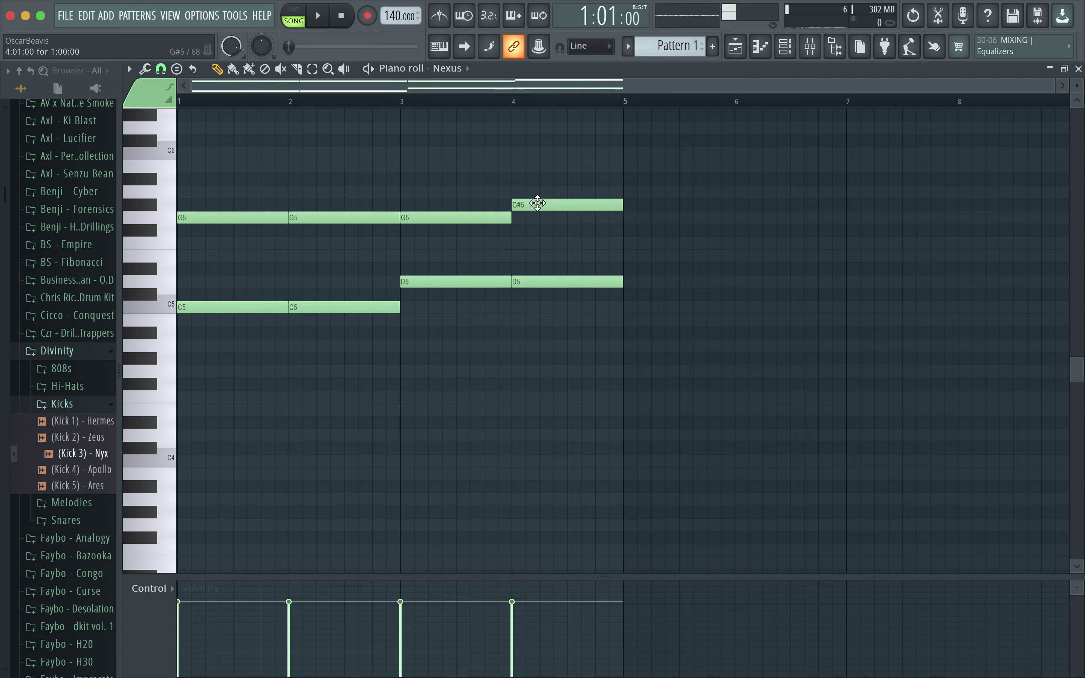
Step: Try G5 as the upper note in bar 4 and C#5 as the lower notes in bars 3 and 4
{"action": "key", "text": "space"}
{"action": "left_click", "coordinate": [398, 102]}
{"action": "key", "text": "space"}
{"action": "key", "text": "space"}
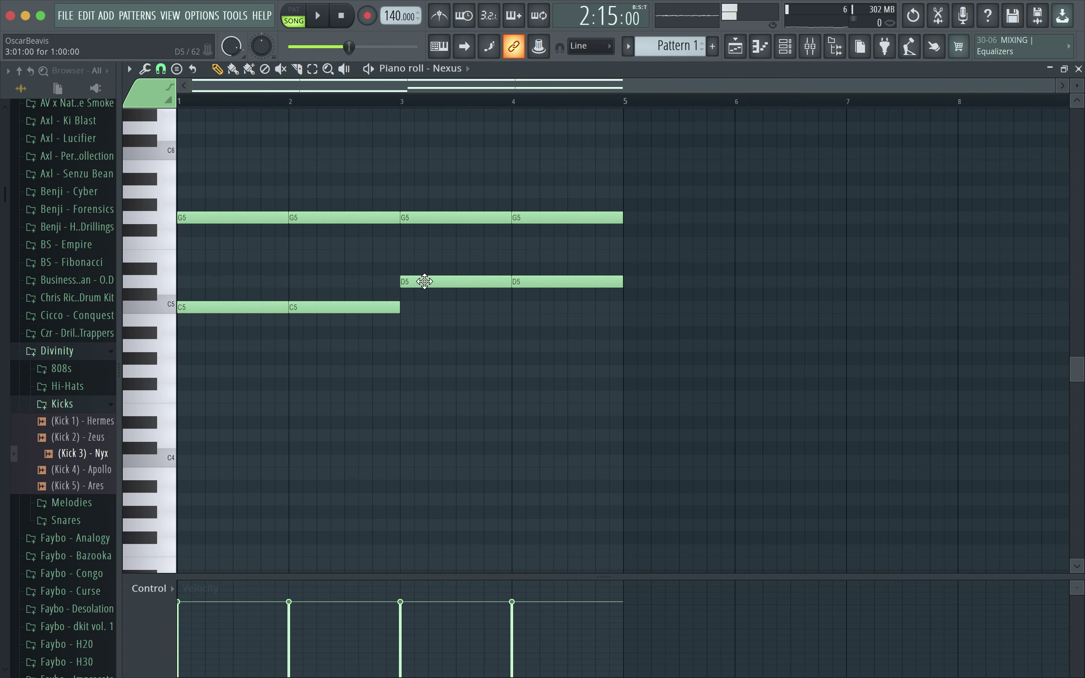
{"action": "key", "text": "space"}
{"action": "left_click_drag", "start_coordinate": [528, 287], "coordinate": [529, 299]}
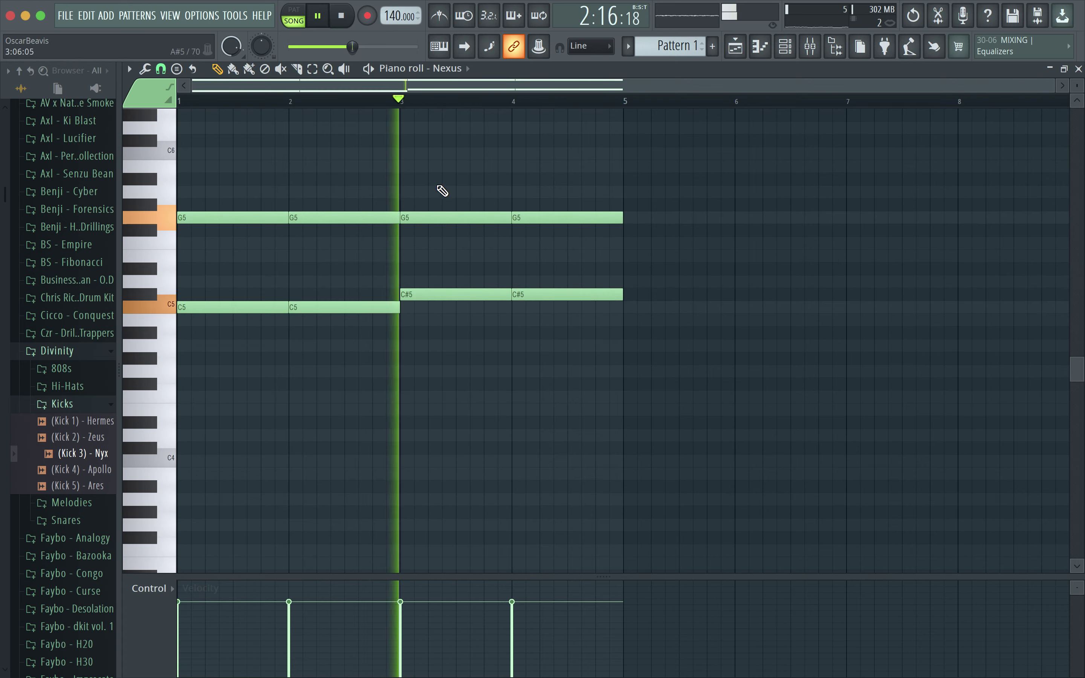
Step: Try raising the lower notes in bars 3 and 4 to D#5 and play the melody back
{"action": "key", "text": "space"}
{"action": "left_click_drag", "start_coordinate": [432, 289], "coordinate": [431, 264]}
{"action": "key", "text": "space"}
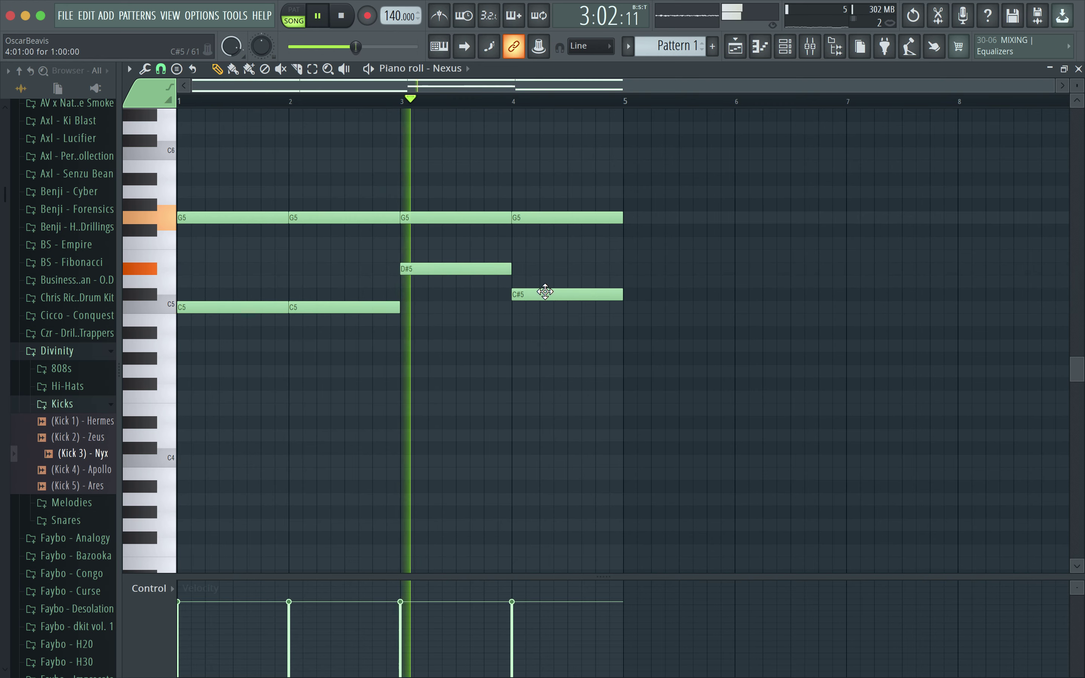
{"action": "left_click_drag", "start_coordinate": [542, 288], "coordinate": [542, 262]}
{"action": "key", "text": "space"}
{"action": "key", "text": "space"}
{"action": "key", "text": "space"}
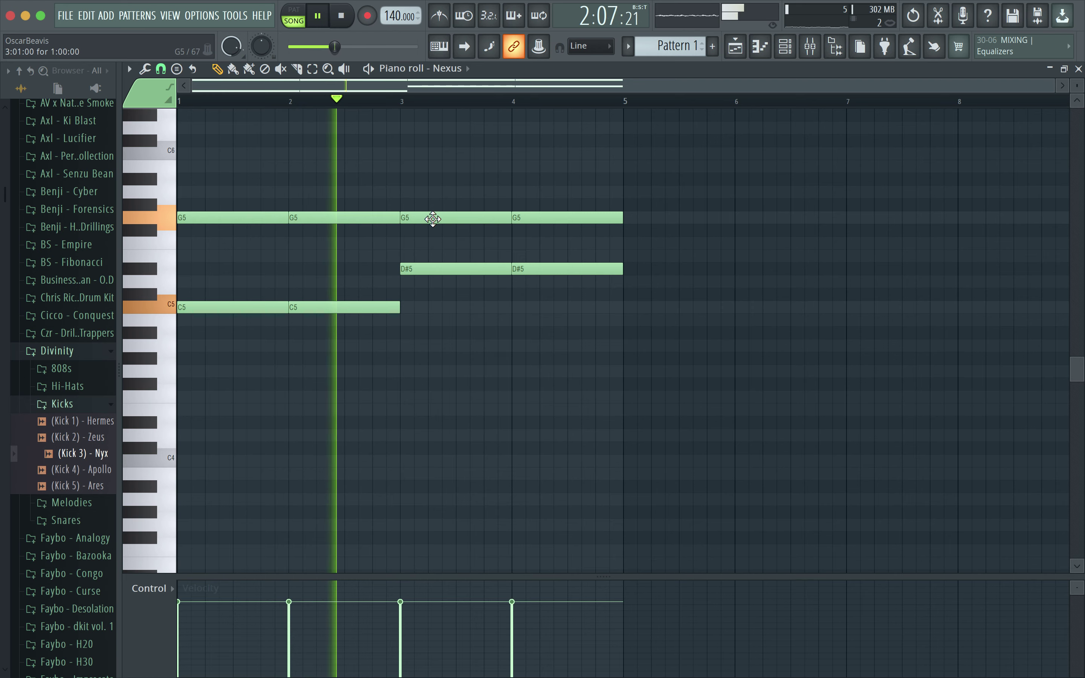
Step: Set the upper notes in bars 3 and 4 to G#5 and the lower notes there to C5
{"action": "key", "text": "space"}
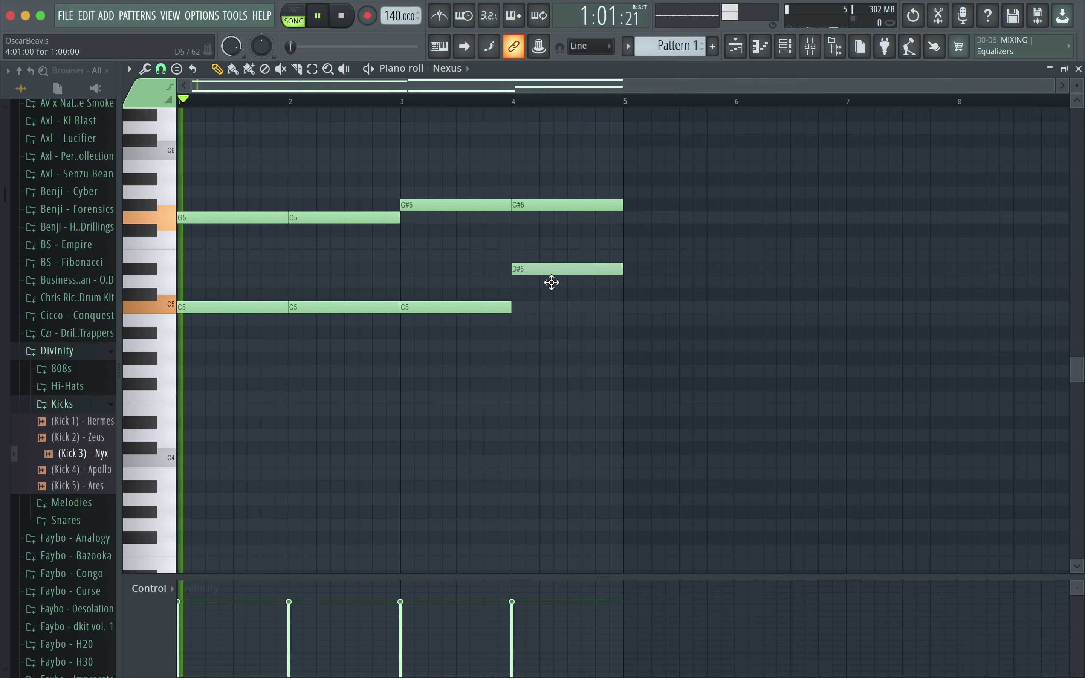
{"action": "left_click_drag", "start_coordinate": [551, 282], "coordinate": [552, 308]}
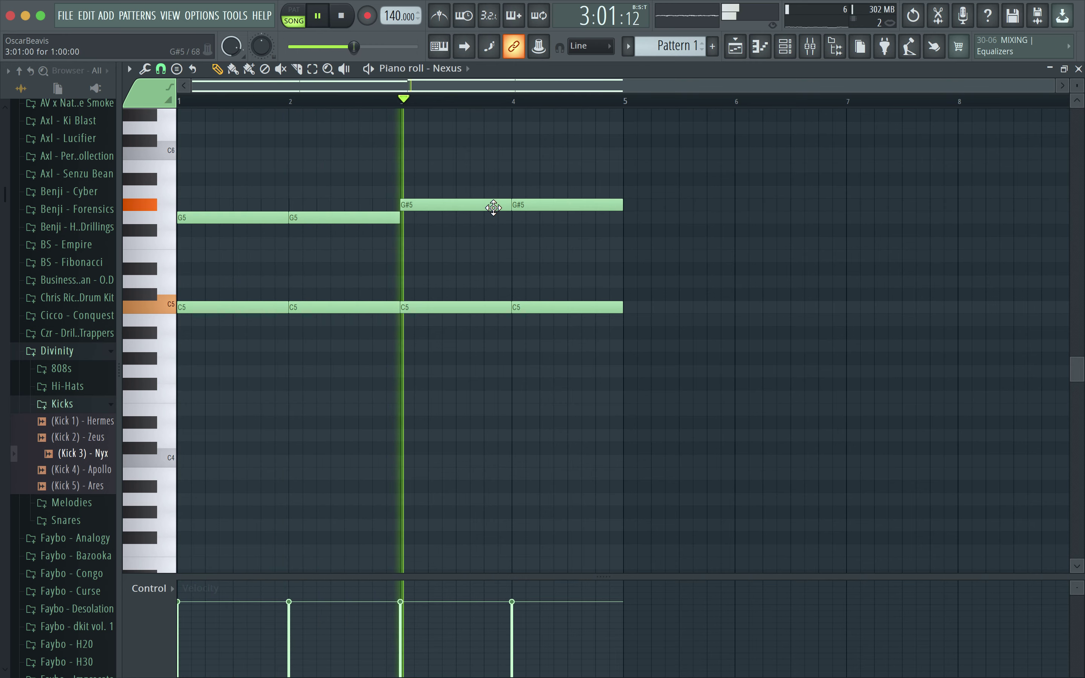
{"action": "left_click", "coordinate": [1078, 69]}
Step: Repeat the Pattern 1 clip on Track 1 of the playlist at bars 5, 9 and 13
{"action": "left_click", "coordinate": [469, 132]}
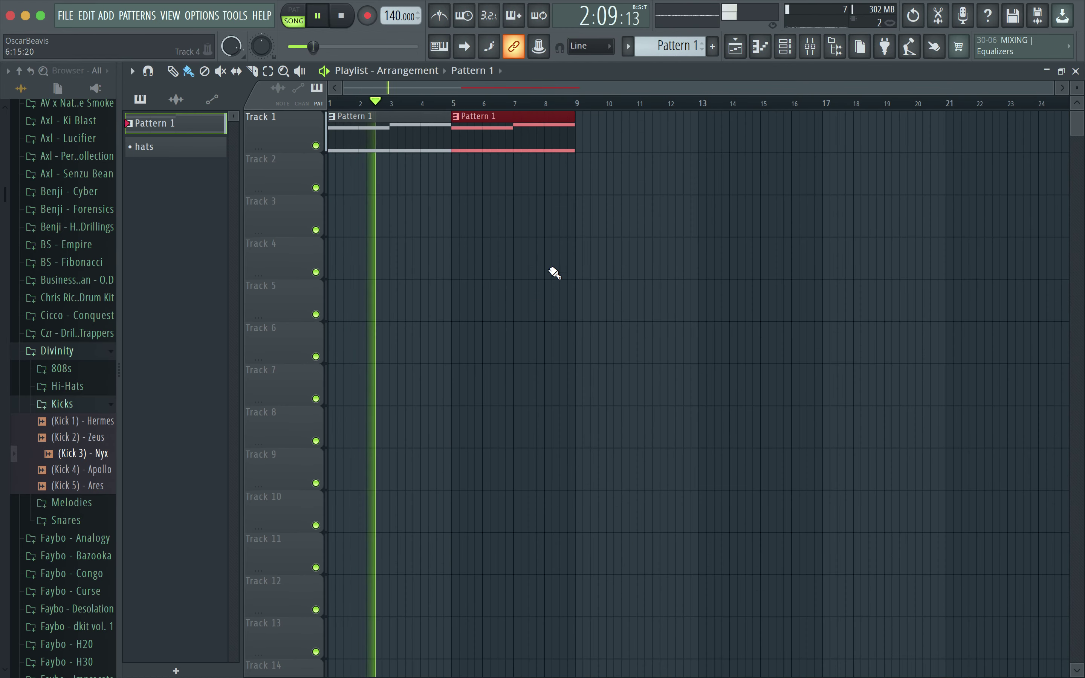
{"action": "left_click", "coordinate": [578, 137]}
{"action": "left_click", "coordinate": [722, 138]}
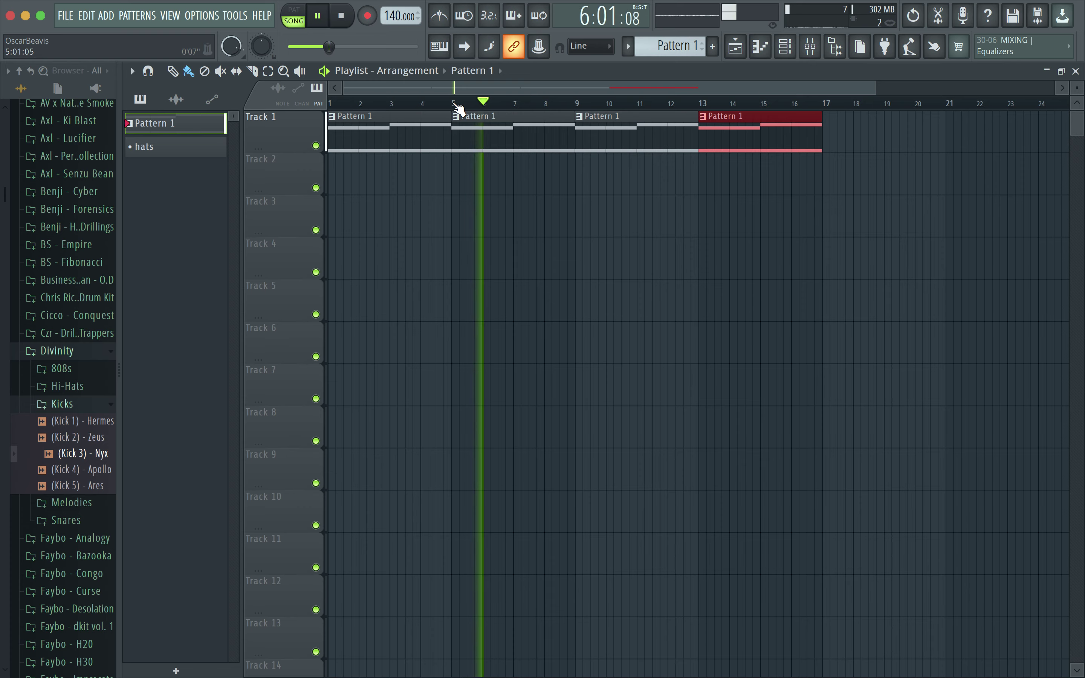
Step: Create a new pattern named HATD and place its clip on Track 2 from bar 9 to bar 17
{"action": "left_click", "coordinate": [712, 45]}
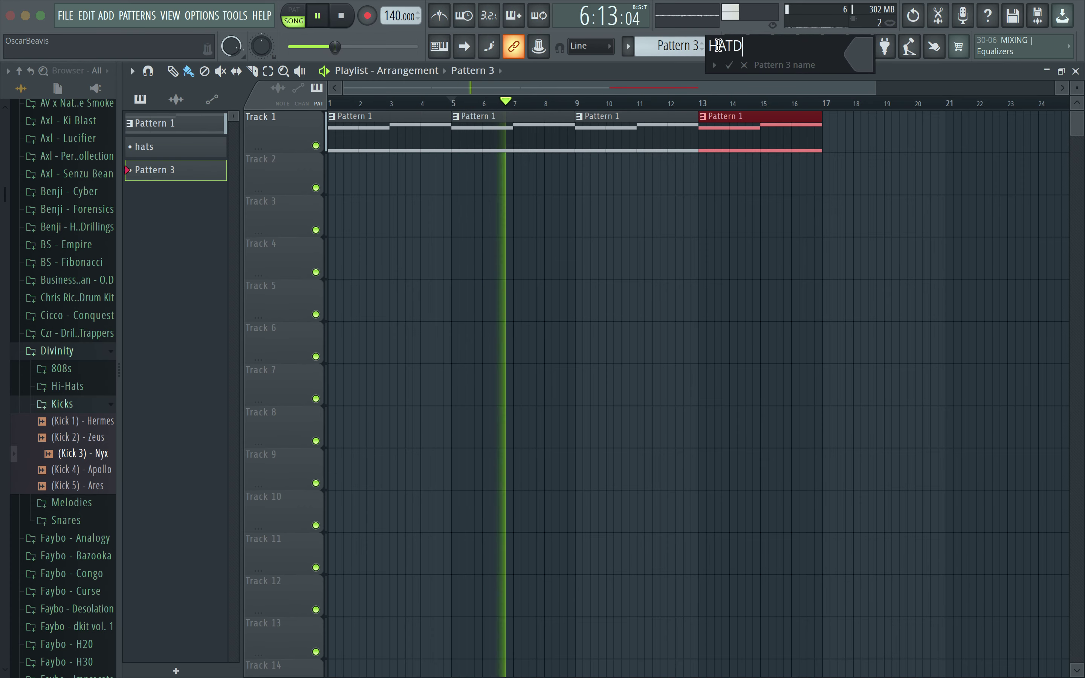
{"action": "key", "text": "Return"}
{"action": "left_click", "coordinate": [468, 181]}
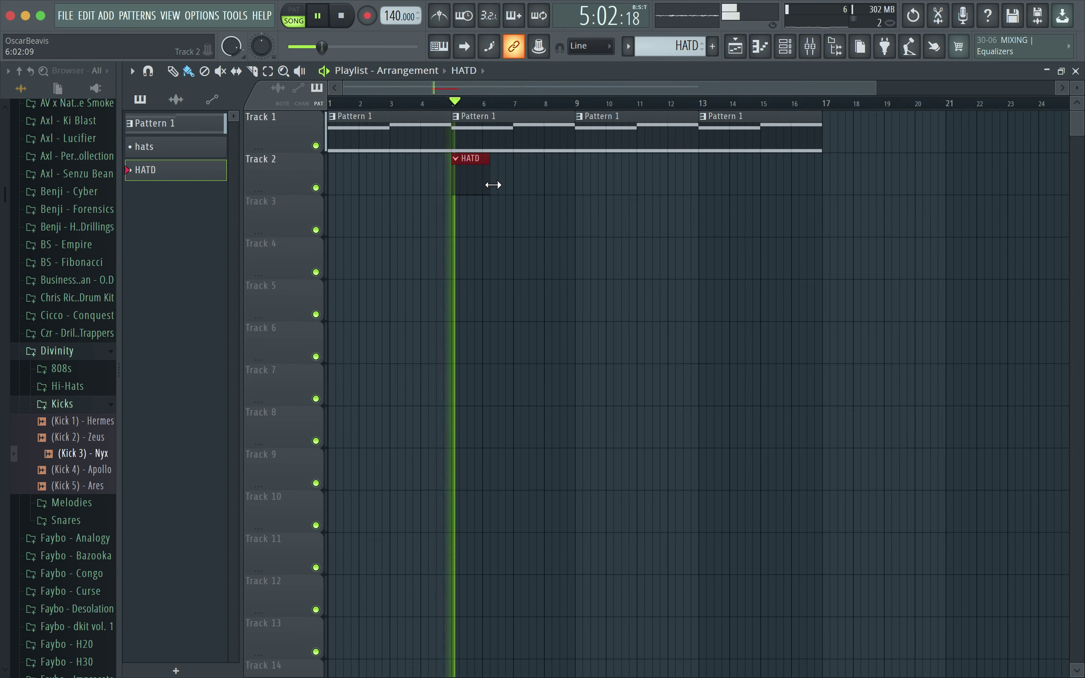
{"action": "left_click_drag", "start_coordinate": [574, 185], "coordinate": [684, 187]}
{"action": "left_click_drag", "start_coordinate": [583, 181], "coordinate": [692, 190]}
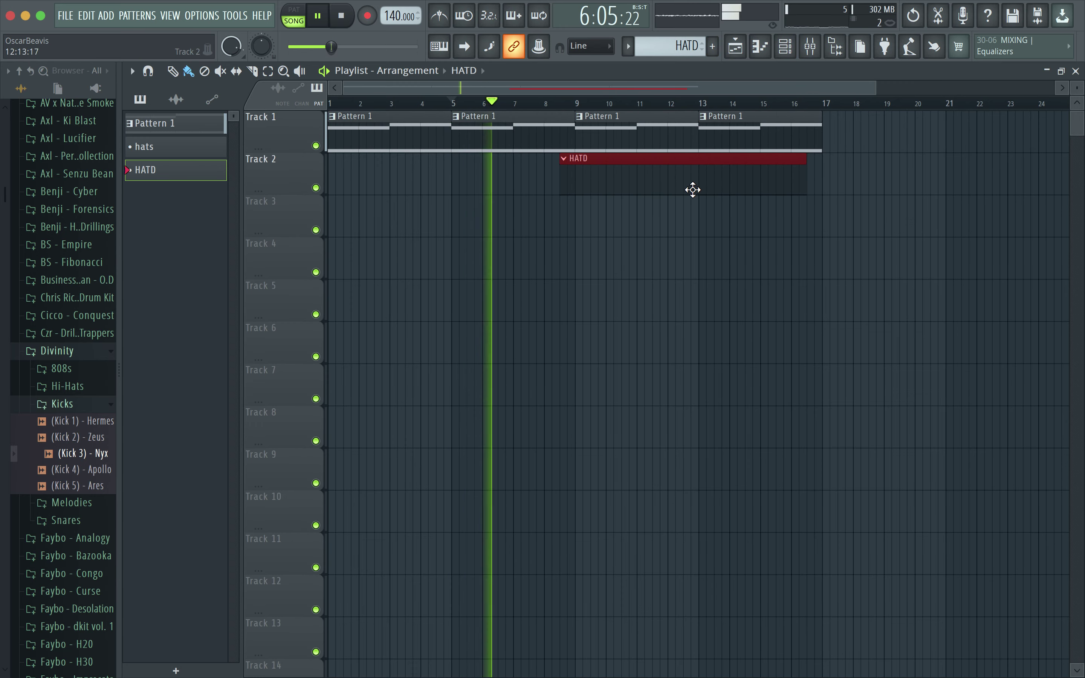
Step: Select the Orthrus (Hat 4) channel and open its piano roll for the HATD pattern
{"action": "left_click", "coordinate": [784, 47]}
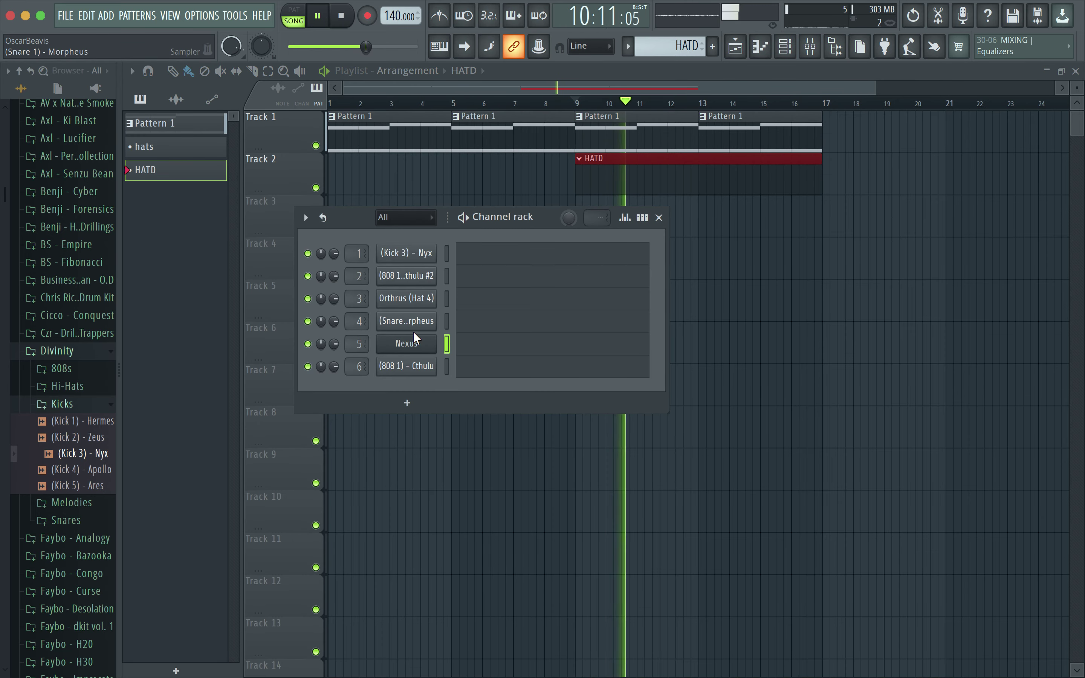
{"action": "left_click", "coordinate": [416, 306]}
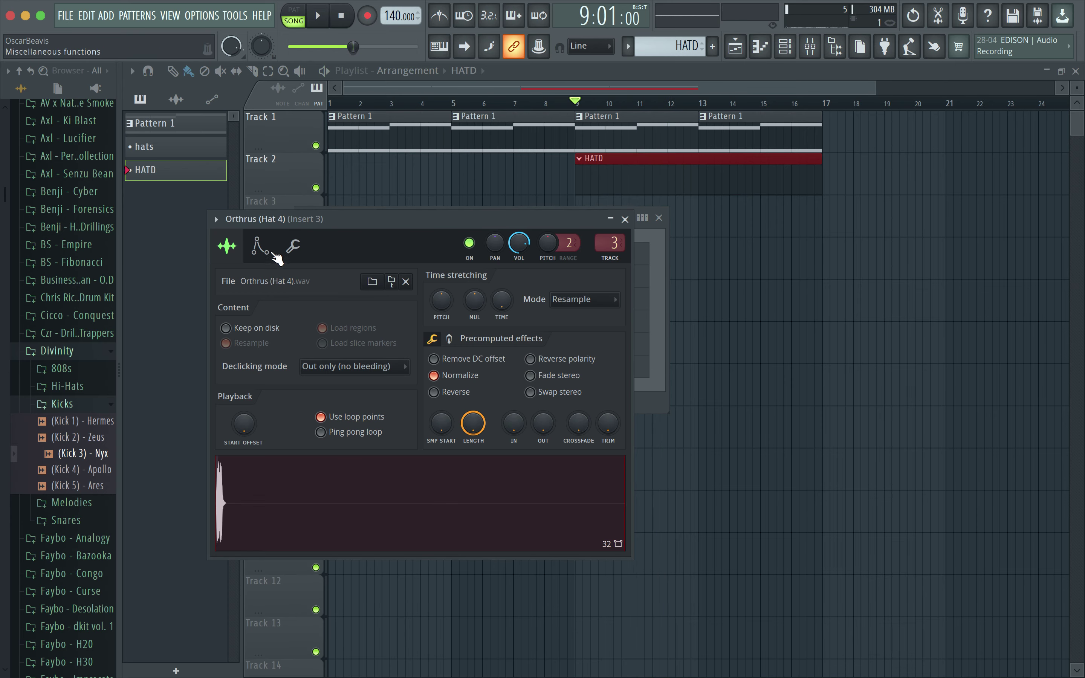
{"action": "left_click", "coordinate": [624, 219]}
{"action": "left_click", "coordinate": [659, 217]}
{"action": "key", "text": "space"}
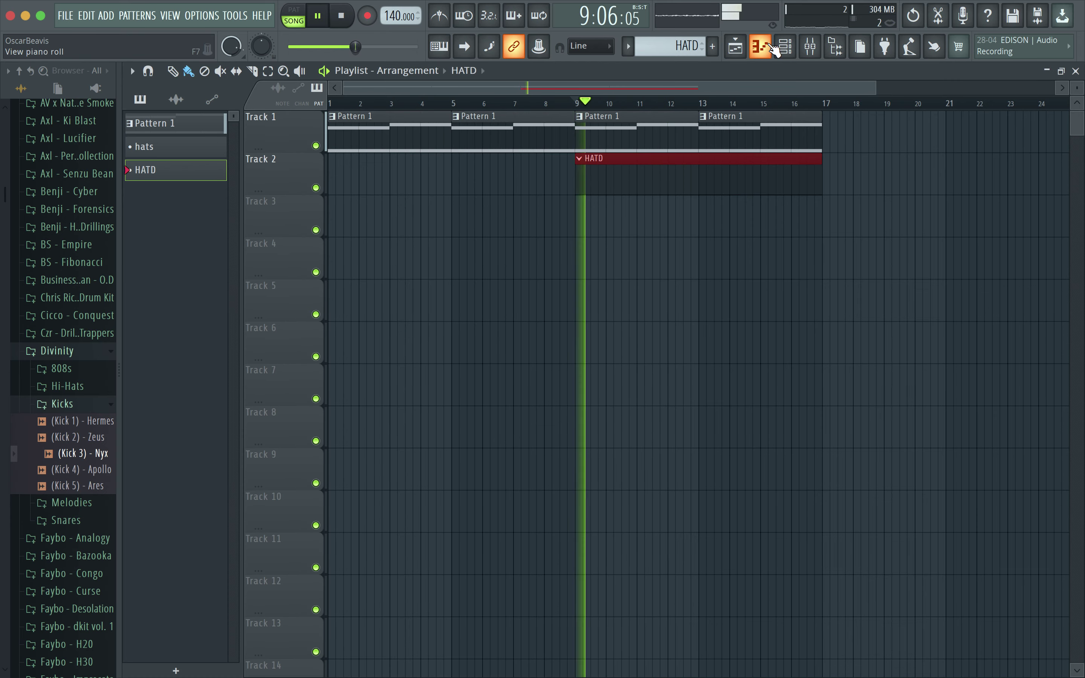
{"action": "left_click", "coordinate": [784, 47]}
{"action": "left_click", "coordinate": [659, 218]}
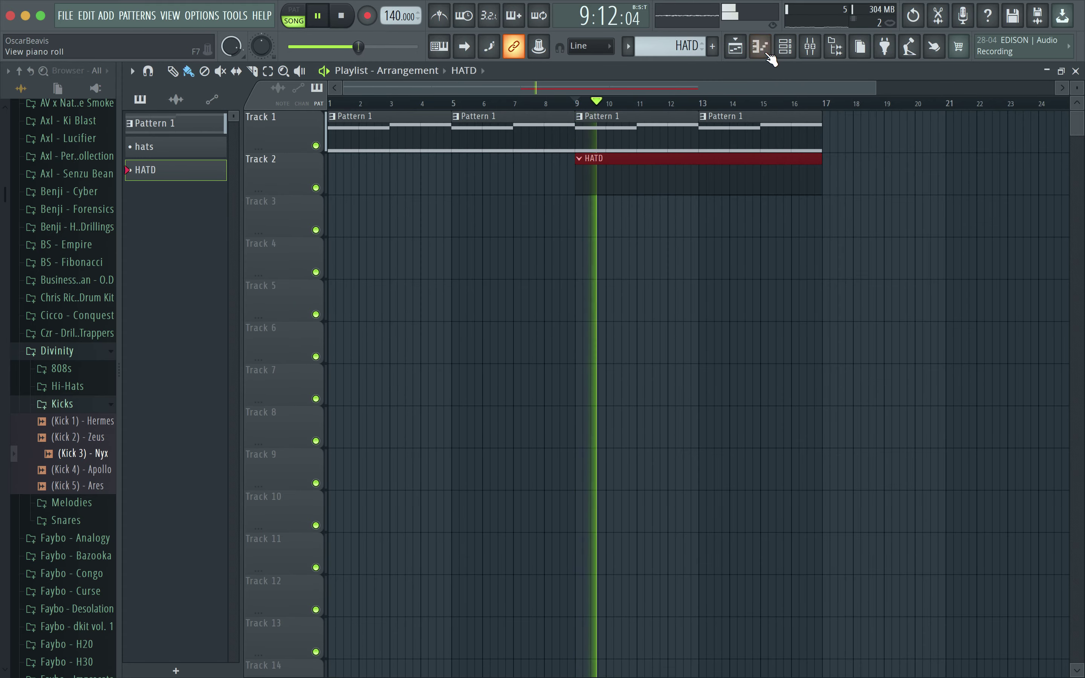
{"action": "left_click", "coordinate": [759, 46]}
{"action": "key", "text": "space"}
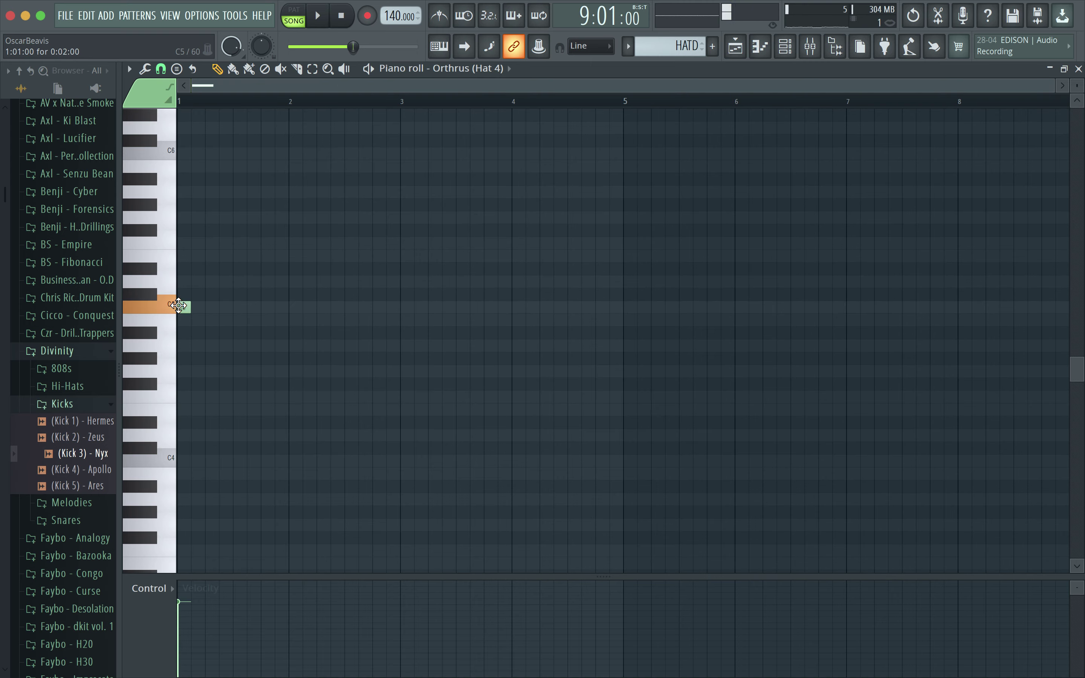
Step: Draw a syncopated row of short C5 hi-hat notes across bars 1 and 2, checking it against playback
{"action": "key", "text": "space"}
{"action": "scroll", "coordinate": [190, 308], "scroll_direction": "up", "scroll_amount": 3}
{"action": "key", "text": "space"}
{"action": "key", "text": "space"}
{"action": "key", "text": "space"}
{"action": "left_click", "coordinate": [260, 307]}
{"action": "left_click", "coordinate": [284, 307]}
{"action": "left_click", "coordinate": [330, 307]}
{"action": "left_click", "coordinate": [369, 307]}
{"action": "left_click", "coordinate": [395, 307]}
{"action": "left_click", "coordinate": [421, 307]}
{"action": "key", "text": "space"}
{"action": "left_click", "coordinate": [475, 307]}
{"action": "left_click", "coordinate": [502, 307]}
{"action": "left_click", "coordinate": [543, 307]}
{"action": "left_click", "coordinate": [582, 309]}
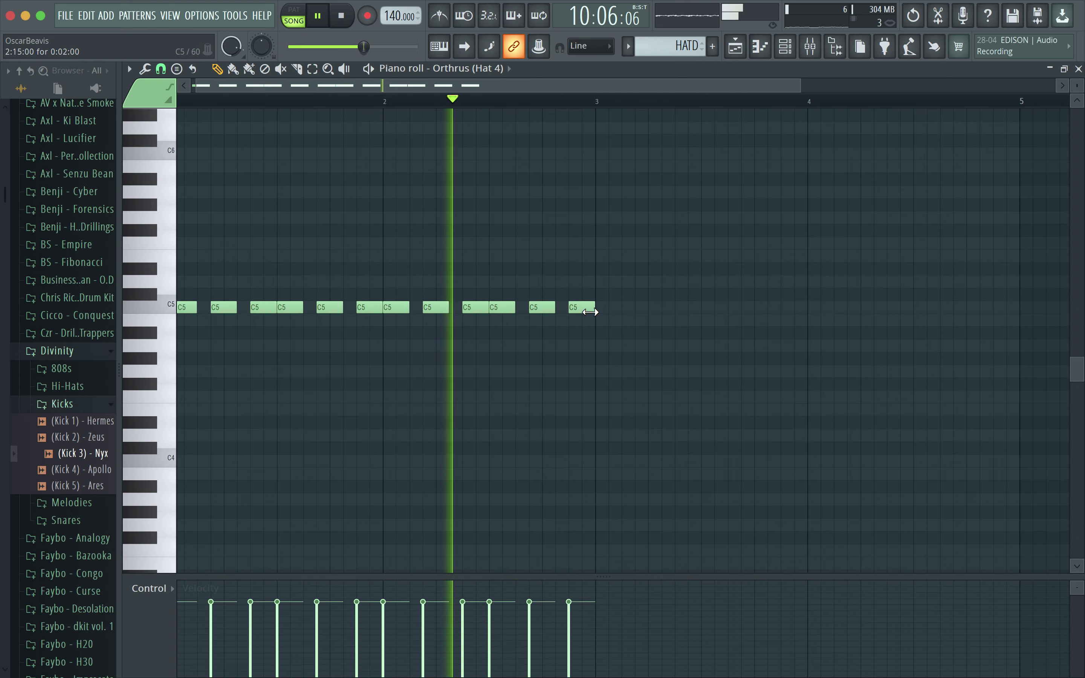
Step: Continue the syncopated C5 hi-hat notes through bars 3 and 4
{"action": "left_click", "coordinate": [608, 307]}
{"action": "left_click", "coordinate": [647, 307]}
{"action": "left_click", "coordinate": [687, 307]}
{"action": "left_click", "coordinate": [717, 307]}
{"action": "left_click", "coordinate": [754, 307]}
{"action": "key", "text": "space"}
{"action": "scroll", "coordinate": [804, 259], "scroll_direction": "down", "scroll_amount": 2}
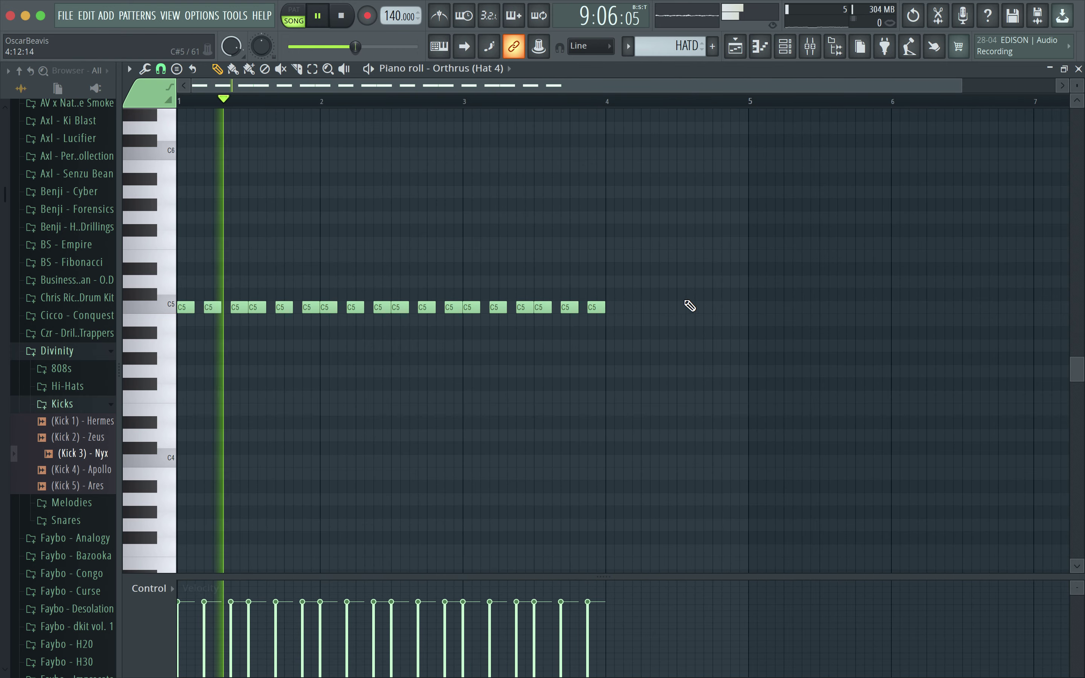
{"action": "left_click", "coordinate": [668, 307]}
{"action": "left_click", "coordinate": [686, 307]}
{"action": "left_click", "coordinate": [712, 307]}
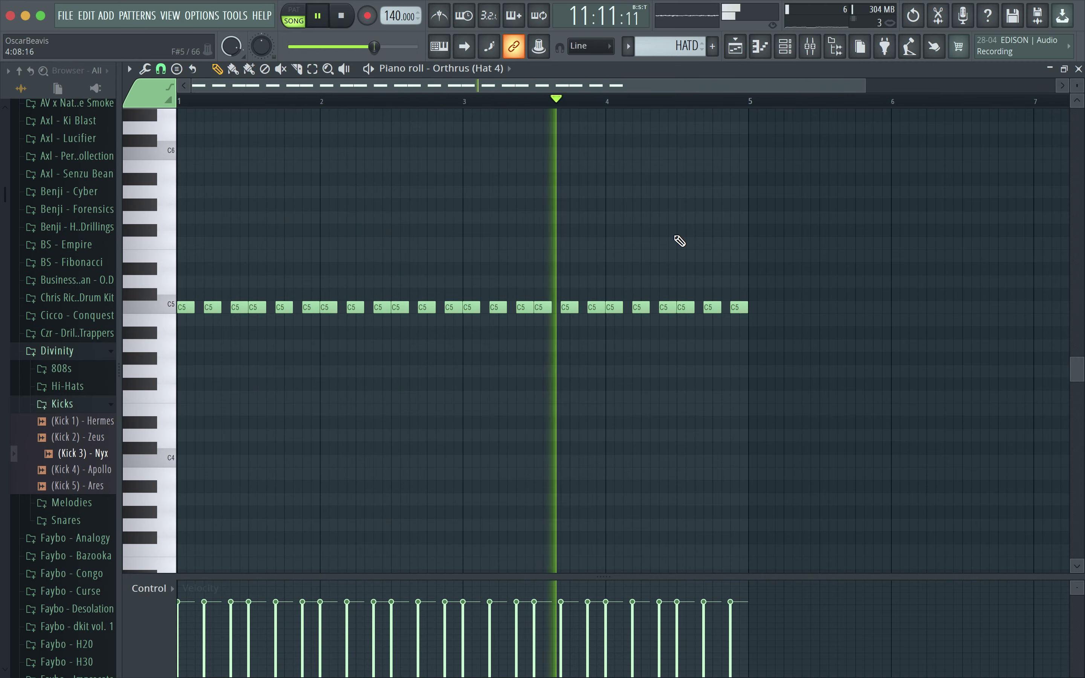
Step: Duplicate all the hi-hat notes into bars 5 to 8 and return to the playlist
{"action": "scroll", "coordinate": [646, 245], "scroll_direction": "down", "scroll_amount": 1}
{"action": "key", "text": "ctrl+a"}
{"action": "key", "text": "ctrl+b"}
{"action": "scroll", "coordinate": [477, 400], "scroll_direction": "down", "scroll_amount": 1}
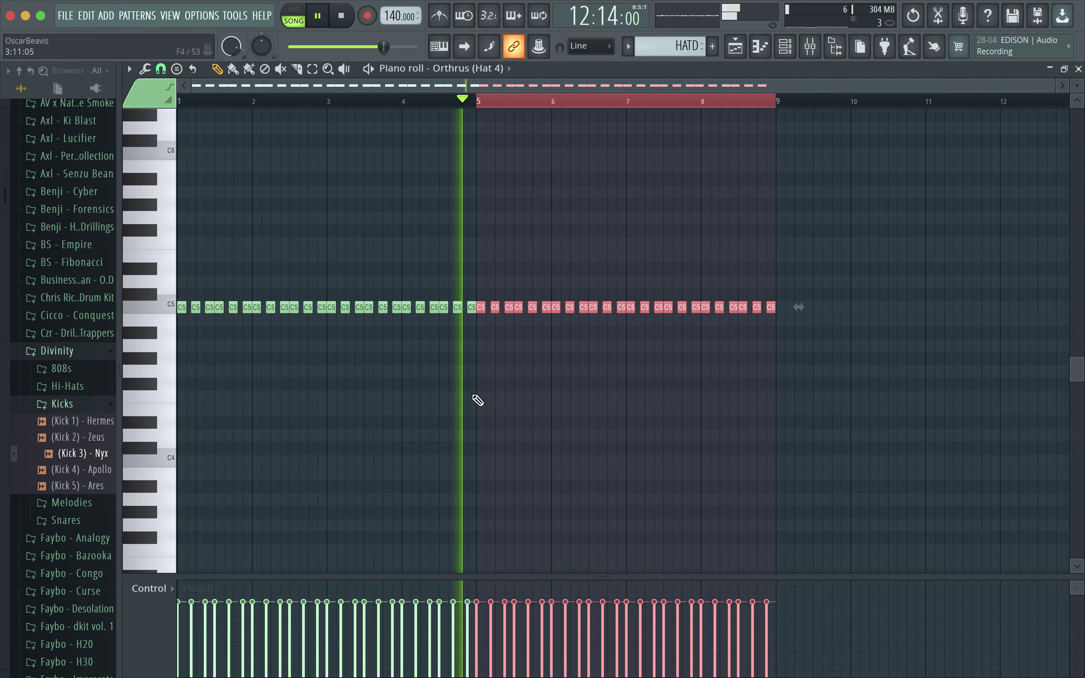
{"action": "left_click", "coordinate": [1076, 68]}
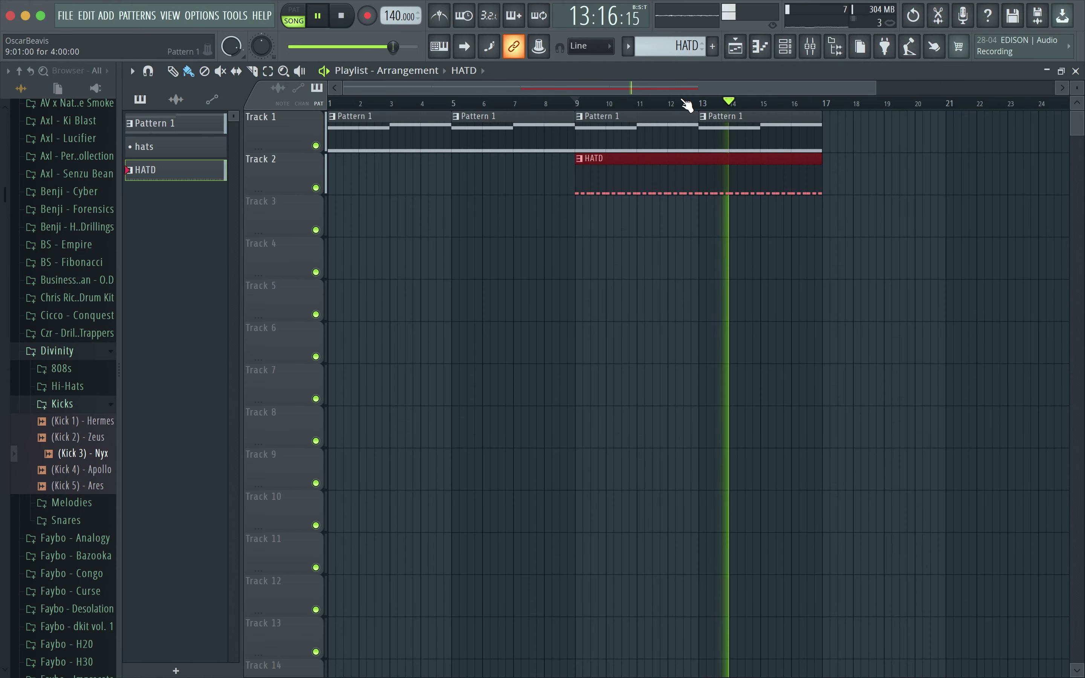
Step: Create a new pattern named SNARE] and place its clip on Track 3 near bar 9
{"action": "left_click", "coordinate": [713, 49]}
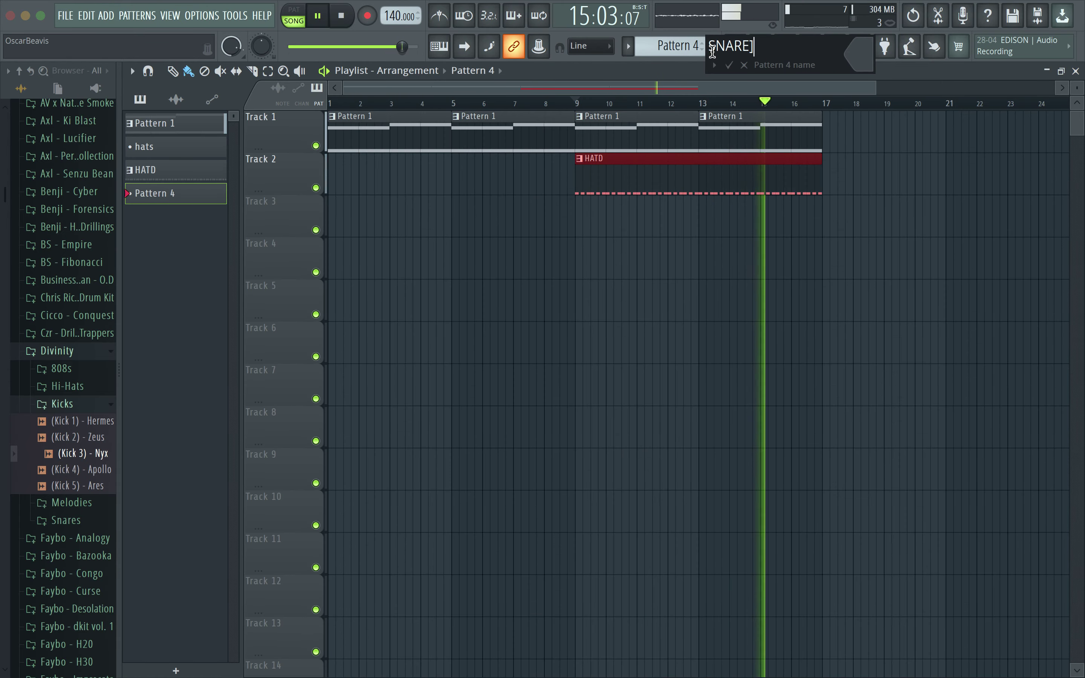
{"action": "key", "text": "Return"}
{"action": "left_click", "coordinate": [585, 219]}
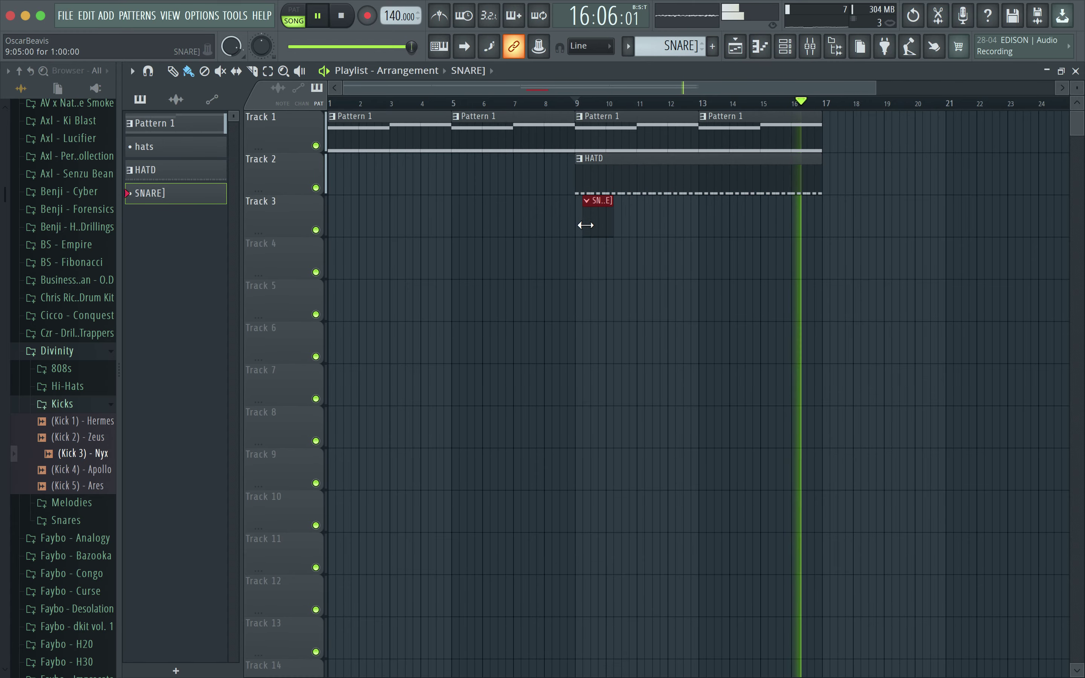
Step: Stretch the SNARE] clip to span bar 9 to about bar 17 and open the pattern in the piano roll
{"action": "left_click_drag", "start_coordinate": [607, 221], "coordinate": [792, 221]}
{"action": "key", "text": "space"}
{"action": "key", "text": "space"}
{"action": "key", "text": "space"}
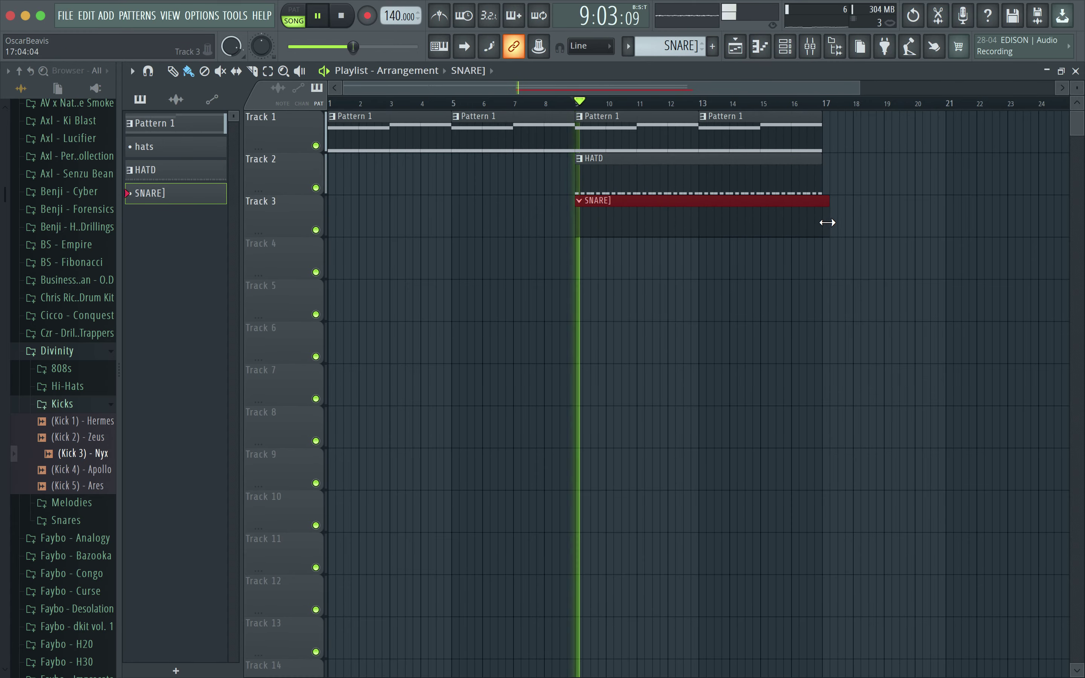
{"action": "key", "text": "F7"}
{"action": "left_click", "coordinate": [219, 307]}
{"action": "key", "text": "space"}
{"action": "key", "text": "space"}
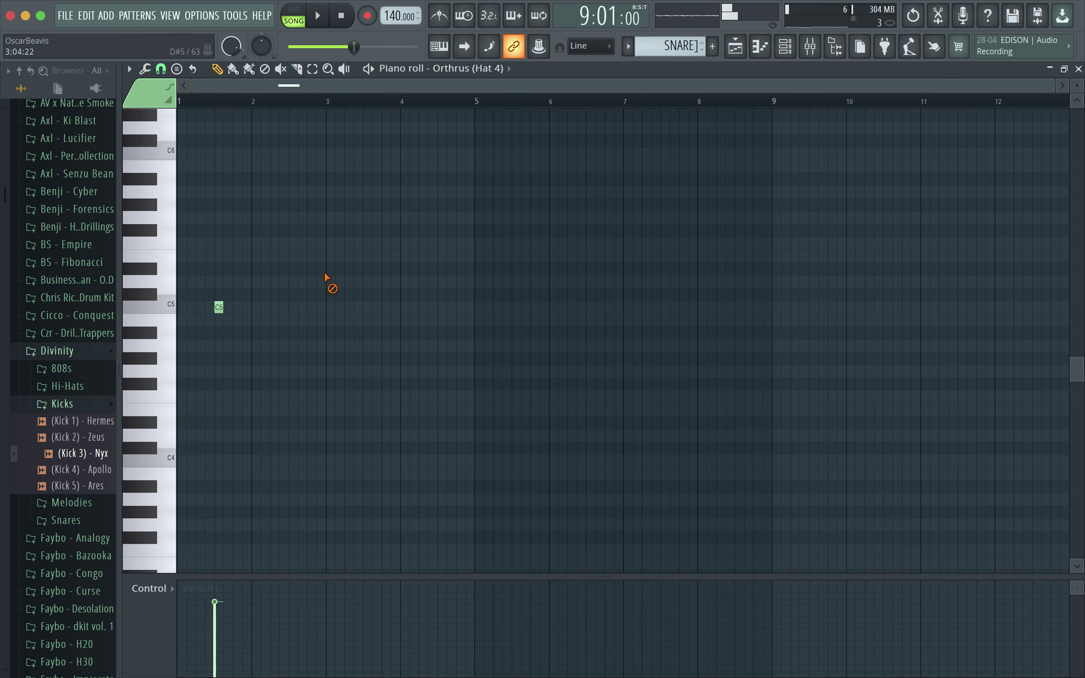
{"action": "key", "text": "space"}
{"action": "left_click", "coordinate": [225, 218]}
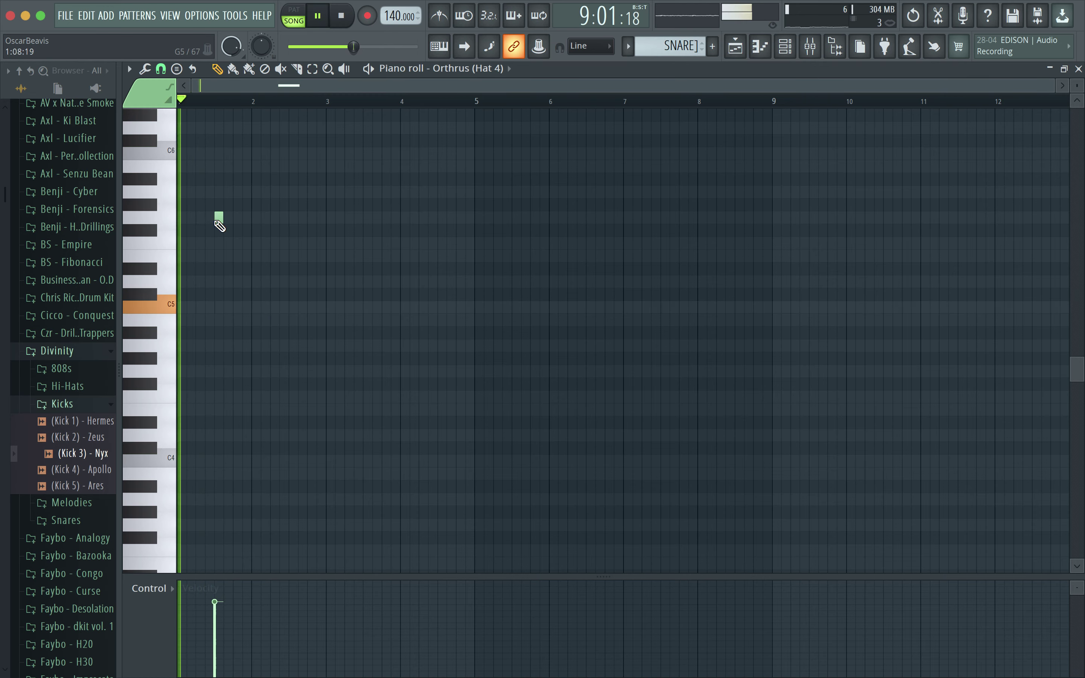
{"action": "scroll", "coordinate": [231, 220], "scroll_direction": "up", "scroll_amount": 5}
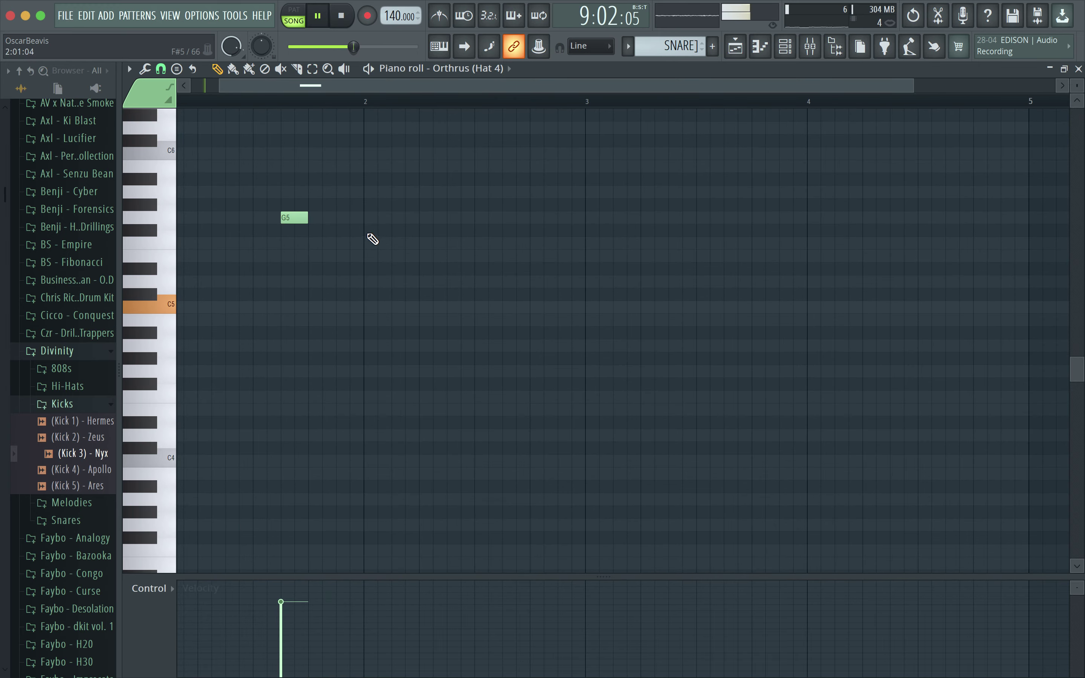
{"action": "right_click", "coordinate": [296, 218]}
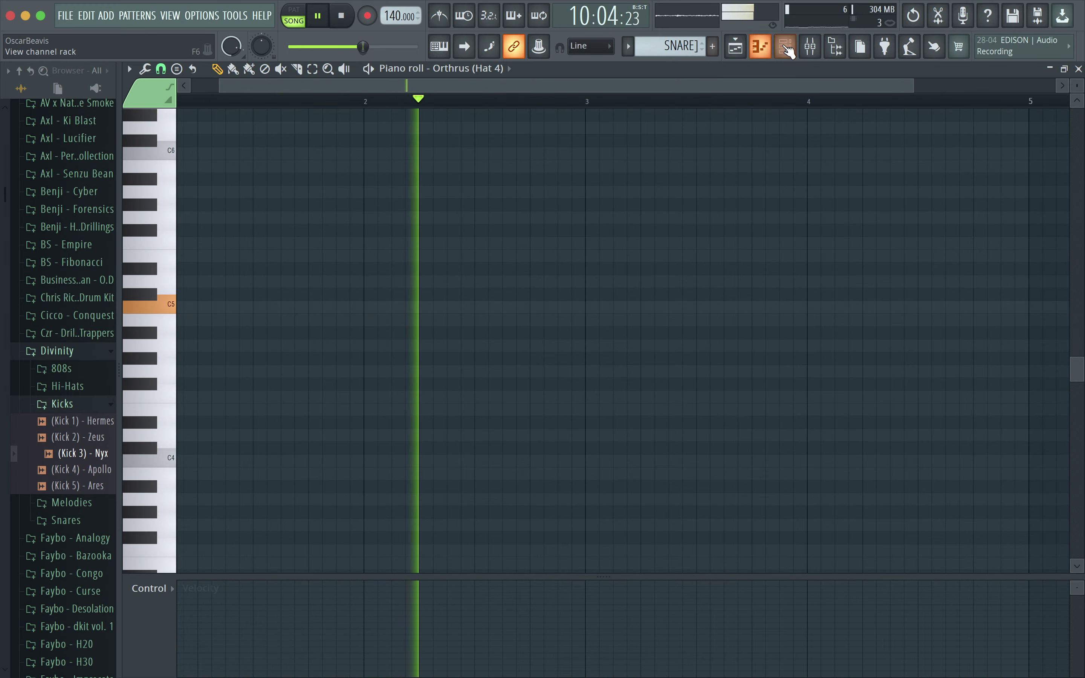
Step: Switch the piano roll to the (Snare 1) - Morpheus channel and place an A#4 note halfway through bar 1
{"action": "left_click", "coordinate": [437, 68]}
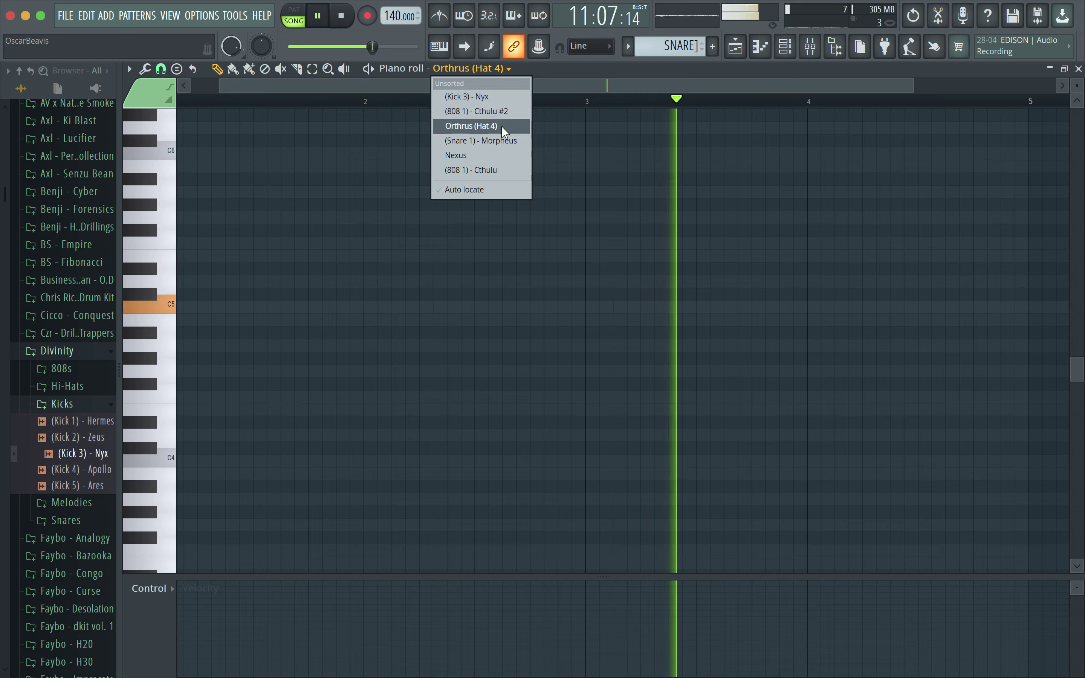
{"action": "left_click", "coordinate": [499, 140]}
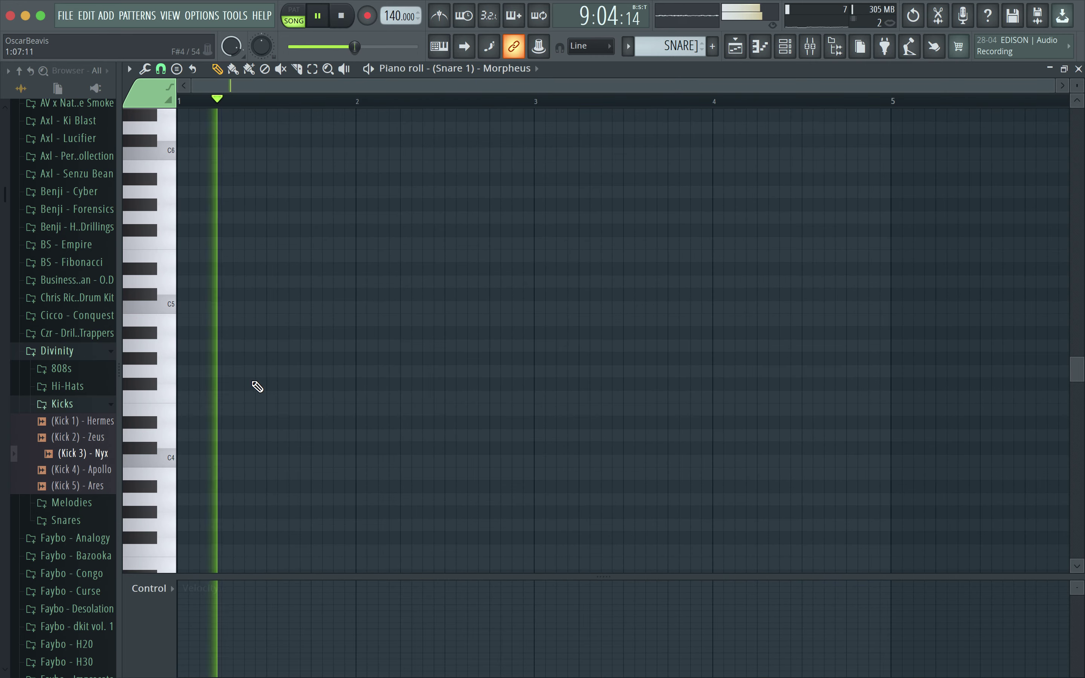
{"action": "left_click", "coordinate": [271, 358]}
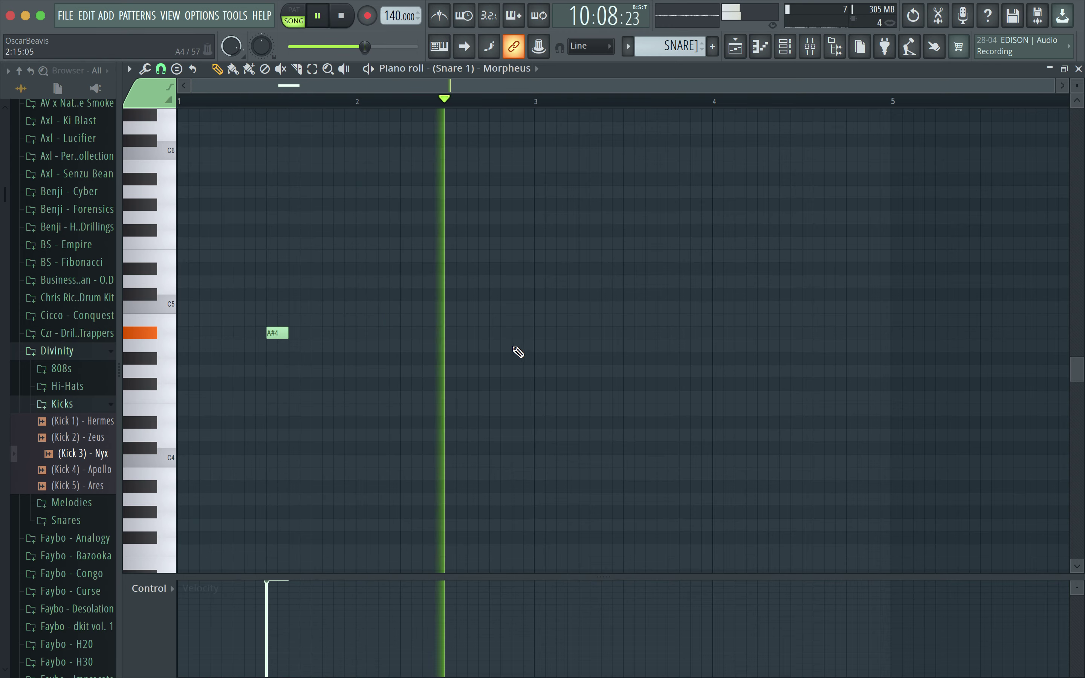
Step: Add two-step-long A#4 snare notes at step 13 of bar 2 and halfway through bar 3
{"action": "left_click", "coordinate": [489, 332]}
{"action": "key", "text": "space"}
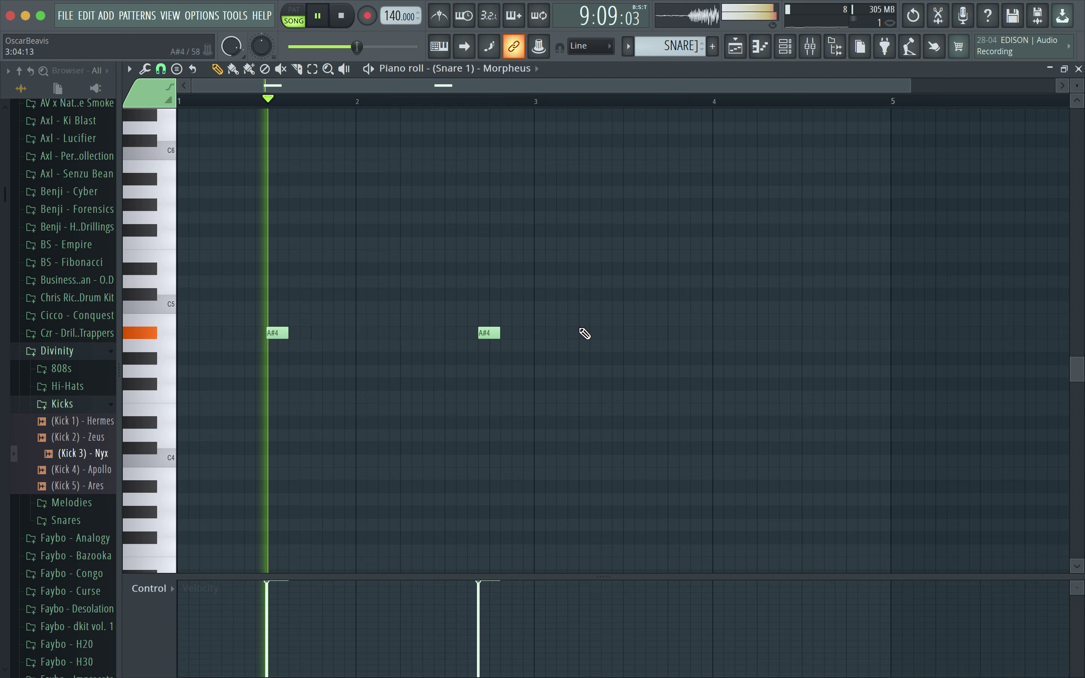
{"action": "left_click_drag", "start_coordinate": [499, 332], "coordinate": [493, 333]}
{"action": "left_click", "coordinate": [494, 332]}
{"action": "right_click", "coordinate": [495, 334]}
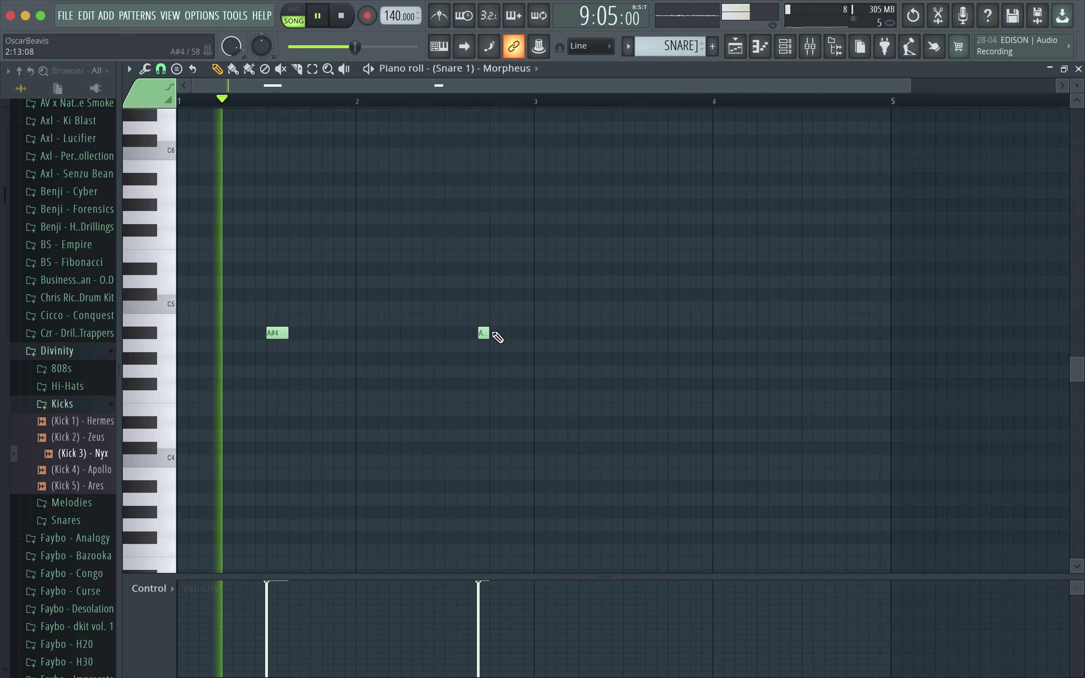
{"action": "mouse_move", "coordinate": [484, 335]}
{"action": "left_mouse_down"}
{"action": "mouse_move", "coordinate": [474, 335]}
{"action": "mouse_move", "coordinate": [502, 340]}
{"action": "left_mouse_up"}
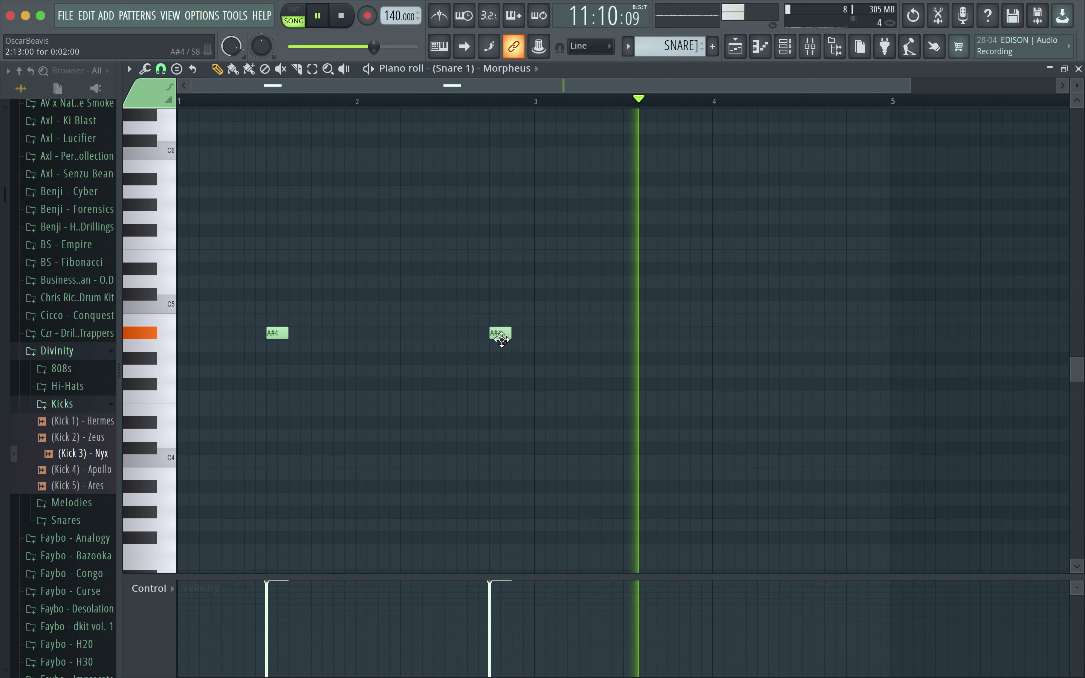
{"action": "left_click", "coordinate": [629, 333]}
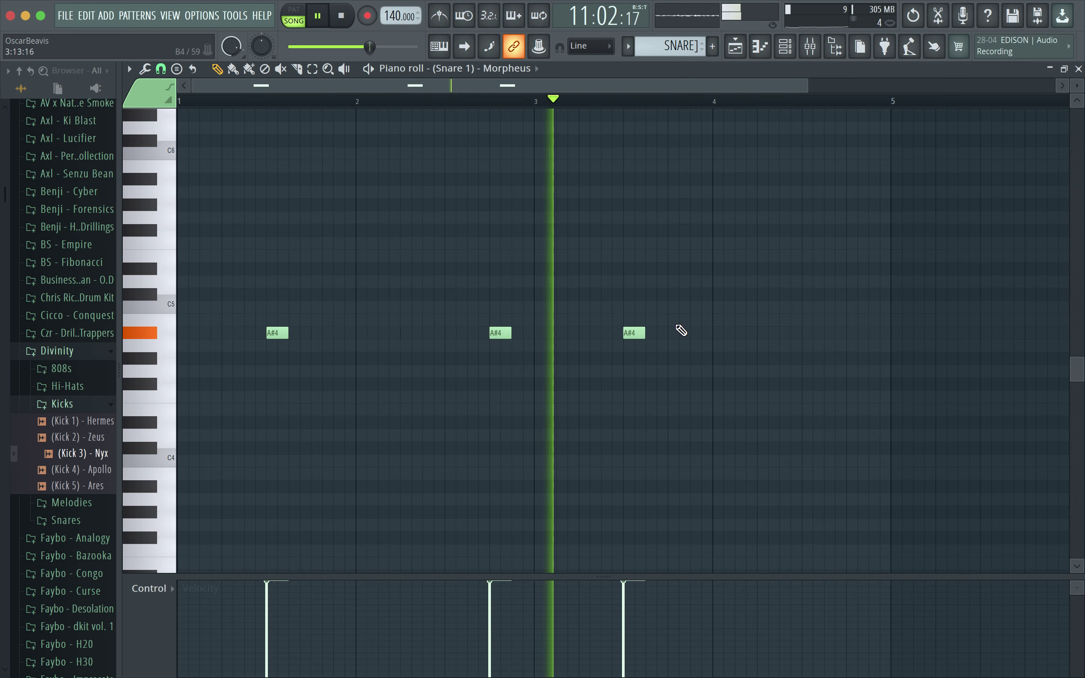
Step: Add two-step-long A#4 snare notes at steps 7 and 13 of bar 4 and at step 8 of bar 5
{"action": "scroll", "coordinate": [684, 340], "scroll_direction": "down", "scroll_amount": 2, "text": "ctrl"}
{"action": "scroll", "coordinate": [687, 349], "scroll_direction": "down", "scroll_amount": 1, "text": "ctrl"}
{"action": "left_click", "coordinate": [615, 332]}
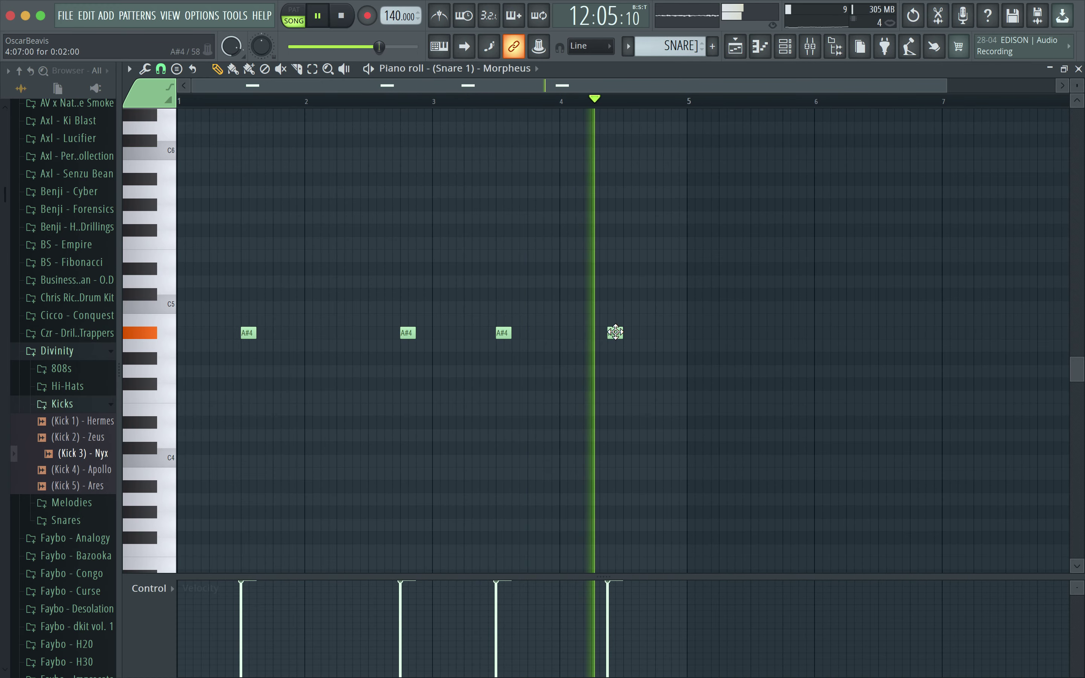
{"action": "left_click", "coordinate": [660, 334]}
{"action": "left_click", "coordinate": [750, 334]}
{"action": "scroll", "coordinate": [806, 308], "scroll_direction": "down", "scroll_amount": 2, "text": "ctrl"}
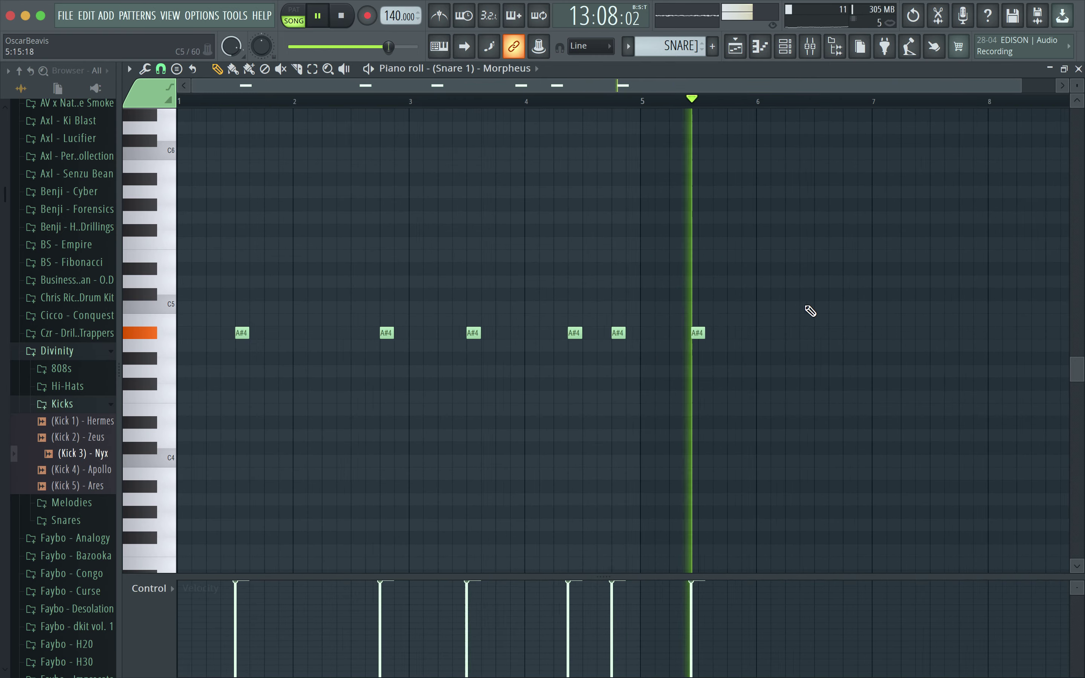
Step: Adjust the timing of the bar 5 snare note against playback, settling it halfway through the bar
{"action": "key", "text": "space"}
{"action": "key", "text": "space"}
{"action": "left_click_drag", "start_coordinate": [622, 333], "coordinate": [634, 334]}
{"action": "key", "text": "space"}
{"action": "key", "text": "space"}
{"action": "left_click", "coordinate": [577, 102]}
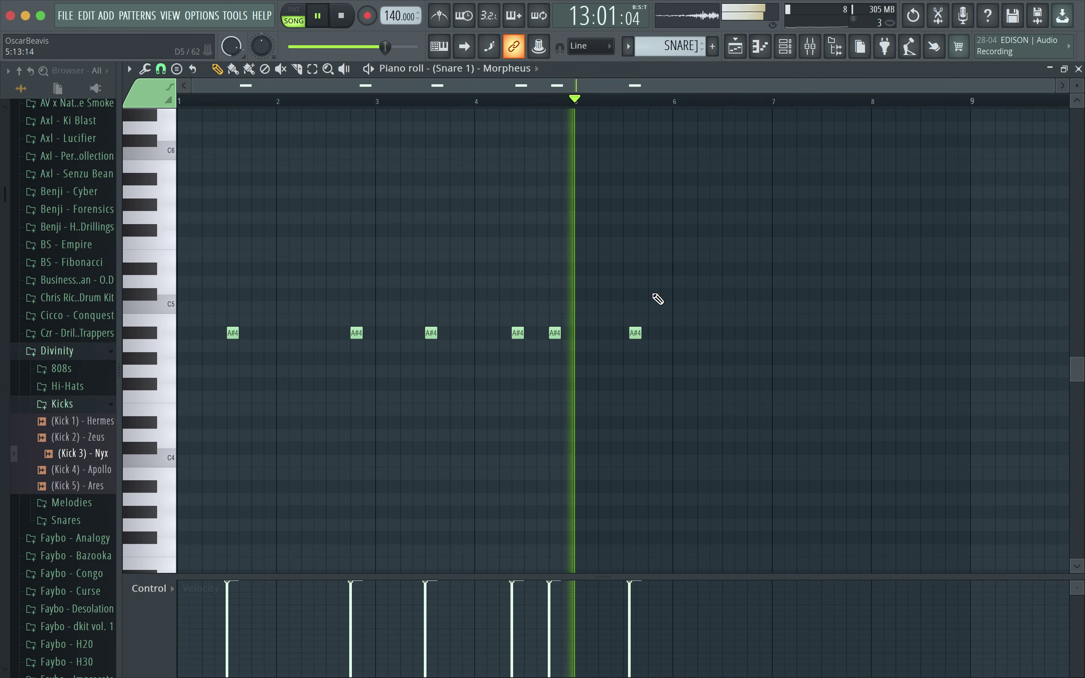
{"action": "scroll", "coordinate": [649, 330], "scroll_direction": "up", "scroll_amount": 1, "text": "ctrl"}
{"action": "key", "text": "space"}
{"action": "scroll", "coordinate": [641, 331], "scroll_direction": "up", "scroll_amount": 1, "text": "ctrl"}
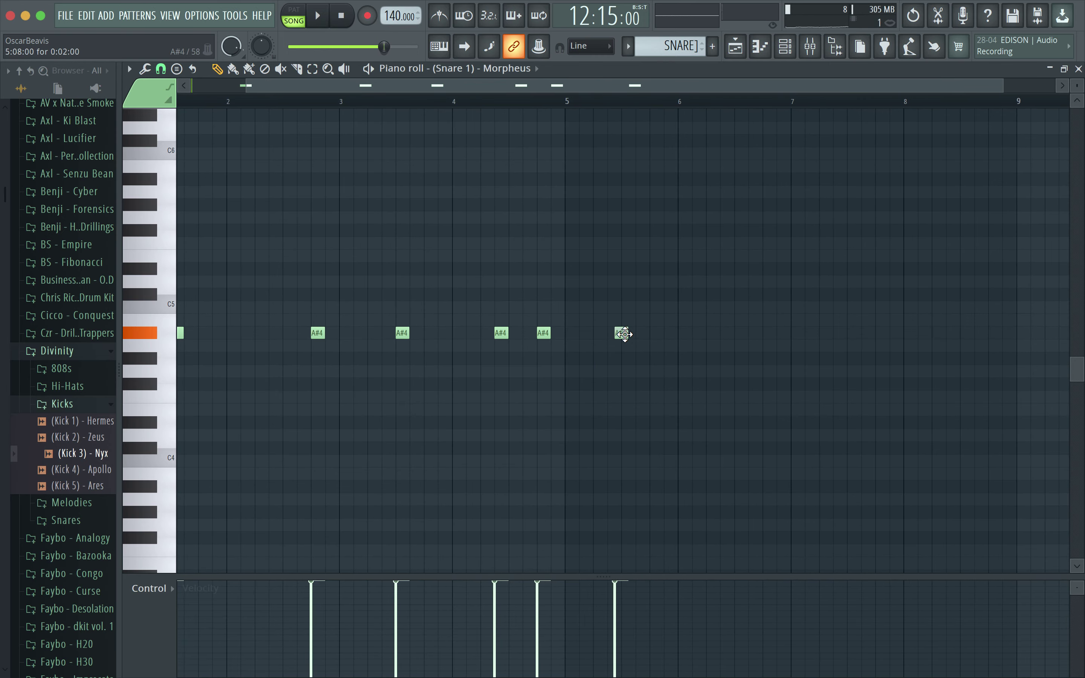
{"action": "key", "text": "space"}
{"action": "scroll", "coordinate": [617, 334], "scroll_direction": "up", "scroll_amount": 5, "text": "ctrl"}
{"action": "left_click_drag", "start_coordinate": [617, 334], "coordinate": [634, 334]}
{"action": "scroll", "coordinate": [803, 314], "scroll_direction": "down", "scroll_amount": 5, "text": "ctrl"}
{"action": "scroll", "coordinate": [751, 348], "scroll_direction": "up", "scroll_amount": 1, "text": "ctrl"}
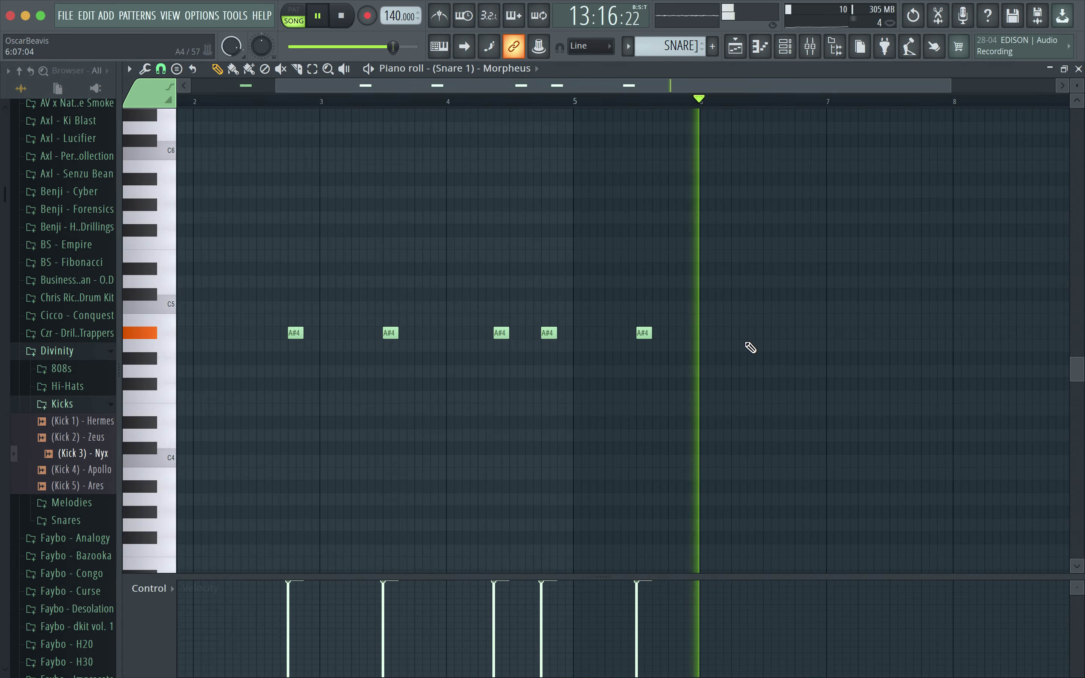
Step: Add A#4 snare notes at steps 9 and 15 of bar 6
{"action": "left_click", "coordinate": [769, 334]}
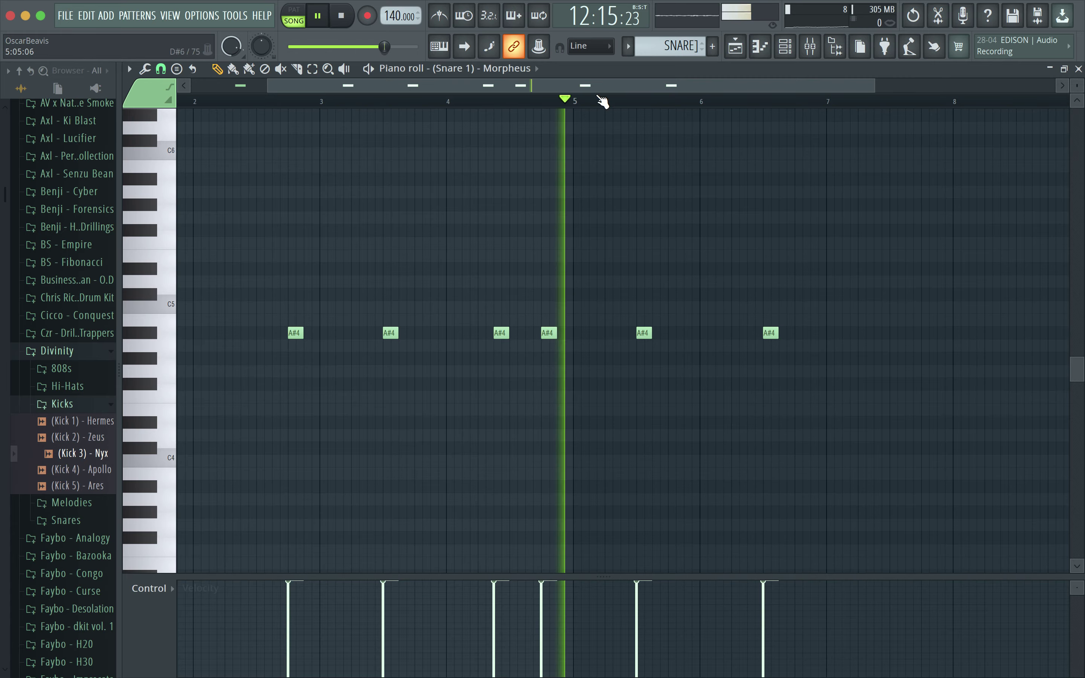
{"action": "scroll", "coordinate": [780, 310], "scroll_direction": "down", "scroll_amount": 2, "text": "ctrl"}
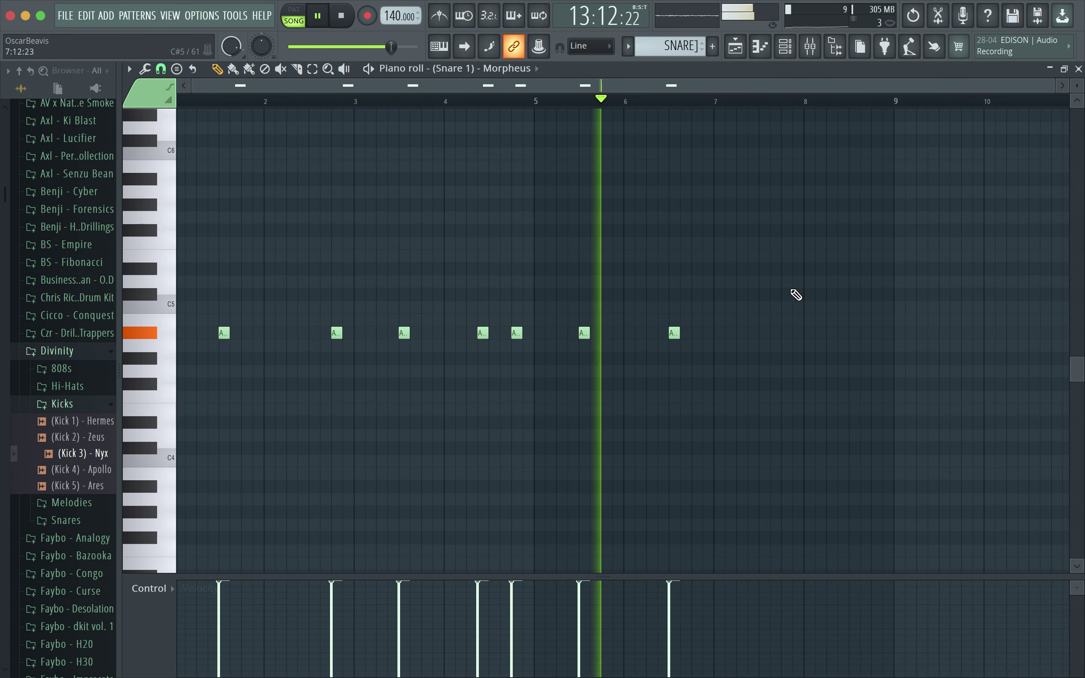
{"action": "left_click", "coordinate": [708, 334]}
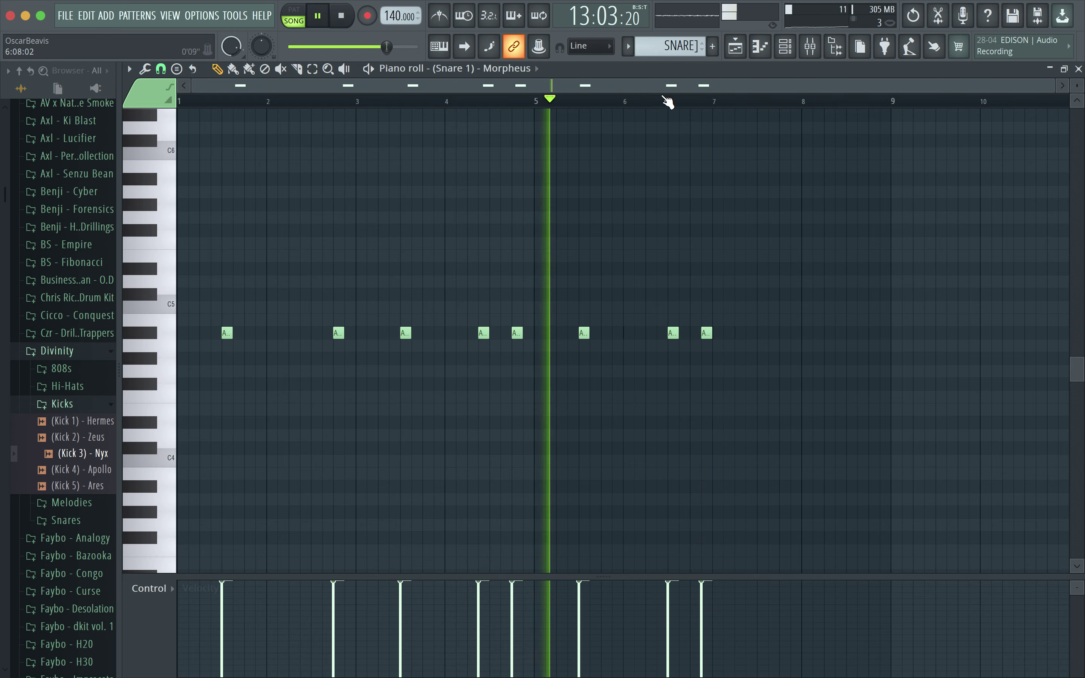
Step: Add A#4 snare notes at step 13 of bar 7 and steps 3 and 13 of bar 8, and close the piano roll
{"action": "left_click", "coordinate": [774, 332]}
{"action": "left_click_drag", "start_coordinate": [775, 329], "coordinate": [786, 330]}
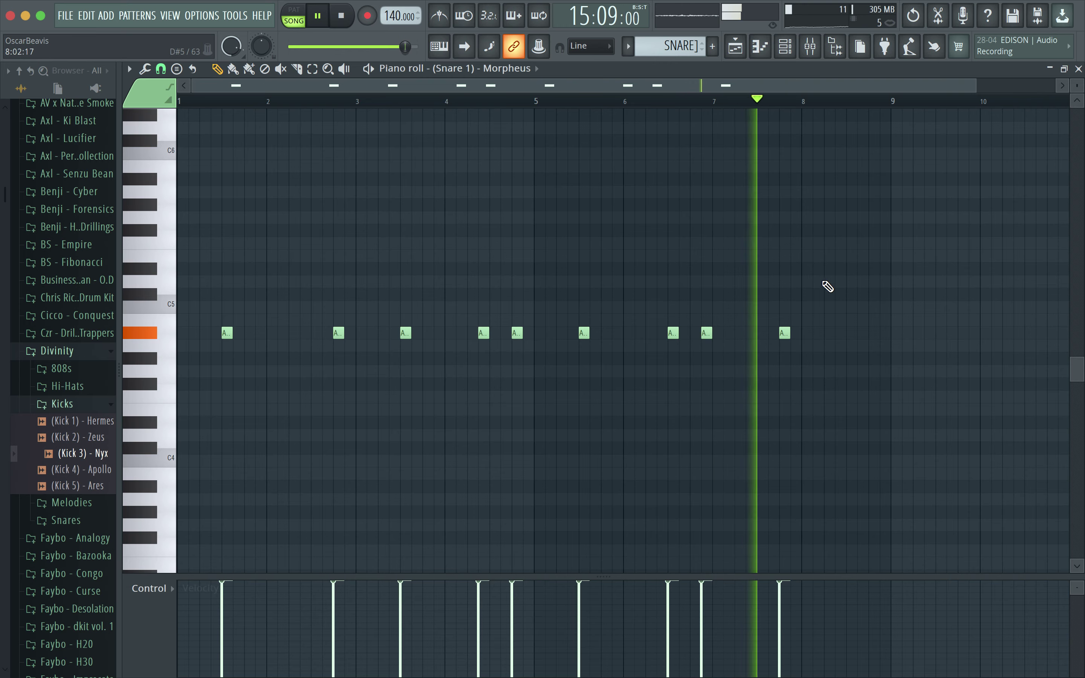
{"action": "left_click", "coordinate": [874, 333]}
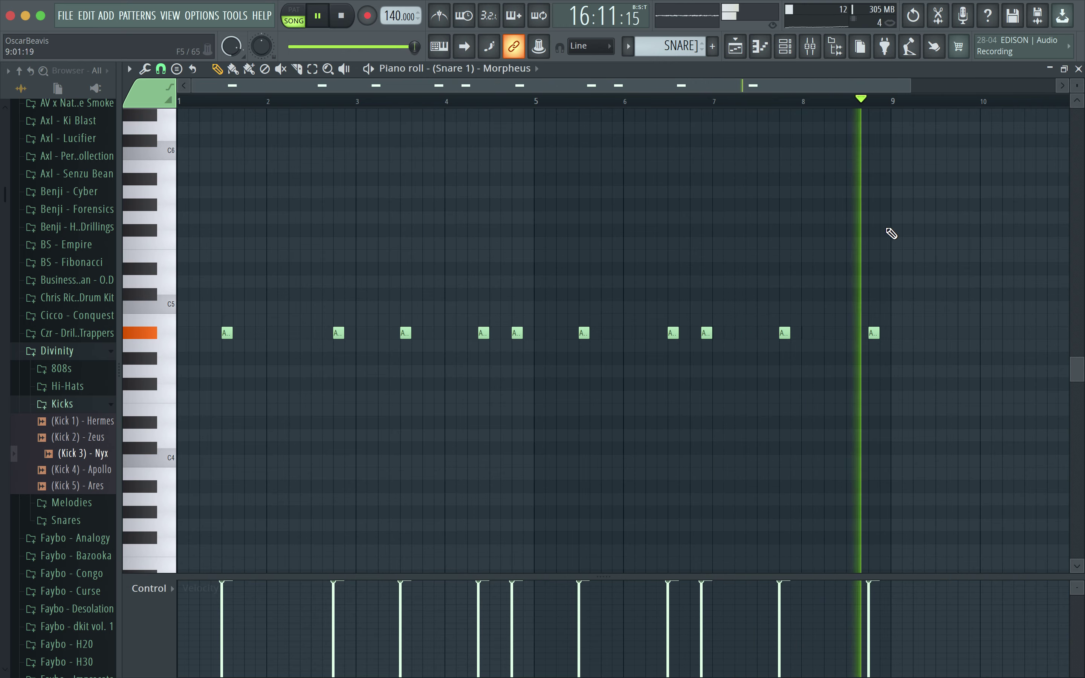
{"action": "left_click", "coordinate": [817, 333]}
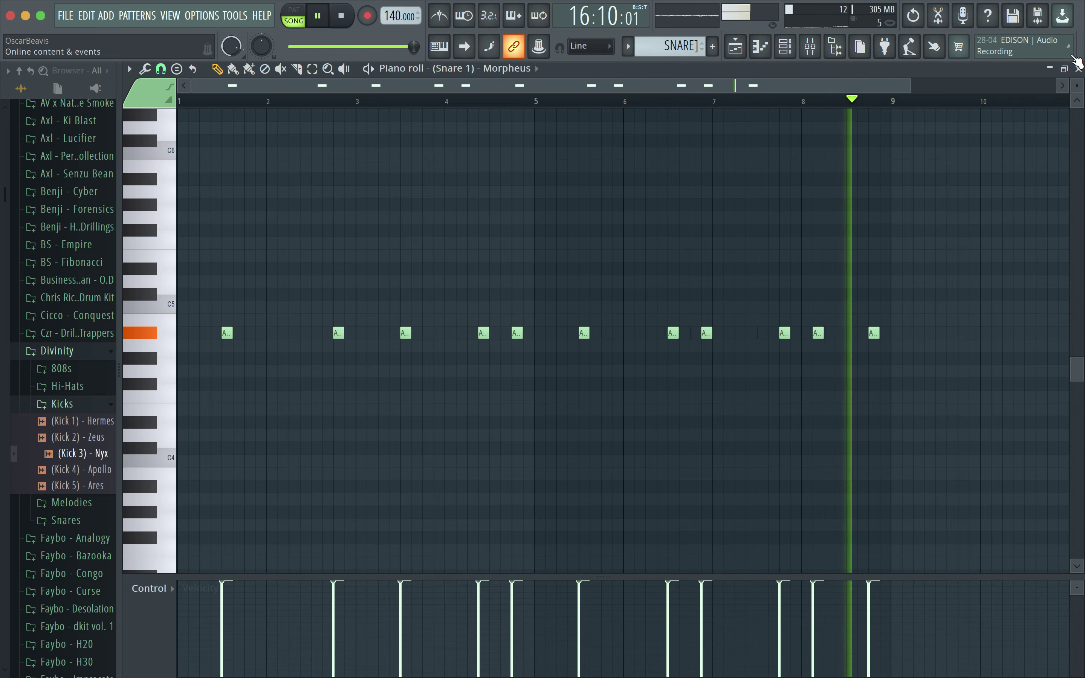
{"action": "left_click", "coordinate": [1078, 69]}
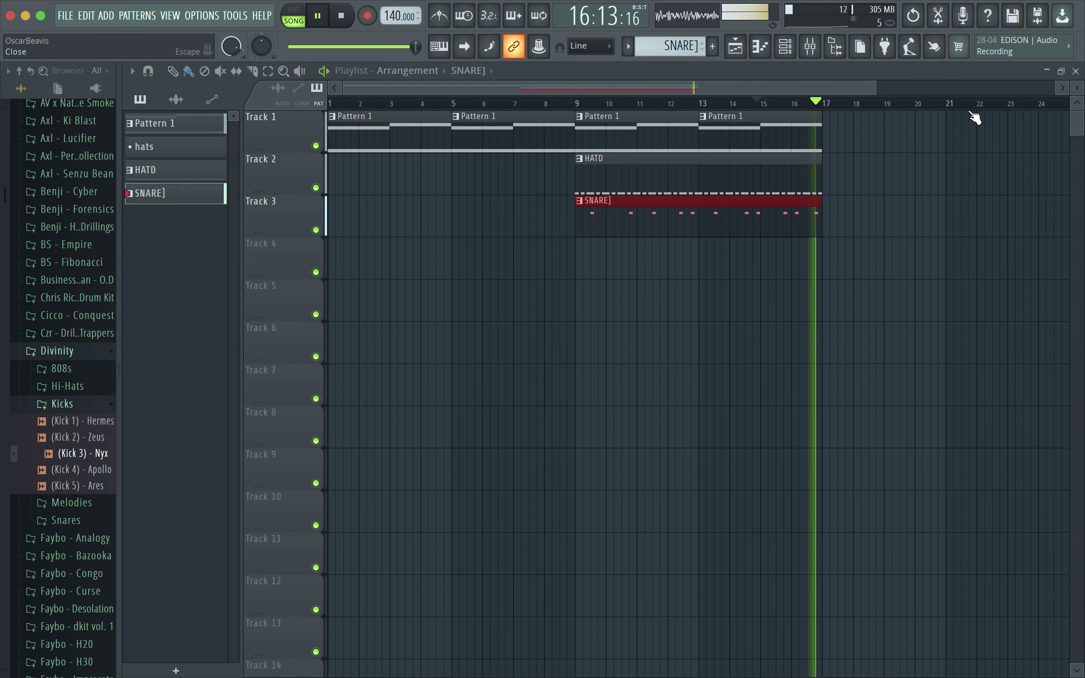
Step: Create a new pattern named 808 and place its clip on Track 4, stretched from bar 9 to bar 17
{"action": "left_click", "coordinate": [712, 46]}
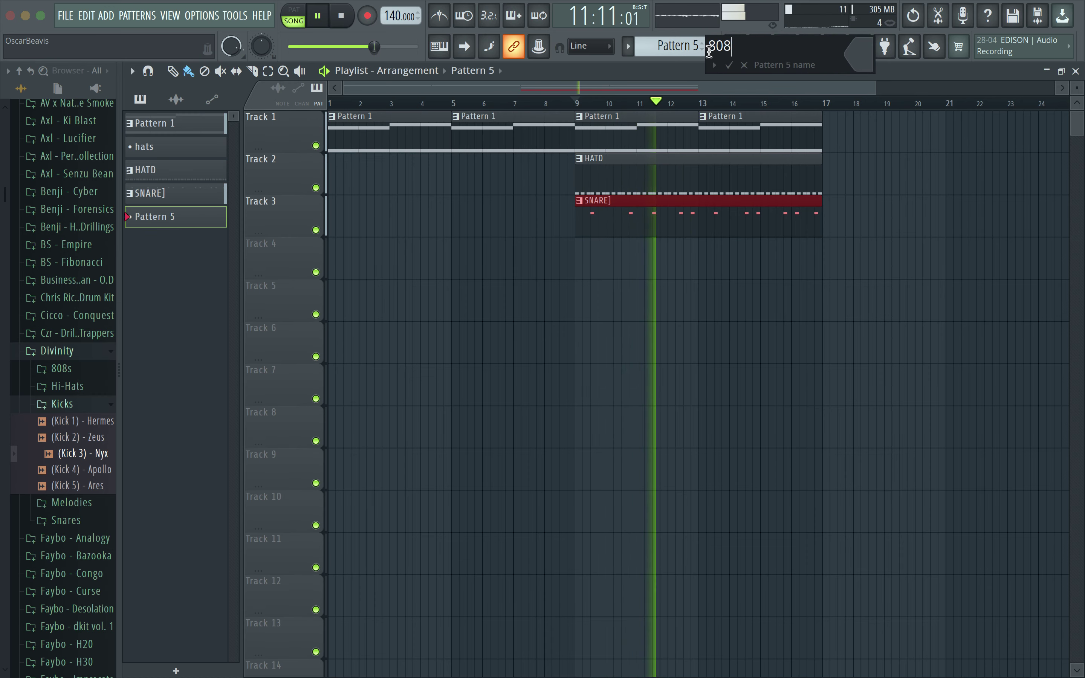
{"action": "key", "text": "Return"}
{"action": "left_click", "coordinate": [590, 270]}
{"action": "left_click_drag", "start_coordinate": [601, 266], "coordinate": [826, 256]}
Step: Mute the snare track and place a C5 note at bar 1 of the 808 pattern on the (808 1) - Cthulu channel
{"action": "left_click", "coordinate": [315, 230]}
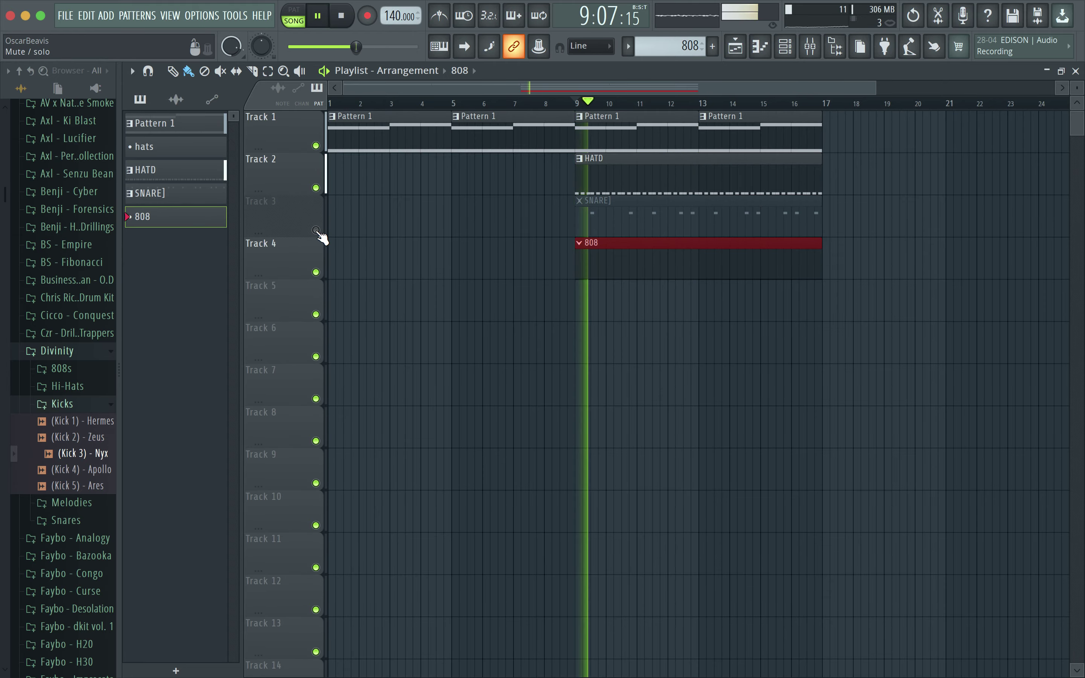
{"action": "left_click", "coordinate": [761, 48]}
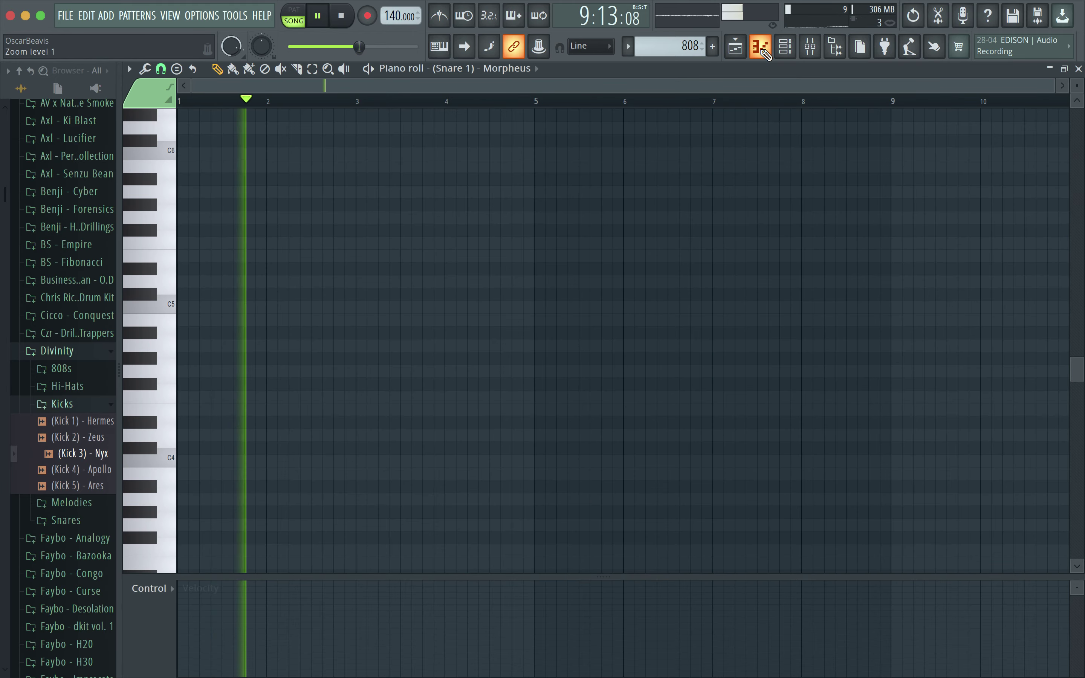
{"action": "left_click", "coordinate": [497, 68]}
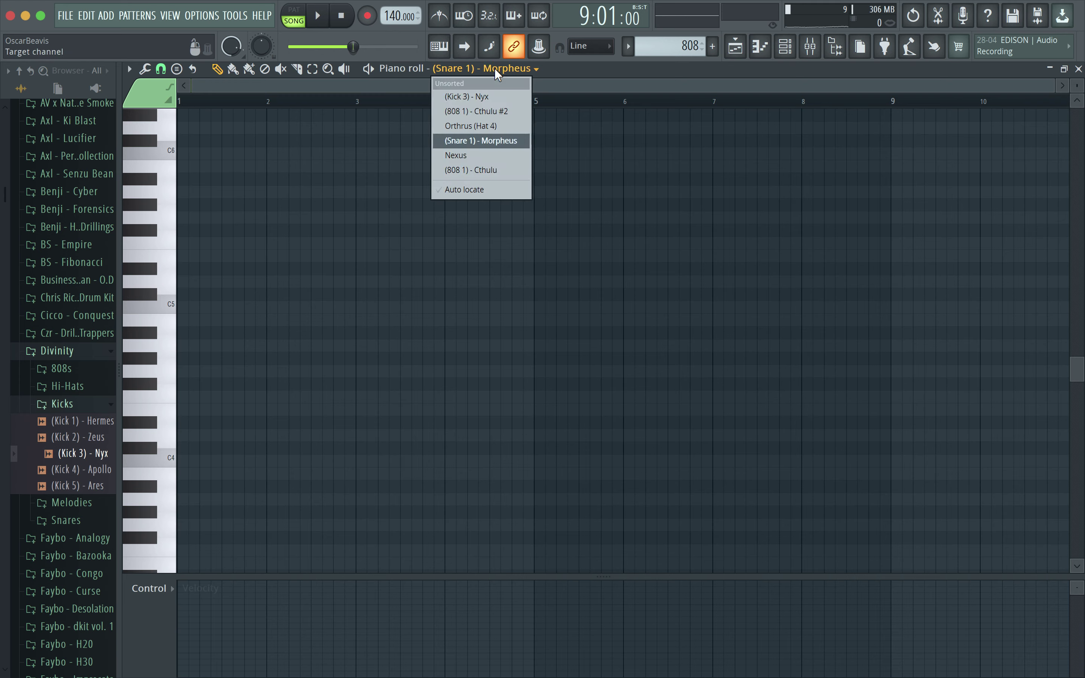
{"action": "left_click", "coordinate": [525, 170]}
{"action": "key", "text": "space"}
{"action": "key", "text": "space"}
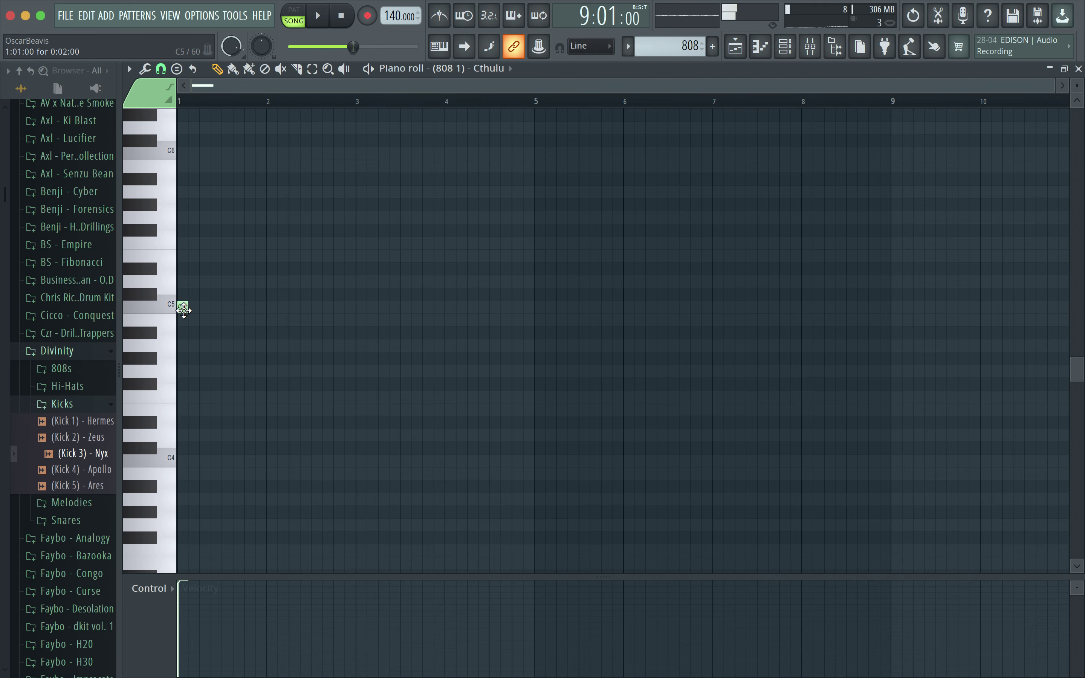
Step: Check the (808 1) - Cthulu channel's volume envelope, sample and miscellaneous settings, and preview the playback
{"action": "left_click", "coordinate": [784, 54]}
{"action": "left_click", "coordinate": [422, 365]}
{"action": "left_click", "coordinate": [292, 250]}
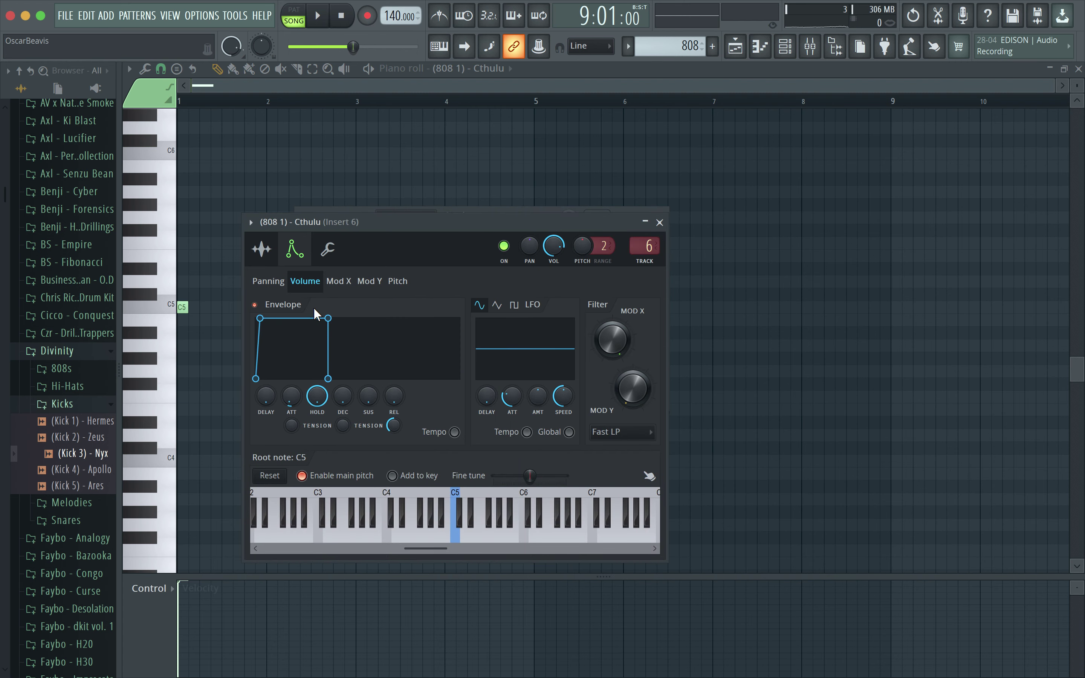
{"action": "left_click", "coordinate": [262, 249]}
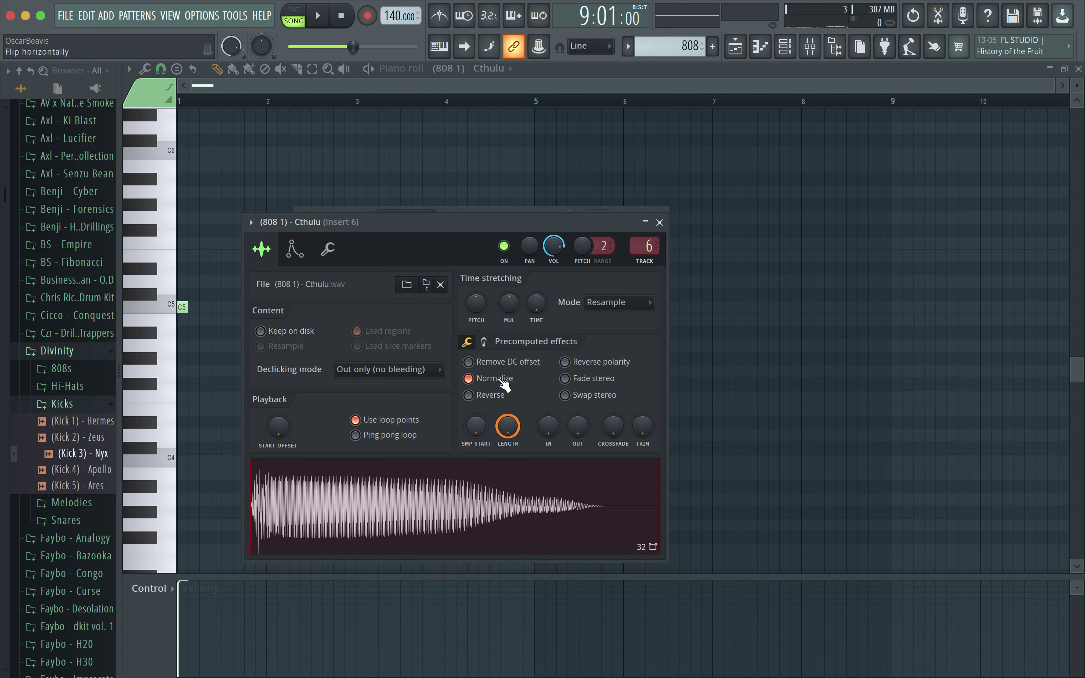
{"action": "left_click", "coordinate": [327, 249]}
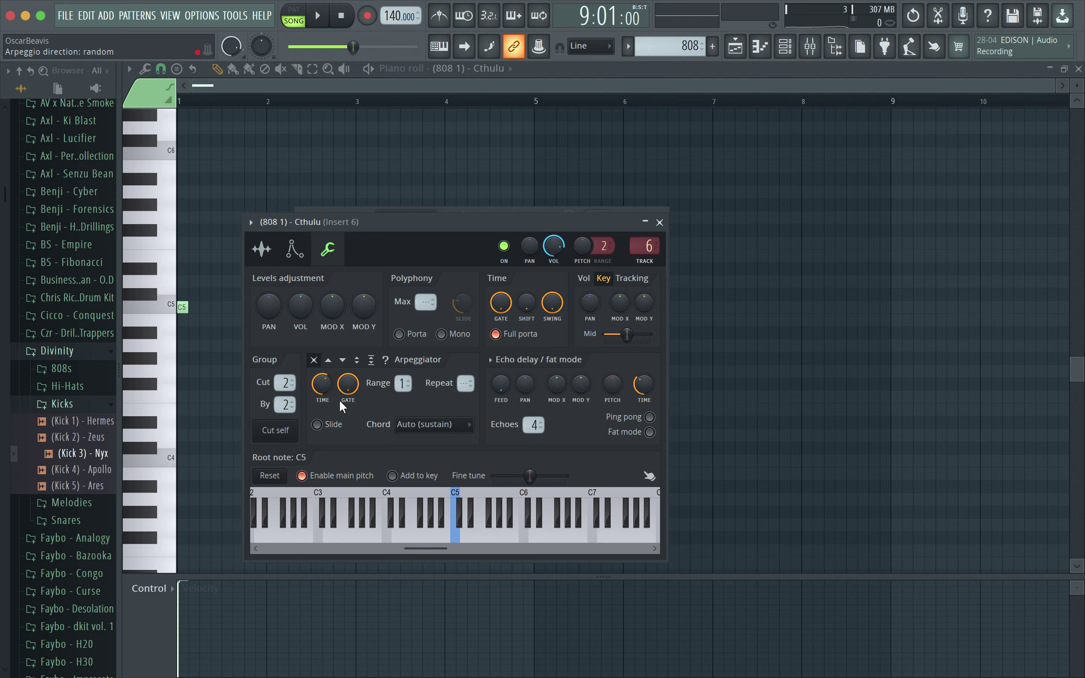
{"action": "left_click", "coordinate": [660, 221]}
{"action": "key", "text": "space"}
{"action": "key", "text": "space"}
{"action": "left_click", "coordinate": [658, 216]}
{"action": "key", "text": "space"}
{"action": "key", "text": "space"}
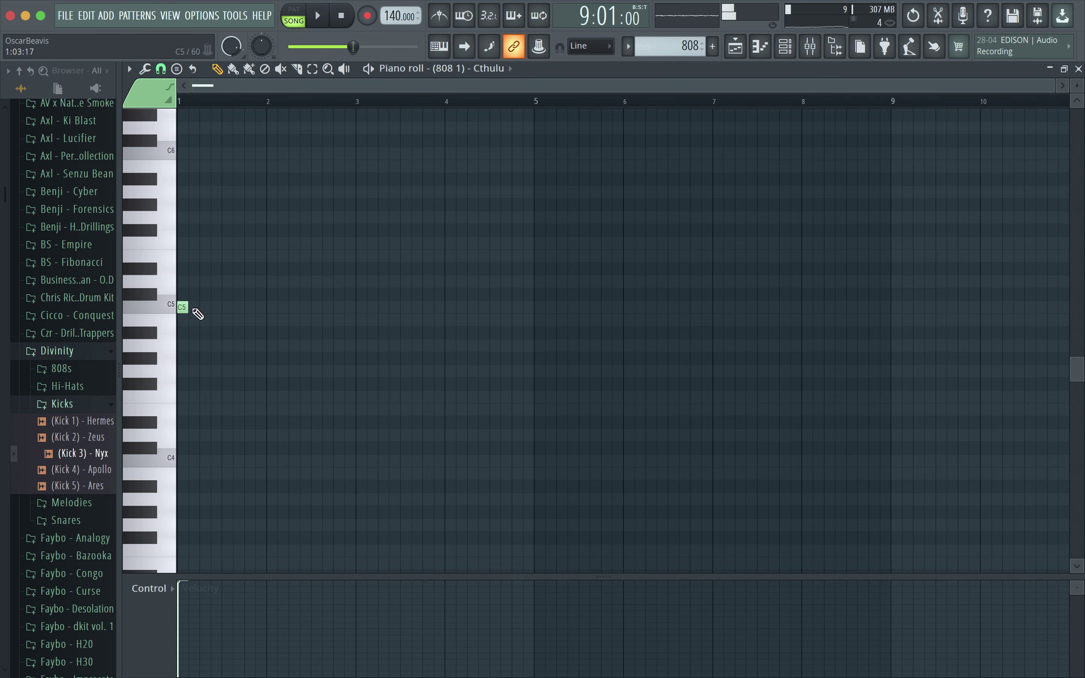
Step: Lengthen the bar 1 C5 note to half a bar and add half-bar notes: C5 midway through bar 2 and C#5 at bar 3
{"action": "key", "text": "space"}
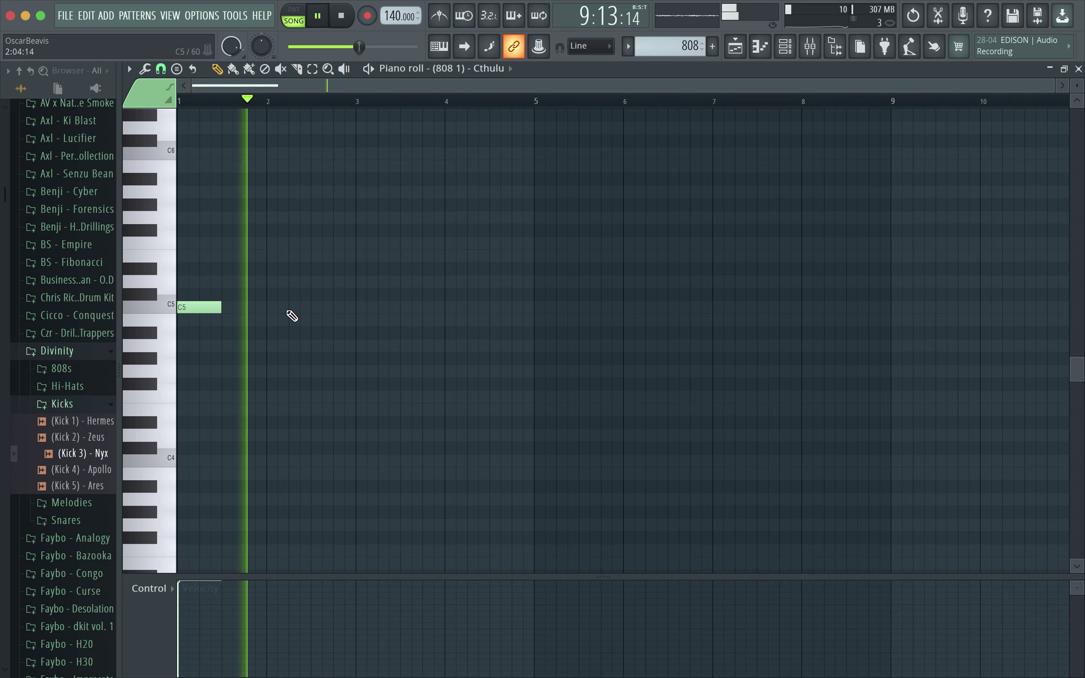
{"action": "left_click", "coordinate": [313, 307]}
{"action": "key", "text": "space"}
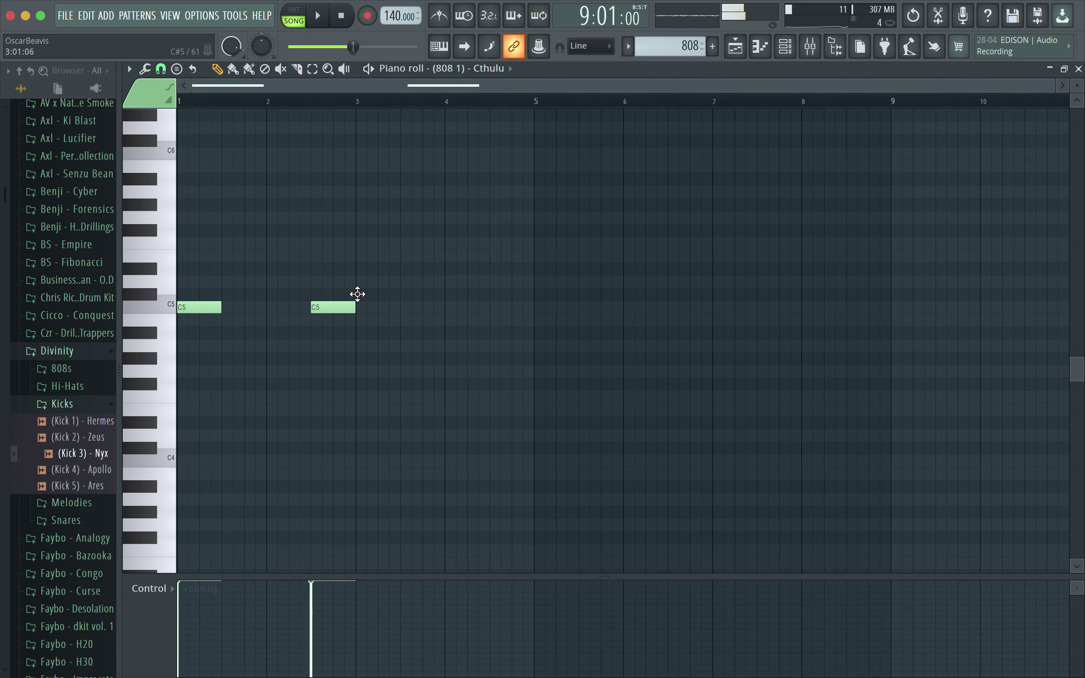
{"action": "left_click", "coordinate": [358, 294]}
{"action": "key", "text": "space"}
{"action": "key", "text": "space"}
{"action": "left_click", "coordinate": [387, 294]}
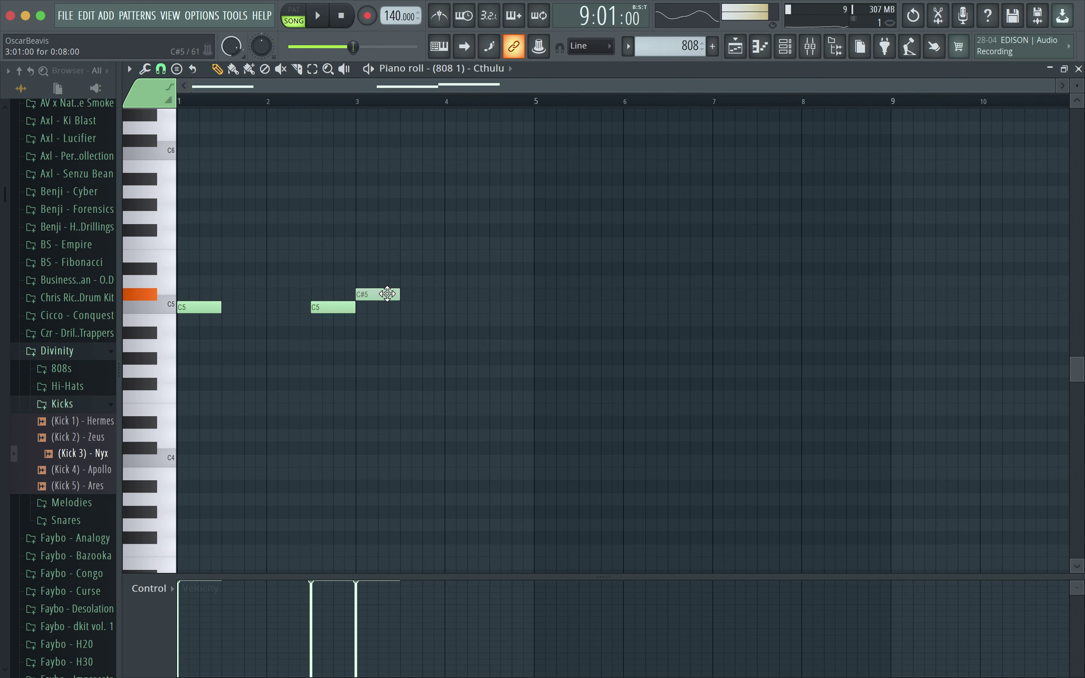
Step: Delete the C5 note midway through bar 2 and add a C5 note at the start of bar 5
{"action": "right_click", "coordinate": [335, 310]}
{"action": "left_click", "coordinate": [357, 294]}
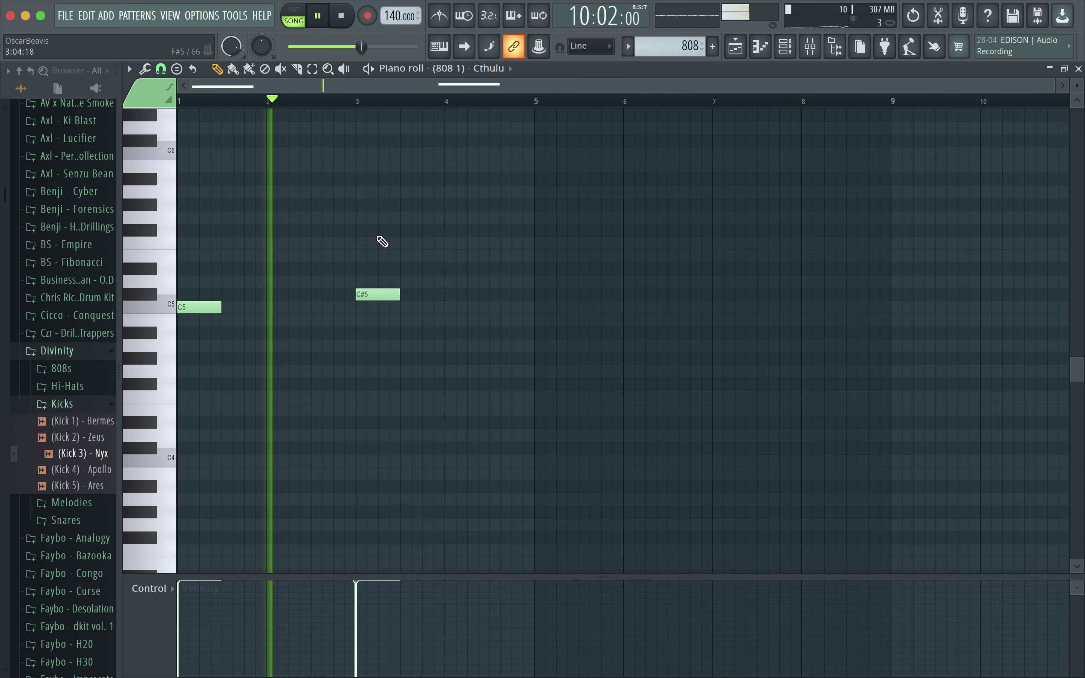
{"action": "scroll", "coordinate": [411, 230], "scroll_direction": "up", "scroll_amount": 3}
{"action": "scroll", "coordinate": [420, 233], "scroll_direction": "down", "scroll_amount": 1}
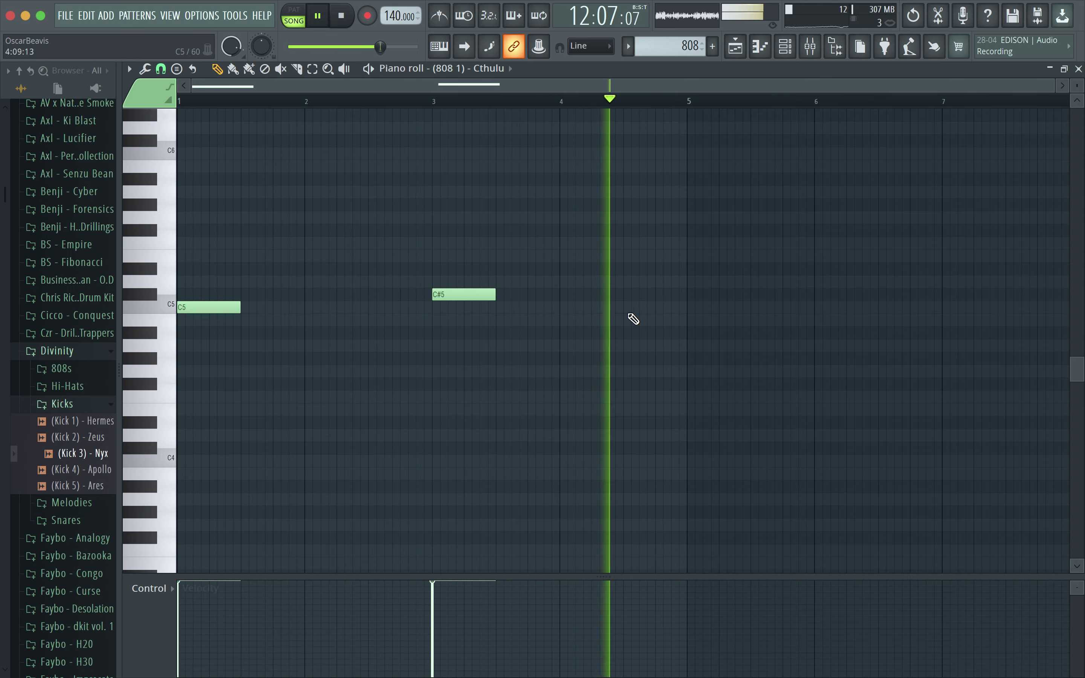
{"action": "left_click", "coordinate": [687, 308]}
{"action": "scroll", "coordinate": [712, 251], "scroll_direction": "down", "scroll_amount": 1}
{"action": "key", "text": "space"}
{"action": "key", "text": "space"}
Step: Extend the C5 notes in bars 1 and 5 to a full bar and change the bar 3 note to a twelve-step C5
{"action": "left_click_drag", "start_coordinate": [621, 308], "coordinate": [669, 308]}
{"action": "left_click_drag", "start_coordinate": [226, 313], "coordinate": [276, 313]}
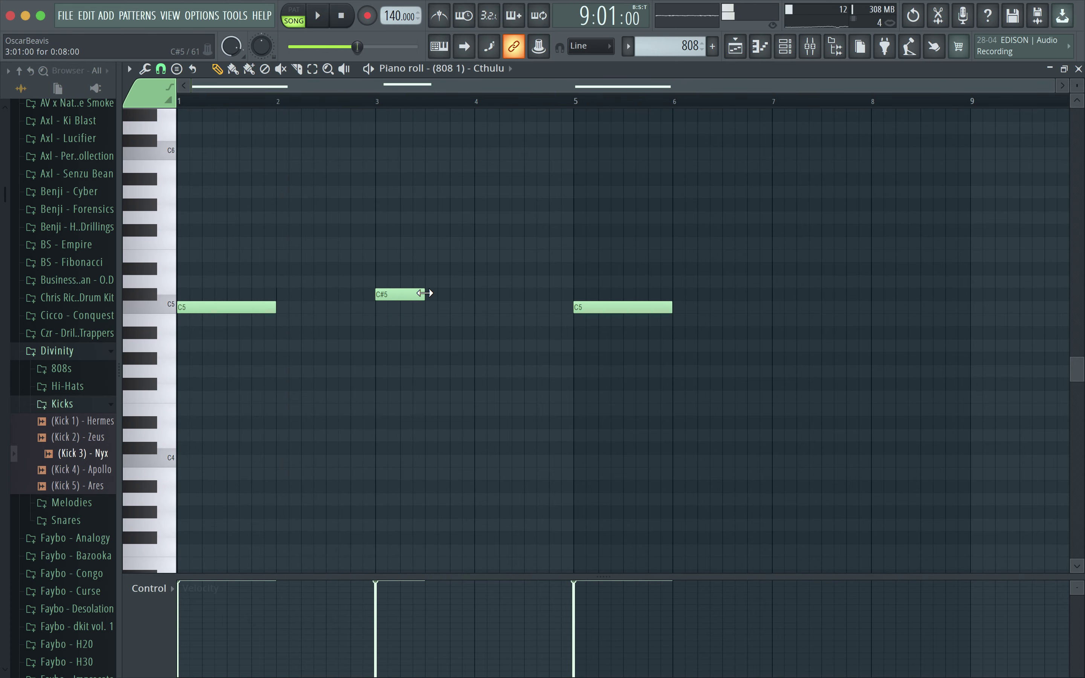
{"action": "mouse_move", "coordinate": [426, 294]}
{"action": "left_mouse_down"}
{"action": "mouse_move", "coordinate": [443, 295]}
{"action": "mouse_move", "coordinate": [419, 308]}
{"action": "left_mouse_up"}
{"action": "key", "text": "space"}
{"action": "left_click", "coordinate": [382, 100]}
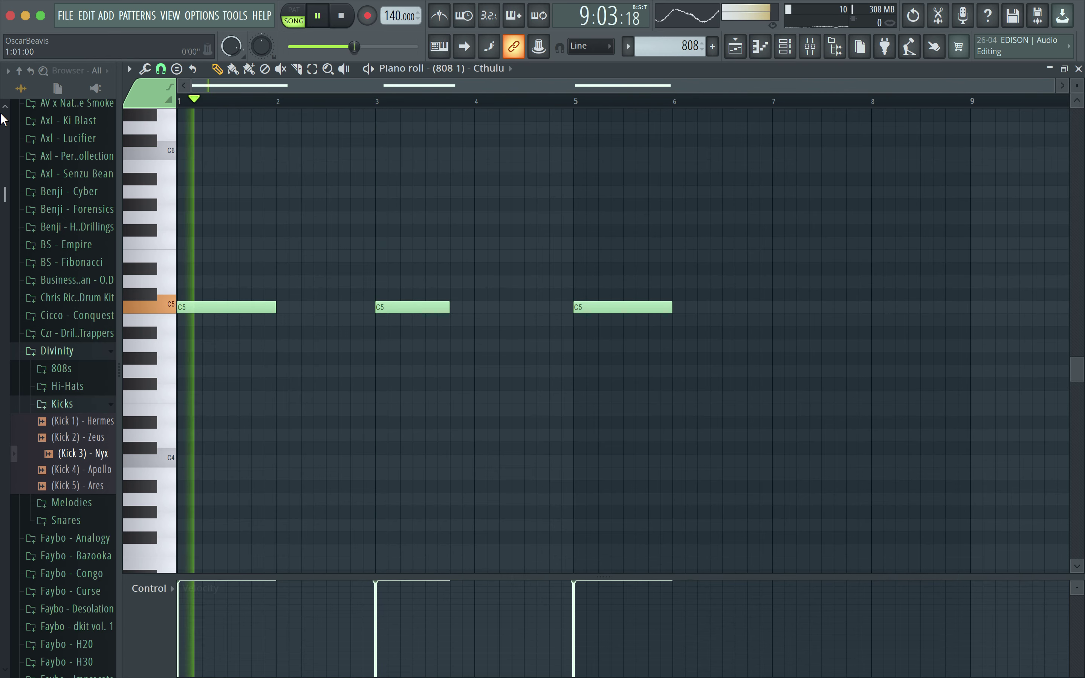
Step: Try the bar 3 note on B4 and delete it, and shorten the bar 1 C5 note to ten steps
{"action": "left_click_drag", "start_coordinate": [407, 308], "coordinate": [409, 327]}
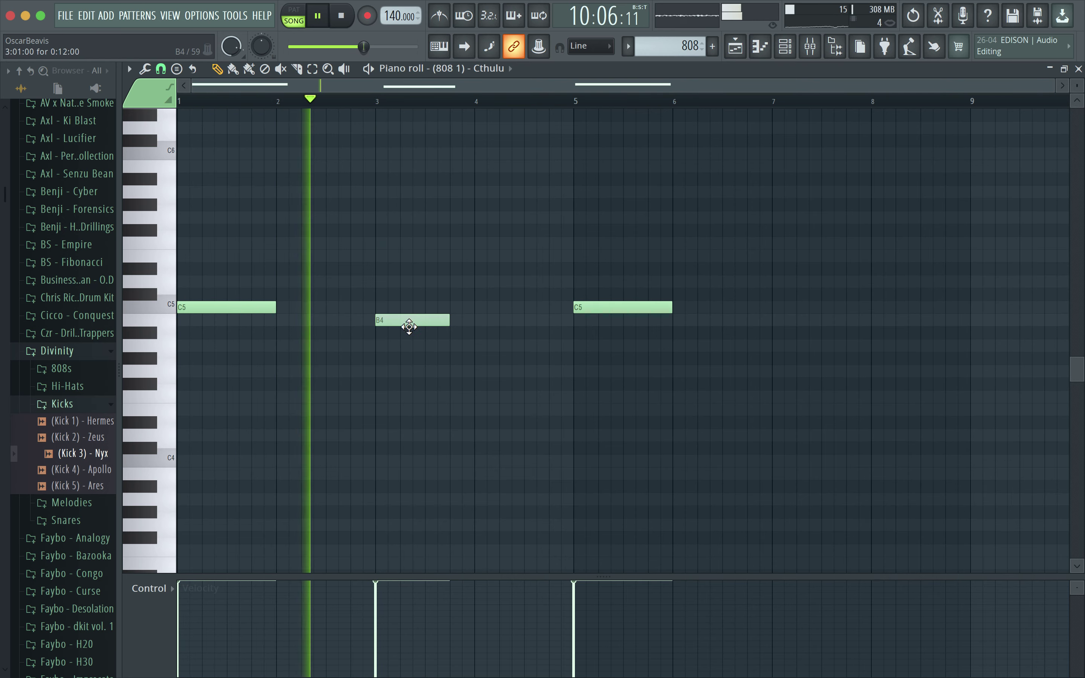
{"action": "key", "text": "space"}
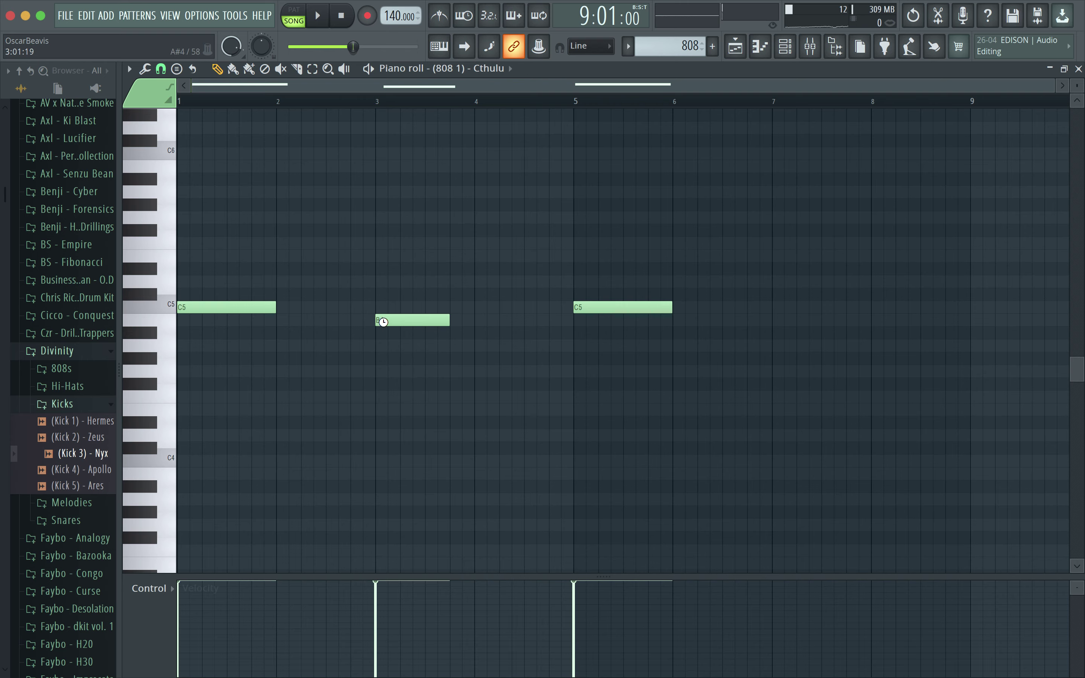
{"action": "right_click", "coordinate": [383, 322]}
{"action": "key", "text": "space"}
{"action": "left_click_drag", "start_coordinate": [267, 307], "coordinate": [236, 310]}
{"action": "key", "text": "space"}
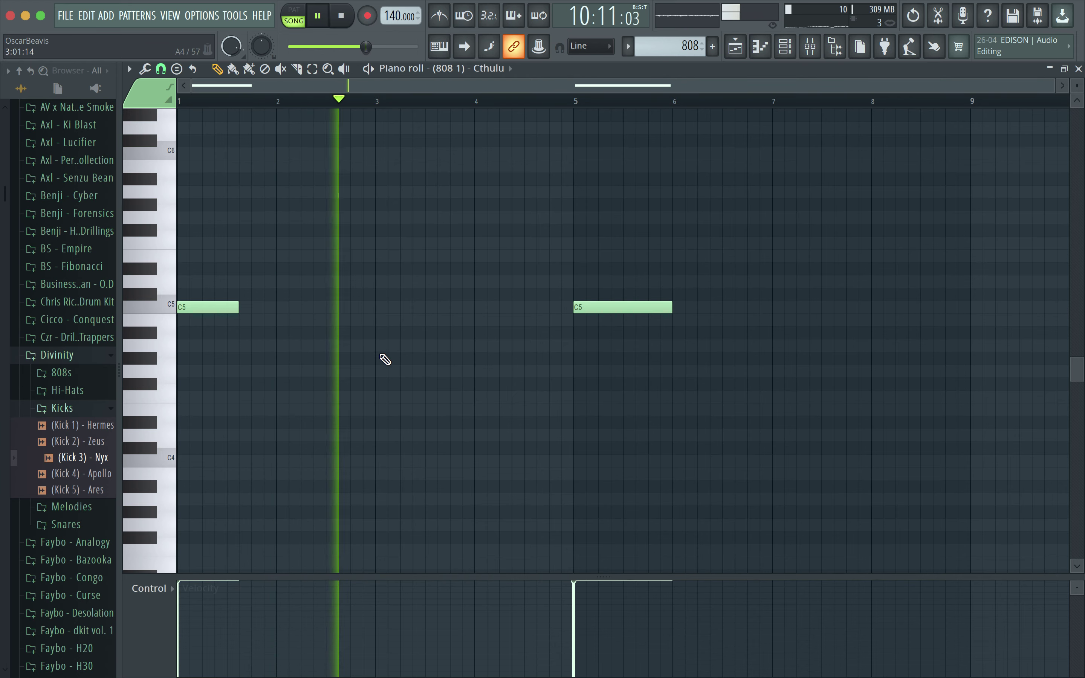
Step: Rework the 808 line with ten-step C5 notes at bars 3 and 5 and a half-bar C#5 note midway through bar 4
{"action": "left_click", "coordinate": [387, 384]}
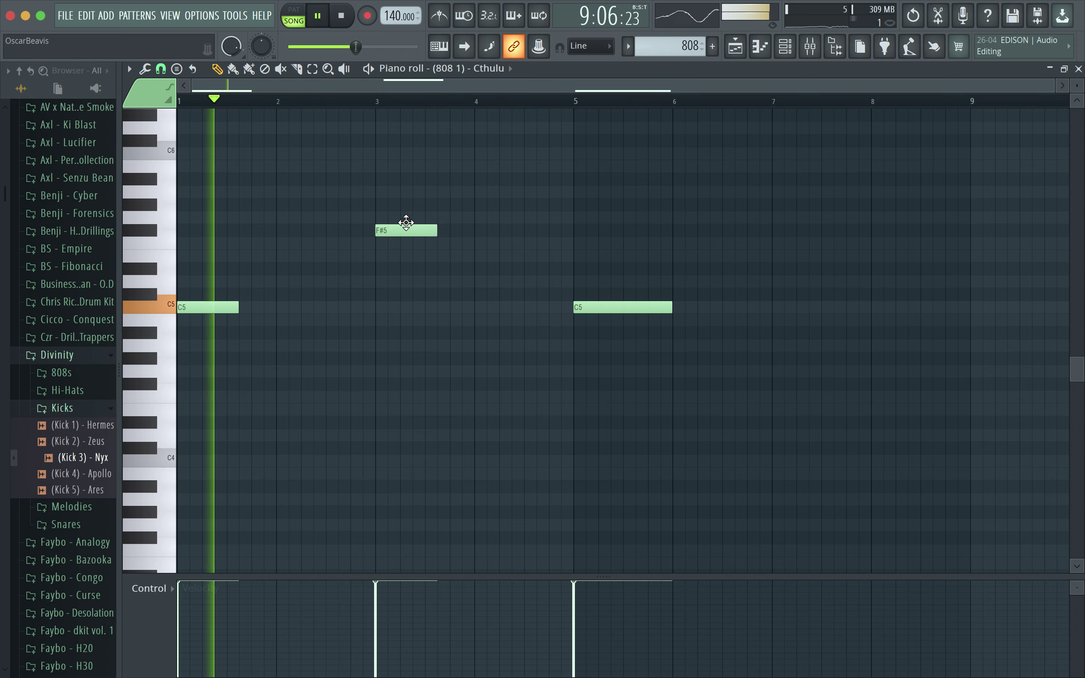
{"action": "left_click_drag", "start_coordinate": [405, 228], "coordinate": [402, 301]}
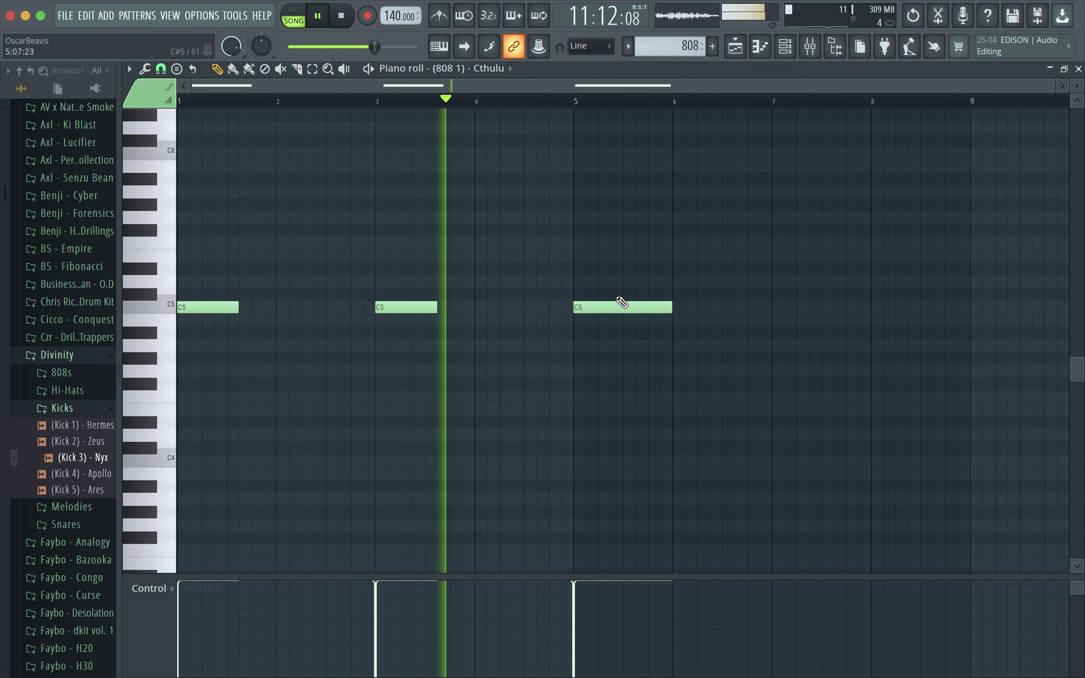
{"action": "left_click_drag", "start_coordinate": [623, 301], "coordinate": [573, 289]}
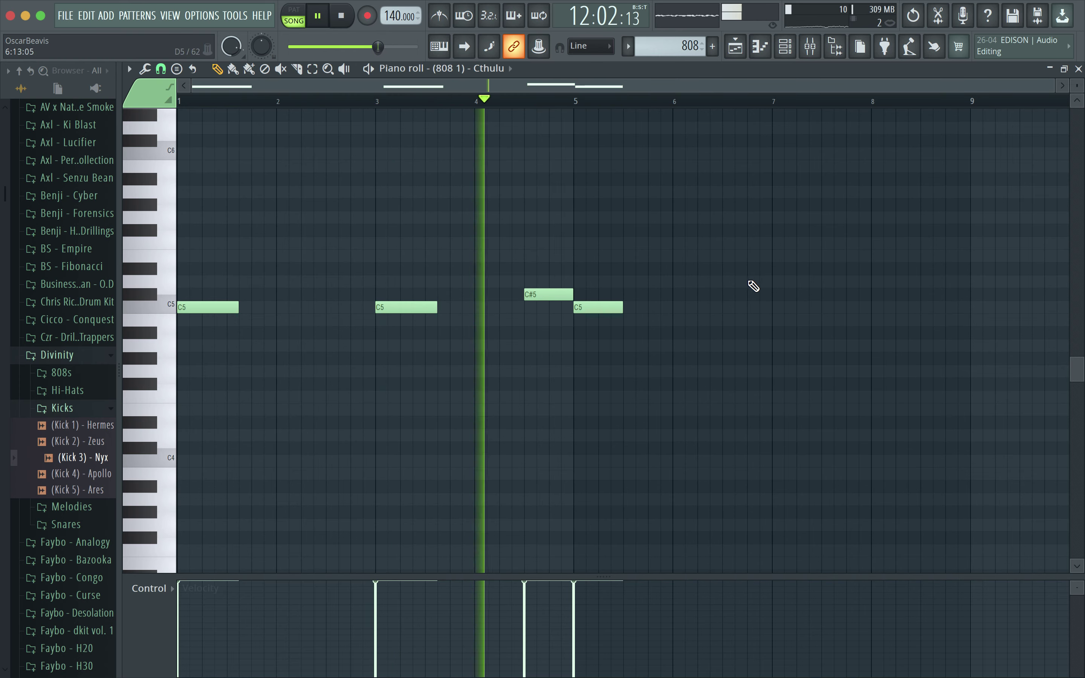
{"action": "left_click_drag", "start_coordinate": [621, 308], "coordinate": [635, 308]}
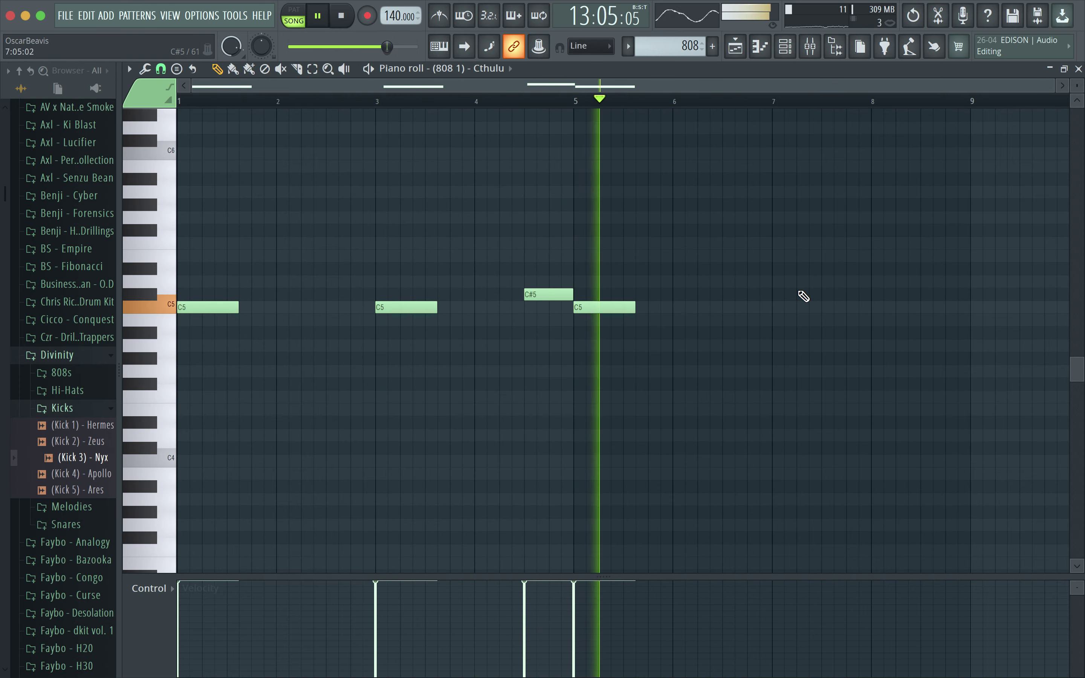
Step: Add a half-bar G4 note midway through bar 6 and a half-bar G#4 note at the start of bar 7
{"action": "left_click", "coordinate": [734, 332]}
{"action": "key", "text": "space"}
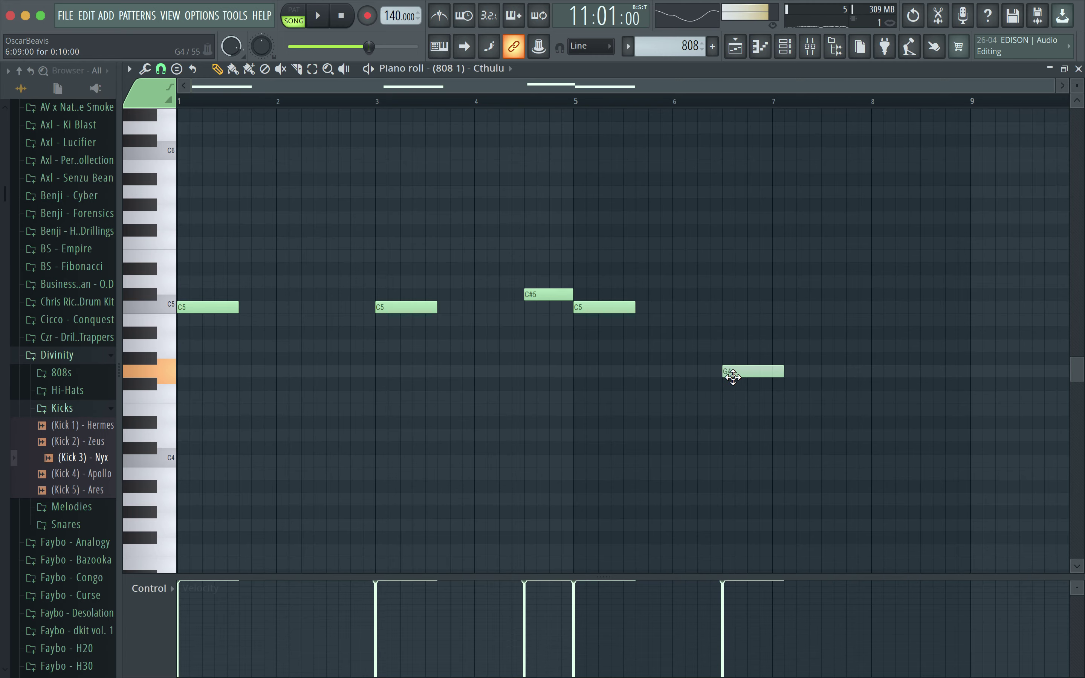
{"action": "key", "text": "space"}
{"action": "left_click", "coordinate": [573, 102]}
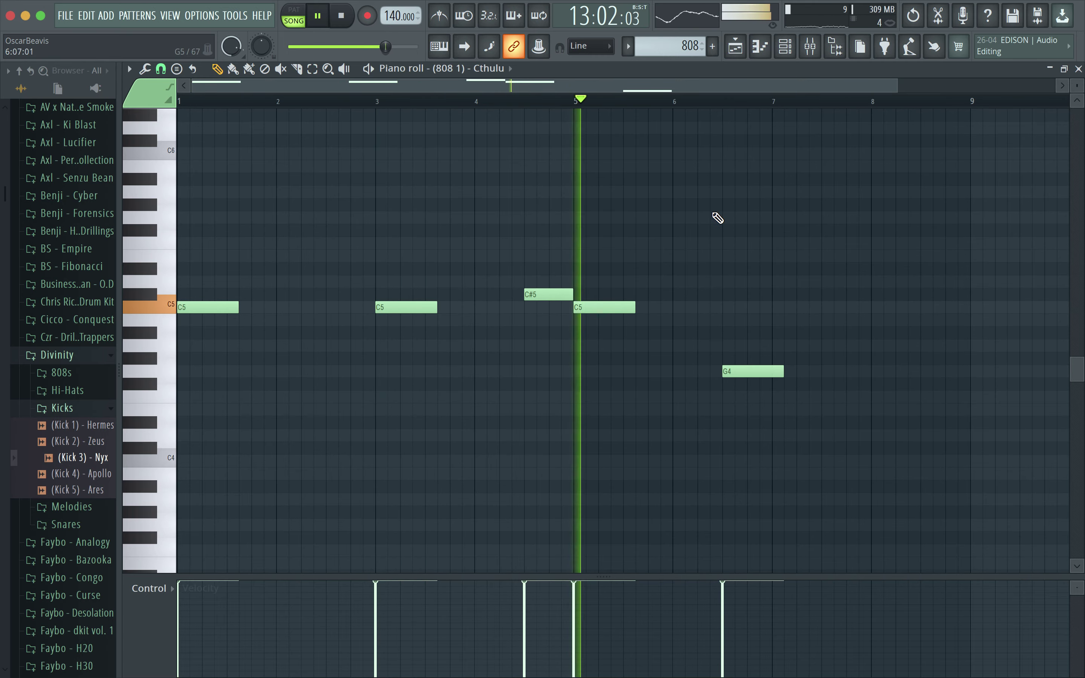
{"action": "scroll", "coordinate": [718, 219], "scroll_direction": "up", "scroll_amount": 2, "text": "ctrl"}
{"action": "left_click_drag", "start_coordinate": [816, 370], "coordinate": [800, 372]}
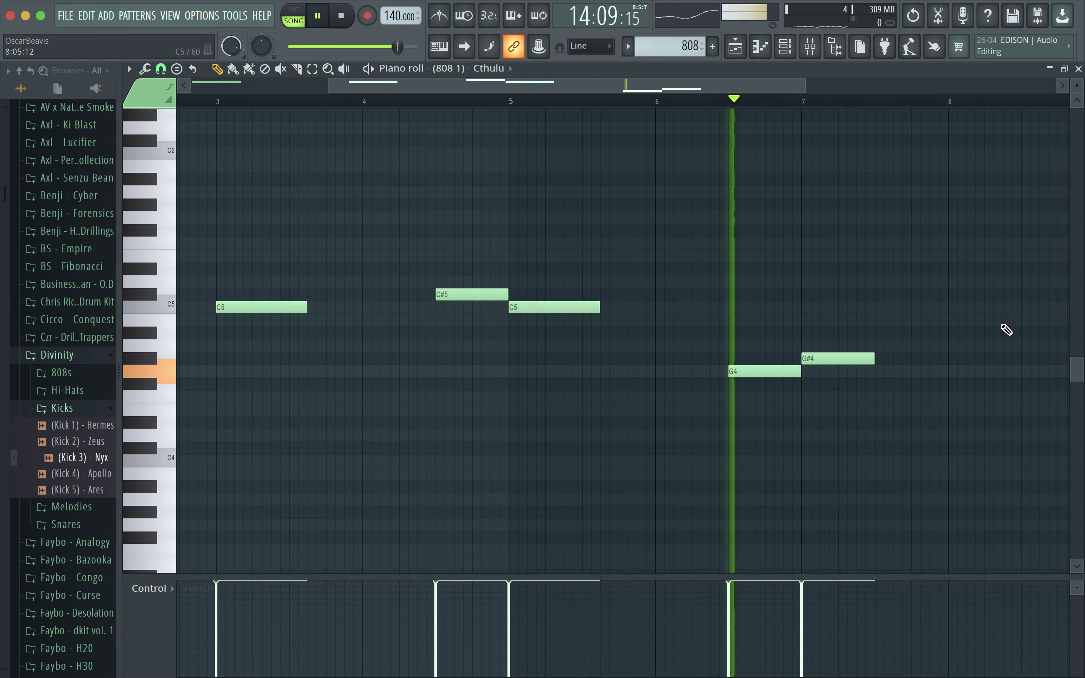
Step: Add a half-bar G#4 note at step 13 of bar 7
{"action": "scroll", "coordinate": [999, 318], "scroll_direction": "up", "scroll_amount": 2, "text": "ctrl"}
{"action": "left_click", "coordinate": [878, 359]}
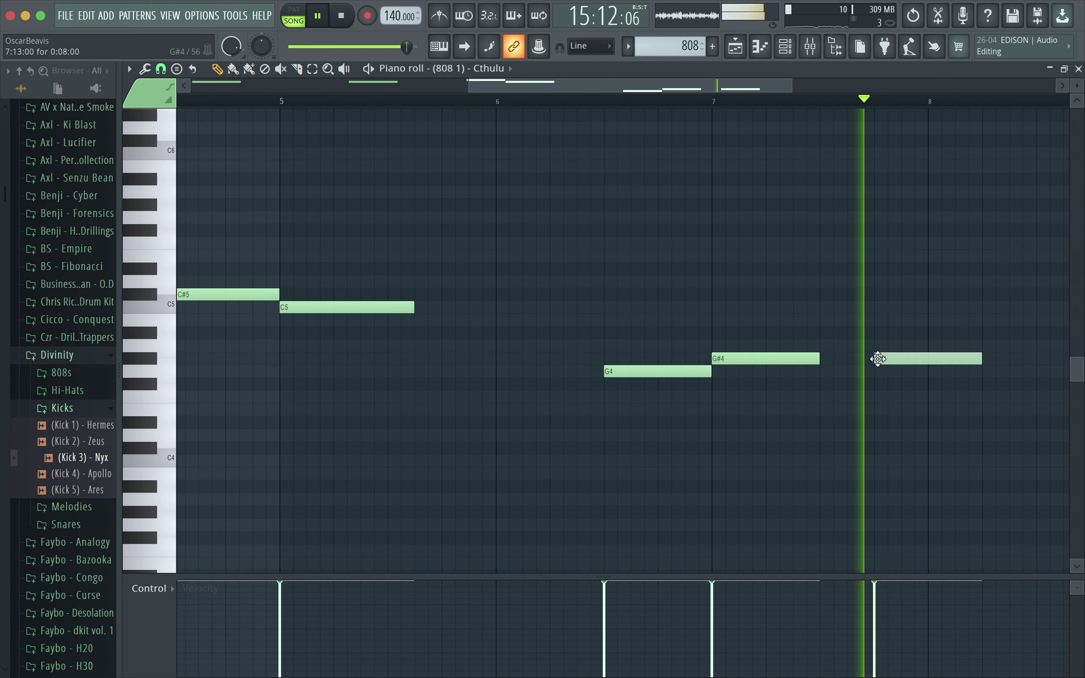
{"action": "scroll", "coordinate": [925, 300], "scroll_direction": "down", "scroll_amount": 5}
{"action": "scroll", "coordinate": [933, 251], "scroll_direction": "down", "scroll_amount": 4, "text": "ctrl"}
{"action": "scroll", "coordinate": [937, 211], "scroll_direction": "up", "scroll_amount": 3}
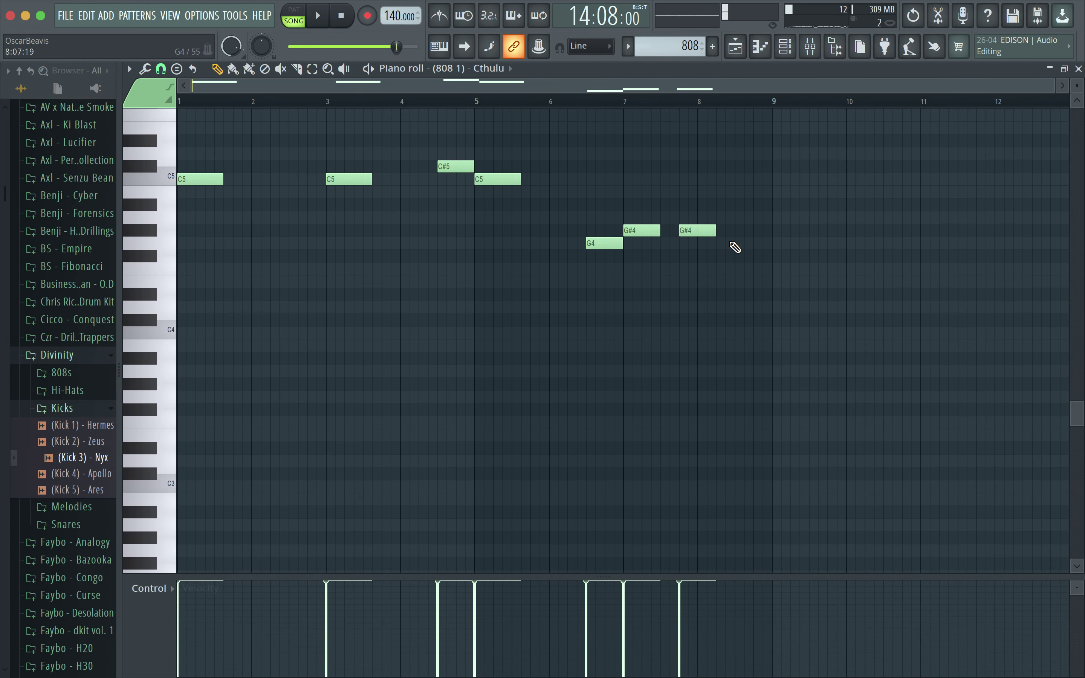
Step: Add a half-bar note midway through bar 8 and settle its pitch on C#5
{"action": "scroll", "coordinate": [726, 144], "scroll_direction": "up", "scroll_amount": 2, "text": "ctrl"}
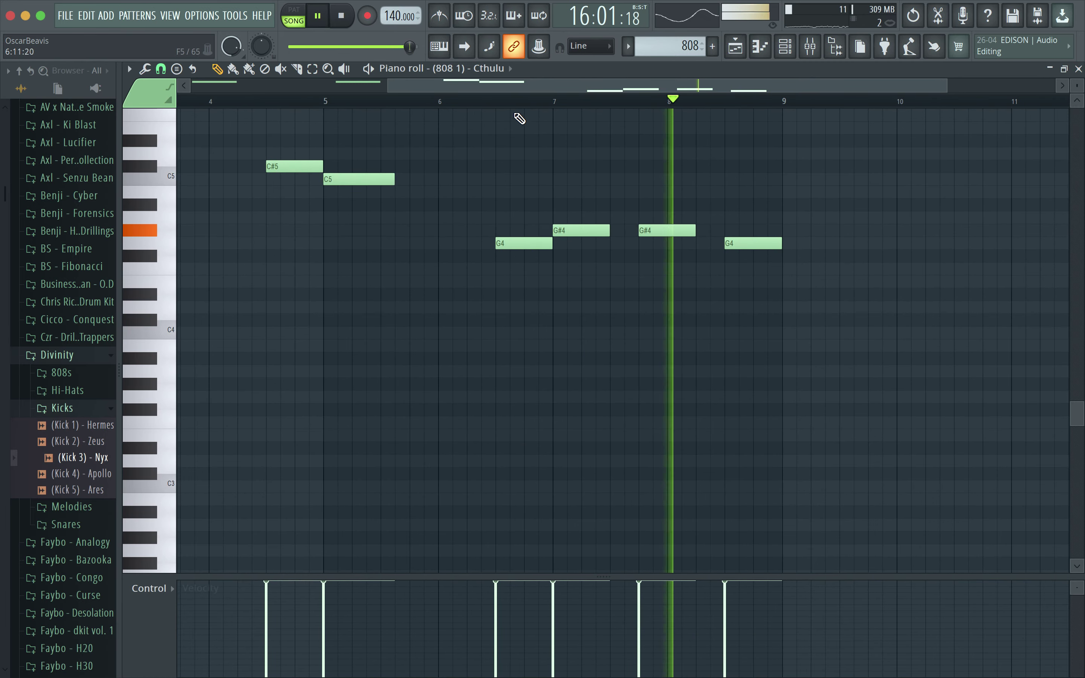
{"action": "left_click_drag", "start_coordinate": [745, 242], "coordinate": [741, 190]}
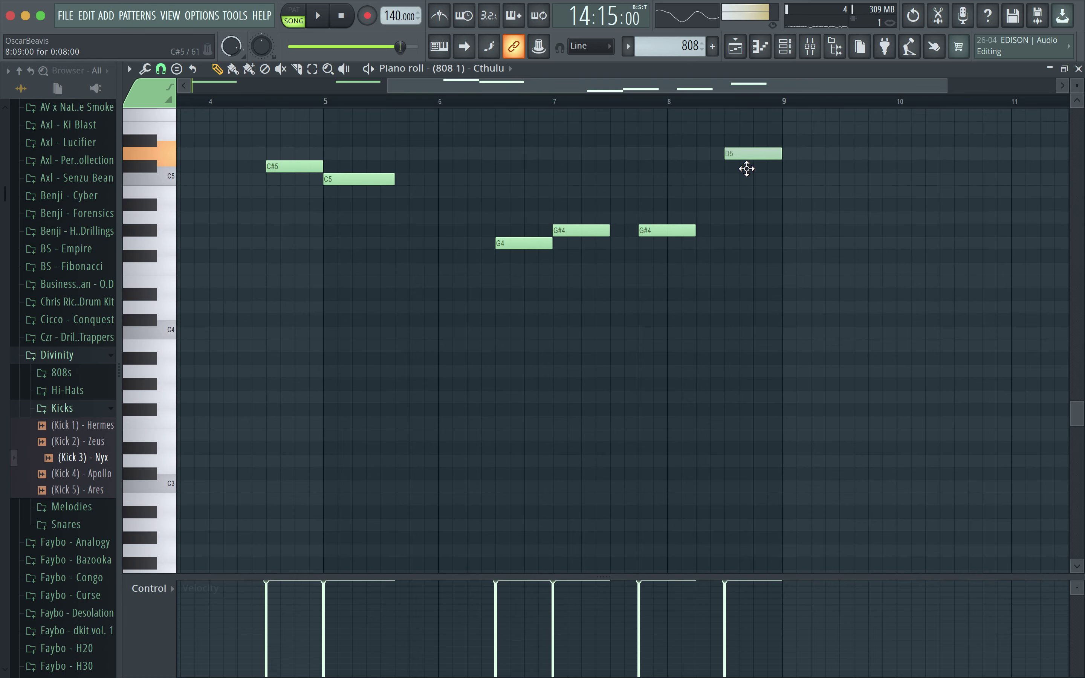
{"action": "key", "text": "space"}
{"action": "scroll", "coordinate": [735, 202], "scroll_direction": "up", "scroll_amount": 2}
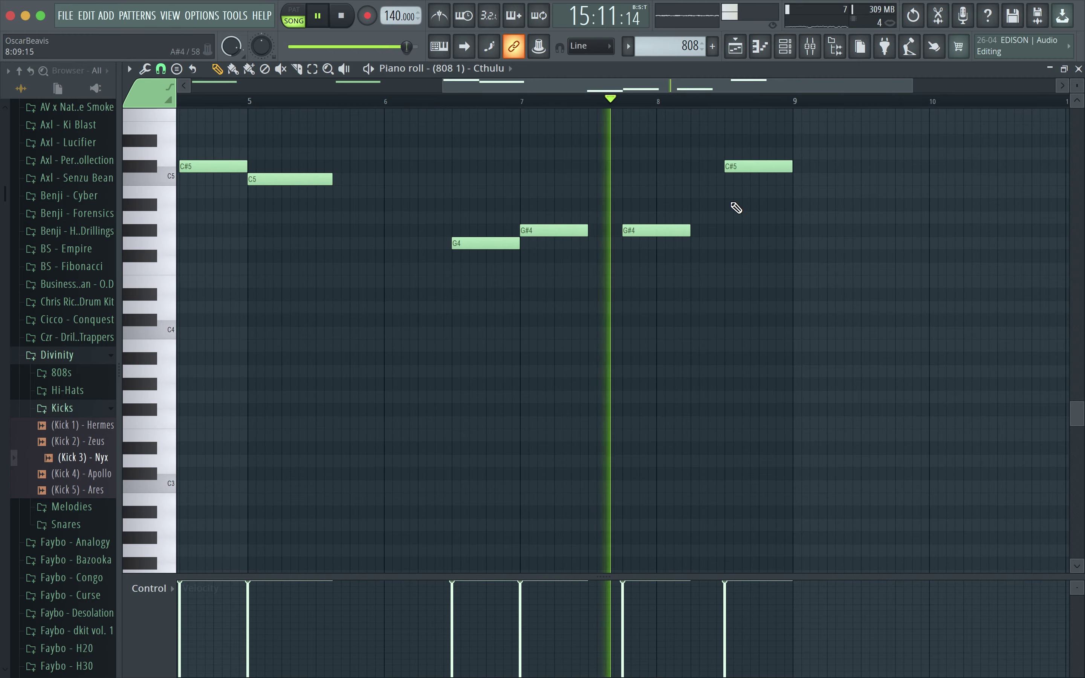
{"action": "scroll", "coordinate": [736, 207], "scroll_direction": "down", "scroll_amount": 4}
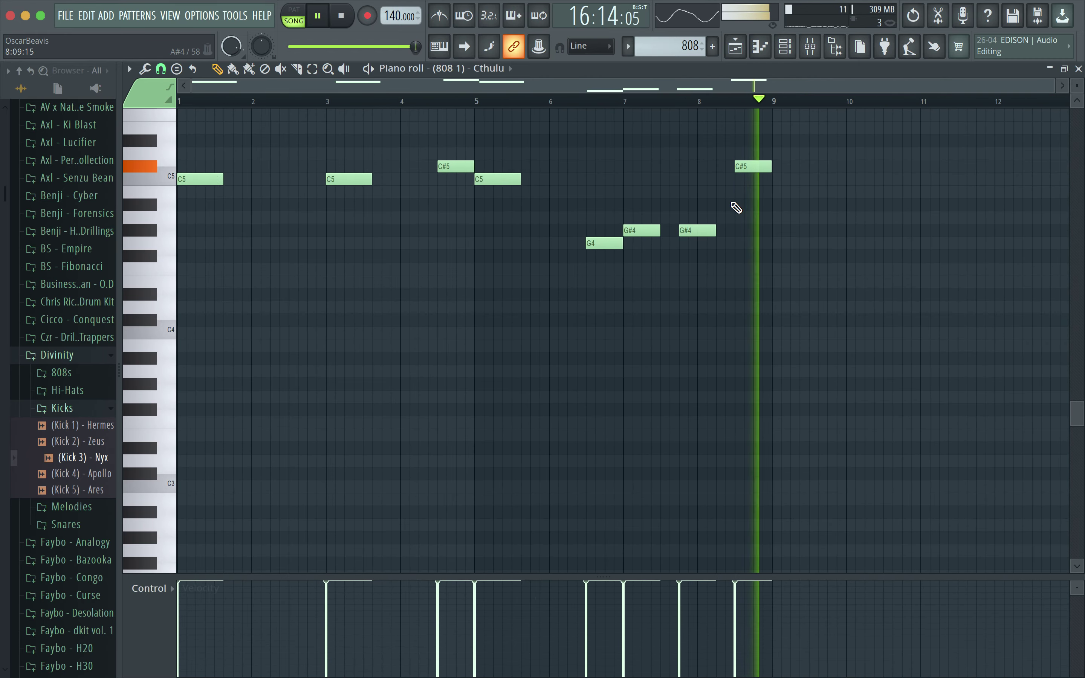
Step: Return to the playlist and unmute Track 3 to hear the snare with the 808 line from bar 9
{"action": "left_click", "coordinate": [1078, 69]}
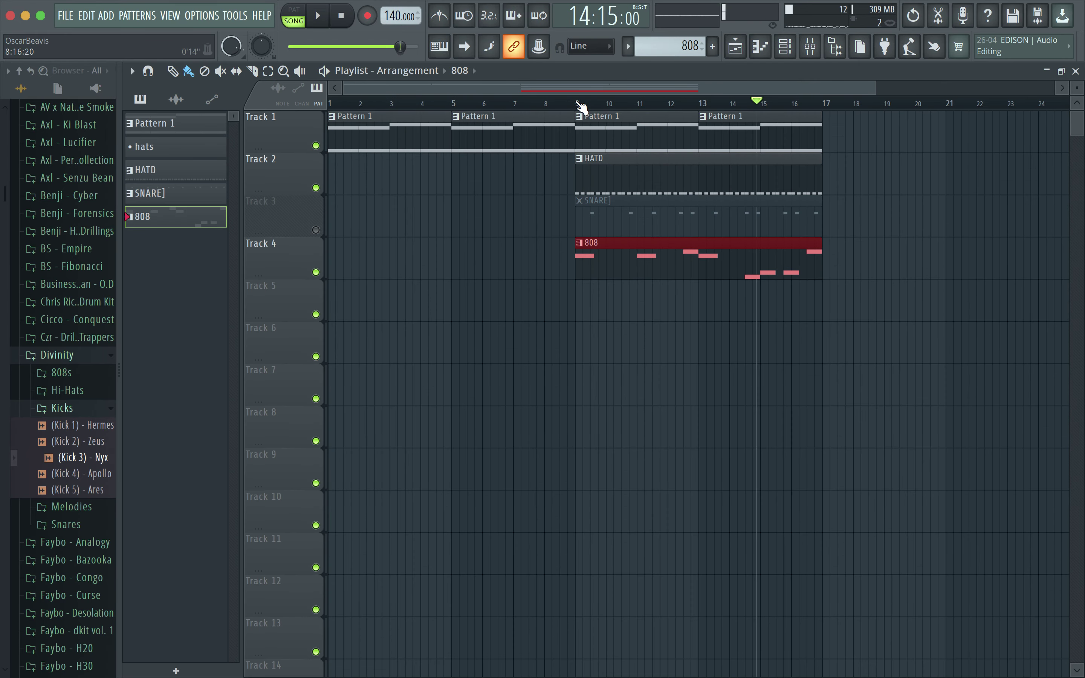
{"action": "left_click", "coordinate": [316, 229]}
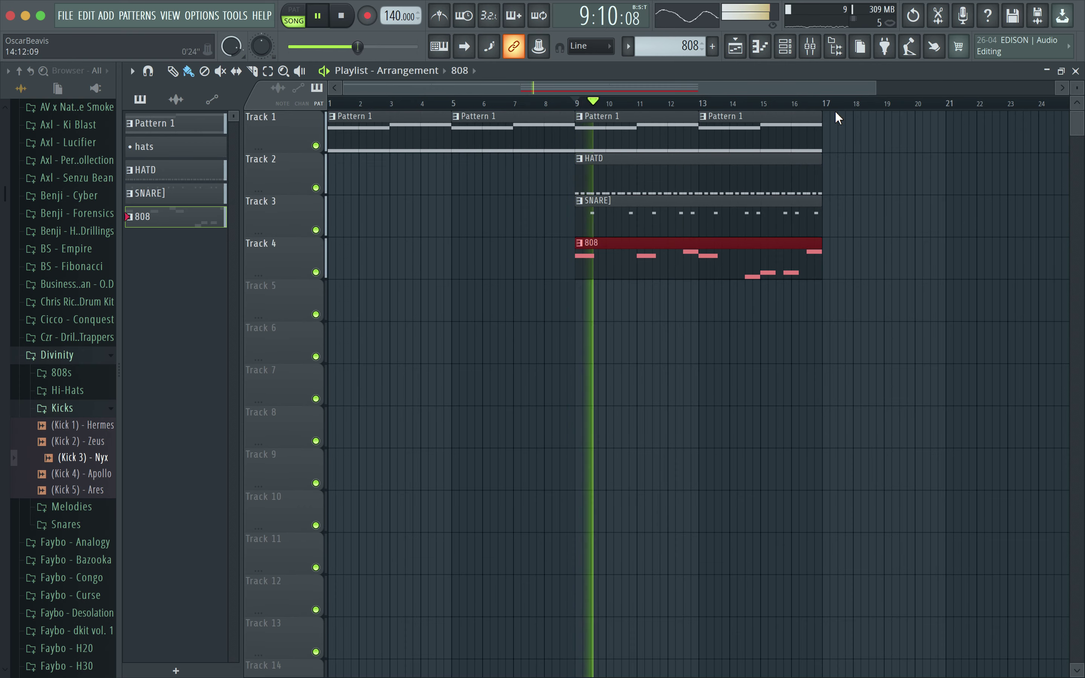
{"action": "left_click", "coordinate": [896, 308]}
{"action": "right_click", "coordinate": [895, 308]}
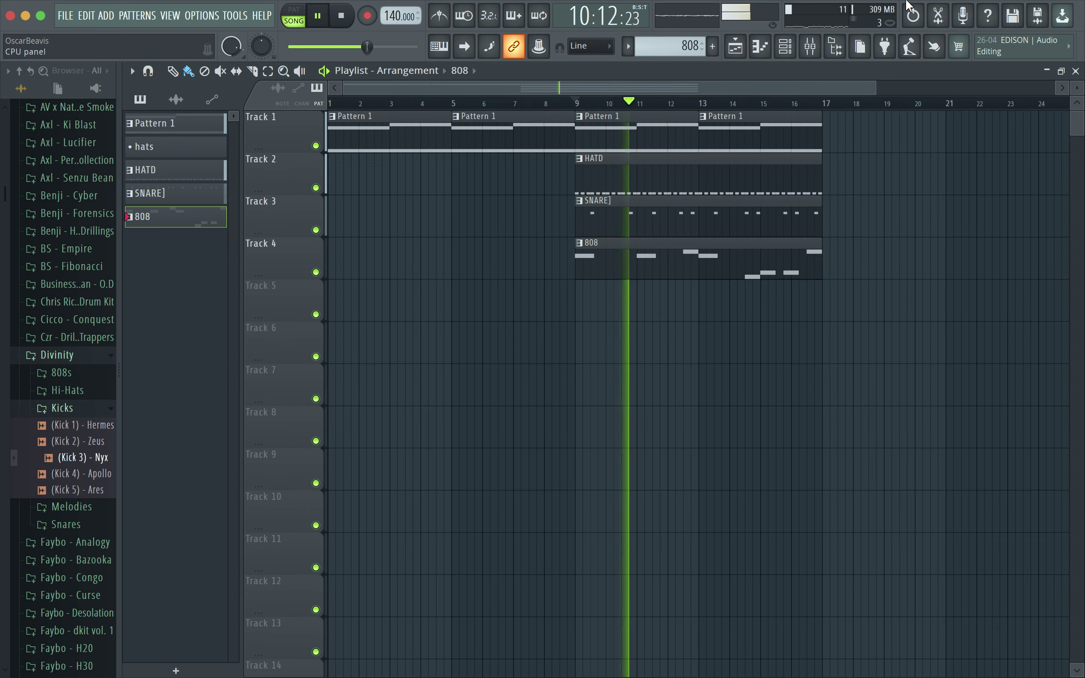
{"action": "left_click", "coordinate": [811, 46]}
{"action": "left_click", "coordinate": [806, 47]}
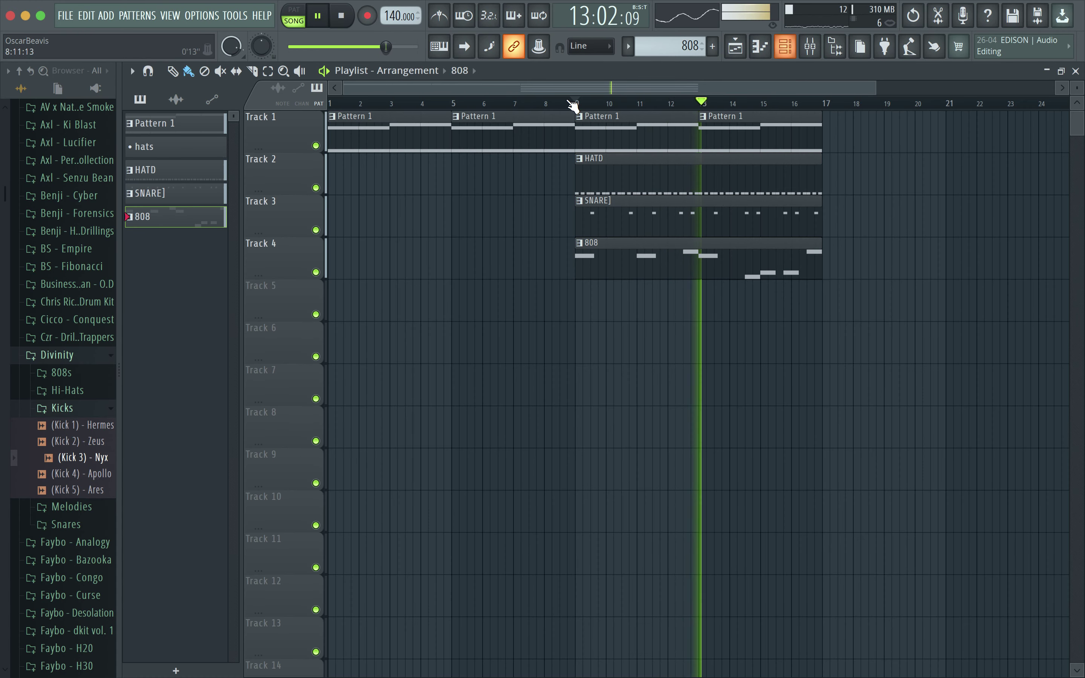
Step: In the 808 pattern, add a four-step C5 note midway through bar 2, shorten bar 3's note to eight steps and delete bar 4's C#5
{"action": "double_click", "coordinate": [682, 253]}
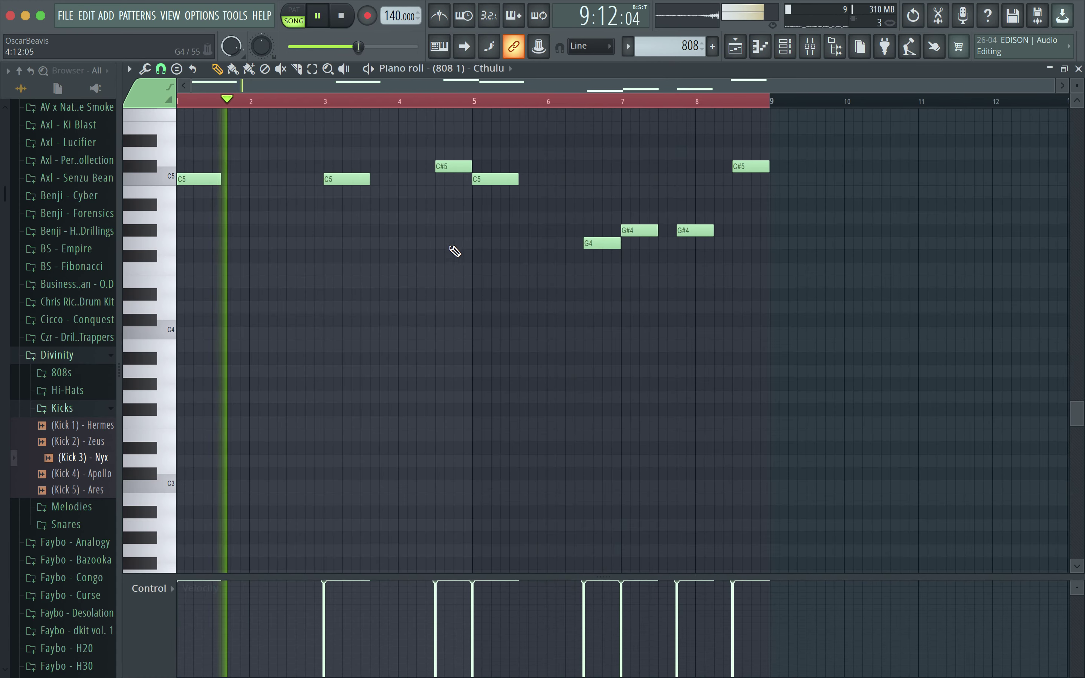
{"action": "left_click_drag", "start_coordinate": [335, 179], "coordinate": [364, 180]}
{"action": "key", "text": "space"}
{"action": "key", "text": "space"}
{"action": "left_click", "coordinate": [331, 181]}
{"action": "right_click", "coordinate": [454, 170]}
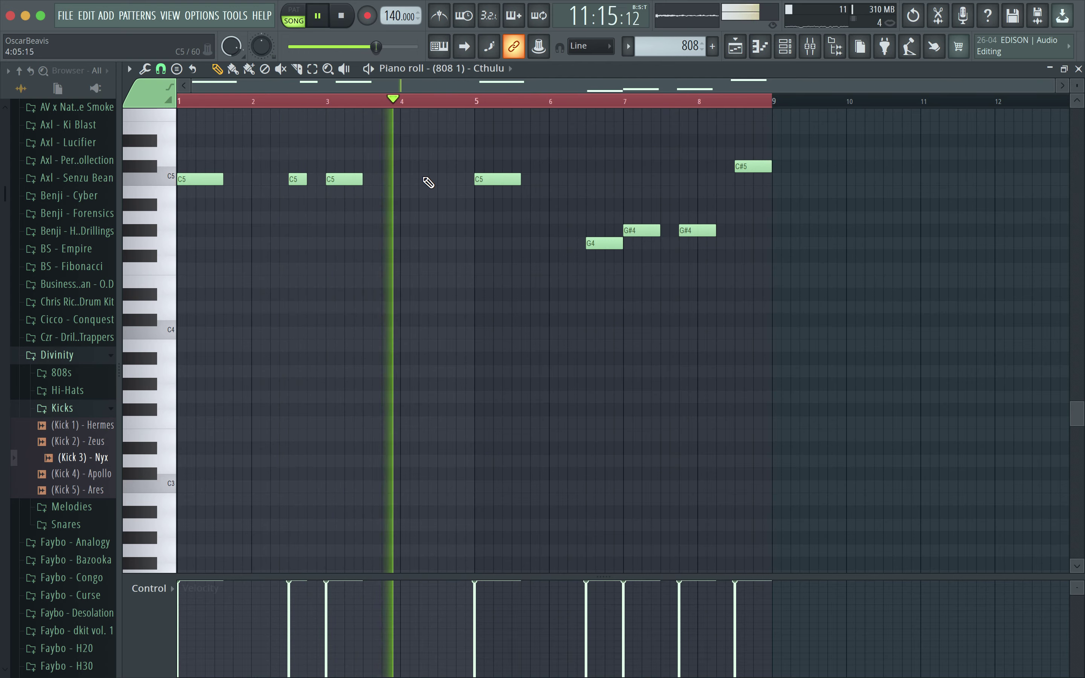
Step: Replace the bar 5 note with a half-bar C5 midway through bar 4 and raise the bar 3 note to C#5
{"action": "left_click", "coordinate": [439, 179]}
{"action": "left_click_drag", "start_coordinate": [502, 171], "coordinate": [501, 166]}
{"action": "right_click", "coordinate": [500, 168]}
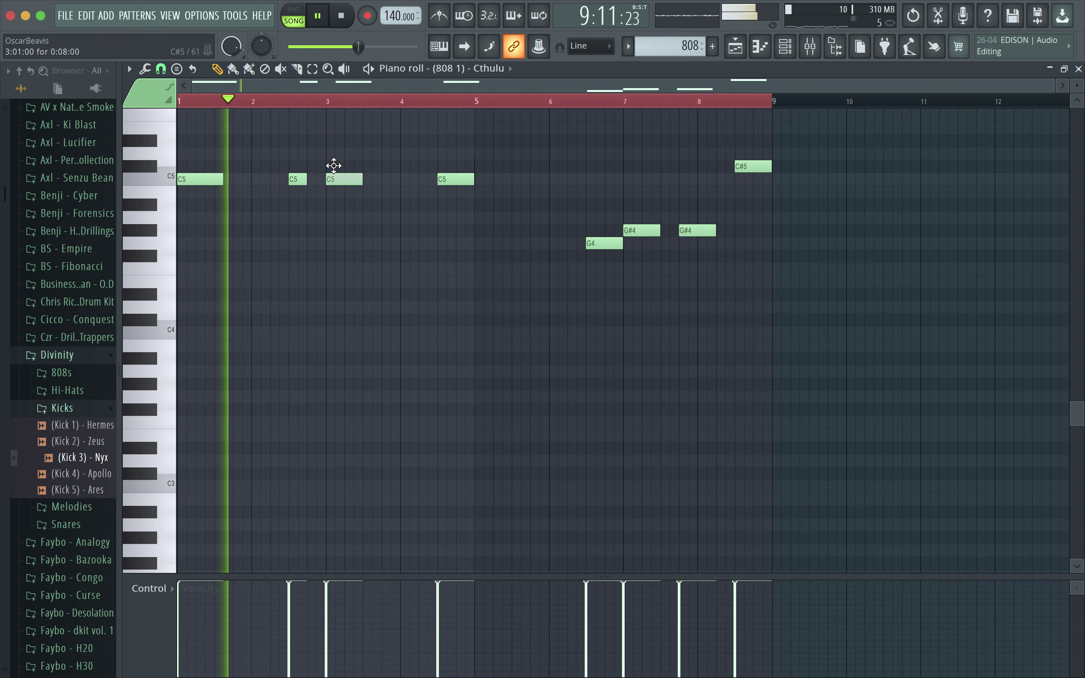
{"action": "left_click_drag", "start_coordinate": [332, 179], "coordinate": [334, 167]}
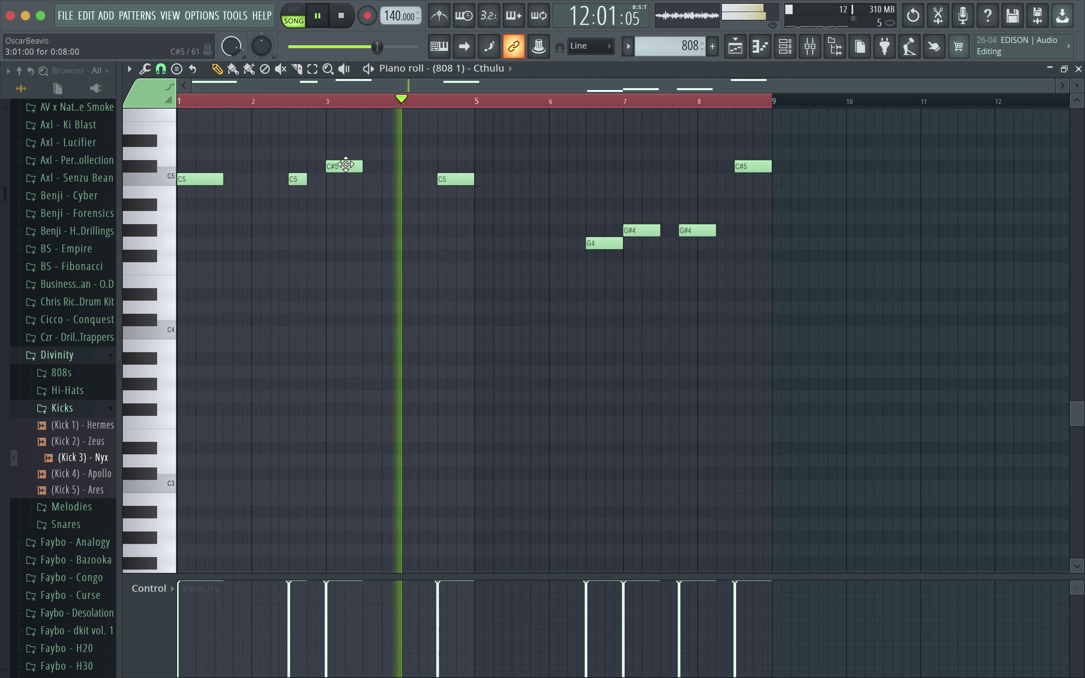
Step: Add a half-bar C5 note at the start of bar 5 and raise the note midway through bar 4 to C#5
{"action": "scroll", "coordinate": [481, 170], "scroll_direction": "down", "scroll_amount": 4}
{"action": "left_click_drag", "start_coordinate": [482, 181], "coordinate": [485, 216]}
{"action": "scroll", "coordinate": [484, 197], "scroll_direction": "up", "scroll_amount": 7}
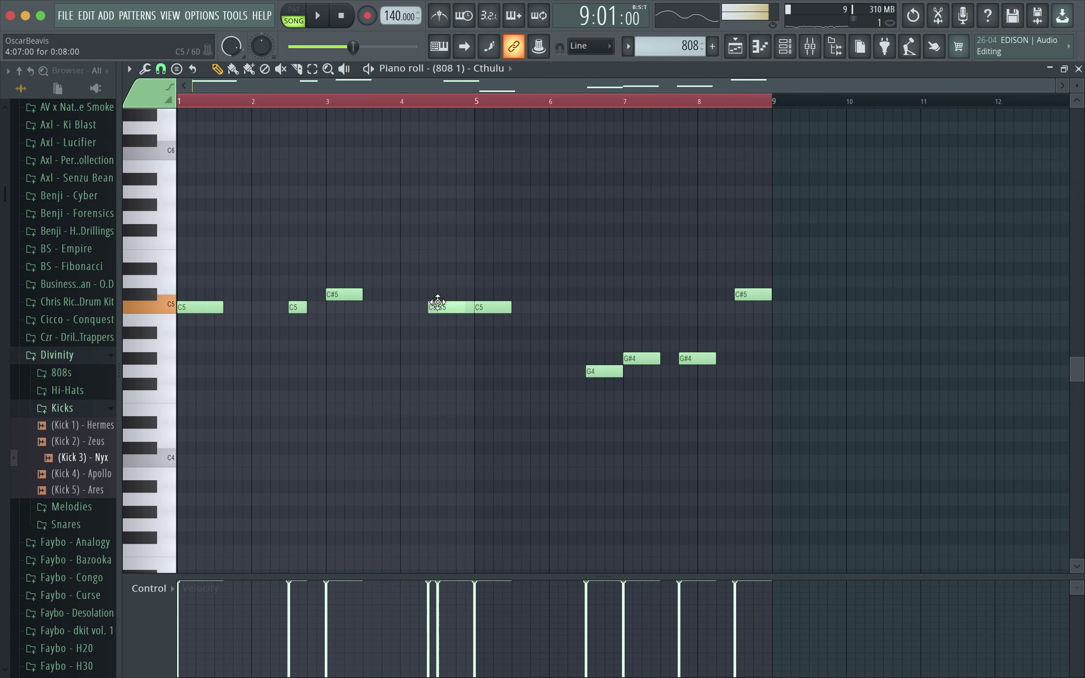
Step: Delete the G4 note in bar 6 and both G#4 notes in bar 7
{"action": "right_click", "coordinate": [606, 373]}
{"action": "right_click", "coordinate": [641, 359]}
{"action": "right_click", "coordinate": [698, 358]}
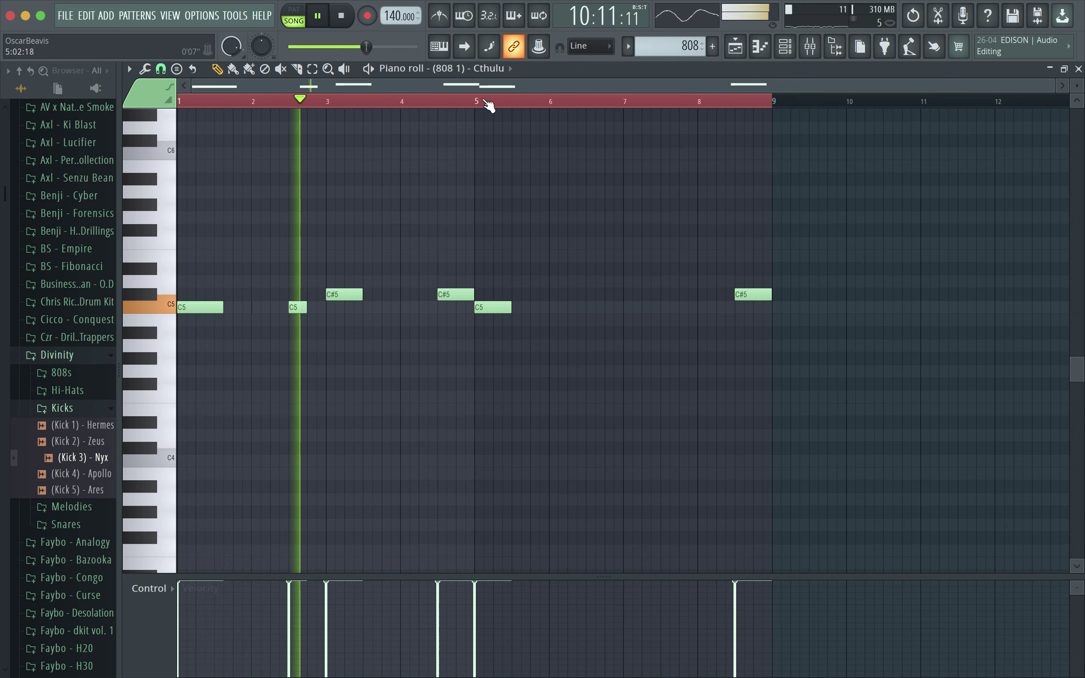
Step: Add half-bar C5 notes at the start and middle of bar 6 and a half-bar C#5 note at bar 7
{"action": "left_click", "coordinate": [557, 308]}
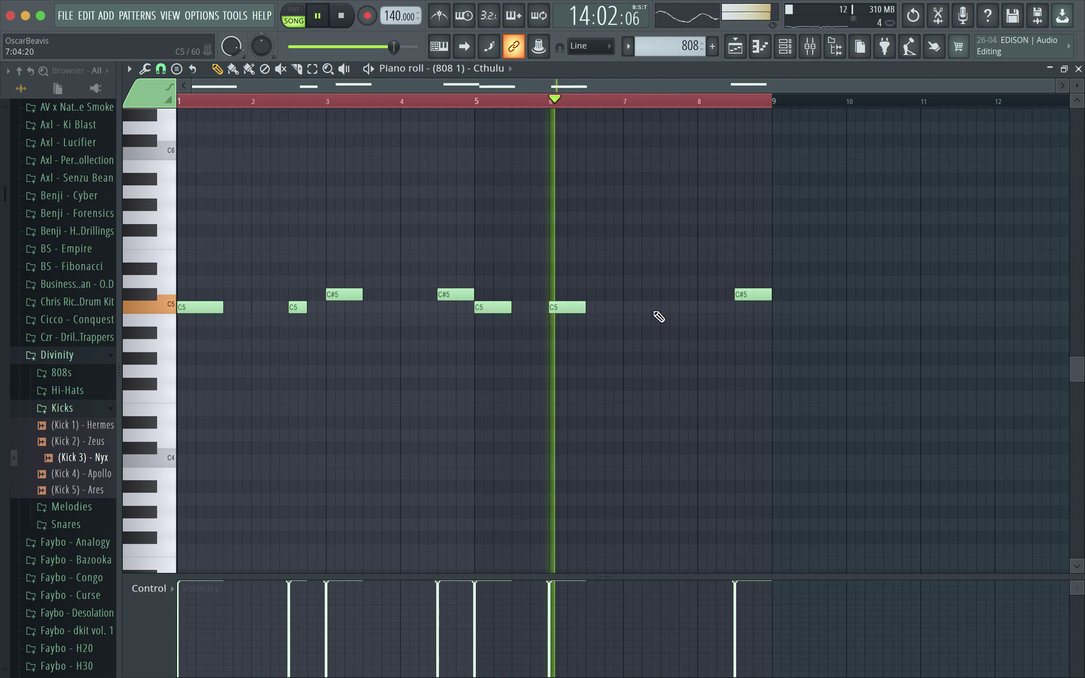
{"action": "left_click", "coordinate": [593, 307]}
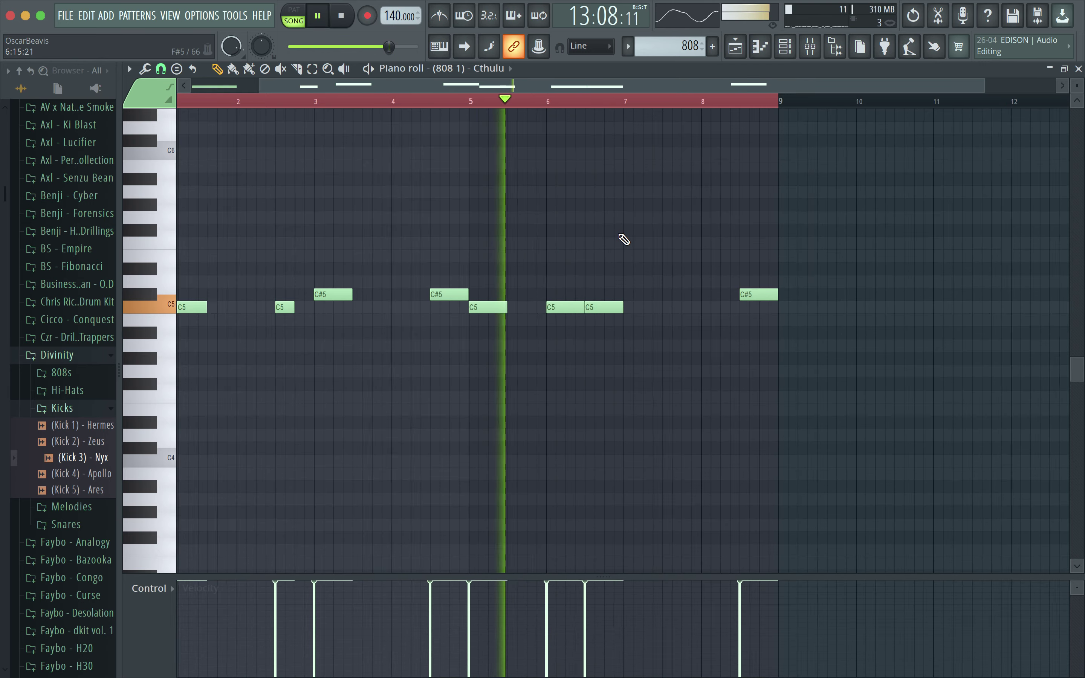
{"action": "scroll", "coordinate": [620, 313], "scroll_direction": "up", "scroll_amount": 2}
{"action": "left_click", "coordinate": [630, 293]}
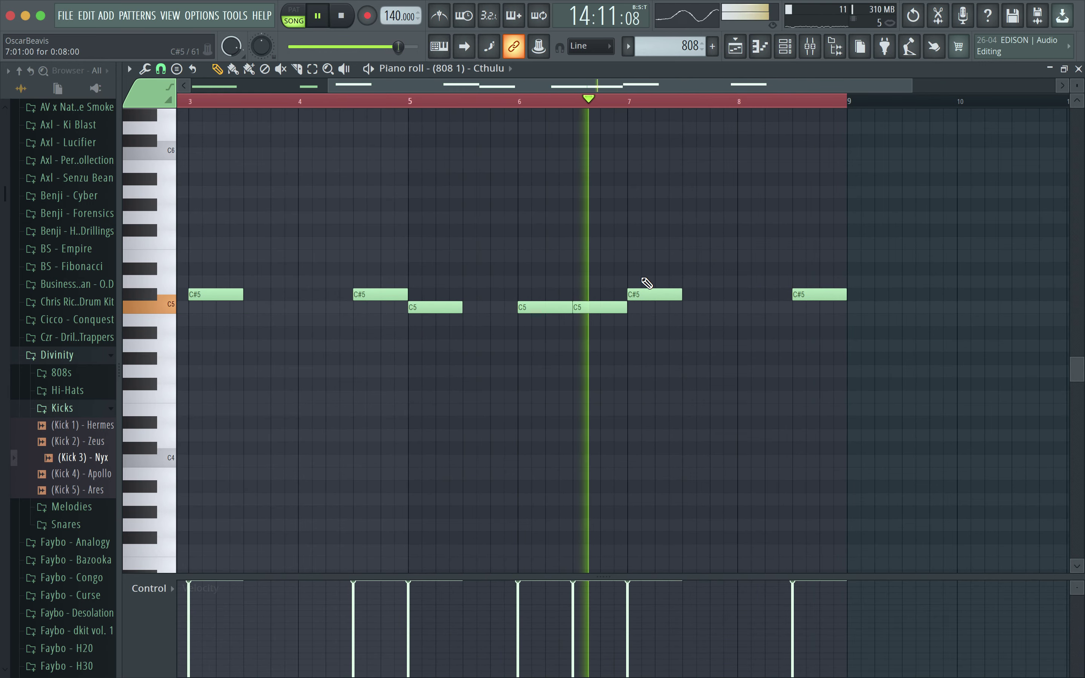
Step: Add a half-bar D#5 note at step 13 of bar 7 and raise the last note in bar 8 to G5
{"action": "scroll", "coordinate": [655, 224], "scroll_direction": "down", "scroll_amount": 2}
{"action": "left_click", "coordinate": [691, 269]}
{"action": "left_click_drag", "start_coordinate": [741, 294], "coordinate": [745, 228]}
{"action": "key", "text": "space"}
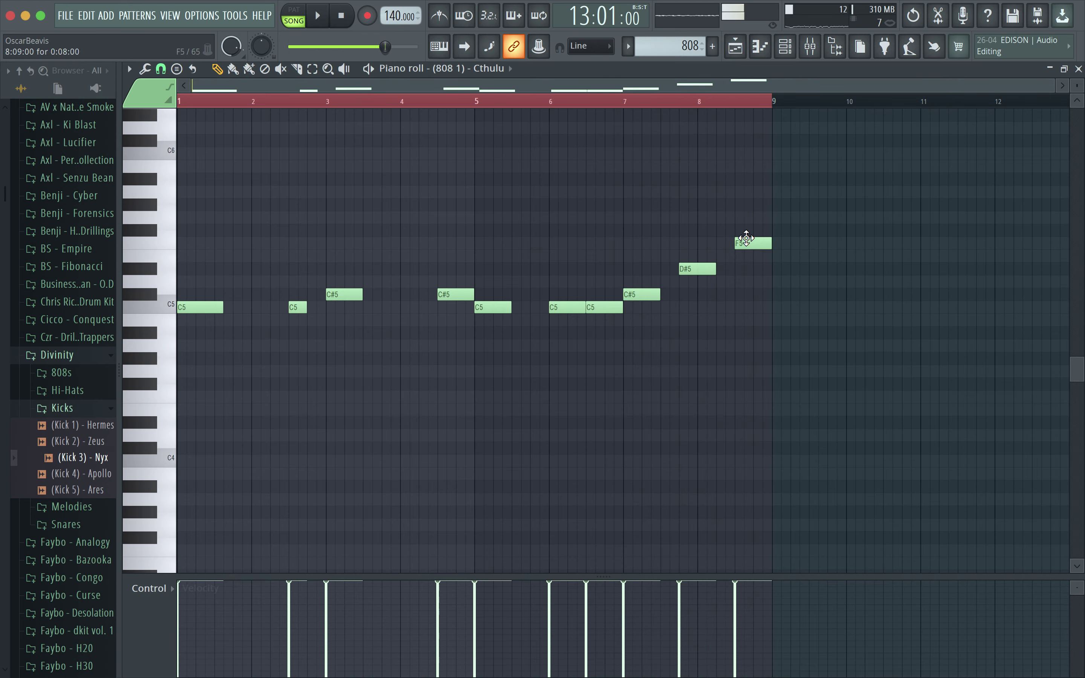
{"action": "left_click", "coordinate": [677, 108]}
{"action": "scroll", "coordinate": [719, 146], "scroll_direction": "up", "scroll_amount": 3}
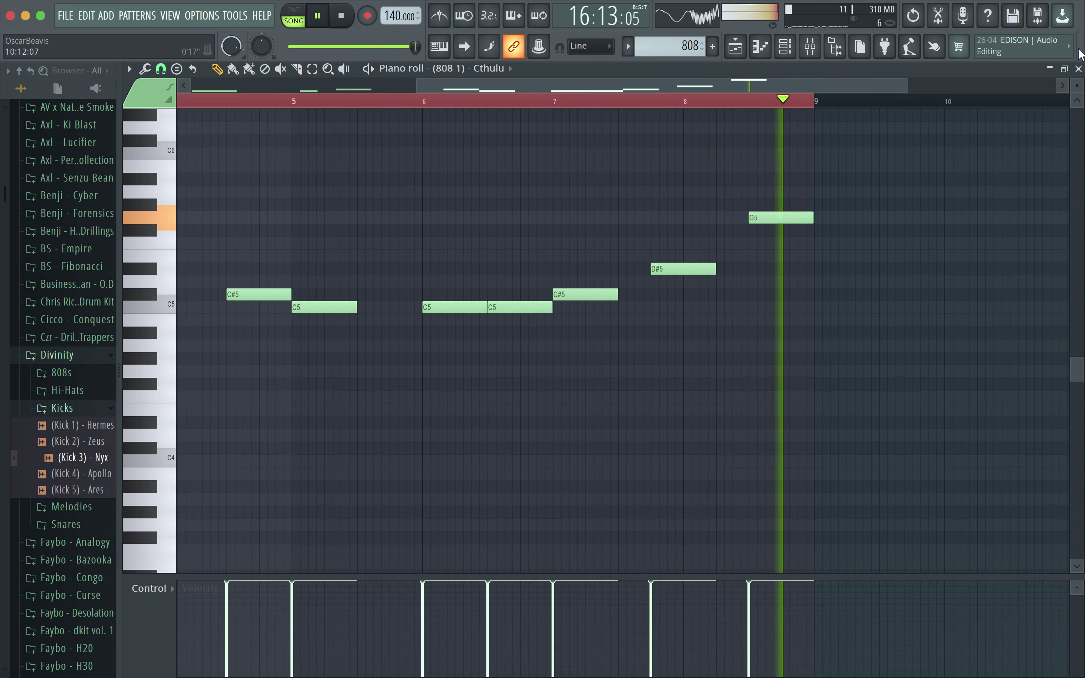
Step: Play the arrangement from bar 9 in the playlist and create a new pattern named KICK
{"action": "key", "text": "F5"}
{"action": "left_click", "coordinate": [579, 108]}
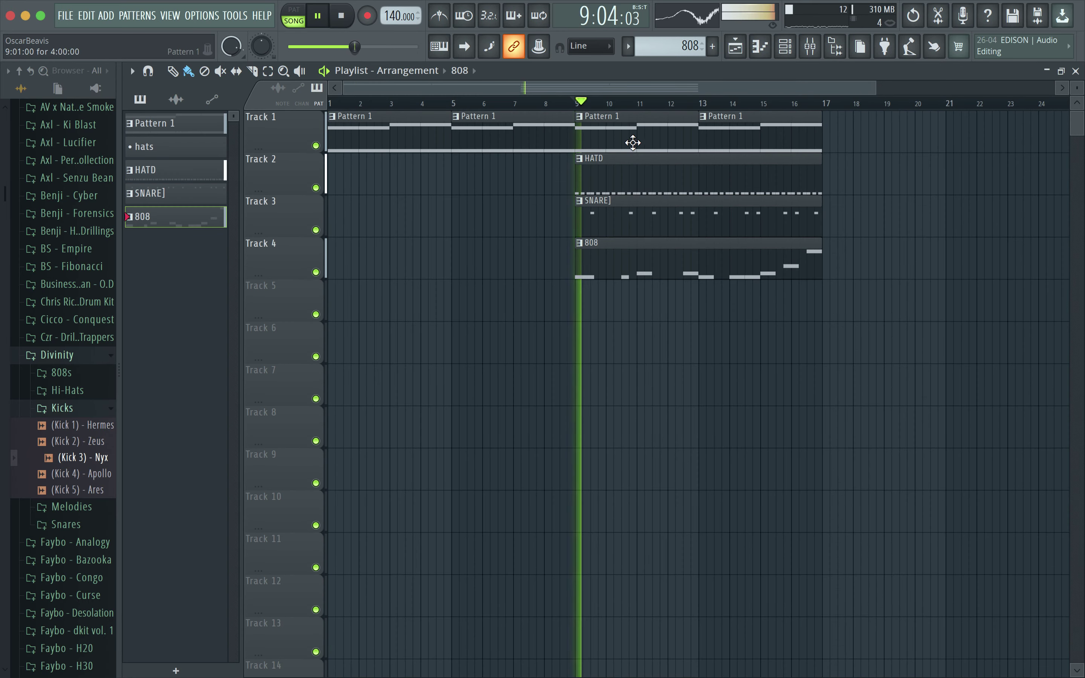
{"action": "scroll", "coordinate": [632, 141], "scroll_direction": "down", "scroll_amount": 2}
{"action": "left_click", "coordinate": [713, 46]}
{"action": "type", "text": "KICK"}
{"action": "key", "text": "Return"}
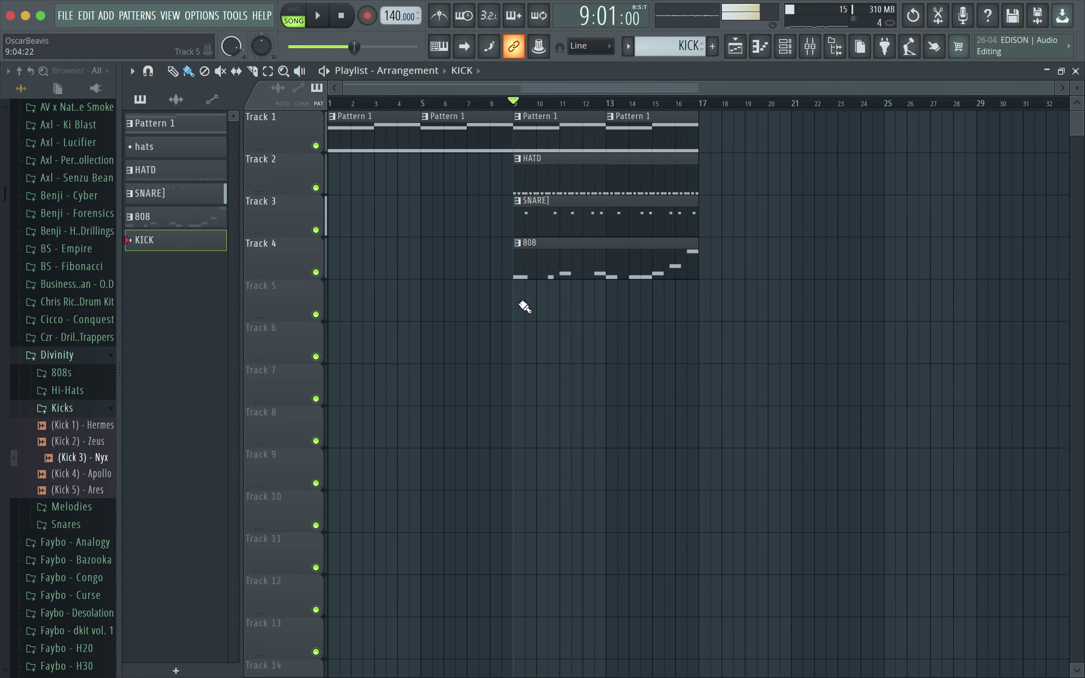
Step: Place the KICK pattern on Track 5 at bar 9 and extend its clip to eight bars
{"action": "double_click", "coordinate": [552, 252]}
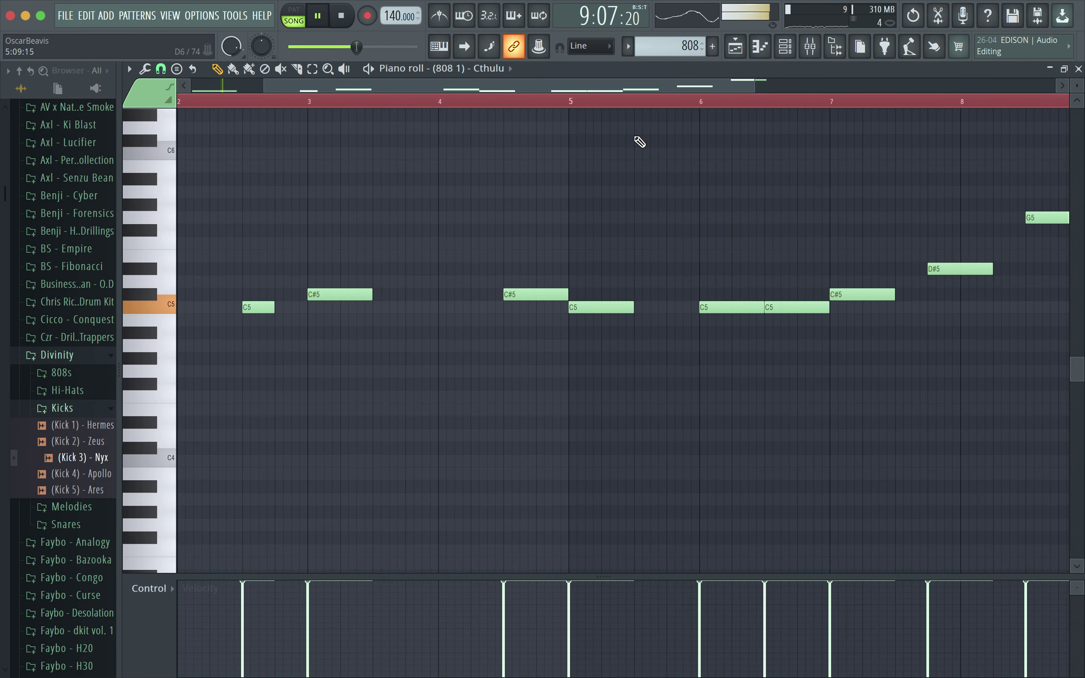
{"action": "scroll", "coordinate": [442, 199], "scroll_direction": "down", "scroll_amount": 3}
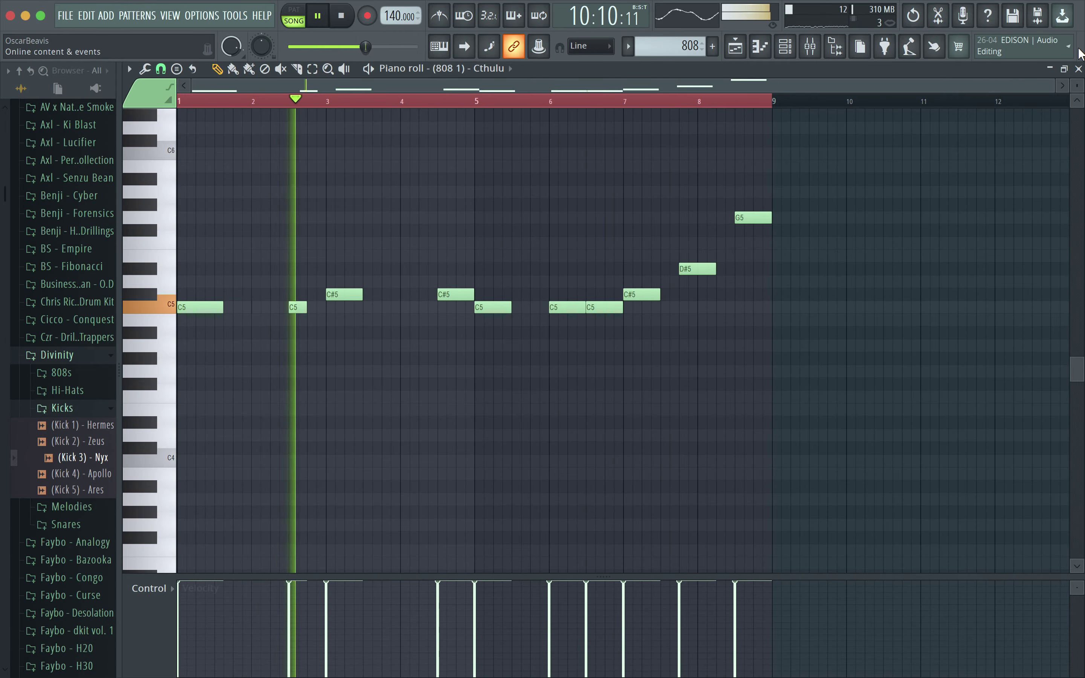
{"action": "left_click", "coordinate": [1078, 69]}
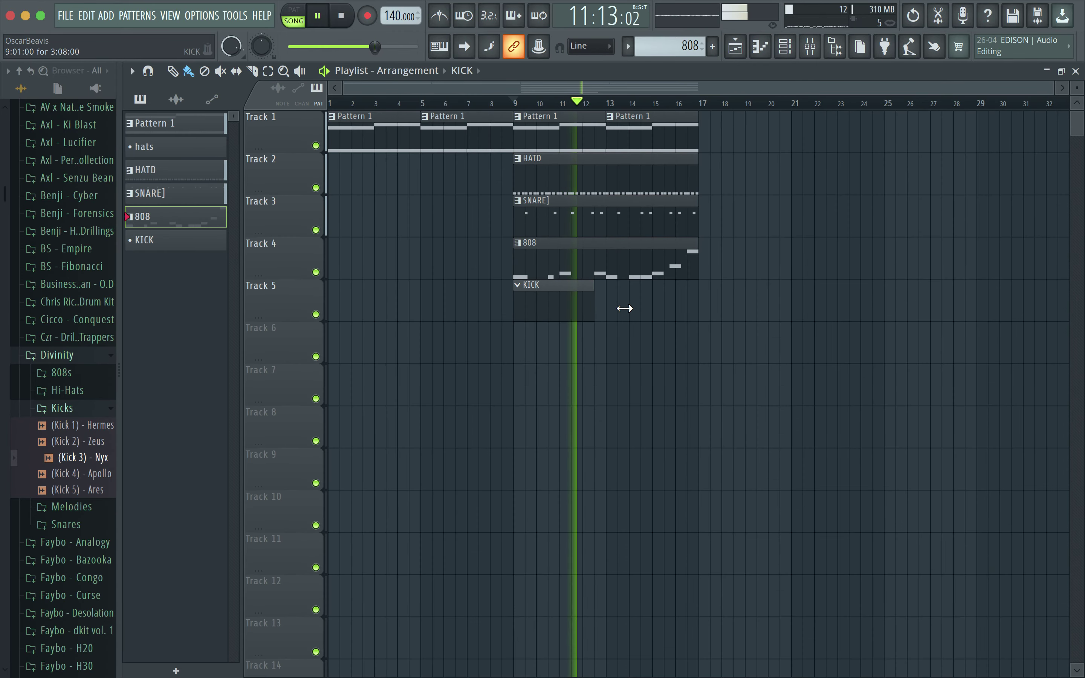
{"action": "key", "text": "space"}
{"action": "left_click", "coordinate": [785, 46]}
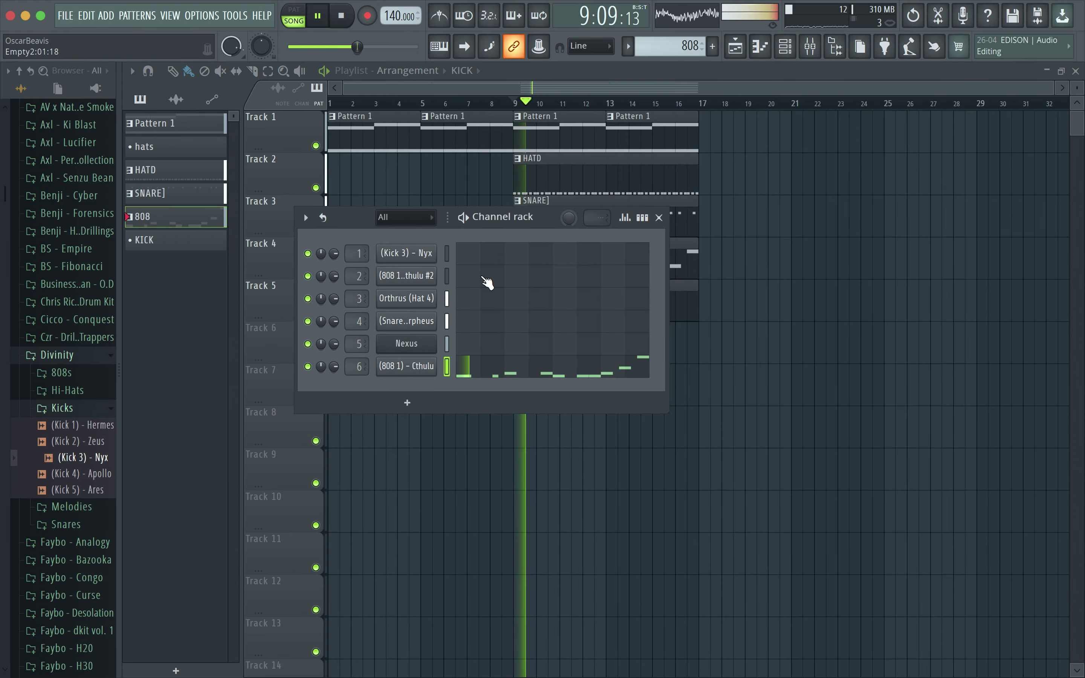
{"action": "left_click", "coordinate": [793, 52]}
{"action": "left_click", "coordinate": [762, 52]}
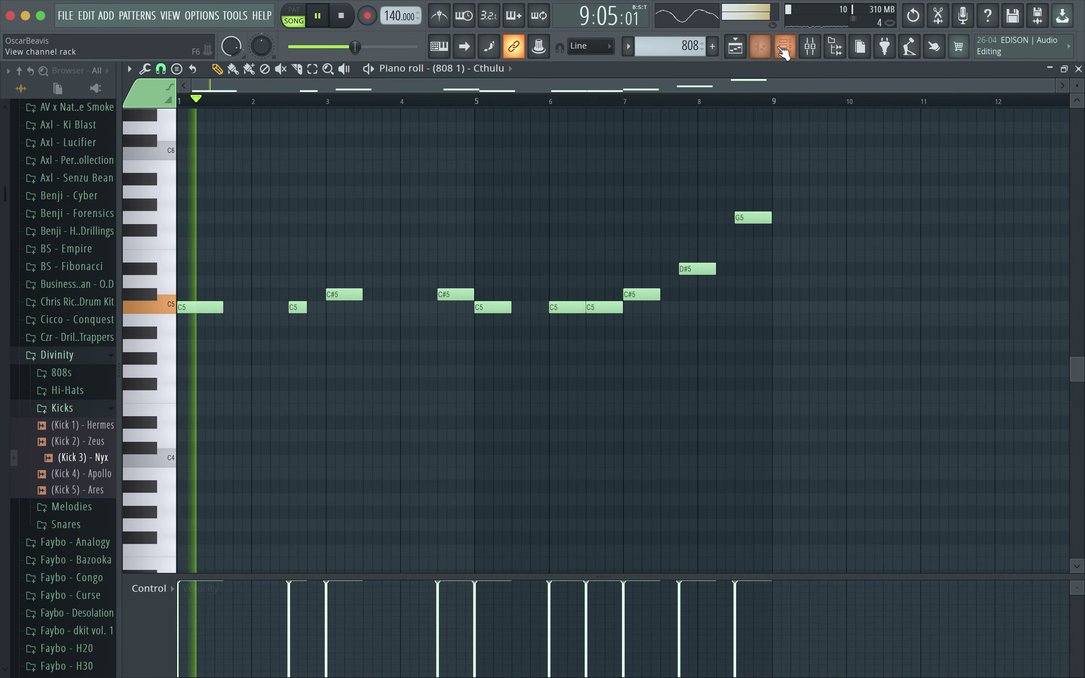
{"action": "left_click", "coordinate": [762, 52]}
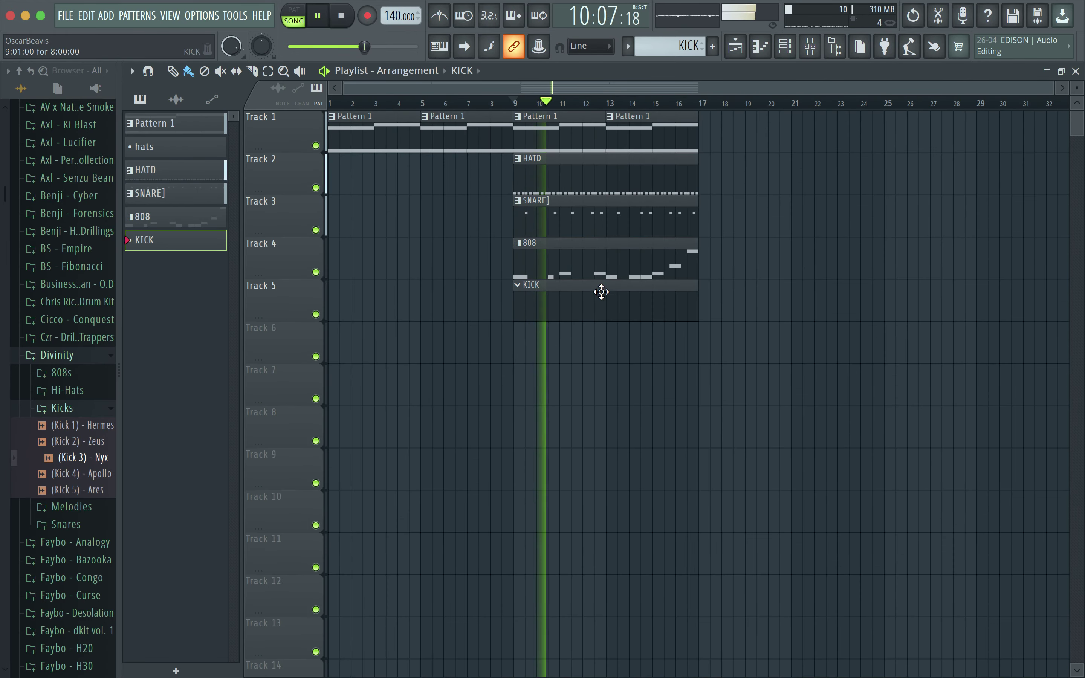
Step: Open the KICK pattern's piano roll for the (Kick 3) - Nyx channel and add a half-bar C5 note at bar 1
{"action": "left_click", "coordinate": [754, 46]}
{"action": "left_click", "coordinate": [479, 68]}
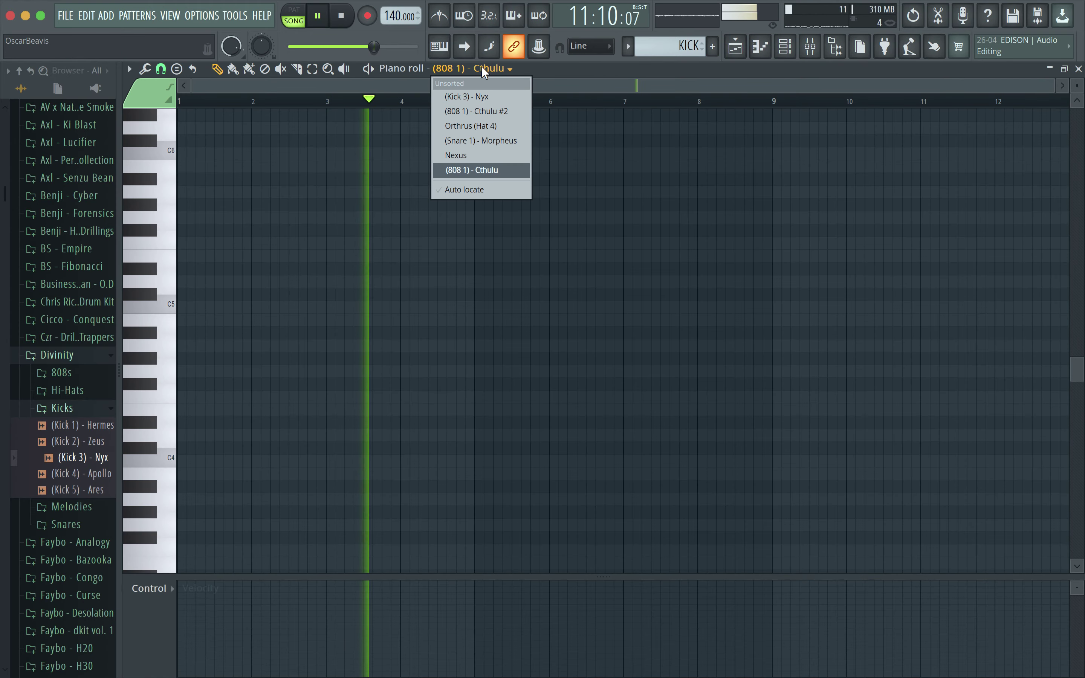
{"action": "left_click", "coordinate": [501, 96]}
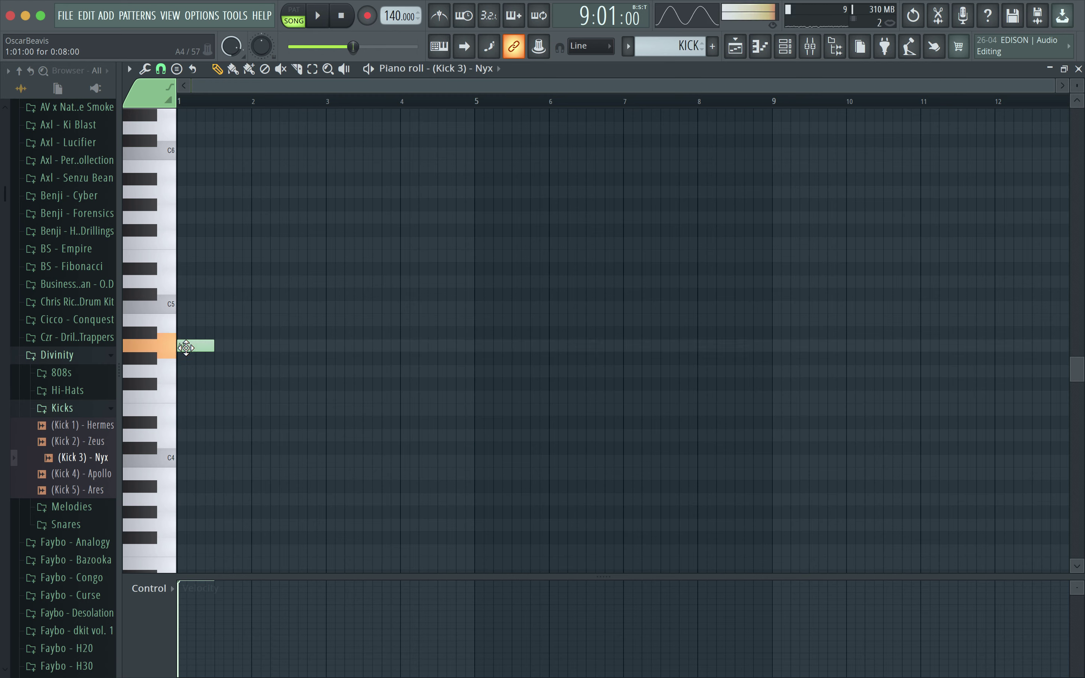
{"action": "key", "text": "space"}
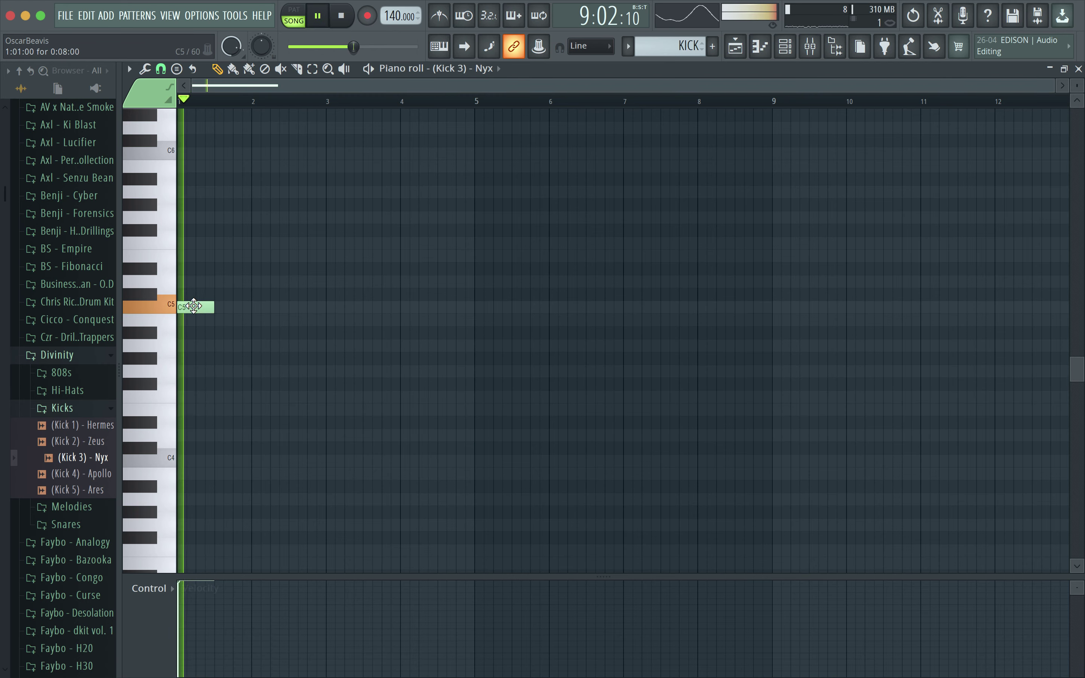
Step: Shorten the C5 kick at bar 1 to two steps and delete the trial C5 notes that follow it
{"action": "key", "text": "space"}
{"action": "left_click_drag", "start_coordinate": [196, 308], "coordinate": [190, 308]}
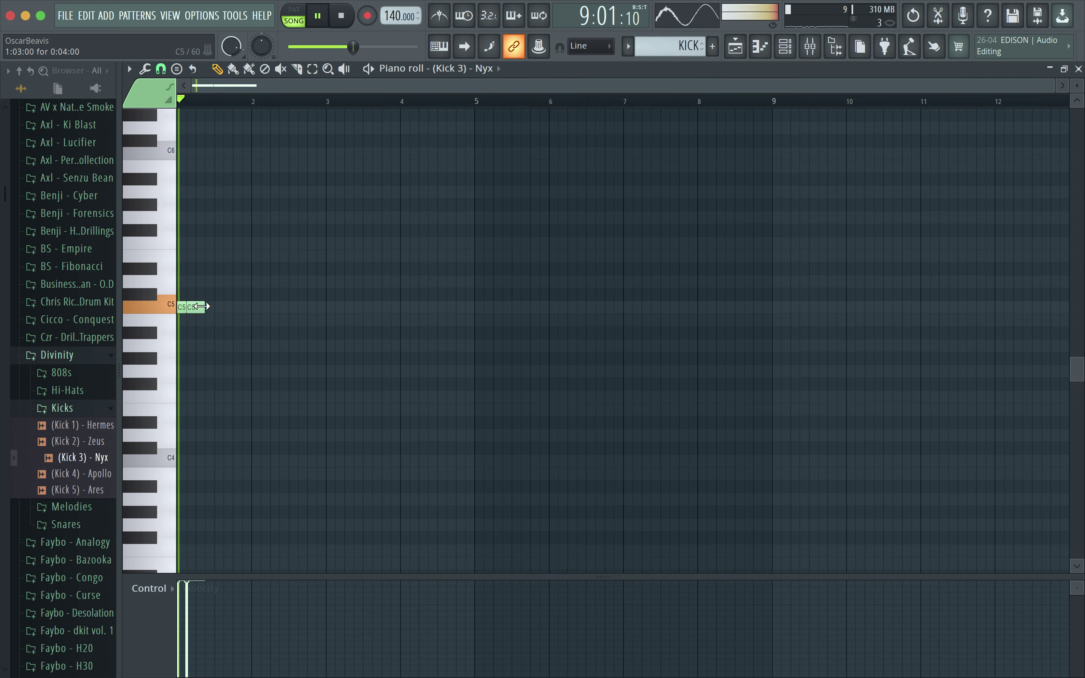
{"action": "key", "text": "space"}
{"action": "scroll", "coordinate": [229, 307], "scroll_direction": "up", "scroll_amount": 5}
{"action": "scroll", "coordinate": [274, 269], "scroll_direction": "down", "scroll_amount": 5}
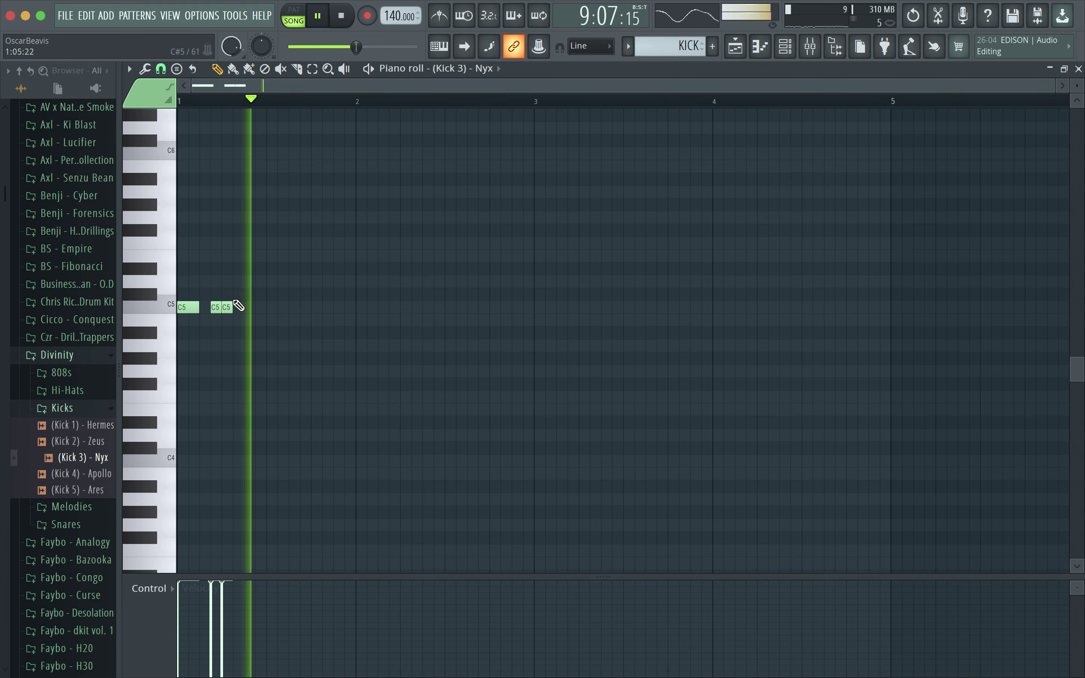
{"action": "left_click_drag", "start_coordinate": [233, 307], "coordinate": [255, 307]}
{"action": "right_click", "coordinate": [253, 307]}
{"action": "key", "text": "space"}
{"action": "key", "text": "space"}
{"action": "right_click", "coordinate": [218, 308]}
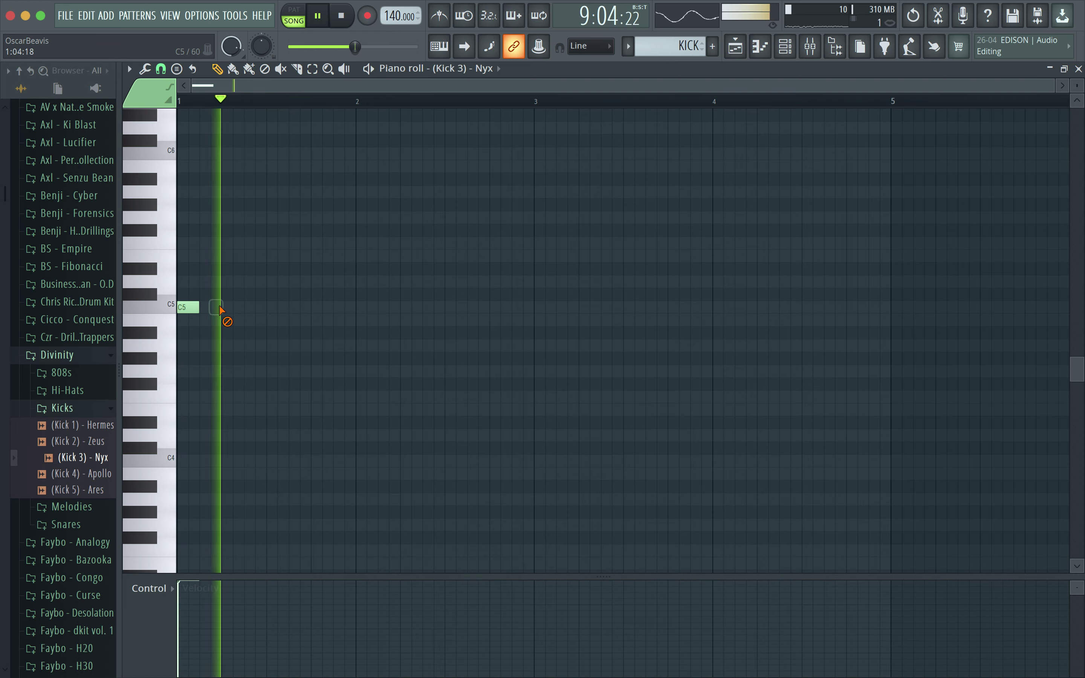
{"action": "key", "text": "space"}
{"action": "key", "text": "space"}
{"action": "left_click", "coordinate": [354, 308]}
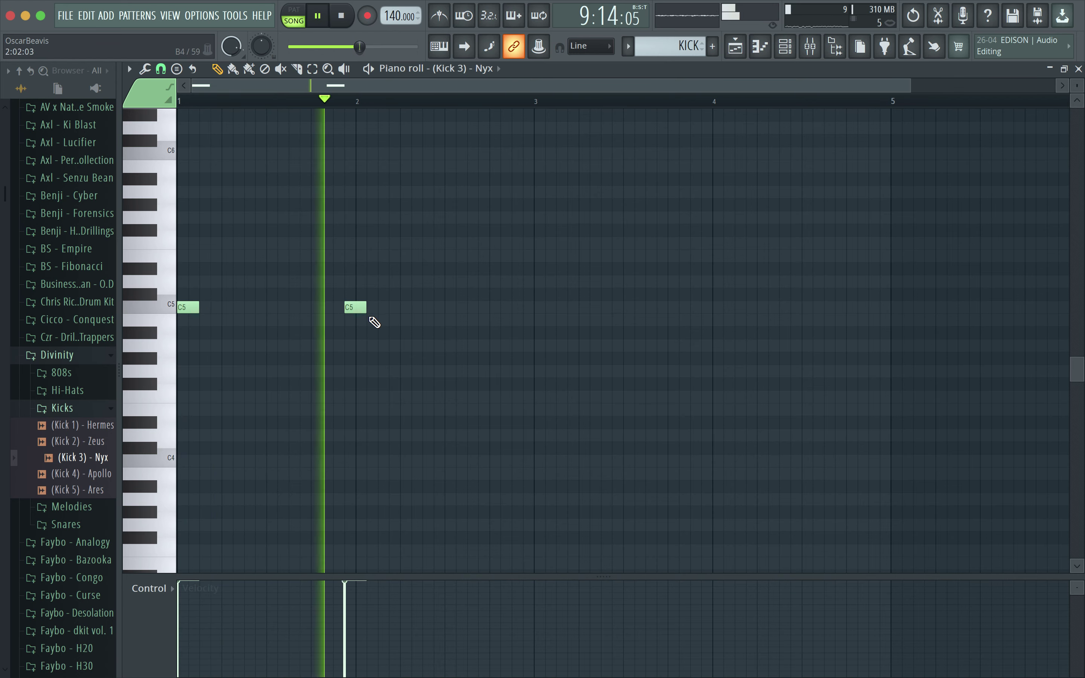
{"action": "left_click_drag", "start_coordinate": [359, 313], "coordinate": [347, 313]}
{"action": "left_click", "coordinate": [363, 308]}
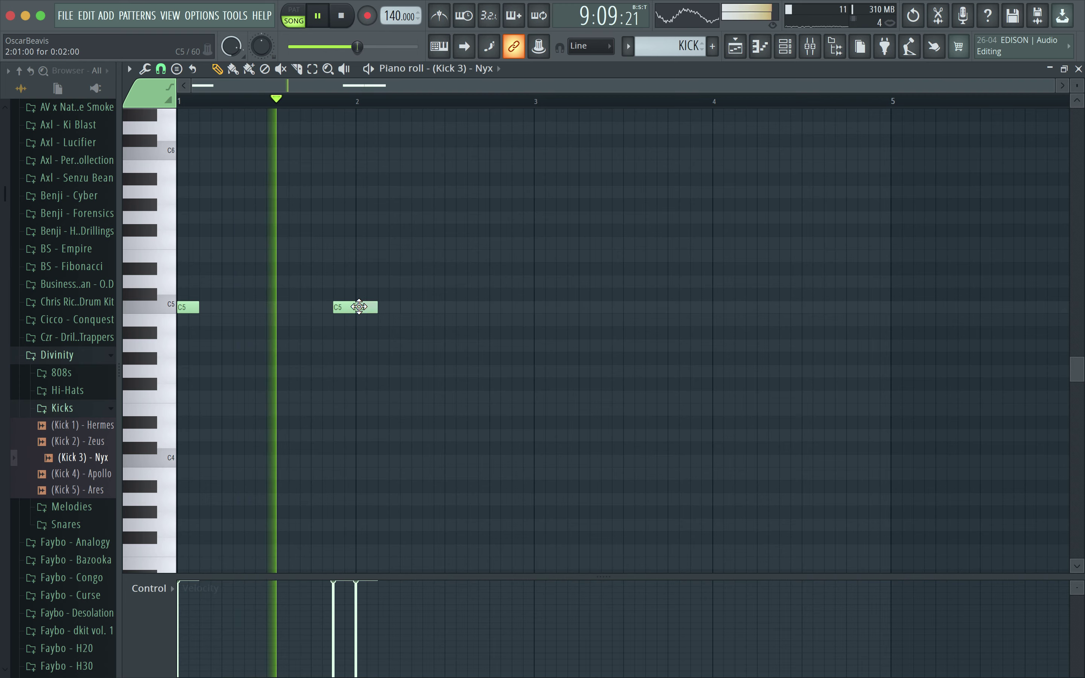
{"action": "left_click", "coordinate": [505, 308]}
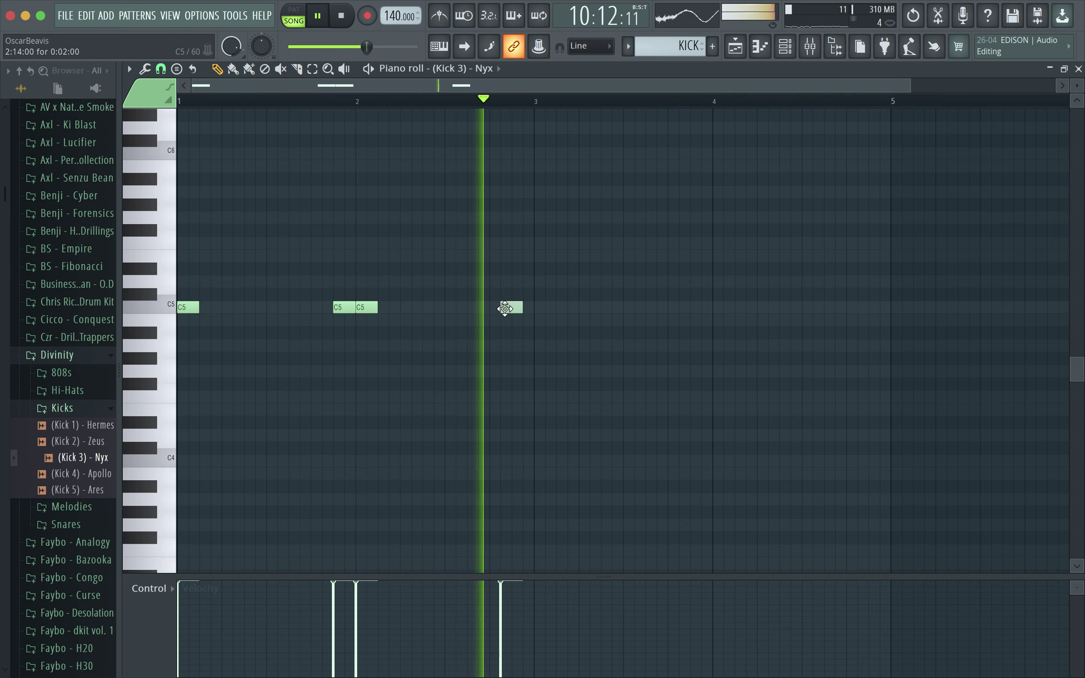
{"action": "right_click", "coordinate": [509, 308]}
{"action": "right_click", "coordinate": [367, 307]}
{"action": "right_click", "coordinate": [345, 308]}
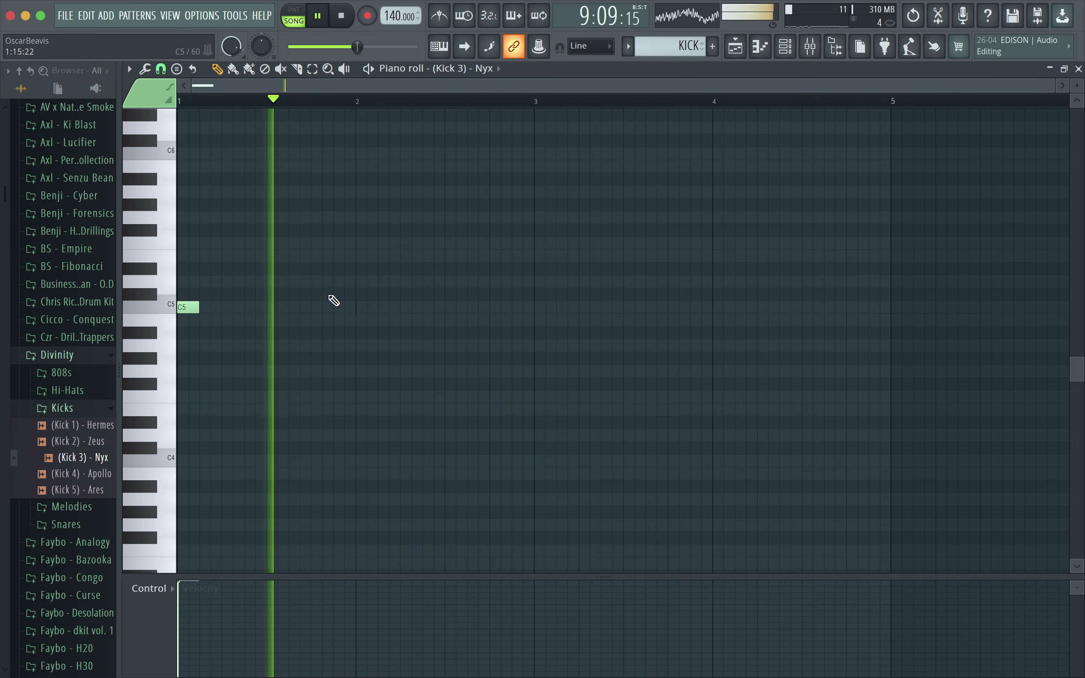
Step: Add two-step C5 kicks at step 9 of bar 2, step 1 of bar 3 and step 9 of bar 4
{"action": "left_click", "coordinate": [431, 307]}
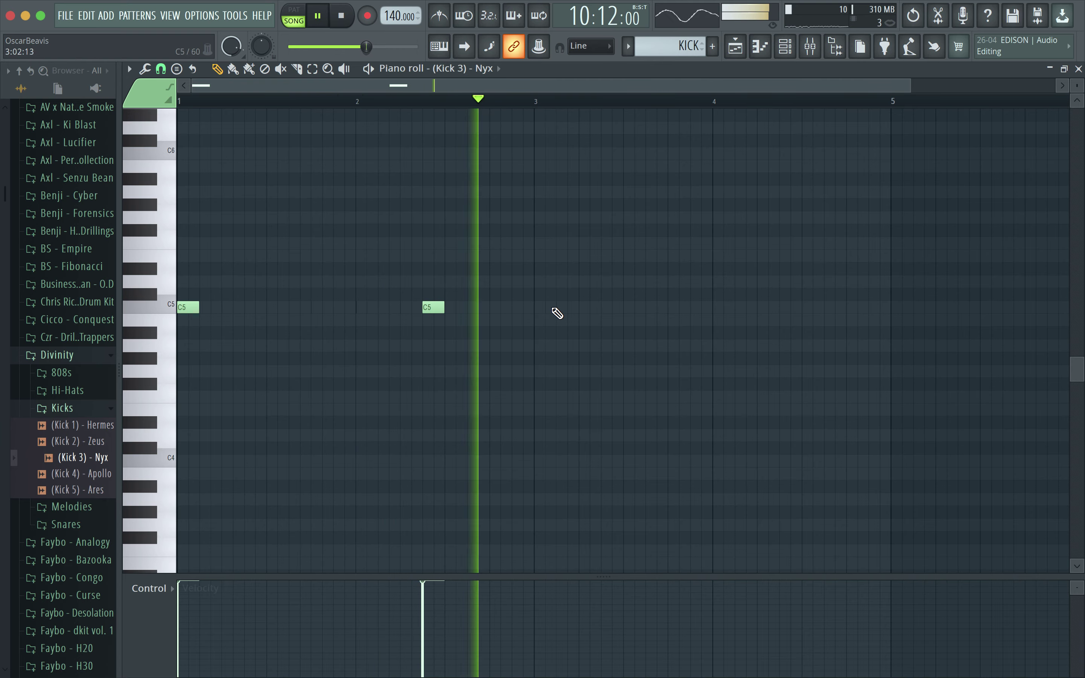
{"action": "left_click_drag", "start_coordinate": [431, 308], "coordinate": [451, 307]}
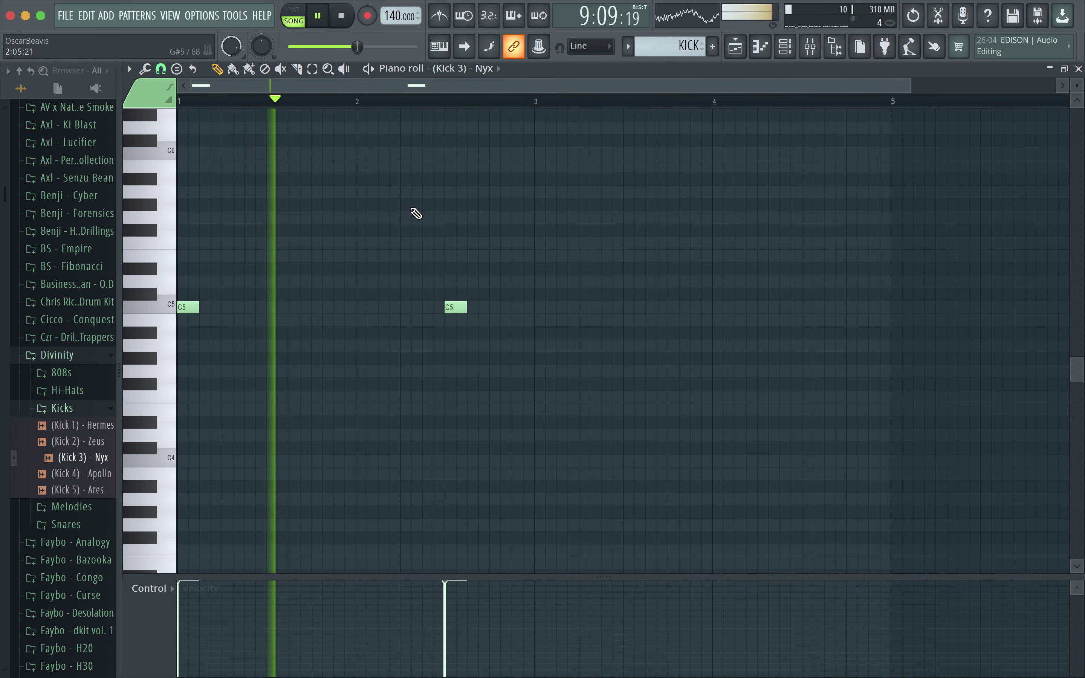
{"action": "scroll", "coordinate": [411, 223], "scroll_direction": "down", "scroll_amount": 1, "text": "ctrl"}
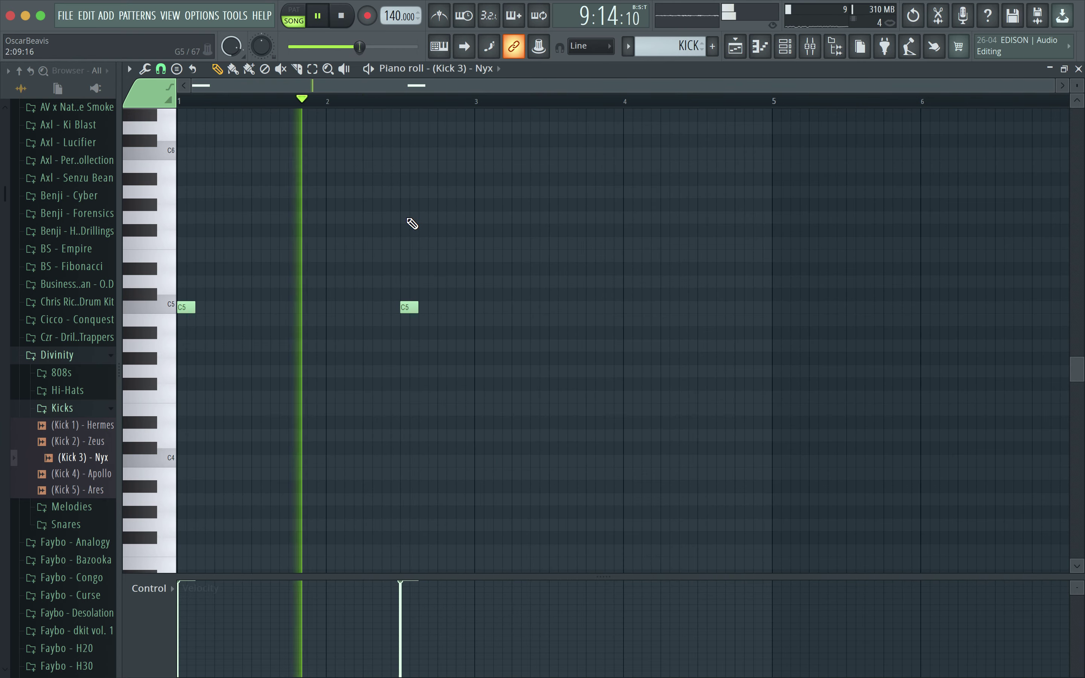
{"action": "left_click", "coordinate": [480, 307]}
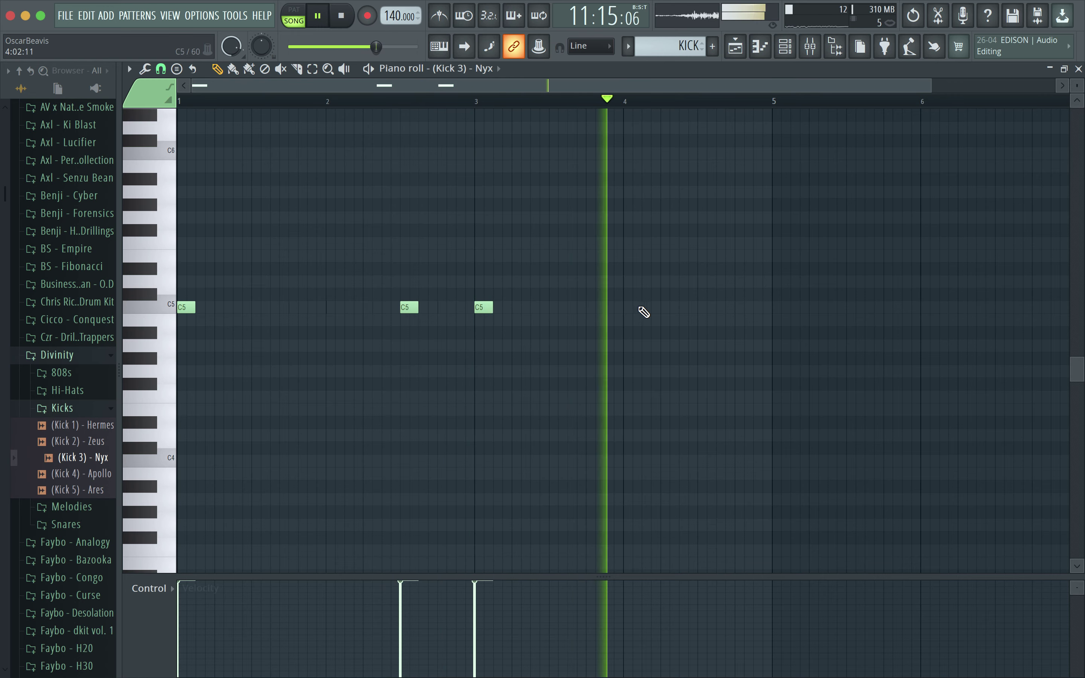
{"action": "left_click", "coordinate": [667, 308]}
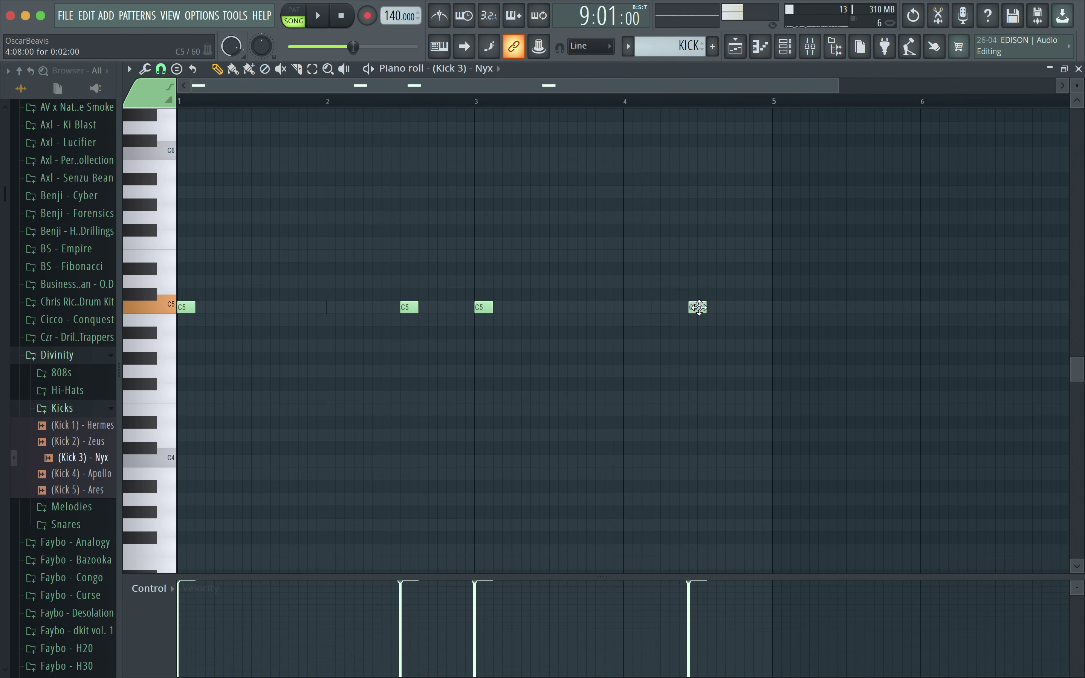
{"action": "left_click", "coordinate": [1078, 68]}
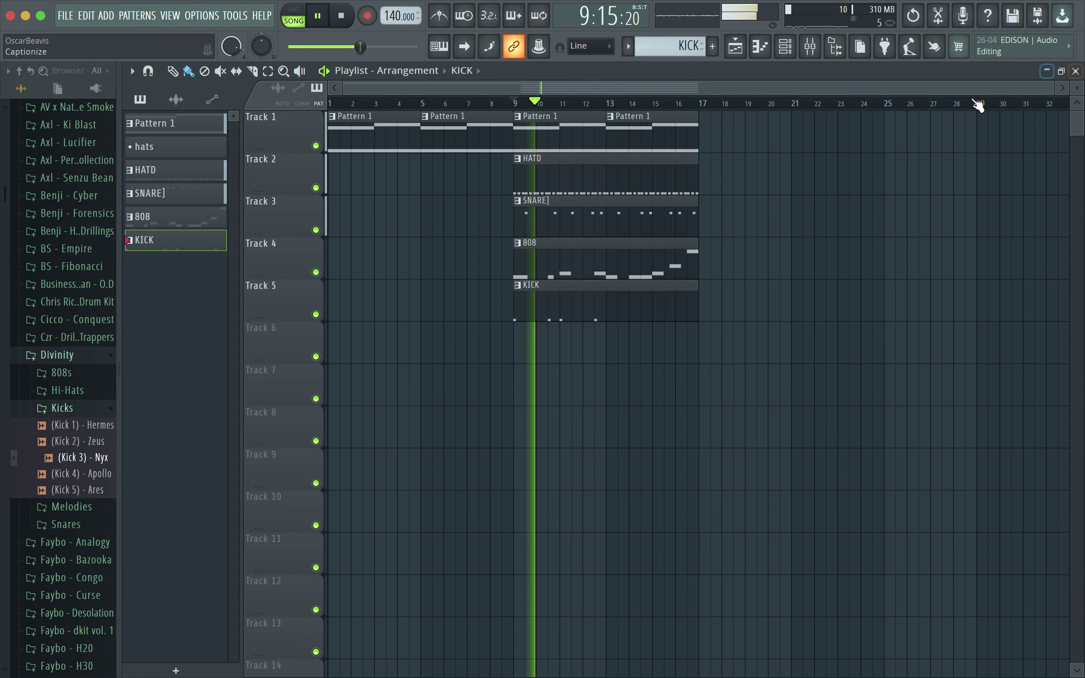
Step: Delete the C5 note at the start of bar 6 in the 808 pattern
{"action": "double_click", "coordinate": [577, 273]}
{"action": "key", "text": "space"}
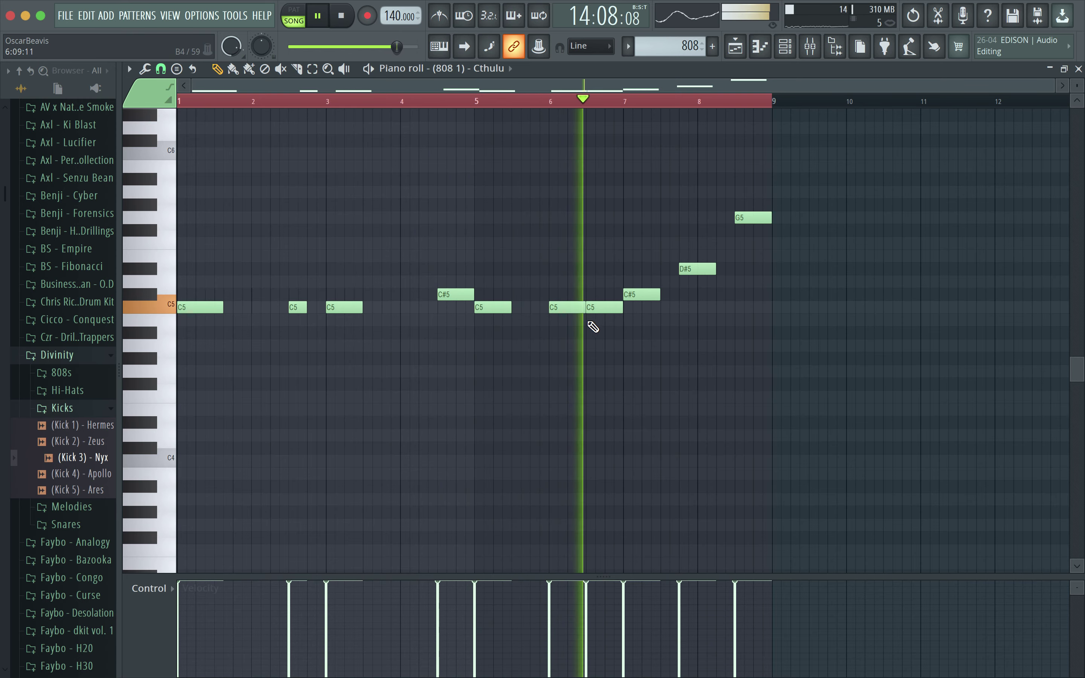
{"action": "right_click", "coordinate": [578, 307]}
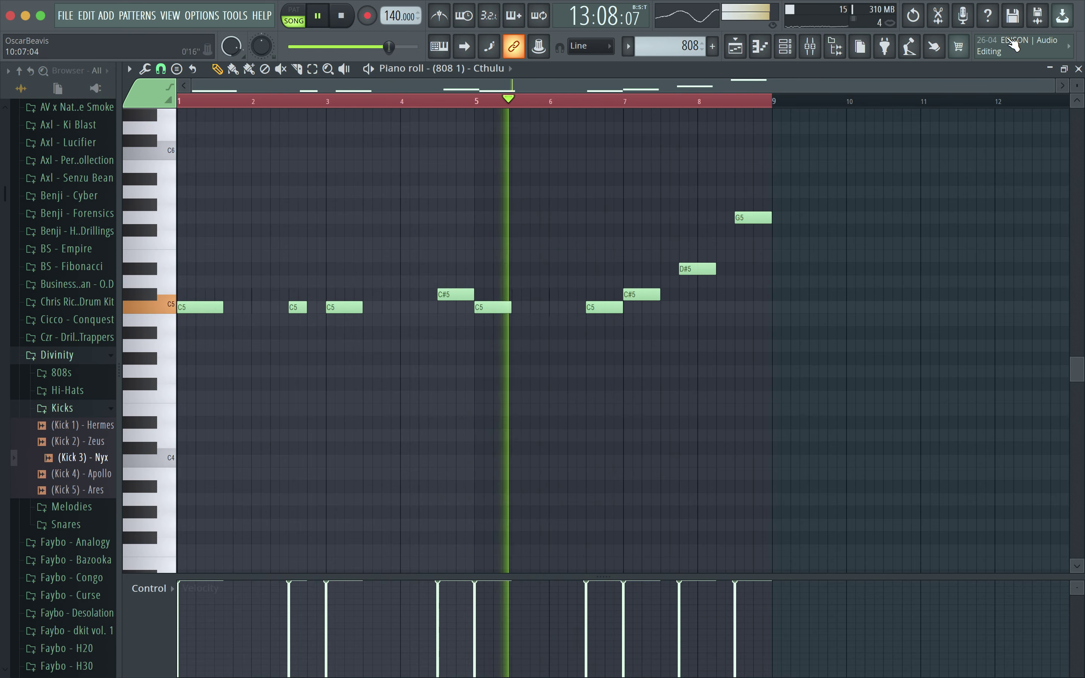
{"action": "left_click", "coordinate": [1078, 69]}
Step: In the KICK pattern, add four-step C5 notes at step 1 of bar 5, step 7 of bar 6, and steps 1 and 15 of bar 7
{"action": "double_click", "coordinate": [601, 304]}
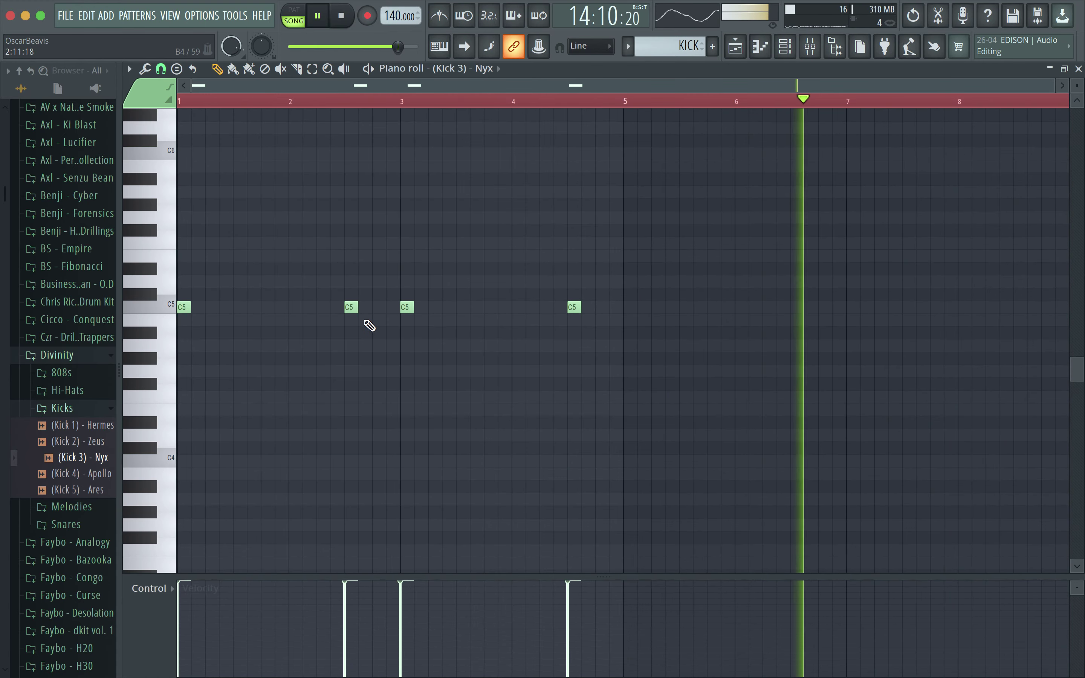
{"action": "left_click", "coordinate": [632, 307]}
{"action": "left_click", "coordinate": [629, 101]}
{"action": "left_click_drag", "start_coordinate": [678, 307], "coordinate": [650, 307]}
{"action": "left_click", "coordinate": [771, 307]}
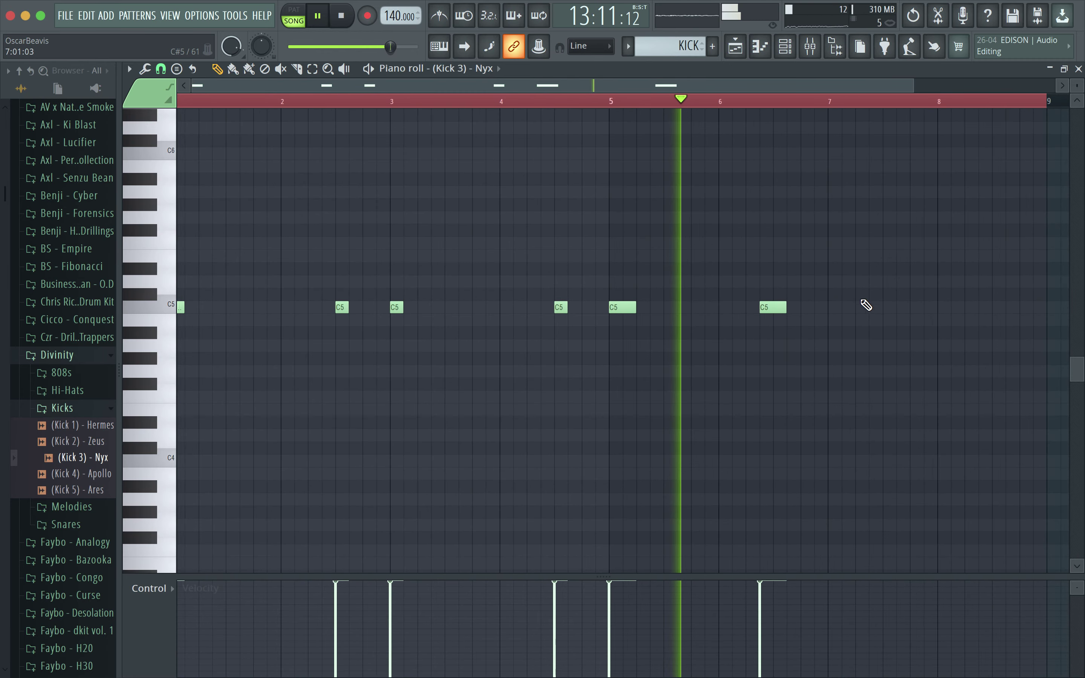
{"action": "scroll", "coordinate": [823, 315], "scroll_direction": "up", "scroll_amount": 2}
{"action": "left_click", "coordinate": [823, 307]}
{"action": "scroll", "coordinate": [833, 236], "scroll_direction": "down", "scroll_amount": 3}
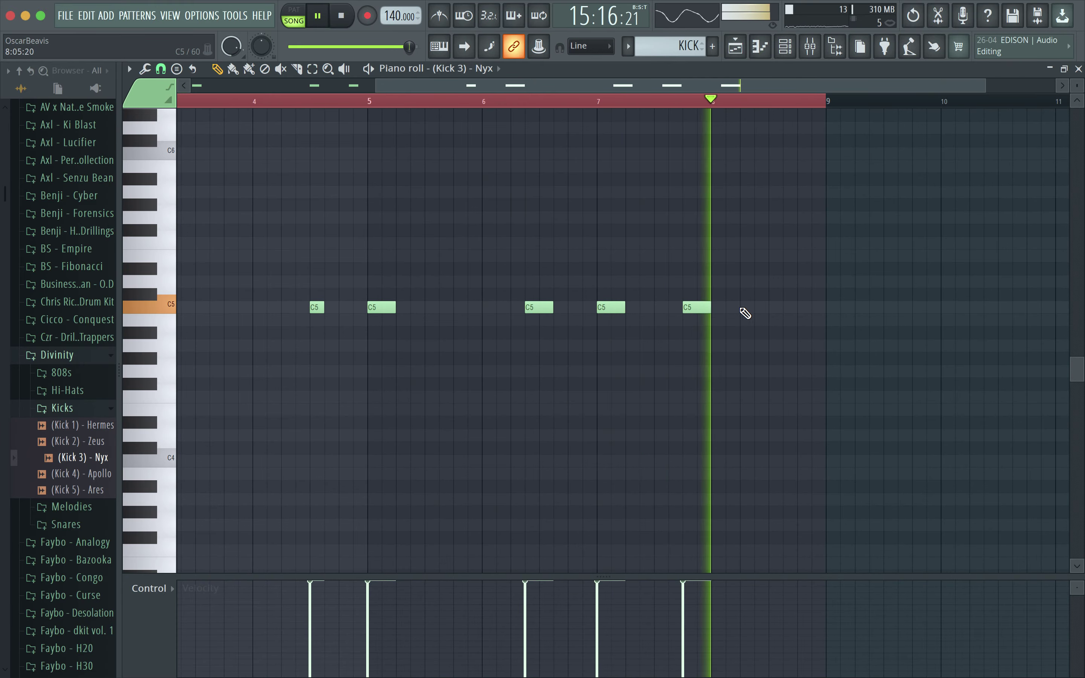
{"action": "left_click", "coordinate": [710, 308]}
{"action": "left_click", "coordinate": [1078, 69]}
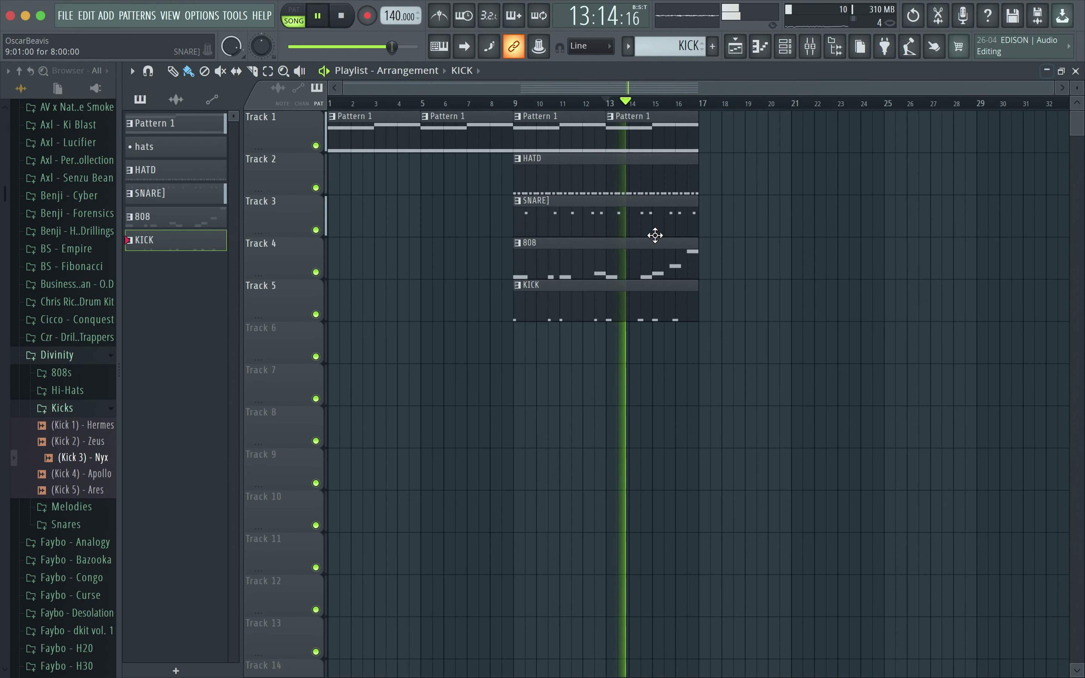
Step: In the 808 pattern, lower the D#5 note in bar 7 to C#5 and the last note in bar 8 to D5
{"action": "double_click", "coordinate": [665, 265]}
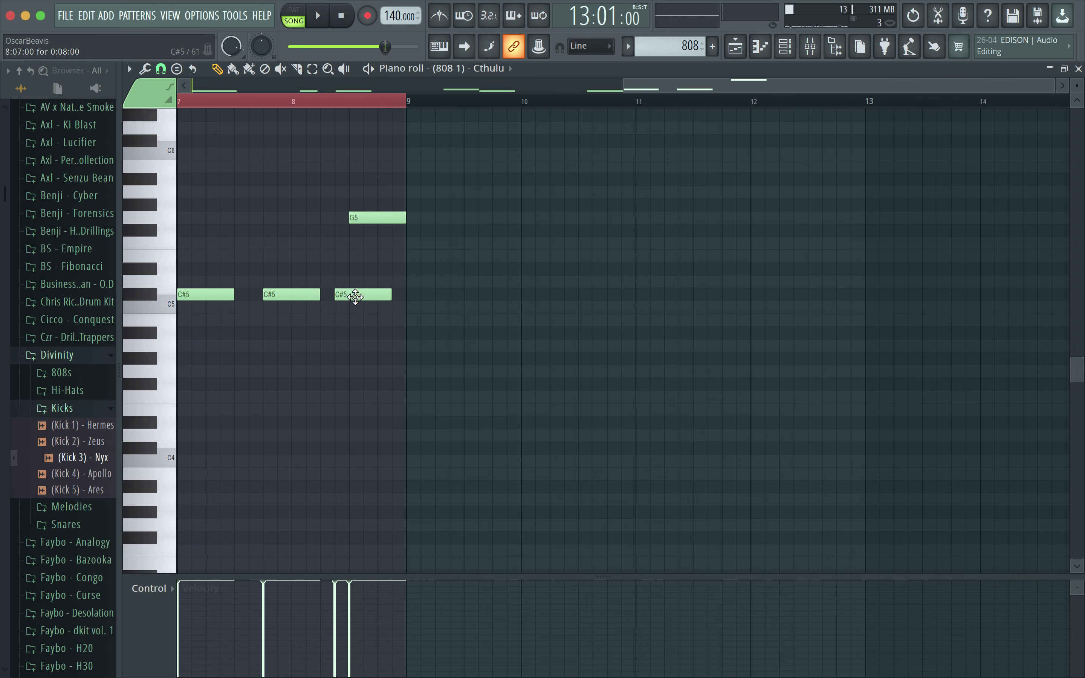
{"action": "key", "text": "space"}
{"action": "right_click", "coordinate": [274, 211], "text": "super"}
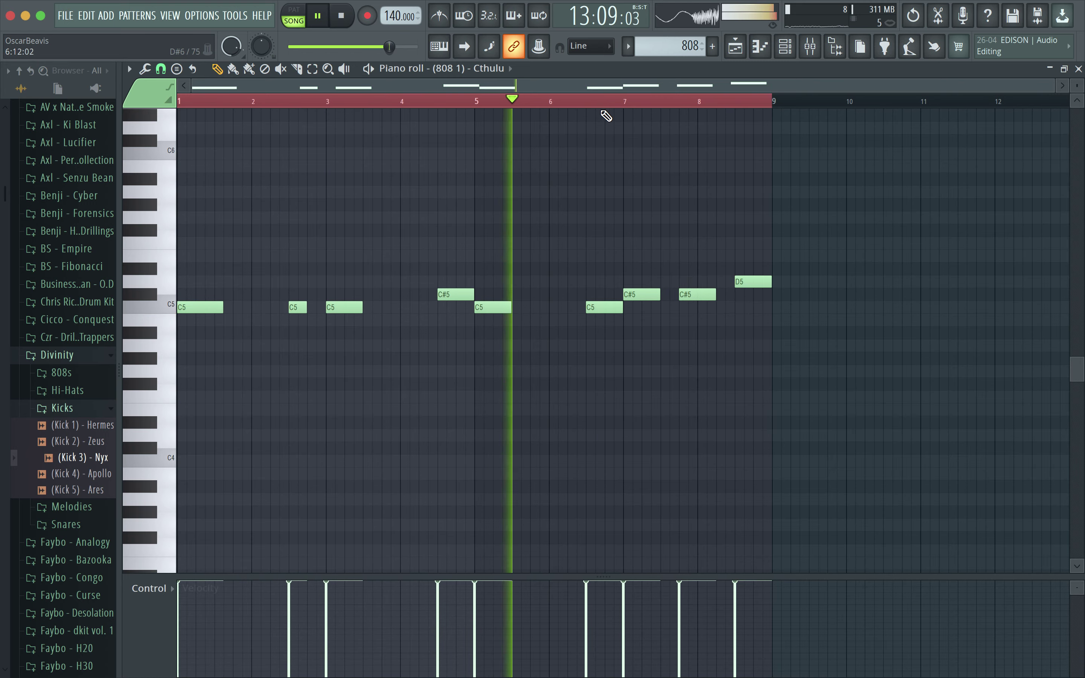
{"action": "left_click", "coordinate": [549, 102]}
{"action": "key", "text": "space"}
Step: Move the second C#5 note of bar 7 to step 15 with a ten-step length, and lengthen the first C#5 to twelve steps
{"action": "scroll", "coordinate": [687, 176], "scroll_direction": "up", "scroll_amount": 4}
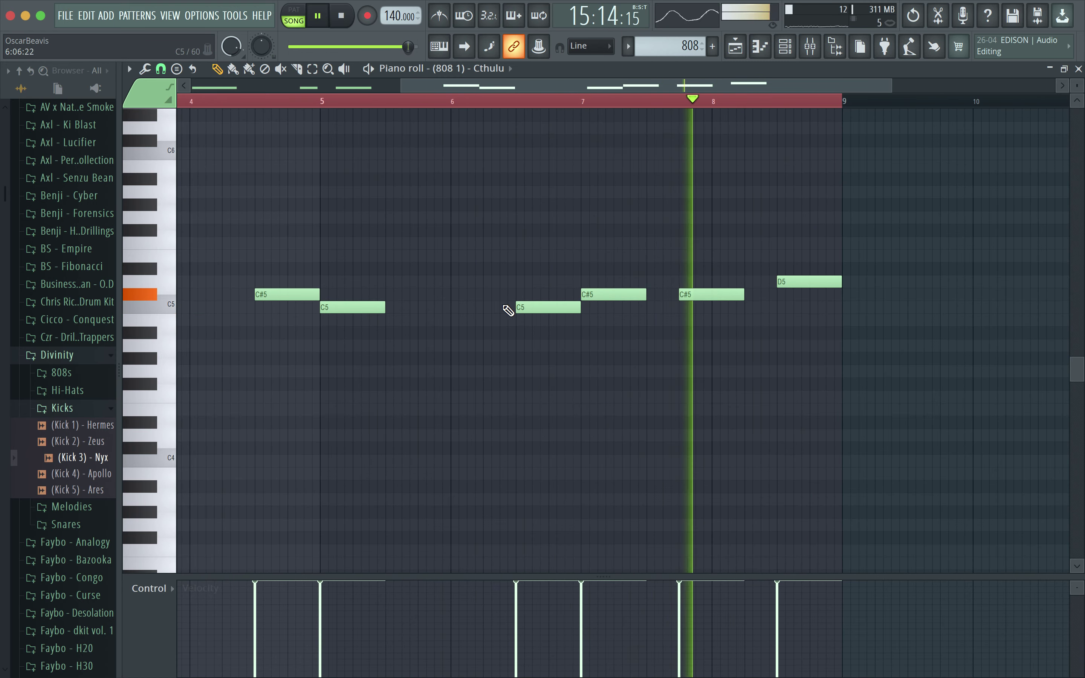
{"action": "left_click_drag", "start_coordinate": [698, 295], "coordinate": [719, 296]}
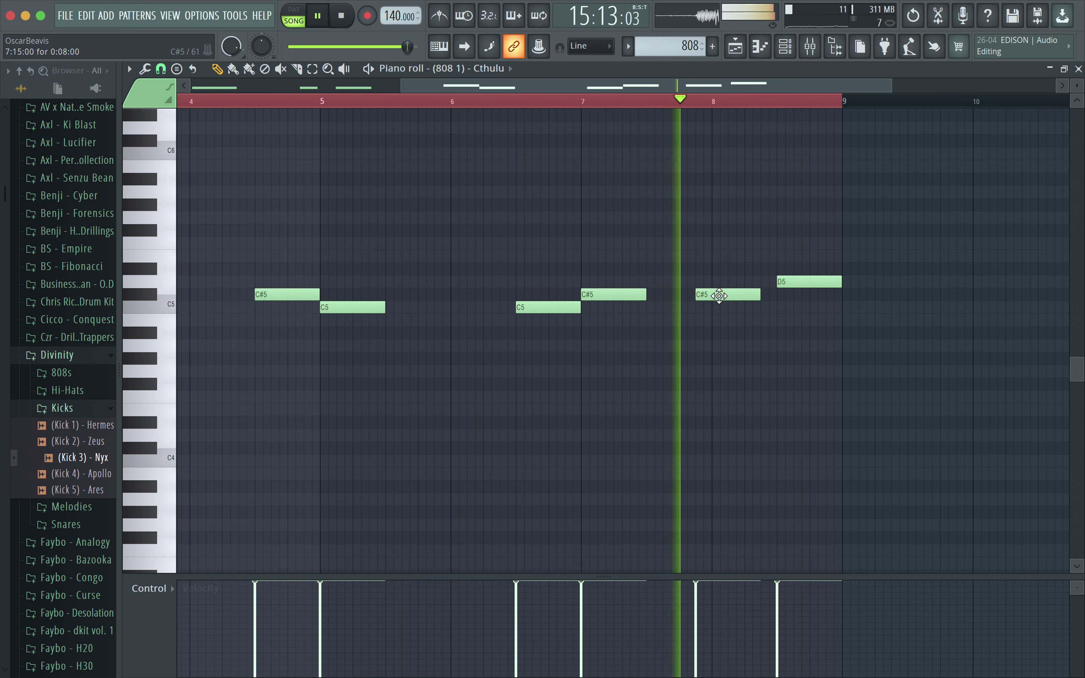
{"action": "left_click_drag", "start_coordinate": [655, 300], "coordinate": [662, 301]}
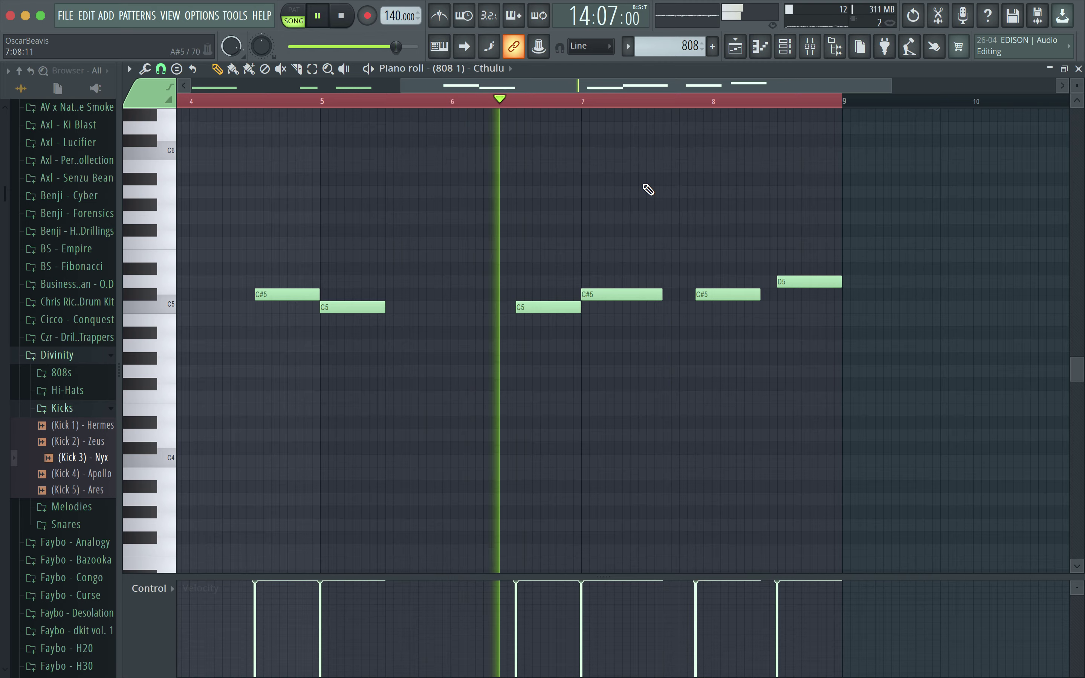
{"action": "scroll", "coordinate": [647, 189], "scroll_direction": "up", "scroll_amount": 2}
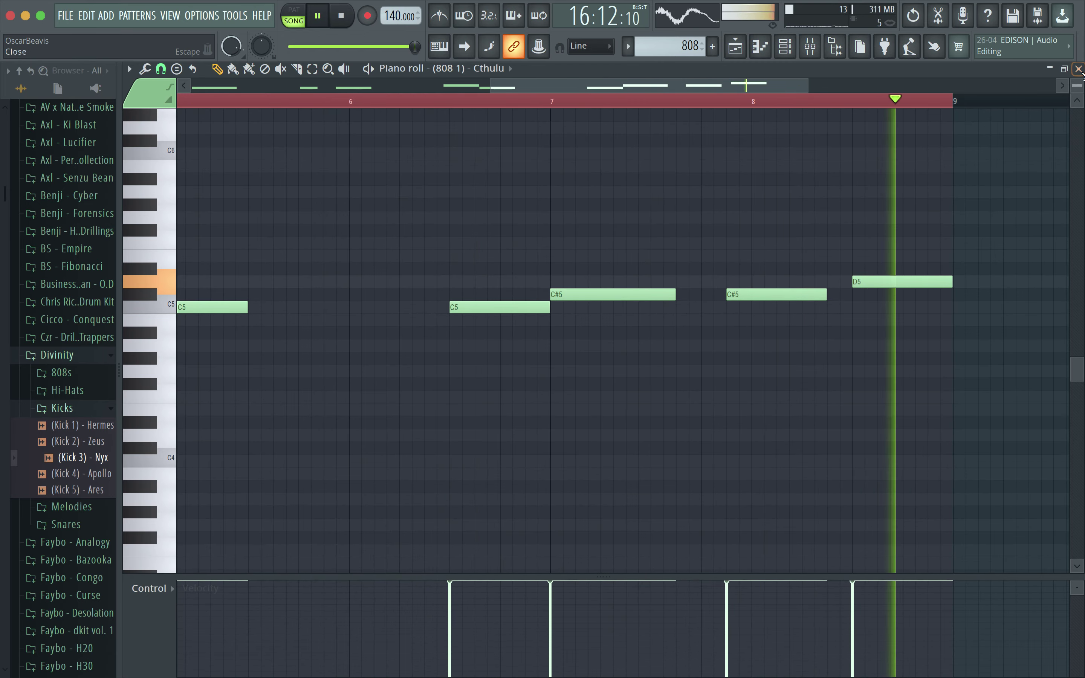
{"action": "left_click_drag", "start_coordinate": [826, 294], "coordinate": [838, 295]}
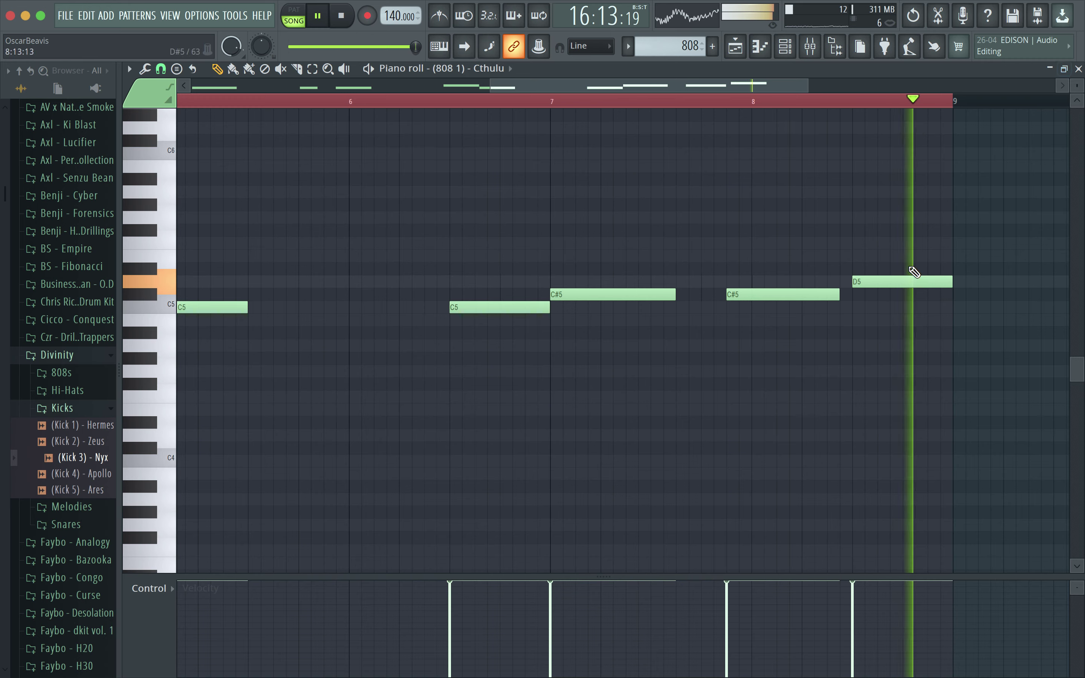
{"action": "left_click_drag", "start_coordinate": [839, 294], "coordinate": [851, 294]}
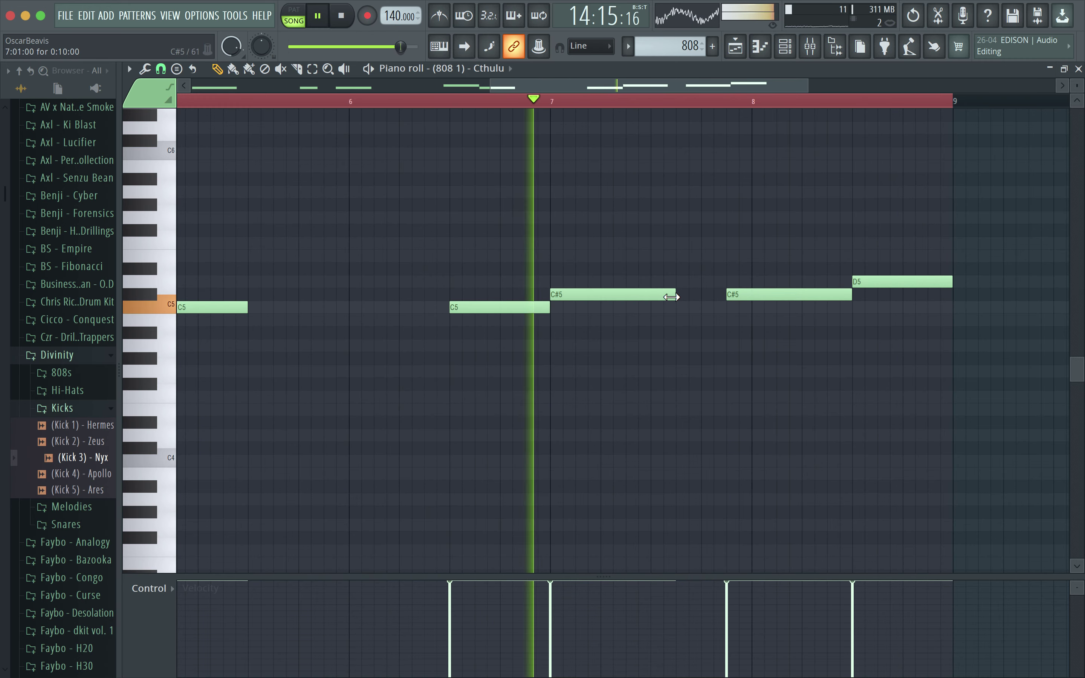
{"action": "left_click_drag", "start_coordinate": [671, 297], "coordinate": [700, 297]}
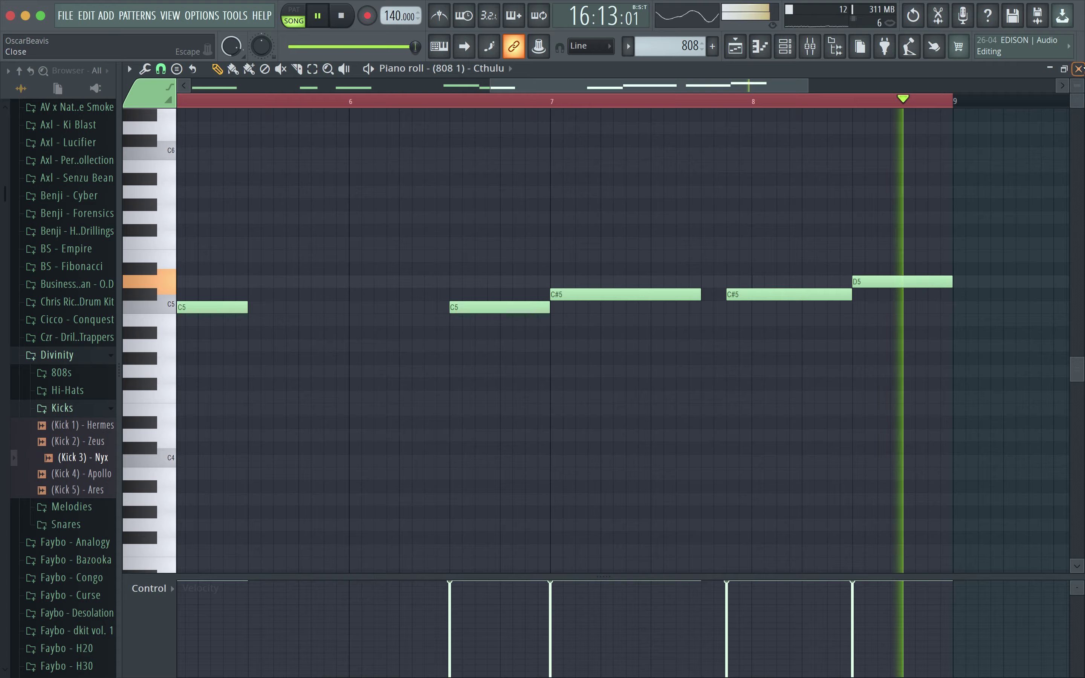
Step: Play the arrangement from bar 9 and from bar 15 in the playlist, and open the KICK pattern's piano roll
{"action": "key", "text": "F5"}
{"action": "left_click", "coordinate": [524, 108]}
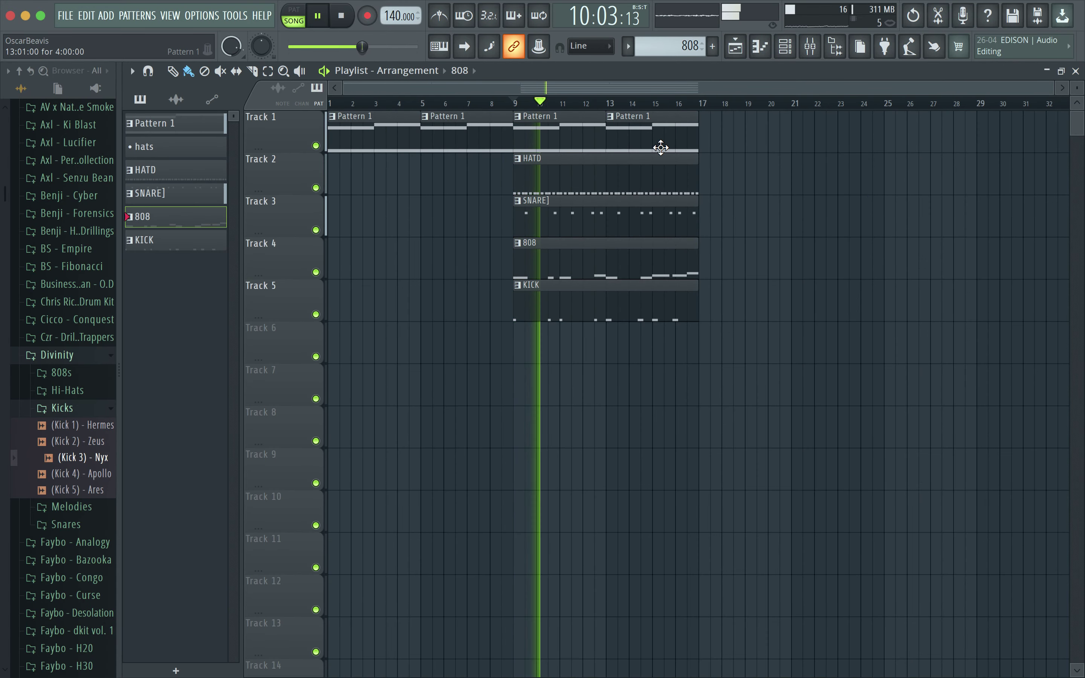
{"action": "double_click", "coordinate": [666, 308]}
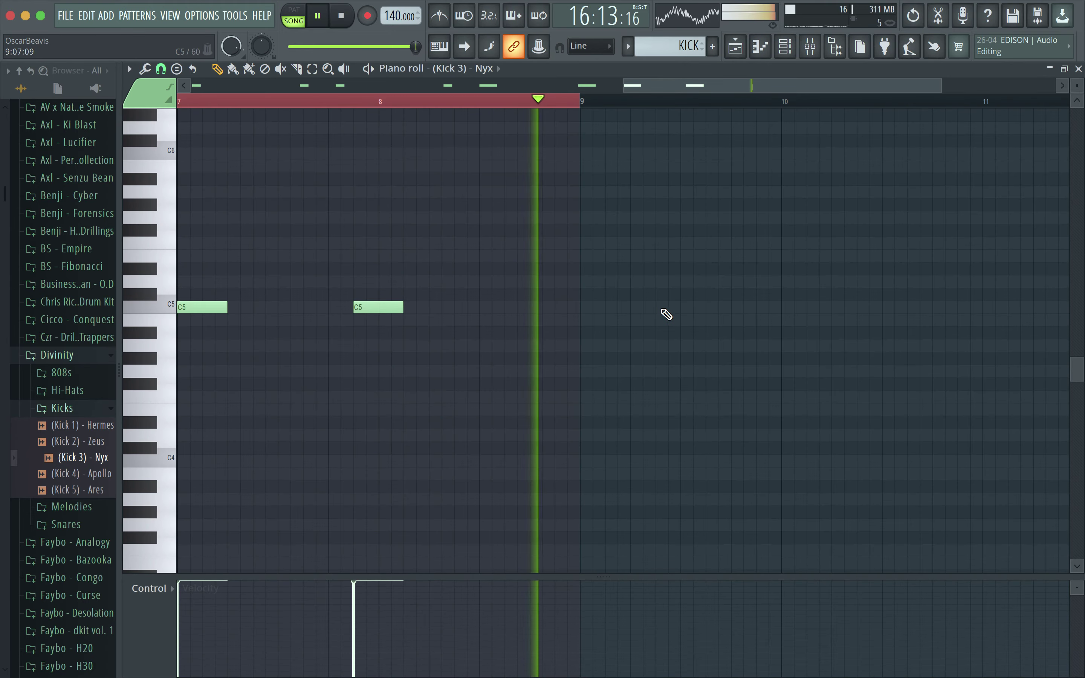
{"action": "left_click", "coordinate": [1078, 69]}
{"action": "left_click_drag", "start_coordinate": [673, 107], "coordinate": [654, 106]}
{"action": "double_click", "coordinate": [663, 288]}
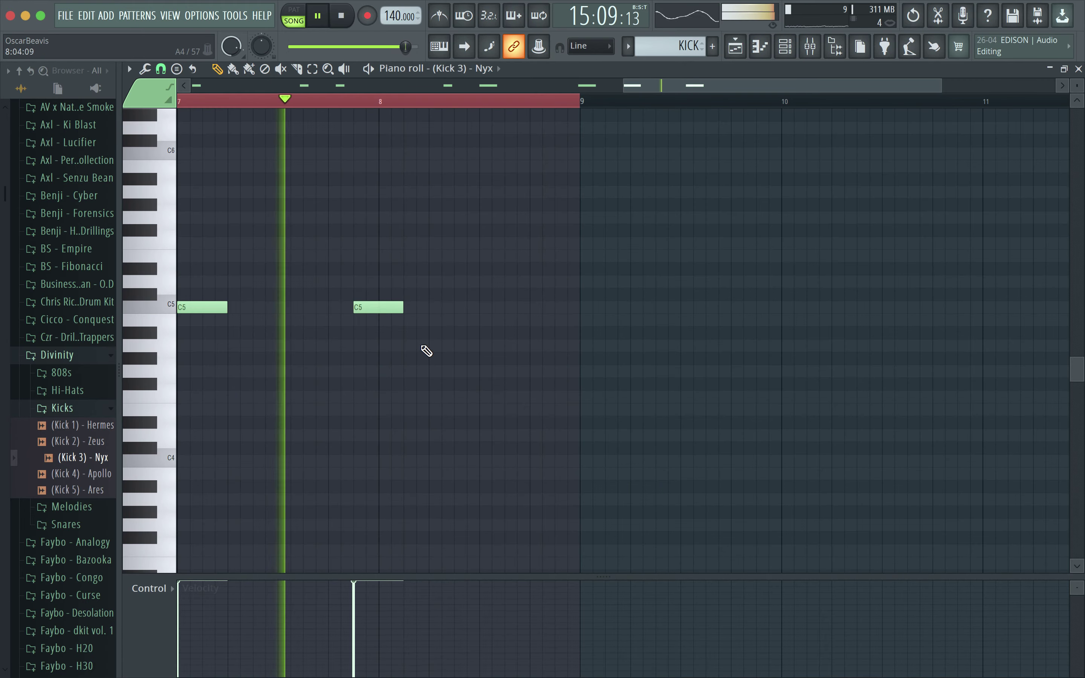
Step: Delete the C5 kick at step 15 of bar 7 along with a trial C5 note placed in bar 8
{"action": "left_click", "coordinate": [470, 308]}
{"action": "key", "text": "space"}
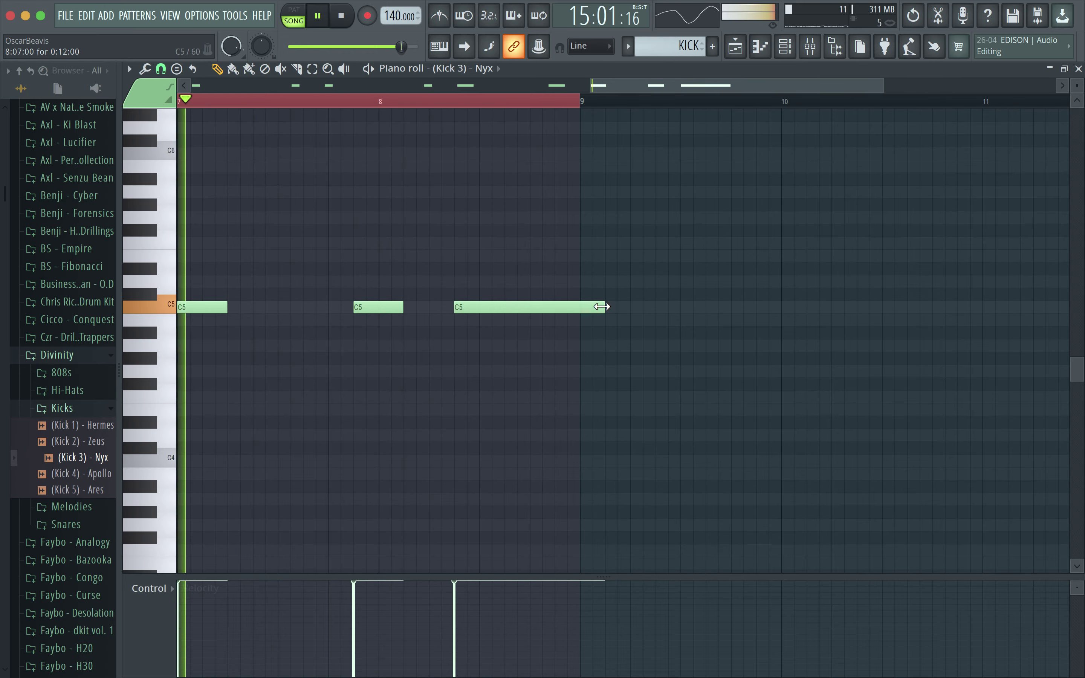
{"action": "right_click", "coordinate": [600, 308]}
{"action": "right_click", "coordinate": [381, 309]}
{"action": "scroll", "coordinate": [377, 288], "scroll_direction": "down", "scroll_amount": 4}
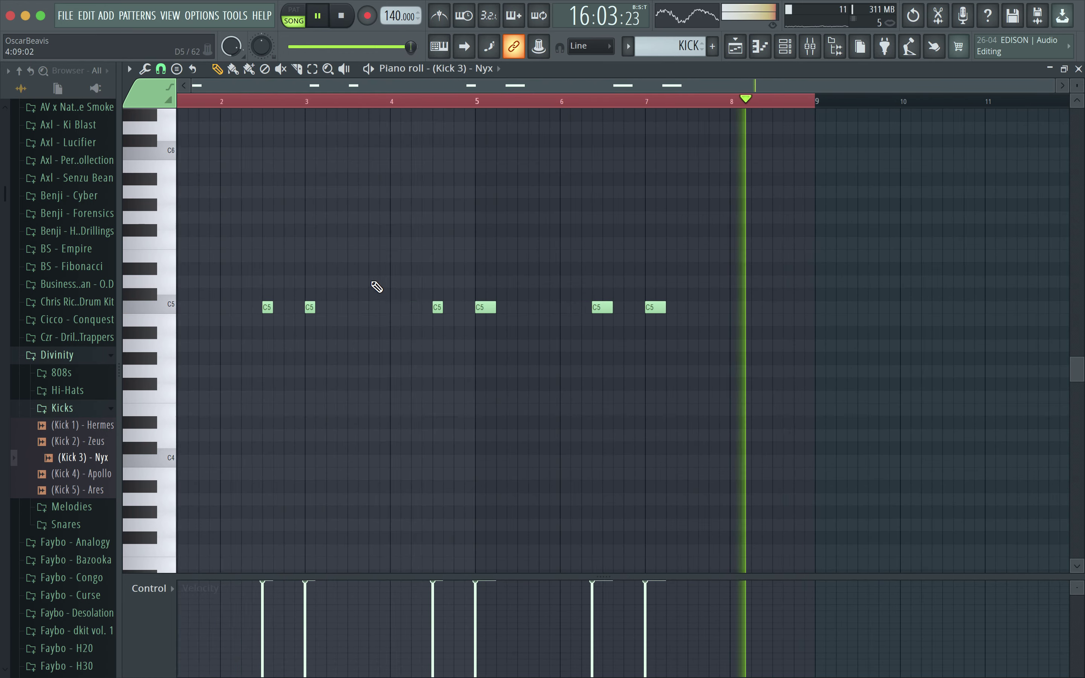
Step: Add a twelve-step C5 kick at step 13 of bar 7 in the KICK pattern
{"action": "key", "text": "space"}
{"action": "scroll", "coordinate": [706, 184], "scroll_direction": "up", "scroll_amount": 3}
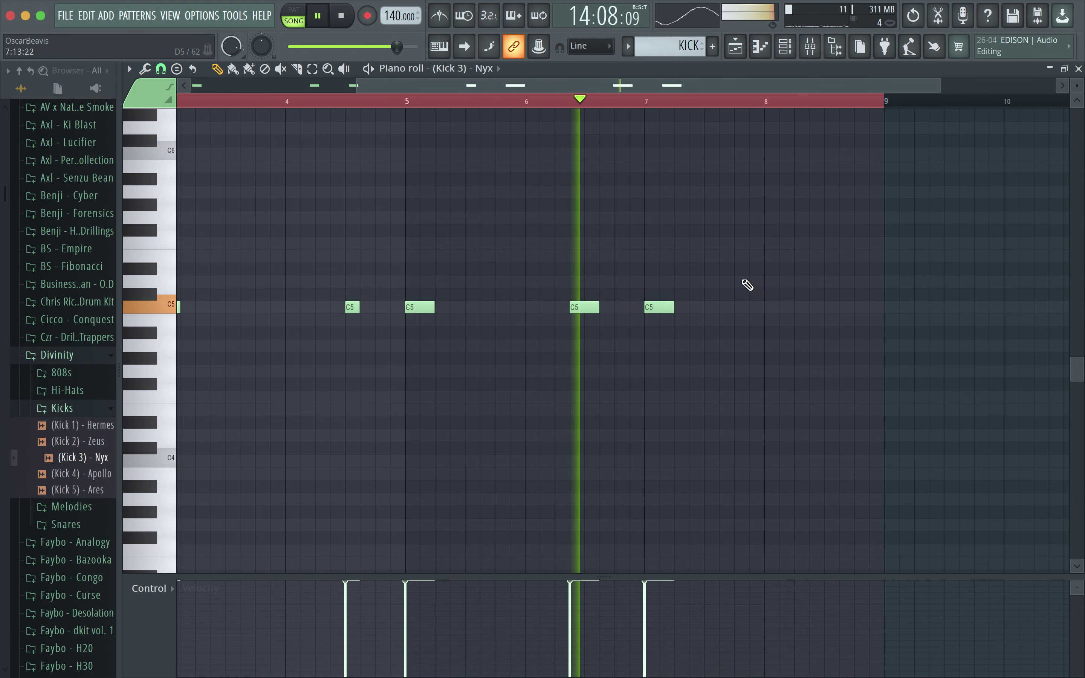
{"action": "left_click", "coordinate": [740, 308]}
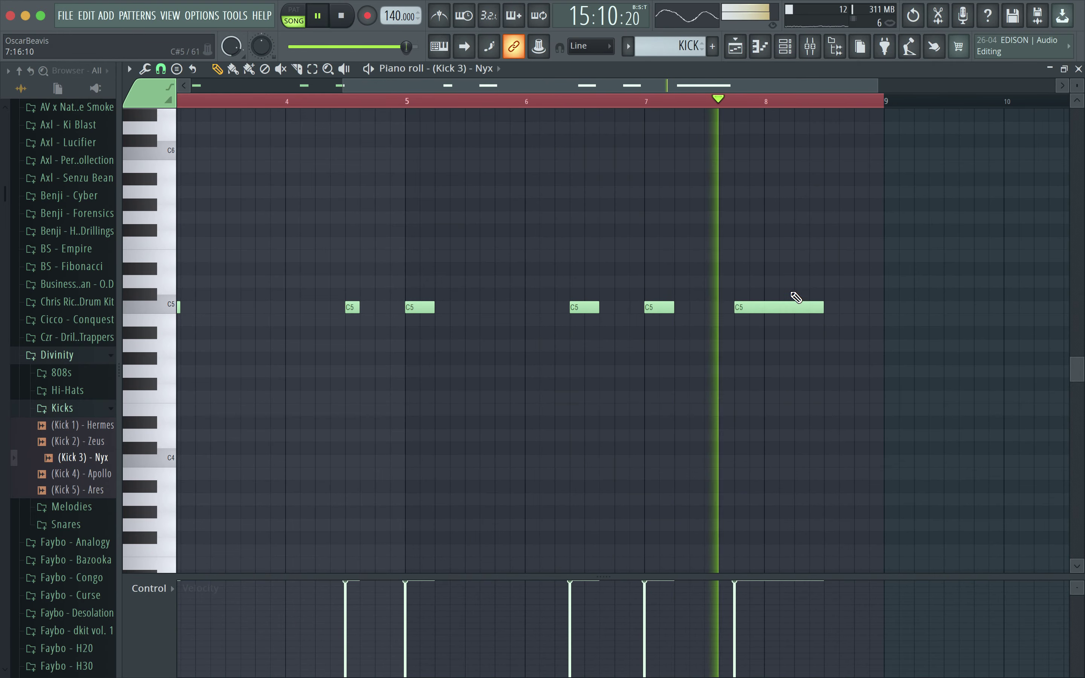
Step: Change the last kick of bar 7 to a four-step C5 at step 15, and add a four-step C5 at step 7 of bar 8
{"action": "left_click_drag", "start_coordinate": [823, 308], "coordinate": [751, 308]}
{"action": "left_click", "coordinate": [641, 103]}
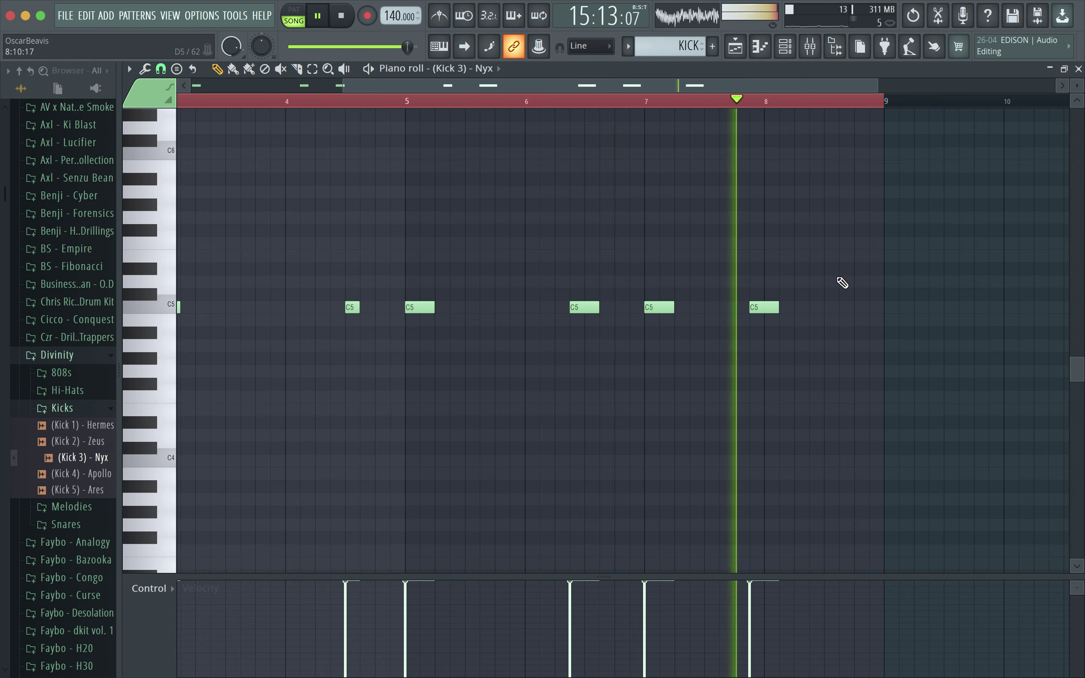
{"action": "left_click", "coordinate": [824, 309]}
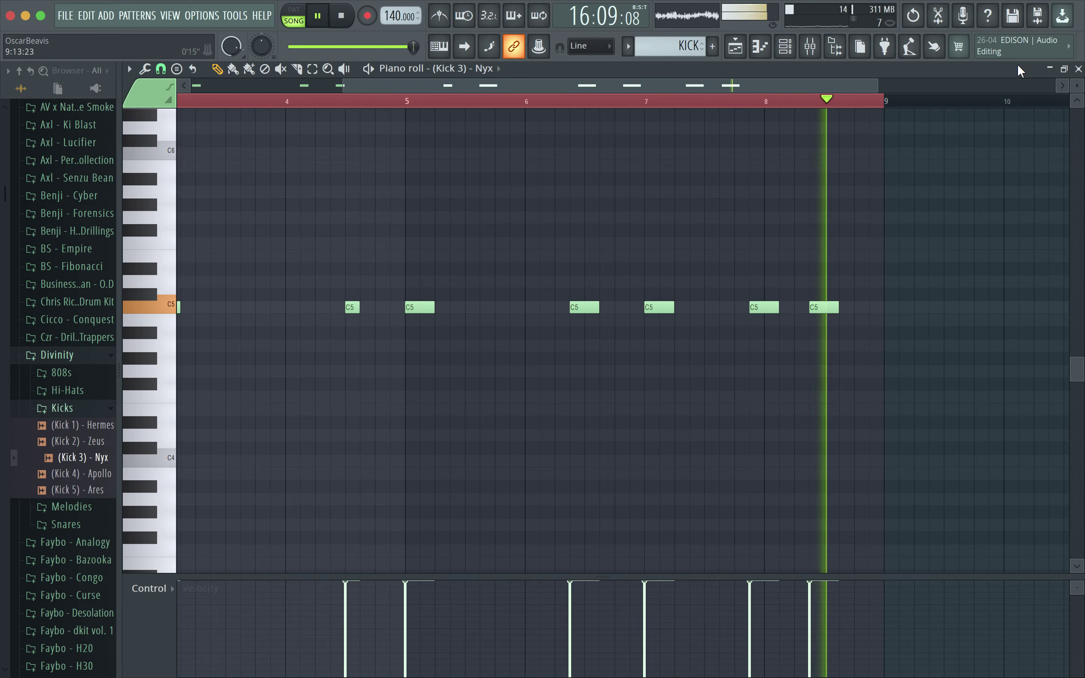
Step: Play the arrangement from bar 9, open the 808 pattern's piano roll and shorten its first C5 to eight steps
{"action": "left_click", "coordinate": [1077, 69]}
{"action": "left_click", "coordinate": [515, 104]}
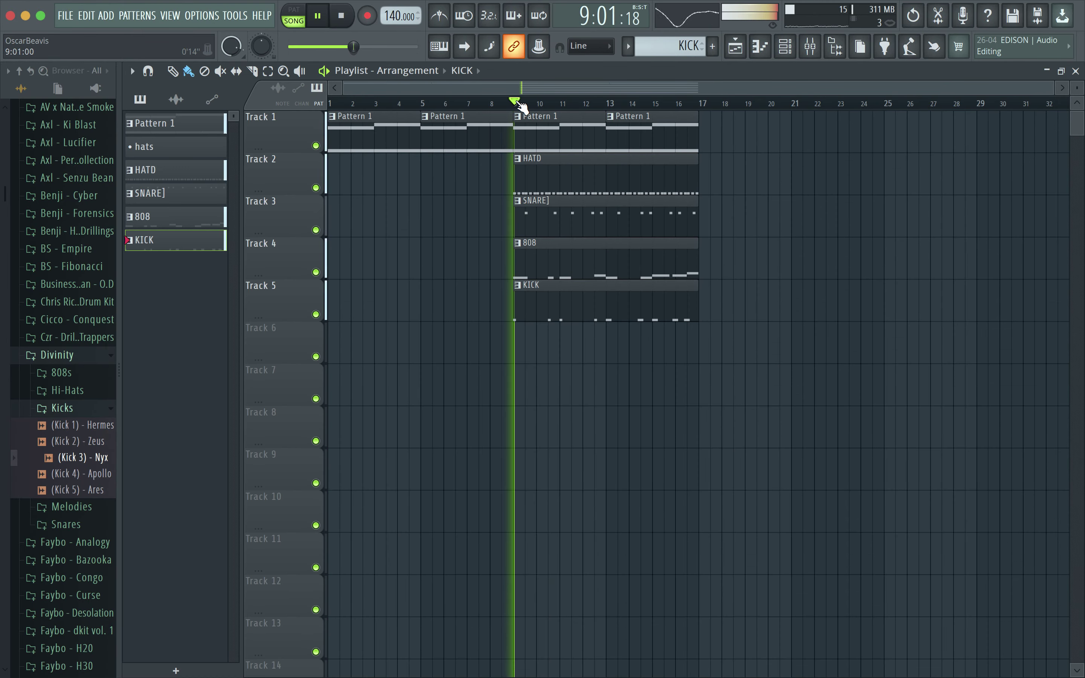
{"action": "double_click", "coordinate": [535, 260]}
{"action": "key", "text": "space"}
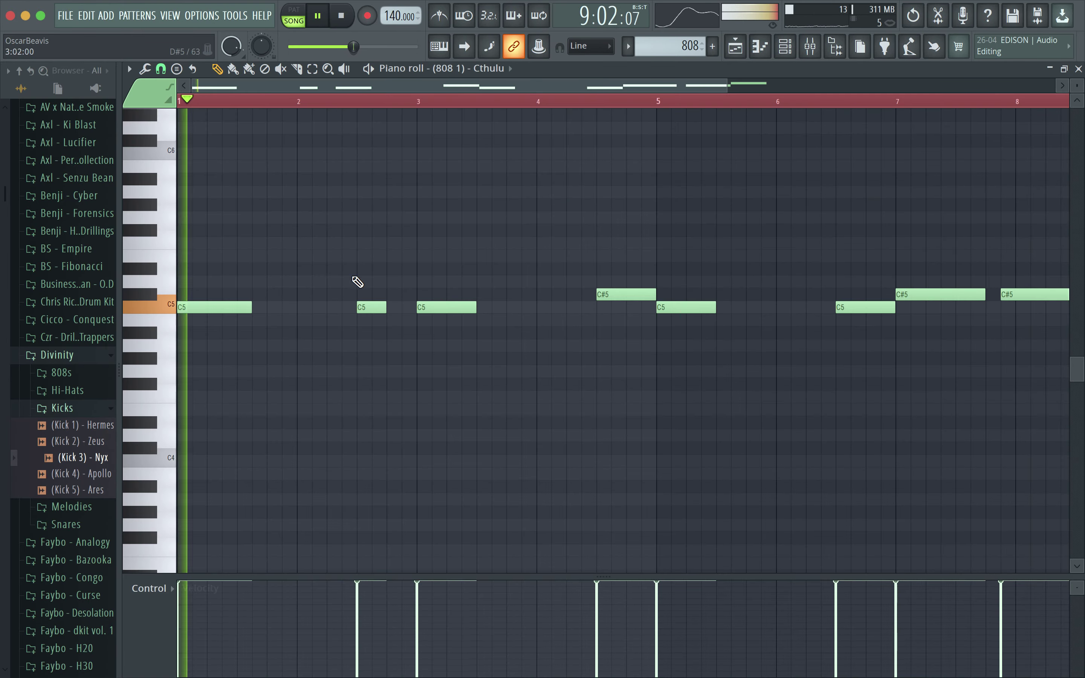
{"action": "key", "text": "space"}
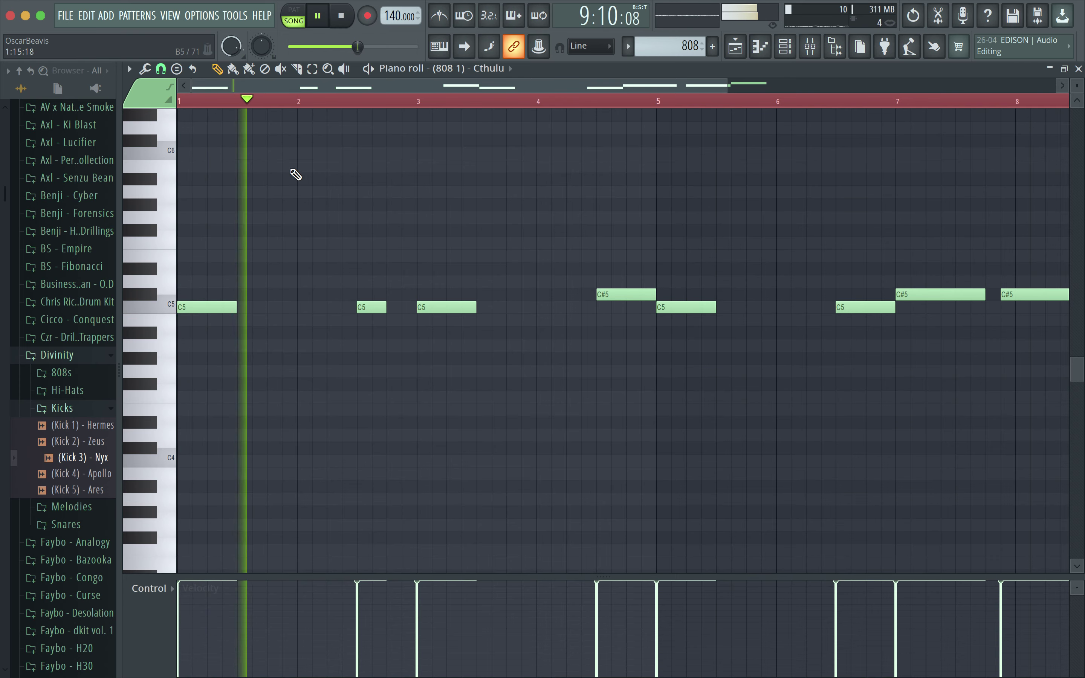
Step: Draw a two-step D#6 at step 5 of bar 2 and a two-step D6 at step 7 in the 808 pattern
{"action": "left_click", "coordinate": [330, 127]}
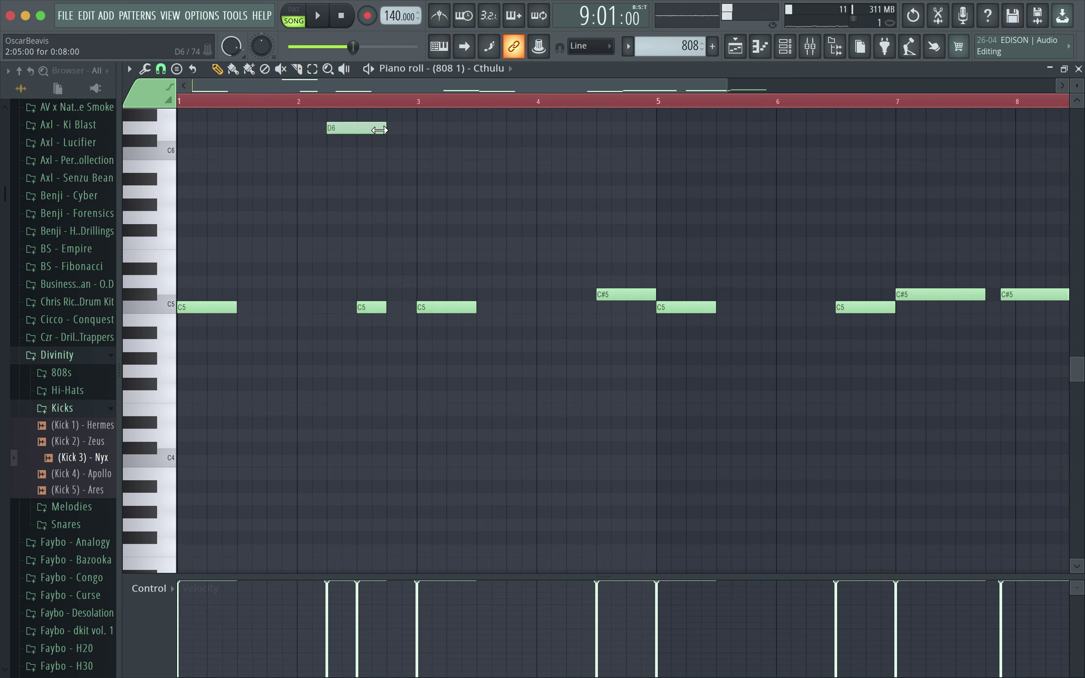
{"action": "key", "text": "space"}
{"action": "scroll", "coordinate": [393, 189], "scroll_direction": "up", "scroll_amount": 4}
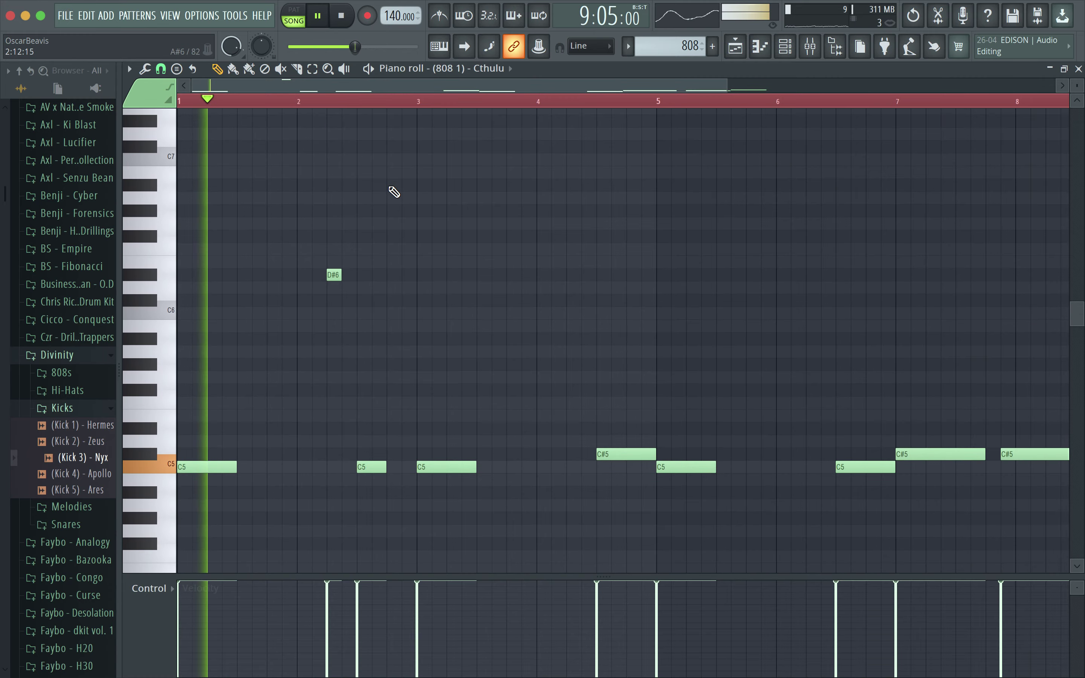
{"action": "left_click", "coordinate": [345, 287]}
{"action": "scroll", "coordinate": [384, 196], "scroll_direction": "up", "scroll_amount": 2}
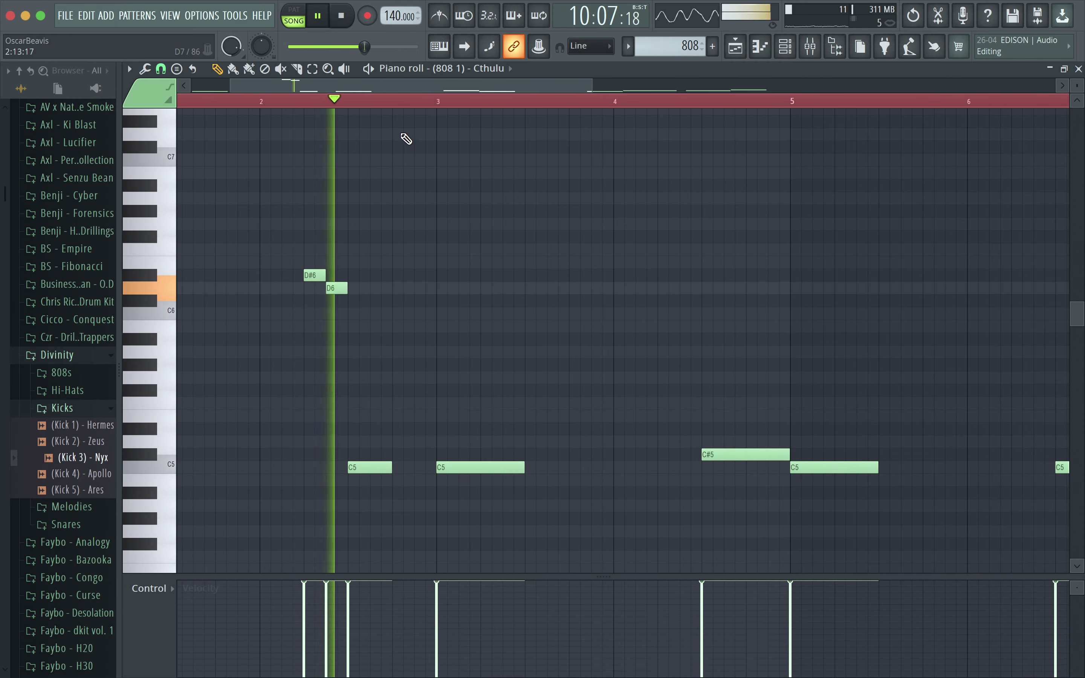
Step: Add two-step C5 notes at steps 5 and 7 of bar 2, and turn the D#6 and D6 above them into one-step slide notes
{"action": "left_click", "coordinate": [315, 469]}
{"action": "left_click", "coordinate": [334, 468]}
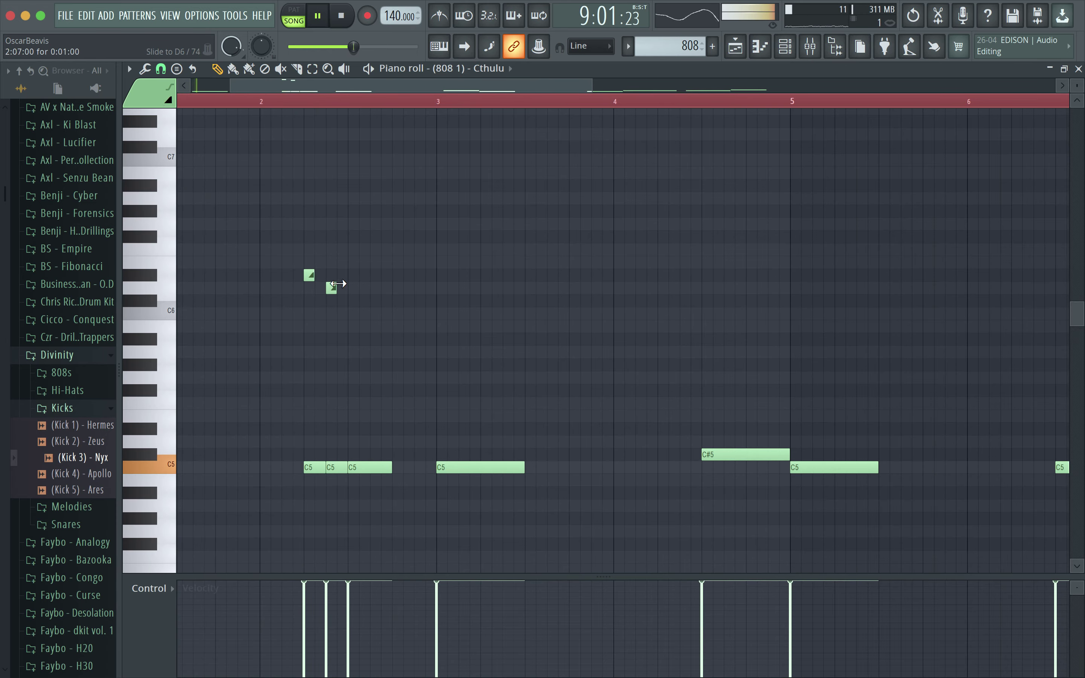
{"action": "scroll", "coordinate": [408, 192], "scroll_direction": "down", "scroll_amount": 3}
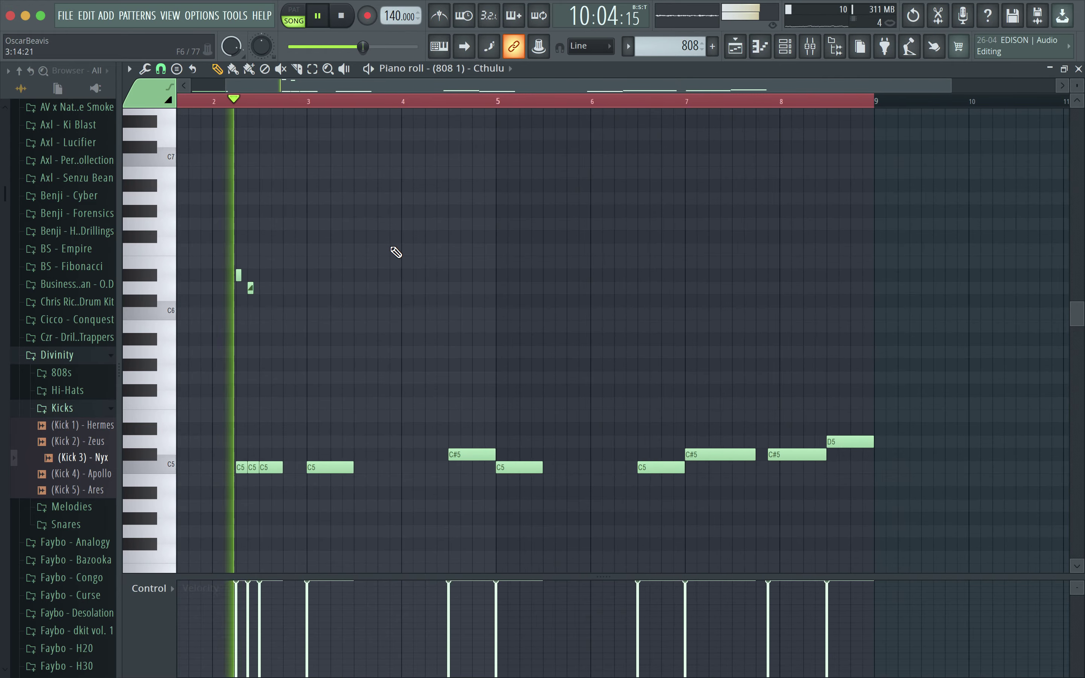
{"action": "scroll", "coordinate": [424, 327], "scroll_direction": "up", "scroll_amount": 3}
{"action": "key", "text": "space"}
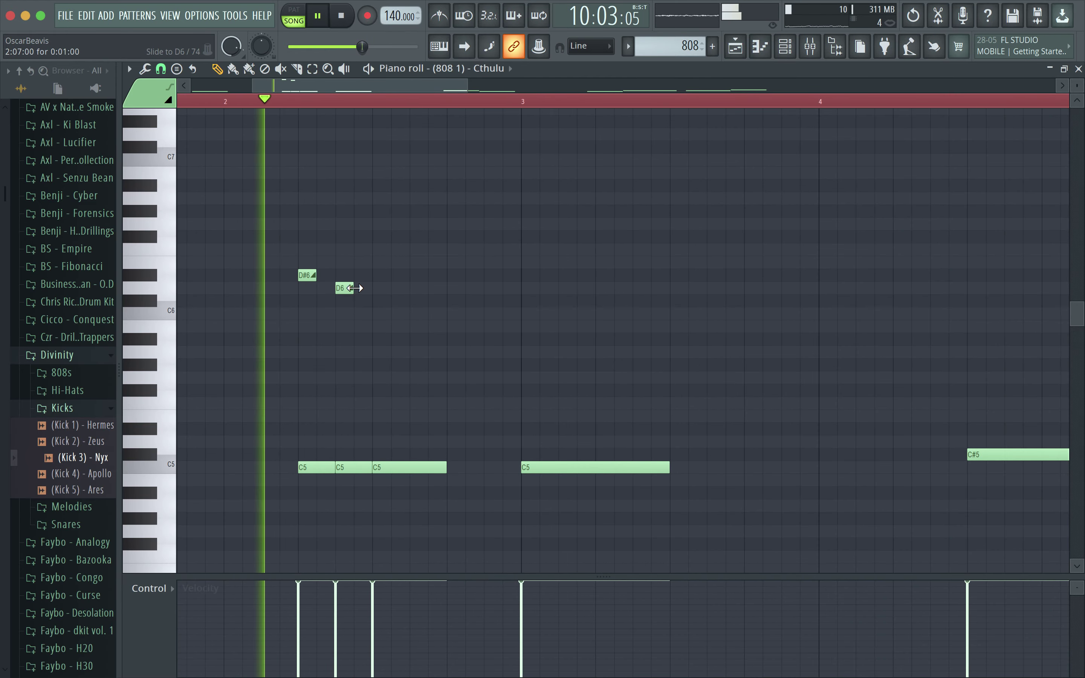
Step: Shorten bar 2's D#6 slide to about a third of a step and its D6 slide to just under half a step
{"action": "scroll", "coordinate": [345, 303], "scroll_direction": "up", "scroll_amount": 2}
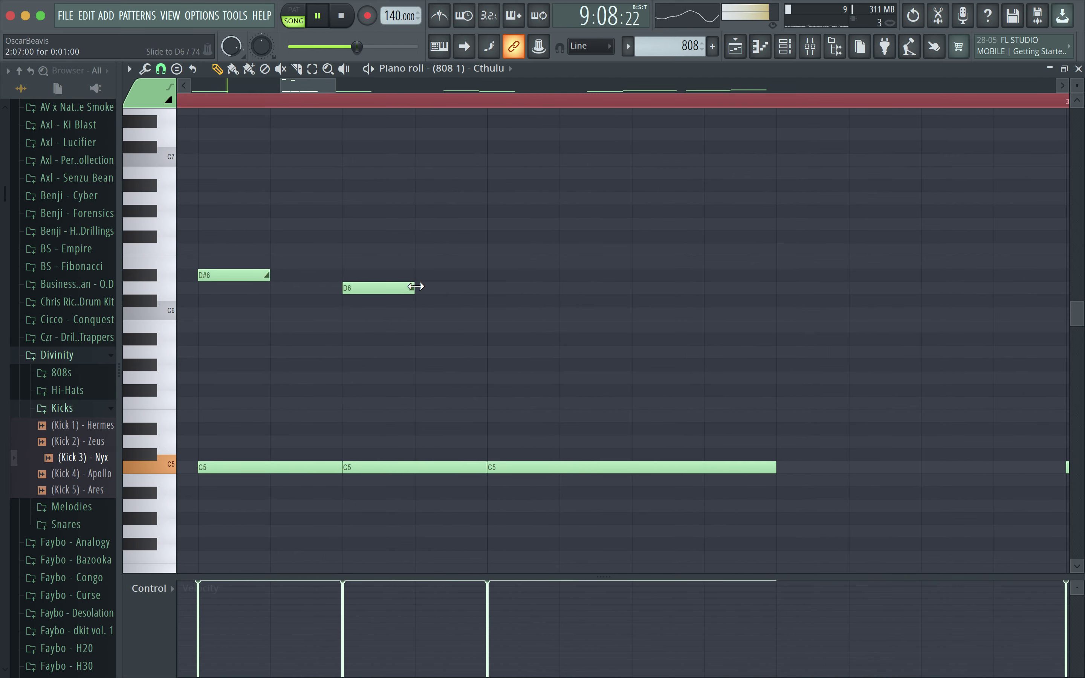
{"action": "left_click_drag", "start_coordinate": [217, 286], "coordinate": [256, 267]}
{"action": "key", "text": "space"}
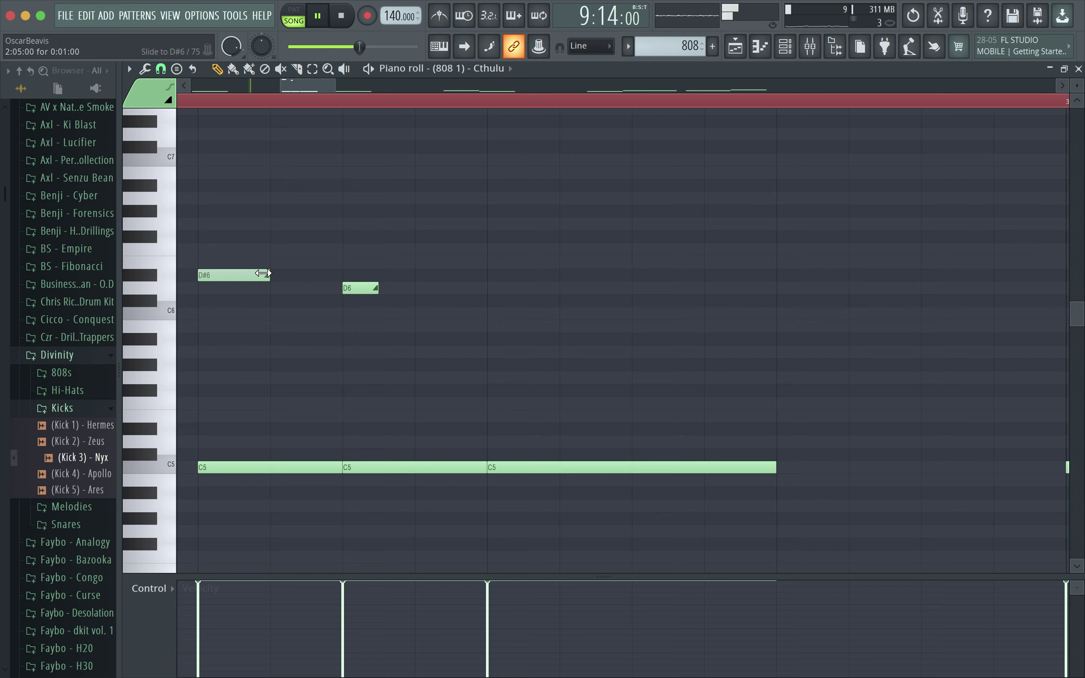
{"action": "left_click_drag", "start_coordinate": [228, 284], "coordinate": [219, 285]}
{"action": "key", "text": "space"}
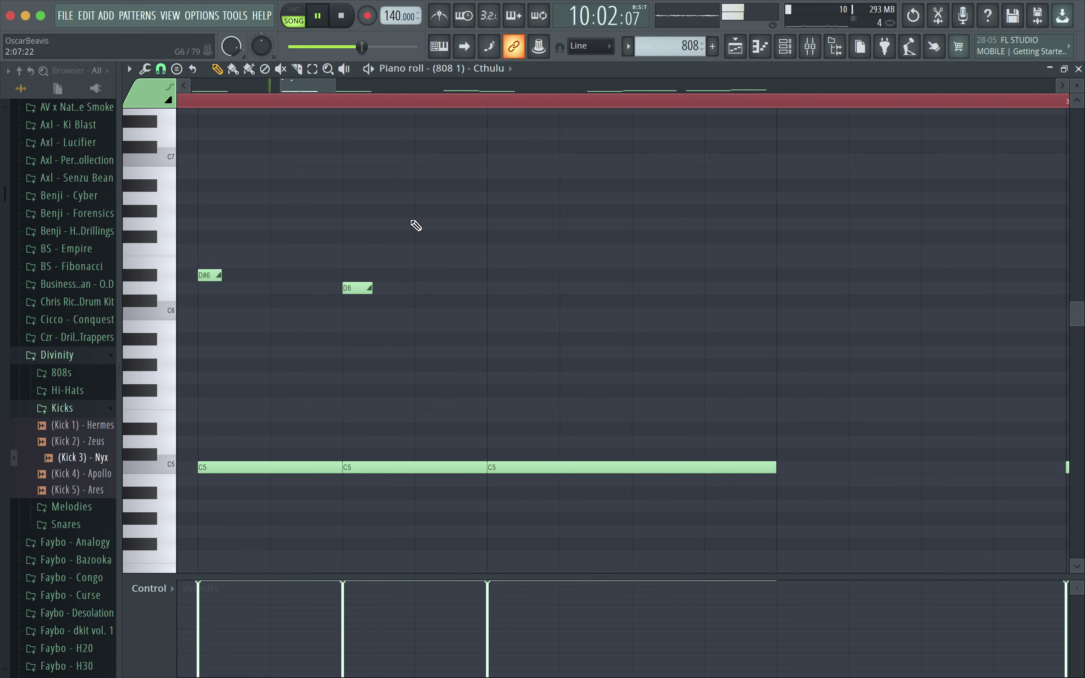
Step: Add an eight-step C5 at step 13 of bar 3 in the 808 pattern
{"action": "scroll", "coordinate": [415, 225], "scroll_direction": "down", "scroll_amount": 6}
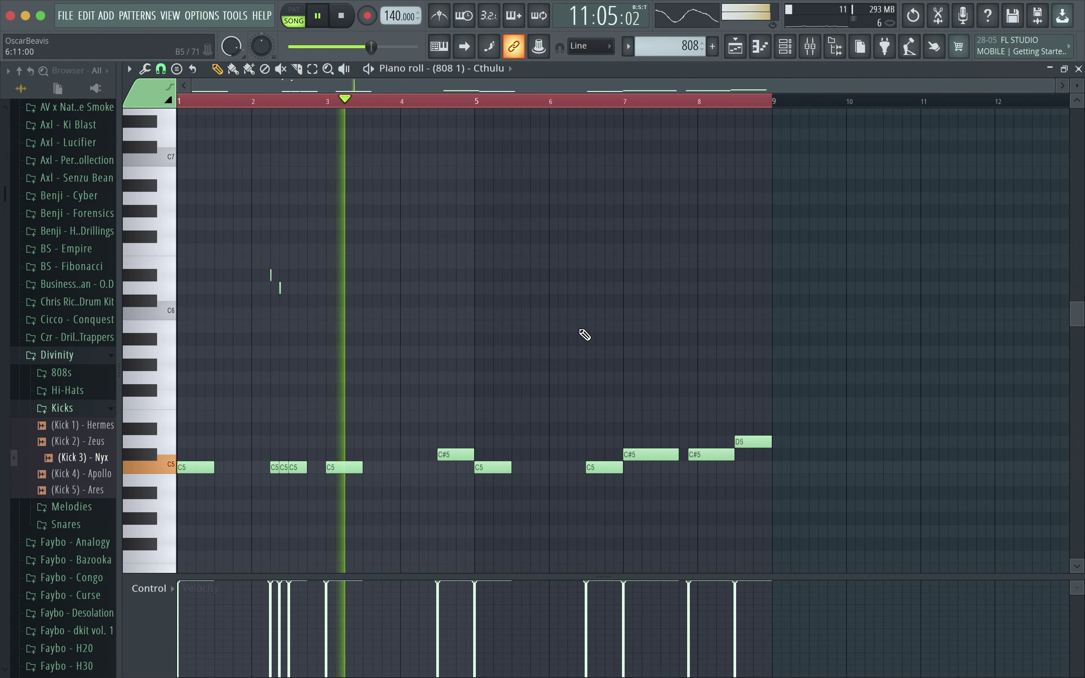
{"action": "scroll", "coordinate": [433, 337], "scroll_direction": "up", "scroll_amount": 5}
{"action": "key", "text": "space"}
{"action": "left_click_drag", "start_coordinate": [449, 85], "coordinate": [273, 108]}
{"action": "scroll", "coordinate": [637, 362], "scroll_direction": "down", "scroll_amount": 2}
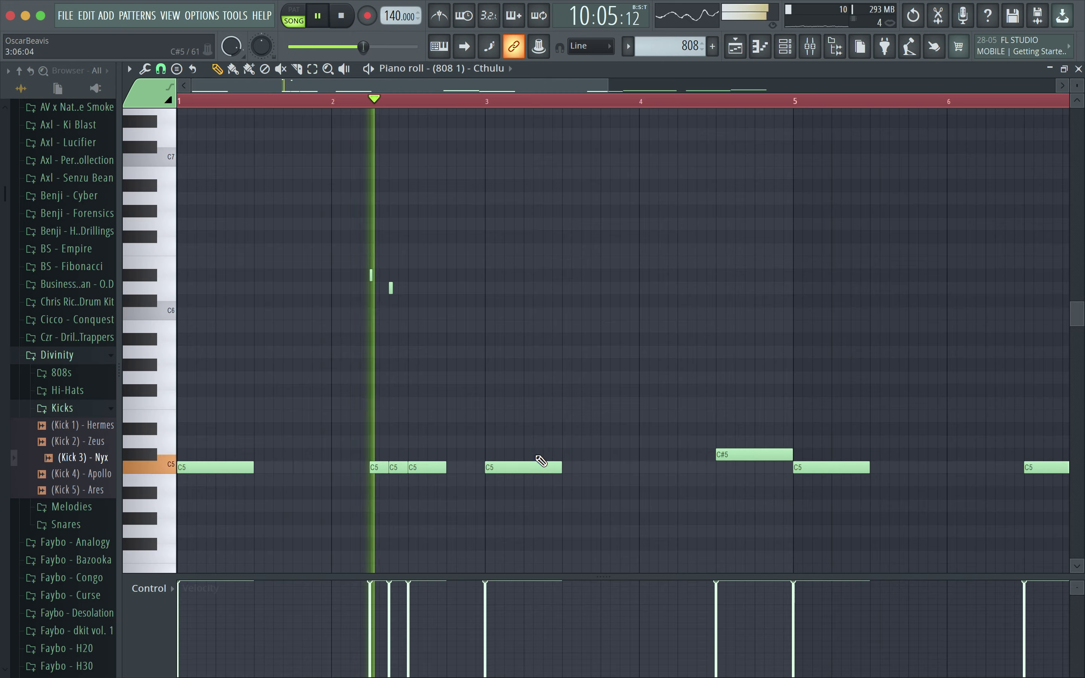
{"action": "left_click", "coordinate": [612, 467]}
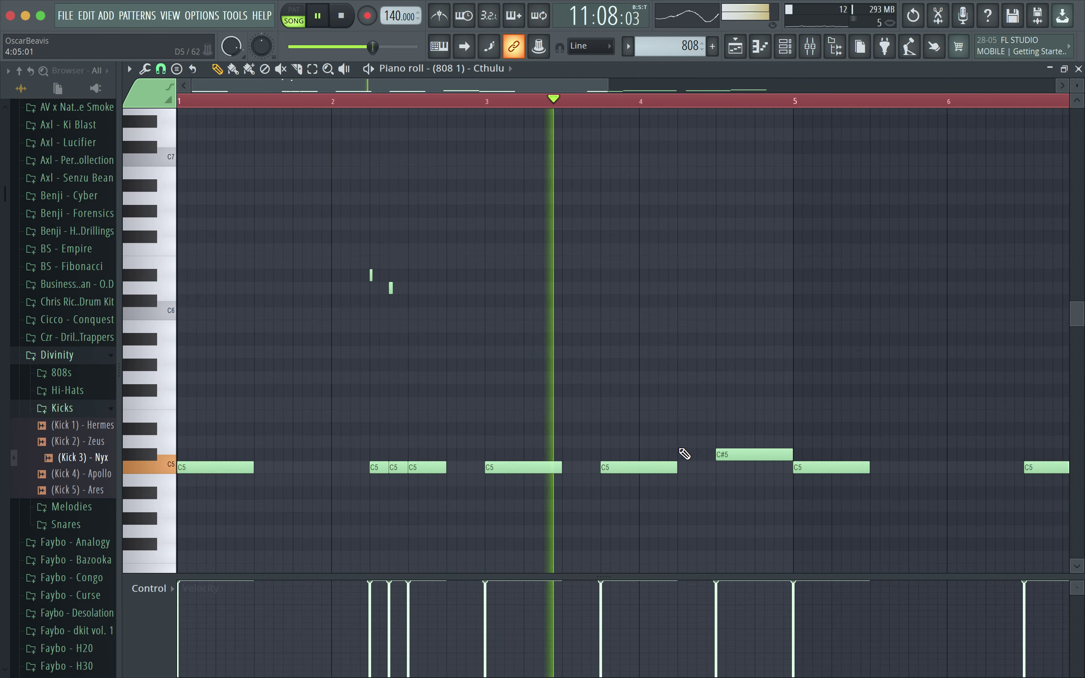
{"action": "scroll", "coordinate": [797, 381], "scroll_direction": "down", "scroll_amount": 3}
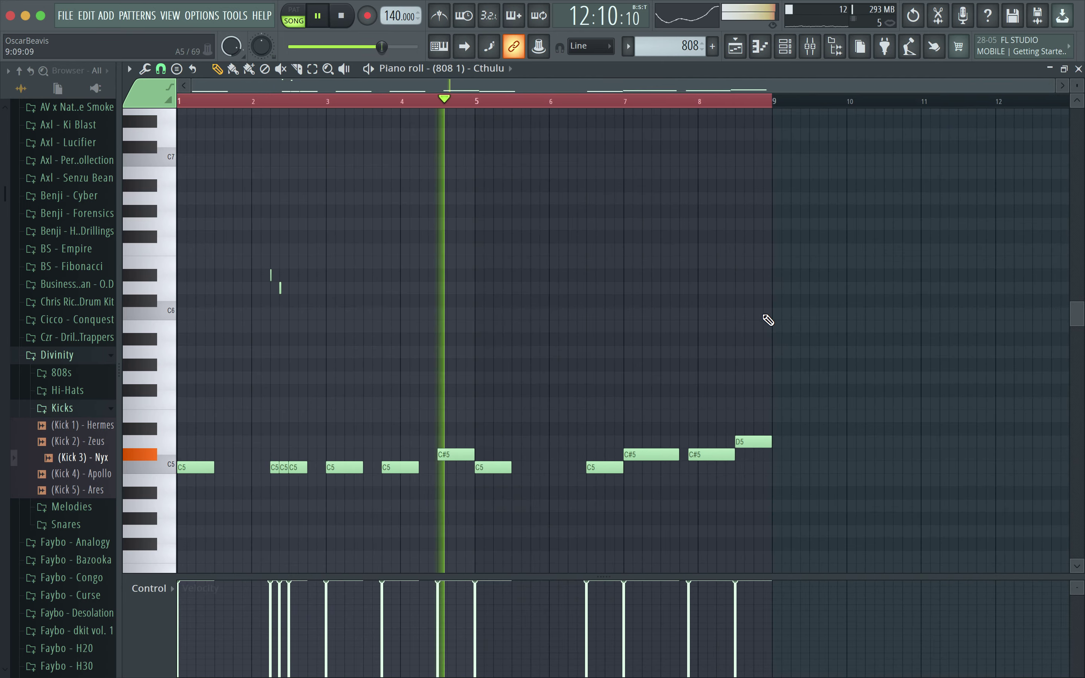
Step: Add an eight-step C5 at the start of bar 6 in the 808 pattern
{"action": "scroll", "coordinate": [521, 231], "scroll_direction": "up", "scroll_amount": 3}
{"action": "scroll", "coordinate": [510, 275], "scroll_direction": "down", "scroll_amount": 3}
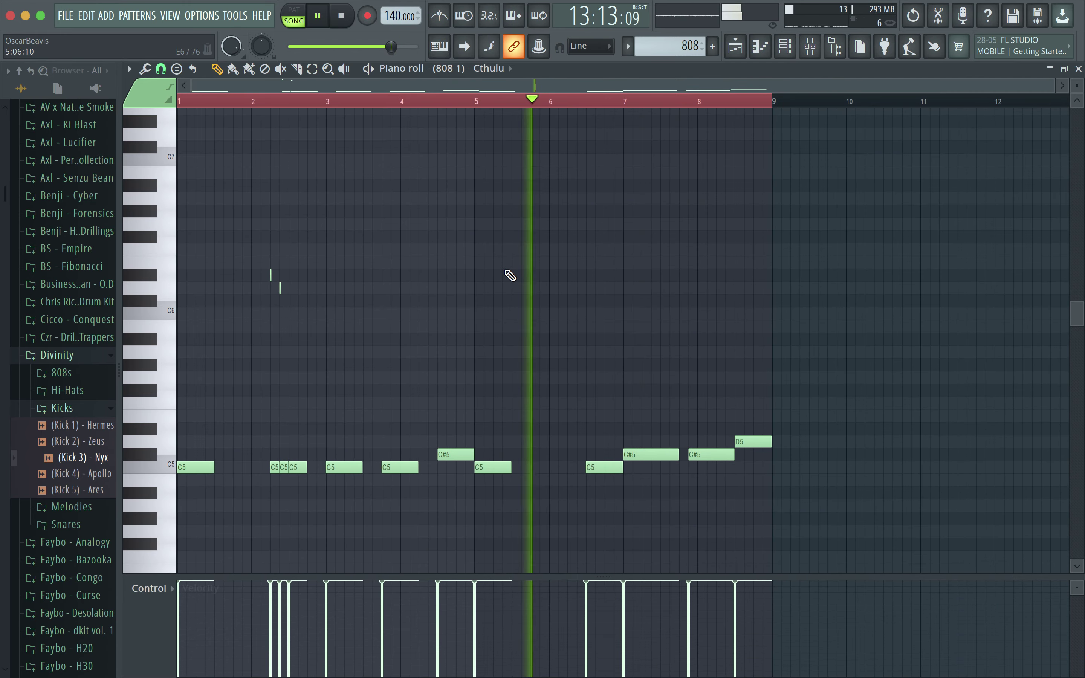
{"action": "key", "text": "space"}
{"action": "scroll", "coordinate": [480, 151], "scroll_direction": "up", "scroll_amount": 2}
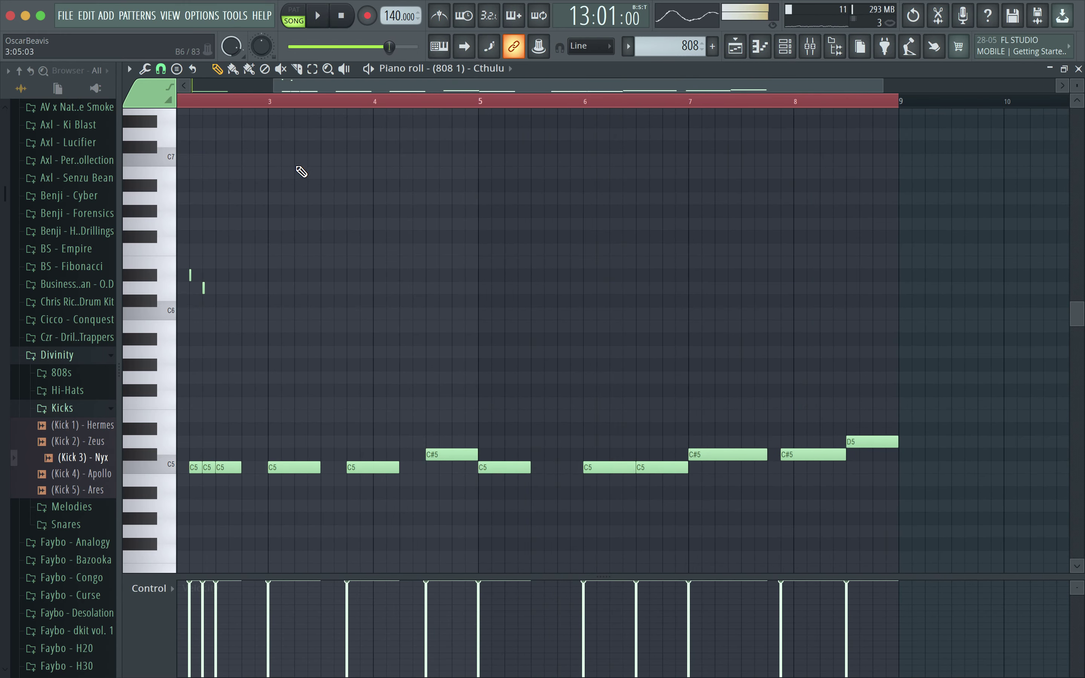
Step: Draw slide notes with length 0:00:08 in bar 6: G6 at step 1, D#6 at step 3, and D6 at steps 5 and 7
{"action": "key", "text": "space"}
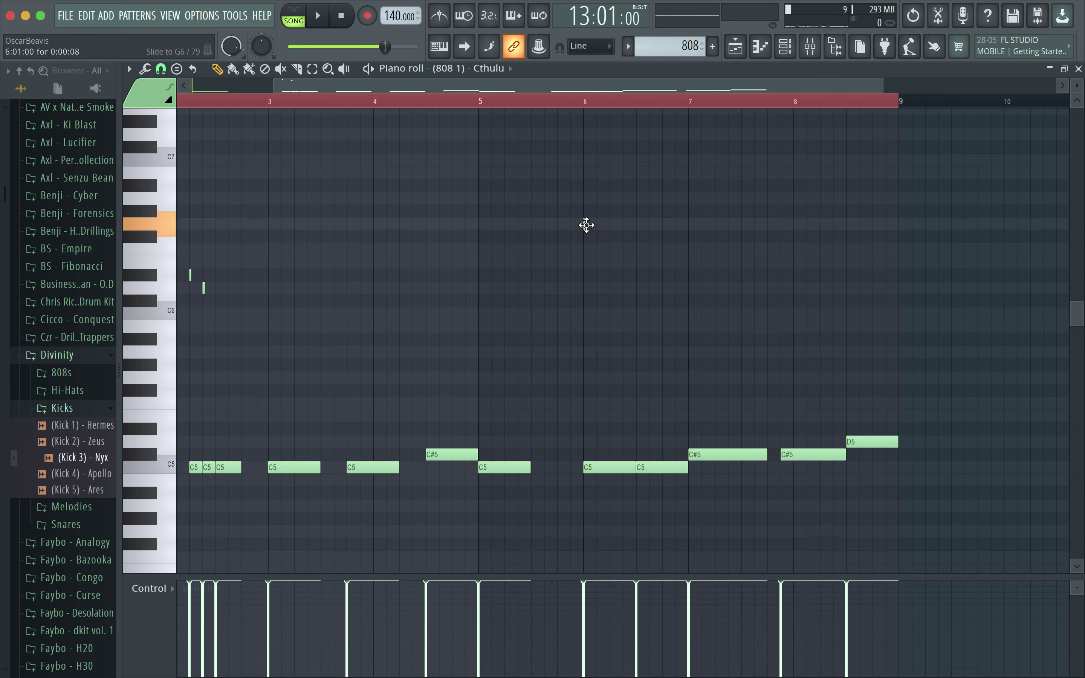
{"action": "scroll", "coordinate": [592, 255], "scroll_direction": "up", "scroll_amount": 3}
{"action": "key", "text": "space"}
{"action": "left_click", "coordinate": [613, 275]}
{"action": "right_click", "coordinate": [577, 250]}
{"action": "key", "text": "space"}
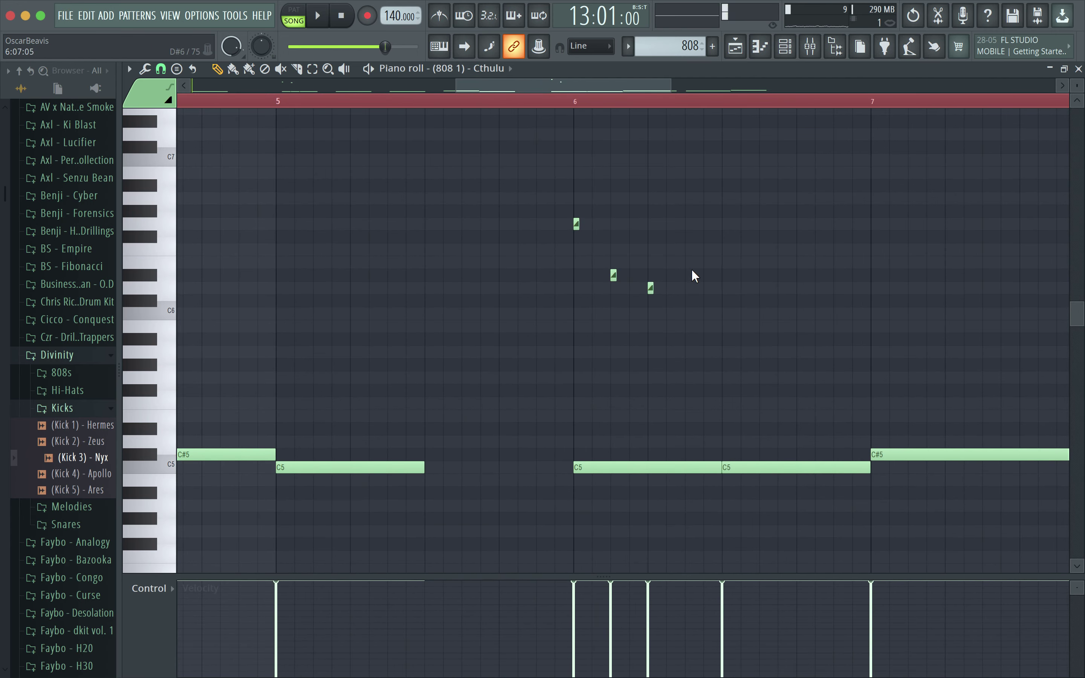
{"action": "scroll", "coordinate": [665, 186], "scroll_direction": "up", "scroll_amount": 3}
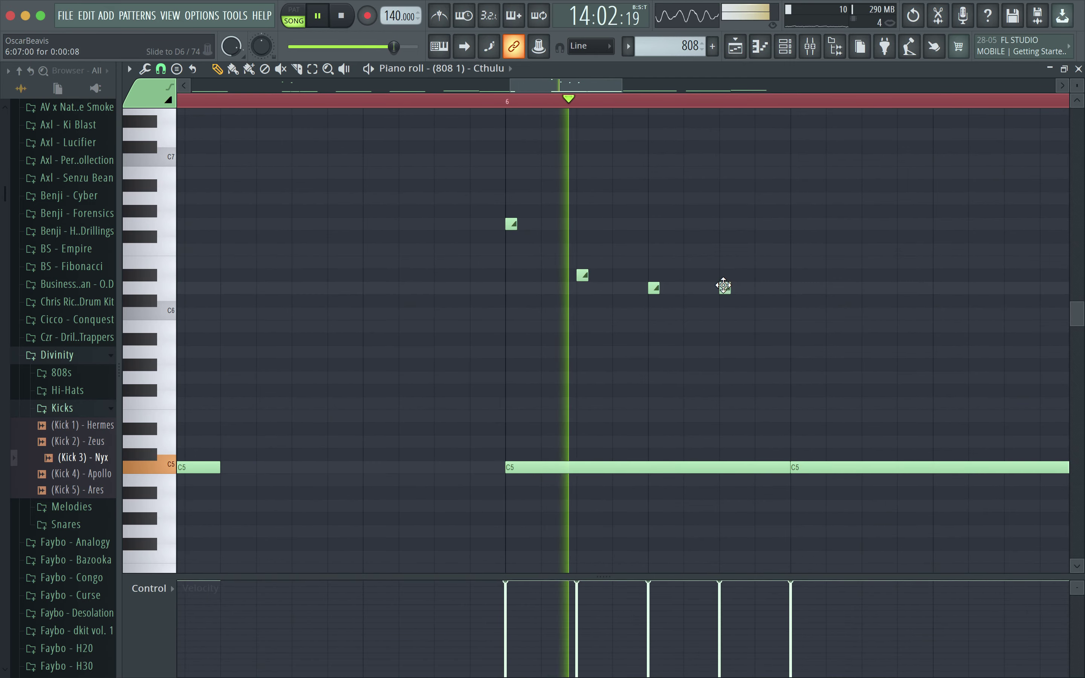
{"action": "left_click", "coordinate": [723, 288]}
{"action": "scroll", "coordinate": [868, 226], "scroll_direction": "down", "scroll_amount": 1}
{"action": "scroll", "coordinate": [868, 226], "scroll_direction": "down", "scroll_amount": 3}
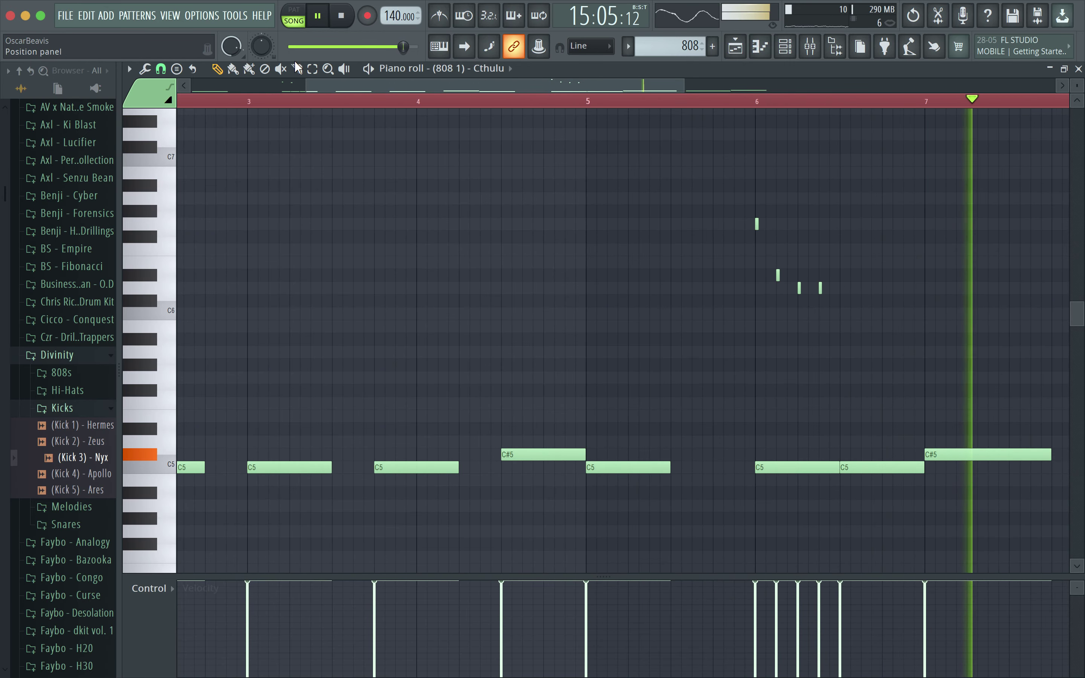
Step: Slice the first C5 of bar 6 into four two-step notes and switch back to the Draw tool
{"action": "key", "text": "space"}
{"action": "scroll", "coordinate": [857, 294], "scroll_direction": "up", "scroll_amount": 3}
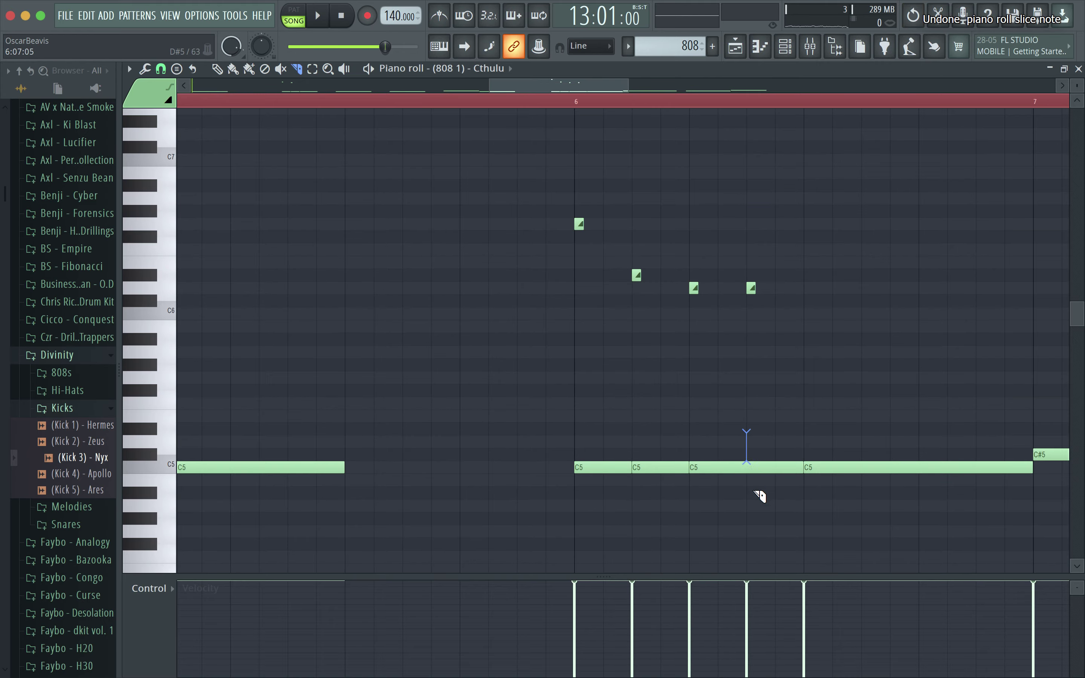
{"action": "scroll", "coordinate": [730, 333], "scroll_direction": "down", "scroll_amount": 4}
{"action": "key", "text": "space"}
{"action": "key", "text": "p"}
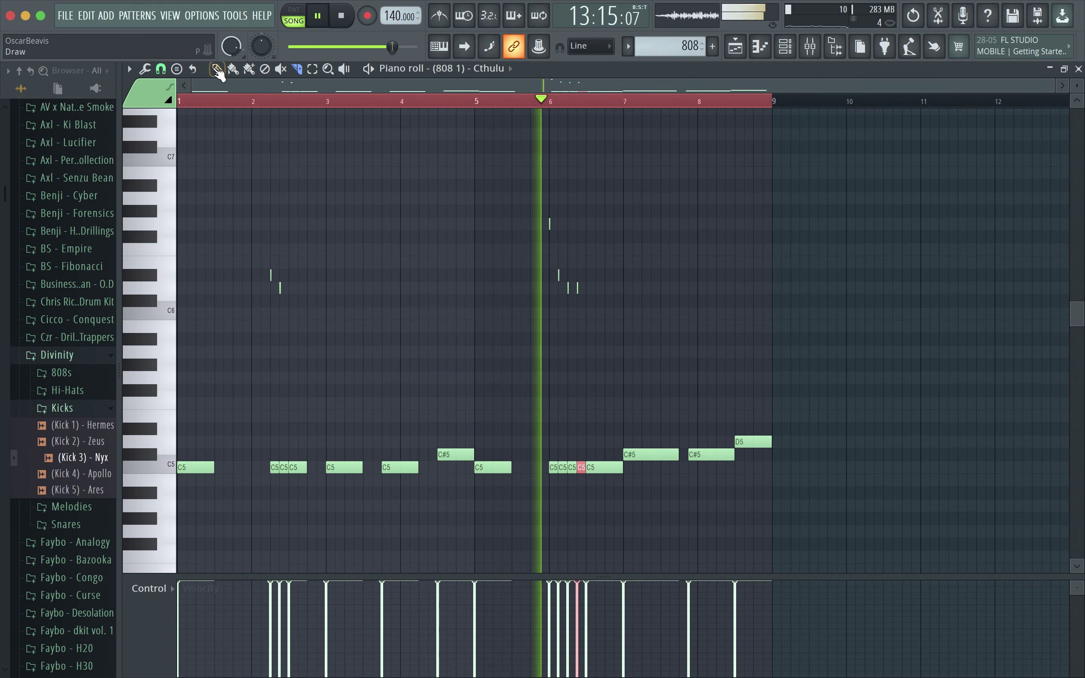
Step: Lengthen bar 6's G6 slide and its first D6 slide to about one step each
{"action": "scroll", "coordinate": [672, 188], "scroll_direction": "up", "scroll_amount": 8}
{"action": "left_click_drag", "start_coordinate": [591, 88], "coordinate": [535, 146]}
{"action": "scroll", "coordinate": [522, 187], "scroll_direction": "up", "scroll_amount": 2}
{"action": "key", "text": "space"}
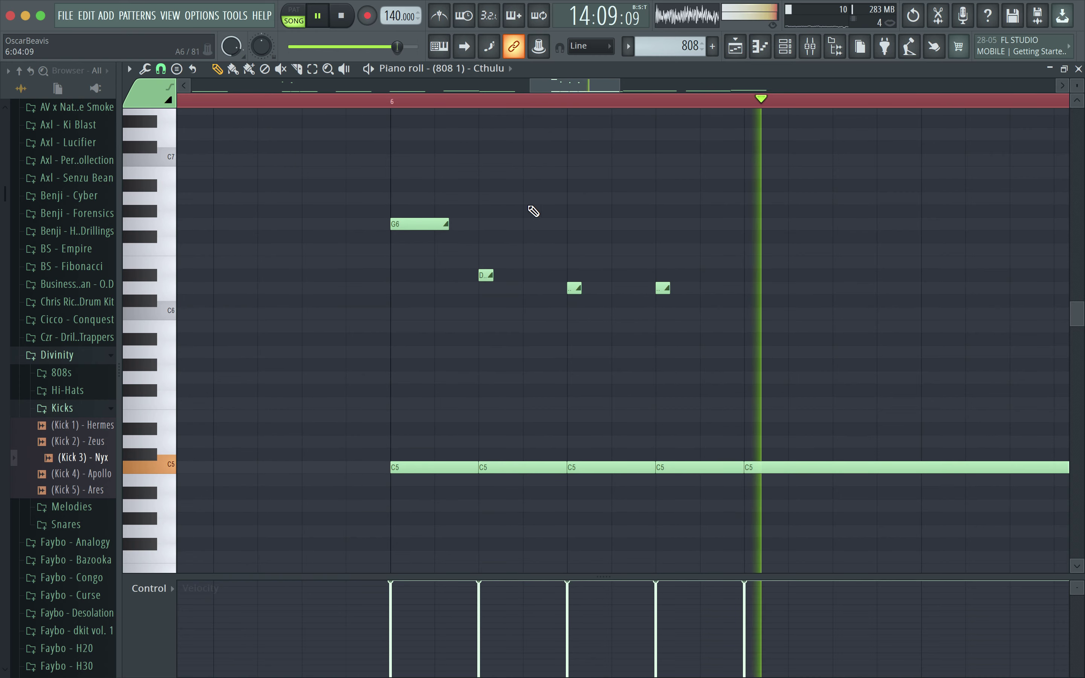
{"action": "scroll", "coordinate": [400, 231], "scroll_direction": "up", "scroll_amount": 1}
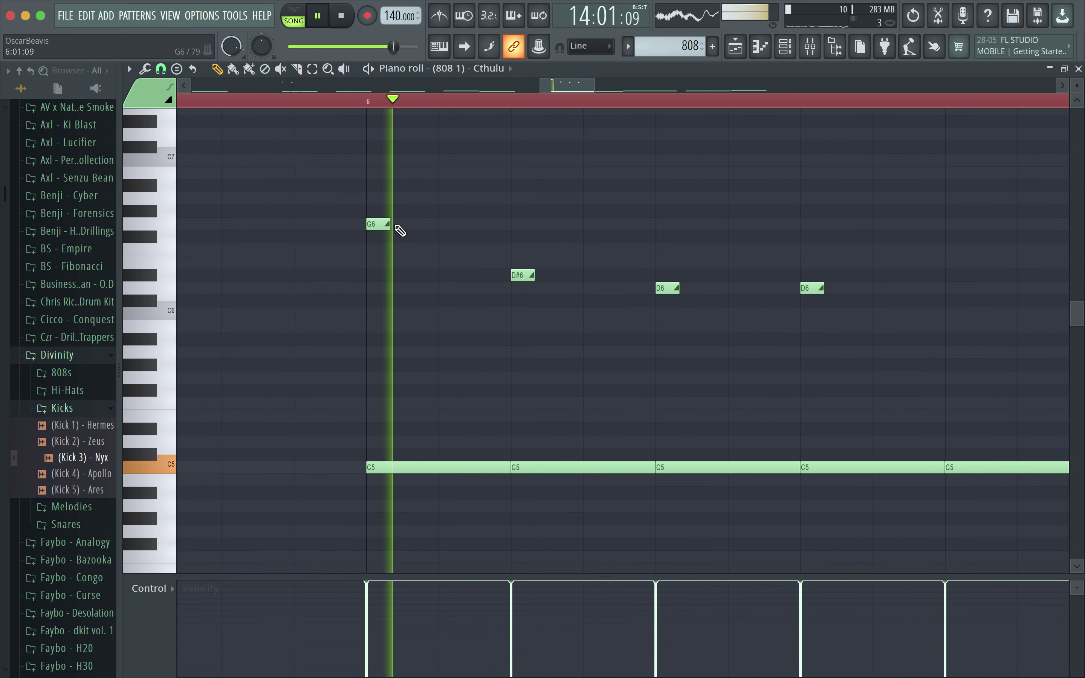
{"action": "left_click_drag", "start_coordinate": [389, 226], "coordinate": [419, 227]}
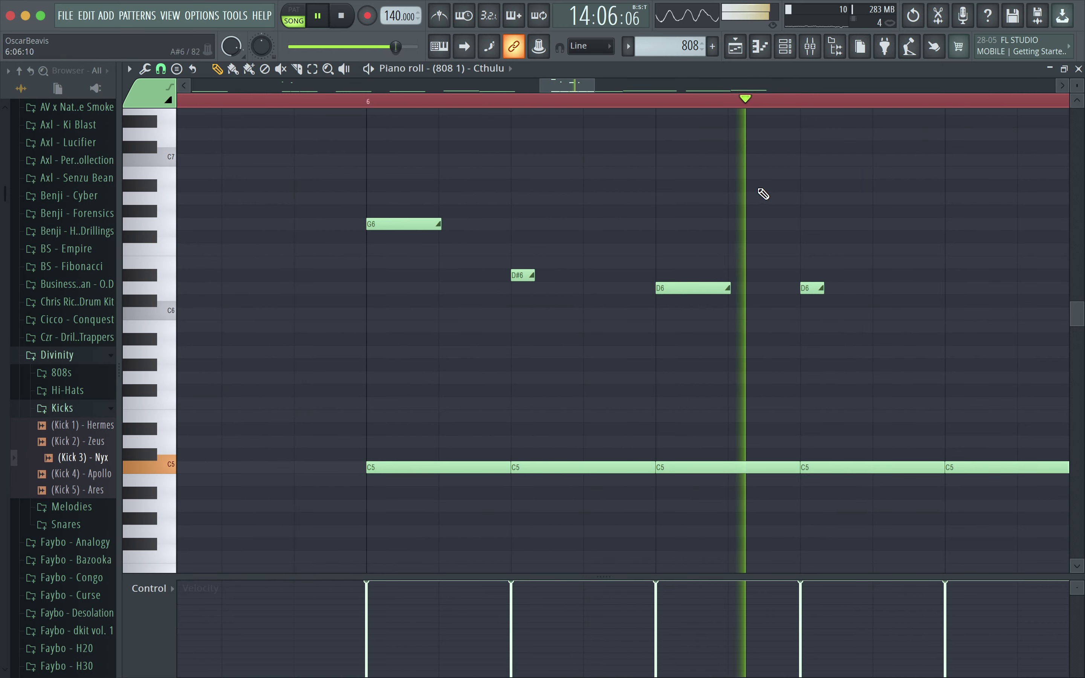
Step: Raise the first C#5 of bar 7 to D5, shorten it to six steps, and add another six-step D5 at step 7
{"action": "scroll", "coordinate": [781, 290], "scroll_direction": "down", "scroll_amount": 6}
{"action": "scroll", "coordinate": [659, 269], "scroll_direction": "up", "scroll_amount": 4}
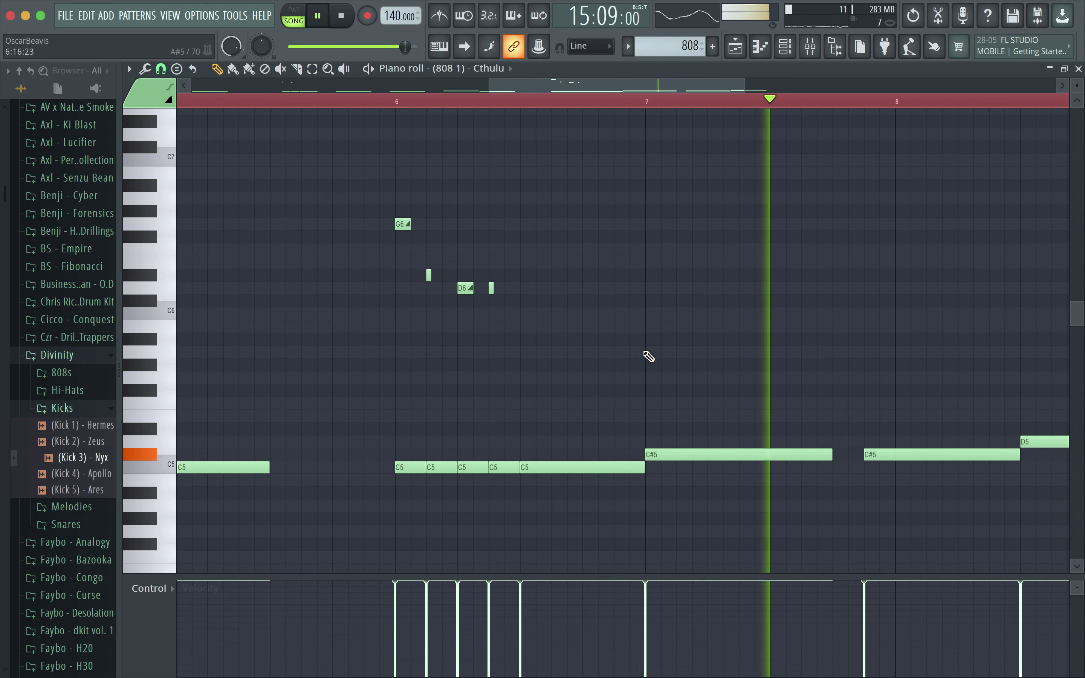
{"action": "left_click", "coordinate": [648, 102]}
{"action": "scroll", "coordinate": [818, 301], "scroll_direction": "down", "scroll_amount": 5}
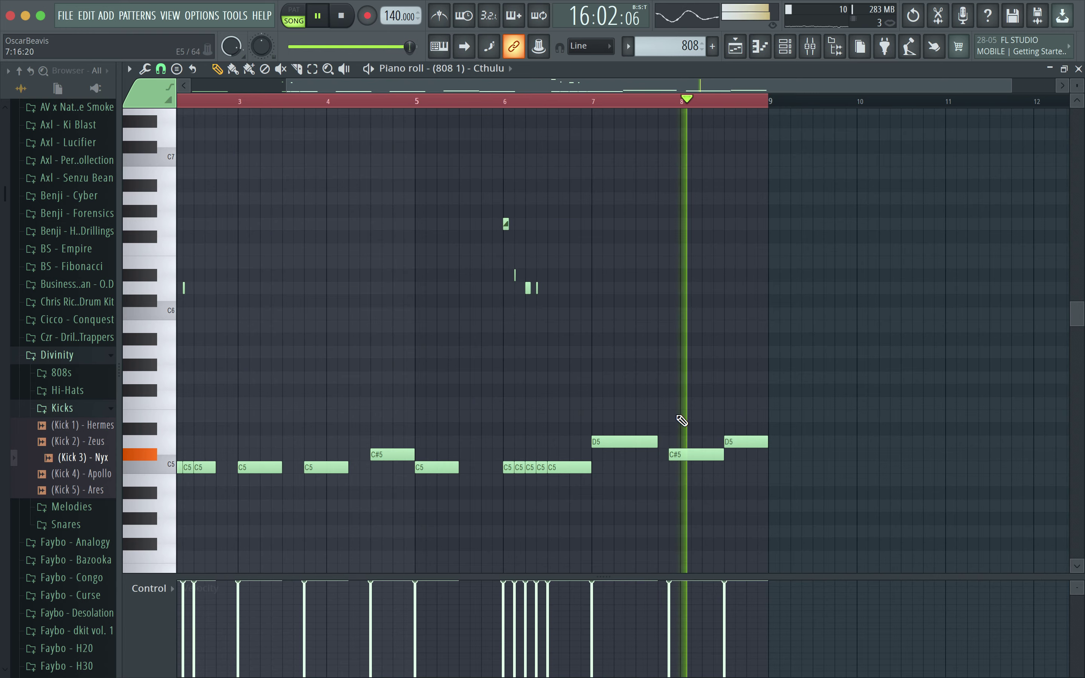
{"action": "left_click_drag", "start_coordinate": [658, 442], "coordinate": [635, 441]}
{"action": "key", "text": "space"}
{"action": "left_click", "coordinate": [662, 444]}
Step: Make the C#5 near the end of bar 7 start at step 13 with a twelve-step length
{"action": "key", "text": "space"}
{"action": "left_click_drag", "start_coordinate": [672, 455], "coordinate": [723, 455]}
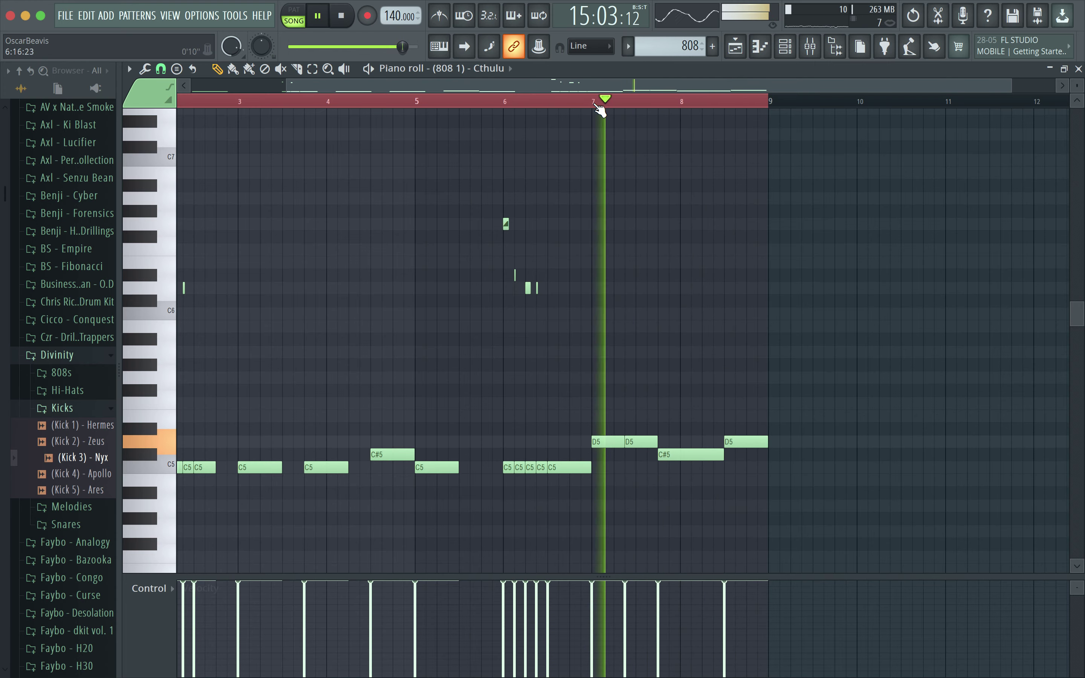
{"action": "scroll", "coordinate": [760, 368], "scroll_direction": "up", "scroll_amount": 2}
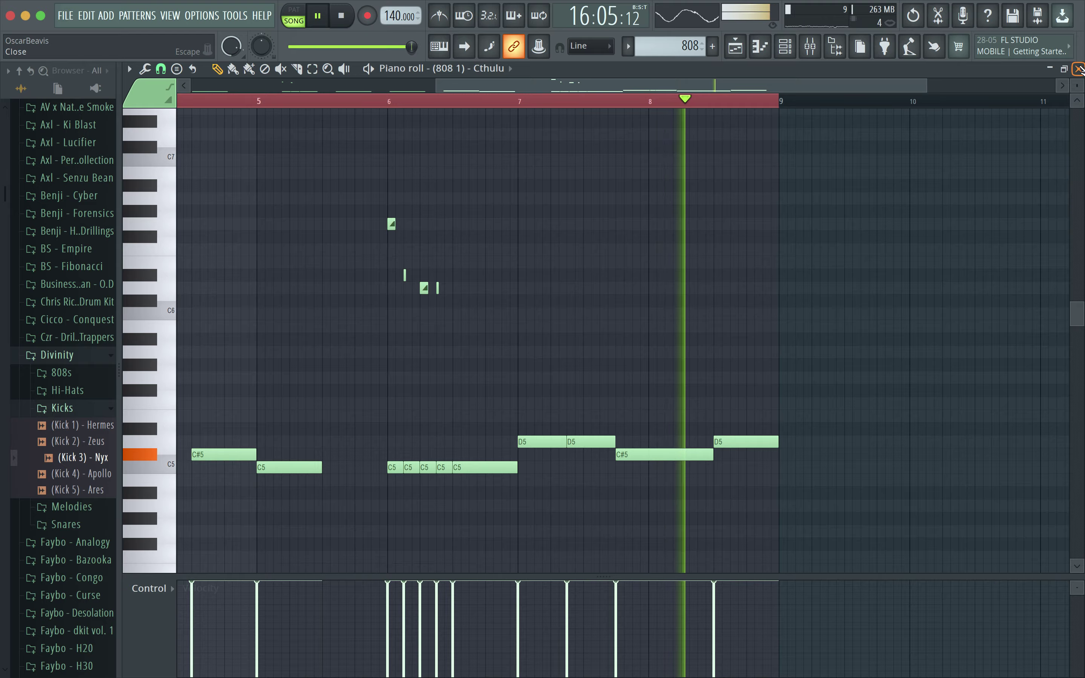
Step: Reopen the 808 pattern's piano roll from the playlist and raise the C#5 at step 13 of bar 7 to F5
{"action": "left_click", "coordinate": [1078, 68]}
{"action": "double_click", "coordinate": [659, 249]}
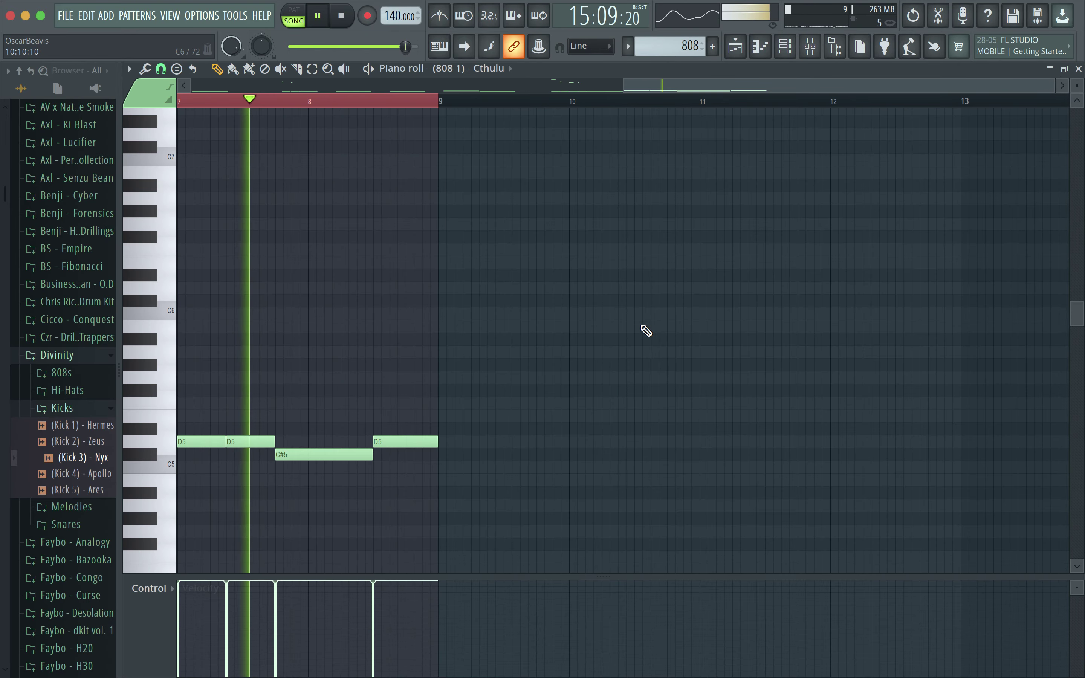
{"action": "left_click_drag", "start_coordinate": [298, 451], "coordinate": [296, 400]}
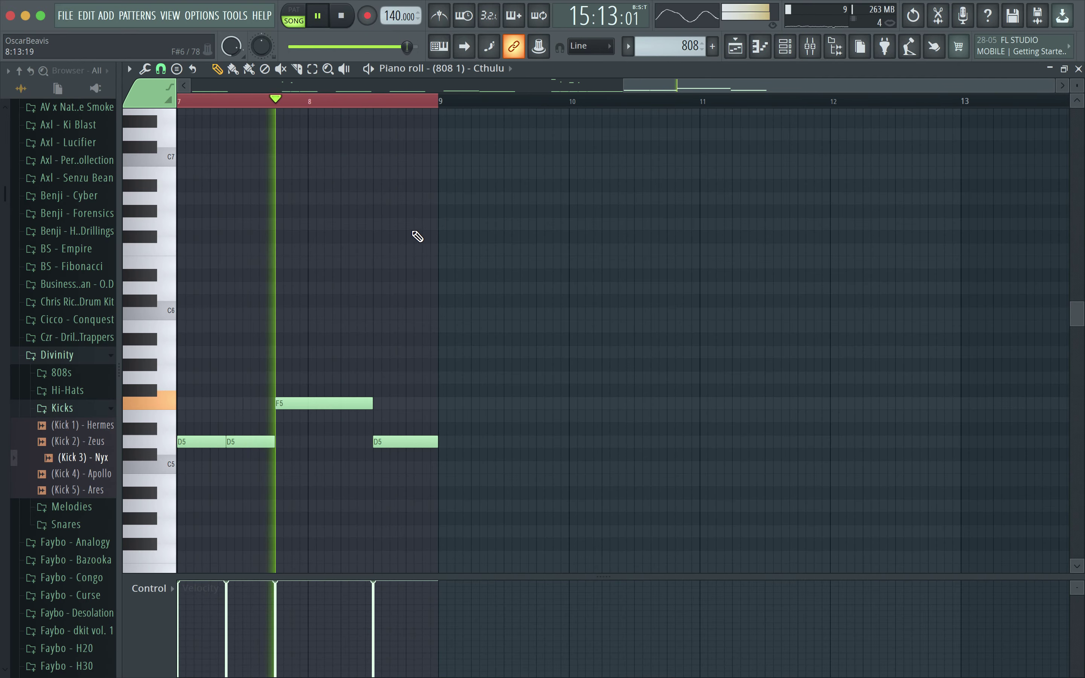
Step: Raise both six-step D5 notes of bar 7 in the 808 to D#5 and lower the F5 at step 13 to D5
{"action": "scroll", "coordinate": [375, 235], "scroll_direction": "down", "scroll_amount": 3}
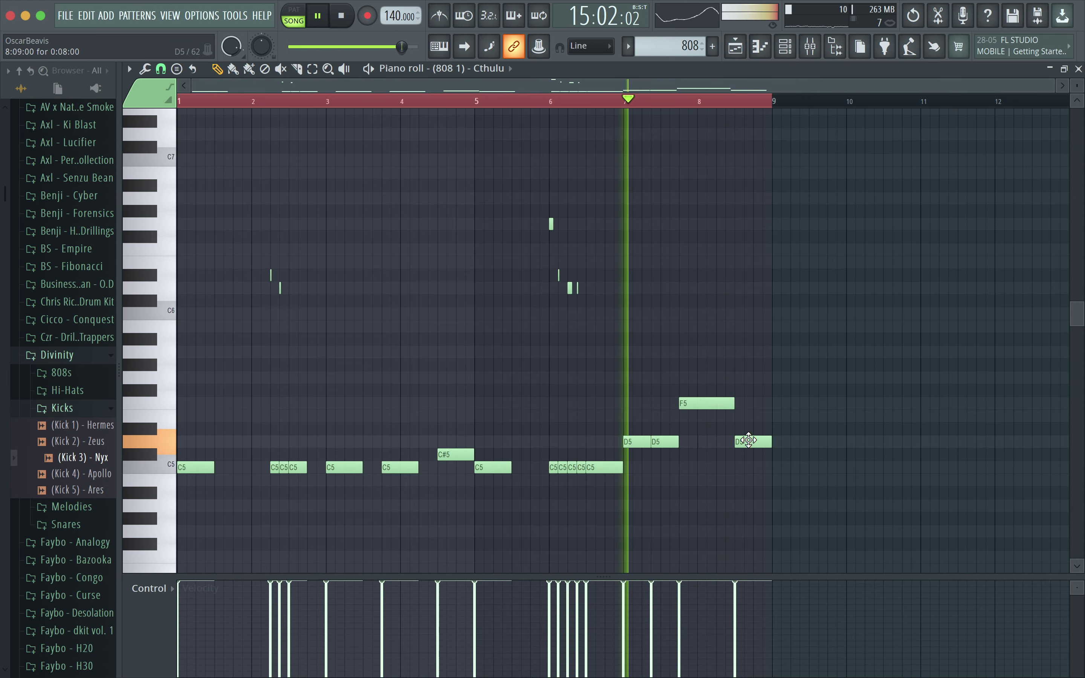
{"action": "left_click_drag", "start_coordinate": [707, 403], "coordinate": [707, 418]}
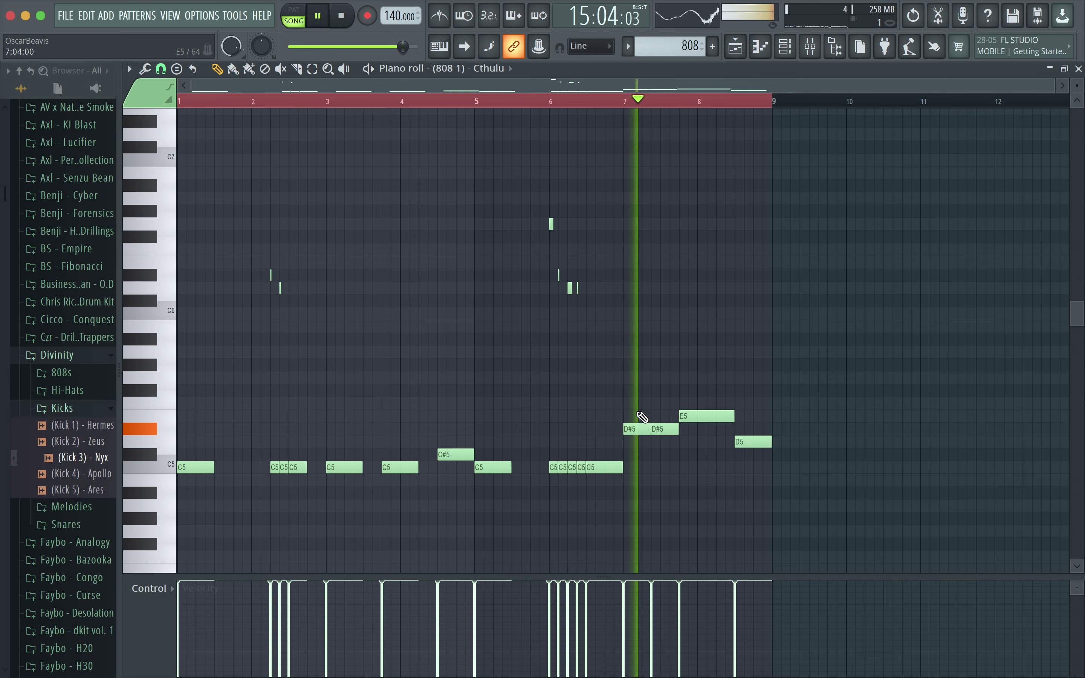
{"action": "key", "text": "space"}
{"action": "mouse_move", "coordinate": [708, 417]}
{"action": "left_mouse_down"}
{"action": "mouse_move", "coordinate": [717, 453]}
{"action": "mouse_move", "coordinate": [707, 441]}
{"action": "left_mouse_up"}
{"action": "key", "text": "space"}
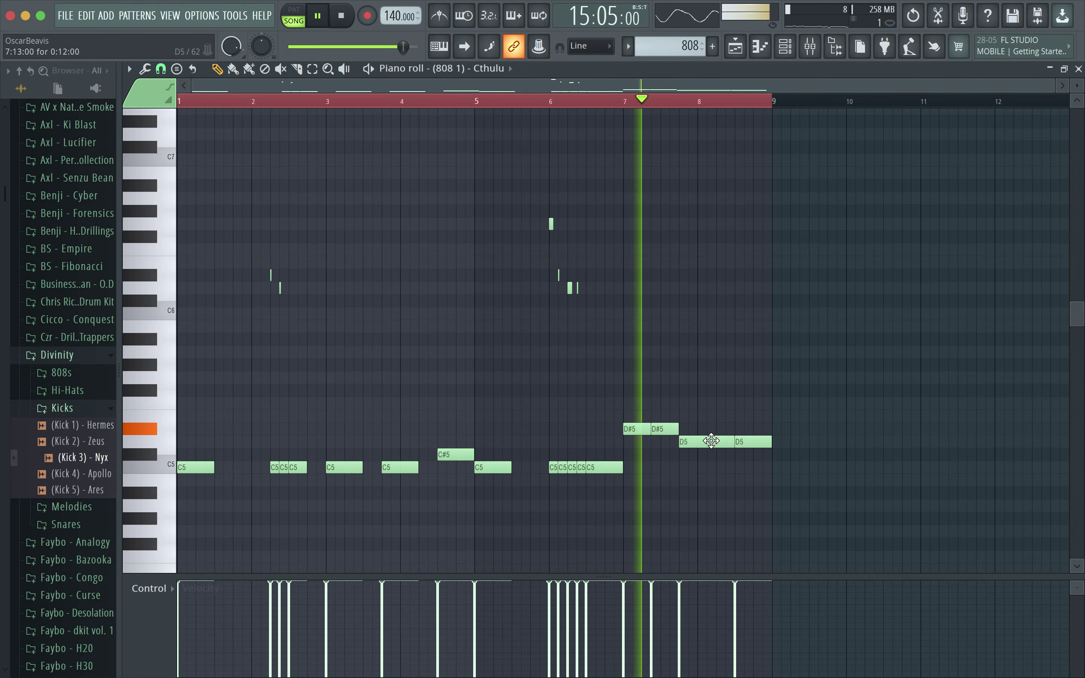
{"action": "left_click", "coordinate": [1078, 68]}
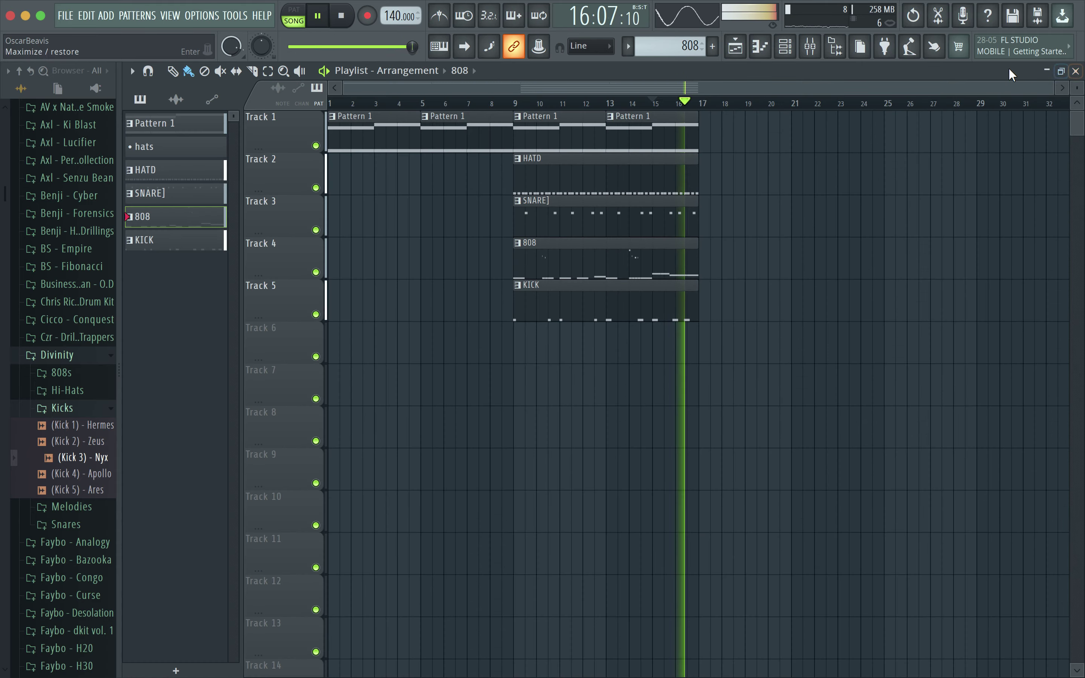
Step: In the snare pattern, replace the hits there with two six-step A#4 hits at step 13 of bar 7 and step 3 of bar 8
{"action": "double_click", "coordinate": [669, 235]}
{"action": "scroll", "coordinate": [295, 284], "scroll_direction": "left", "scroll_amount": 4}
{"action": "right_click", "coordinate": [590, 493]}
{"action": "key", "text": "KP_Divide"}
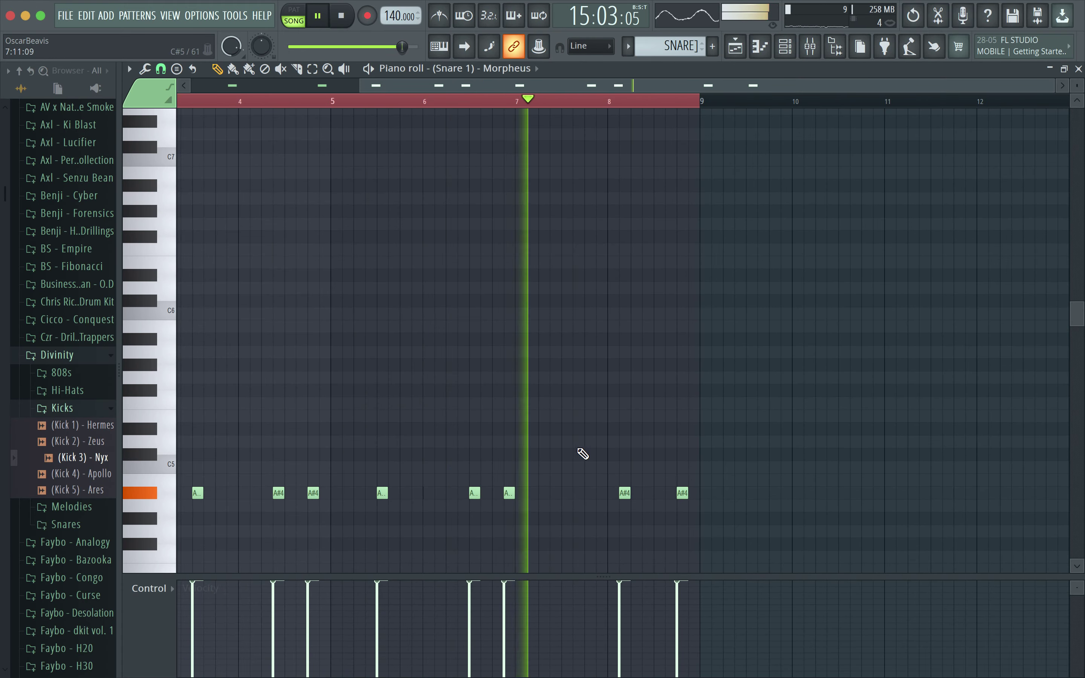
{"action": "left_click", "coordinate": [591, 493]}
{"action": "right_click", "coordinate": [626, 494]}
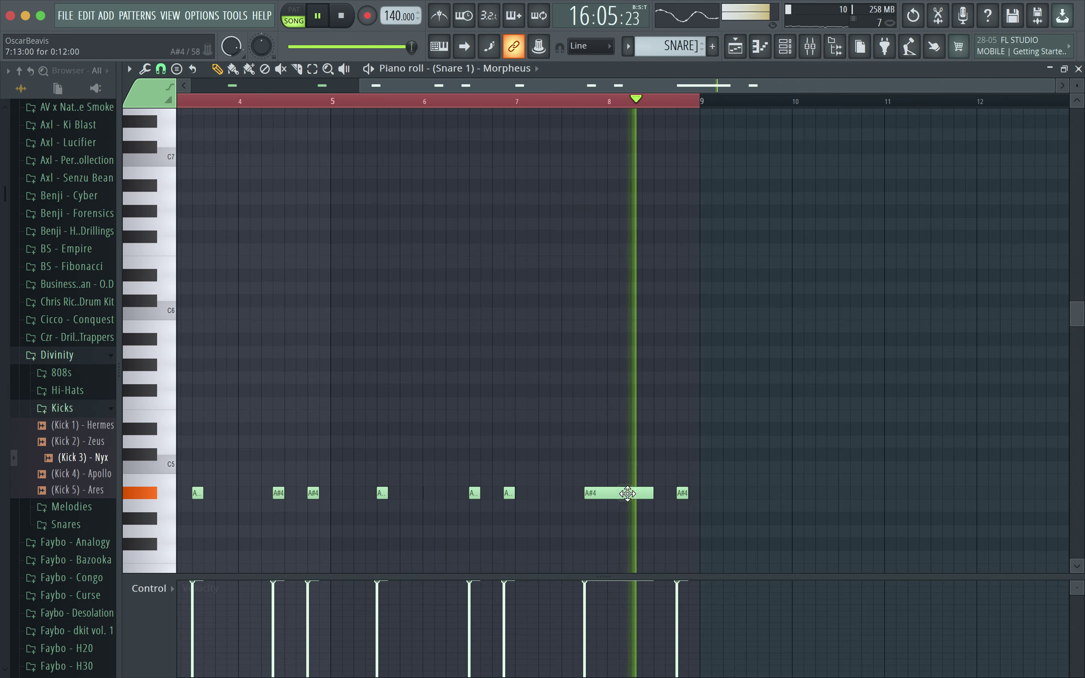
{"action": "left_click_drag", "start_coordinate": [653, 495], "coordinate": [609, 500]}
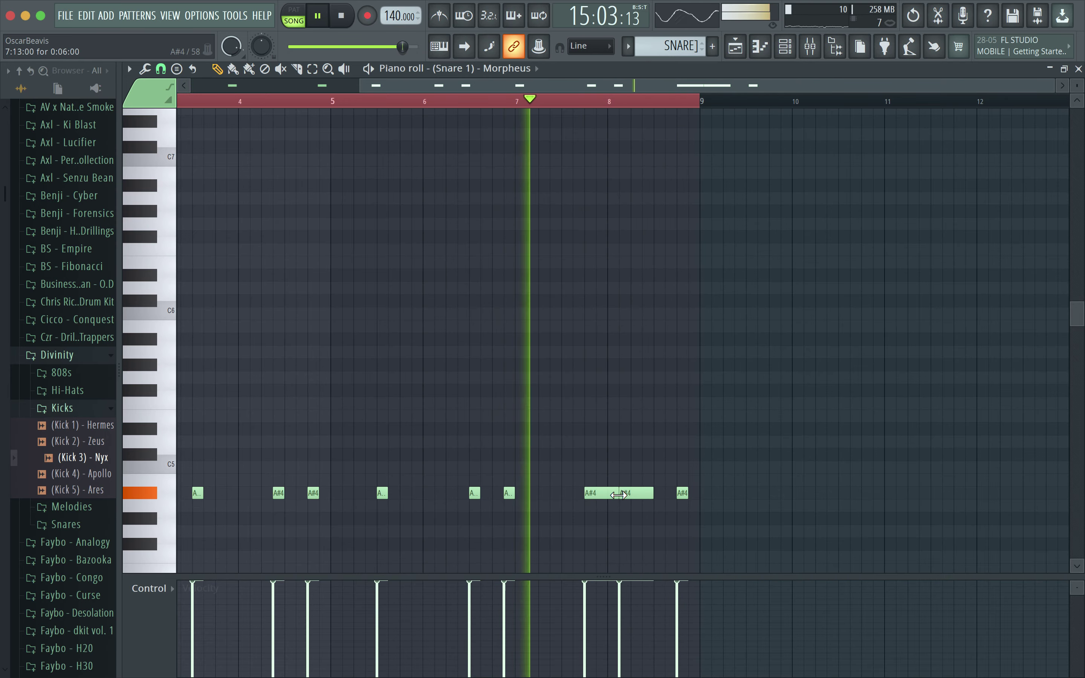
{"action": "left_click", "coordinate": [1078, 69]}
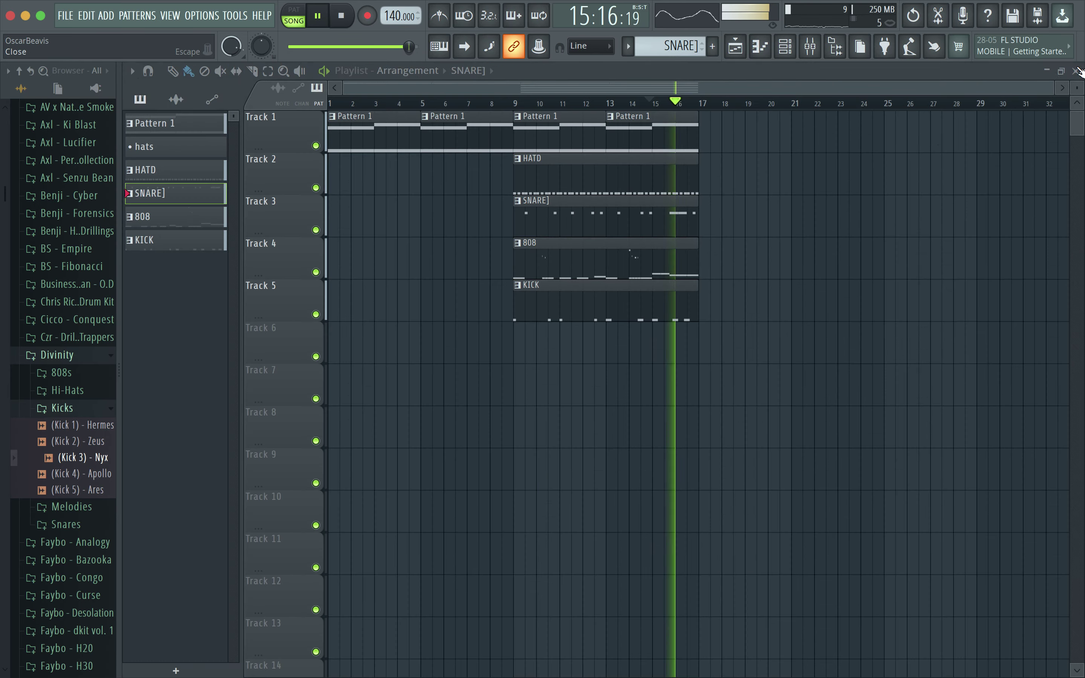
Step: In the kick pattern, delete the C5 around the start of bar 8 and add a six-step C5 at step 7 of bar 7
{"action": "double_click", "coordinate": [636, 320]}
{"action": "right_click", "coordinate": [362, 467]}
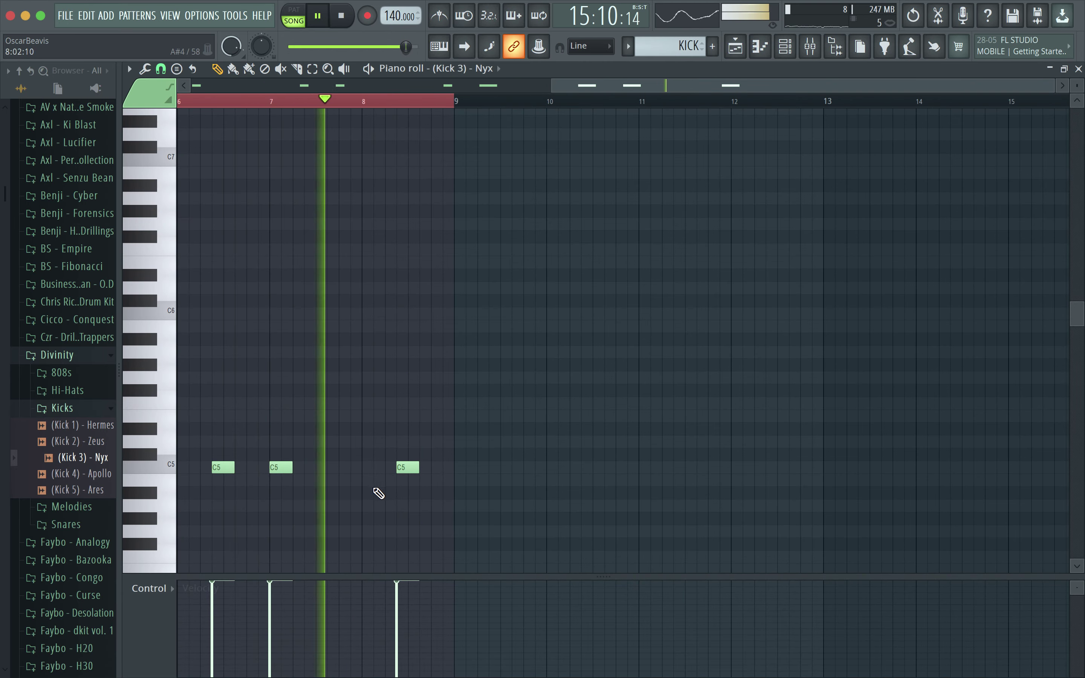
{"action": "key", "text": "space"}
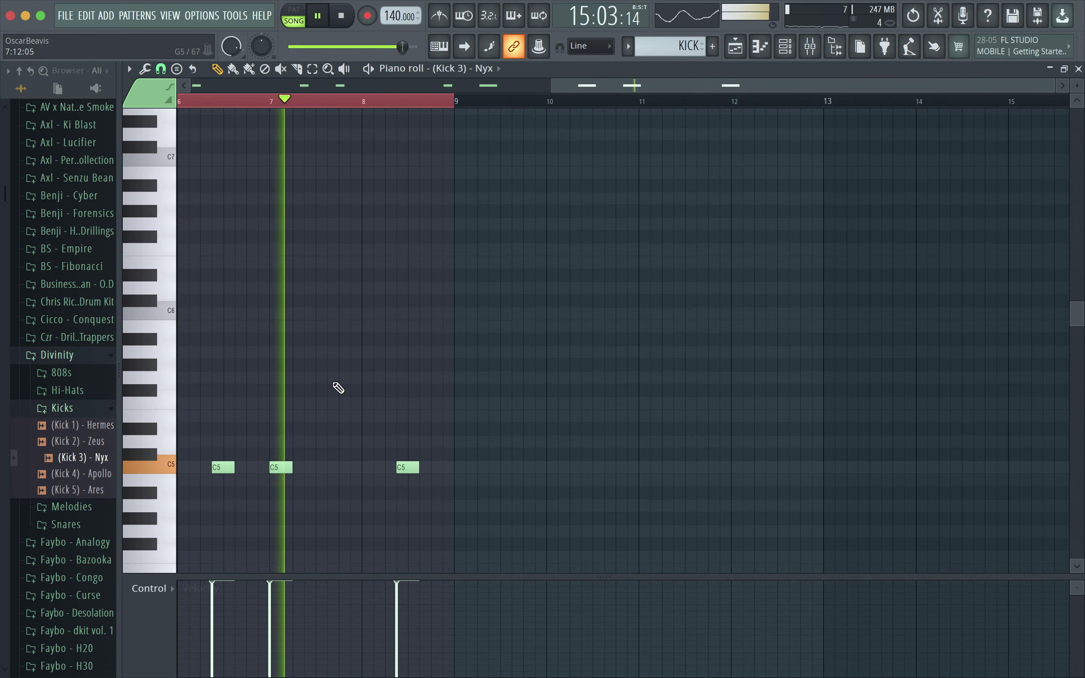
{"action": "left_click", "coordinate": [317, 468]}
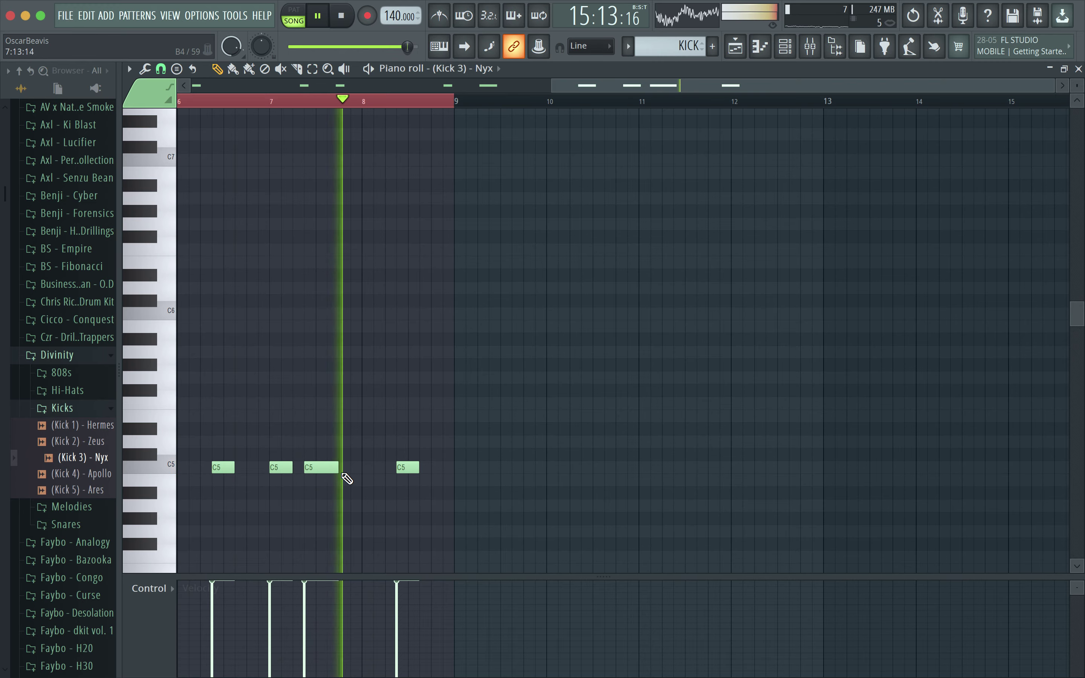
Step: Reopen the snare pattern, move bar 7's A#4 hit to step 11, and restart the arrangement from bar 9
{"action": "key", "text": "F9"}
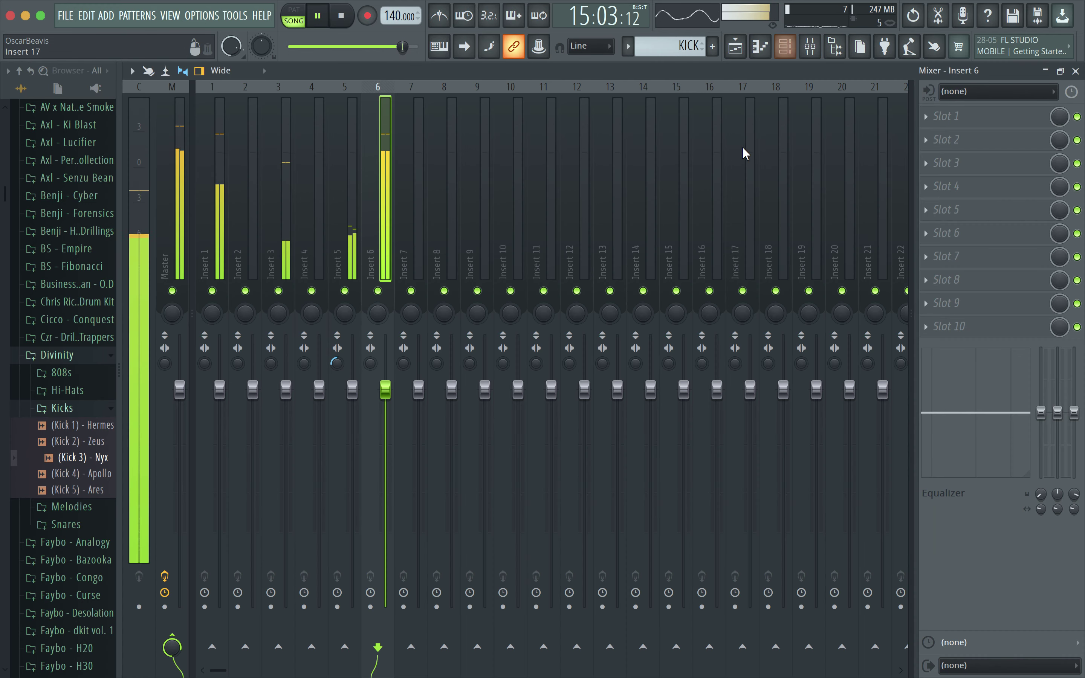
{"action": "left_click", "coordinate": [789, 47]}
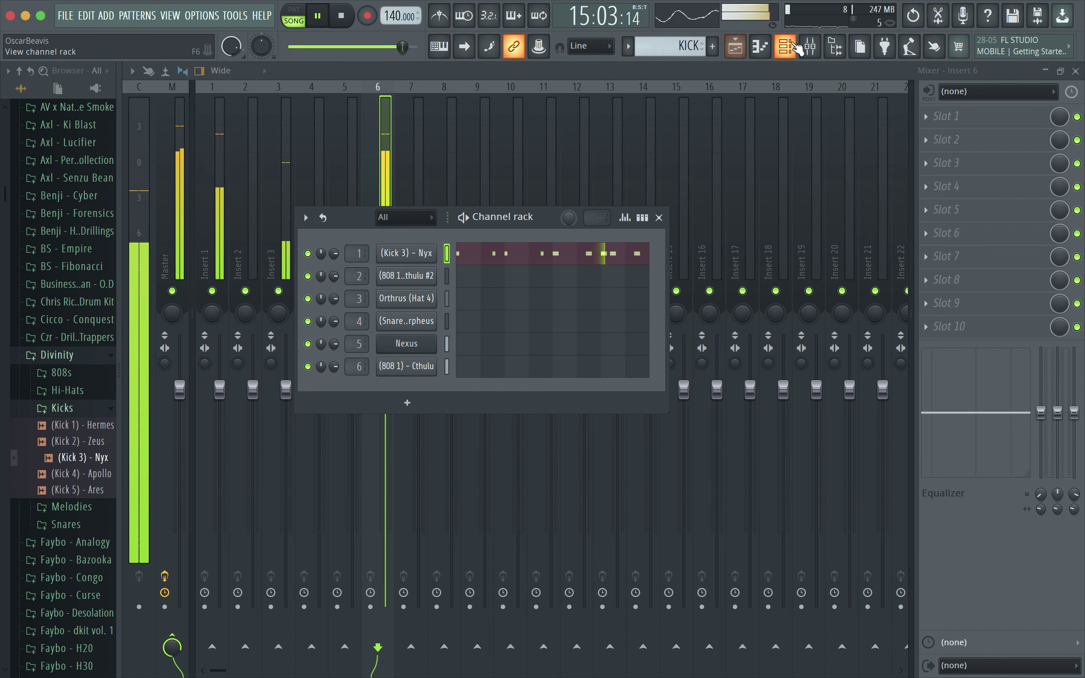
{"action": "left_click", "coordinate": [760, 47]}
{"action": "double_click", "coordinate": [668, 224]}
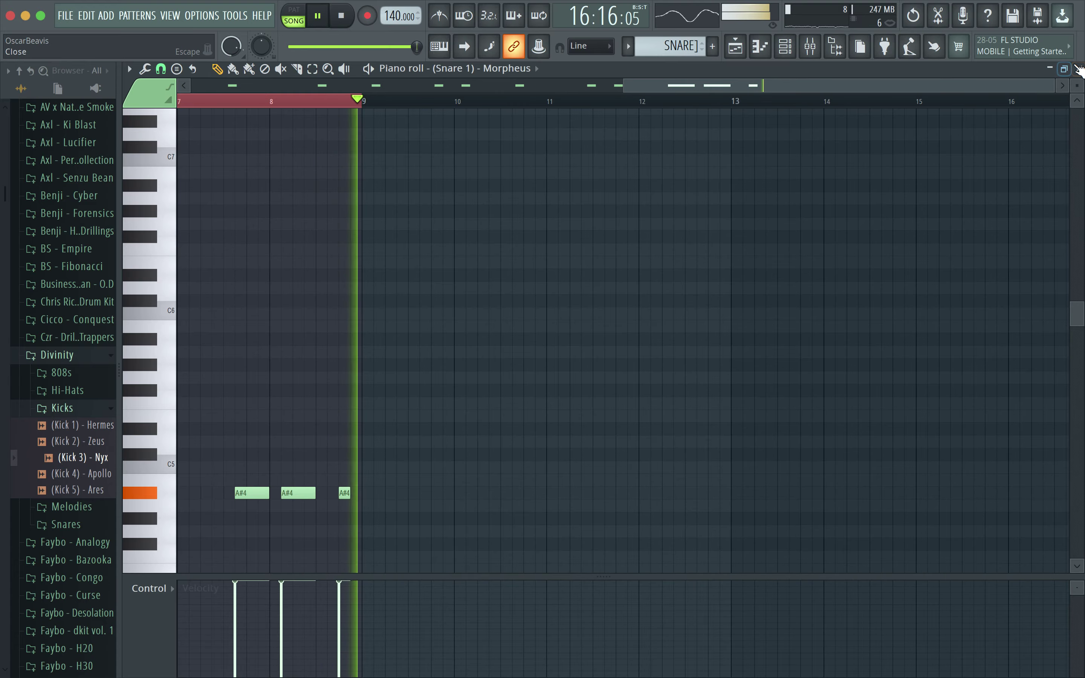
{"action": "key", "text": "F5"}
{"action": "left_click", "coordinate": [520, 106]}
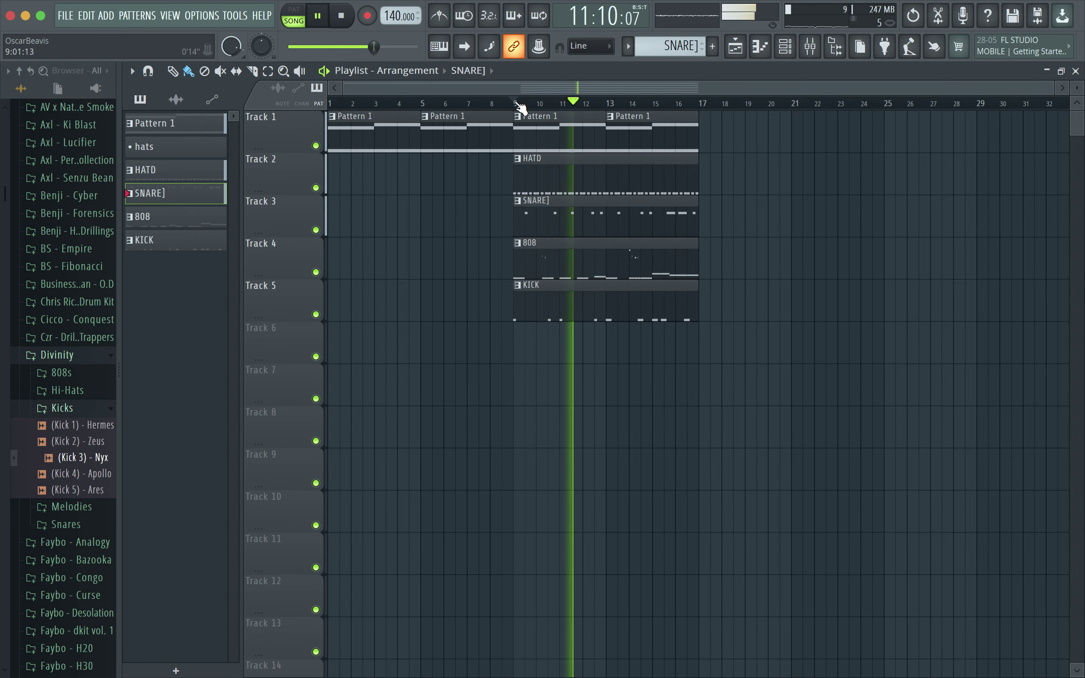
Step: In the 808 pattern, delete the C5 at step 13 of bar 3 and raise the C#5 at step 9 of bar 4 to D#5
{"action": "double_click", "coordinate": [566, 270]}
{"action": "scroll", "coordinate": [419, 305], "scroll_direction": "down", "scroll_amount": 3}
{"action": "right_click", "coordinate": [349, 469]}
{"action": "left_click", "coordinate": [342, 471]}
{"action": "right_click", "coordinate": [400, 471]}
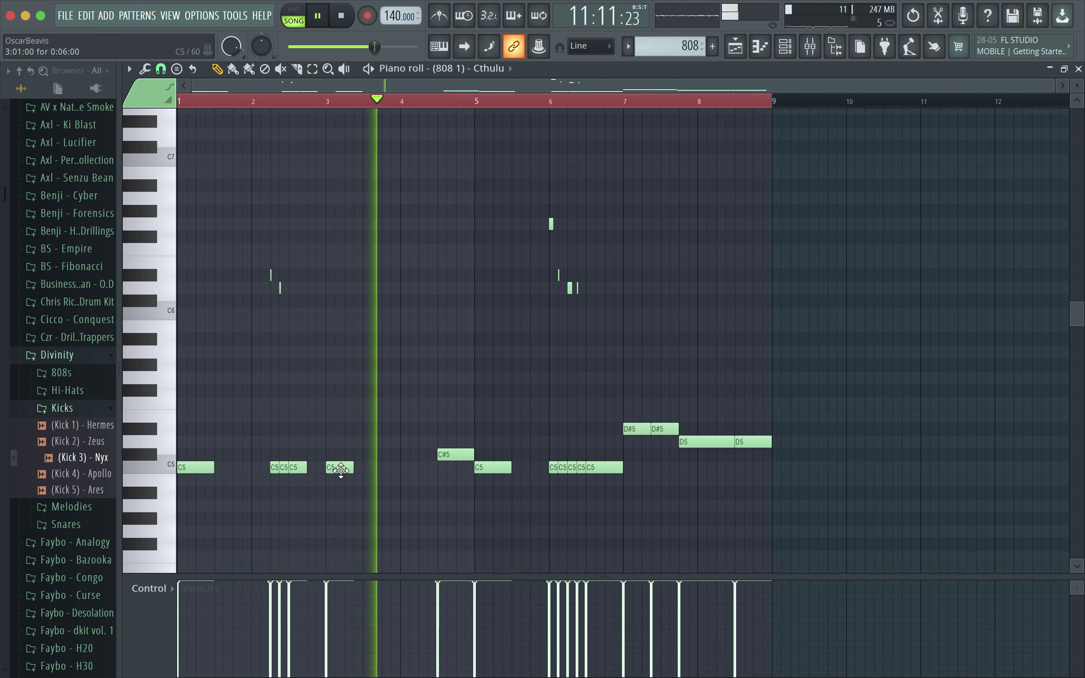
{"action": "key", "text": "space"}
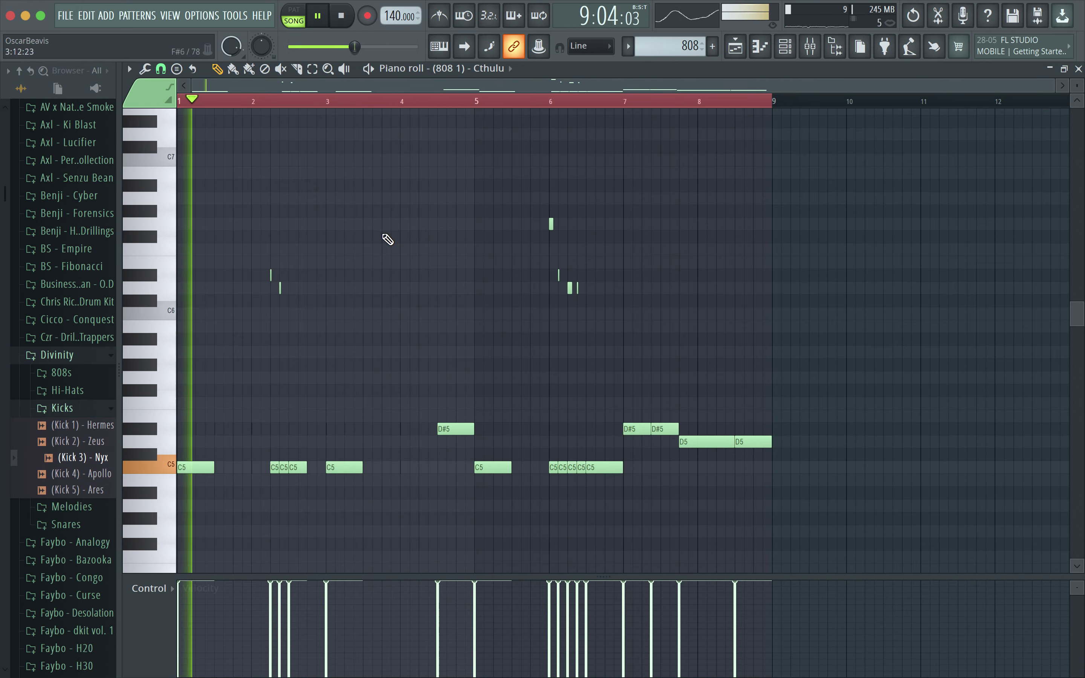
Step: Add a two-step G6 at step 1 of bar 4 and a two-step G#6 at step 3
{"action": "scroll", "coordinate": [382, 234], "scroll_direction": "up", "scroll_amount": 5}
{"action": "scroll", "coordinate": [383, 238], "scroll_direction": "down", "scroll_amount": 5}
{"action": "scroll", "coordinate": [465, 222], "scroll_direction": "up", "scroll_amount": 2}
{"action": "scroll", "coordinate": [470, 228], "scroll_direction": "up", "scroll_amount": 3}
{"action": "scroll", "coordinate": [387, 232], "scroll_direction": "down", "scroll_amount": 5}
{"action": "scroll", "coordinate": [353, 235], "scroll_direction": "up", "scroll_amount": 3}
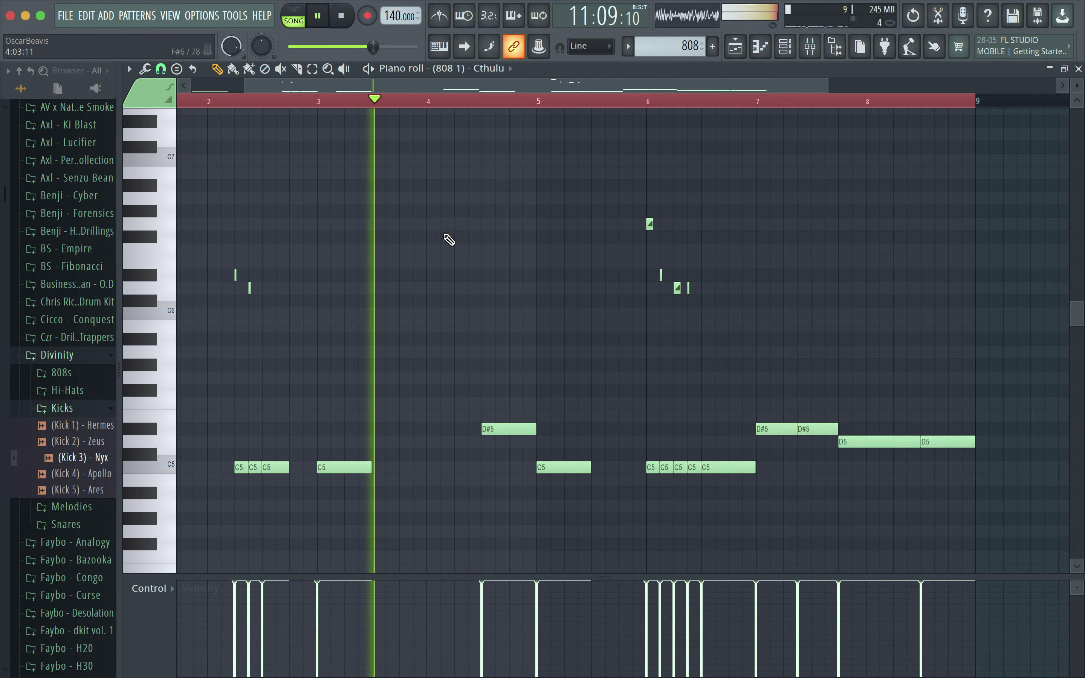
{"action": "left_click", "coordinate": [437, 223]}
{"action": "key", "text": "space"}
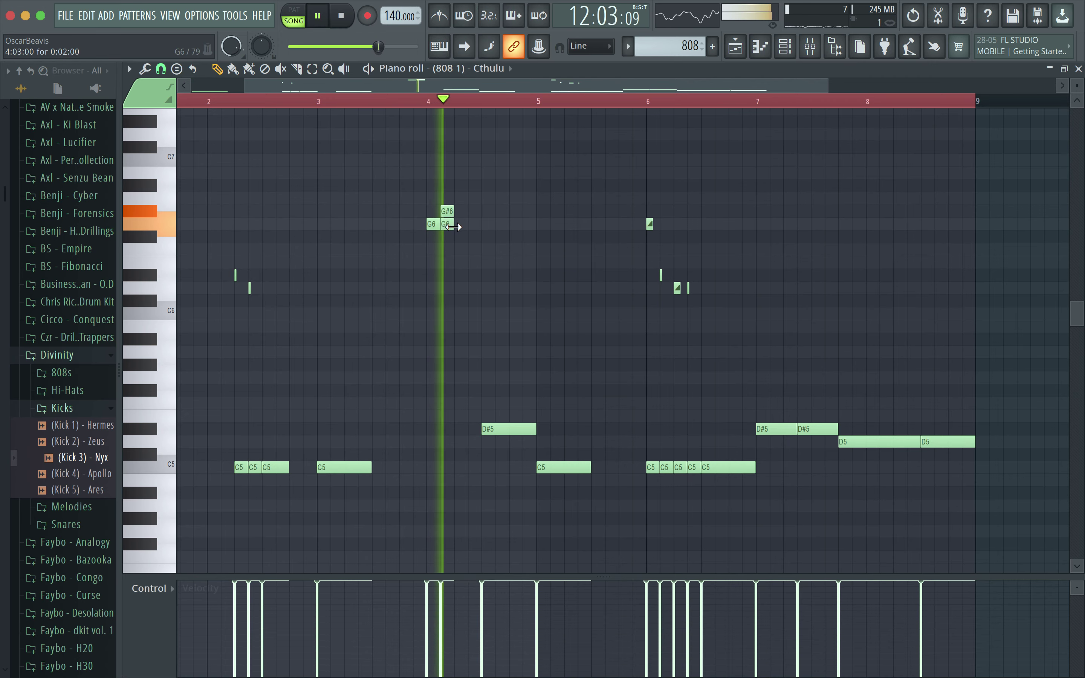
Step: Move the extra G6 in bar 4 to step 5 and add a two-step F6 at step 7
{"action": "left_click_drag", "start_coordinate": [450, 229], "coordinate": [462, 228]}
{"action": "key", "text": "space"}
{"action": "left_click", "coordinate": [473, 247]}
{"action": "key", "text": "space"}
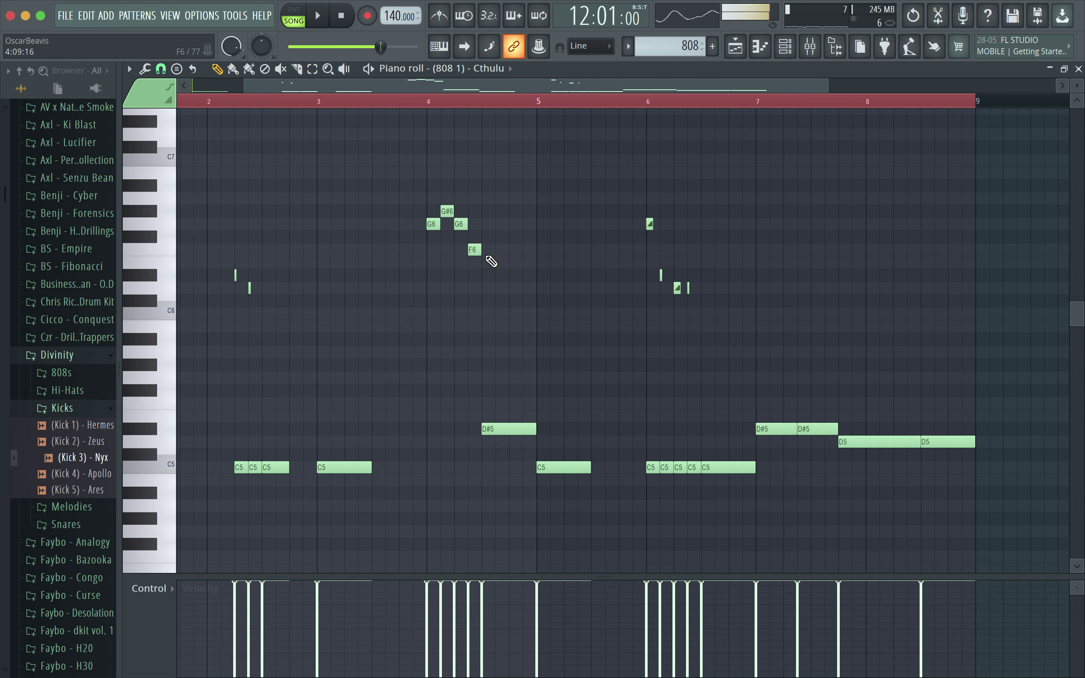
Step: Lower the F6 at step 7 of bar 4 to D6
{"action": "key", "text": "space"}
{"action": "scroll", "coordinate": [471, 240], "scroll_direction": "up", "scroll_amount": 2}
{"action": "key", "text": "space"}
{"action": "scroll", "coordinate": [519, 161], "scroll_direction": "up", "scroll_amount": 2}
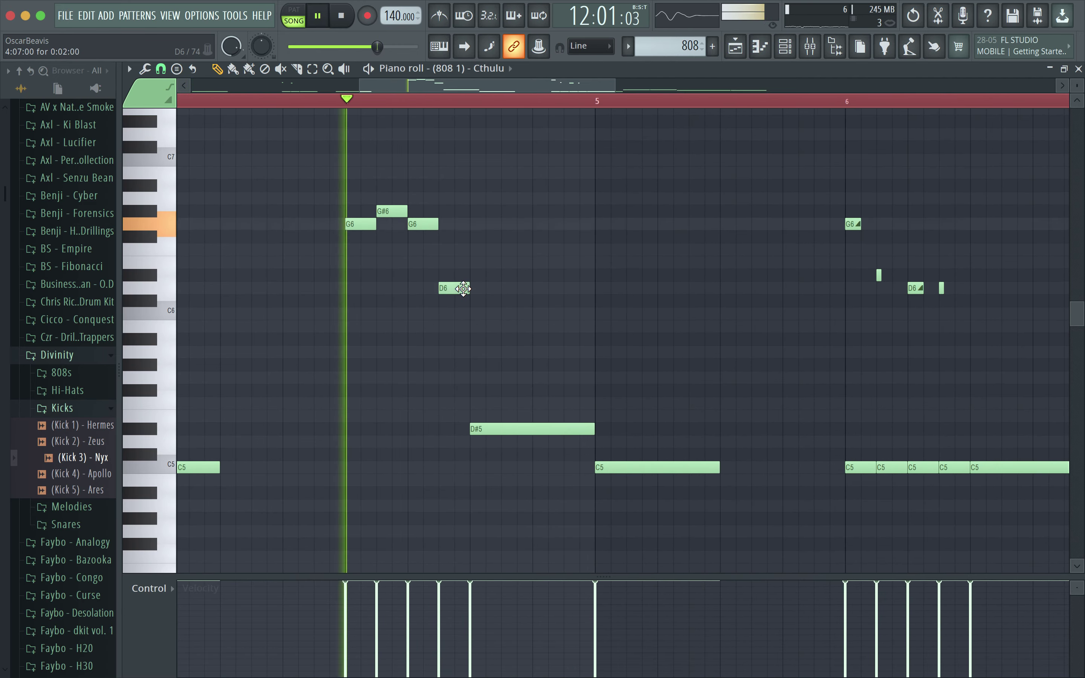
{"action": "scroll", "coordinate": [527, 213], "scroll_direction": "down", "scroll_amount": 2}
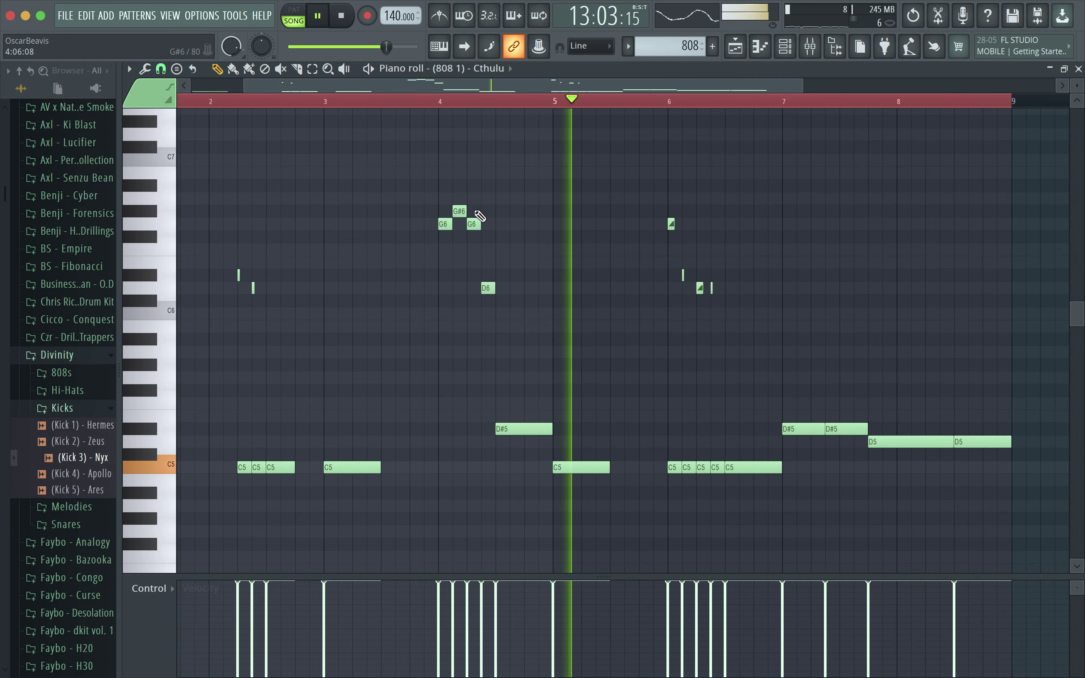
Step: Shorten bar 4's G6, G#6, G6 and D6 notes to one step each
{"action": "scroll", "coordinate": [476, 212], "scroll_direction": "up", "scroll_amount": 3}
{"action": "key", "text": "space"}
{"action": "key", "text": "space"}
{"action": "scroll", "coordinate": [503, 201], "scroll_direction": "down", "scroll_amount": 10}
{"action": "scroll", "coordinate": [502, 201], "scroll_direction": "up", "scroll_amount": 12}
{"action": "scroll", "coordinate": [501, 200], "scroll_direction": "down", "scroll_amount": 4}
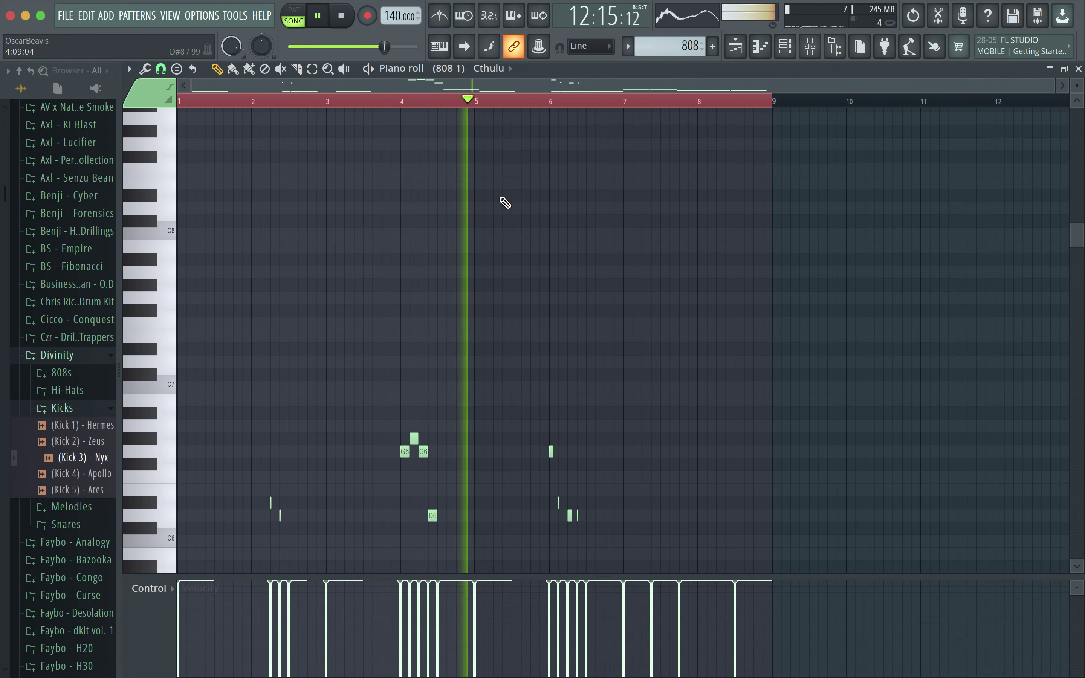
{"action": "scroll", "coordinate": [504, 202], "scroll_direction": "down", "scroll_amount": 8}
{"action": "scroll", "coordinate": [467, 203], "scroll_direction": "up", "scroll_amount": 3}
{"action": "scroll", "coordinate": [420, 207], "scroll_direction": "up", "scroll_amount": 4}
{"action": "key", "text": "space"}
{"action": "key", "text": "space"}
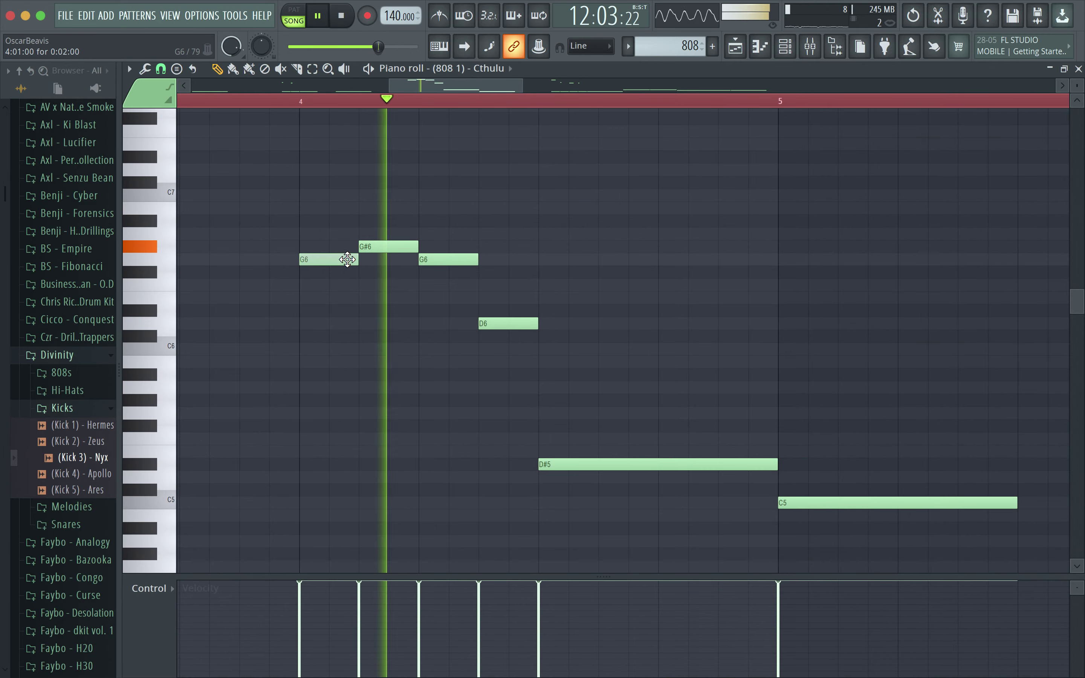
{"action": "key", "text": "space"}
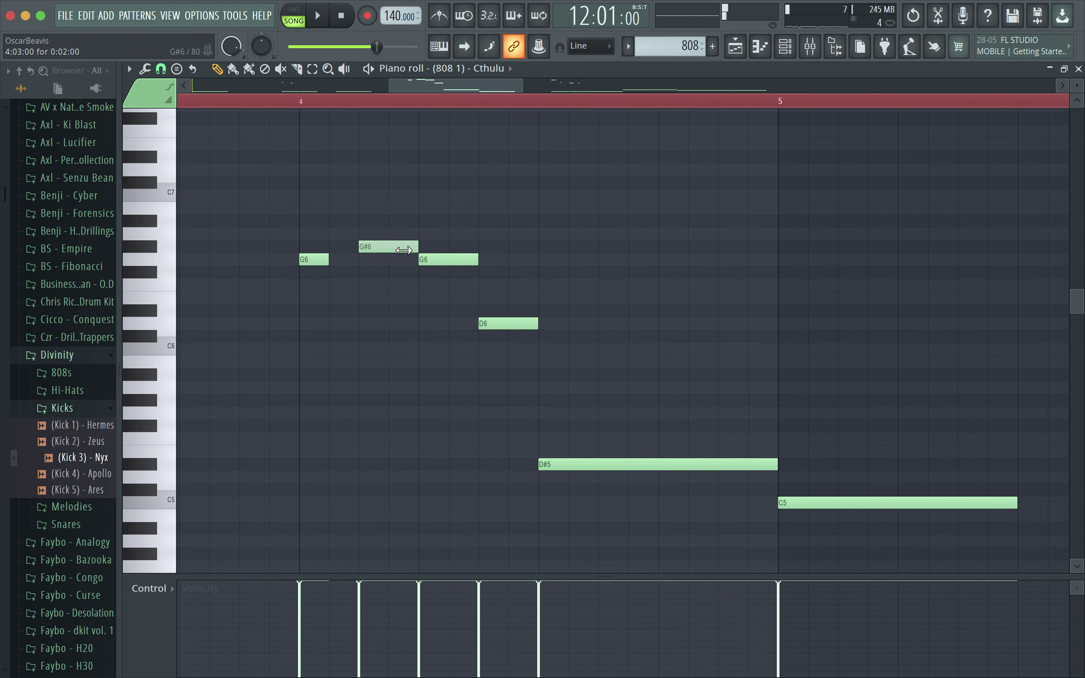
{"action": "left_click_drag", "start_coordinate": [477, 259], "coordinate": [461, 265]}
{"action": "left_click_drag", "start_coordinate": [534, 326], "coordinate": [509, 320]}
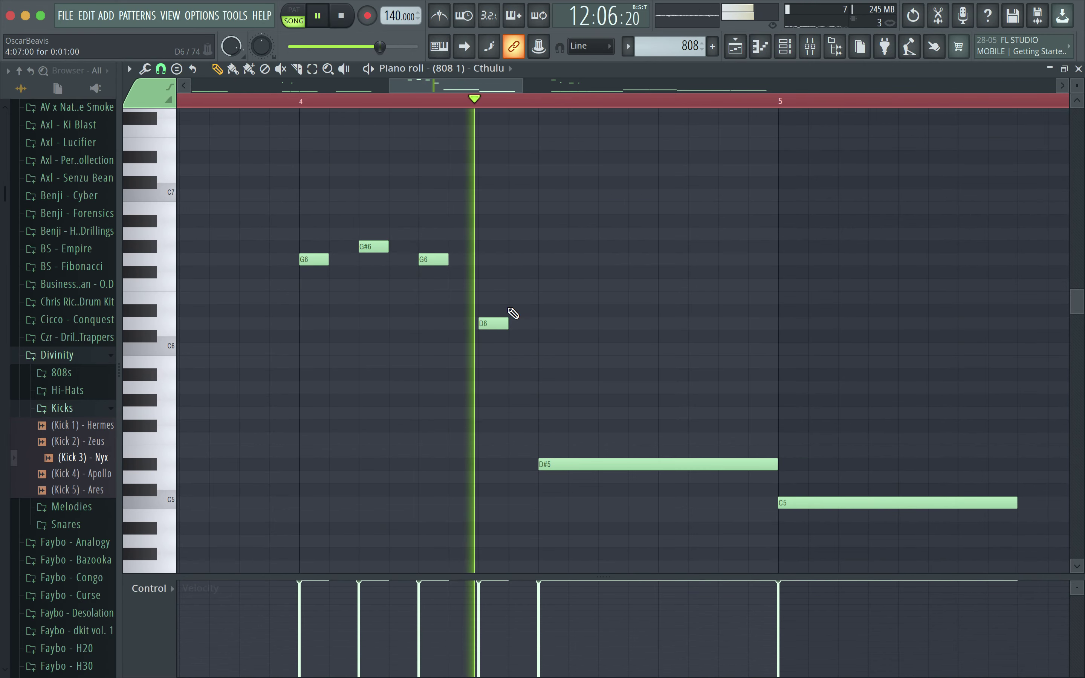
Step: Shorten bar 6's G6 slide and its first D6 slide to less than half a step each
{"action": "scroll", "coordinate": [562, 218], "scroll_direction": "down", "scroll_amount": 5}
{"action": "scroll", "coordinate": [560, 216], "scroll_direction": "up", "scroll_amount": 3}
{"action": "key", "text": "space"}
{"action": "scroll", "coordinate": [361, 197], "scroll_direction": "down", "scroll_amount": 10}
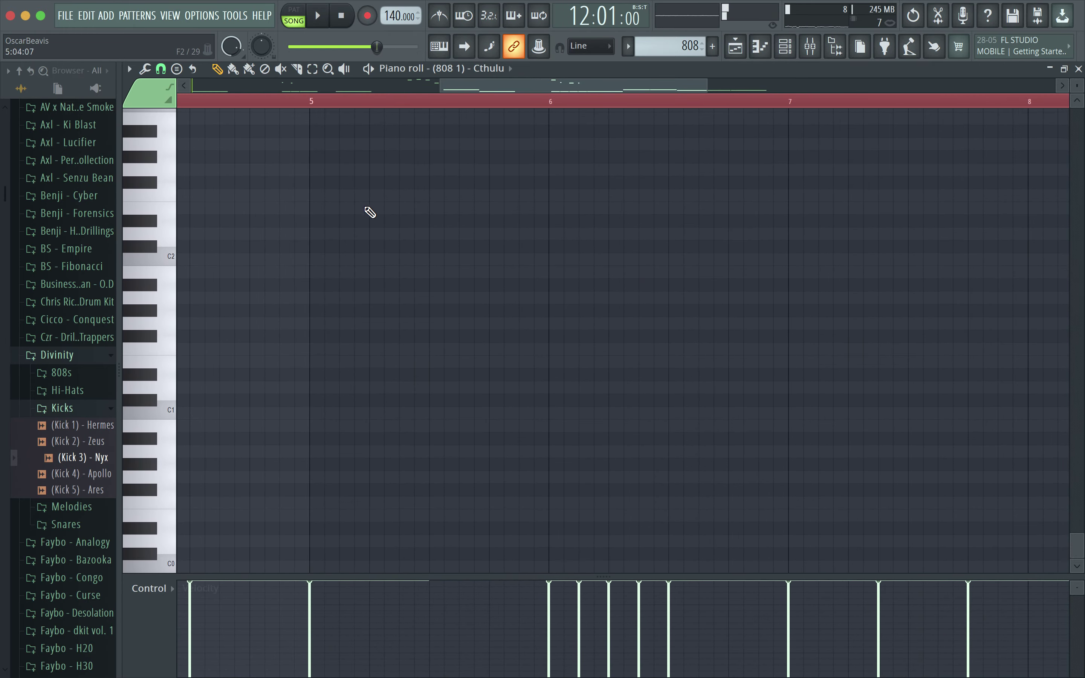
{"action": "key", "text": "space"}
{"action": "scroll", "coordinate": [389, 231], "scroll_direction": "down", "scroll_amount": 5}
{"action": "scroll", "coordinate": [389, 231], "scroll_direction": "up", "scroll_amount": 9}
{"action": "scroll", "coordinate": [416, 225], "scroll_direction": "up", "scroll_amount": 8}
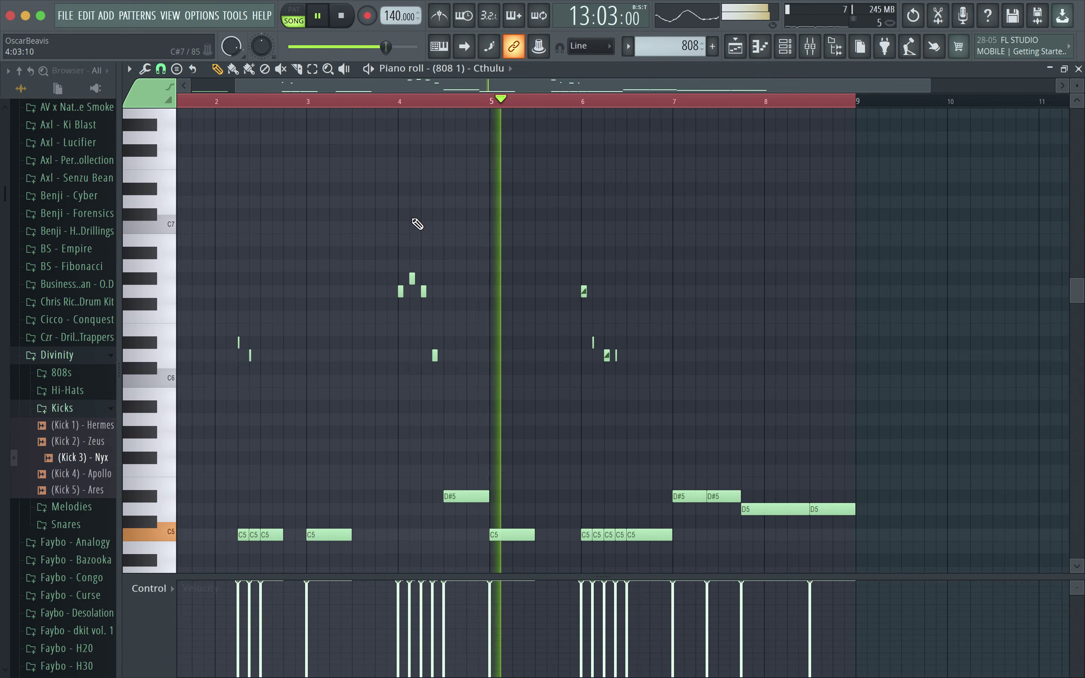
{"action": "left_click_drag", "start_coordinate": [568, 86], "coordinate": [700, 92]}
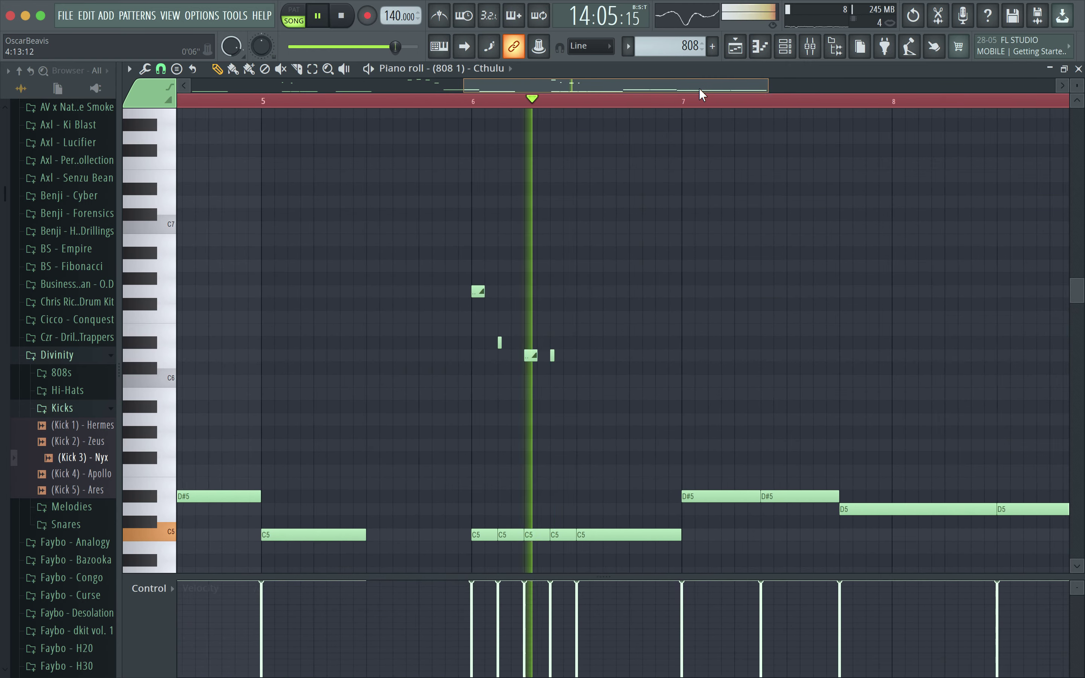
{"action": "key", "text": "space"}
{"action": "key", "text": "space"}
{"action": "scroll", "coordinate": [474, 362], "scroll_direction": "up", "scroll_amount": 5}
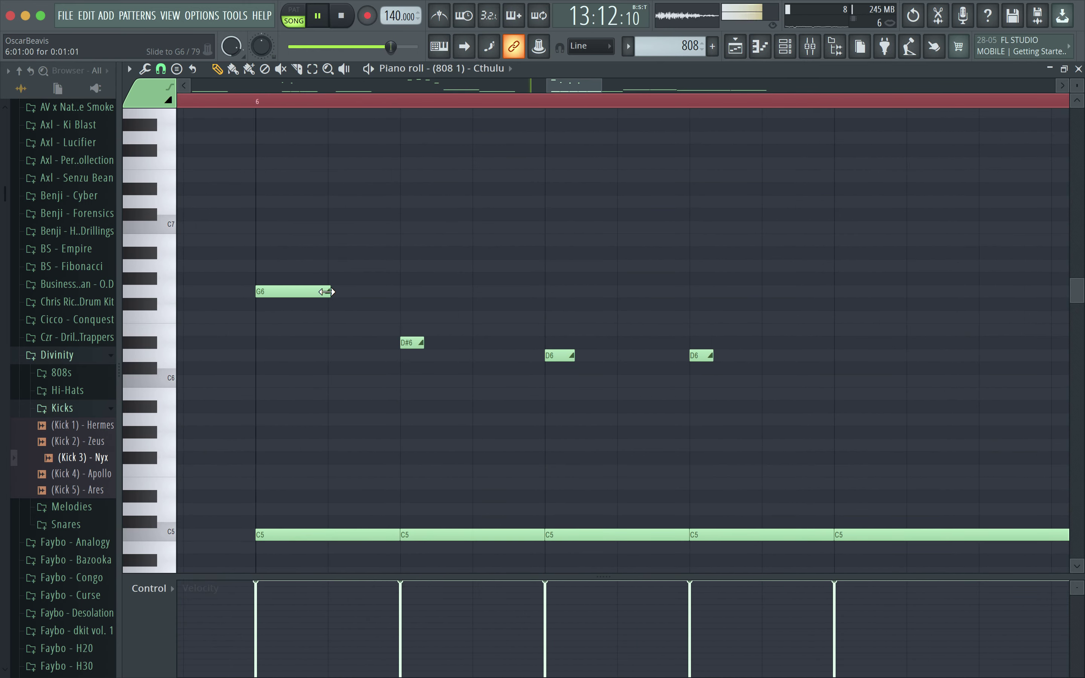
{"action": "scroll", "coordinate": [671, 274], "scroll_direction": "down", "scroll_amount": 6}
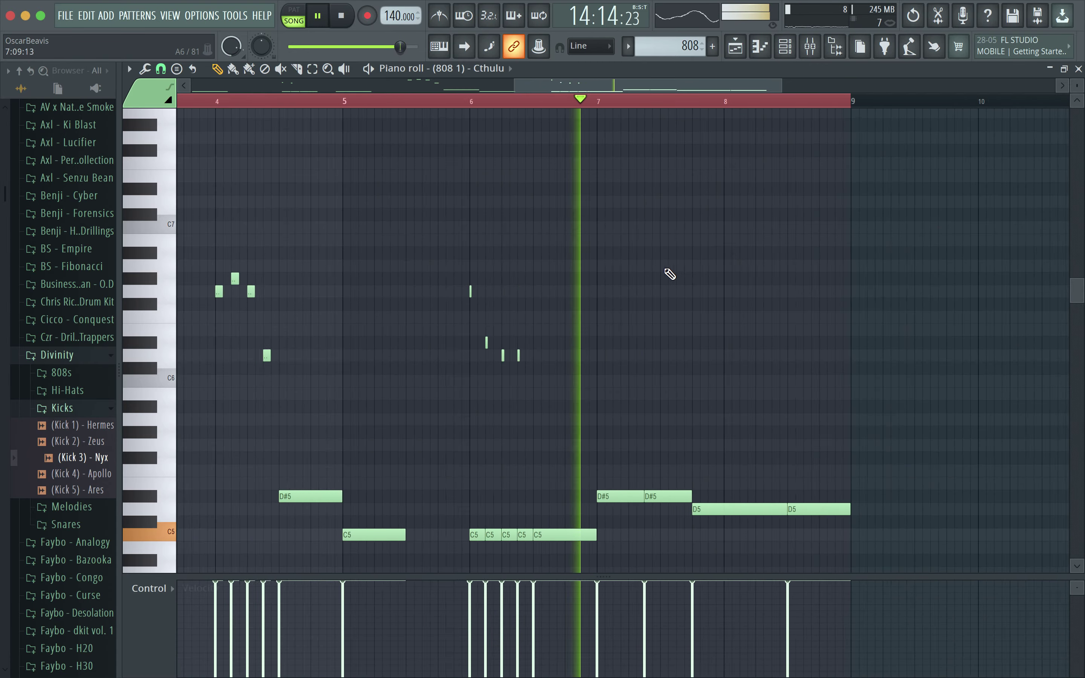
Step: Replace the D#5 and D5 notes of bars 7 and 8 with an eight-step C5 at step 1 of bar 7
{"action": "scroll", "coordinate": [720, 319], "scroll_direction": "up", "scroll_amount": 4}
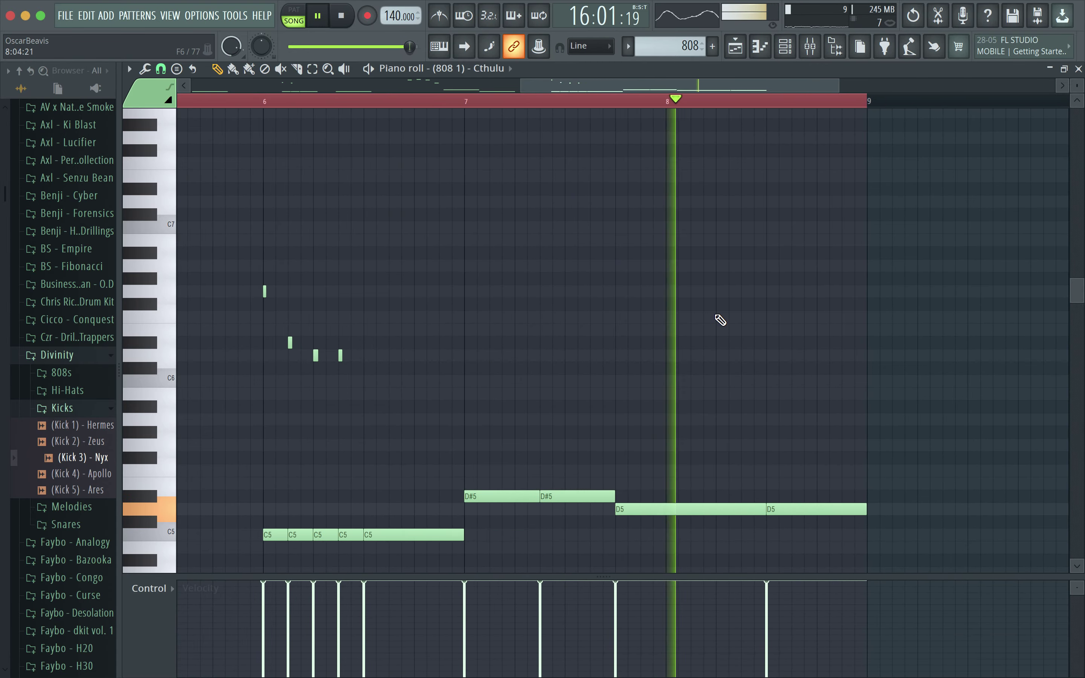
{"action": "scroll", "coordinate": [719, 320], "scroll_direction": "down", "scroll_amount": 3}
{"action": "scroll", "coordinate": [719, 320], "scroll_direction": "down", "scroll_amount": 1}
{"action": "key", "text": "space"}
{"action": "key", "text": "space"}
{"action": "right_click", "coordinate": [635, 497]}
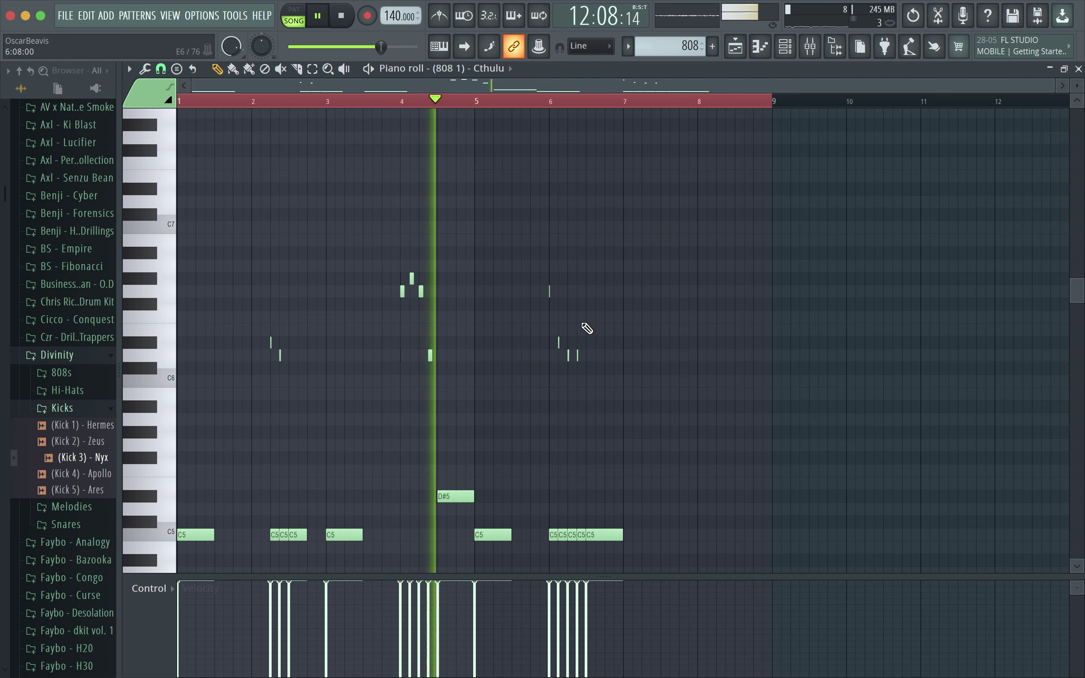
{"action": "scroll", "coordinate": [653, 460], "scroll_direction": "up", "scroll_amount": 4}
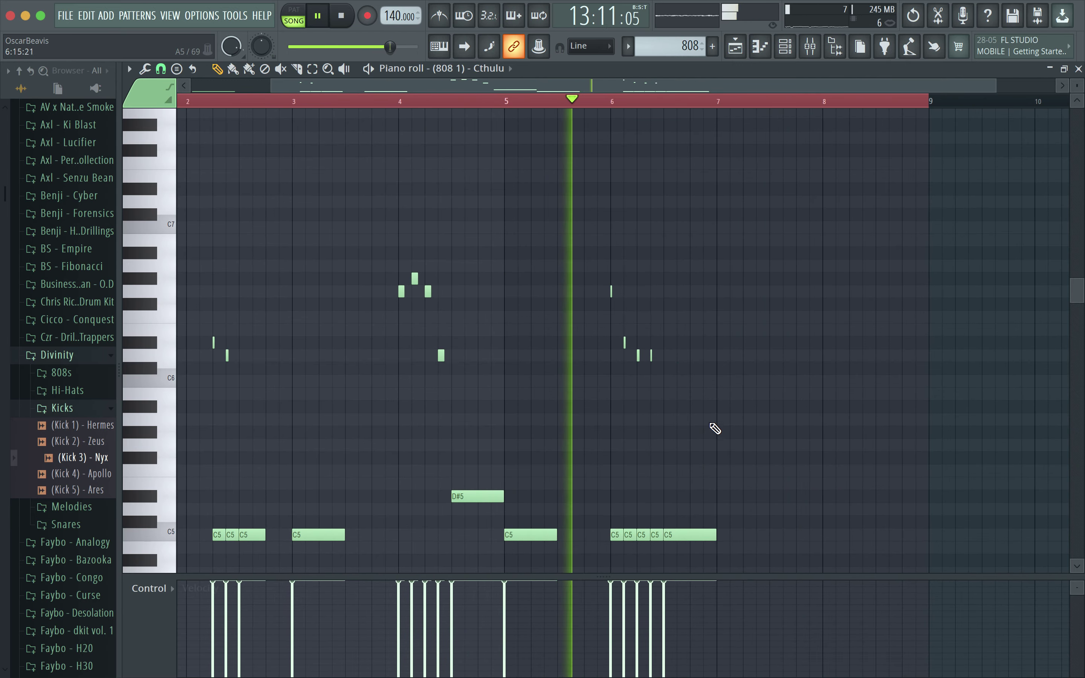
{"action": "left_click", "coordinate": [736, 534]}
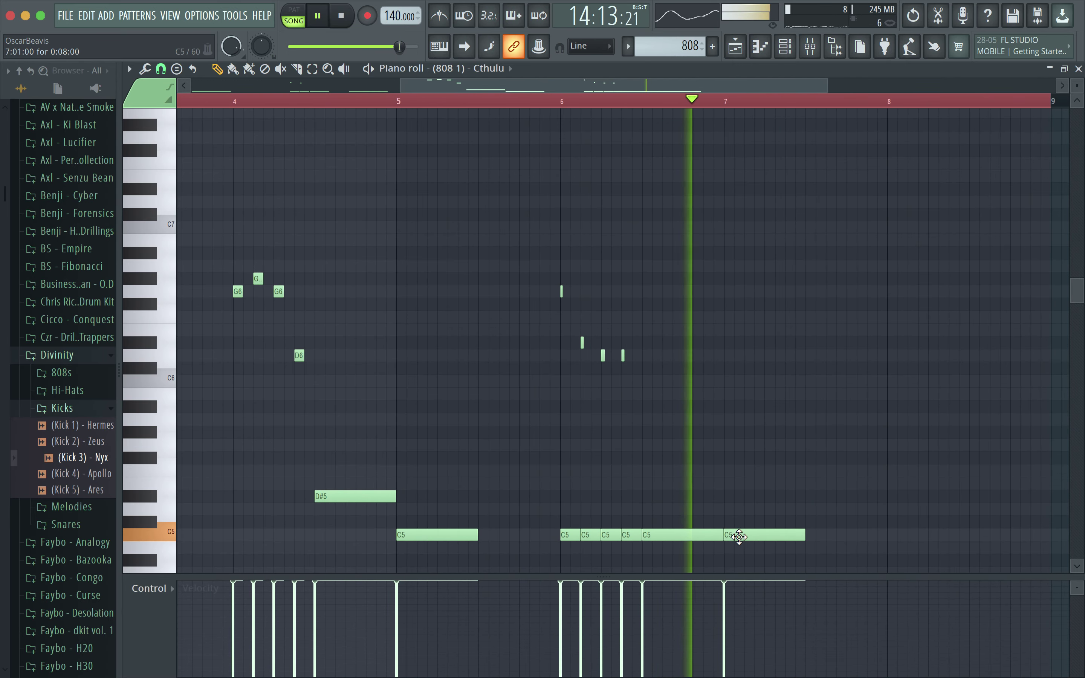
Step: Lengthen bar 7's C5 note to fill the whole bar and add an eight-step C5 at step 9 of bar 8
{"action": "key", "text": "space"}
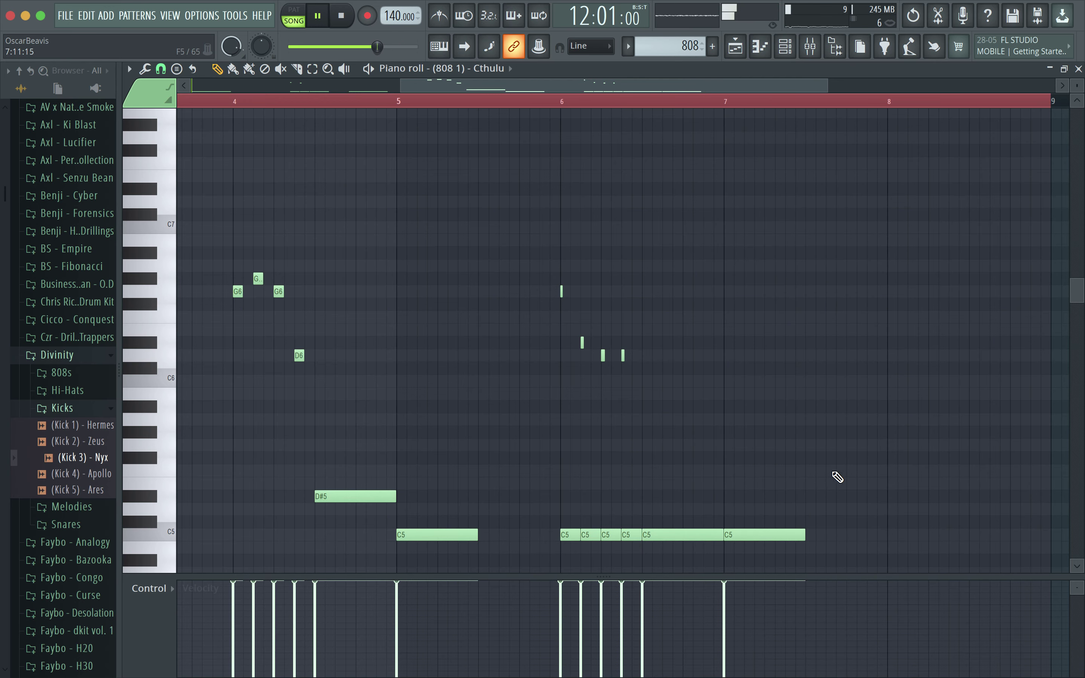
{"action": "left_click_drag", "start_coordinate": [804, 535], "coordinate": [847, 547]}
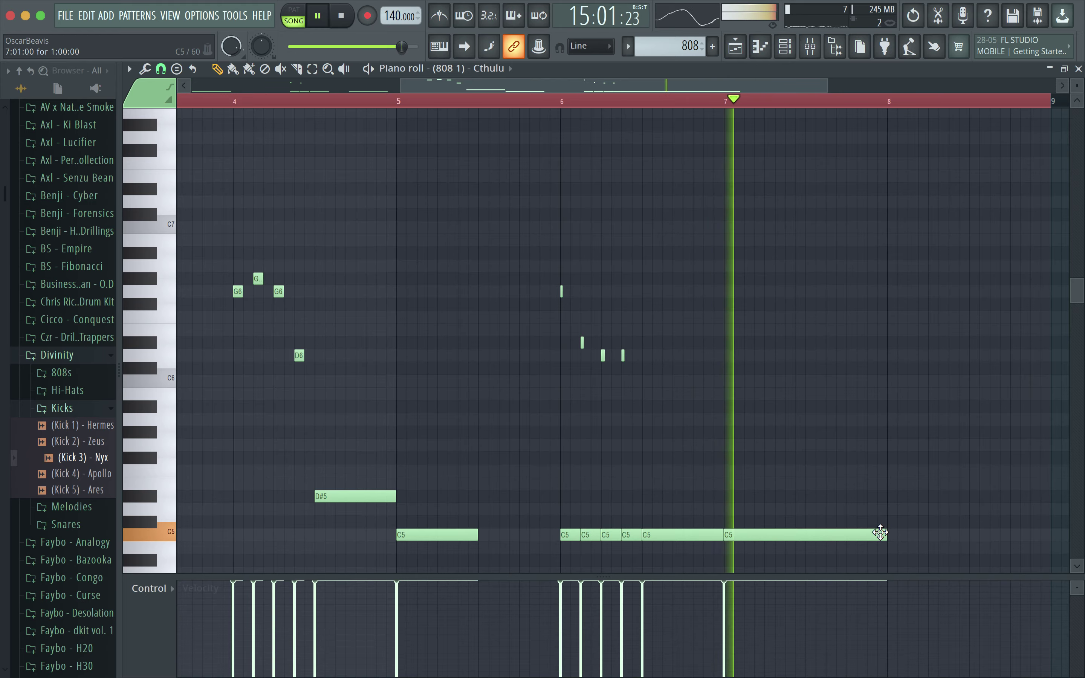
{"action": "scroll", "coordinate": [875, 471], "scroll_direction": "up", "scroll_amount": 4}
{"action": "scroll", "coordinate": [876, 471], "scroll_direction": "down", "scroll_amount": 5}
{"action": "scroll", "coordinate": [851, 485], "scroll_direction": "down", "scroll_amount": 10}
{"action": "scroll", "coordinate": [816, 487], "scroll_direction": "up", "scroll_amount": 1}
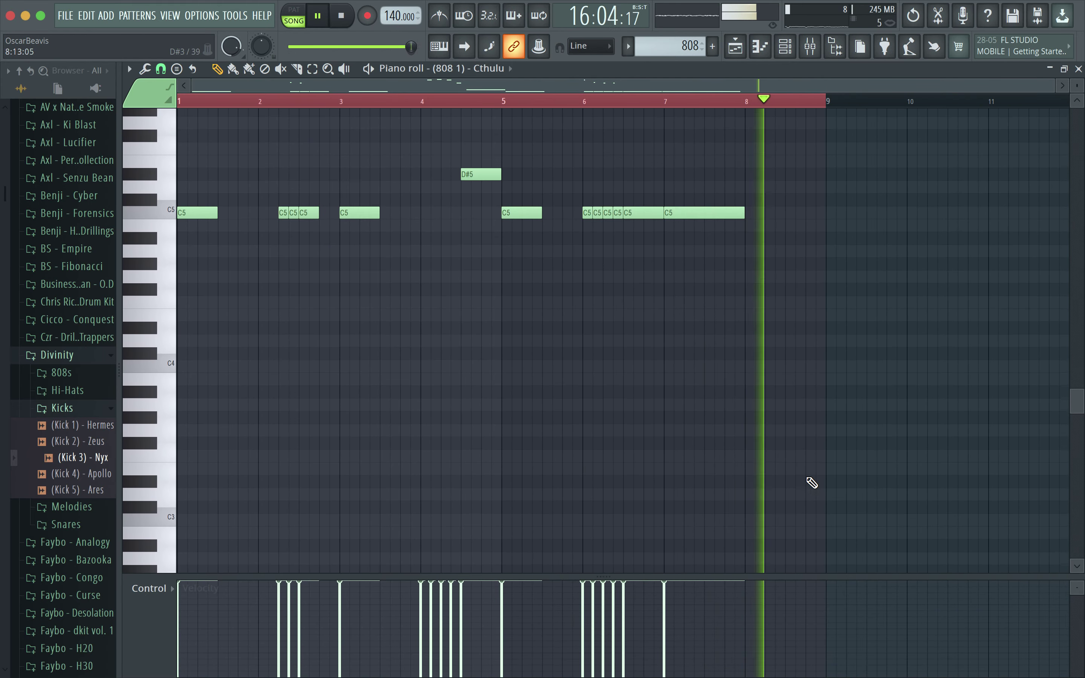
{"action": "key", "text": "space"}
{"action": "left_click", "coordinate": [789, 215]}
{"action": "left_click_drag", "start_coordinate": [866, 218], "coordinate": [821, 235]}
Step: Shorten bar 7's C5 to twelve steps and follow it with a twelve-step D5 at step 13
{"action": "scroll", "coordinate": [751, 259], "scroll_direction": "up", "scroll_amount": 4}
{"action": "left_click", "coordinate": [714, 324]}
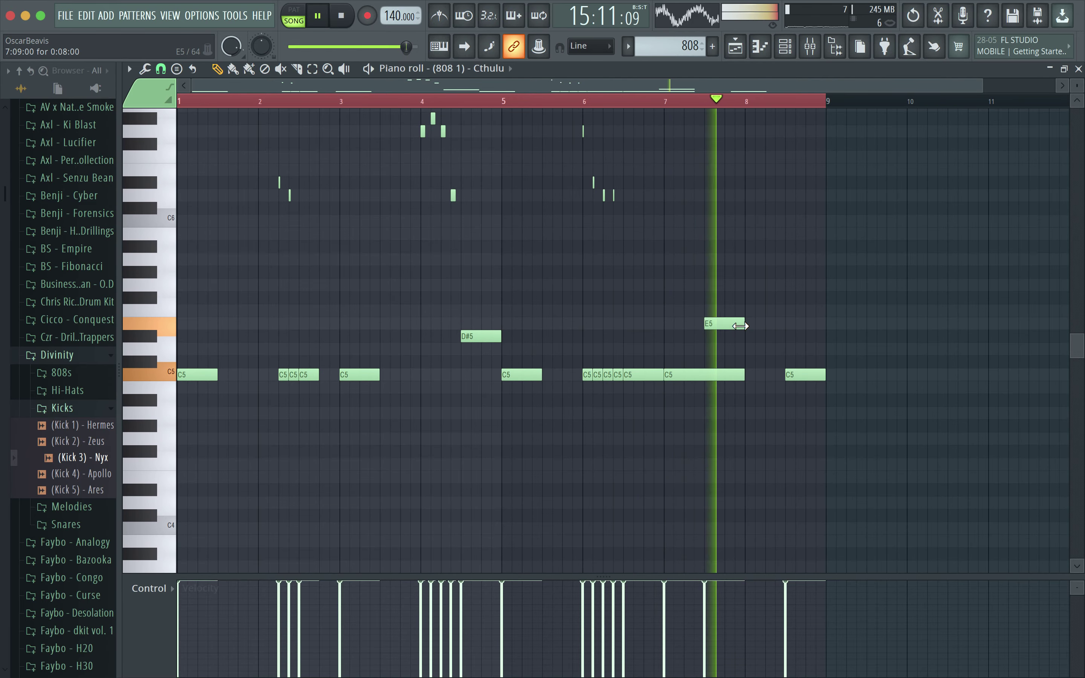
{"action": "left_click_drag", "start_coordinate": [740, 374], "coordinate": [722, 375]}
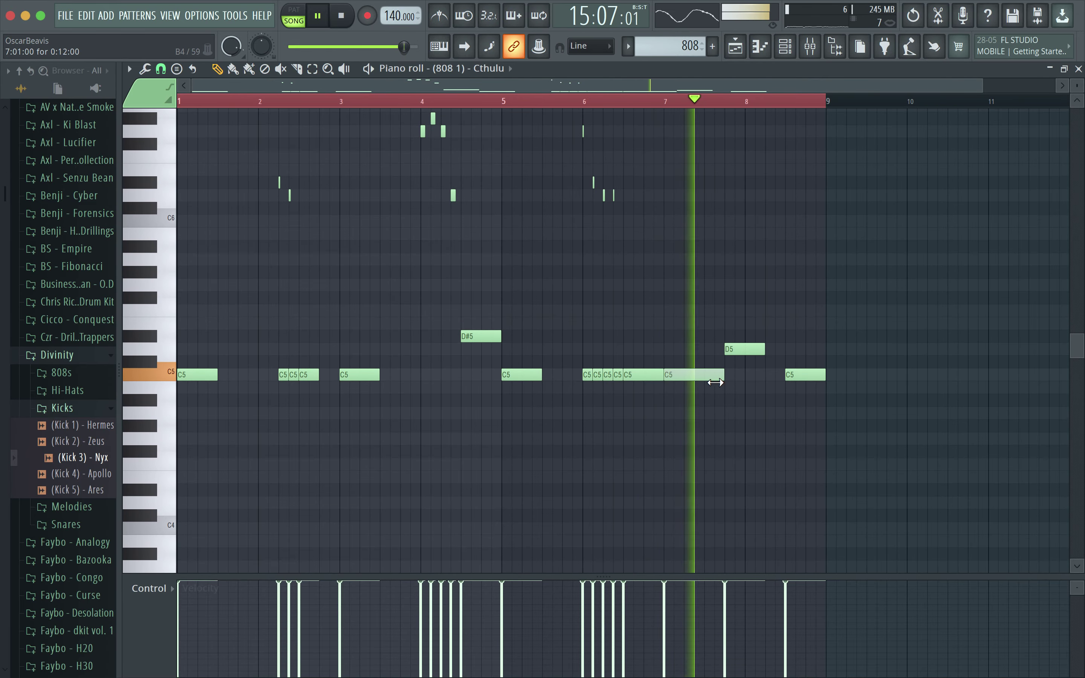
{"action": "key", "text": "space"}
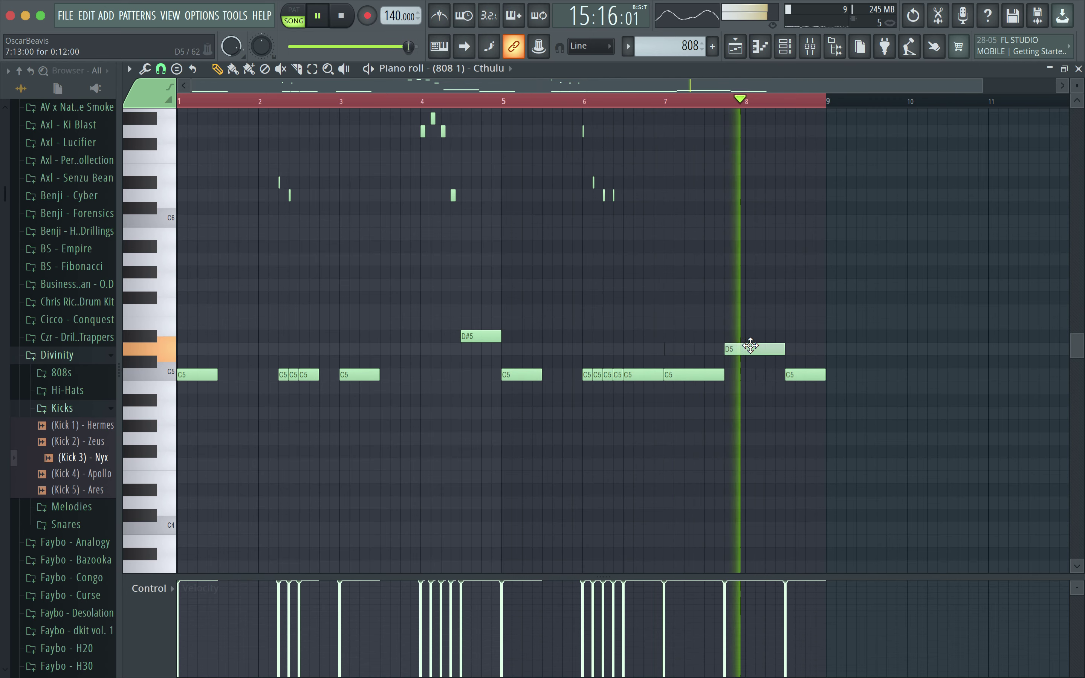
Step: Raise the D5 at step 13 of bar 7 to F#5 and shorten it to eight steps
{"action": "left_click_drag", "start_coordinate": [751, 348], "coordinate": [752, 336]}
{"action": "key", "text": "space"}
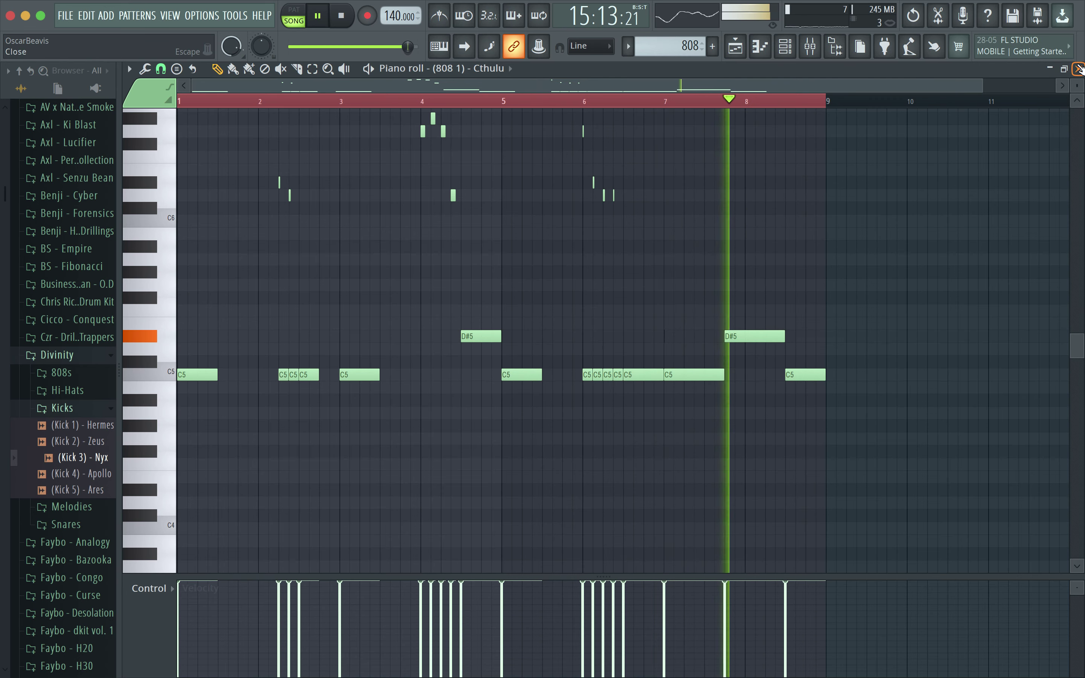
{"action": "key", "text": "space"}
{"action": "left_click_drag", "start_coordinate": [741, 336], "coordinate": [739, 310]}
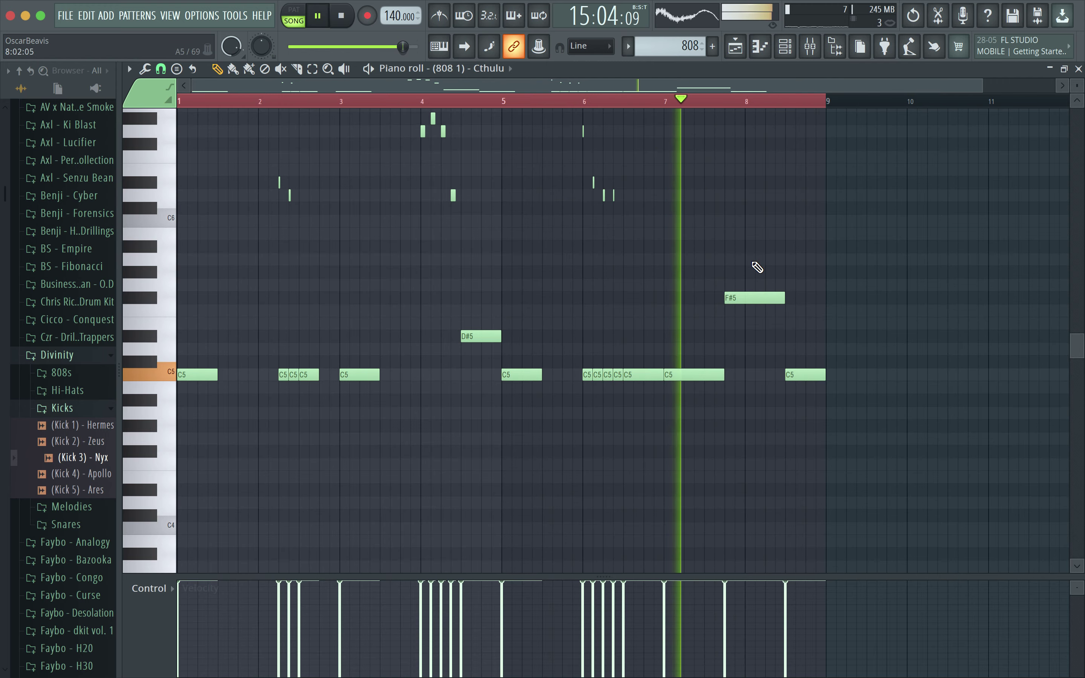
{"action": "scroll", "coordinate": [757, 268], "scroll_direction": "up", "scroll_amount": 3, "text": "ctrl"}
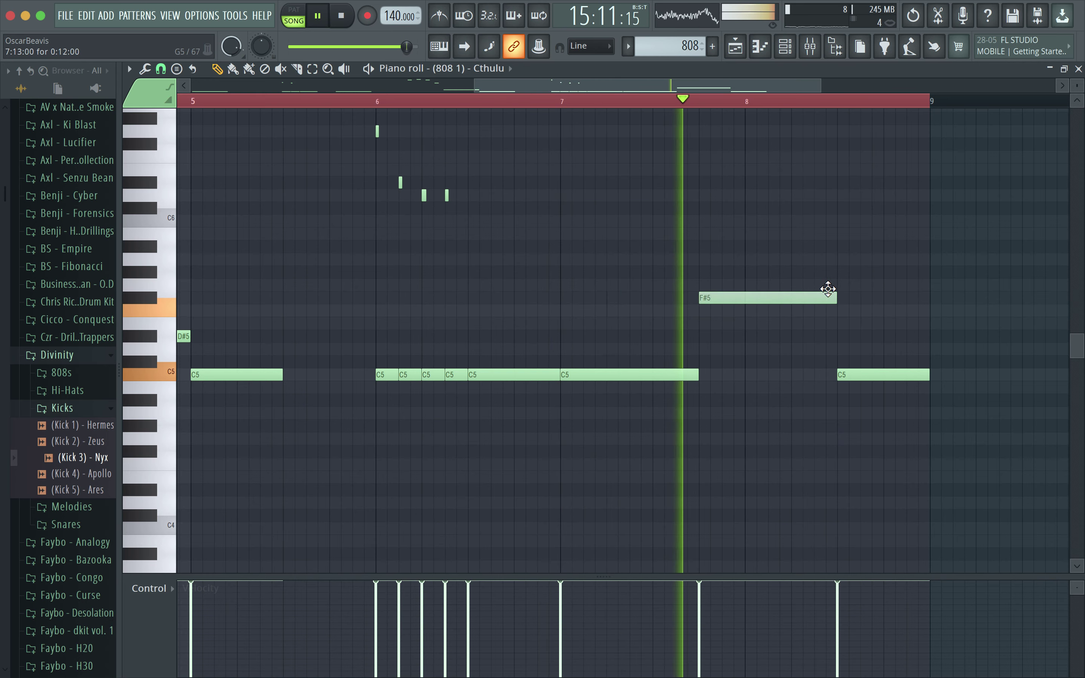
{"action": "left_click_drag", "start_coordinate": [837, 296], "coordinate": [794, 310]}
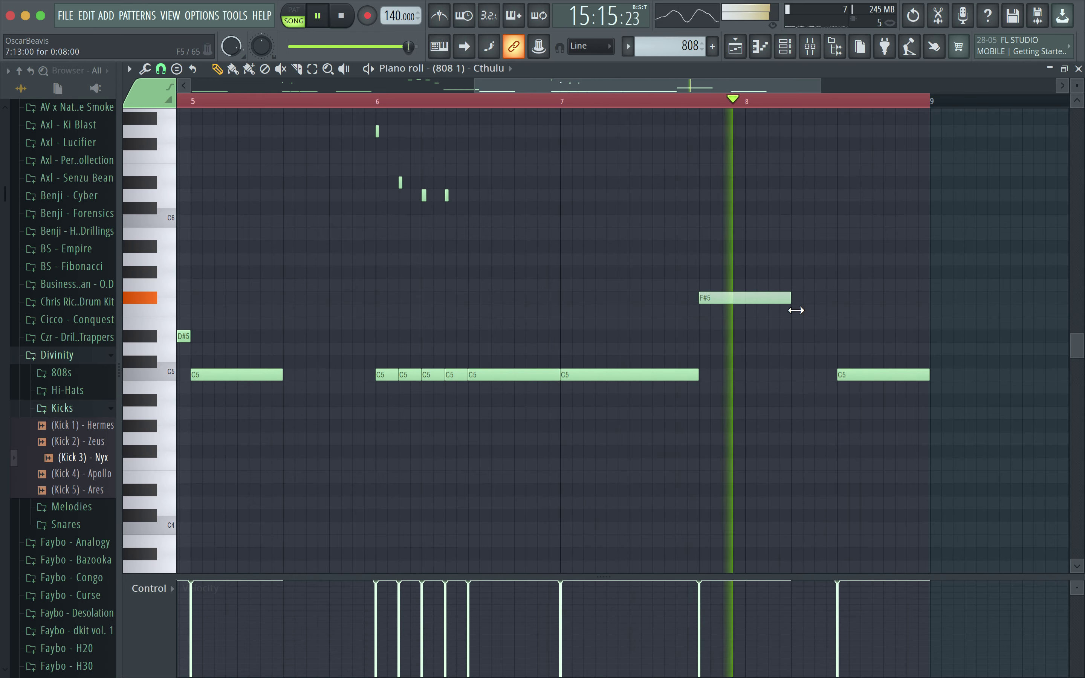
Step: Add a four-step G#5 note at step 5 of bar 8
{"action": "left_click", "coordinate": [795, 255]}
{"action": "key", "text": "space"}
{"action": "left_click", "coordinate": [804, 257]}
{"action": "key", "text": "space"}
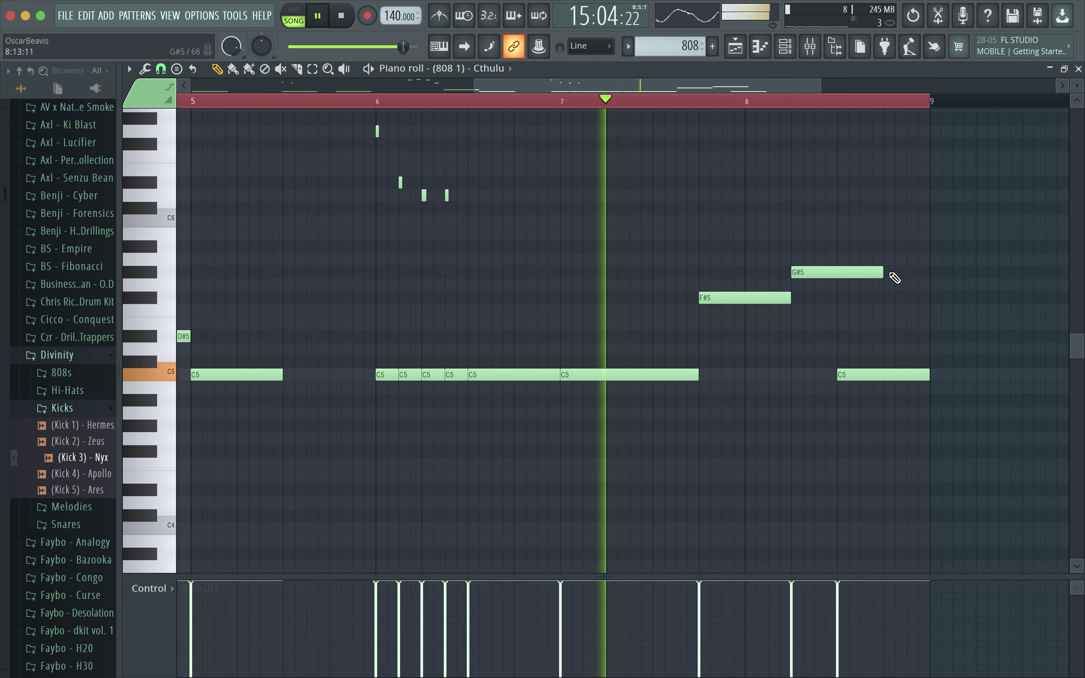
{"action": "left_click_drag", "start_coordinate": [881, 272], "coordinate": [831, 301]}
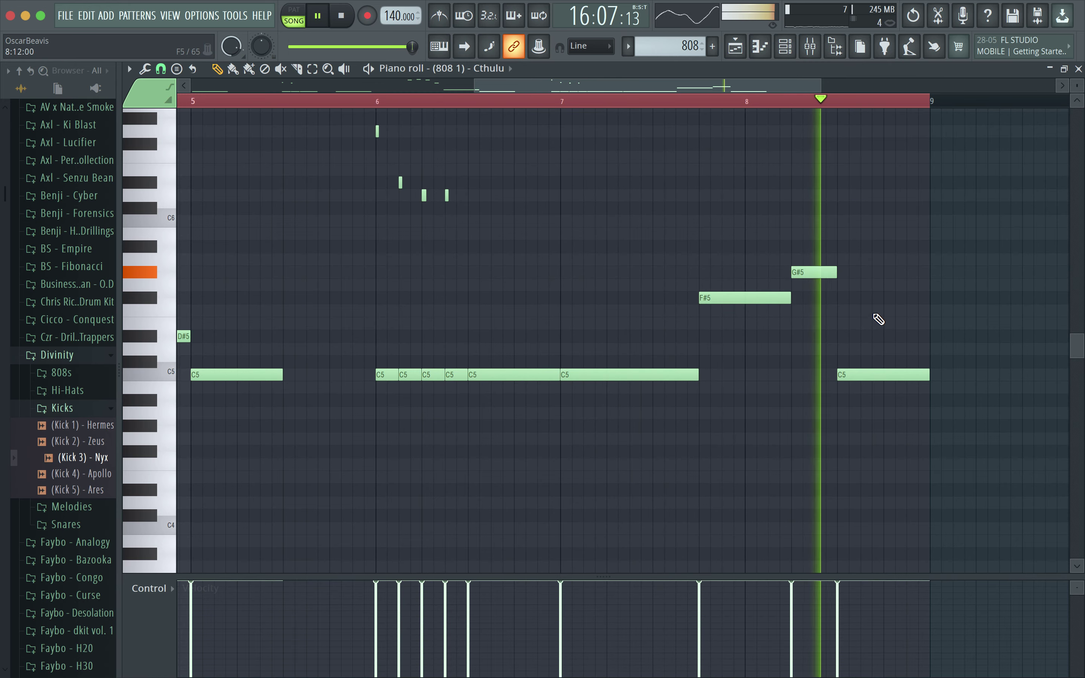
Step: Replace the C5 at step 9 of bar 8 with four-step G5 notes at steps 9 and 13
{"action": "right_click", "coordinate": [860, 378]}
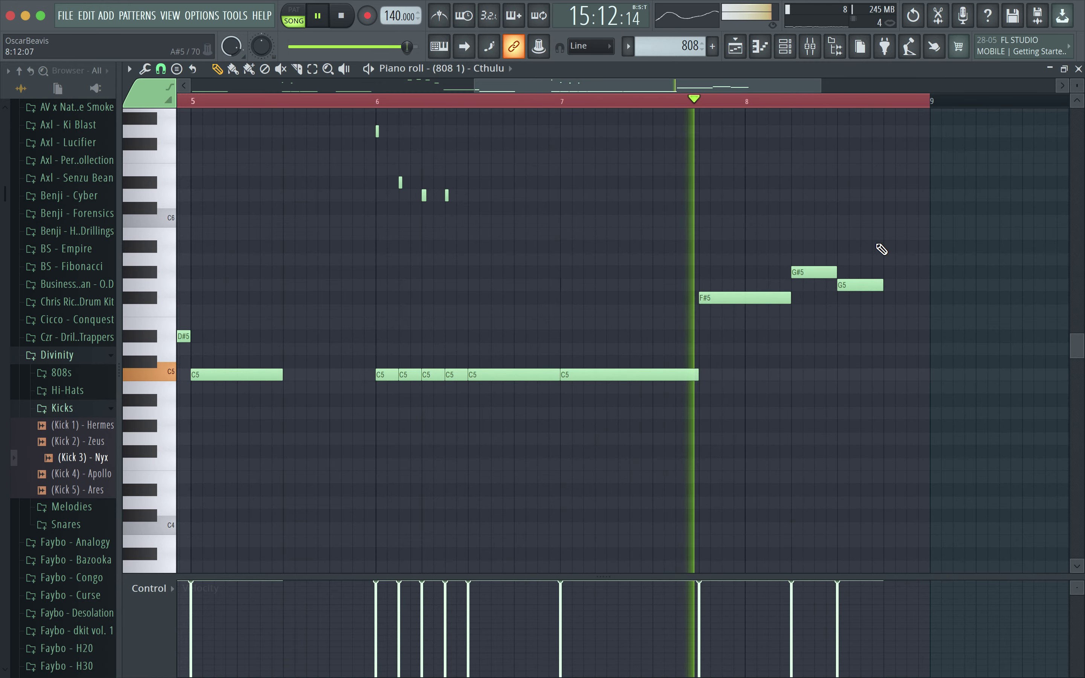
{"action": "key", "text": "space"}
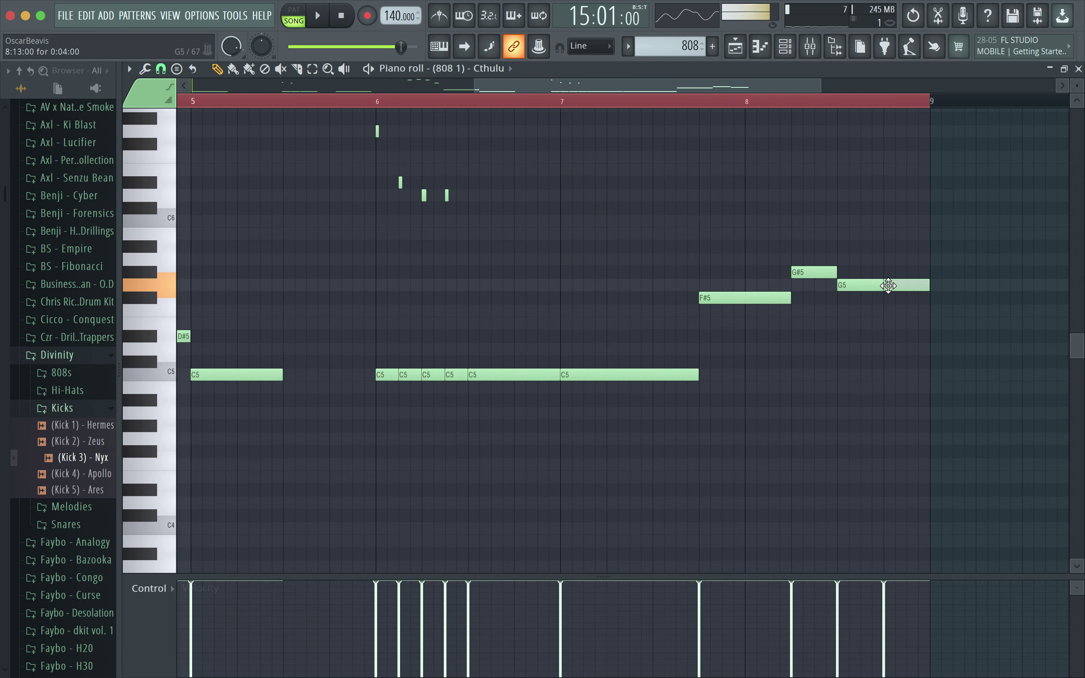
{"action": "key", "text": "space"}
{"action": "scroll", "coordinate": [850, 151], "scroll_direction": "up", "scroll_amount": 2}
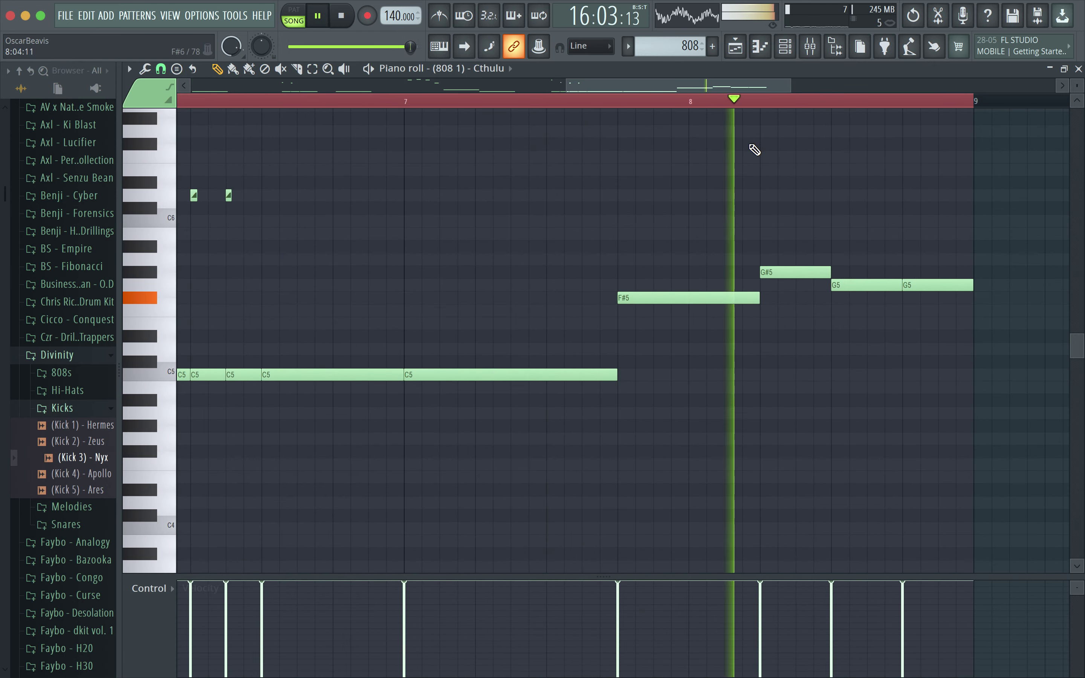
{"action": "key", "text": "space"}
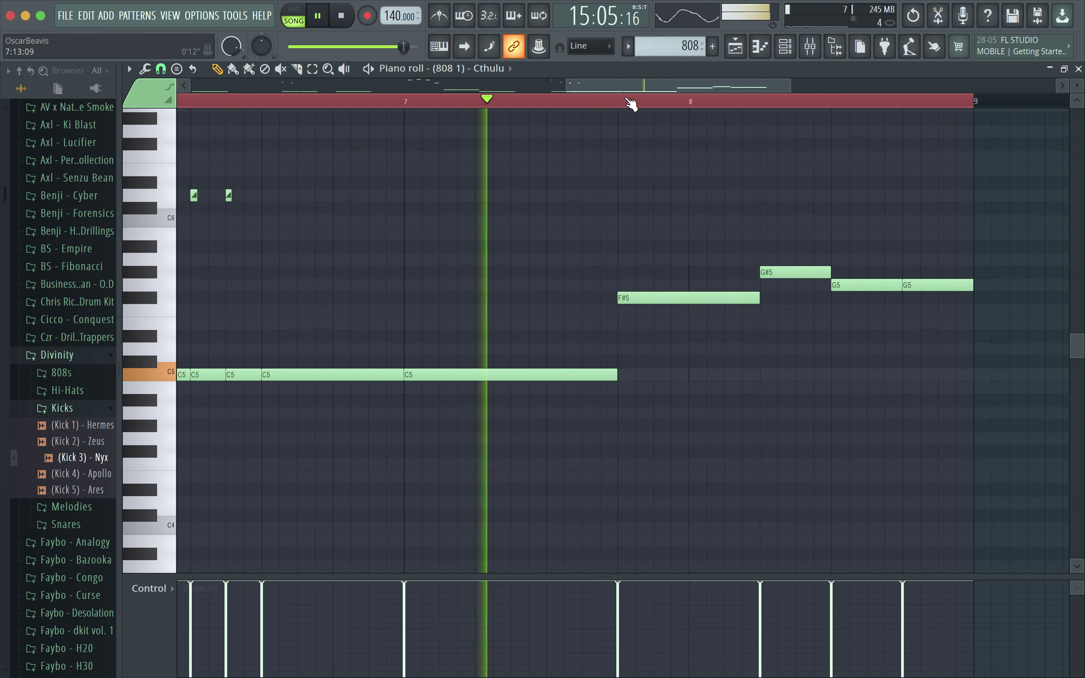
Step: Lengthen bar 8's G#5 to six steps and replace the G5 at step 9 with a two-step G5 at step 11
{"action": "right_click", "coordinate": [843, 285]}
{"action": "left_click_drag", "start_coordinate": [831, 272], "coordinate": [867, 273]}
{"action": "left_click", "coordinate": [890, 301]}
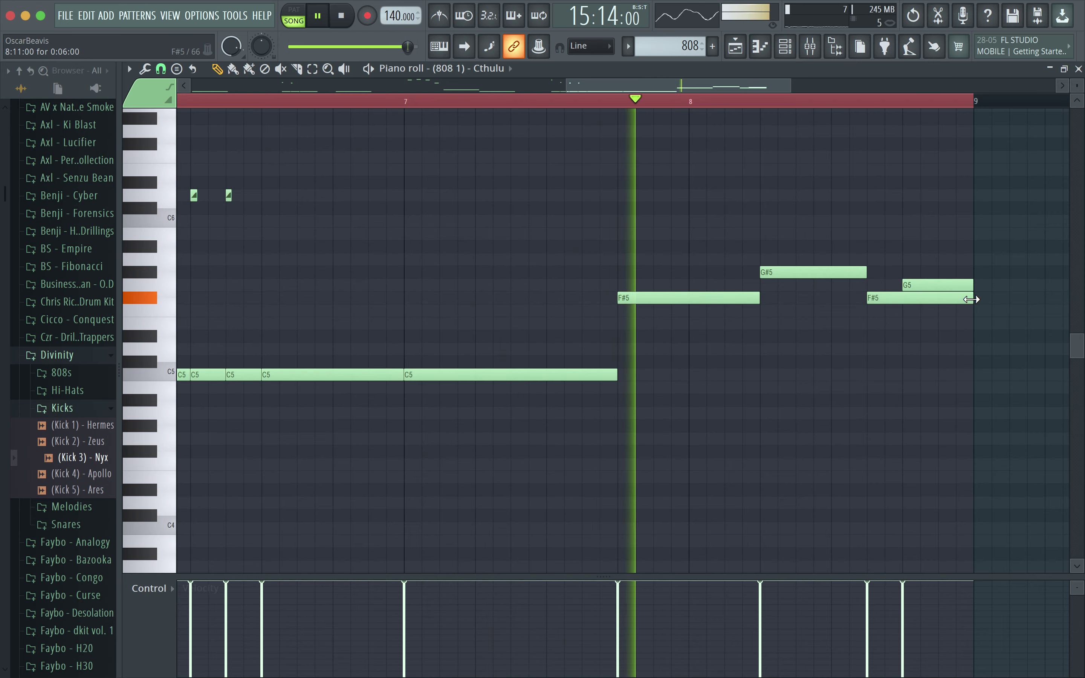
{"action": "left_click_drag", "start_coordinate": [972, 298], "coordinate": [894, 304]}
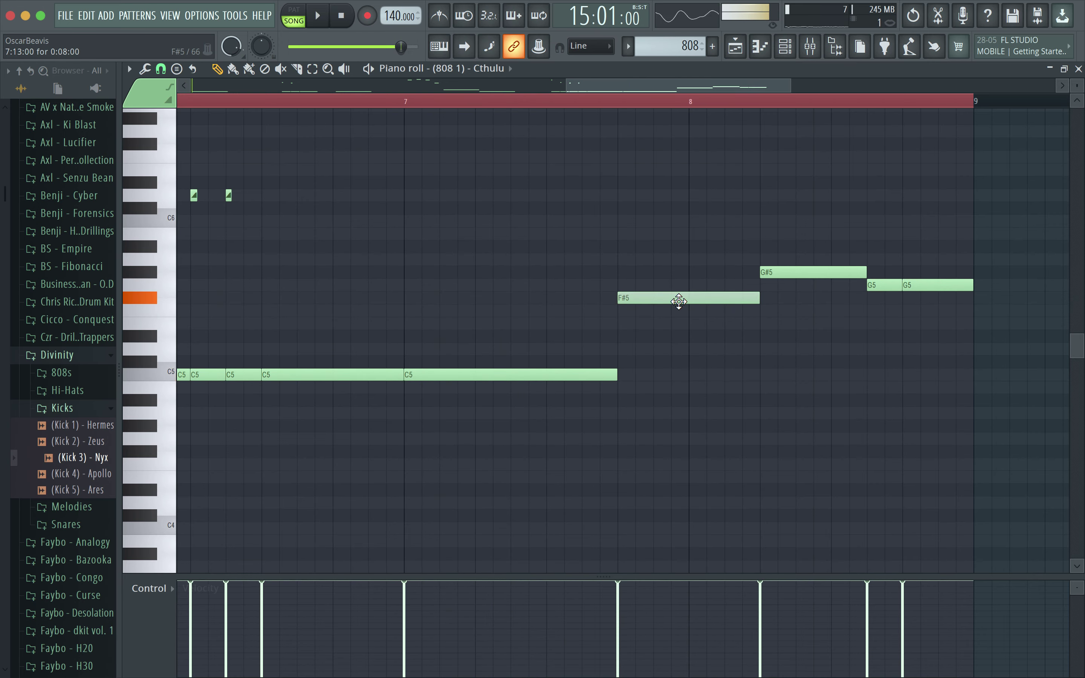
Step: Raise the F#5 at step 13 of bar 7 to G5 and lower bar 8's G#5 to D#5
{"action": "key", "text": "space"}
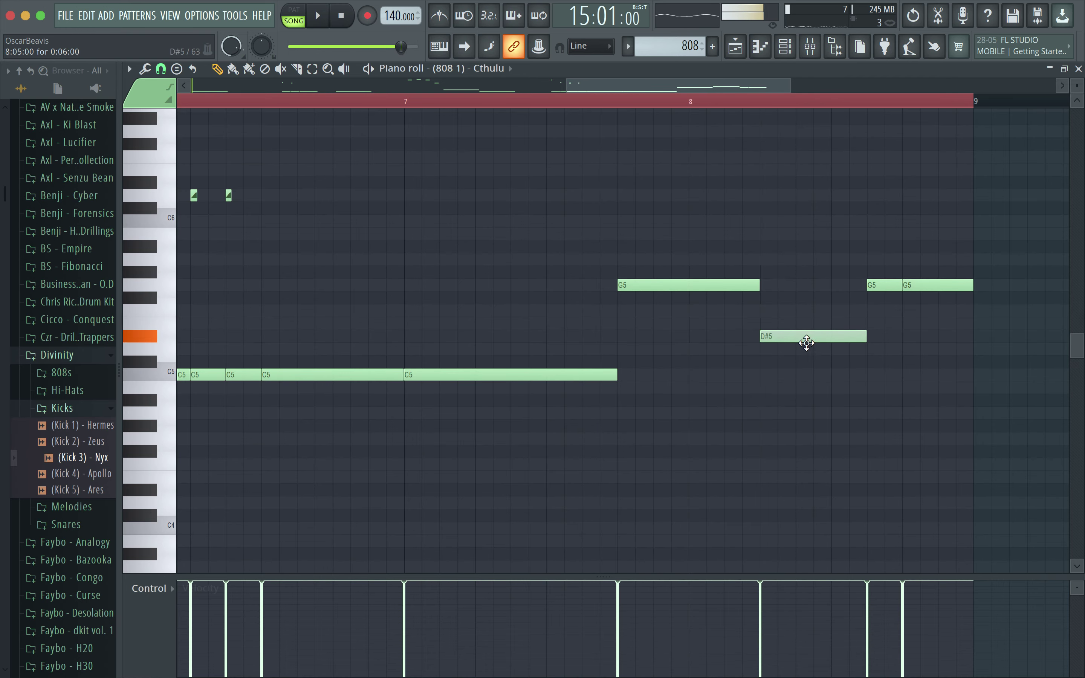
{"action": "key", "text": "space"}
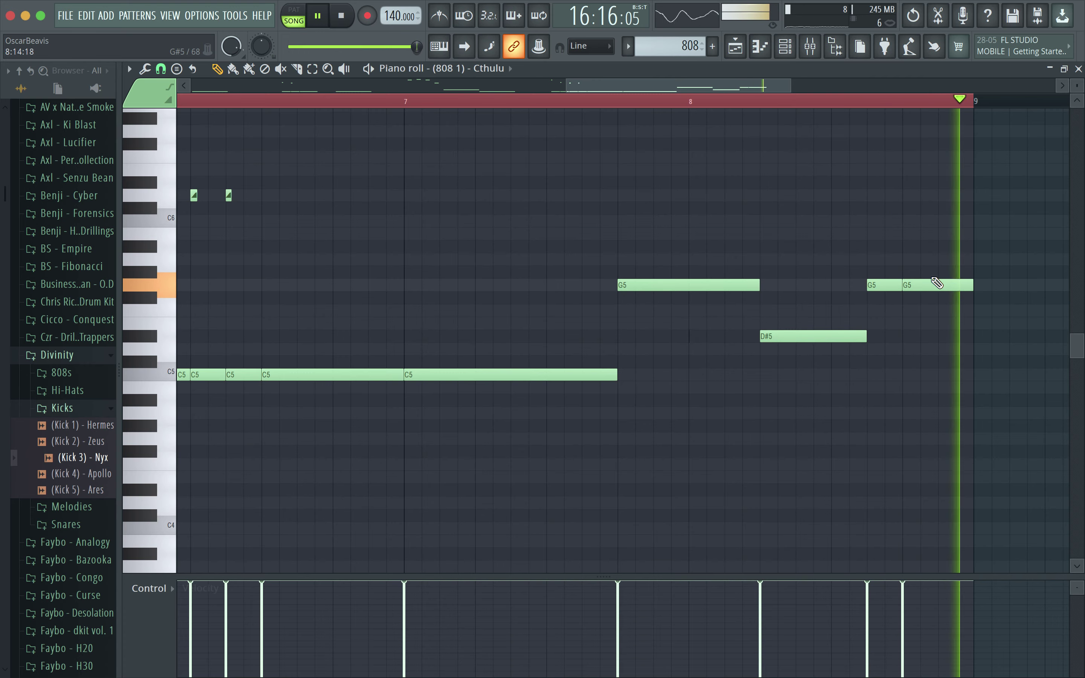
Step: Shorten the G5 at step 13 of bar 8 to two steps and add another two-step G5 at step 15
{"action": "scroll", "coordinate": [903, 261], "scroll_direction": "up", "scroll_amount": 1}
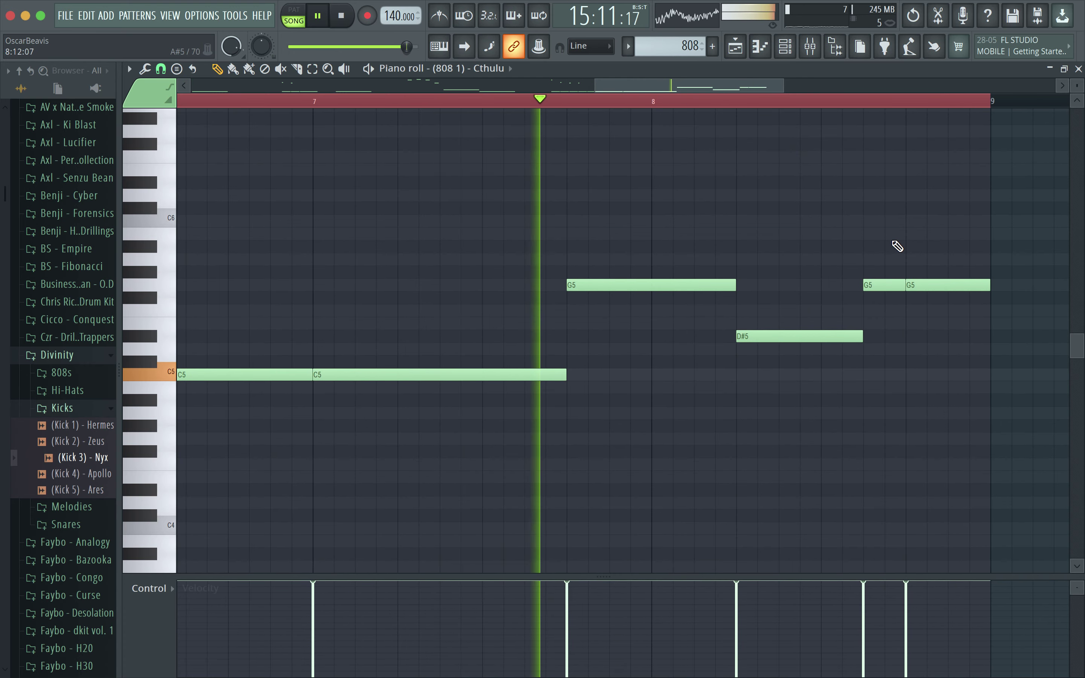
{"action": "scroll", "coordinate": [898, 246], "scroll_direction": "up", "scroll_amount": 3}
{"action": "mouse_move", "coordinate": [988, 445]}
{"action": "left_mouse_down"}
{"action": "mouse_move", "coordinate": [949, 450]}
{"action": "mouse_move", "coordinate": [980, 453]}
{"action": "left_mouse_up"}
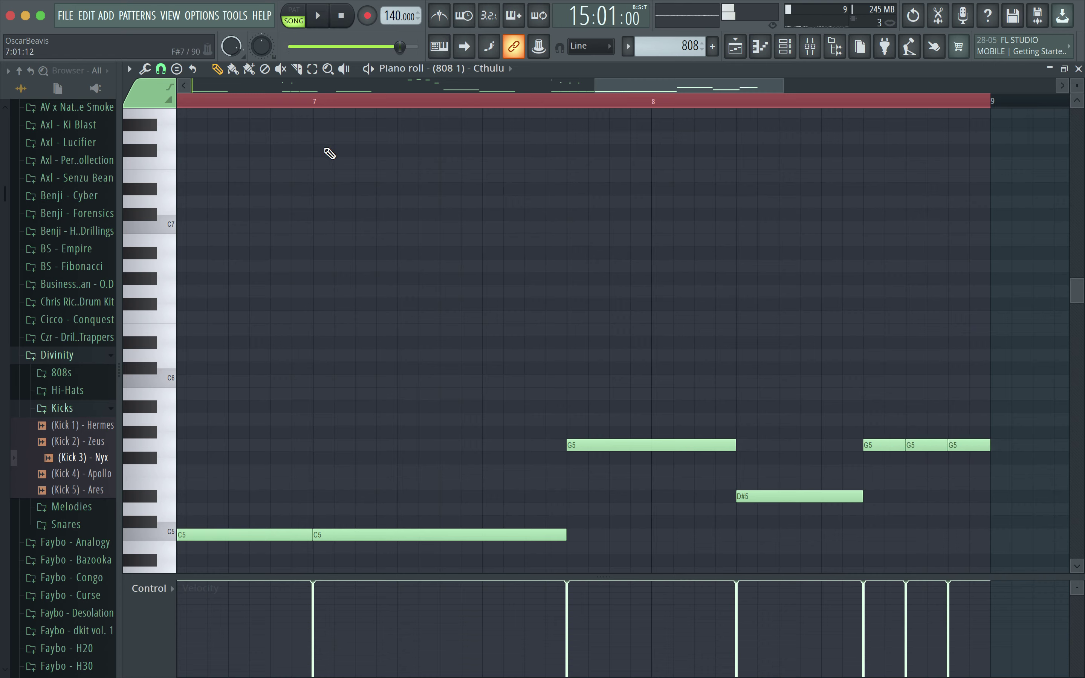
{"action": "key", "text": "space"}
Step: Add one-step slide notes in bar 8: C7 at step 11, G#6 at step 13 and G6 at step 15
{"action": "left_click_drag", "start_coordinate": [889, 174], "coordinate": [880, 151]}
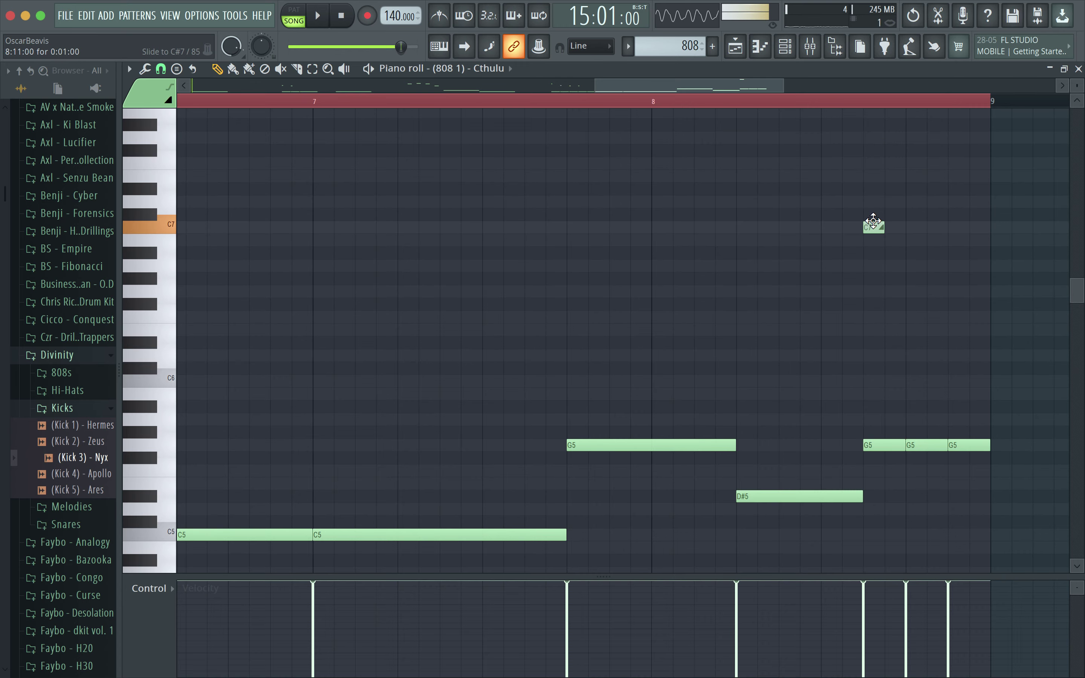
{"action": "scroll", "coordinate": [844, 269], "scroll_direction": "down", "scroll_amount": 1}
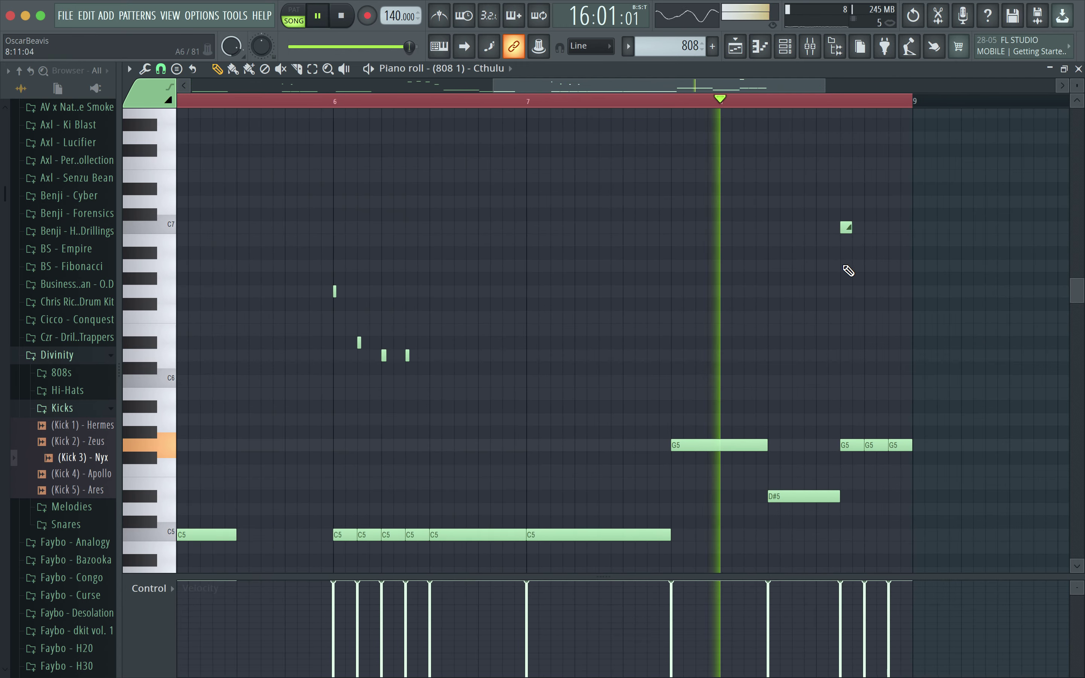
{"action": "scroll", "coordinate": [872, 211], "scroll_direction": "up", "scroll_amount": 3}
{"action": "key", "text": "space"}
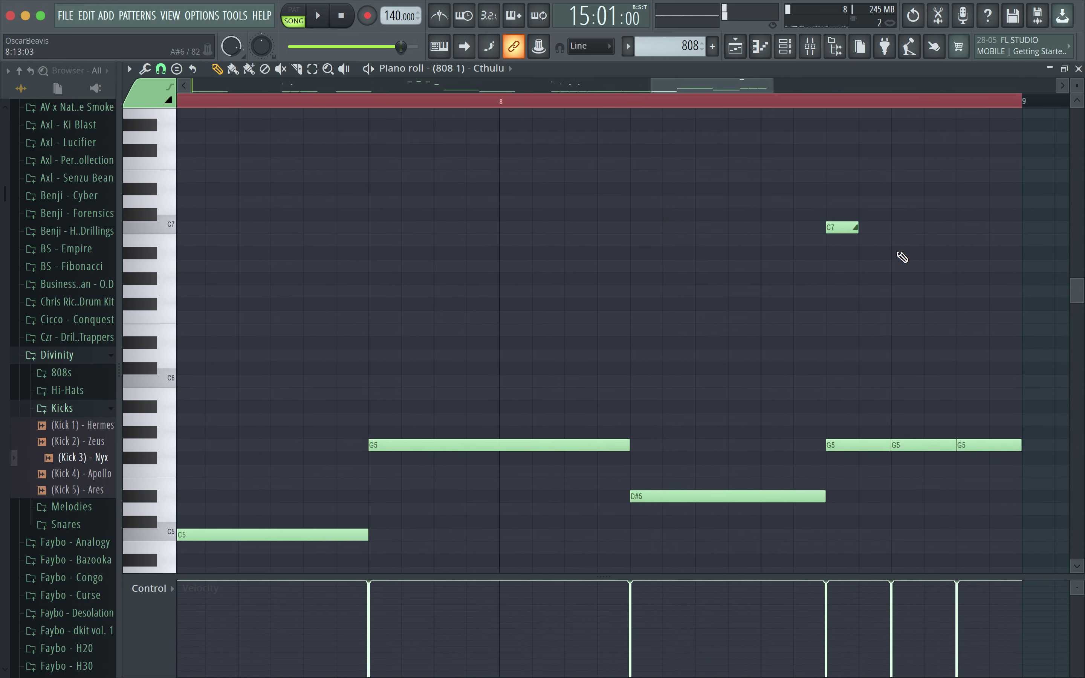
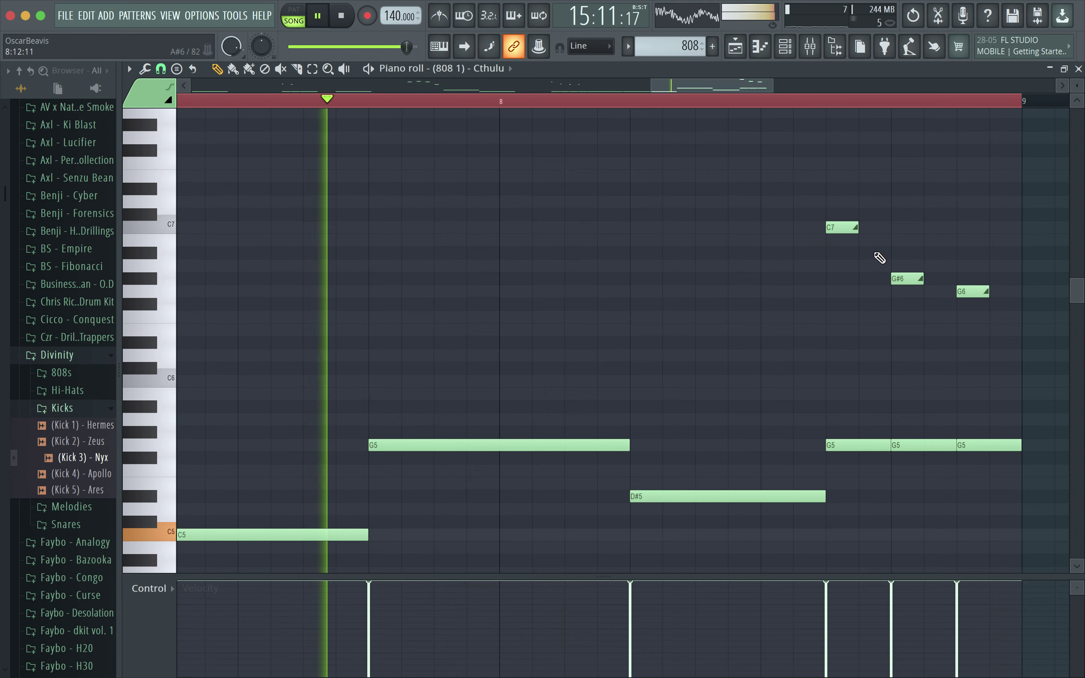
Step: Shorten bar 8's C7, G#6 and G6 slides to roughly half a step or less each and close the piano roll
{"action": "scroll", "coordinate": [853, 224], "scroll_direction": "up", "scroll_amount": 2}
{"action": "left_click_drag", "start_coordinate": [823, 243], "coordinate": [799, 245]}
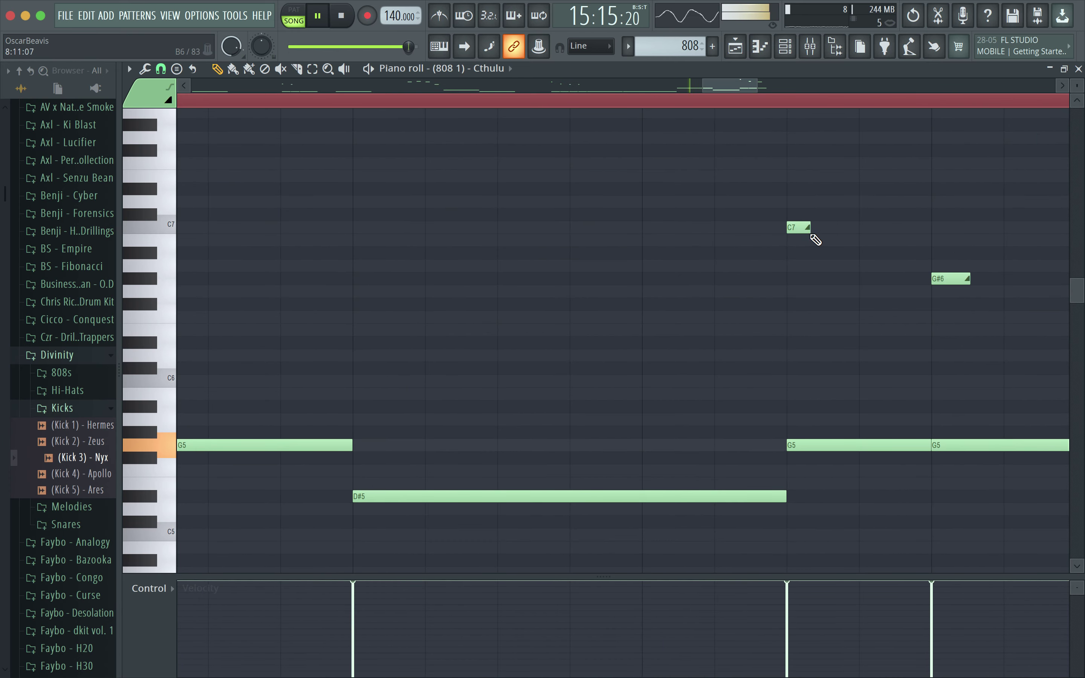
{"action": "scroll", "coordinate": [982, 320], "scroll_direction": "down", "scroll_amount": 3}
{"action": "scroll", "coordinate": [997, 301], "scroll_direction": "up", "scroll_amount": 3}
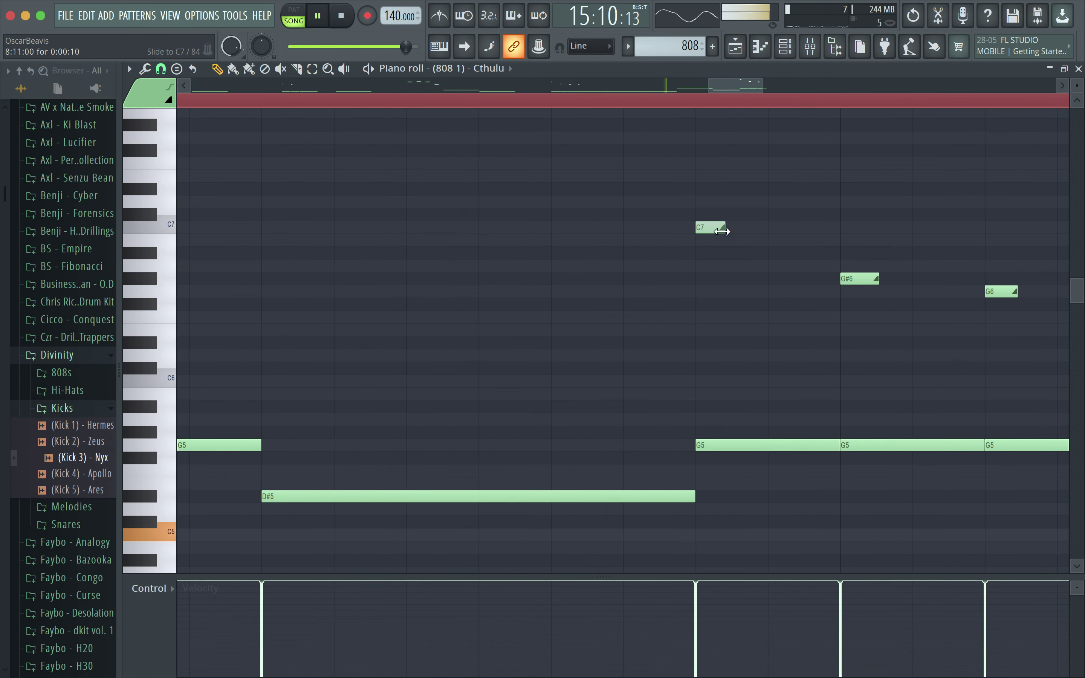
{"action": "left_click_drag", "start_coordinate": [1014, 292], "coordinate": [1008, 292]}
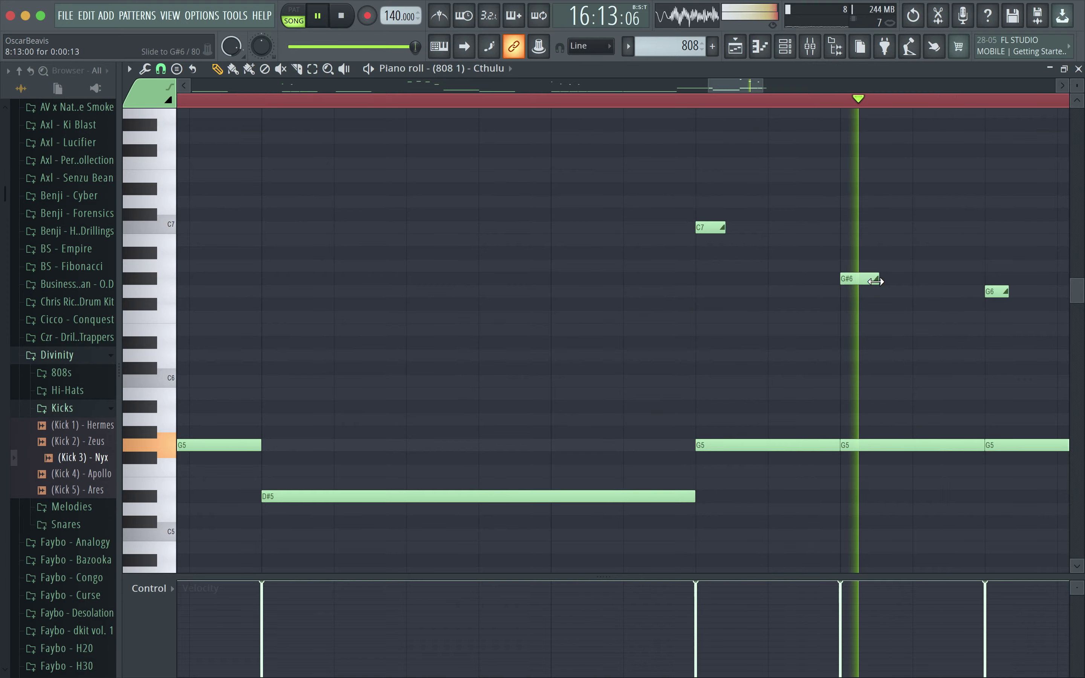
{"action": "left_click", "coordinate": [1078, 68]}
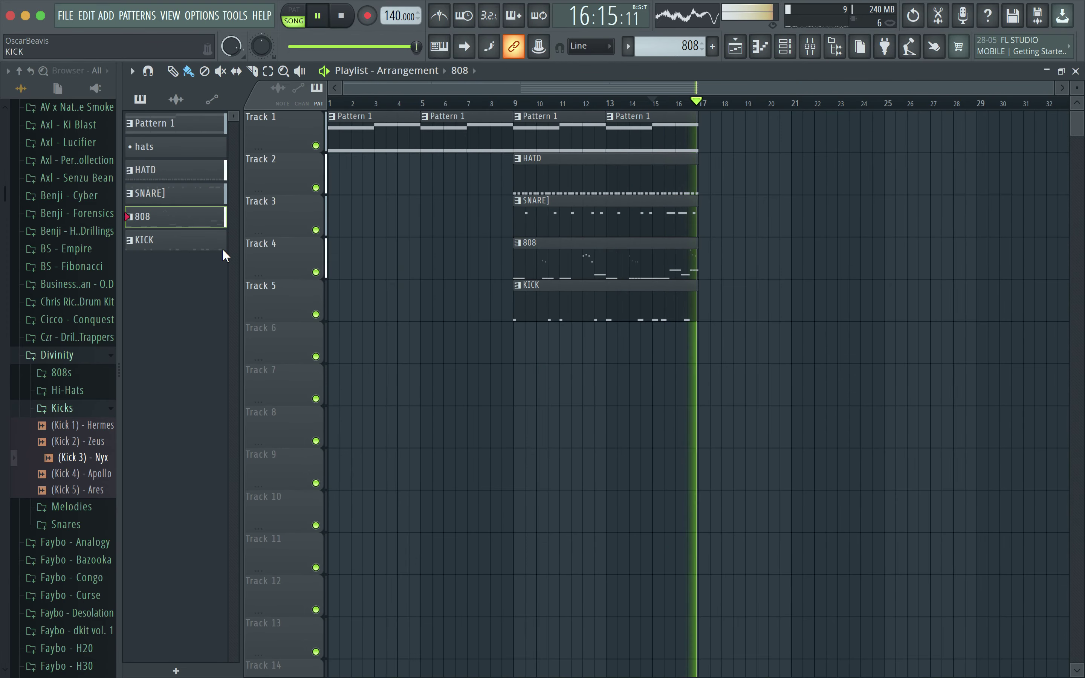
Step: Play the arrangement from bar 9 to check the 808 together with the drums and melody
{"action": "key", "text": "space"}
{"action": "key", "text": "space"}
{"action": "key", "text": "space"}
{"action": "left_click", "coordinate": [514, 103]}
{"action": "key", "text": "space"}
Step: Raise Insert 6's mixer fader to slightly below the other inserts, soloing the track to check its level
{"action": "key", "text": "F9"}
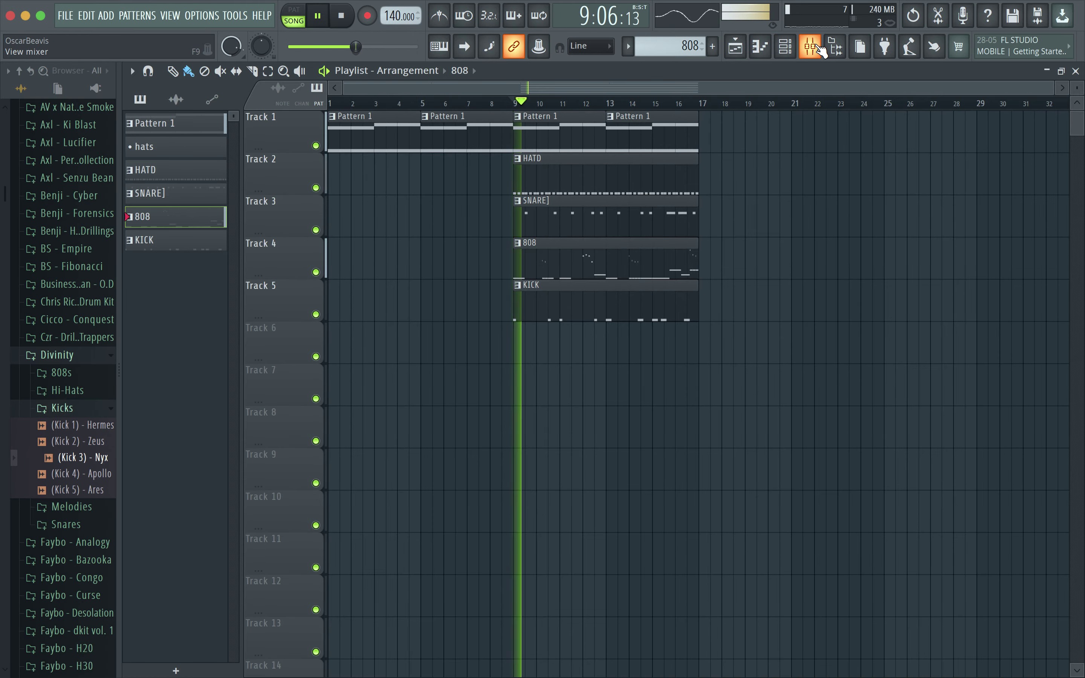
{"action": "key", "text": "s"}
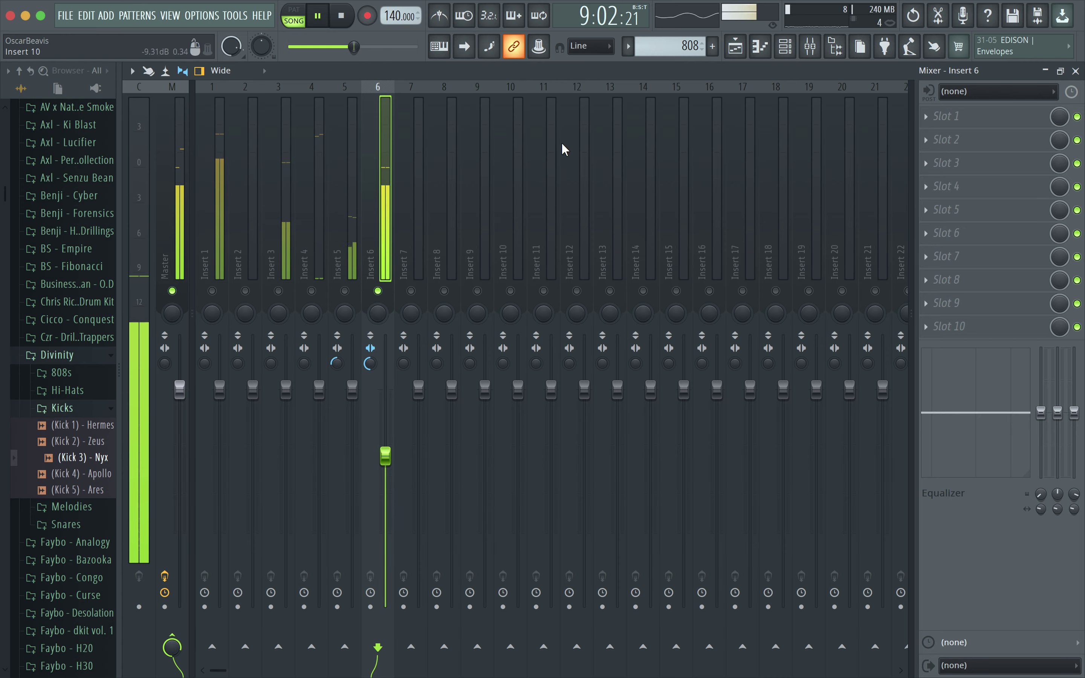
{"action": "left_click", "coordinate": [772, 50]}
{"action": "left_click", "coordinate": [650, 220]}
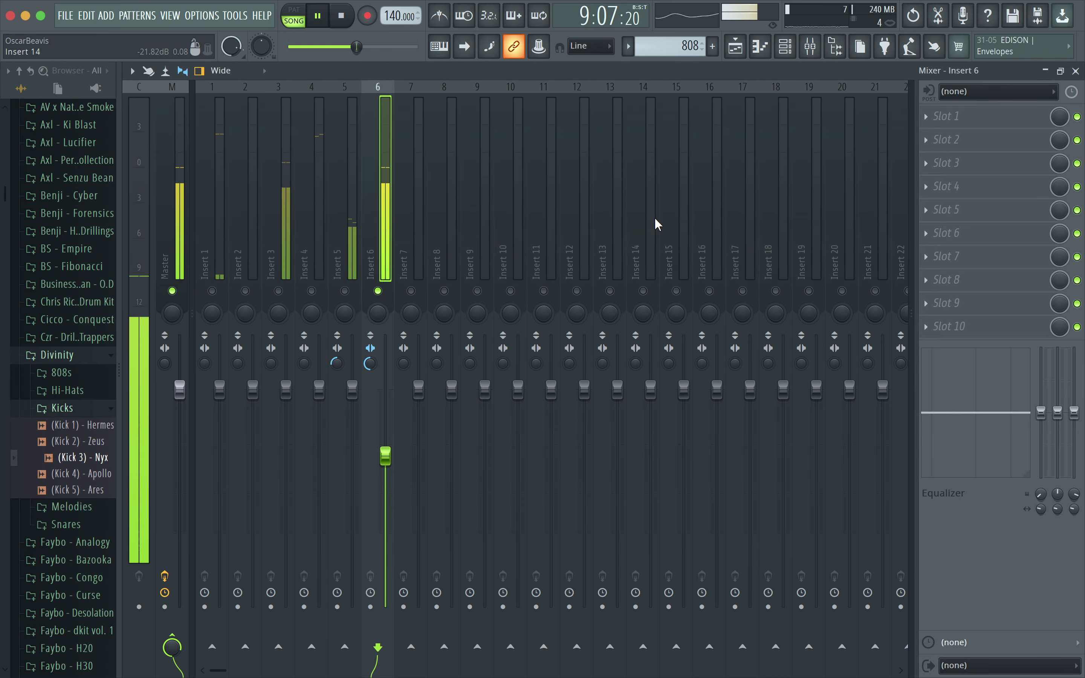
{"action": "left_click_drag", "start_coordinate": [382, 440], "coordinate": [382, 429]}
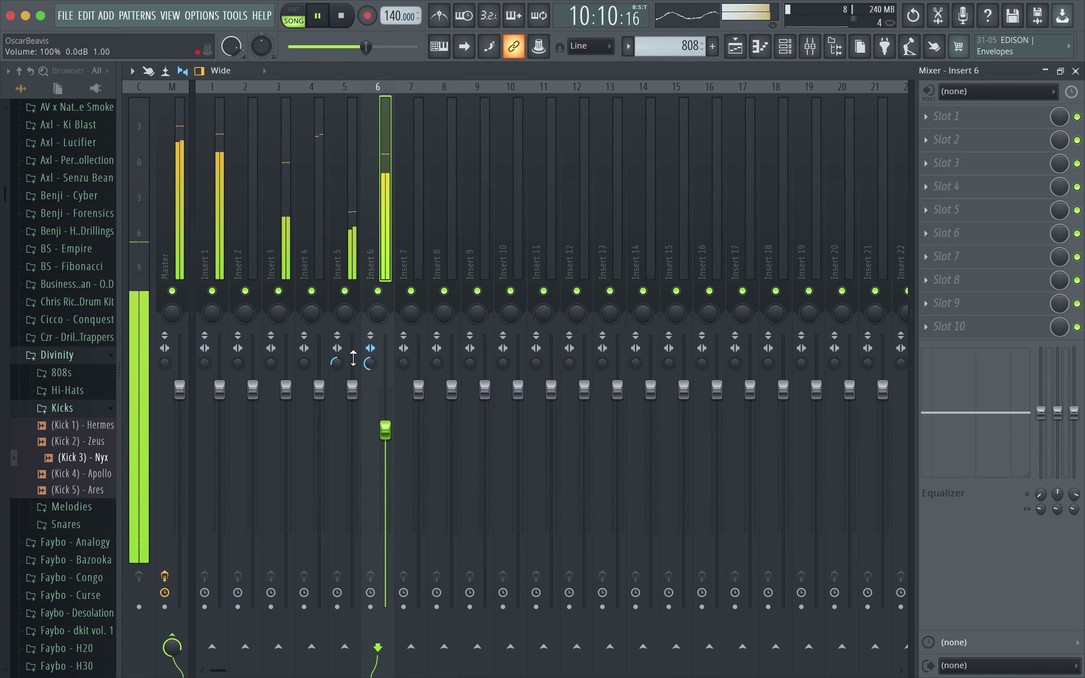
Step: Adjust the stereo separation of mixer Insert 4
{"action": "left_click", "coordinate": [308, 379]}
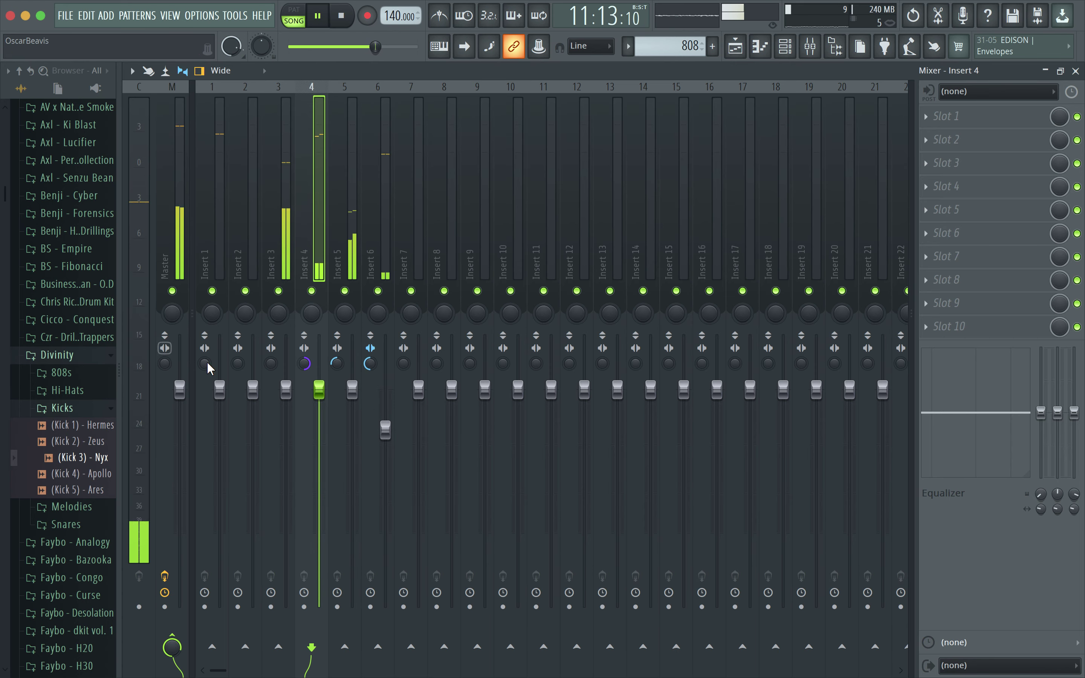
Step: Turn mixer Insert 1's stereo separation toward merged, set Insert 3's to 25% separated, and close the mixer
{"action": "left_click_drag", "start_coordinate": [205, 363], "coordinate": [207, 355]}
{"action": "left_click", "coordinate": [280, 208]}
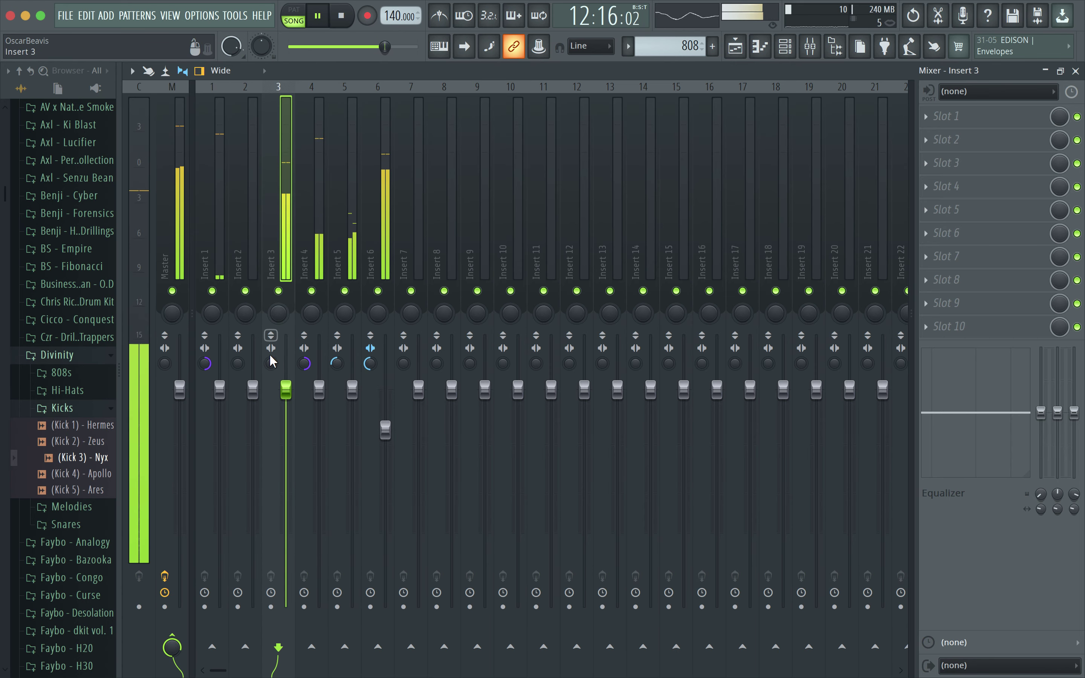
{"action": "left_click_drag", "start_coordinate": [271, 363], "coordinate": [271, 367]}
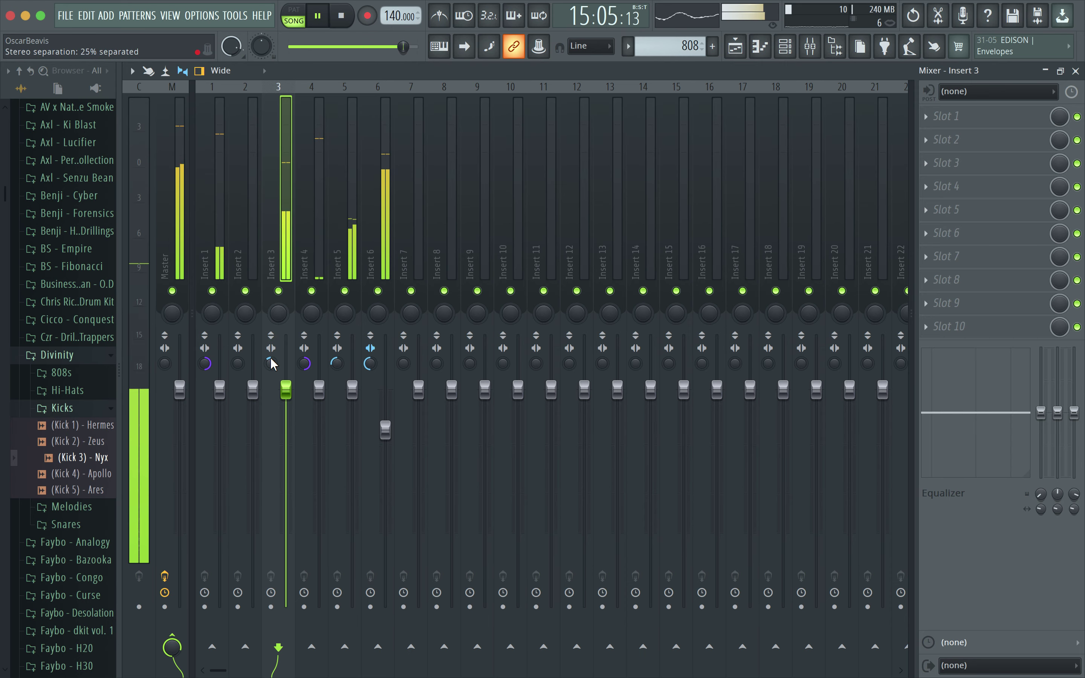
{"action": "left_click", "coordinate": [1076, 71]}
Step: Restart playback at bar 9 and clone the 808 pattern, selecting the copy
{"action": "left_click", "coordinate": [808, 383]}
{"action": "right_click", "coordinate": [814, 389]}
{"action": "left_click", "coordinate": [520, 107]}
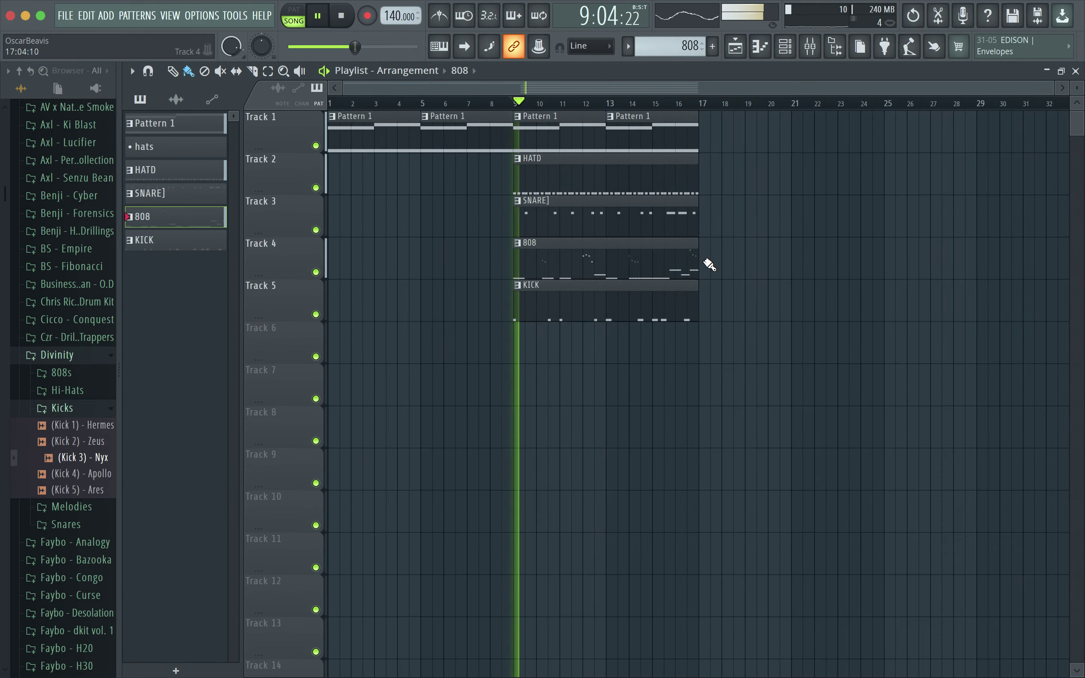
{"action": "right_click", "coordinate": [139, 219]}
{"action": "left_click", "coordinate": [190, 406]}
{"action": "left_click", "coordinate": [166, 241]}
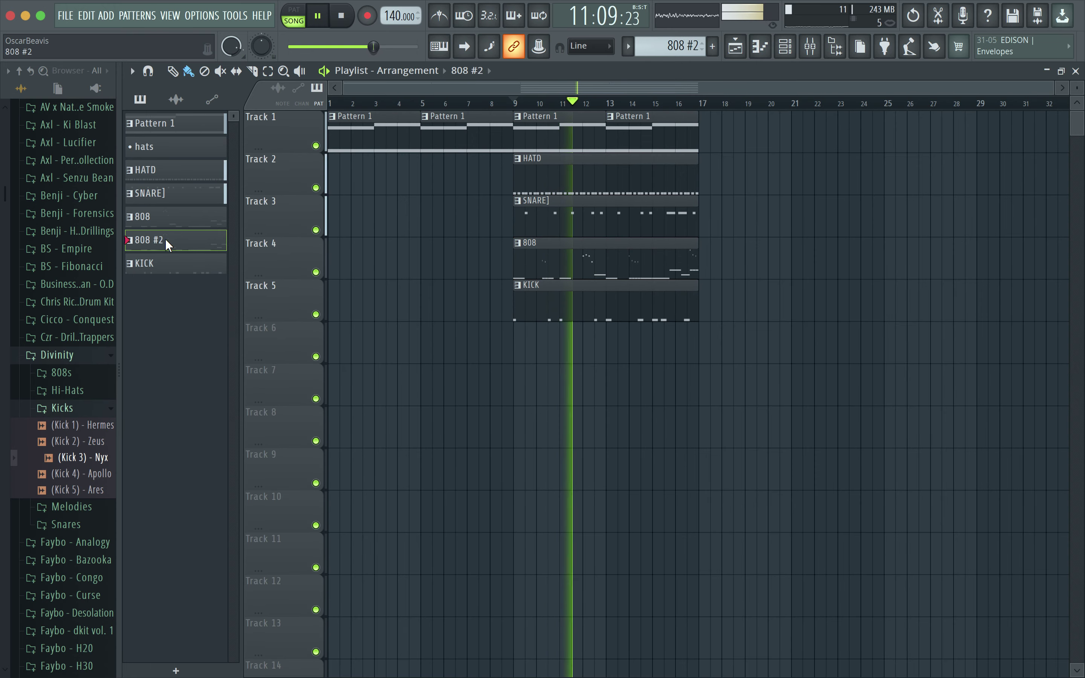
Step: Move the 808 clip on Track 4 to bar 17 and place the 808 #2 pattern at bar 9
{"action": "left_click_drag", "start_coordinate": [671, 269], "coordinate": [765, 271]}
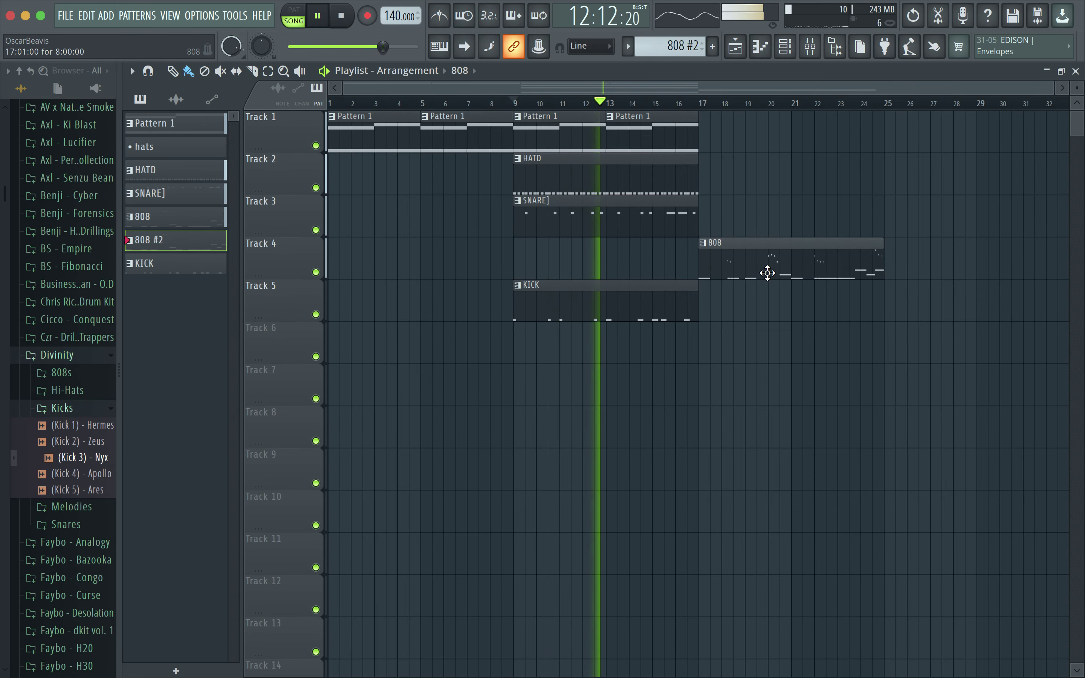
{"action": "left_click", "coordinate": [514, 259]}
{"action": "right_click", "coordinate": [533, 261]}
{"action": "left_click", "coordinate": [202, 241]}
{"action": "left_click", "coordinate": [517, 261]}
{"action": "key", "text": "space"}
{"action": "key", "text": "space"}
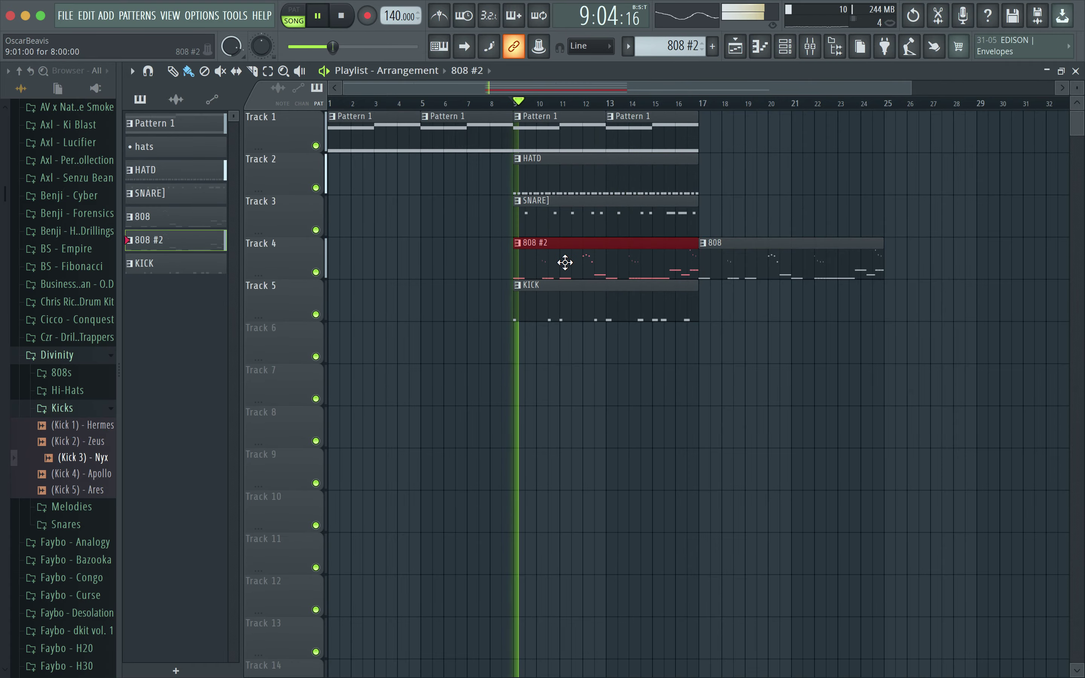
Step: Open 808 #2 in the piano roll and delete bar 2's D#6 and D6 slides and its first two C5 notes
{"action": "double_click", "coordinate": [565, 259]}
{"action": "right_click", "coordinate": [271, 344]}
{"action": "right_click", "coordinate": [280, 355]}
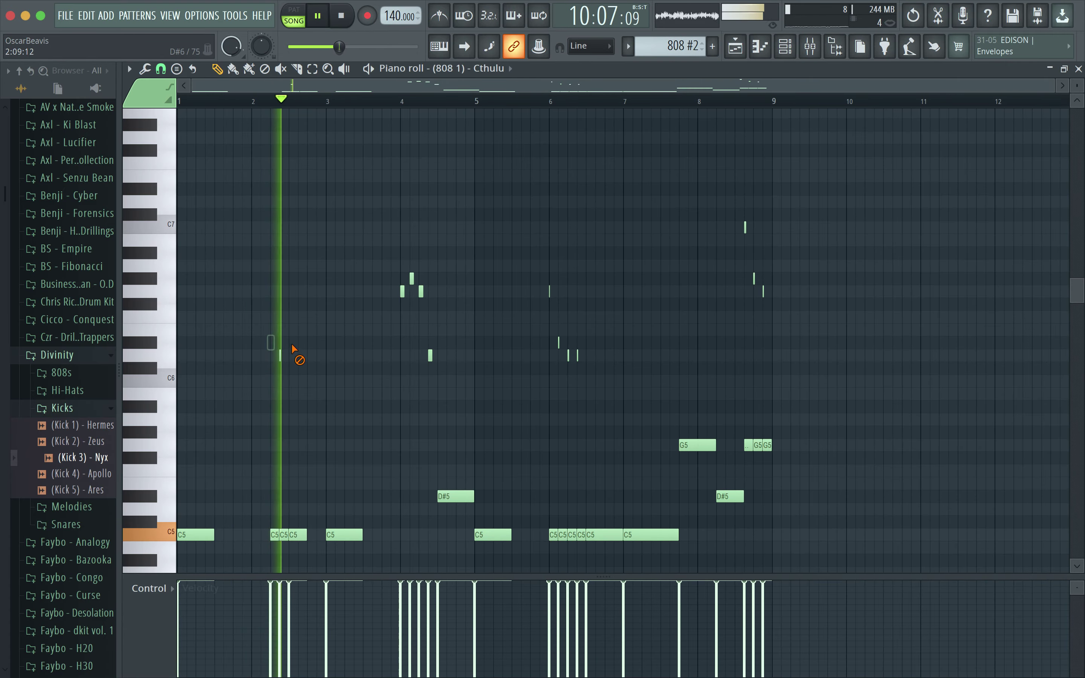
{"action": "key", "text": "space"}
{"action": "right_click", "coordinate": [275, 535]}
{"action": "key", "text": "space"}
{"action": "right_click", "coordinate": [280, 534]}
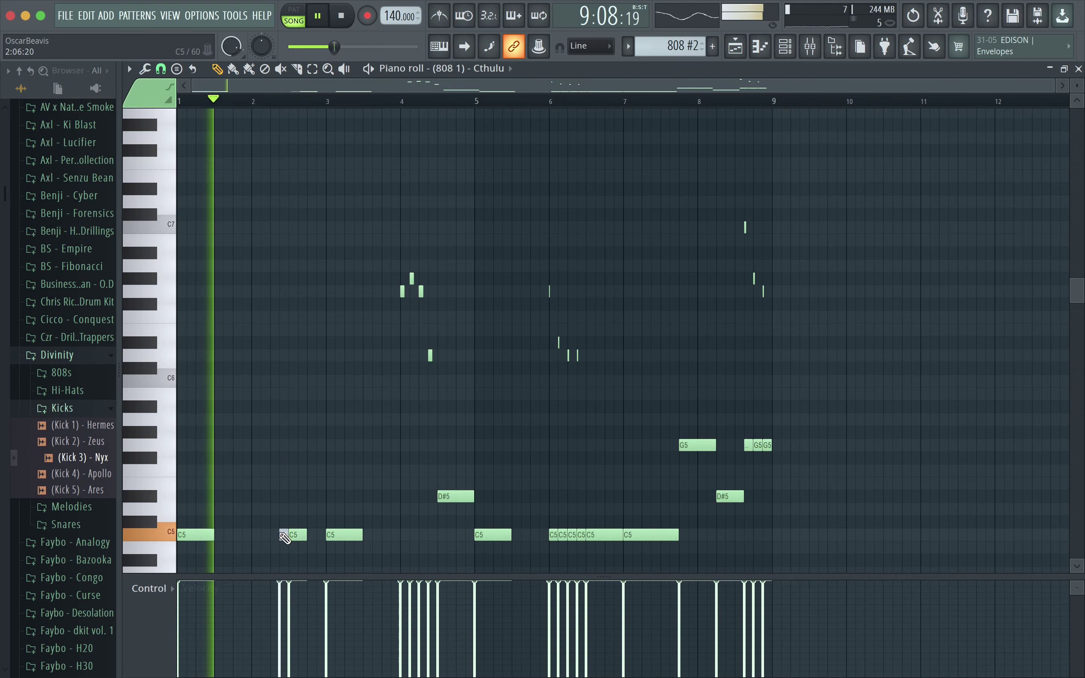
Step: Delete the four slide notes (G6, G#6, G6, D6) in bar 4 of 808 #2
{"action": "scroll", "coordinate": [322, 382], "scroll_direction": "up", "scroll_amount": 2}
{"action": "right_click", "coordinate": [439, 292]}
{"action": "right_click", "coordinate": [451, 279]}
{"action": "right_click", "coordinate": [464, 292]}
{"action": "right_click", "coordinate": [478, 356]}
{"action": "scroll", "coordinate": [483, 355], "scroll_direction": "down", "scroll_amount": 2}
{"action": "scroll", "coordinate": [486, 358], "scroll_direction": "up", "scroll_amount": 4}
{"action": "scroll", "coordinate": [468, 392], "scroll_direction": "down", "scroll_amount": 4}
{"action": "scroll", "coordinate": [467, 398], "scroll_direction": "up", "scroll_amount": 2}
{"action": "scroll", "coordinate": [467, 390], "scroll_direction": "down", "scroll_amount": 4}
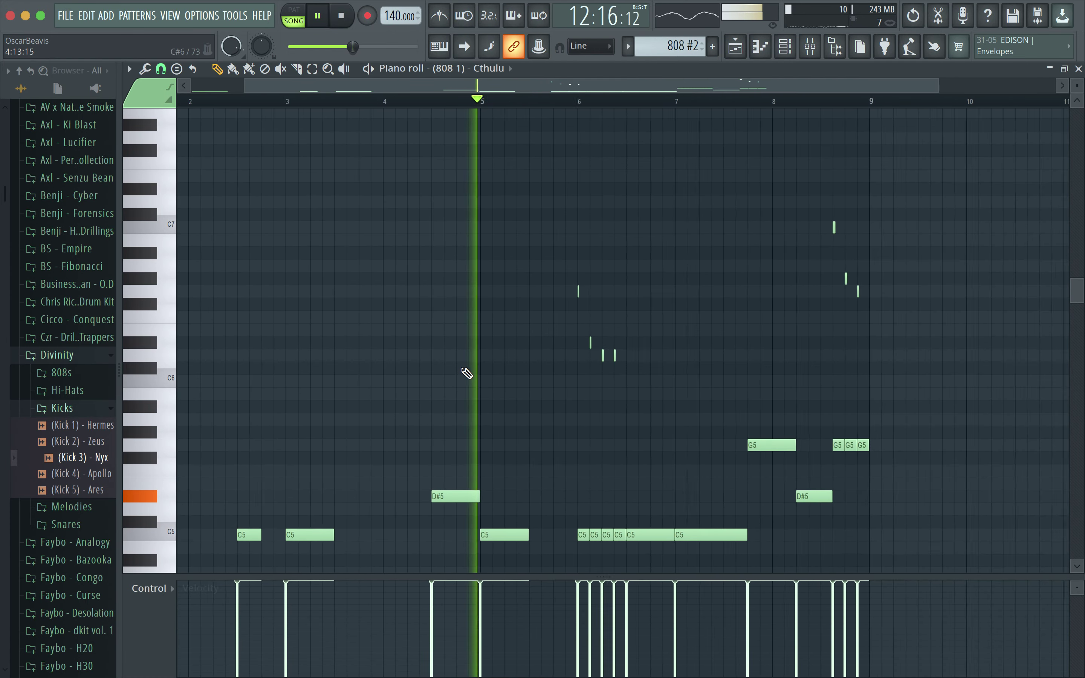
Step: Delete all the slide notes above the repeated C5 notes in bar 6
{"action": "scroll", "coordinate": [587, 417], "scroll_direction": "up", "scroll_amount": 2}
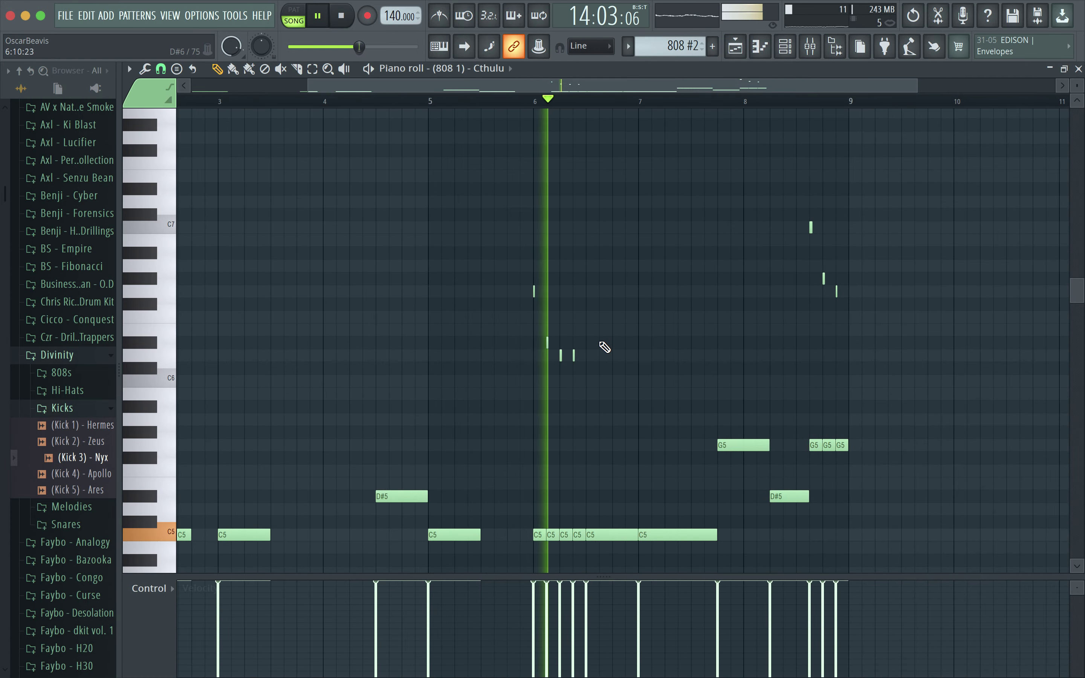
{"action": "key", "text": "space"}
{"action": "scroll", "coordinate": [552, 341], "scroll_direction": "up", "scroll_amount": 3}
{"action": "right_click", "coordinate": [547, 342]}
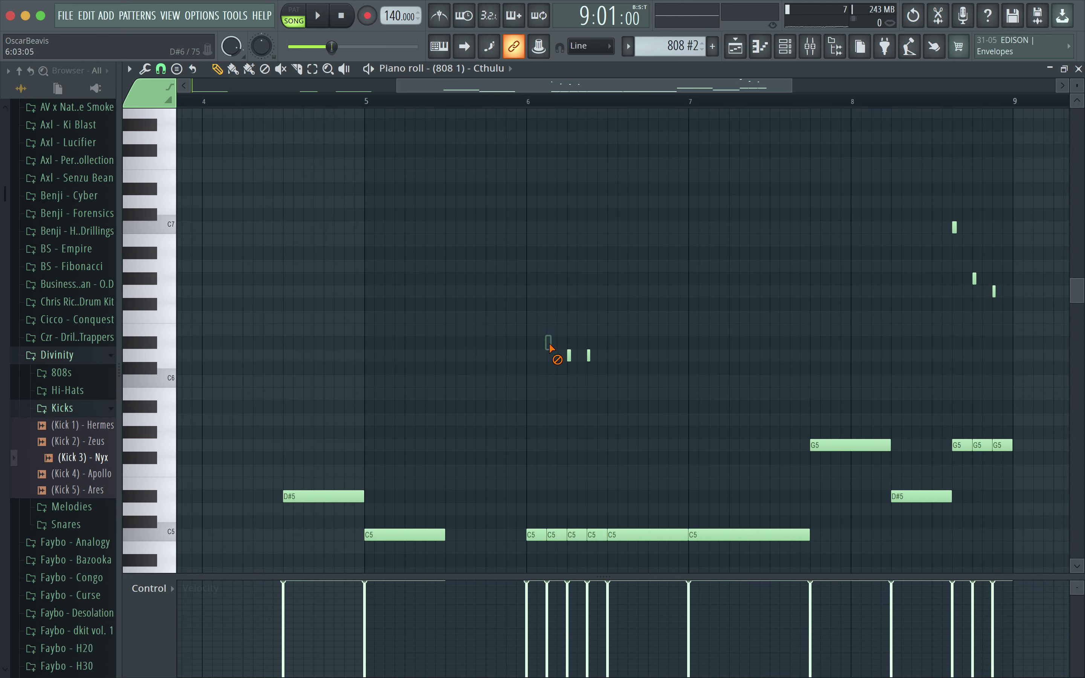
{"action": "key", "text": "space"}
{"action": "right_click", "coordinate": [589, 355]}
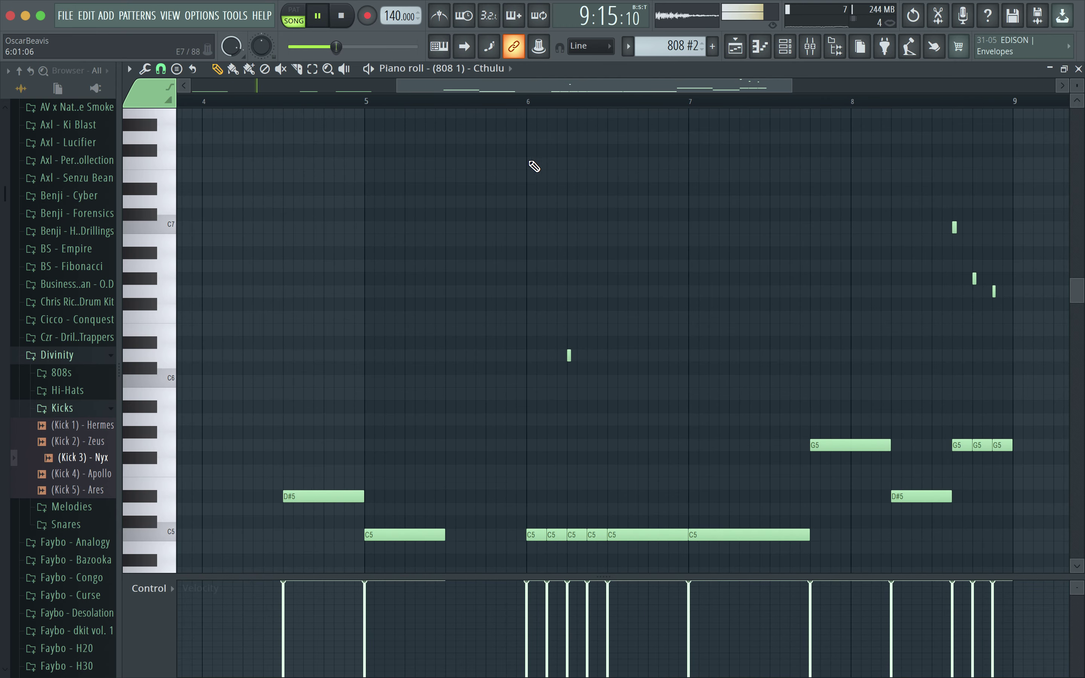
{"action": "left_click", "coordinate": [520, 102]}
{"action": "right_click", "coordinate": [569, 356]}
Step: Enable slide notes and add a half-step-long F6 slide on step 3 of bar 6
{"action": "key", "text": "space"}
{"action": "key", "text": "space"}
{"action": "scroll", "coordinate": [569, 343], "scroll_direction": "up", "scroll_amount": 4}
{"action": "scroll", "coordinate": [569, 343], "scroll_direction": "down", "scroll_amount": 10}
{"action": "key", "text": "space"}
{"action": "scroll", "coordinate": [569, 343], "scroll_direction": "up", "scroll_amount": 7}
{"action": "left_click", "coordinate": [168, 99]}
{"action": "key", "text": "space"}
{"action": "key", "text": "space"}
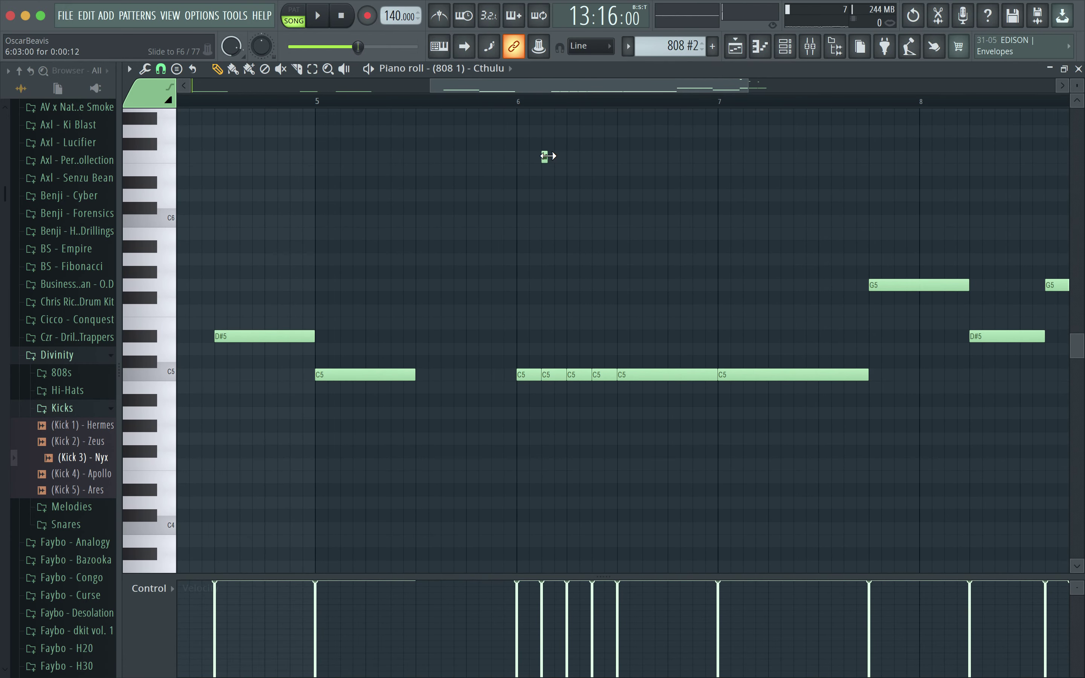
{"action": "key", "text": "space"}
{"action": "key", "text": "space"}
Step: Raise bar 6's slide on step 3 to F#6, add a C#7 slide on step 5, and play them back
{"action": "scroll", "coordinate": [627, 206], "scroll_direction": "up", "scroll_amount": 2}
{"action": "scroll", "coordinate": [497, 278], "scroll_direction": "up", "scroll_amount": 4}
{"action": "key", "text": "space"}
{"action": "key", "text": "space"}
{"action": "key", "text": "space"}
{"action": "key", "text": "space"}
{"action": "left_click", "coordinate": [537, 181]}
{"action": "key", "text": "space"}
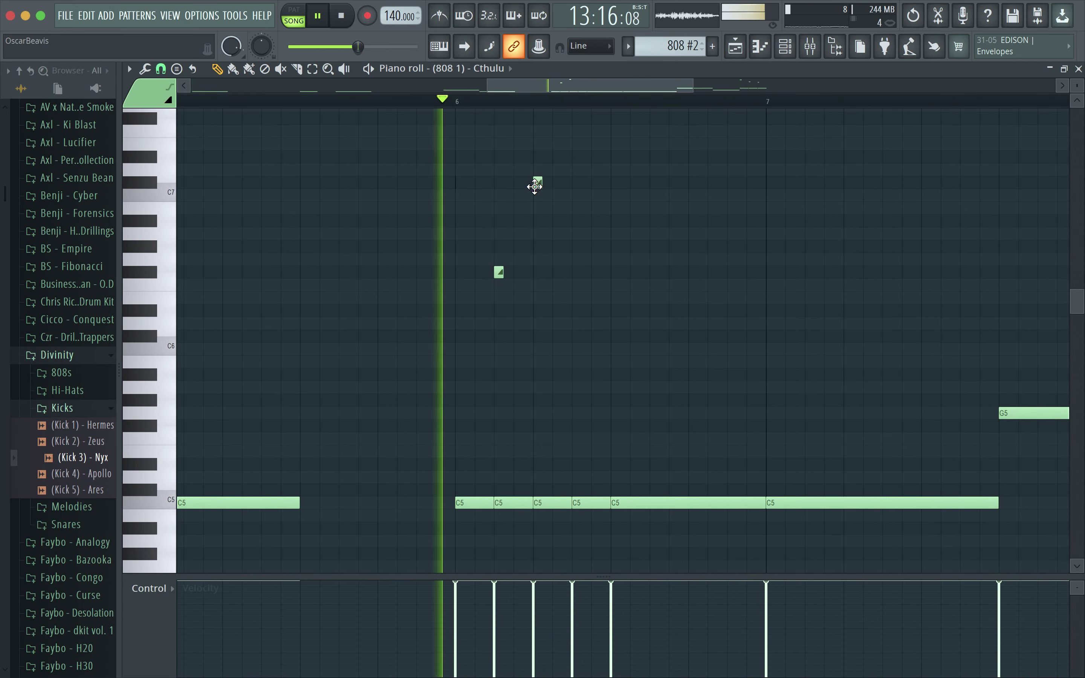
{"action": "key", "text": "space"}
Step: Raise bar 6's slide on step 5 to G7, checking the pitch in playback
{"action": "left_click_drag", "start_coordinate": [537, 180], "coordinate": [530, 149]}
{"action": "key", "text": "space"}
{"action": "scroll", "coordinate": [611, 254], "scroll_direction": "up", "scroll_amount": 2}
{"action": "key", "text": "space"}
{"action": "key", "text": "space"}
{"action": "key", "text": "space"}
{"action": "key", "text": "space"}
{"action": "key", "text": "space"}
{"action": "right_click", "coordinate": [520, 131]}
{"action": "key", "text": "space"}
{"action": "key", "text": "space"}
Step: Replay the section around bar 6 and raise the slide on step 3 to G6
{"action": "left_click", "coordinate": [421, 103]}
{"action": "key", "text": "space"}
{"action": "key", "text": "space"}
{"action": "left_click_drag", "start_coordinate": [472, 310], "coordinate": [472, 291]}
{"action": "key", "text": "space"}
{"action": "scroll", "coordinate": [564, 225], "scroll_direction": "down", "scroll_amount": 4}
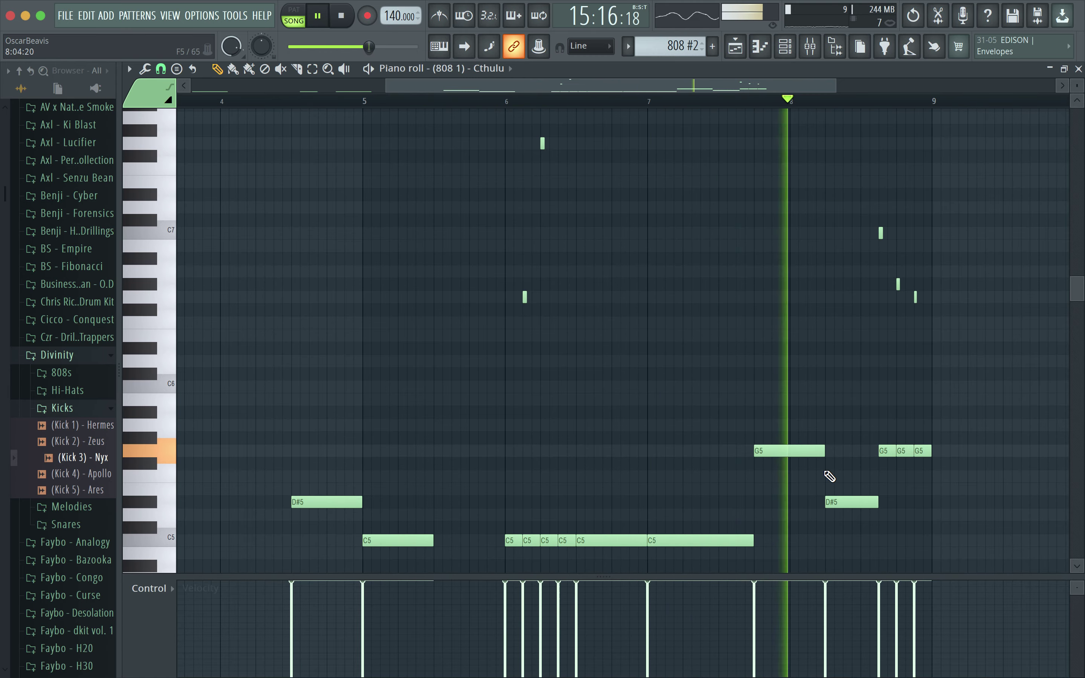
Step: Delete the C7, G#6 and G6 slide notes near the end of bar 8
{"action": "scroll", "coordinate": [901, 264], "scroll_direction": "up", "scroll_amount": 5}
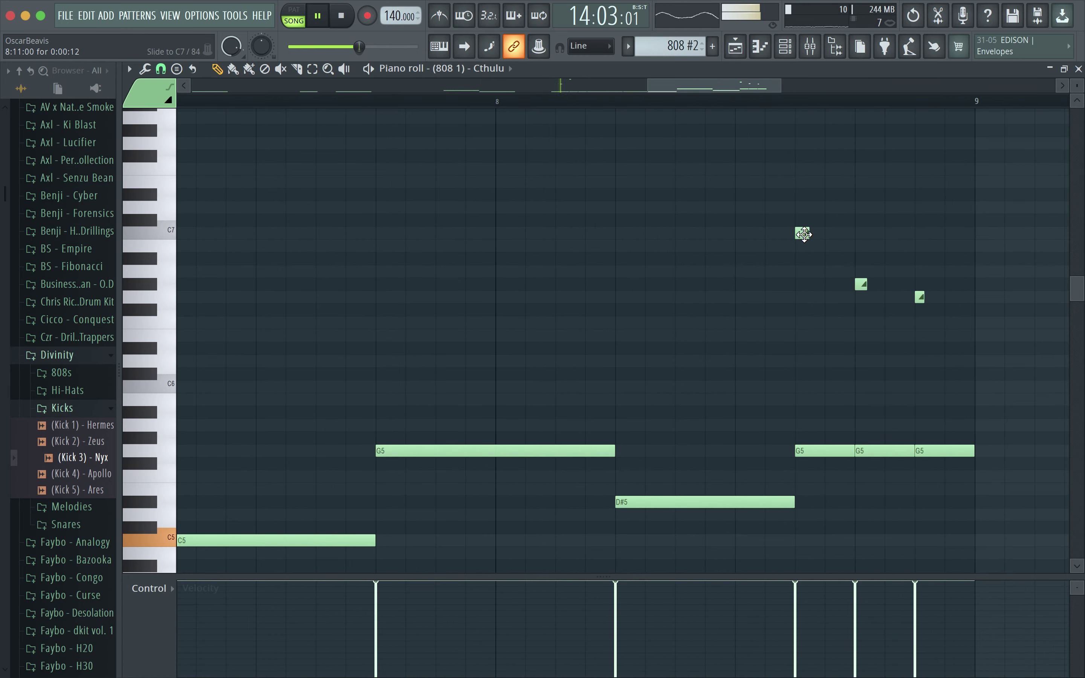
{"action": "right_click", "coordinate": [802, 232]}
{"action": "right_click", "coordinate": [860, 284]}
{"action": "right_click", "coordinate": [920, 297]}
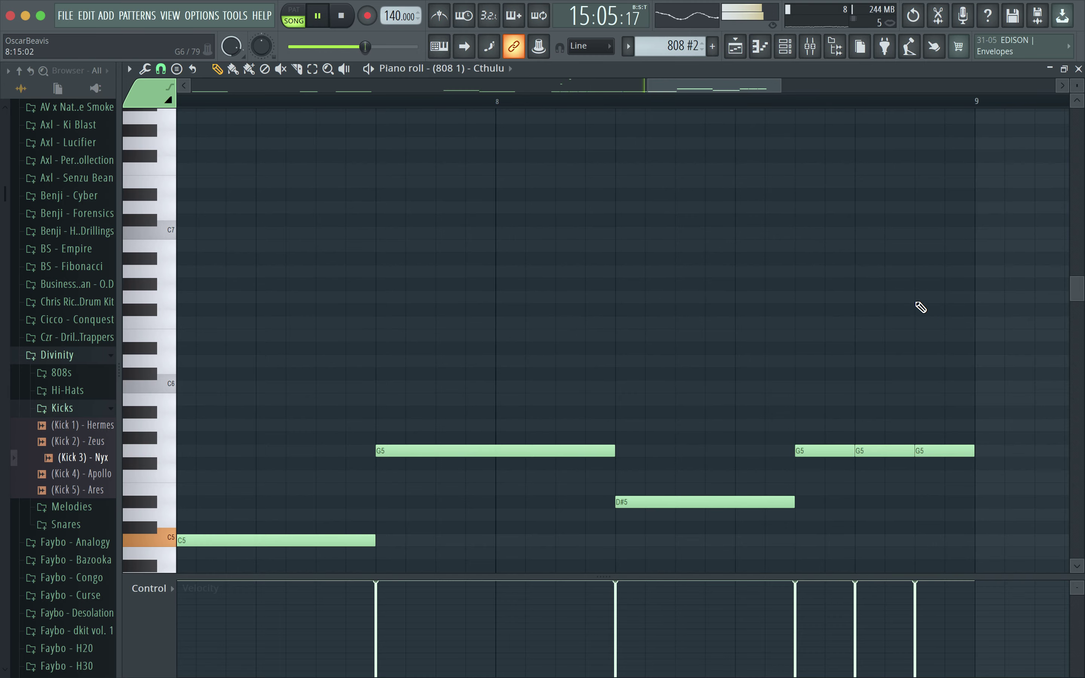
Step: Add a D#7 slide on step 13 and a C#7 slide on step 15 of bar 8
{"action": "scroll", "coordinate": [872, 292], "scroll_direction": "up", "scroll_amount": 4}
{"action": "scroll", "coordinate": [872, 292], "scroll_direction": "down", "scroll_amount": 7}
{"action": "scroll", "coordinate": [862, 259], "scroll_direction": "up", "scroll_amount": 2}
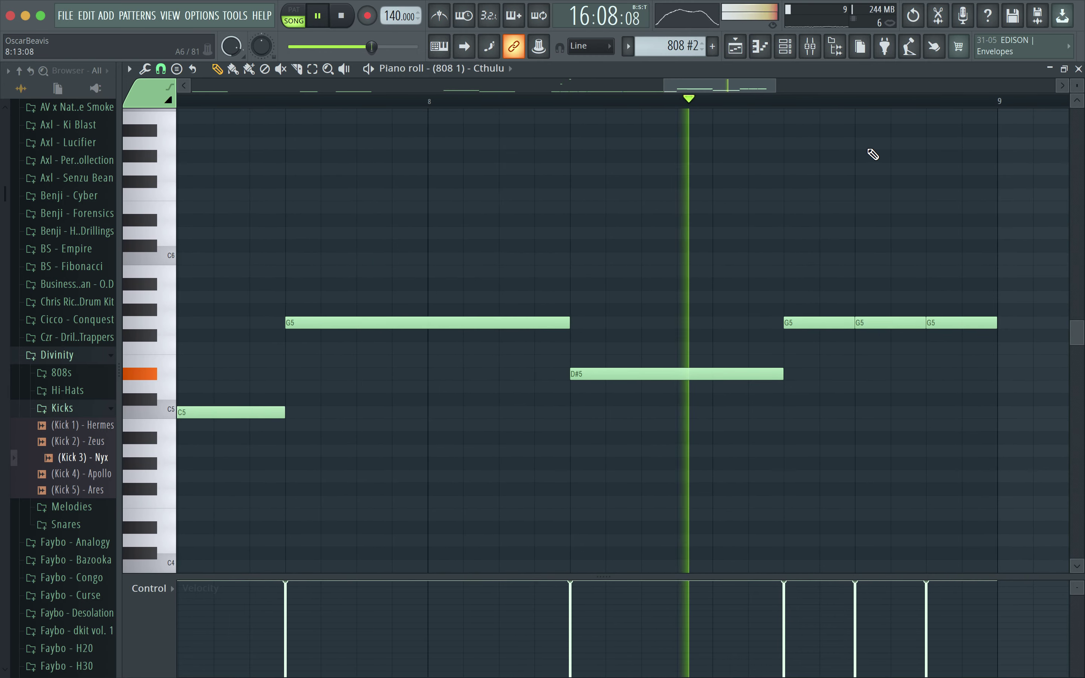
{"action": "scroll", "coordinate": [878, 196], "scroll_direction": "up", "scroll_amount": 3}
{"action": "scroll", "coordinate": [873, 192], "scroll_direction": "up", "scroll_amount": 2}
{"action": "key", "text": "space"}
{"action": "left_click_drag", "start_coordinate": [851, 200], "coordinate": [903, 223]}
{"action": "left_click", "coordinate": [930, 254]}
{"action": "key", "text": "space"}
Step: Replay the end of bar 8, raise its last slide note to D7, and close the piano roll
{"action": "left_click", "coordinate": [788, 102]}
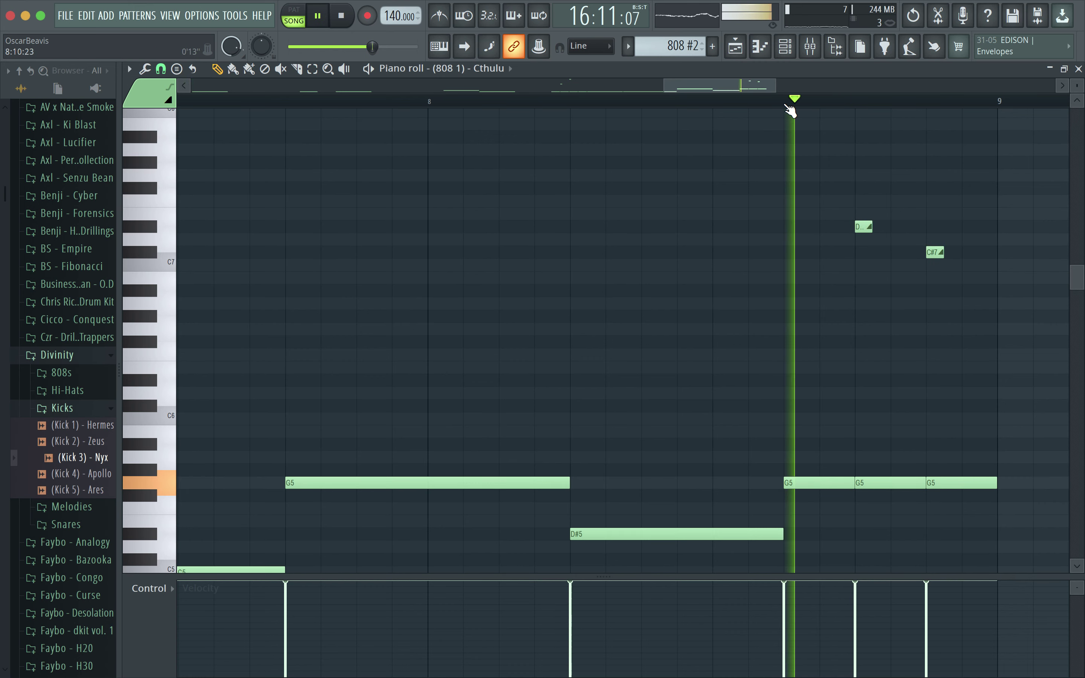
{"action": "key", "text": "space"}
{"action": "left_click_drag", "start_coordinate": [935, 252], "coordinate": [935, 237]}
{"action": "key", "text": "space"}
{"action": "scroll", "coordinate": [877, 187], "scroll_direction": "down", "scroll_amount": 8}
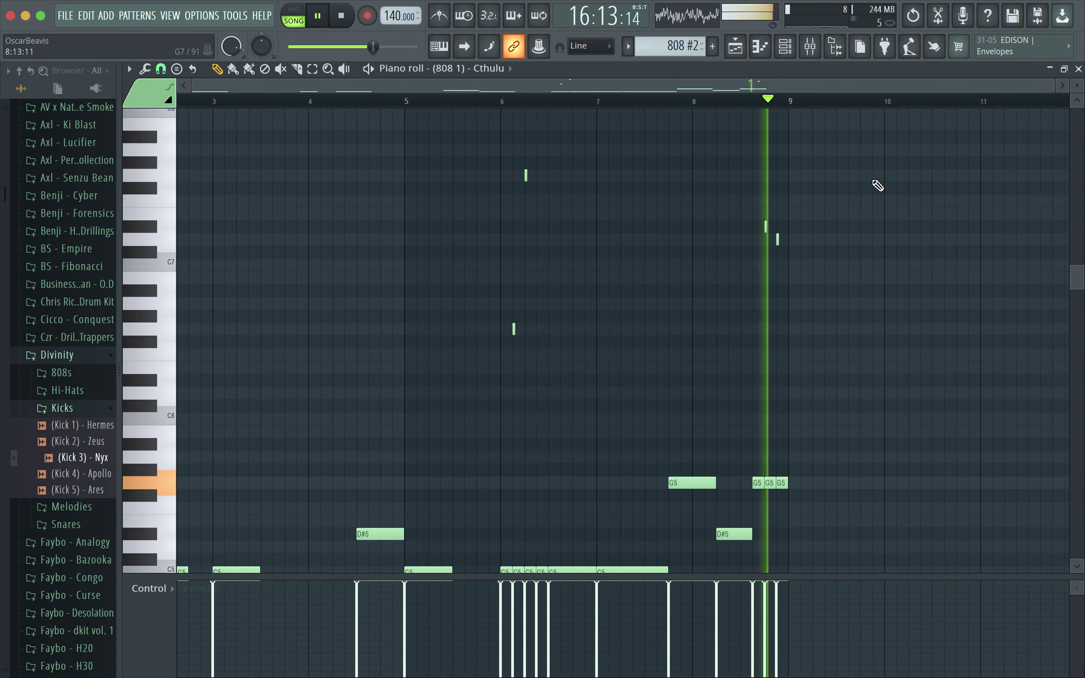
{"action": "left_click", "coordinate": [1078, 68]}
Step: Place a copy of the KICK clip on Track 5 at bar 17
{"action": "left_click", "coordinate": [717, 386]}
{"action": "right_click", "coordinate": [717, 386]}
{"action": "left_click", "coordinate": [682, 305]}
{"action": "key", "text": "space"}
{"action": "key", "text": "space"}
{"action": "left_click", "coordinate": [701, 304]}
Step: Place copies of the SNARE] clip at bar 17 on Track 2 and Track 3
{"action": "left_click", "coordinate": [659, 200]}
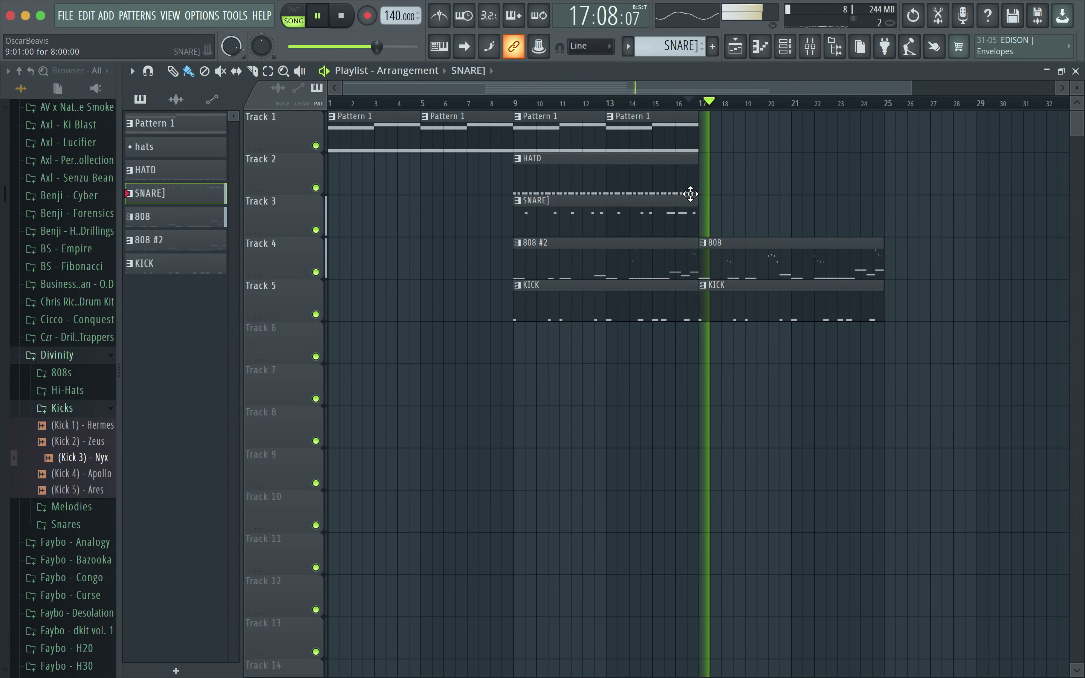
{"action": "left_click", "coordinate": [701, 180]}
{"action": "key", "text": "space"}
{"action": "left_click", "coordinate": [688, 228]}
{"action": "left_click", "coordinate": [707, 223]}
{"action": "key", "text": "space"}
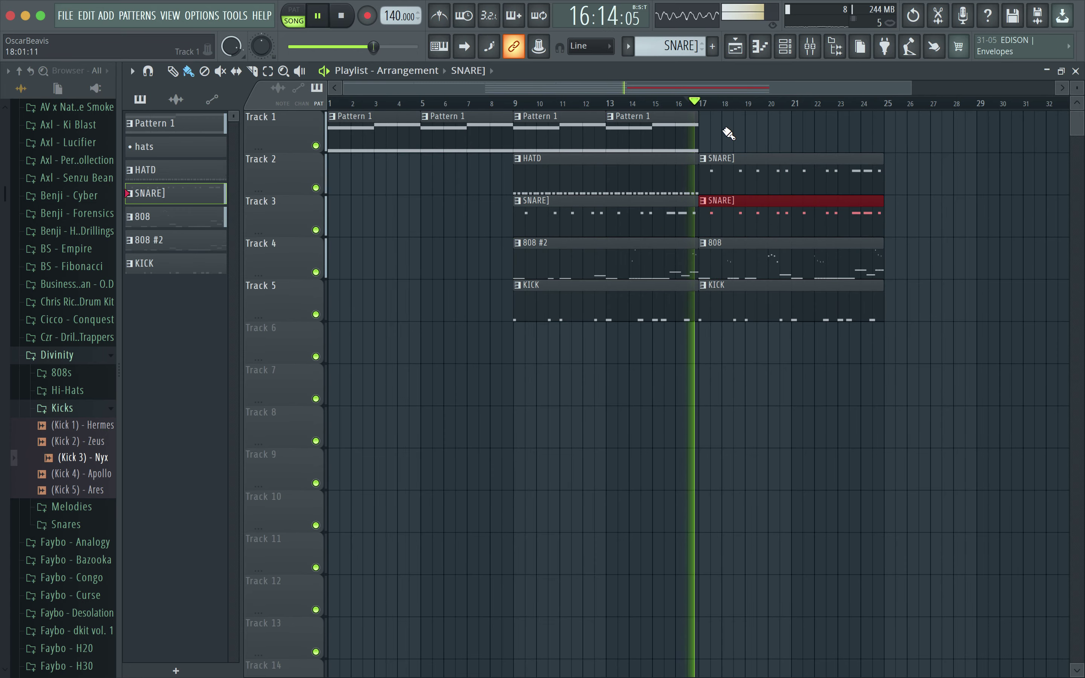
Step: Place two more Pattern 1 clips on Track 1 at bars 17 and 21
{"action": "left_click", "coordinate": [677, 127]}
{"action": "left_click", "coordinate": [705, 136]}
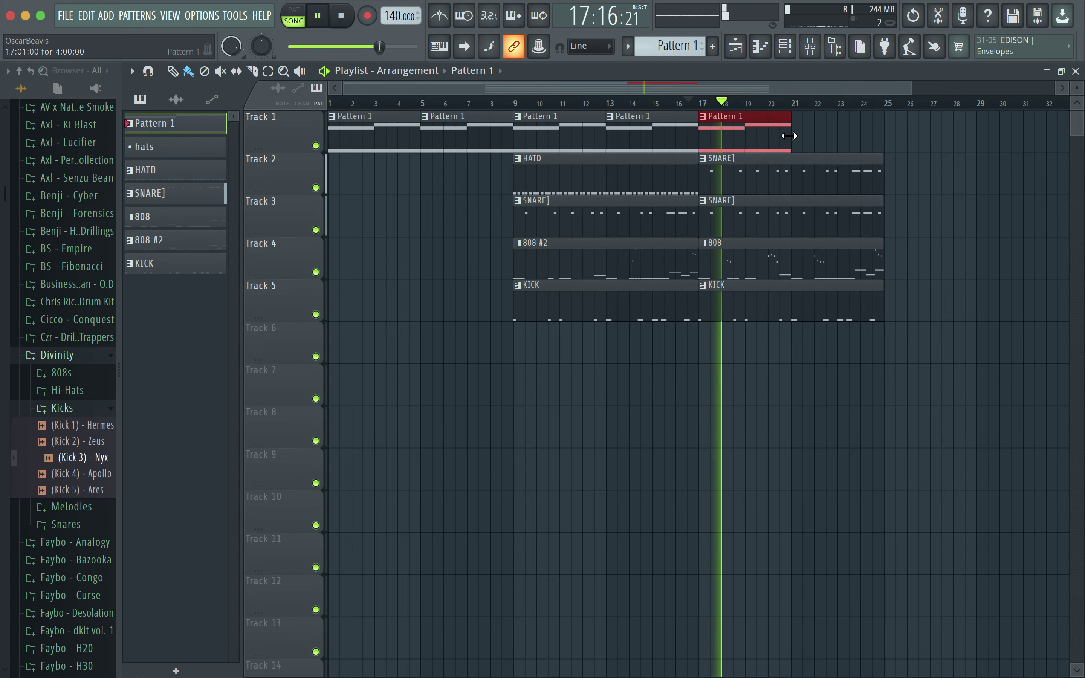
{"action": "left_click", "coordinate": [801, 140]}
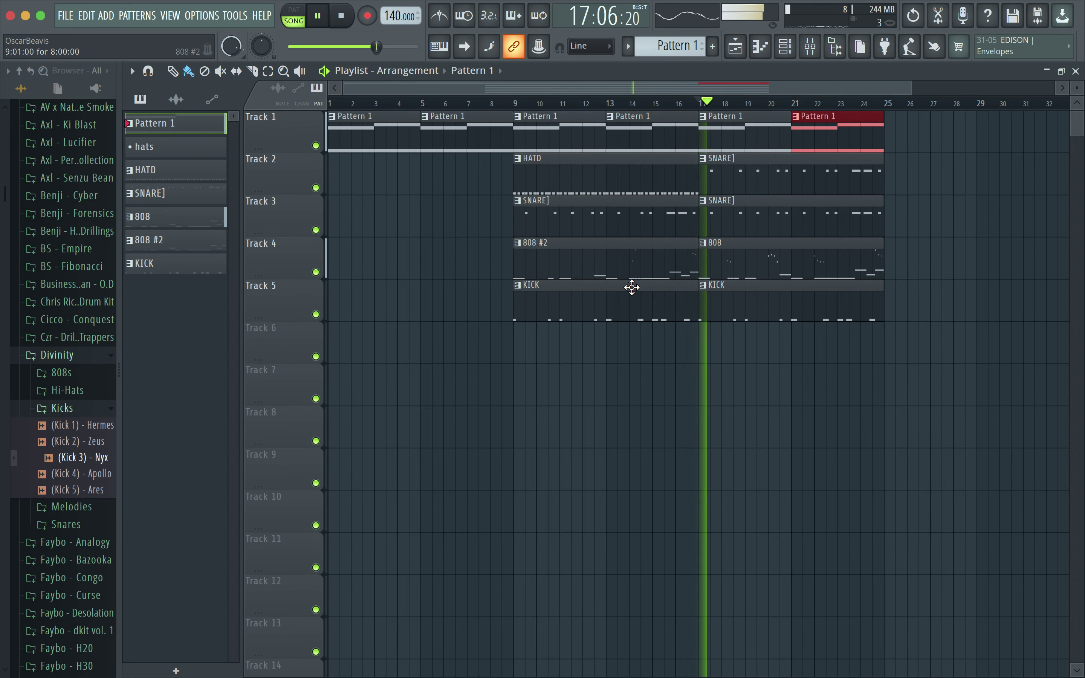
Step: Select every clip from bar 9 to the end of bar 24 and duplicate the section to bar 25
{"action": "scroll", "coordinate": [570, 386], "scroll_direction": "down", "scroll_amount": 2}
{"action": "key", "text": "space"}
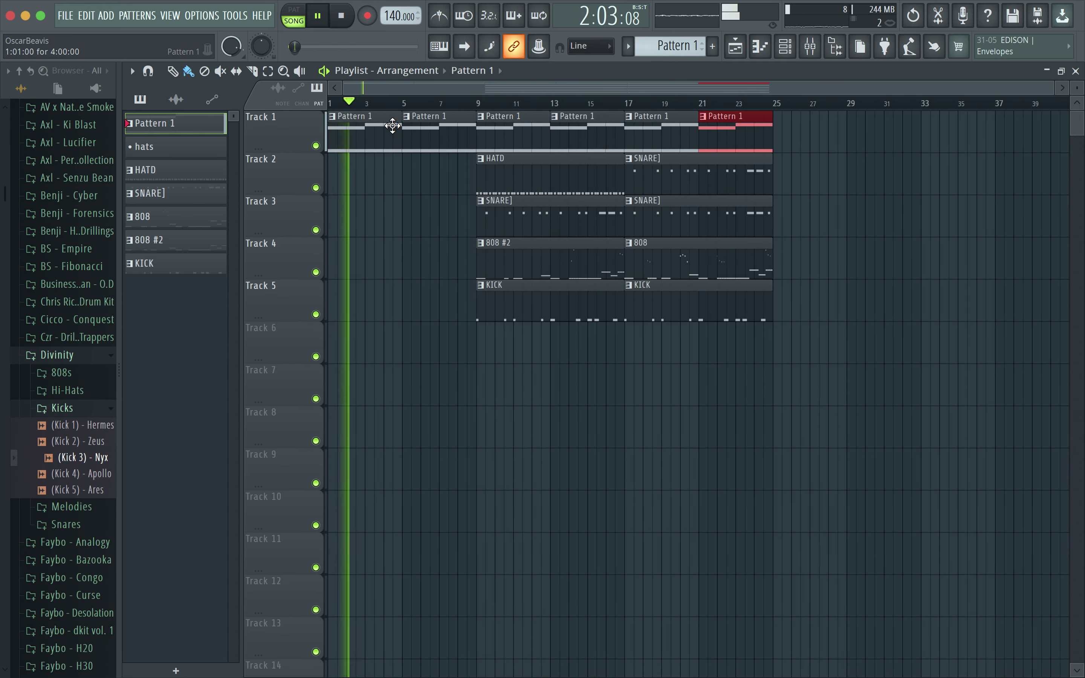
{"action": "left_click_drag", "start_coordinate": [815, 363], "coordinate": [502, 141]}
{"action": "key", "text": "super+b"}
{"action": "scroll", "coordinate": [632, 244], "scroll_direction": "down", "scroll_amount": 2}
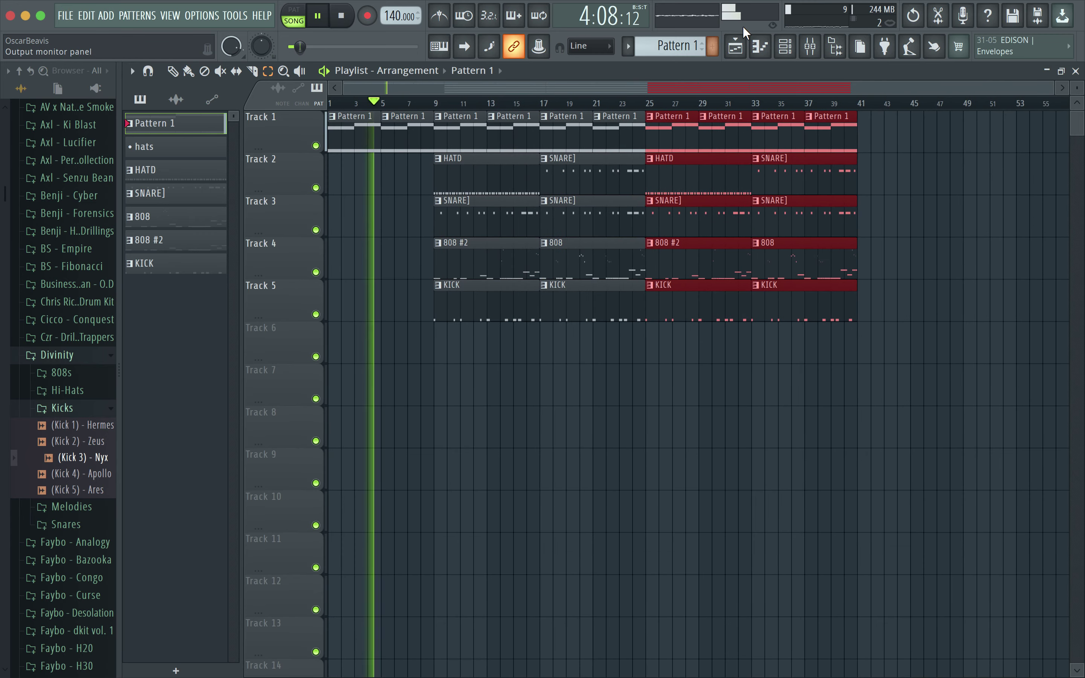
Step: Set mixer Insert 3's equalizer to a -18 dB low shelf at about 1.9 kHz and a 3.2 dB high shelf
{"action": "left_click", "coordinate": [810, 46]}
{"action": "left_click", "coordinate": [341, 195]}
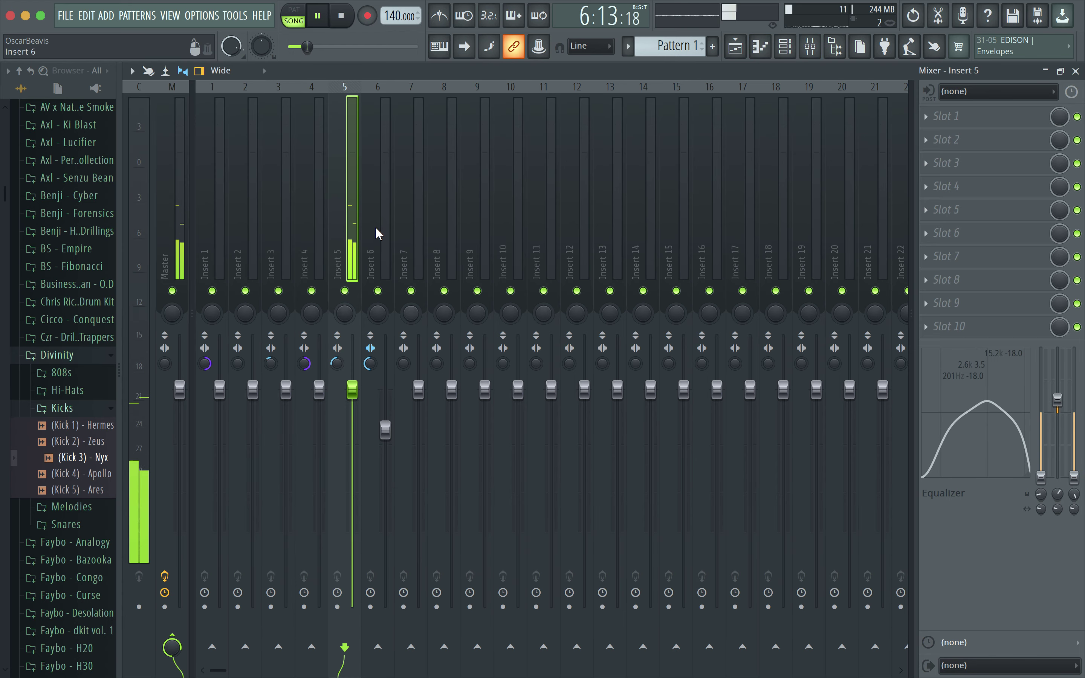
{"action": "left_click", "coordinate": [384, 222]}
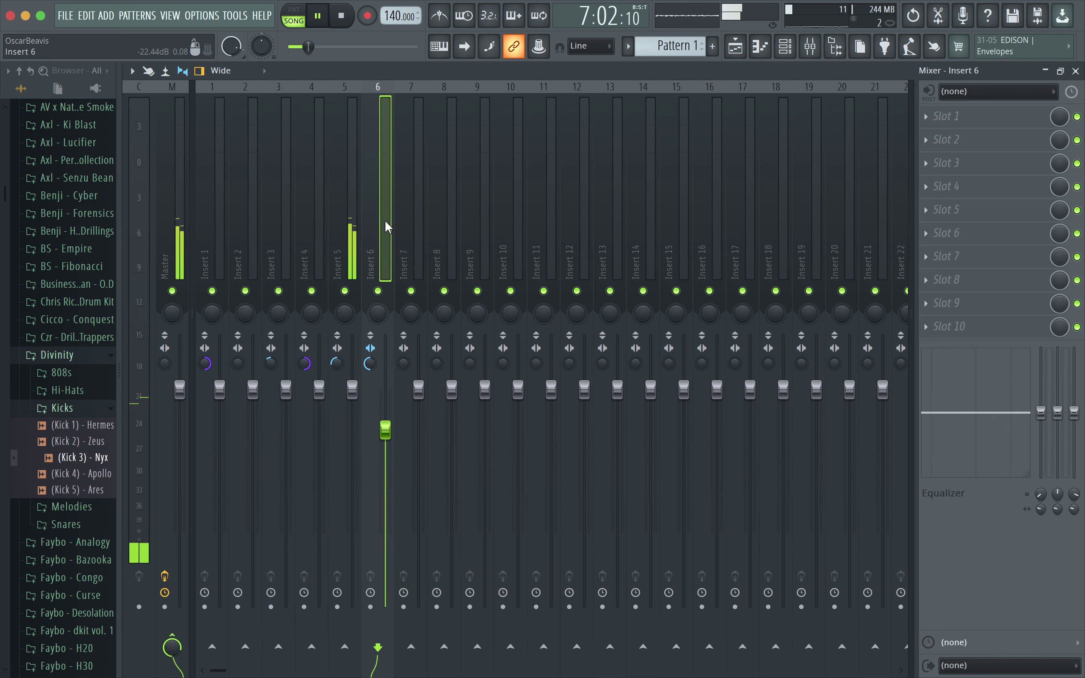
{"action": "left_click", "coordinate": [285, 216]}
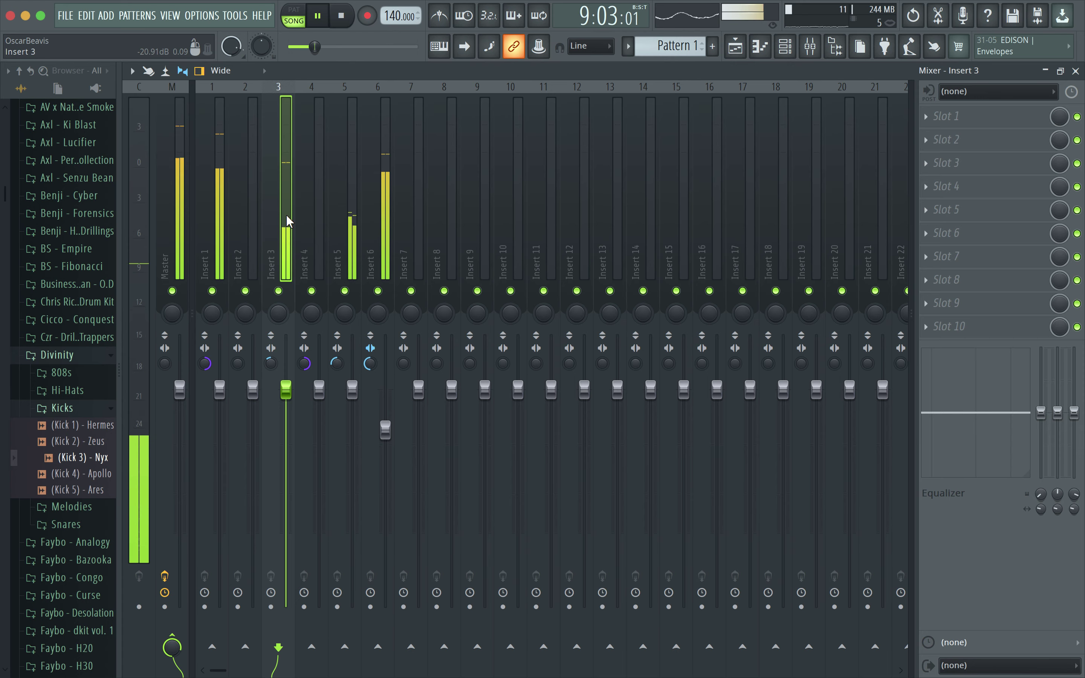
{"action": "left_click_drag", "start_coordinate": [1040, 413], "coordinate": [1040, 414]}
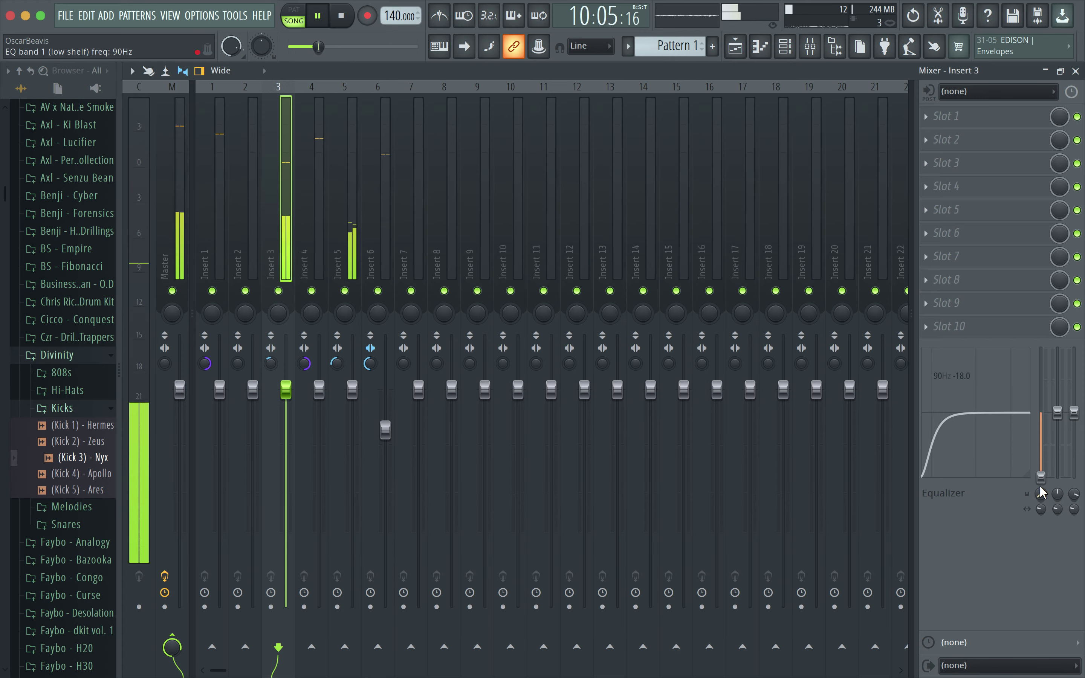
{"action": "left_click_drag", "start_coordinate": [1041, 493], "coordinate": [1040, 467]}
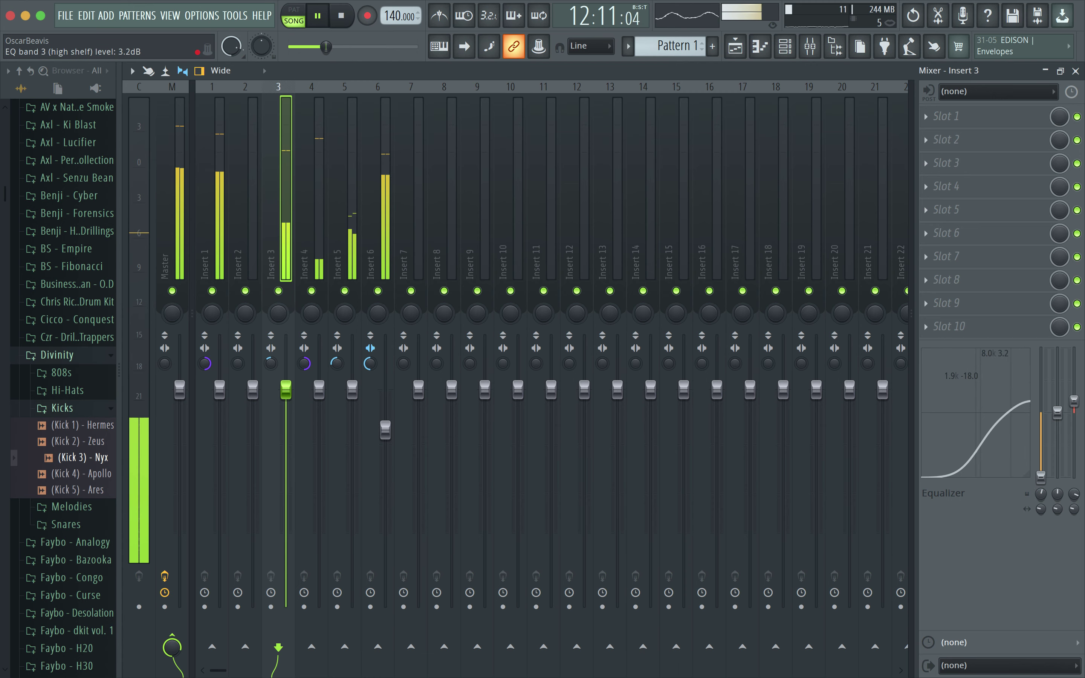
Step: Boost mixer Insert 4's peaking EQ band by 3.9 dB at about 1.0 kHz
{"action": "left_click", "coordinate": [324, 193]}
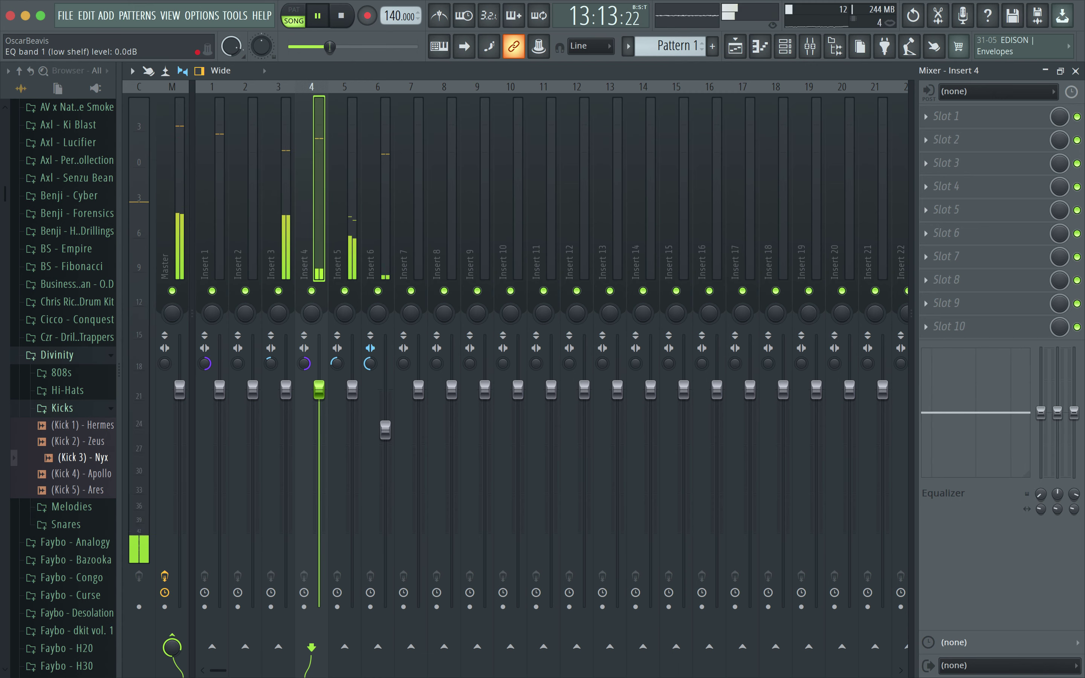
{"action": "left_click_drag", "start_coordinate": [1054, 412], "coordinate": [1056, 389]}
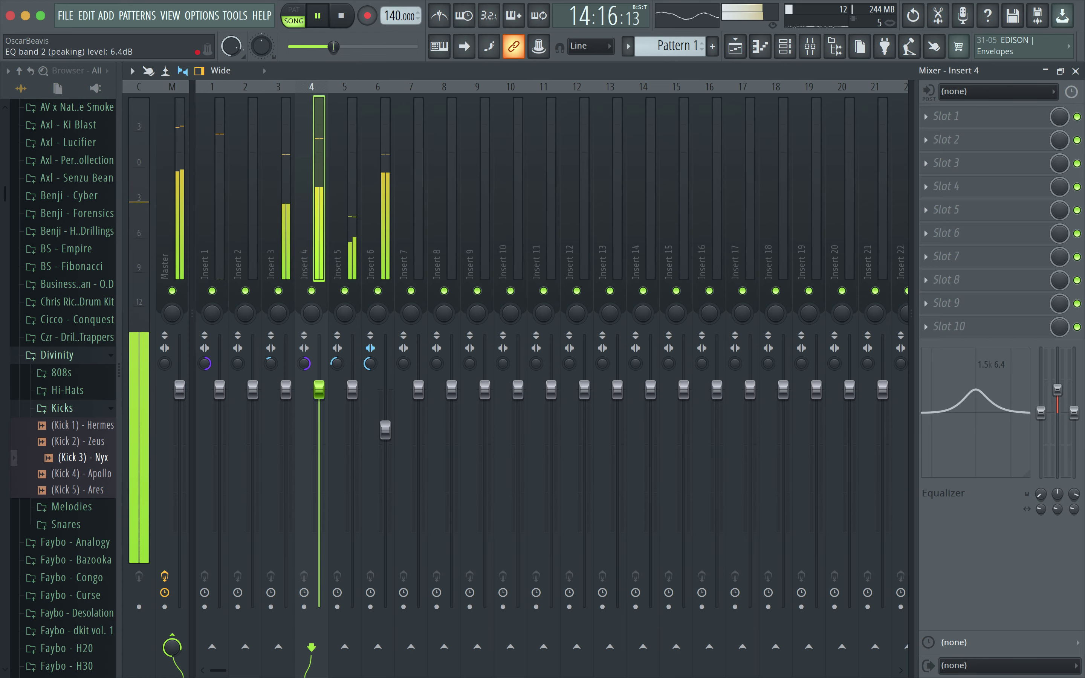
{"action": "left_click_drag", "start_coordinate": [1057, 494], "coordinate": [1057, 499]}
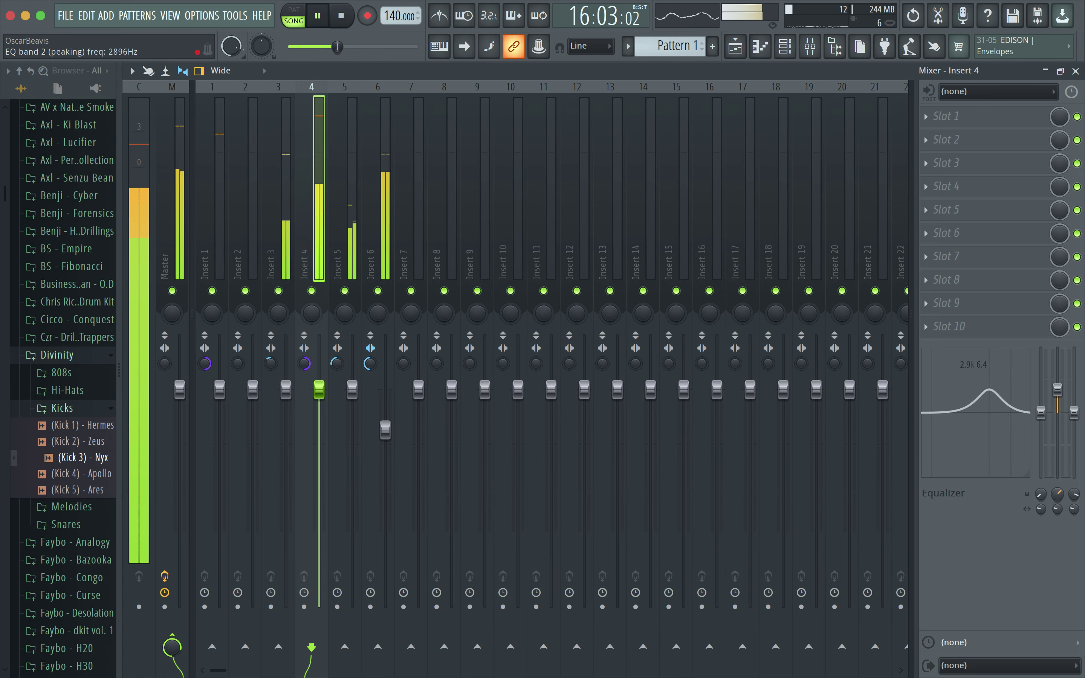
{"action": "left_click_drag", "start_coordinate": [1057, 400], "coordinate": [1057, 399]}
{"action": "left_click_drag", "start_coordinate": [1057, 494], "coordinate": [1057, 509]}
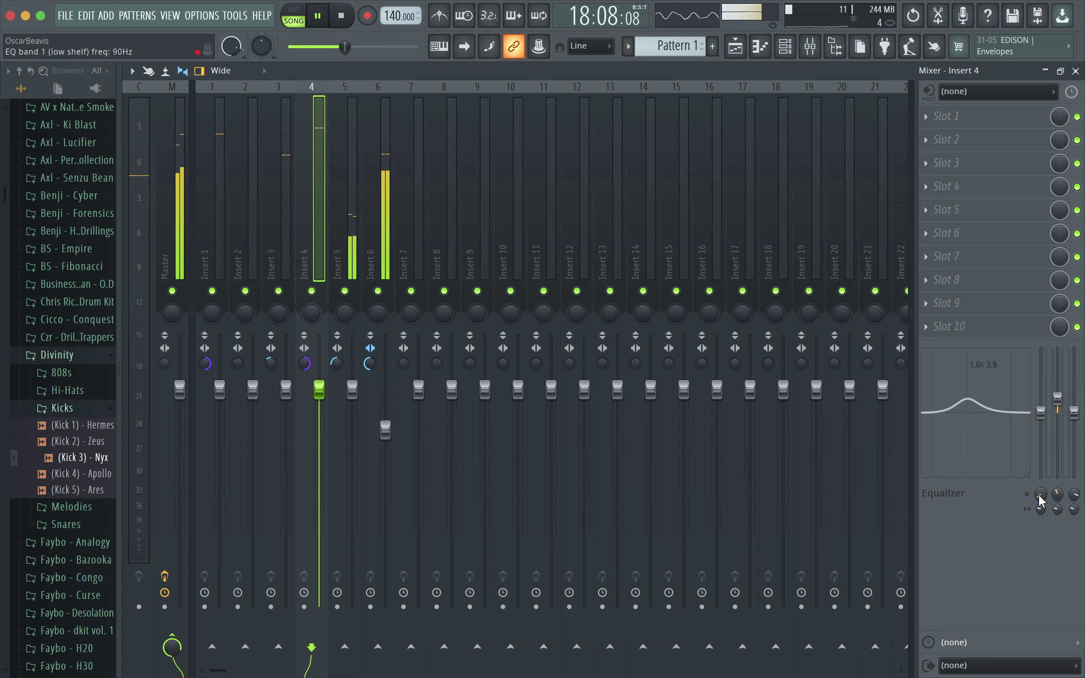
Step: Cut Insert 4's low shelf by 18 dB at 90 Hz and boost Insert 1's peaking band by 3.5 dB at 451 Hz
{"action": "left_click_drag", "start_coordinate": [1041, 412], "coordinate": [1041, 471]}
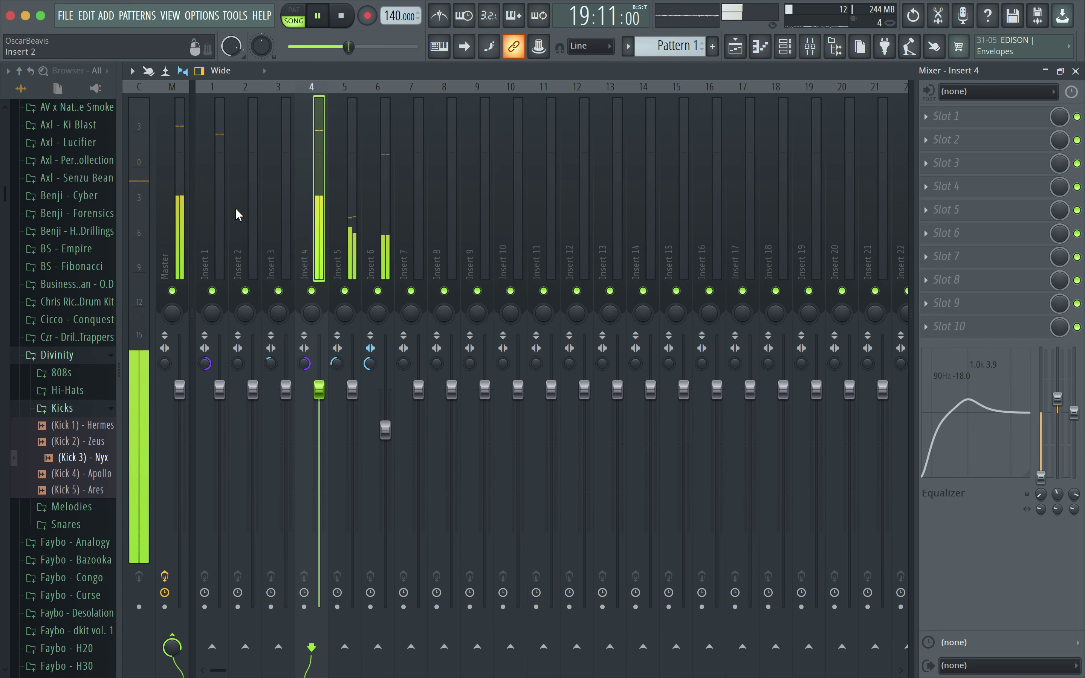
{"action": "left_click", "coordinate": [216, 186]}
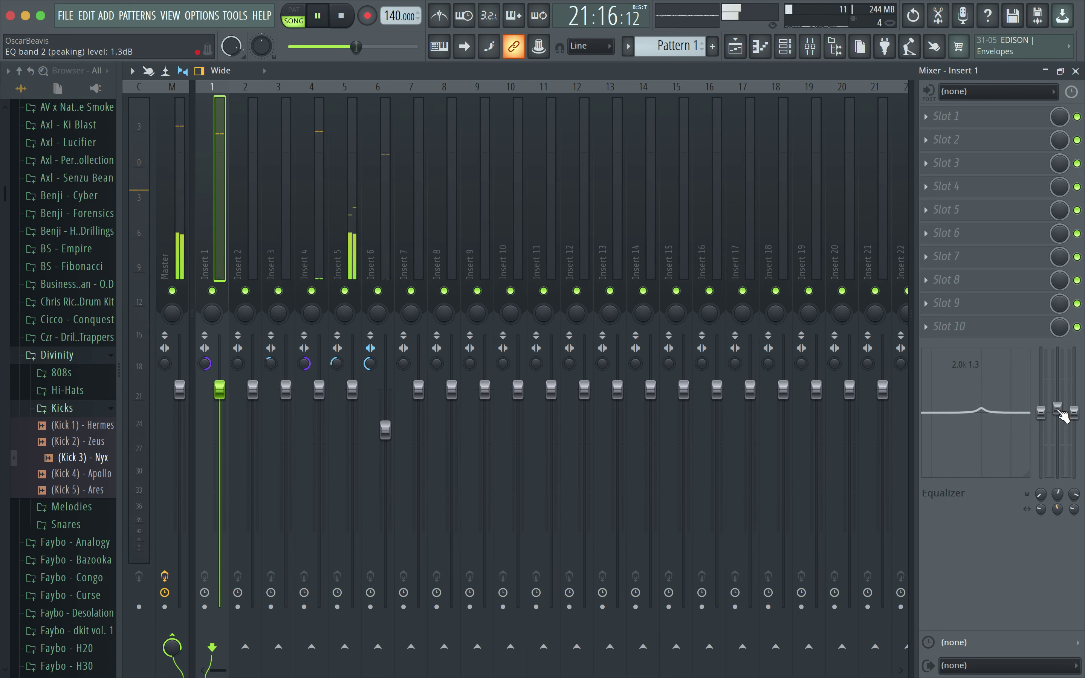
{"action": "left_click_drag", "start_coordinate": [1057, 398], "coordinate": [1057, 397]}
{"action": "left_click_drag", "start_coordinate": [1057, 494], "coordinate": [1057, 514]}
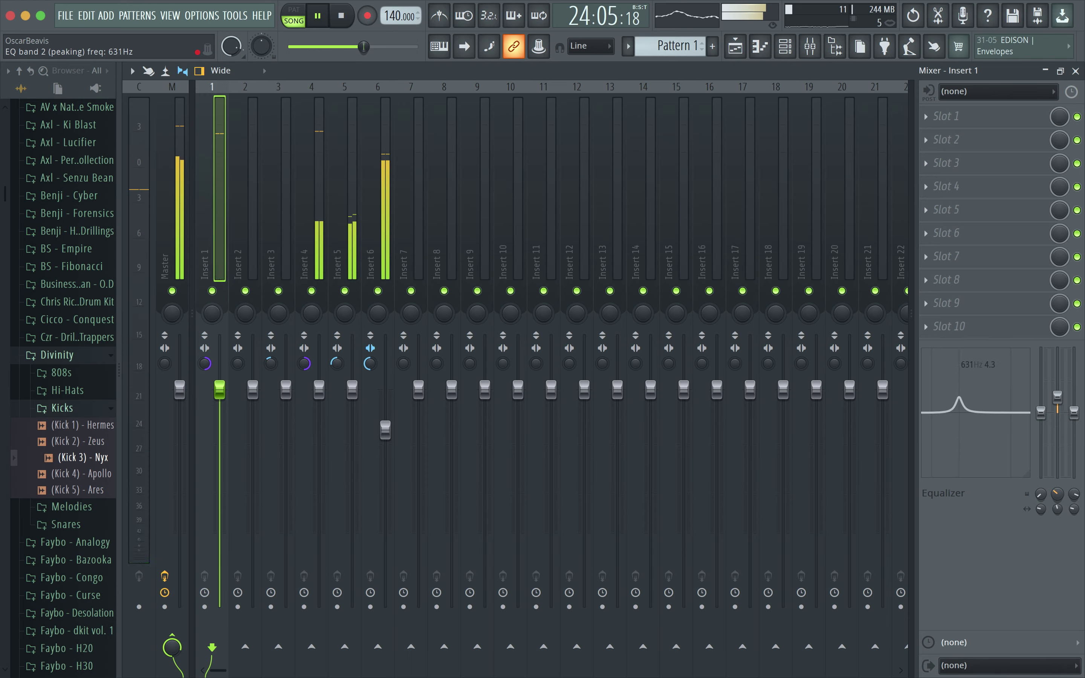
{"action": "left_click_drag", "start_coordinate": [1057, 493], "coordinate": [1056, 496]}
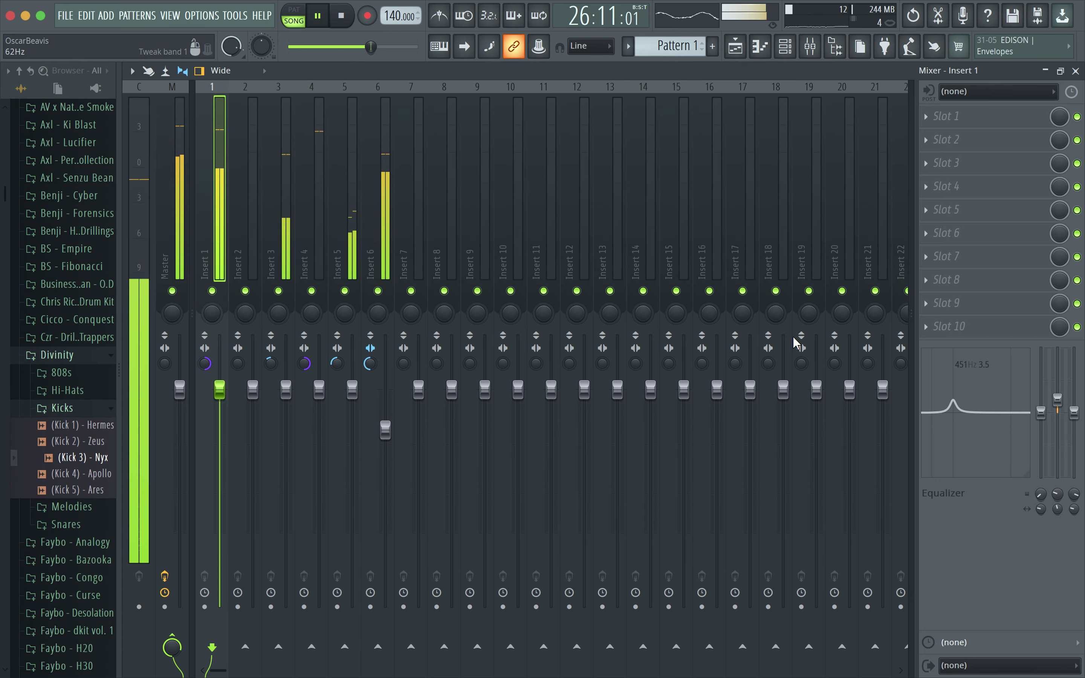
Step: Rebalance the mixer by lowering the Insert 3 and Insert 4 faders and raising the Insert 6 fader
{"action": "left_click_drag", "start_coordinate": [290, 386], "coordinate": [318, 397]}
{"action": "left_click_drag", "start_coordinate": [385, 430], "coordinate": [385, 417]}
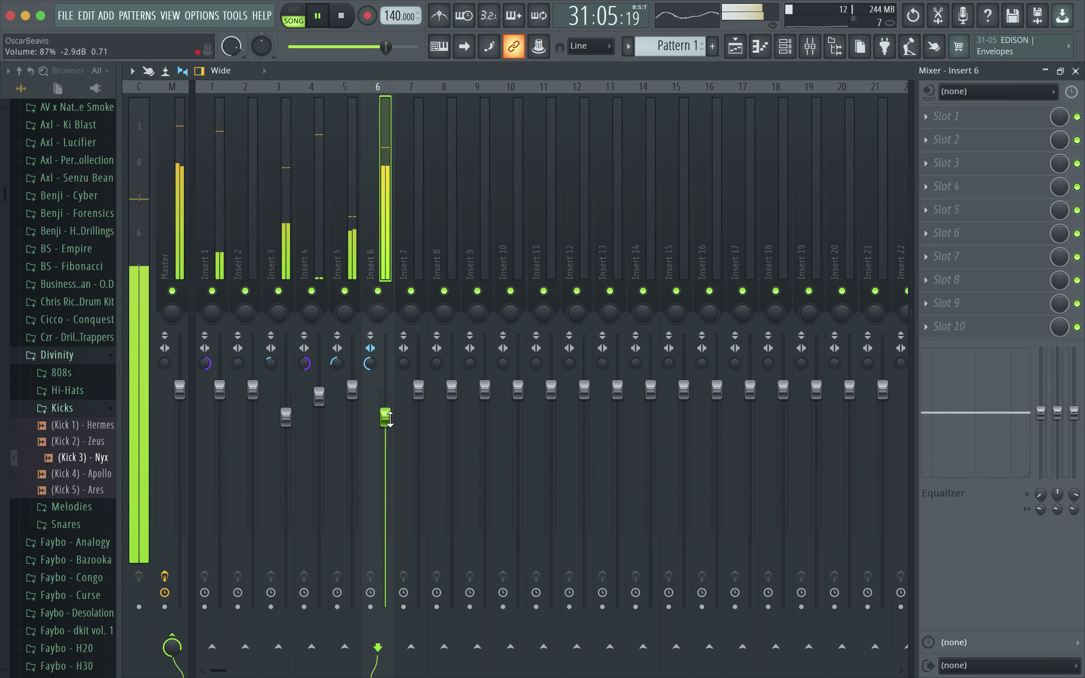
{"action": "left_click", "coordinate": [1075, 70]}
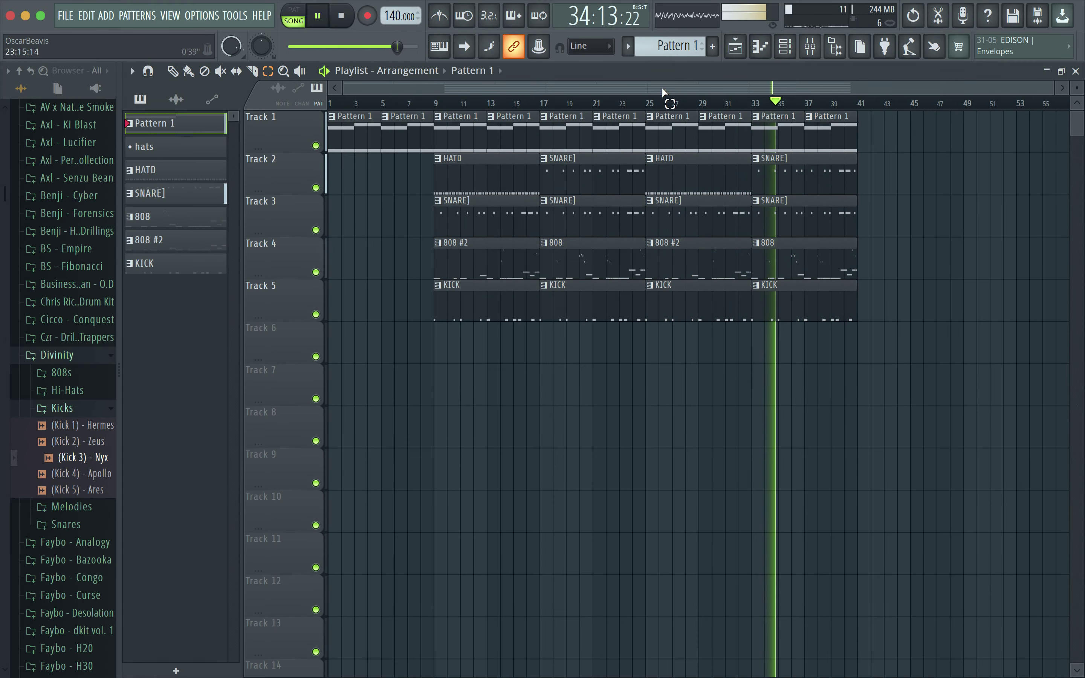
{"action": "left_click", "coordinate": [810, 47]}
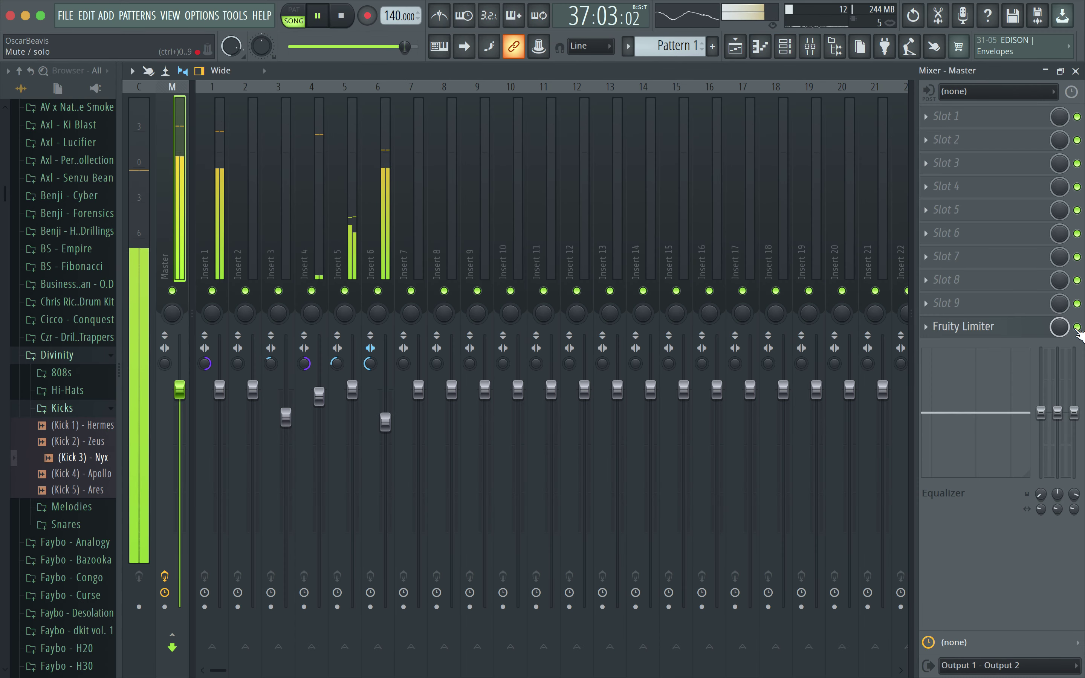
{"action": "left_click", "coordinate": [1075, 71]}
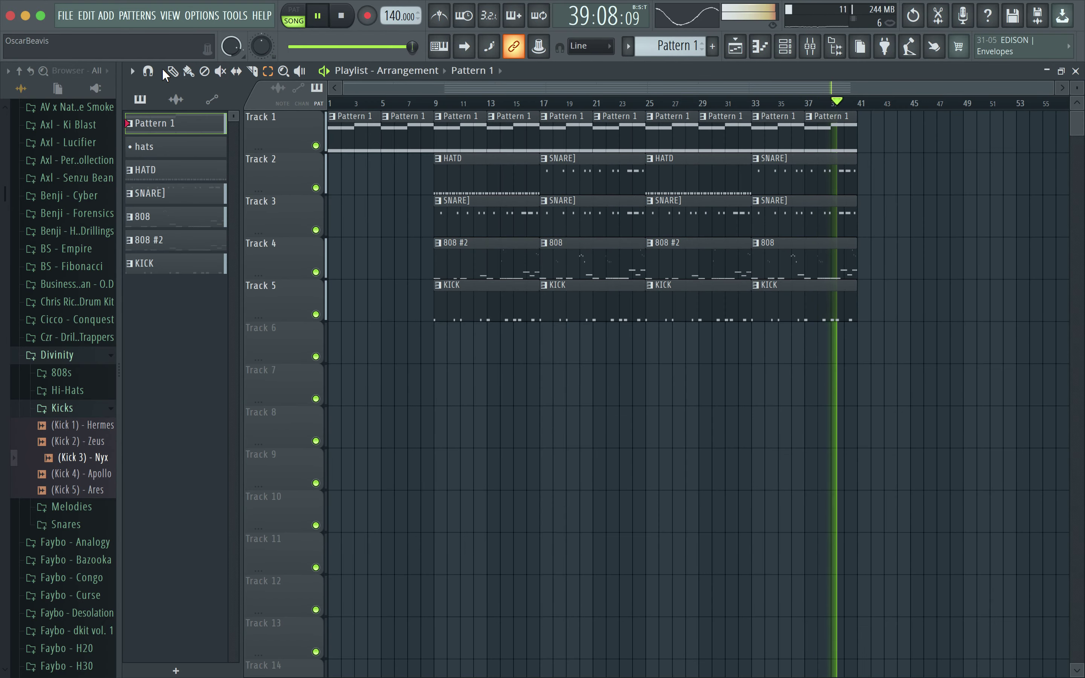
Step: Replace the two SNARE] clips on Track 2 with HATD clips, one at bar 17 and one trimmed to span bars 35 to 40
{"action": "right_click", "coordinate": [788, 180]}
{"action": "left_click", "coordinate": [754, 103]}
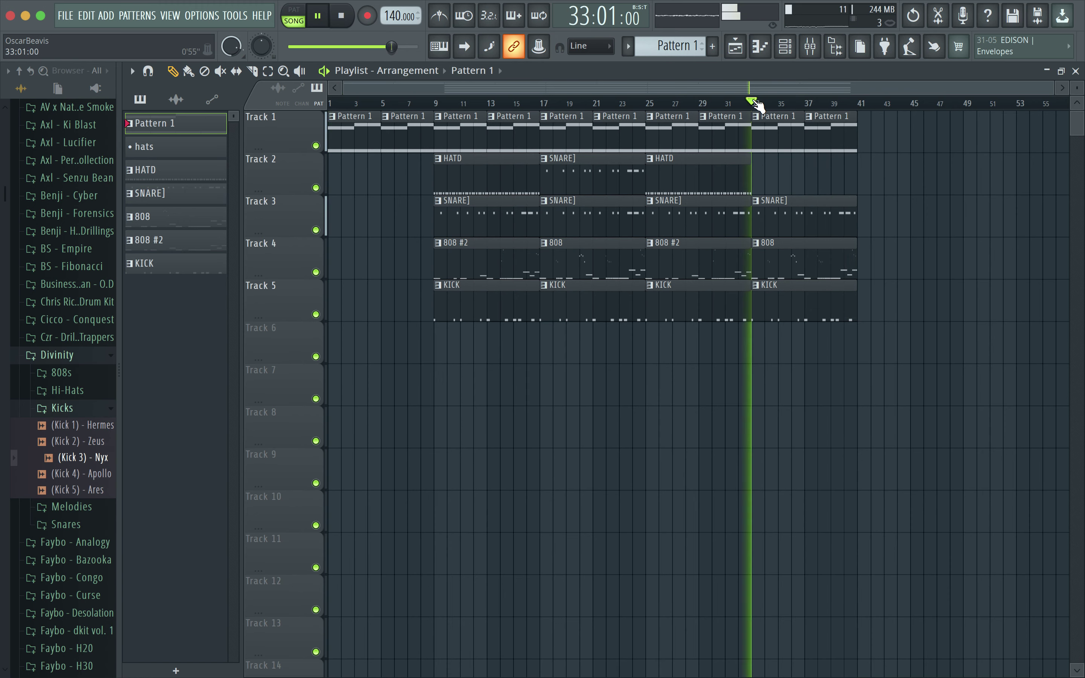
{"action": "right_click", "coordinate": [578, 179]}
{"action": "left_click", "coordinate": [528, 174]}
{"action": "left_click", "coordinate": [547, 176]}
{"action": "mouse_move", "coordinate": [764, 177]}
{"action": "left_mouse_down"}
{"action": "mouse_move", "coordinate": [757, 186]}
{"action": "mouse_move", "coordinate": [771, 190]}
{"action": "left_mouse_up"}
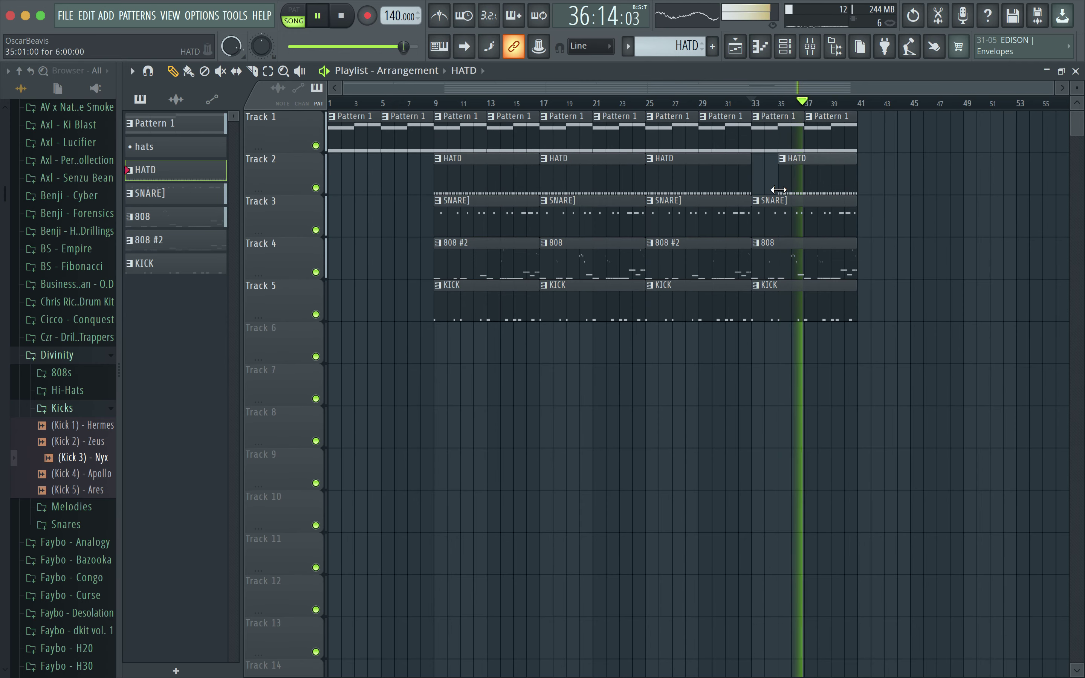
Step: Trim the start of the last KICK clip on Track 5 from bar 33 to bar 35
{"action": "left_click", "coordinate": [754, 103]}
{"action": "scroll", "coordinate": [809, 171], "scroll_direction": "up", "scroll_amount": 3}
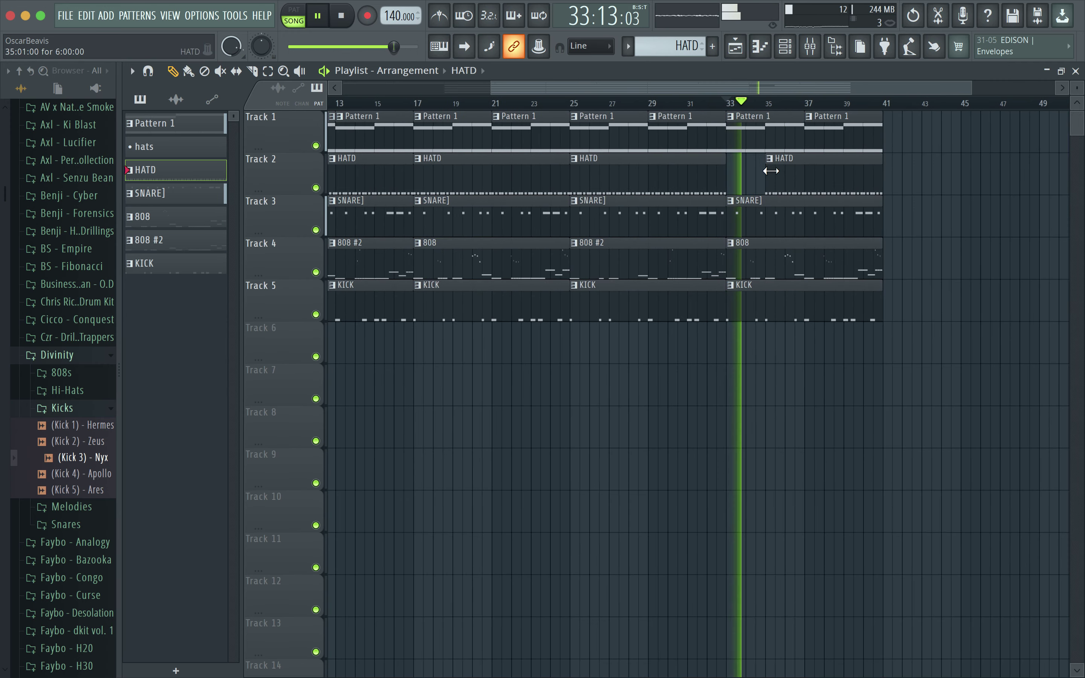
{"action": "mouse_move", "coordinate": [769, 180]}
{"action": "left_mouse_down"}
{"action": "mouse_move", "coordinate": [740, 184]}
{"action": "mouse_move", "coordinate": [765, 190]}
{"action": "left_mouse_up"}
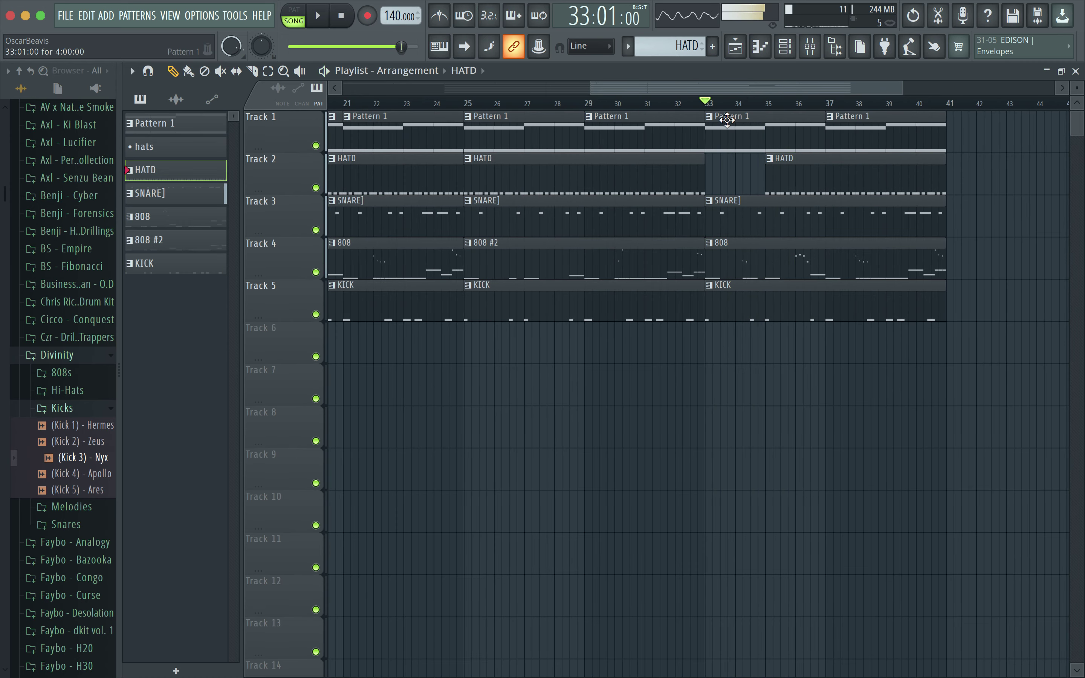
{"action": "left_click_drag", "start_coordinate": [714, 322], "coordinate": [768, 324]}
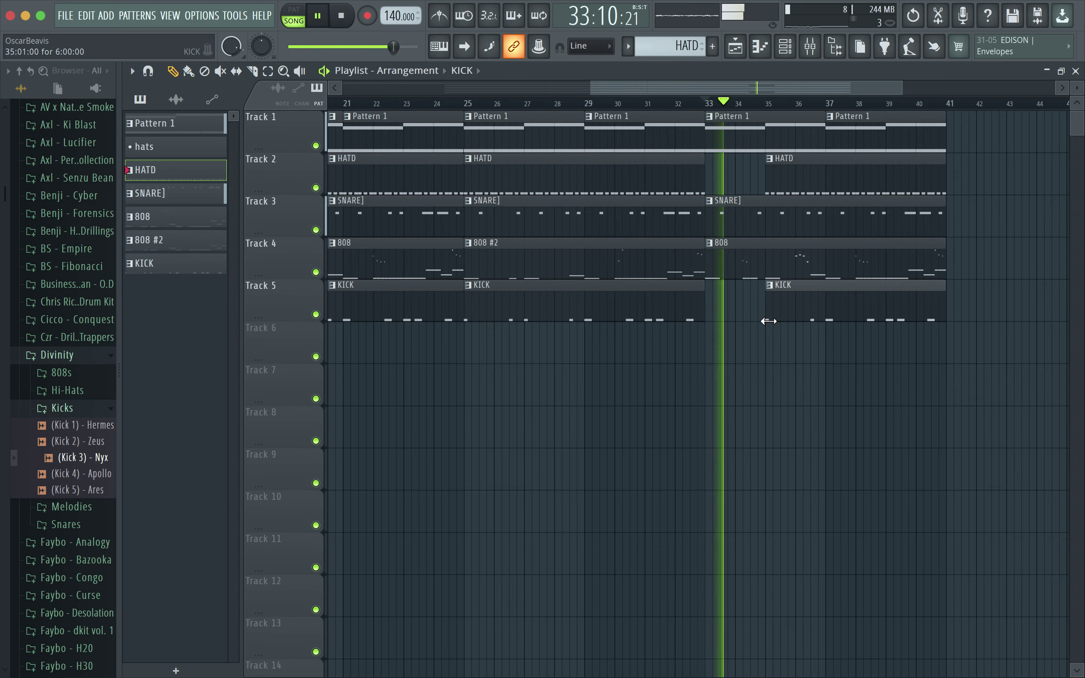
{"action": "scroll", "coordinate": [767, 286], "scroll_direction": "up", "scroll_amount": 3}
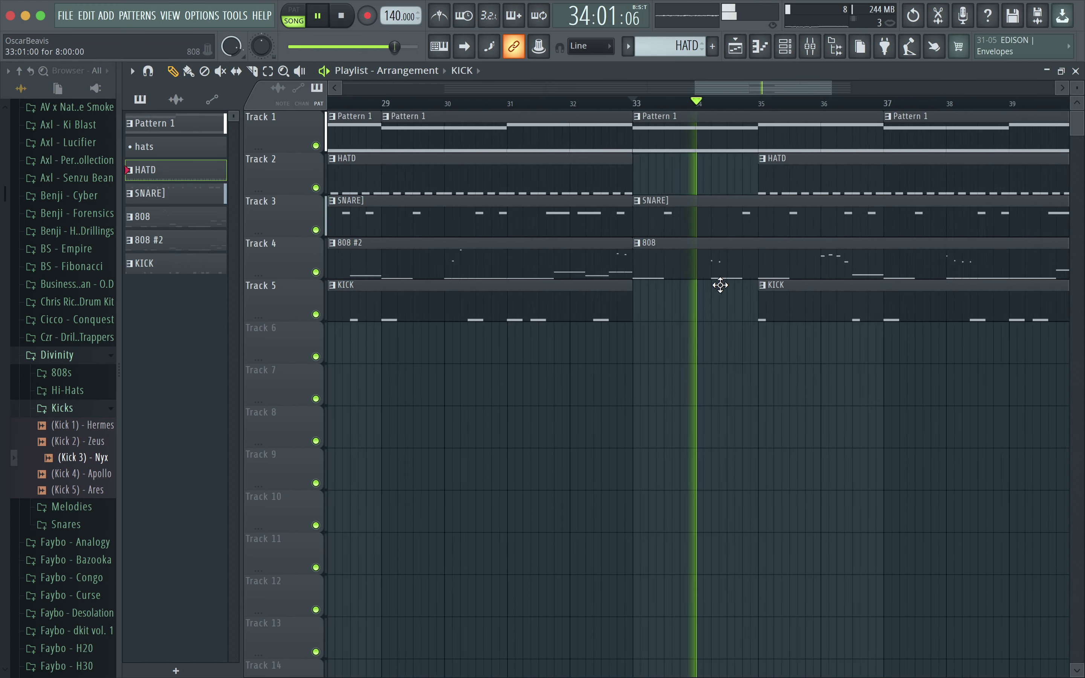
{"action": "scroll", "coordinate": [712, 273], "scroll_direction": "down", "scroll_amount": 3}
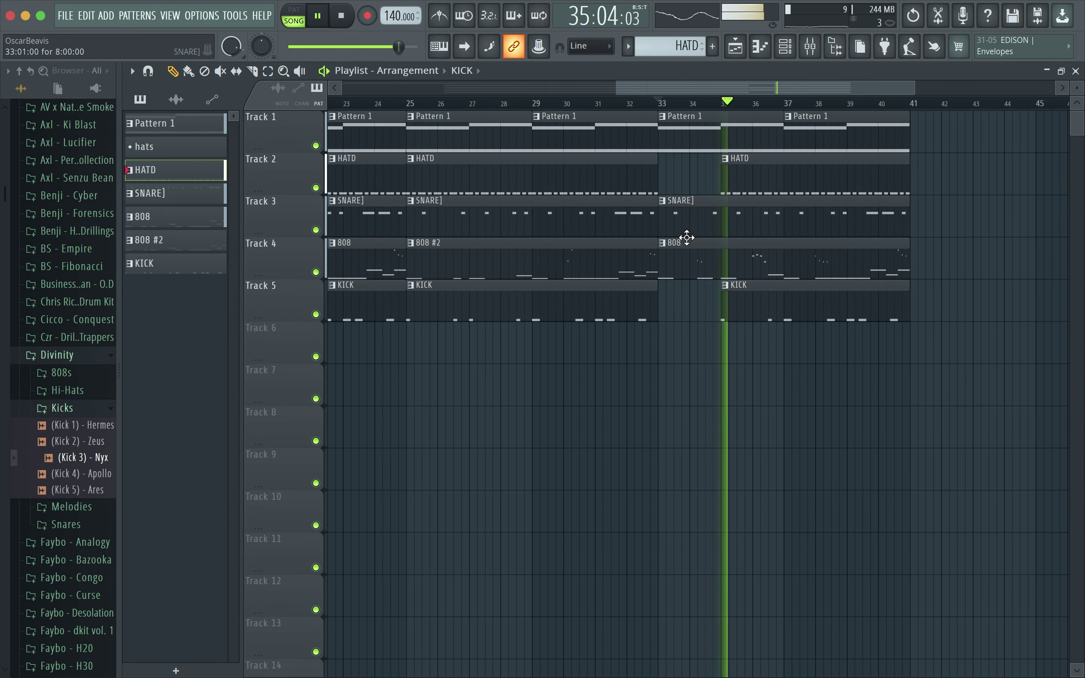
Step: Add an A#4 note to the SNARE] pattern directly after the existing snare hit near the end of bar 2
{"action": "left_click", "coordinate": [665, 103]}
{"action": "left_click", "coordinate": [668, 231]}
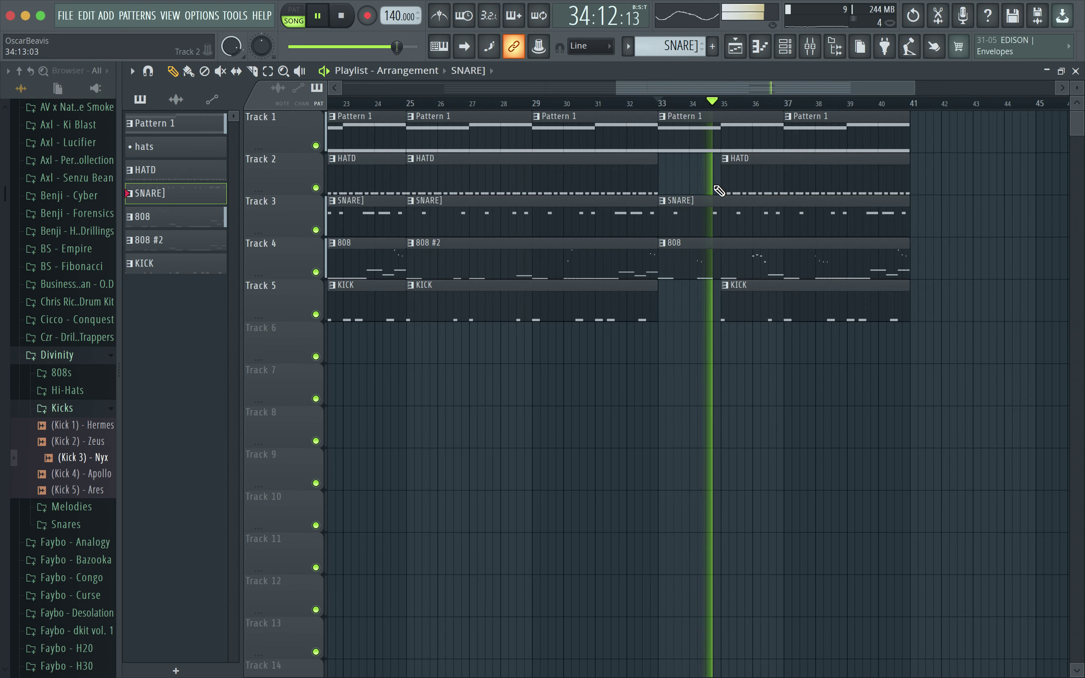
{"action": "double_click", "coordinate": [714, 211]}
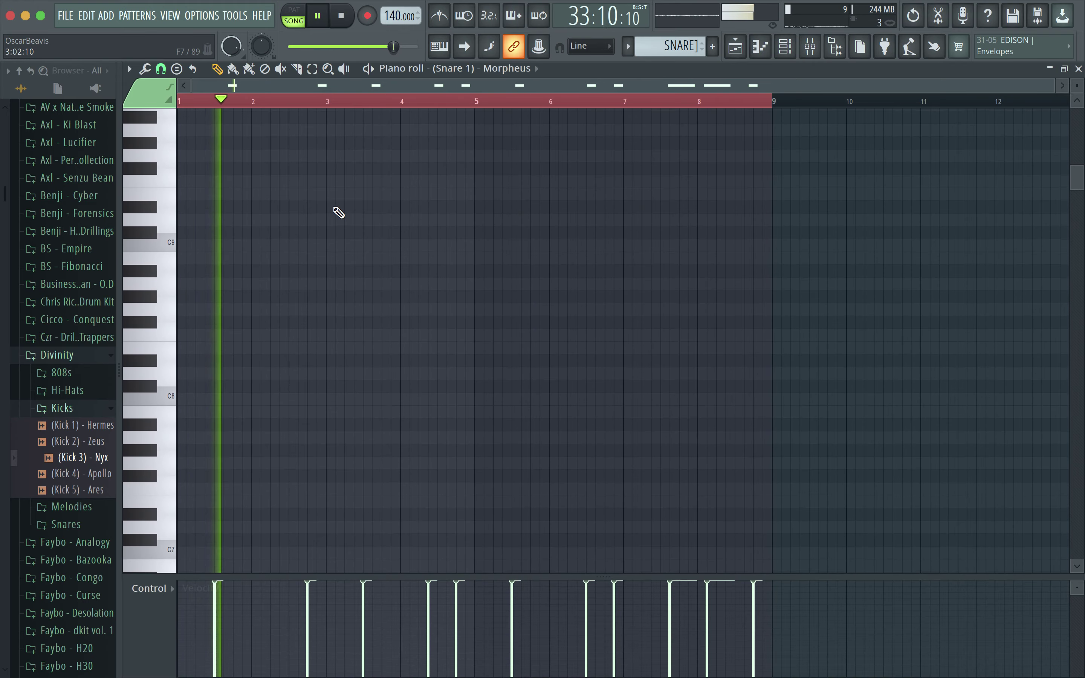
{"action": "scroll", "coordinate": [338, 212], "scroll_direction": "down", "scroll_amount": 10}
{"action": "scroll", "coordinate": [336, 213], "scroll_direction": "up", "scroll_amount": 7}
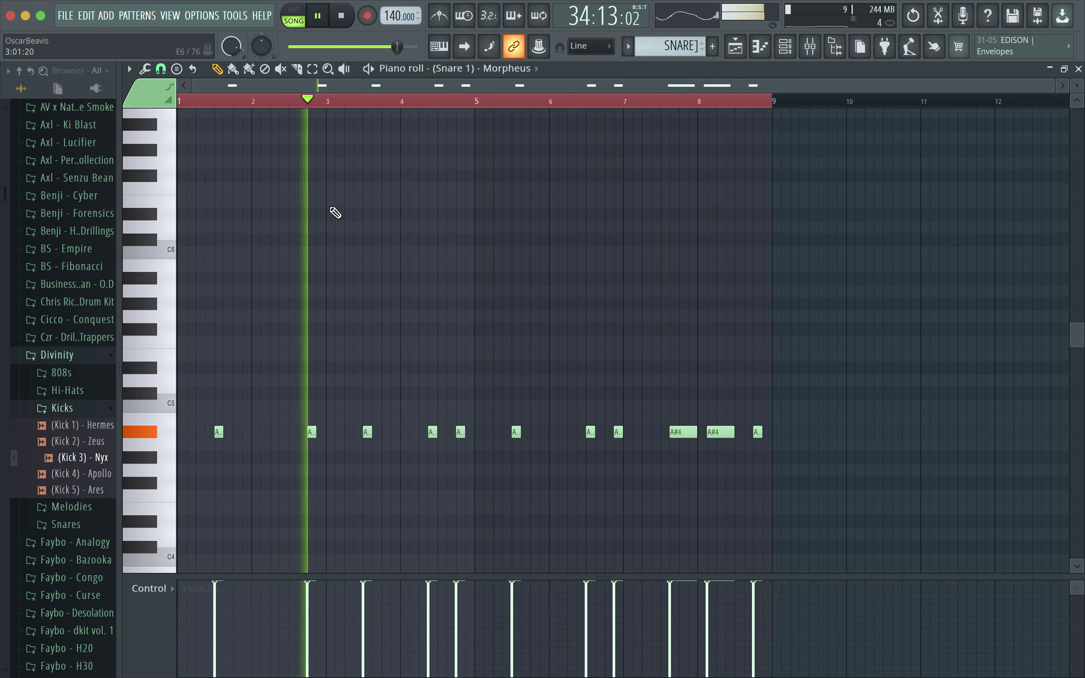
{"action": "left_click", "coordinate": [320, 431]}
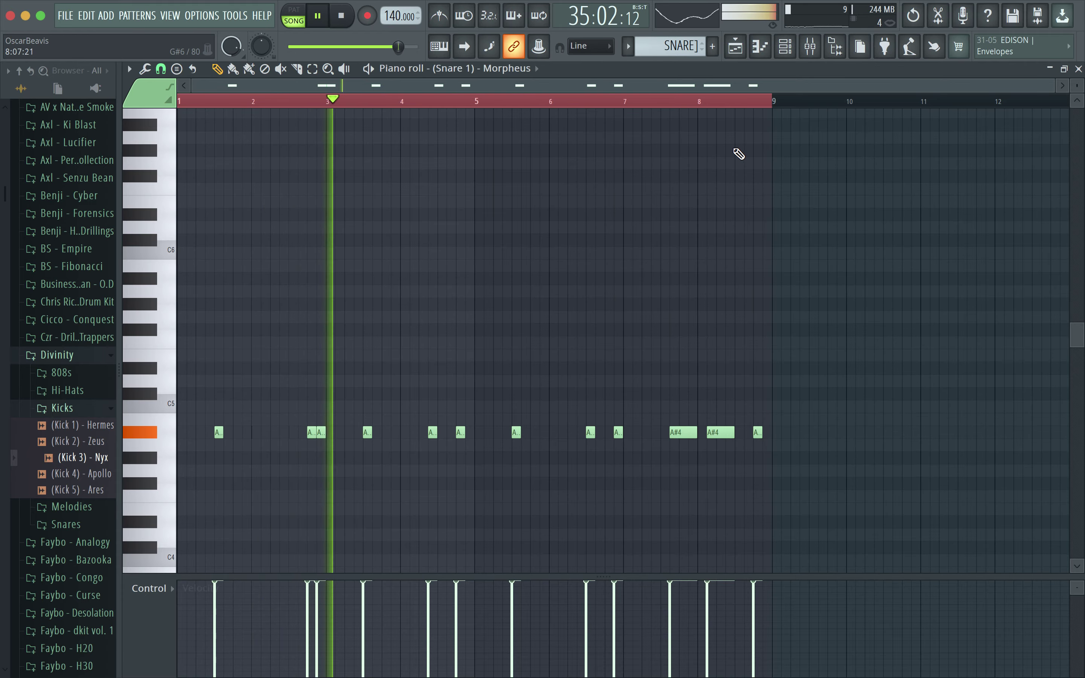
{"action": "key", "text": "F5"}
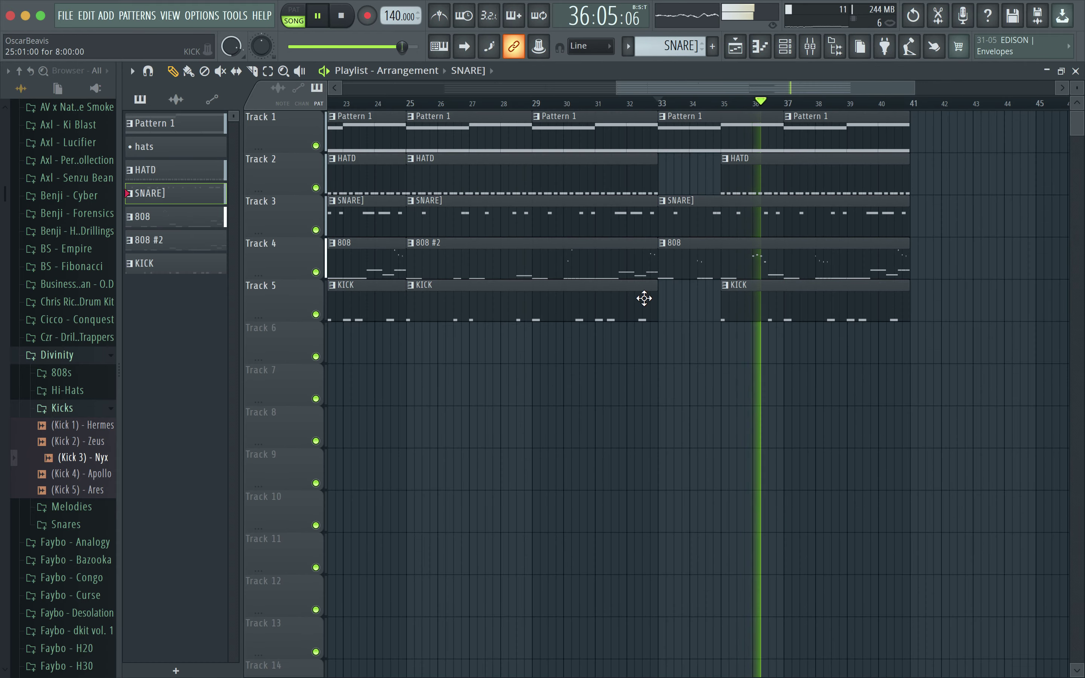
Step: Transpose the HATD pattern's hi-hat notes down from C5 to A#4 and play back the change from bar 33
{"action": "double_click", "coordinate": [792, 174]}
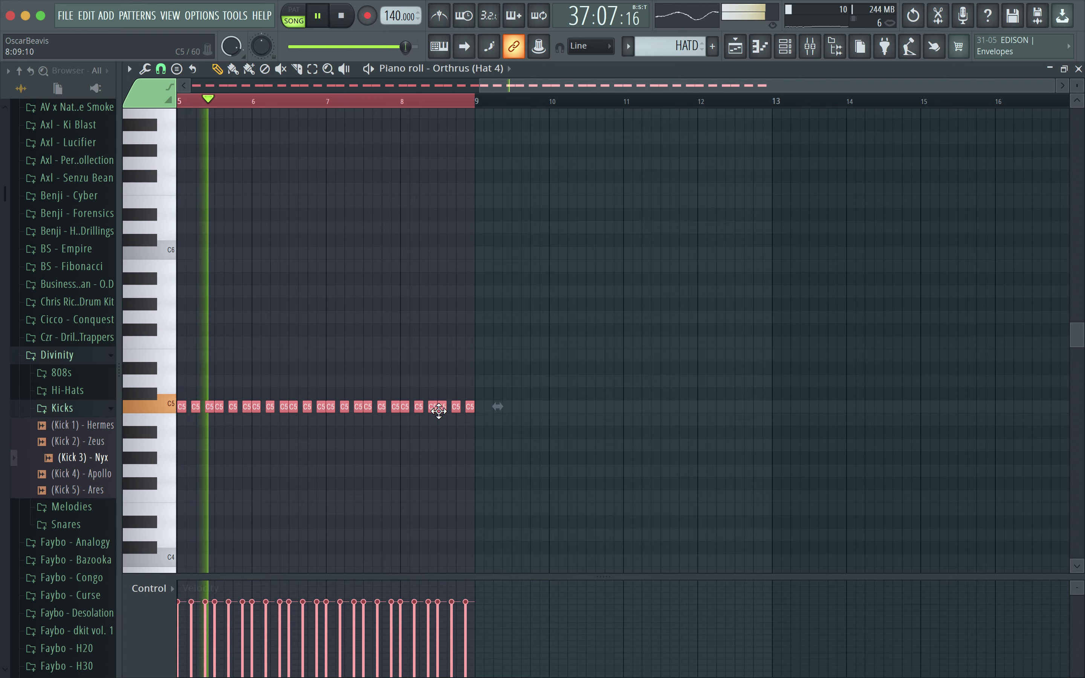
{"action": "left_click_drag", "start_coordinate": [439, 407], "coordinate": [440, 434]}
{"action": "key", "text": "space"}
{"action": "key", "text": "space"}
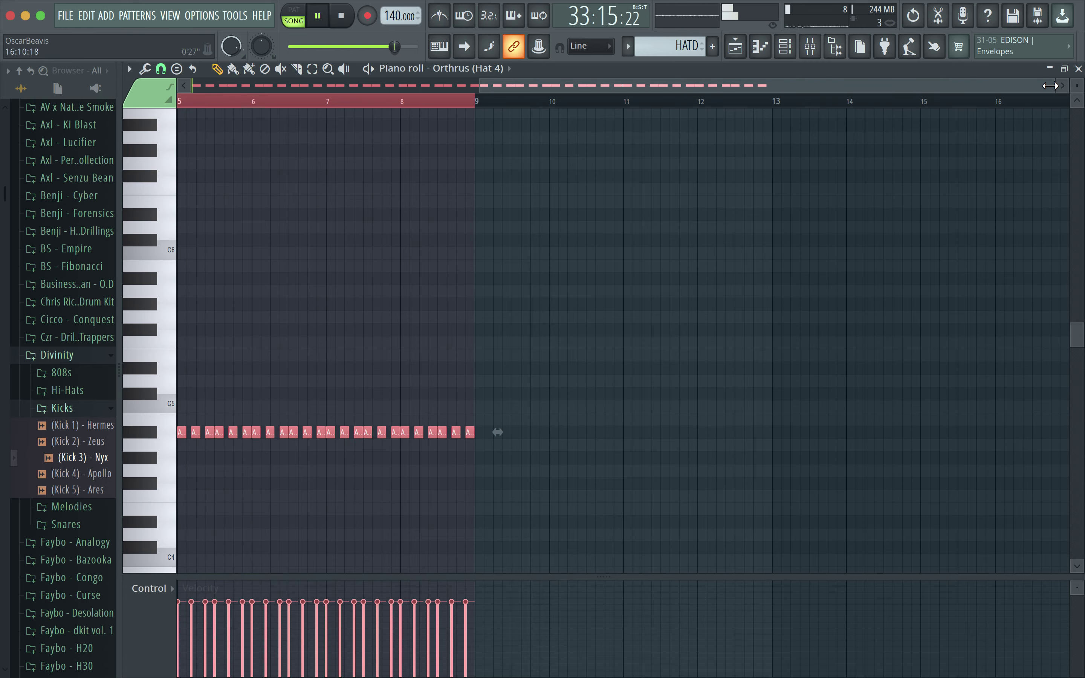
Step: Close the hi-hat piano roll and play back the full arrangement in the playlist
{"action": "left_click", "coordinate": [1078, 69]}
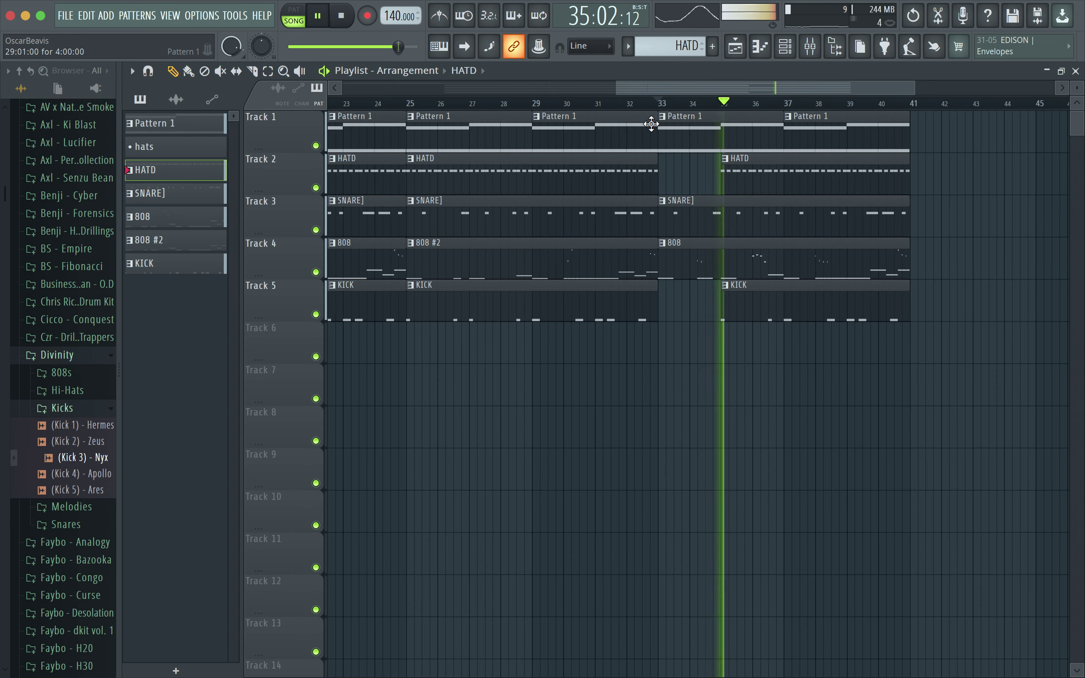
{"action": "scroll", "coordinate": [615, 368], "scroll_direction": "down", "scroll_amount": 3}
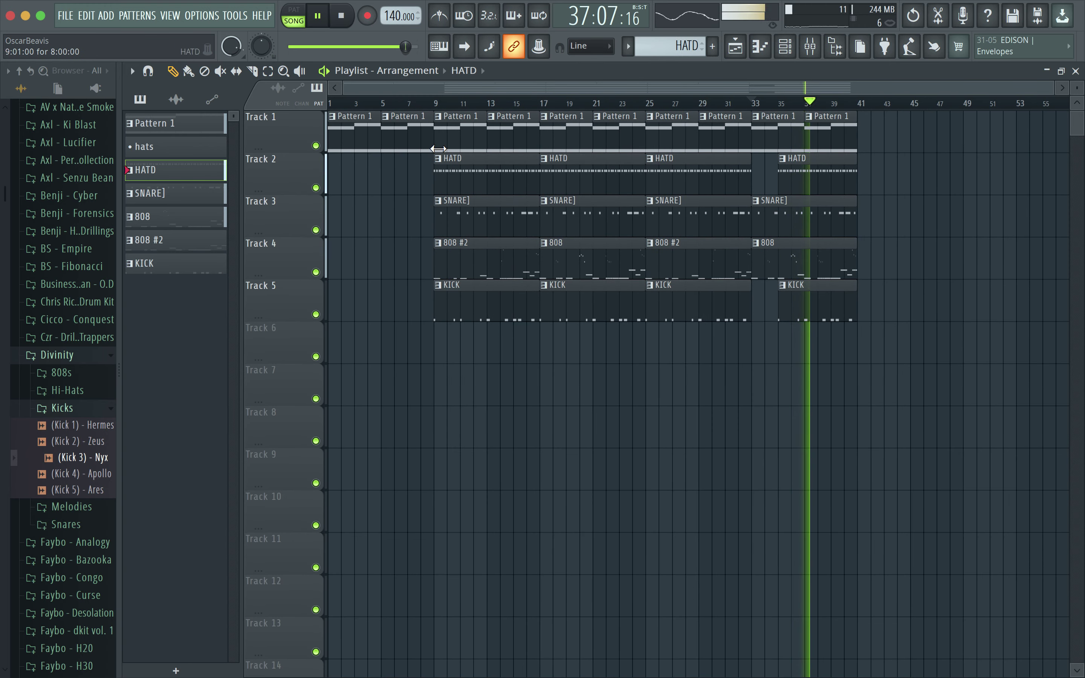
{"action": "left_click", "coordinate": [463, 105]}
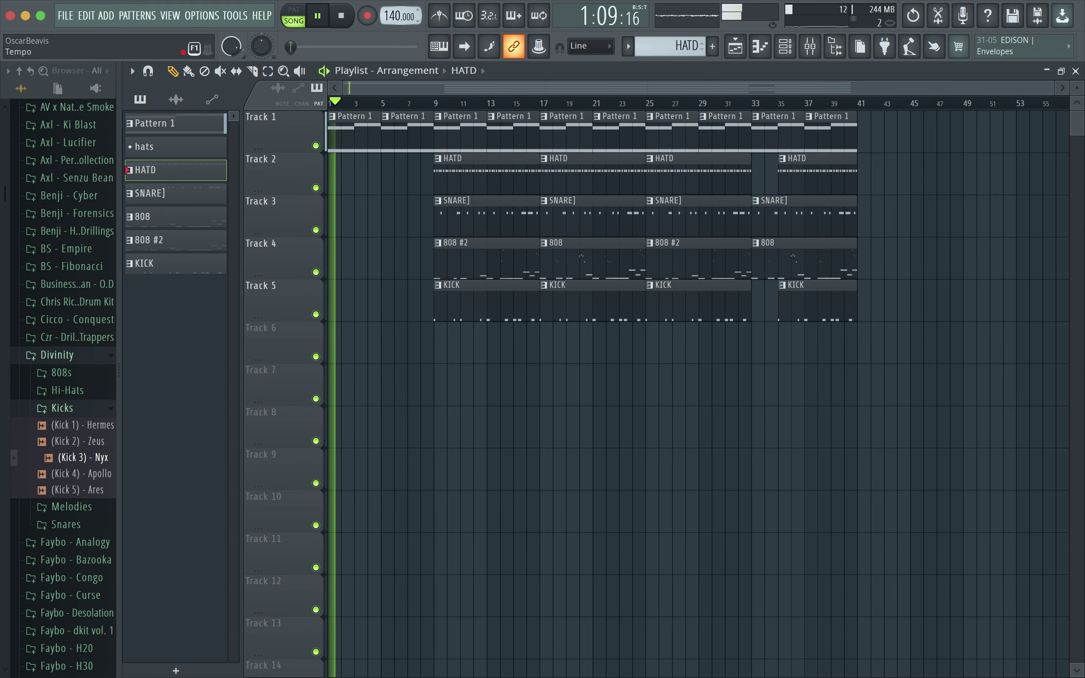
Step: Set the project tempo to 142 BPM while auditioning the drum section from bar 9
{"action": "left_click_drag", "start_coordinate": [396, 16], "coordinate": [395, 13]}
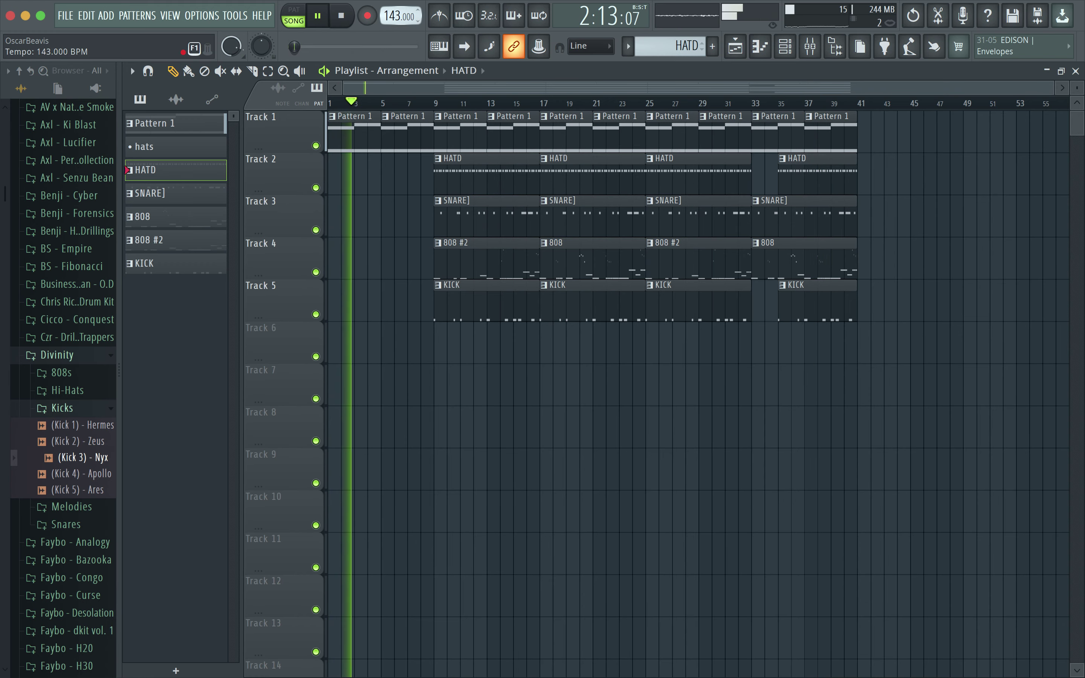
{"action": "left_click", "coordinate": [442, 105]}
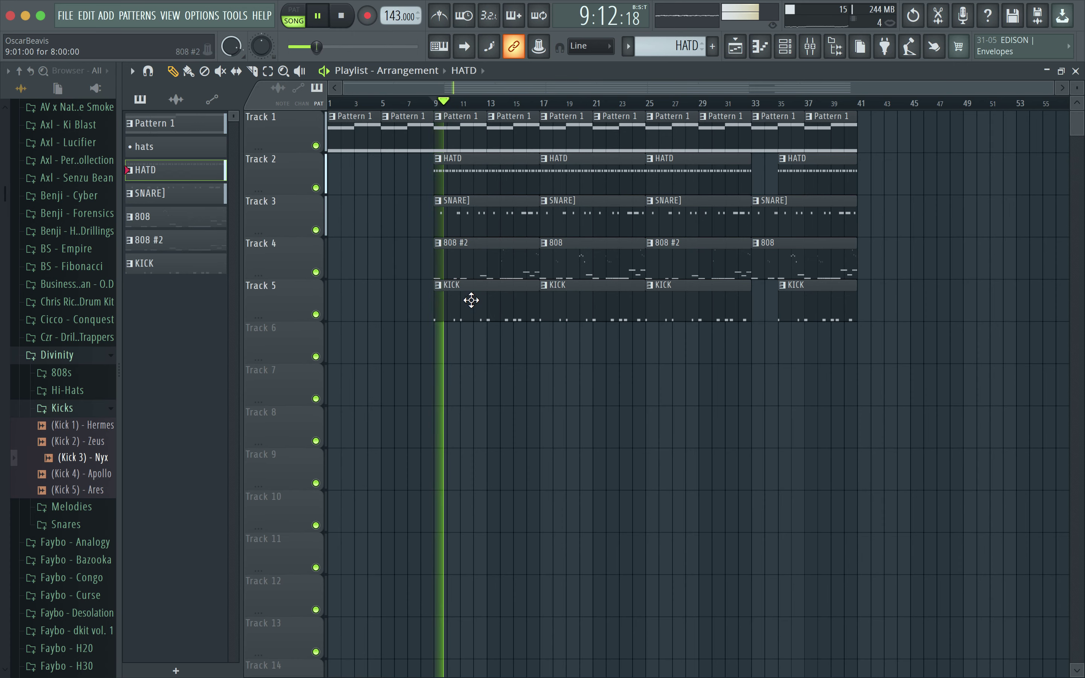
{"action": "key", "text": "super+s"}
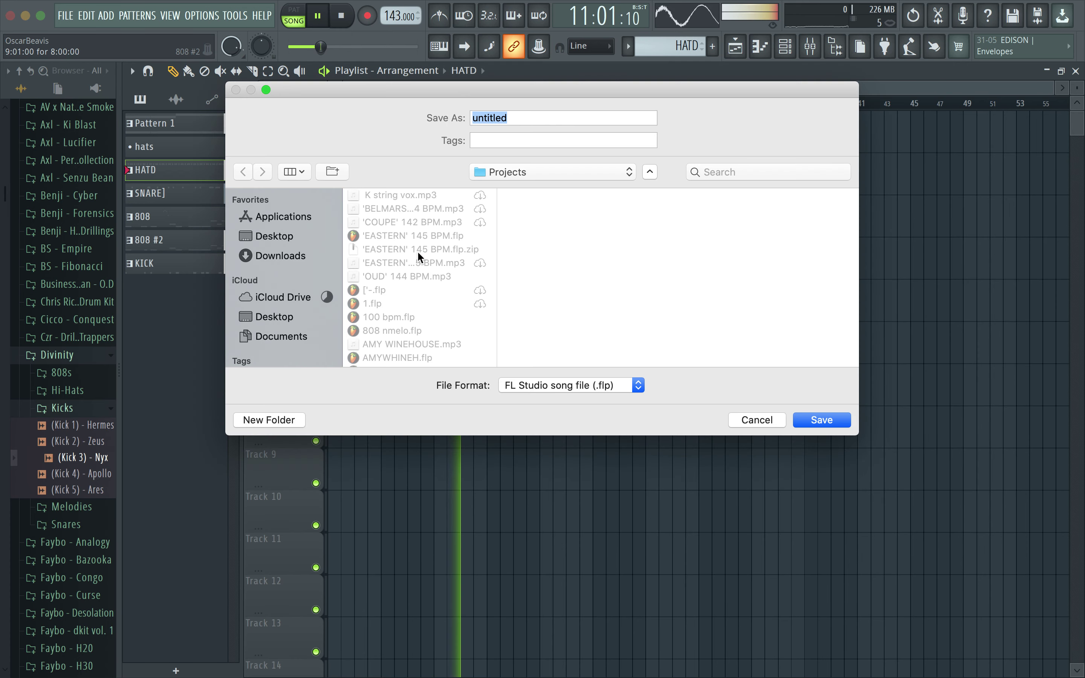
{"action": "left_click", "coordinate": [751, 421]}
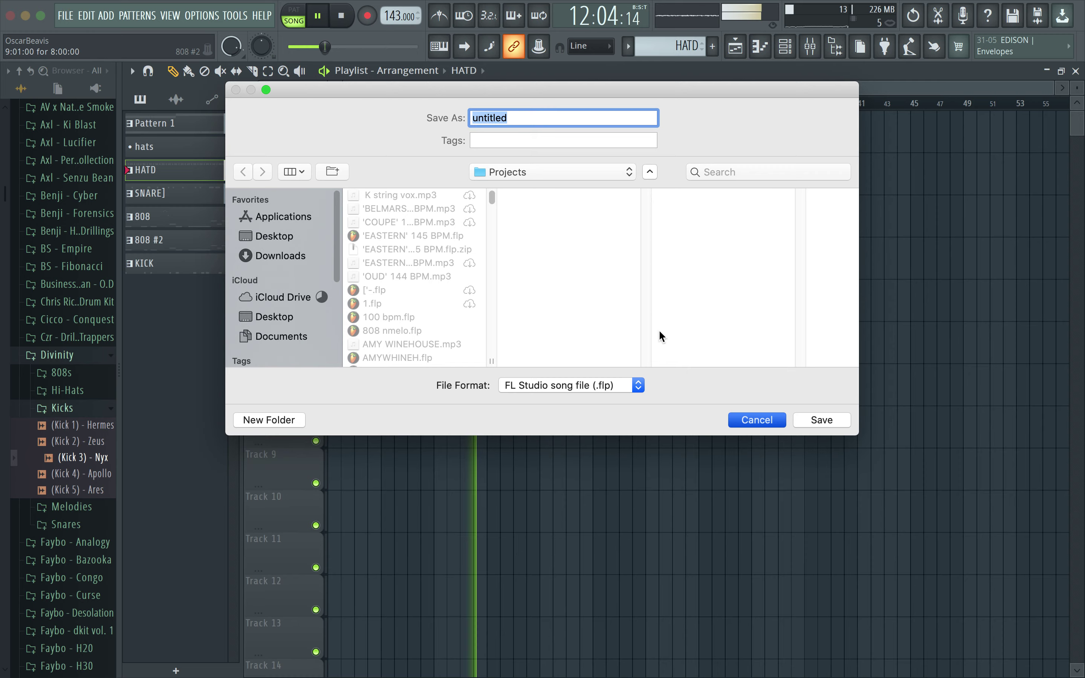
{"action": "left_click_drag", "start_coordinate": [396, 17], "coordinate": [395, 17]}
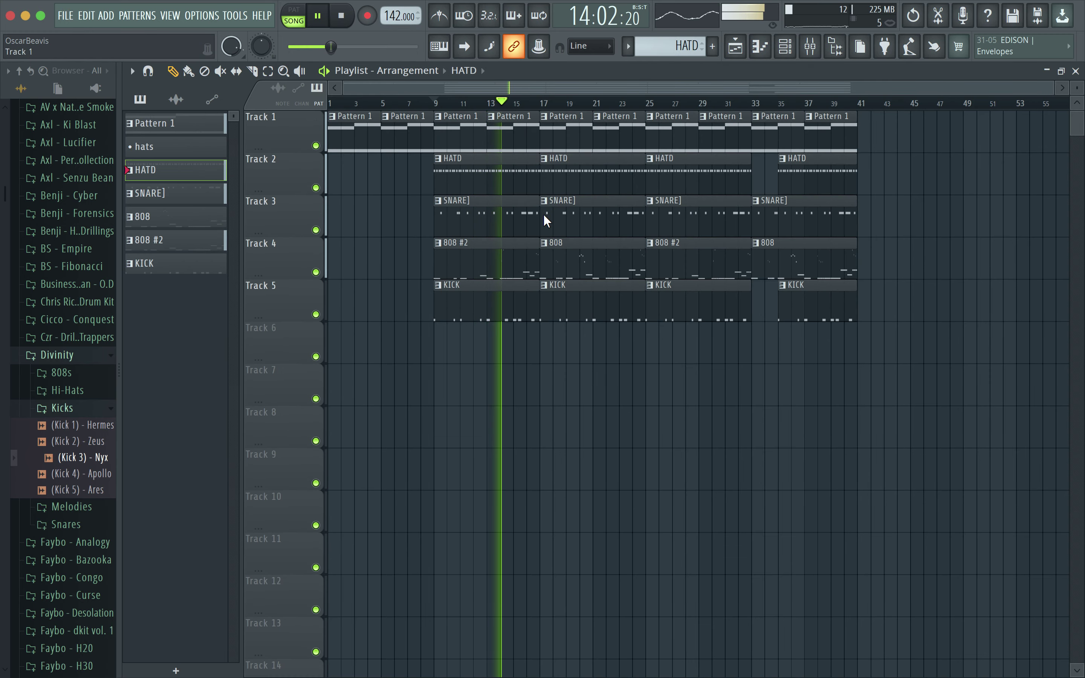
Step: Save the project in the Projects folder as Drill TUT 2
{"action": "key", "text": "super+s"}
{"action": "key", "text": "Left"}
{"action": "type", "text": "D"}
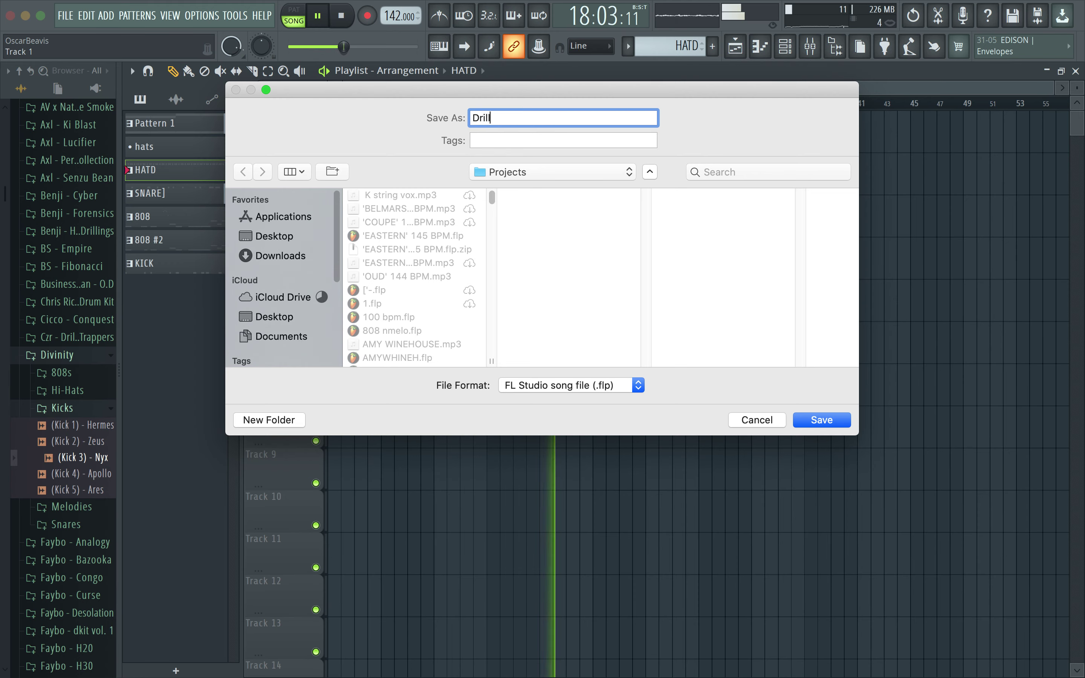
{"action": "key", "text": "Return"}
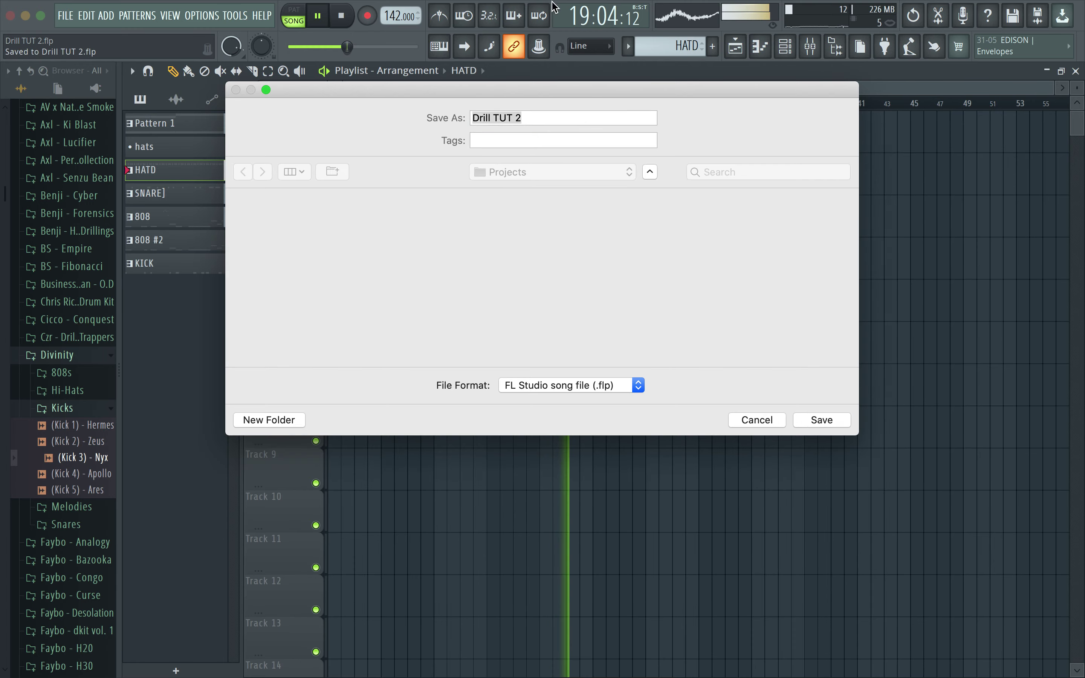
Step: Load Fruity Parametric EQ 2 into effect slot 5 of Insert 6, the mixer track of the (808 1) - Cthulu channel
{"action": "left_click", "coordinate": [791, 47]}
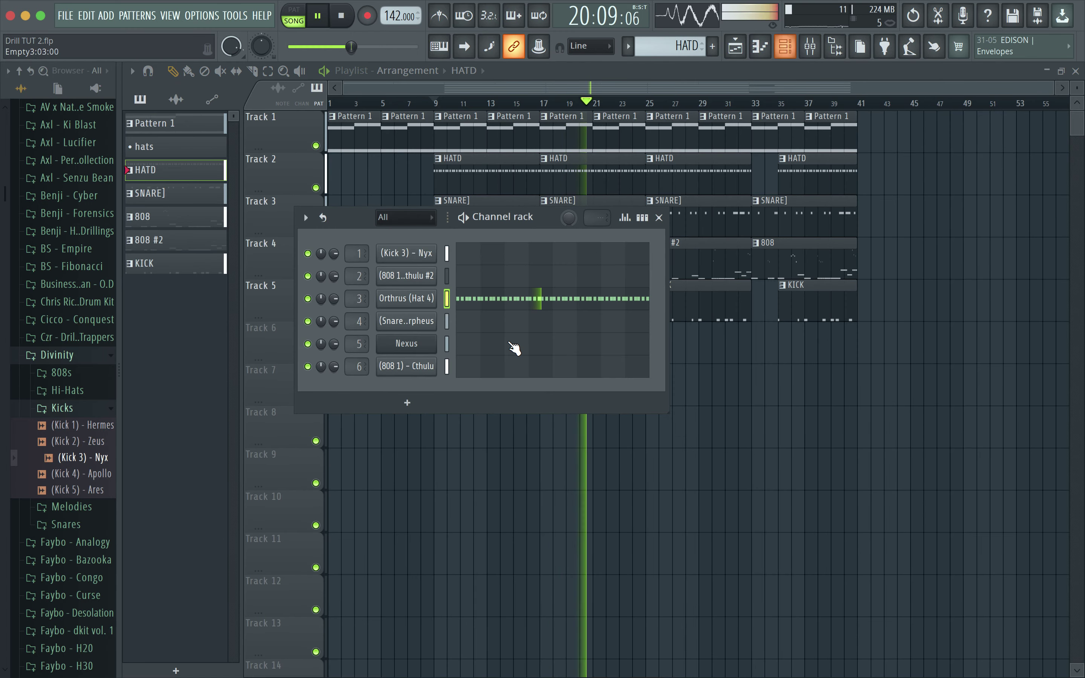
{"action": "left_click", "coordinate": [406, 366]}
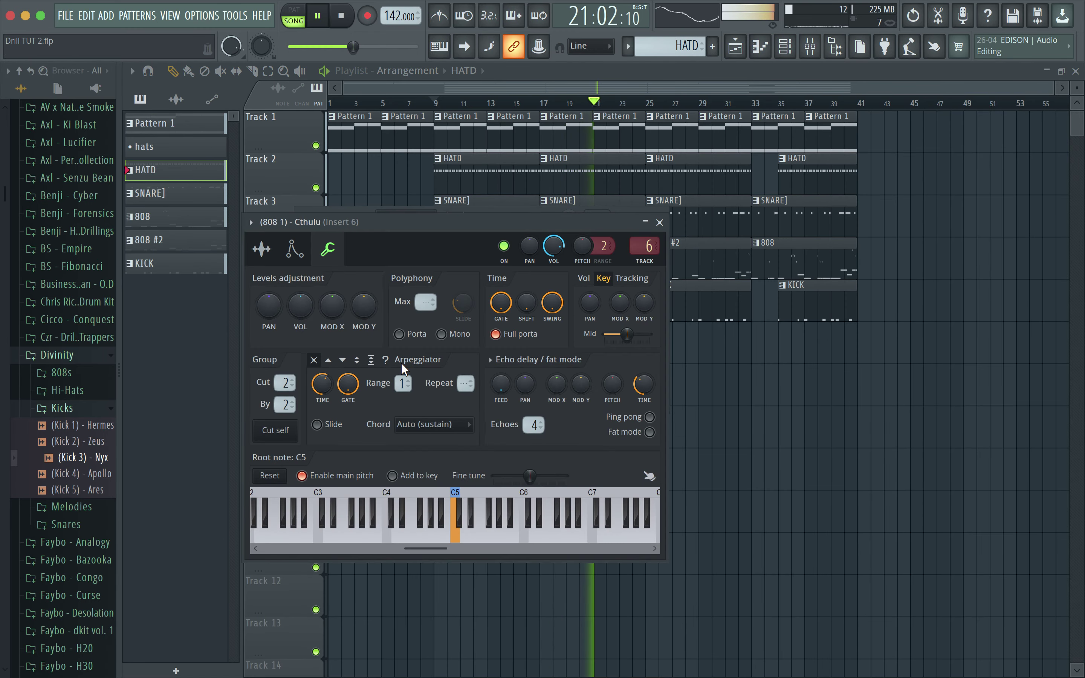
{"action": "left_click", "coordinate": [666, 223]}
{"action": "key", "text": "F9"}
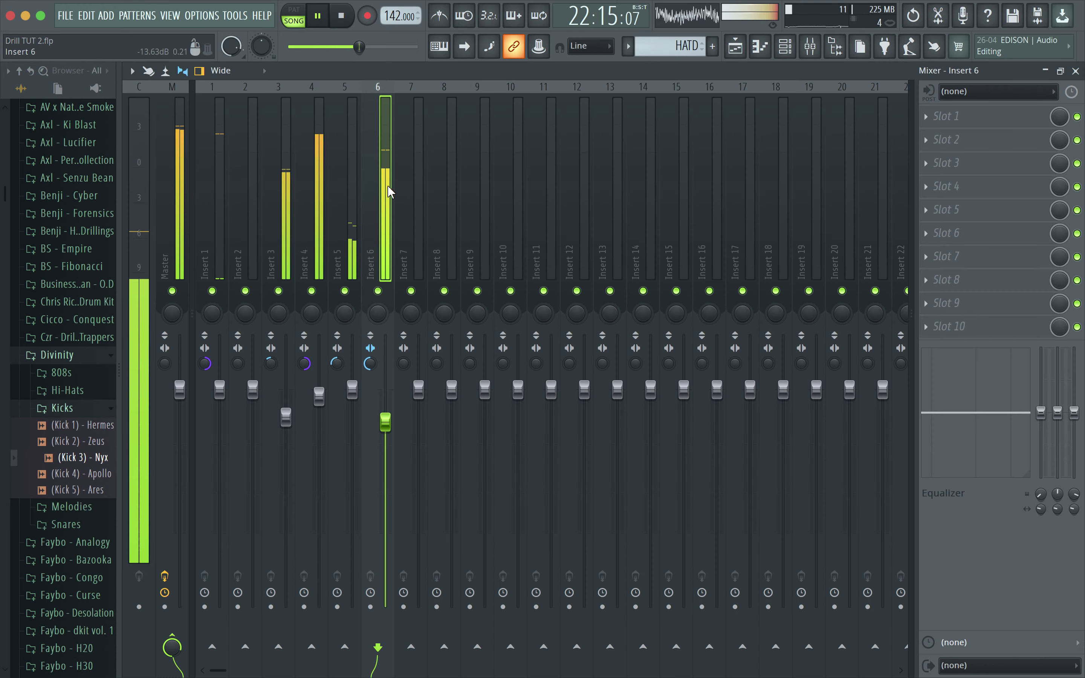
{"action": "left_click", "coordinate": [946, 210]}
{"action": "left_click", "coordinate": [888, 230]}
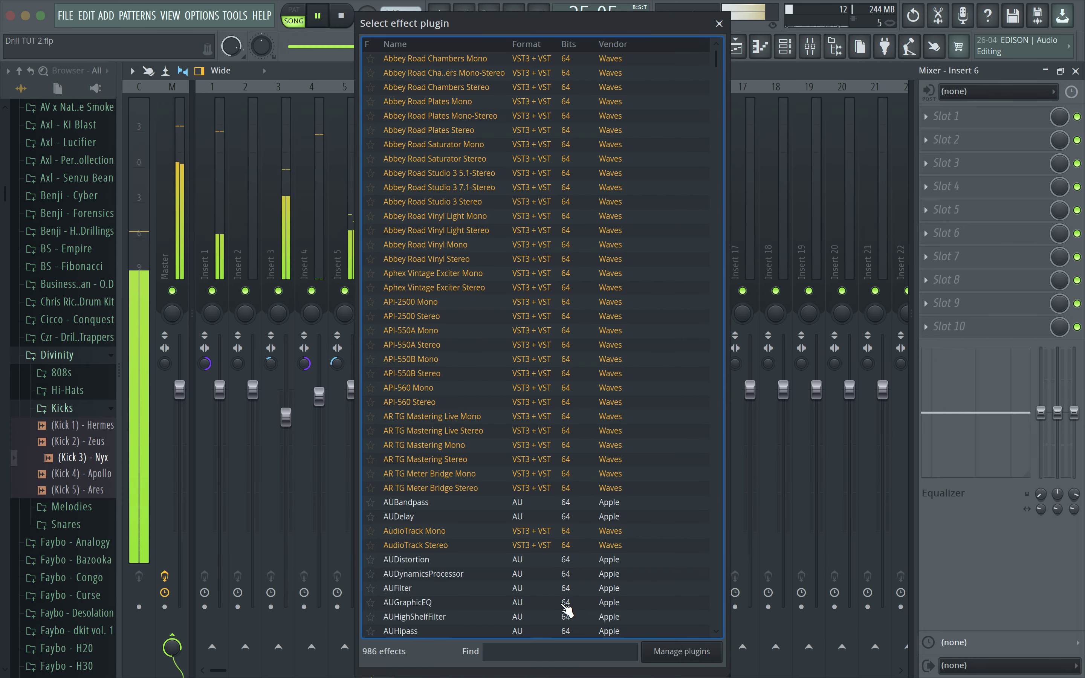
{"action": "type", "text": "para"}
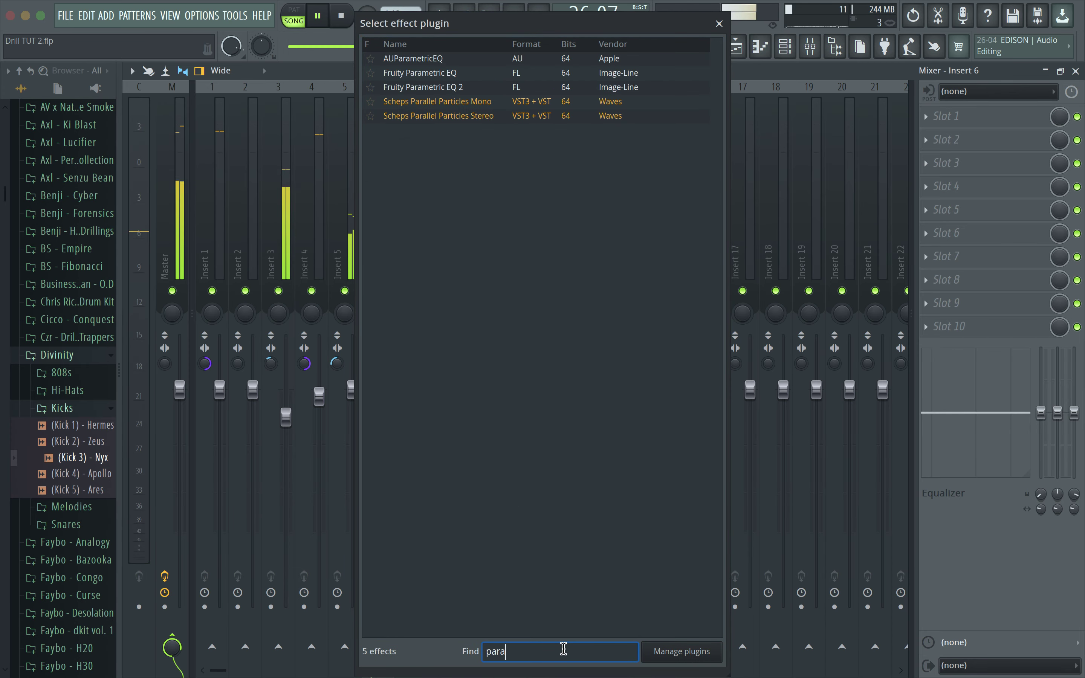
{"action": "double_click", "coordinate": [477, 87]}
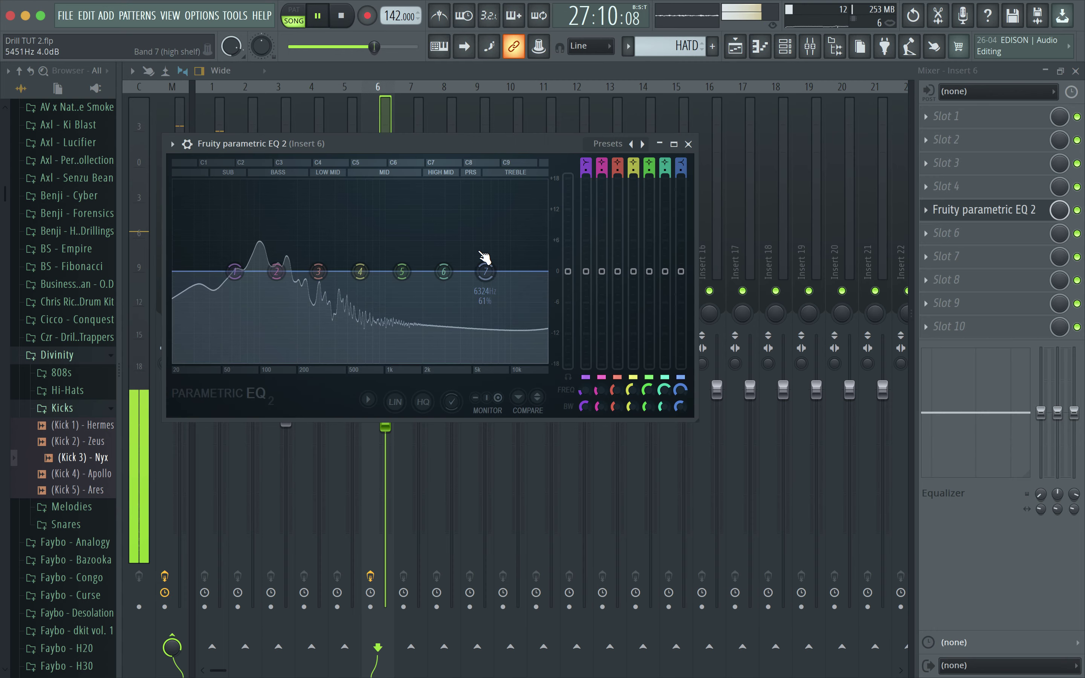
Step: Shape the 808's EQ by pulling band 1 fully down at the lowest frequencies, dipping band 2 and boosting band 3 around 900 Hz
{"action": "left_click_drag", "start_coordinate": [352, 250], "coordinate": [377, 239]}
{"action": "left_click_drag", "start_coordinate": [175, 353], "coordinate": [180, 361]}
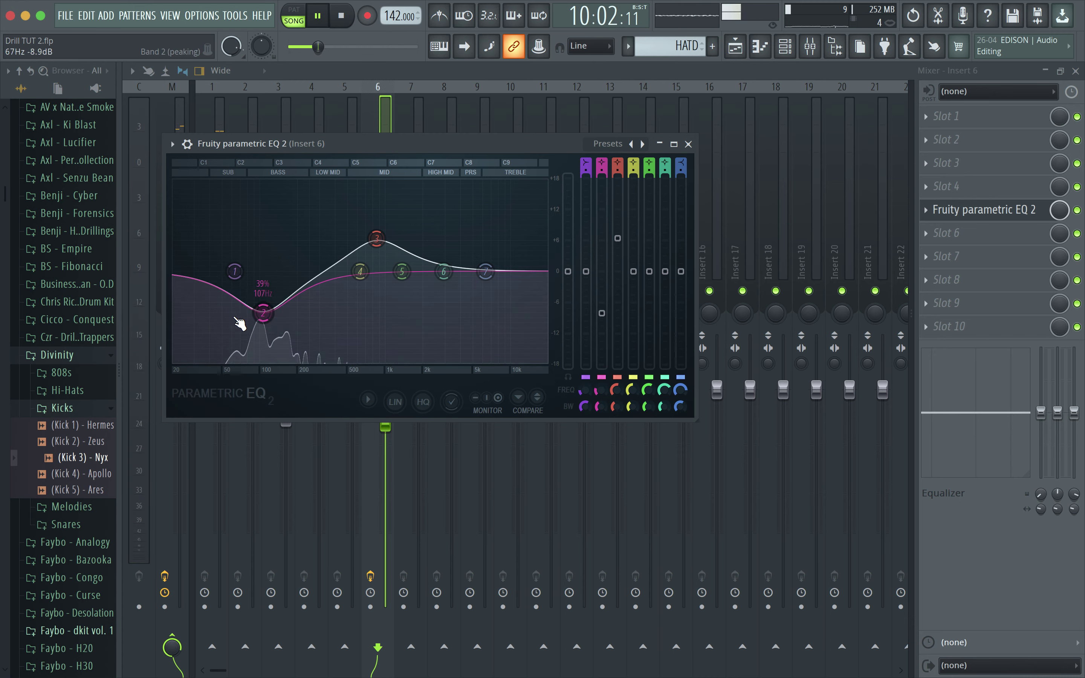
{"action": "left_click_drag", "start_coordinate": [198, 303], "coordinate": [175, 361]}
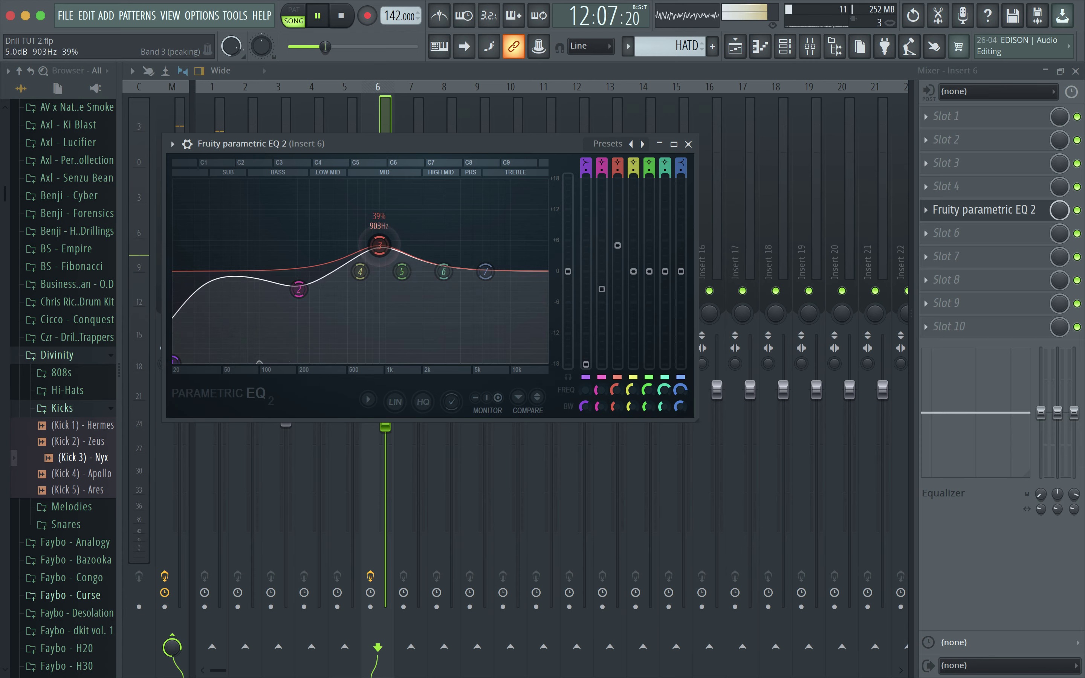
{"action": "left_click_drag", "start_coordinate": [380, 244], "coordinate": [381, 251]}
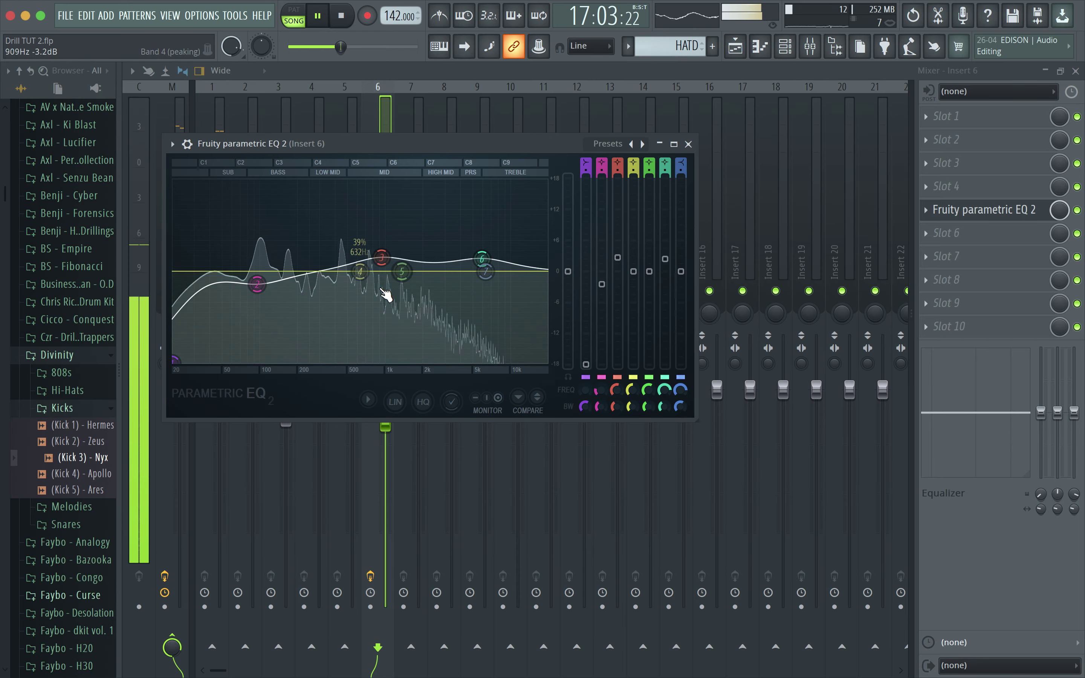
Step: Pull EQ band 7 fully down, cut band 3, boost band 4 and lower band 2 slightly, returning to the playlist
{"action": "left_click_drag", "start_coordinate": [484, 269], "coordinate": [467, 361]}
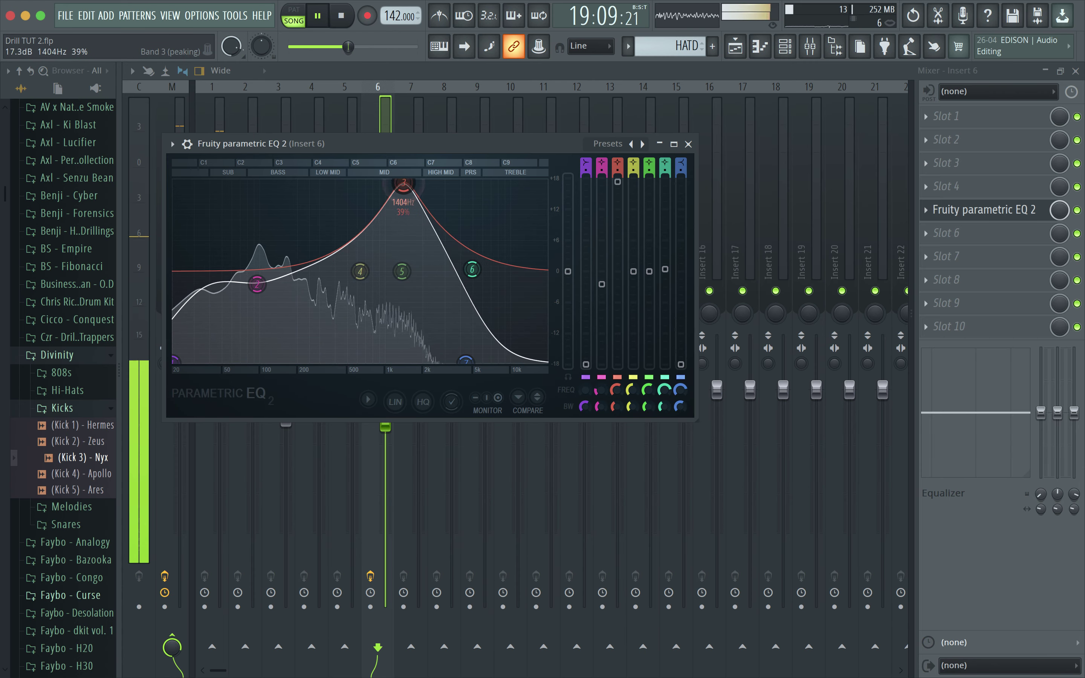
{"action": "left_click_drag", "start_coordinate": [403, 184], "coordinate": [384, 181]}
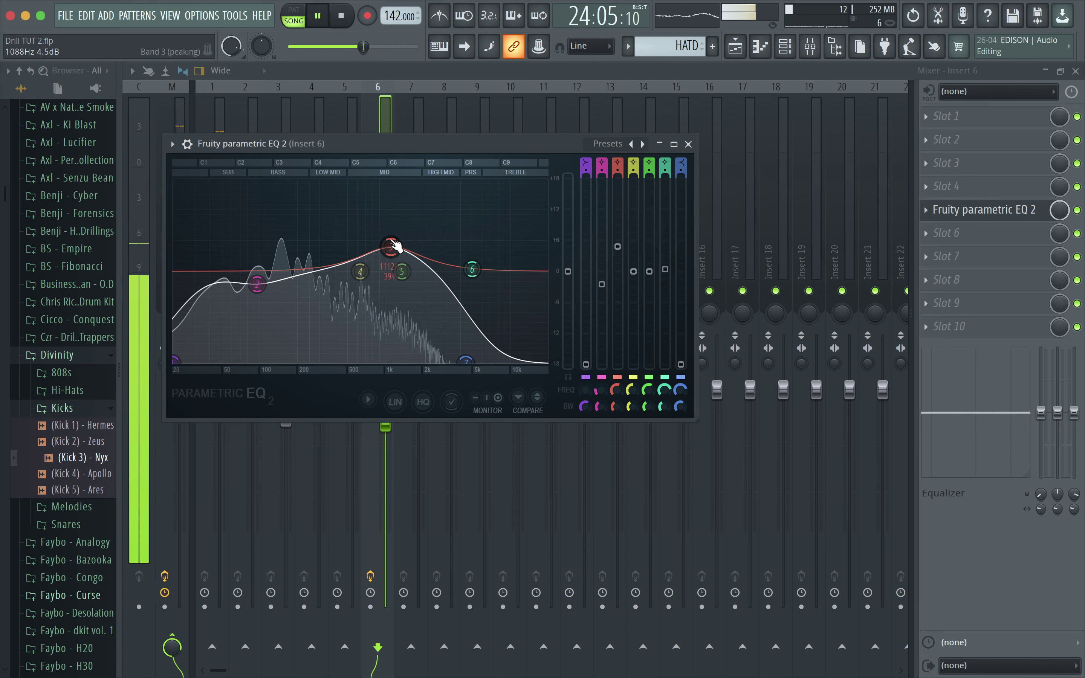
{"action": "left_click_drag", "start_coordinate": [360, 272], "coordinate": [406, 297]}
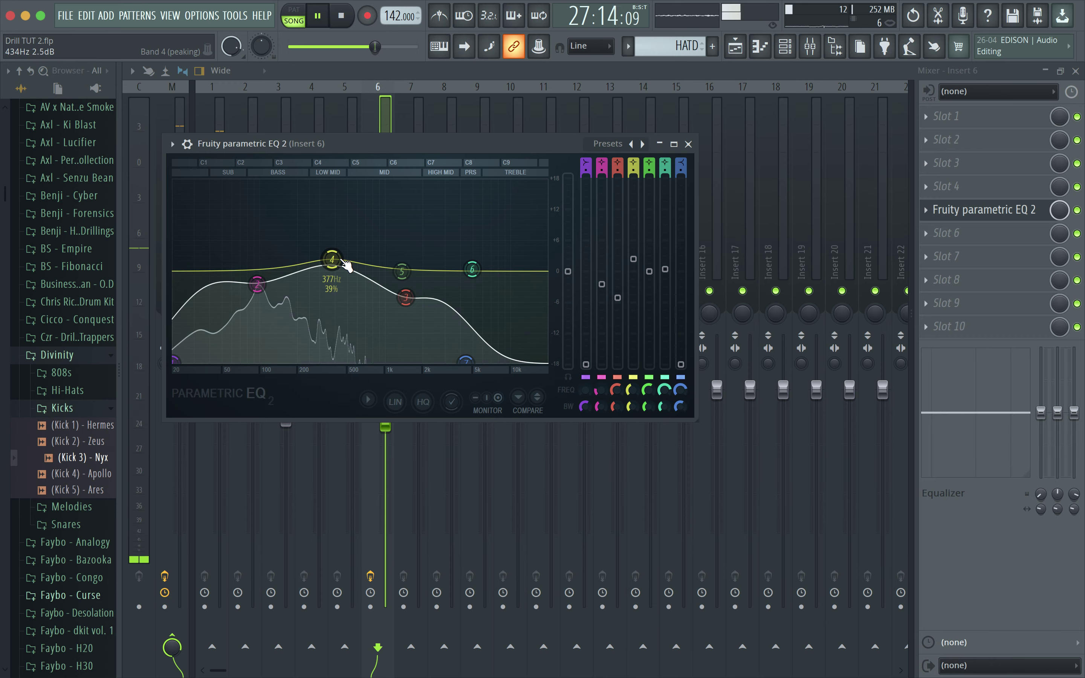
{"action": "left_click_drag", "start_coordinate": [256, 284], "coordinate": [265, 292]}
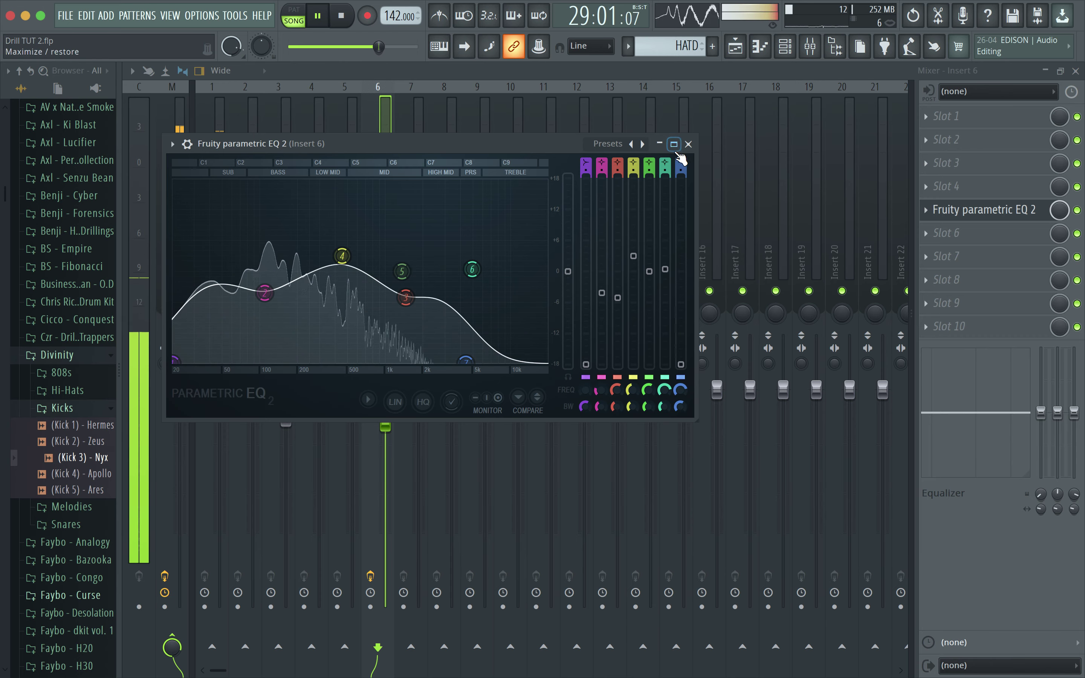
{"action": "left_click", "coordinate": [688, 144]}
{"action": "left_click", "coordinate": [1075, 71]}
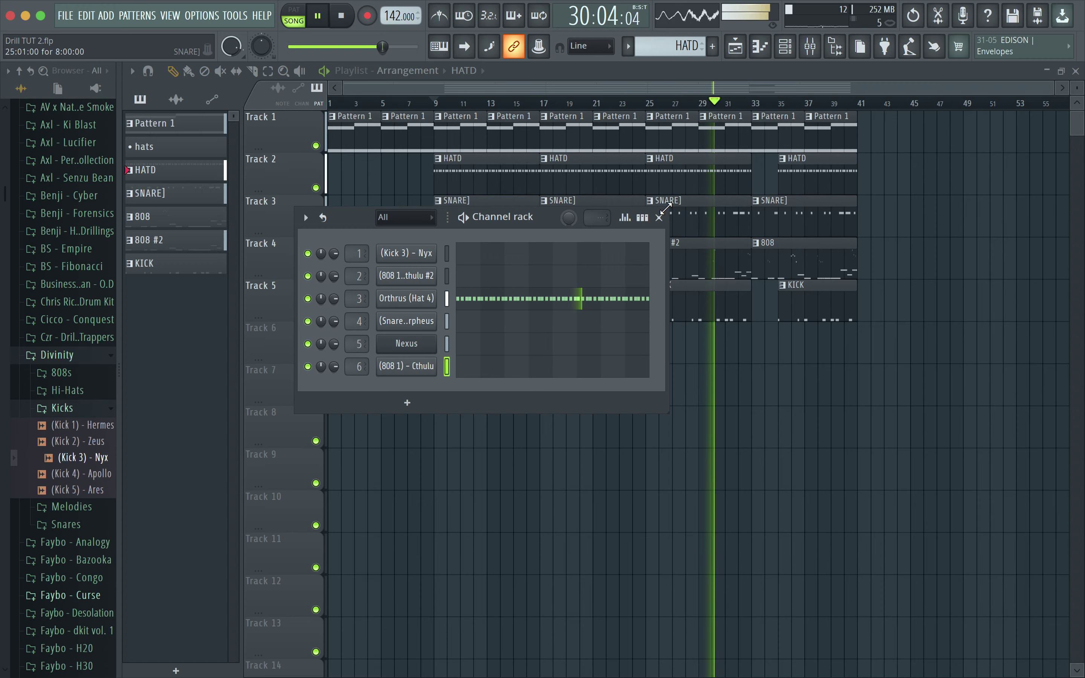
{"action": "left_click", "coordinate": [658, 217]}
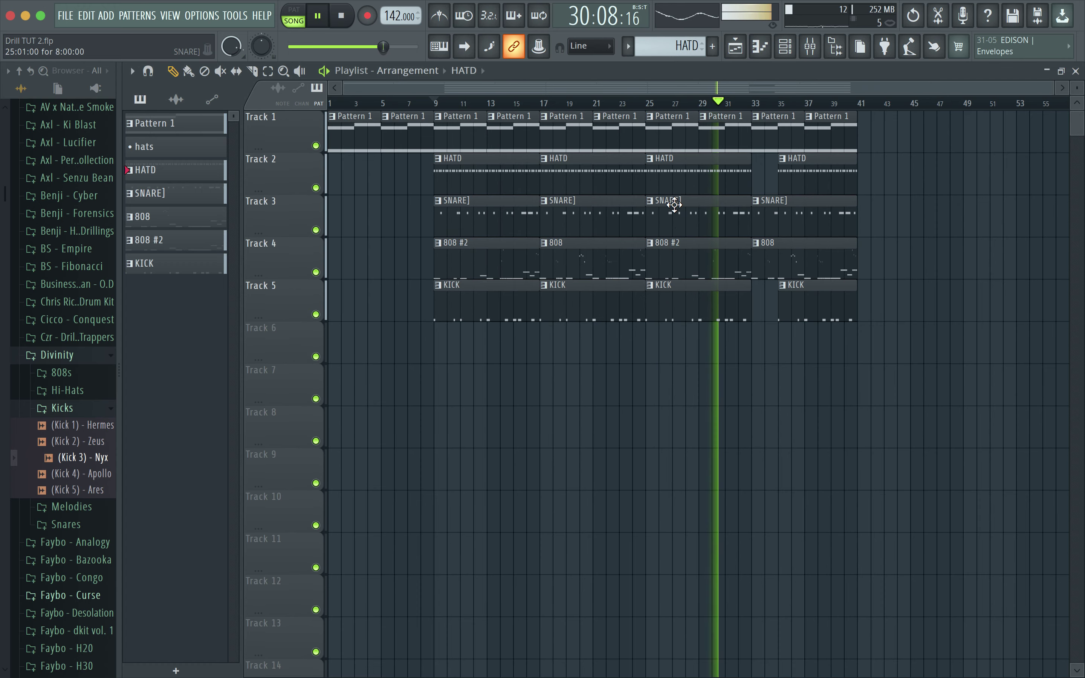
Step: Replace the 808 #2 clip at bar 25 on Track 4 with a clone of the 808 pattern
{"action": "right_click", "coordinate": [681, 252]}
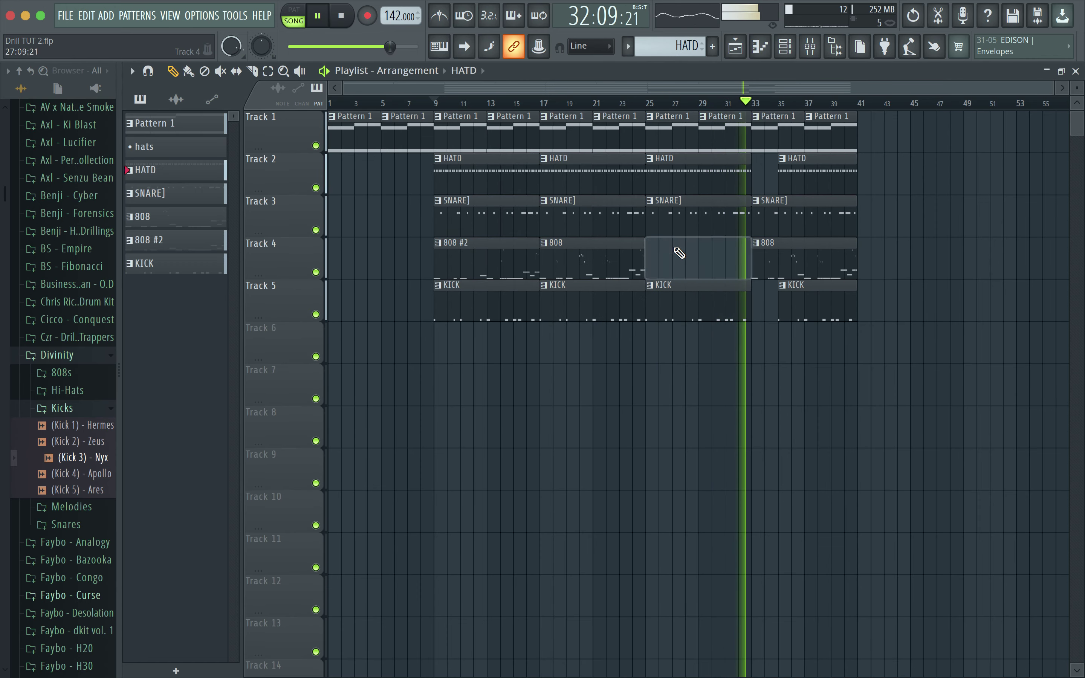
{"action": "right_click", "coordinate": [159, 243]}
{"action": "left_click", "coordinate": [170, 210]}
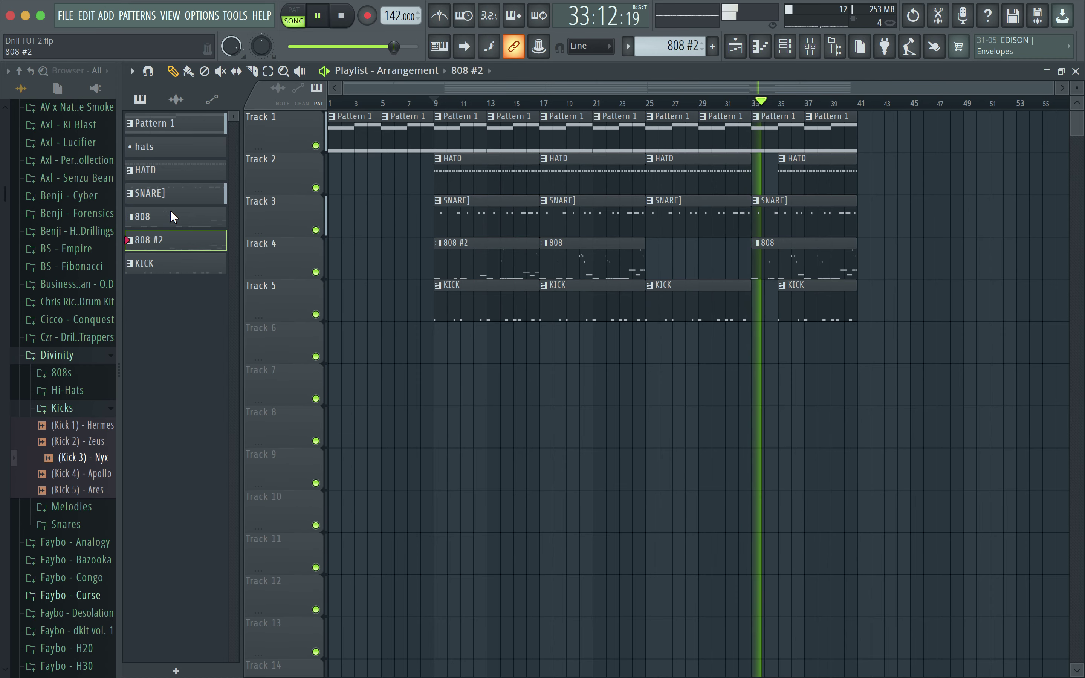
{"action": "right_click", "coordinate": [168, 215]}
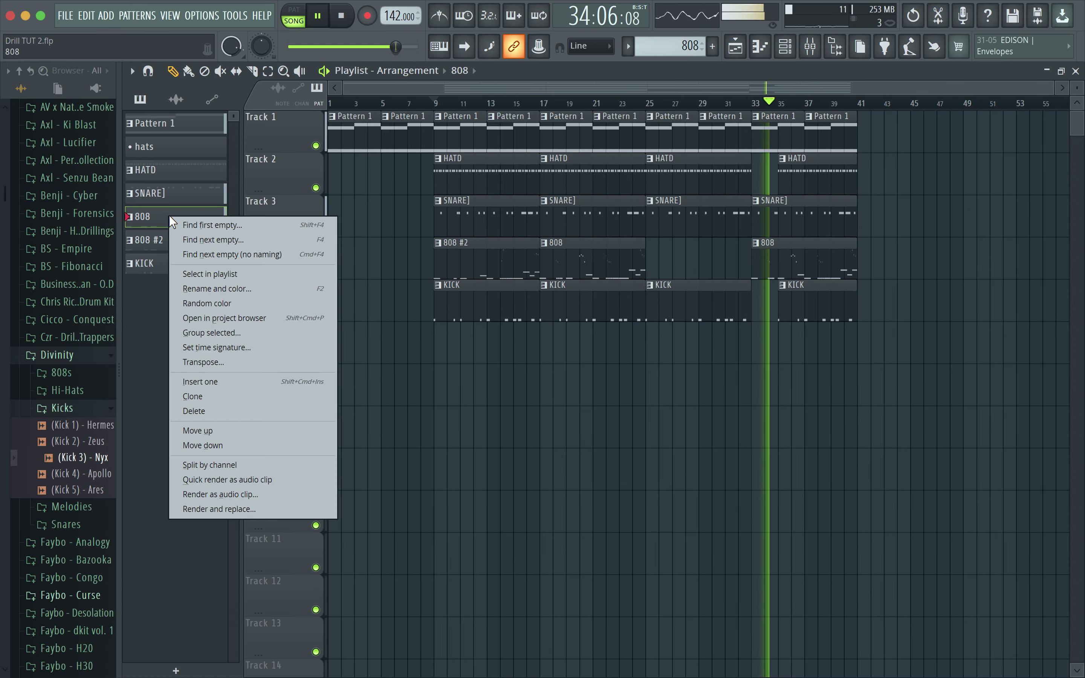
{"action": "left_click", "coordinate": [207, 400]}
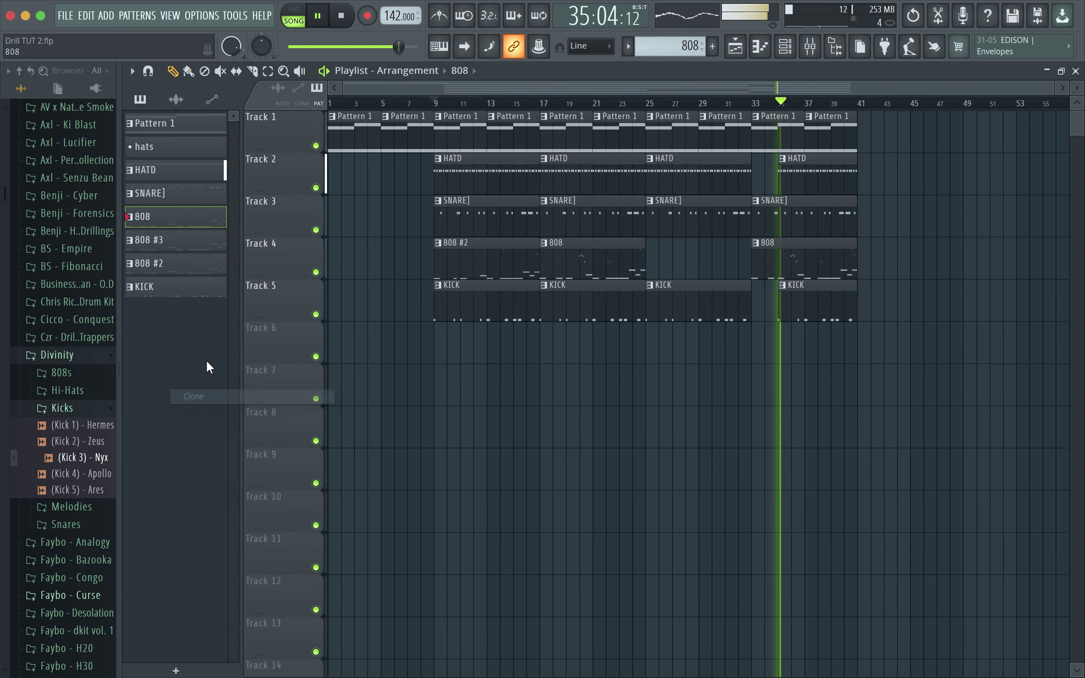
{"action": "left_click", "coordinate": [173, 242]}
{"action": "left_click", "coordinate": [649, 252]}
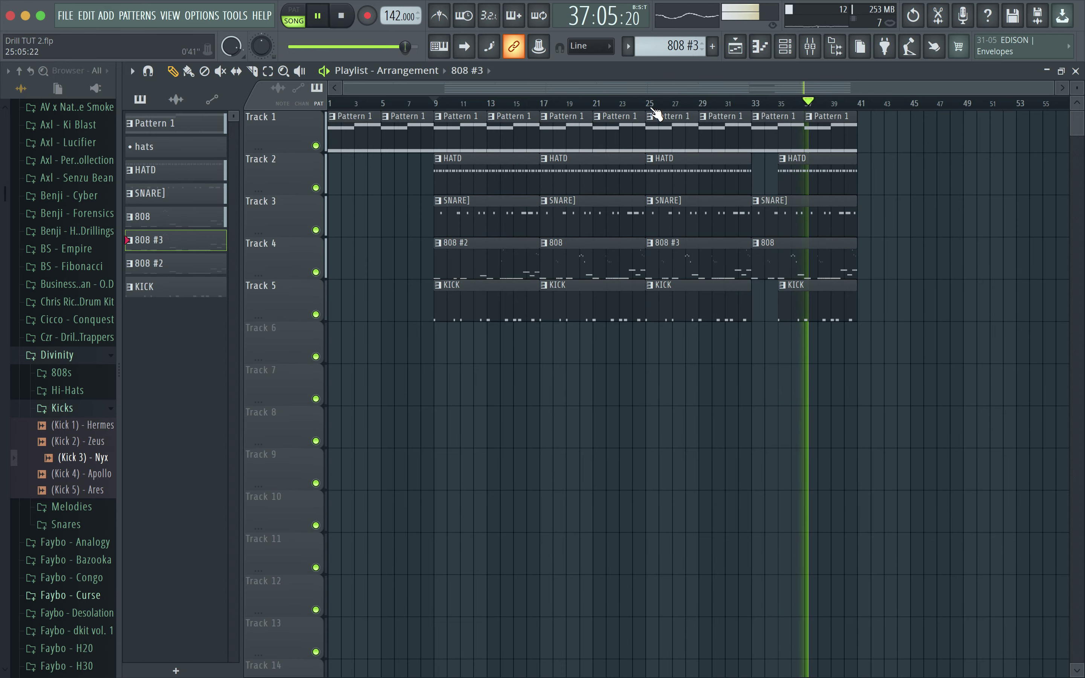
Step: Open the cloned 808 pattern's notes and delete the three short C5 notes and two high slide notes in bar 2
{"action": "double_click", "coordinate": [688, 244]}
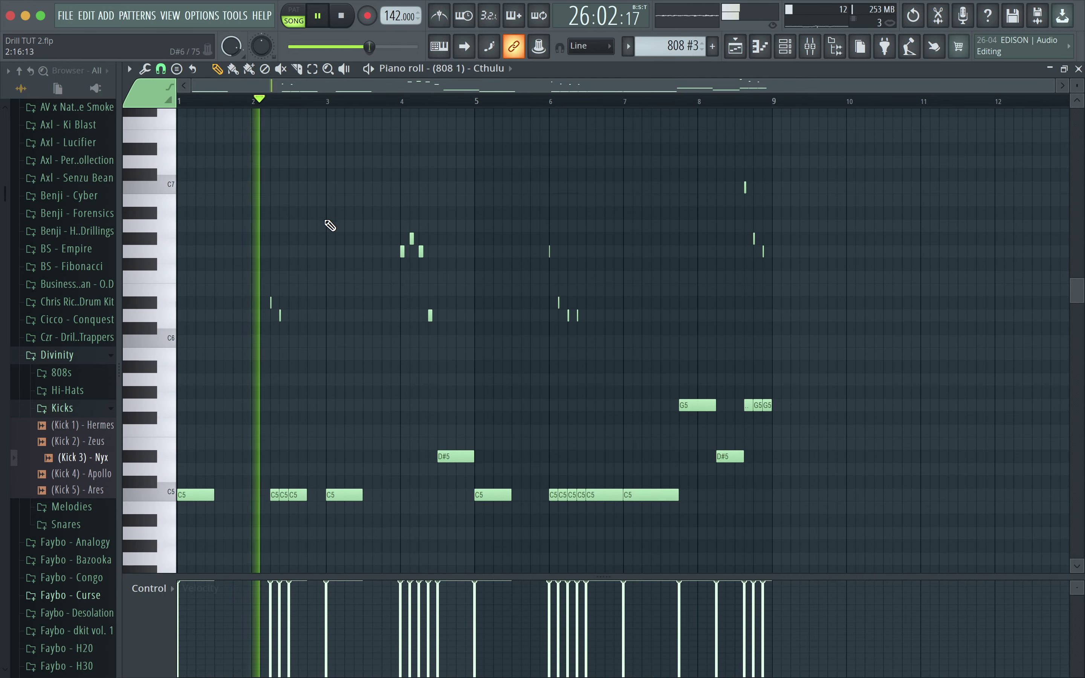
{"action": "scroll", "coordinate": [330, 215], "scroll_direction": "up", "scroll_amount": 3}
{"action": "right_click", "coordinate": [271, 342]}
{"action": "right_click", "coordinate": [280, 355]}
{"action": "right_click", "coordinate": [297, 535]}
{"action": "right_click", "coordinate": [284, 534]}
{"action": "right_click", "coordinate": [275, 535]}
{"action": "scroll", "coordinate": [233, 455], "scroll_direction": "up", "scroll_amount": 2}
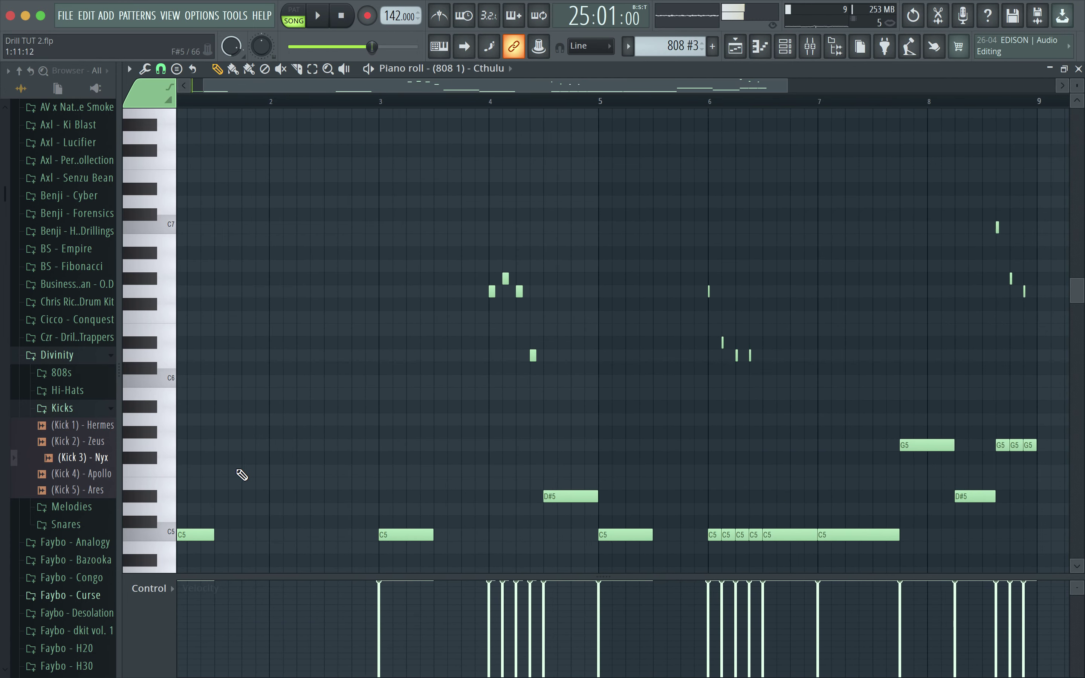
Step: Add a G5 note just before bar 2 and a G#5 note at bar 2, and audition the pattern
{"action": "left_click", "coordinate": [276, 445]}
{"action": "key", "text": "space"}
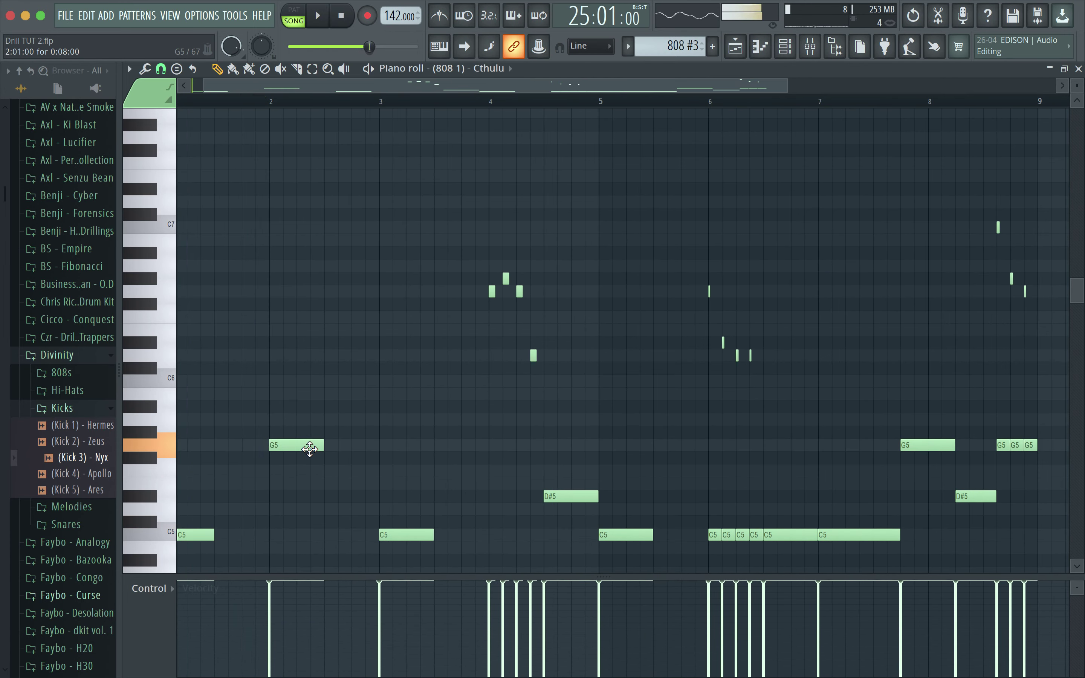
{"action": "left_click_drag", "start_coordinate": [293, 448], "coordinate": [269, 447]}
{"action": "left_click", "coordinate": [267, 433]}
{"action": "key", "text": "space"}
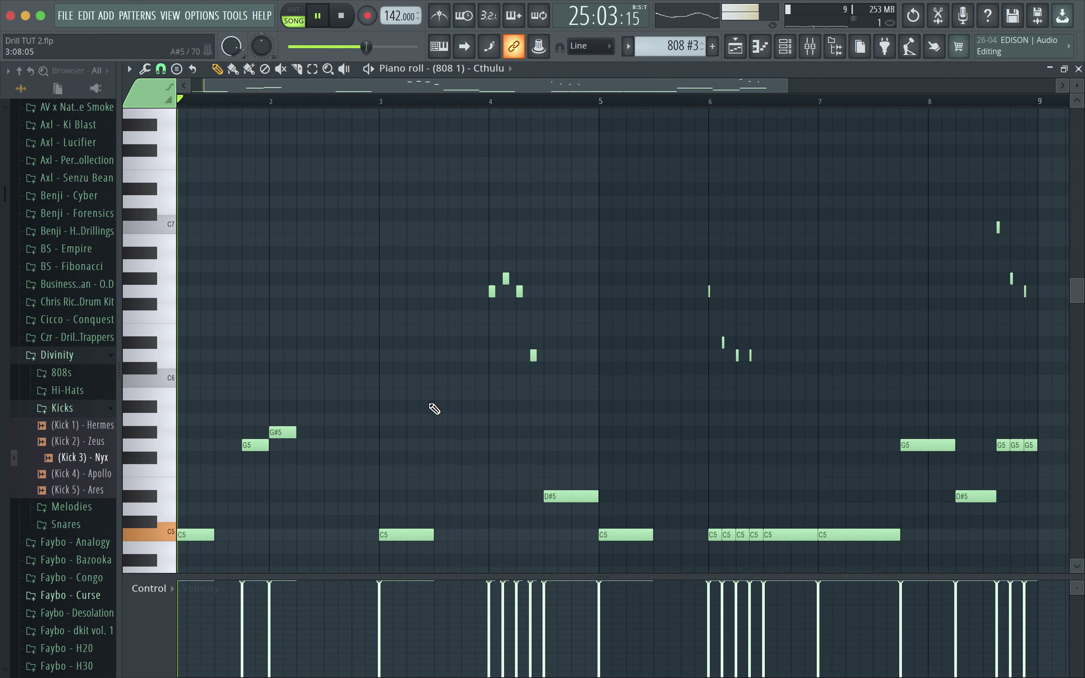
Step: Rework the notes at bar 2 into a short G5, G#5, G5, F5 run and play it back
{"action": "key", "text": "space"}
{"action": "left_click_drag", "start_coordinate": [257, 449], "coordinate": [277, 445]}
{"action": "key", "text": "space"}
{"action": "right_click", "coordinate": [283, 435]}
{"action": "key", "text": "space"}
{"action": "left_click", "coordinate": [289, 432]}
{"action": "key", "text": "space"}
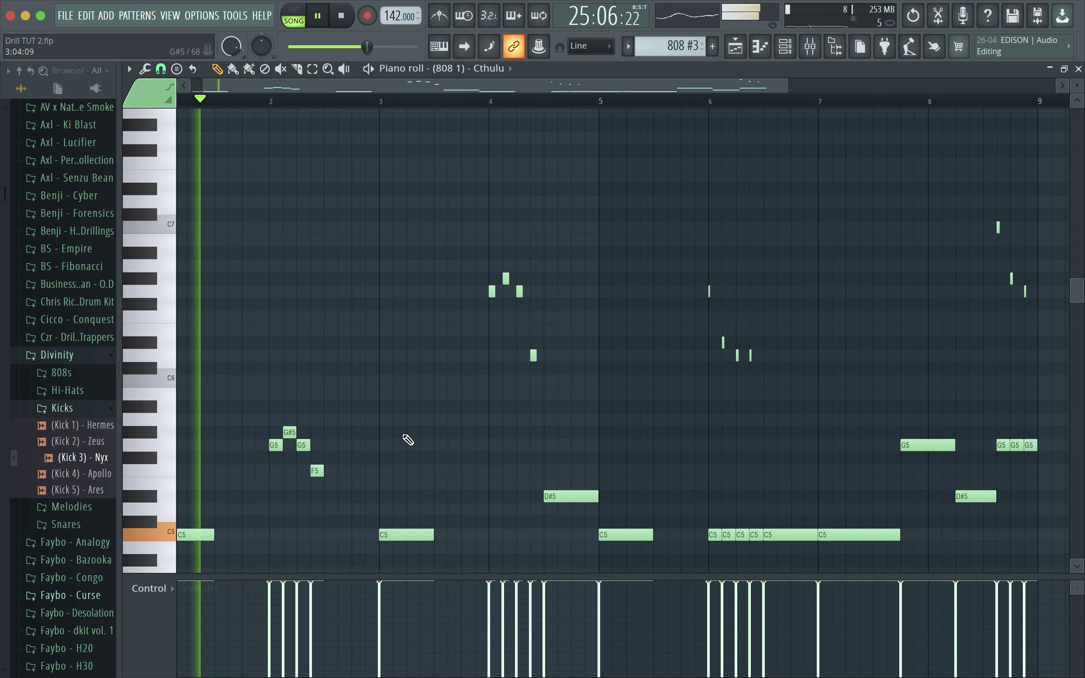
Step: Raise the first note of the bar 2 run to C6 and audition the change
{"action": "key", "text": "space"}
{"action": "left_click_drag", "start_coordinate": [222, 442], "coordinate": [222, 381]}
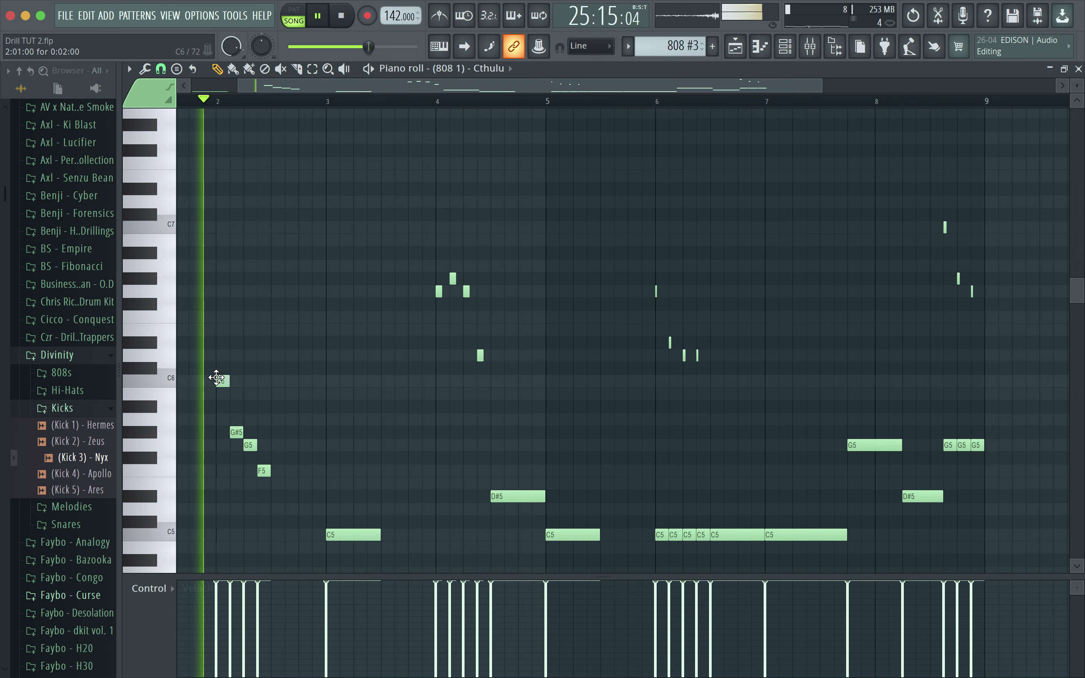
{"action": "key", "text": "space"}
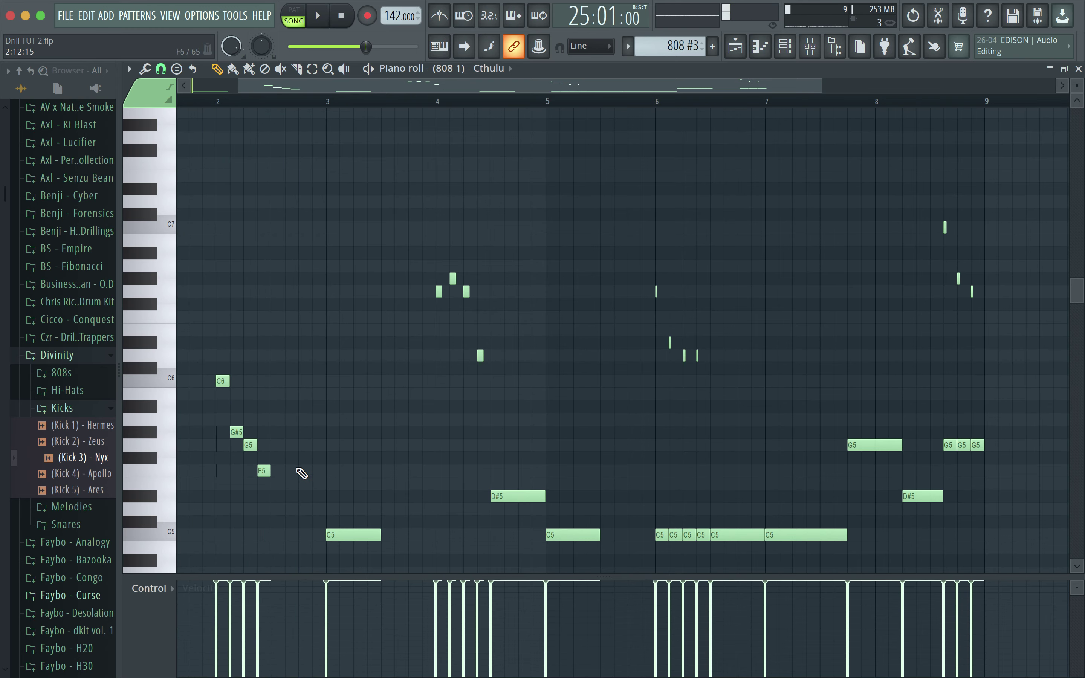
Step: Extend the bar 2 run up to bar 3 with short G5, G#5, G5 and F5 notes and play it
{"action": "left_click", "coordinate": [291, 433]}
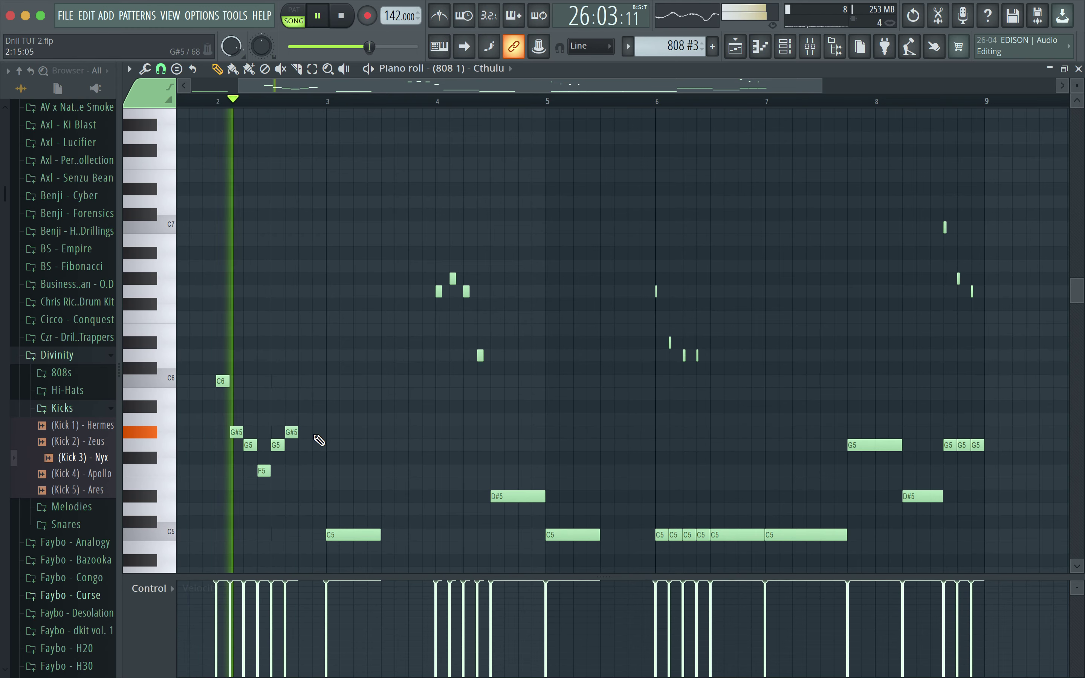
{"action": "key", "text": "space"}
{"action": "left_click", "coordinate": [302, 445]}
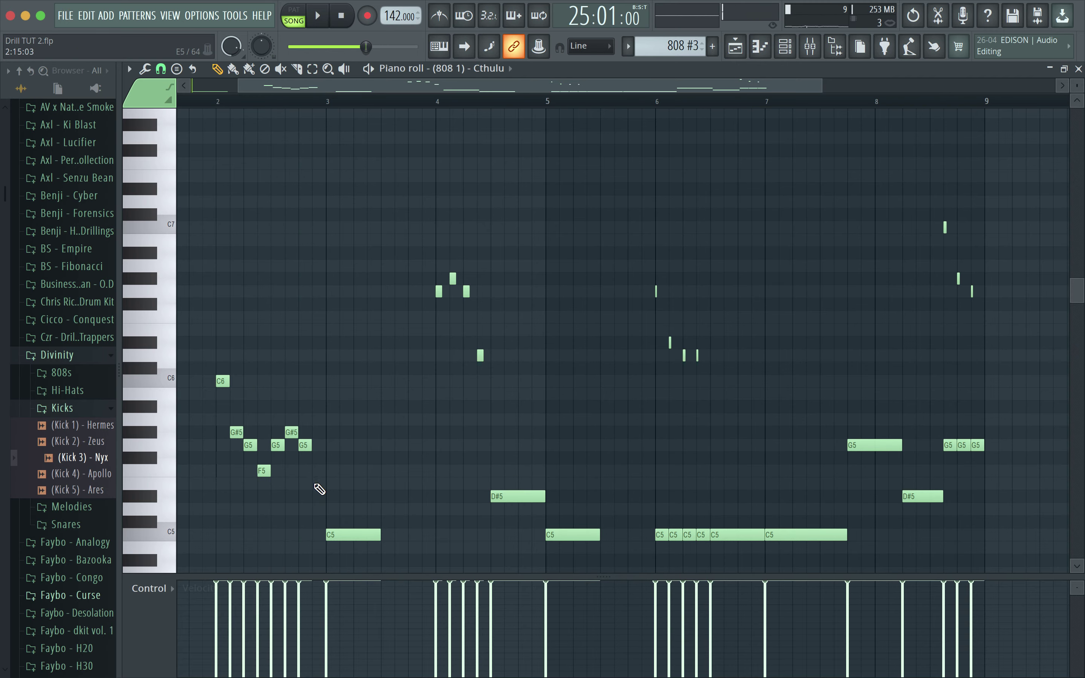
{"action": "scroll", "coordinate": [402, 403], "scroll_direction": "up", "scroll_amount": 8}
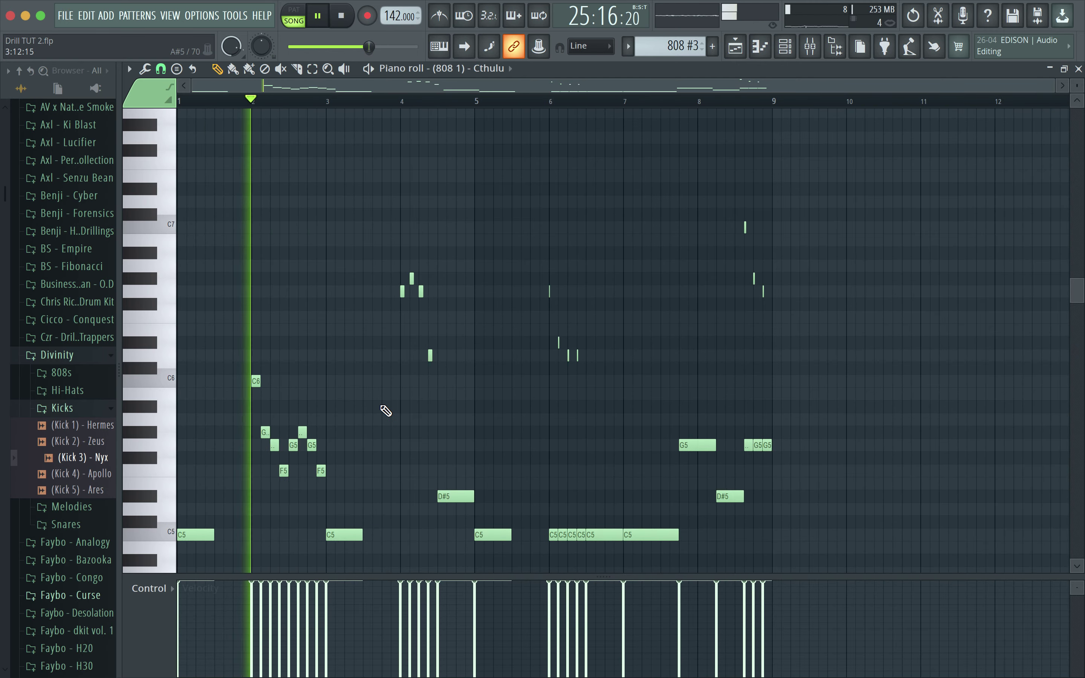
Step: Lower the first two notes of the bar 4 run to D6 and A#5, lengthen its notes to touch, and play from bar 4
{"action": "scroll", "coordinate": [345, 417], "scroll_direction": "up", "scroll_amount": 3}
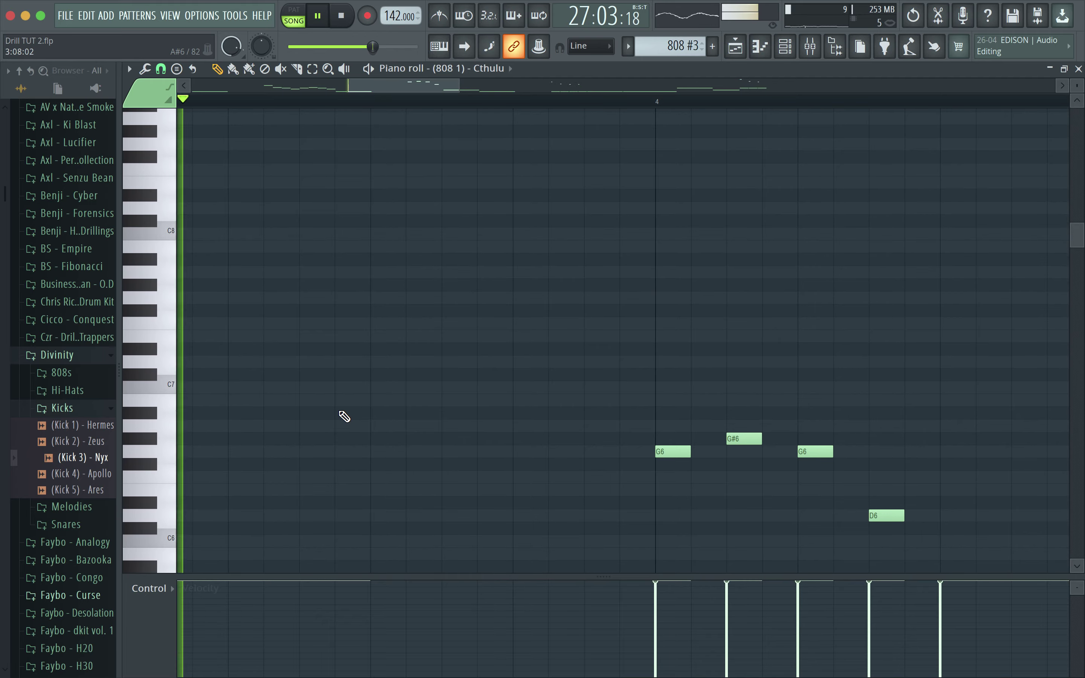
{"action": "scroll", "coordinate": [369, 423], "scroll_direction": "down", "scroll_amount": 4}
{"action": "scroll", "coordinate": [540, 395], "scroll_direction": "down", "scroll_amount": 6}
{"action": "key", "text": "space"}
{"action": "scroll", "coordinate": [547, 368], "scroll_direction": "up", "scroll_amount": 4}
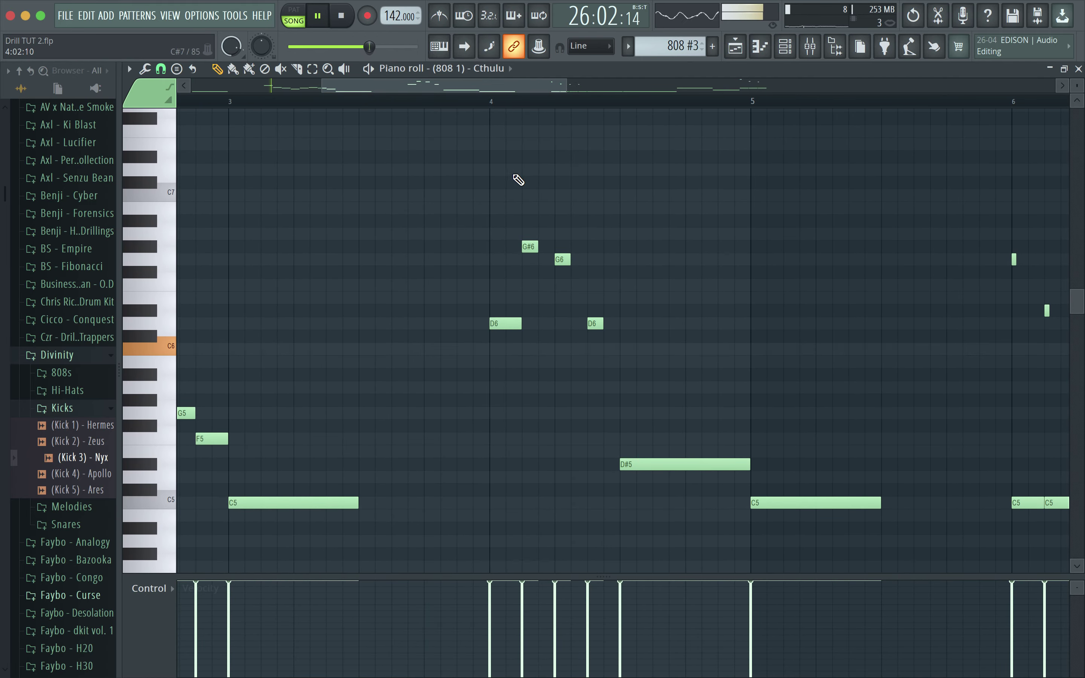
{"action": "left_click_drag", "start_coordinate": [533, 247], "coordinate": [531, 377]}
{"action": "left_click_drag", "start_coordinate": [565, 258], "coordinate": [586, 259]}
{"action": "key", "text": "space"}
{"action": "left_click", "coordinate": [495, 102]}
{"action": "key", "text": "space"}
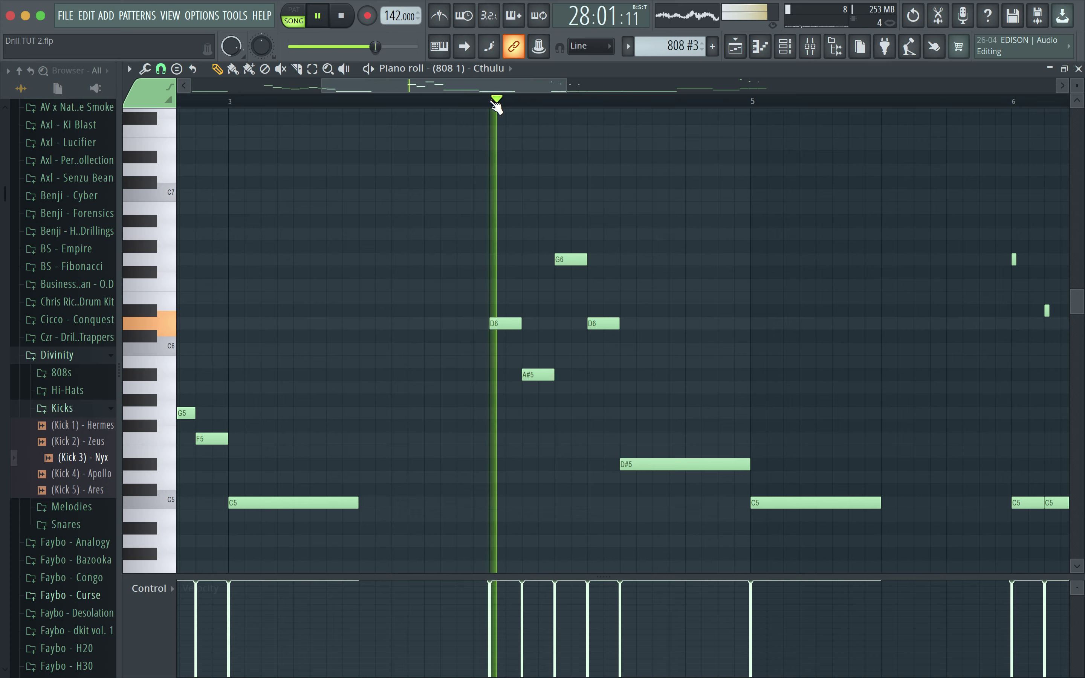
Step: Try the second note of the bar 4 run at C6, removing the stray A5 note, and audition it
{"action": "key", "text": "space"}
{"action": "key", "text": "space"}
{"action": "left_click", "coordinate": [544, 384]}
{"action": "key", "text": "space"}
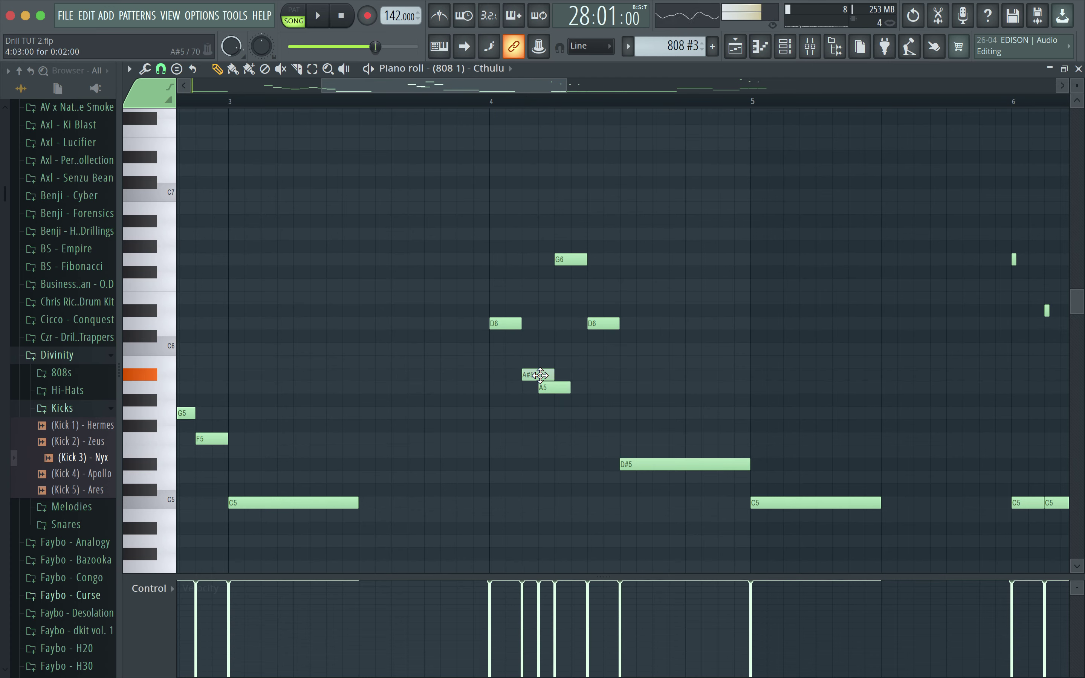
{"action": "key", "text": "space"}
{"action": "right_click", "coordinate": [554, 387]}
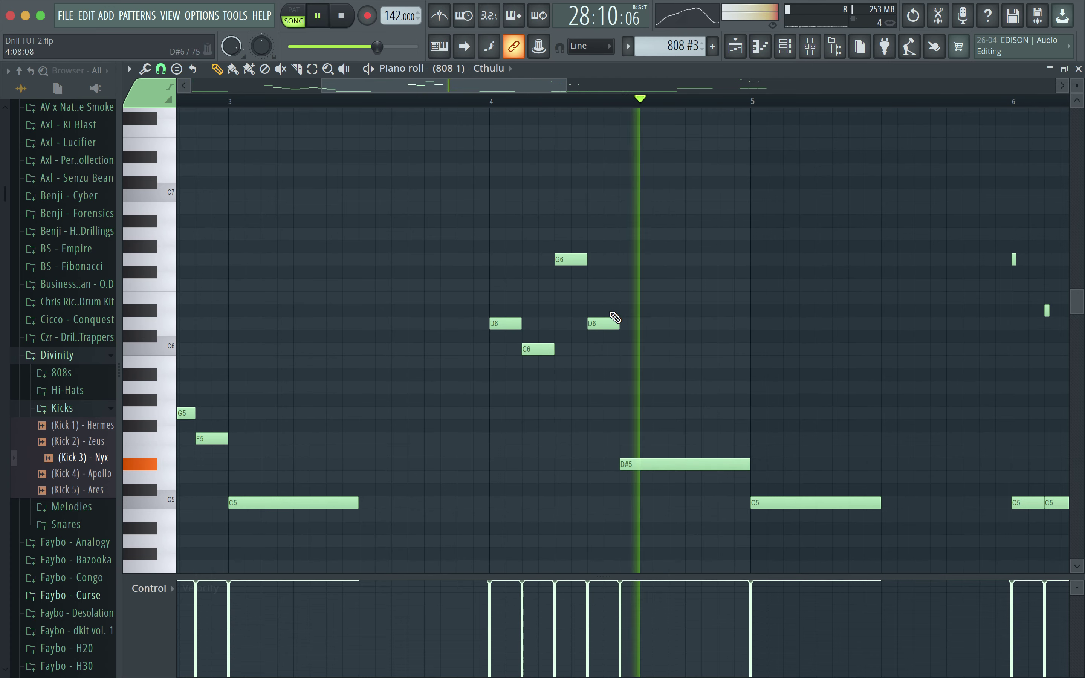
{"action": "key", "text": "space"}
{"action": "key", "text": "space"}
{"action": "key", "text": "space"}
Step: Set the second note of the bar 4 run to G#5 and its last note to G#6, auditioning each change
{"action": "left_click_drag", "start_coordinate": [543, 352], "coordinate": [535, 410]}
{"action": "key", "text": "space"}
{"action": "key", "text": "space"}
{"action": "key", "text": "space"}
{"action": "key", "text": "space"}
{"action": "left_click", "coordinate": [537, 381]}
{"action": "key", "text": "space"}
{"action": "key", "text": "space"}
{"action": "key", "text": "space"}
{"action": "left_click_drag", "start_coordinate": [589, 321], "coordinate": [599, 267]}
{"action": "key", "text": "space"}
{"action": "key", "text": "space"}
Step: Raise the first two slide notes at bar 6 to D7 and D#7 and lengthen all four slides to one step
{"action": "scroll", "coordinate": [695, 252], "scroll_direction": "down", "scroll_amount": 4}
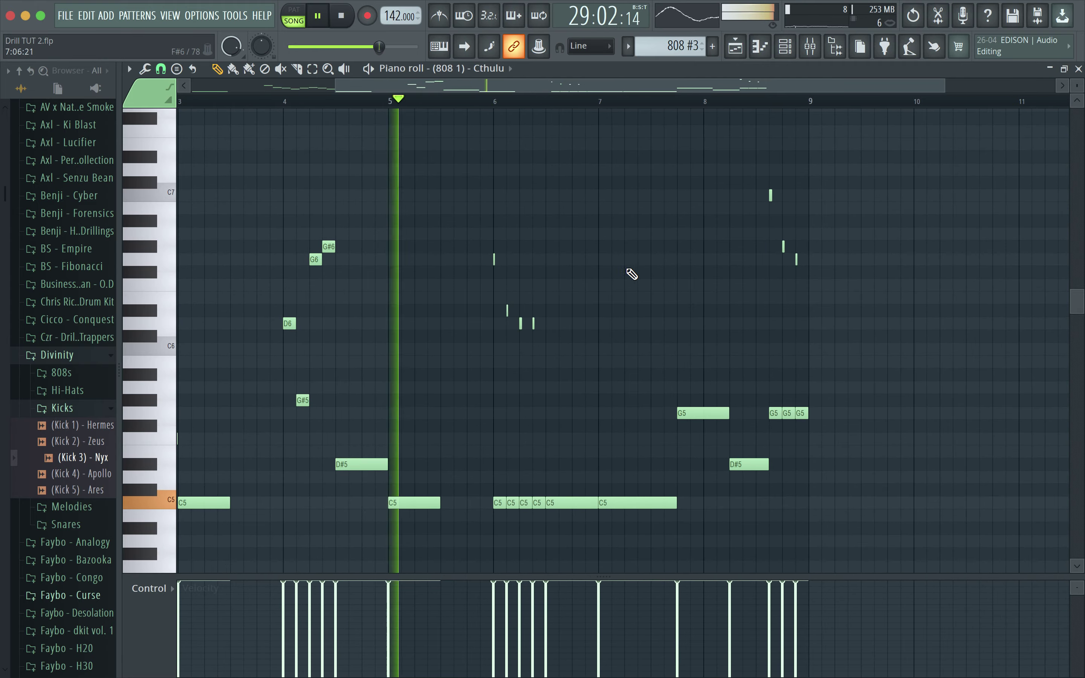
{"action": "scroll", "coordinate": [553, 271], "scroll_direction": "up", "scroll_amount": 6}
{"action": "scroll", "coordinate": [404, 262], "scroll_direction": "down", "scroll_amount": 6}
{"action": "scroll", "coordinate": [393, 242], "scroll_direction": "up", "scroll_amount": 3}
{"action": "scroll", "coordinate": [445, 252], "scroll_direction": "up", "scroll_amount": 4}
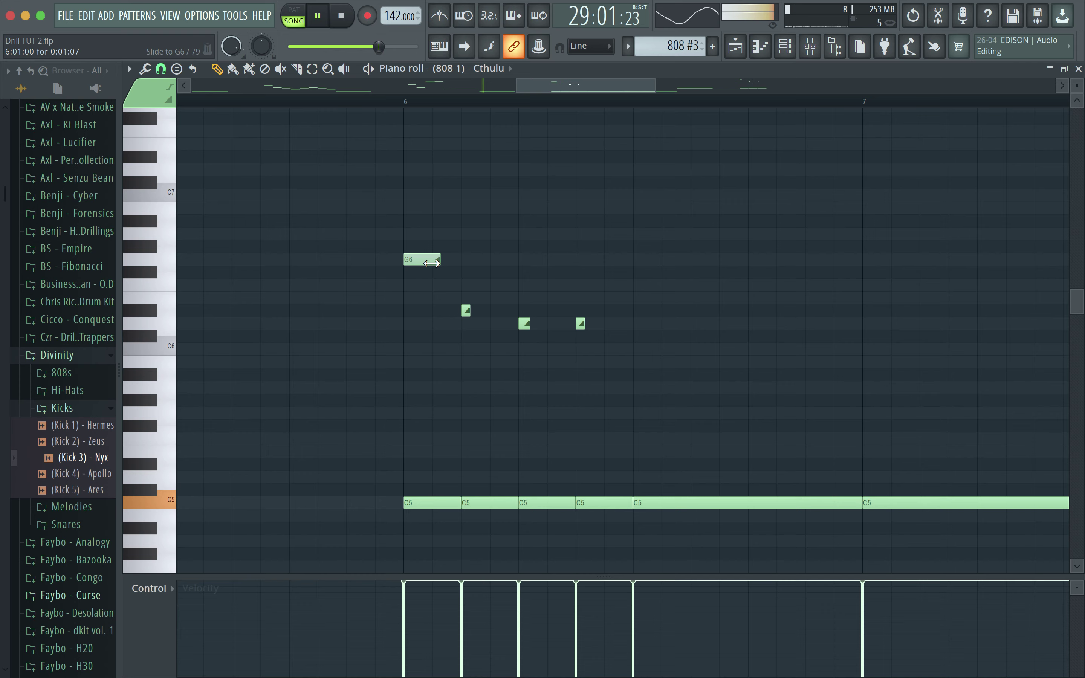
{"action": "scroll", "coordinate": [433, 169], "scroll_direction": "up", "scroll_amount": 4}
{"action": "key", "text": "space"}
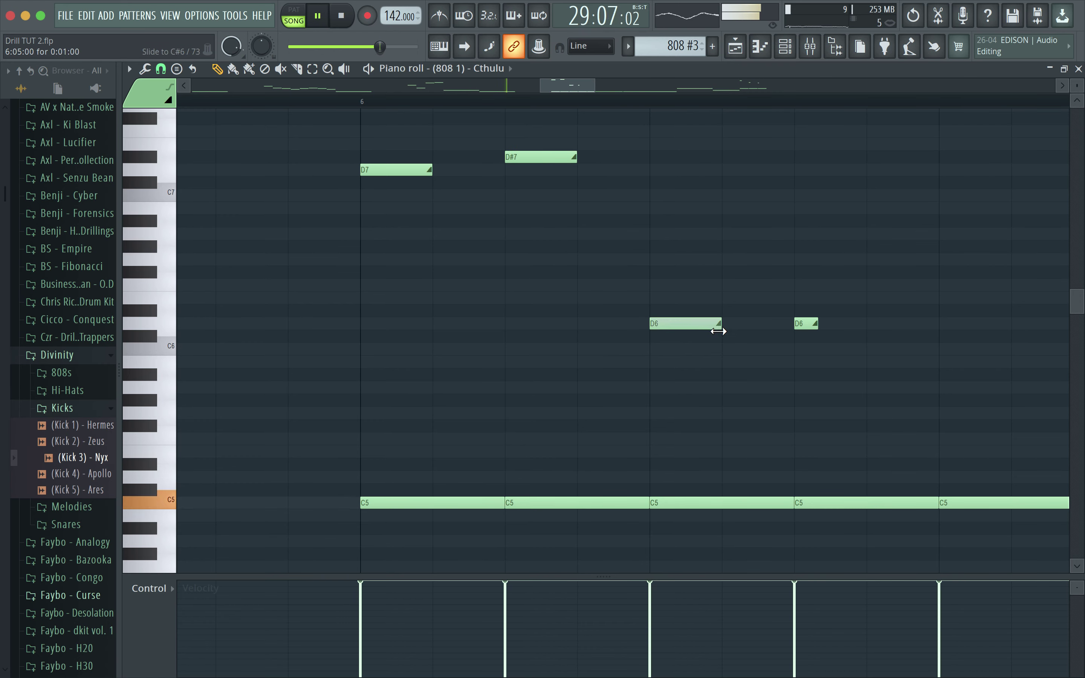
{"action": "left_click_drag", "start_coordinate": [820, 322], "coordinate": [866, 323]}
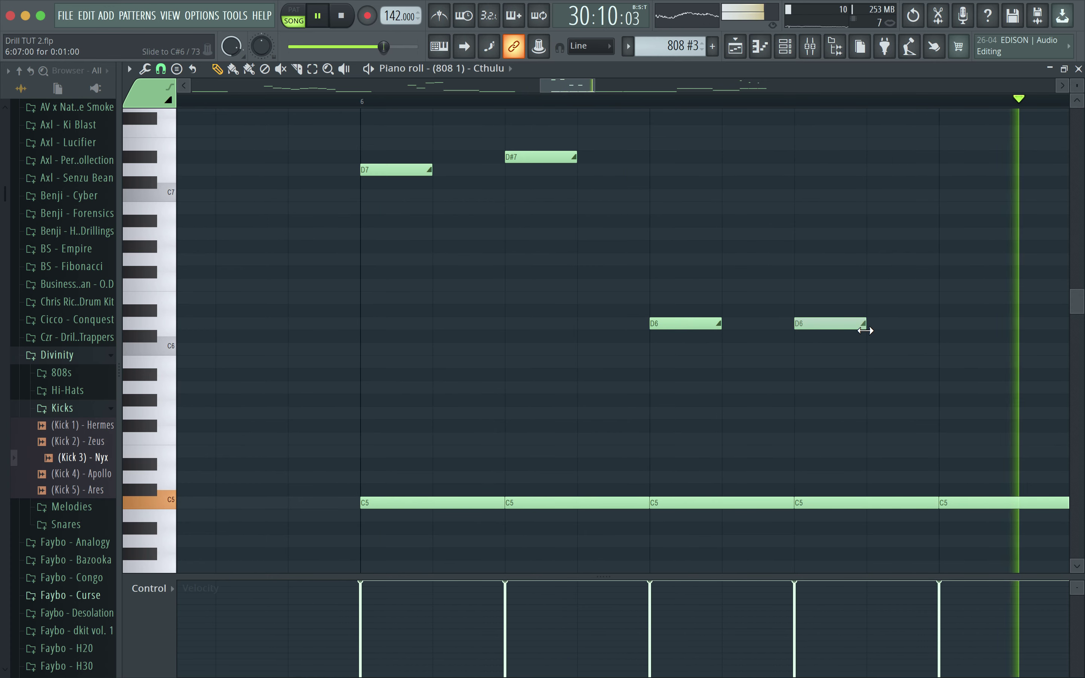
Step: Raise the third and fourth slide notes at bar 6 to C7 and play the pattern through to its end
{"action": "left_click_drag", "start_coordinate": [710, 324], "coordinate": [695, 217]}
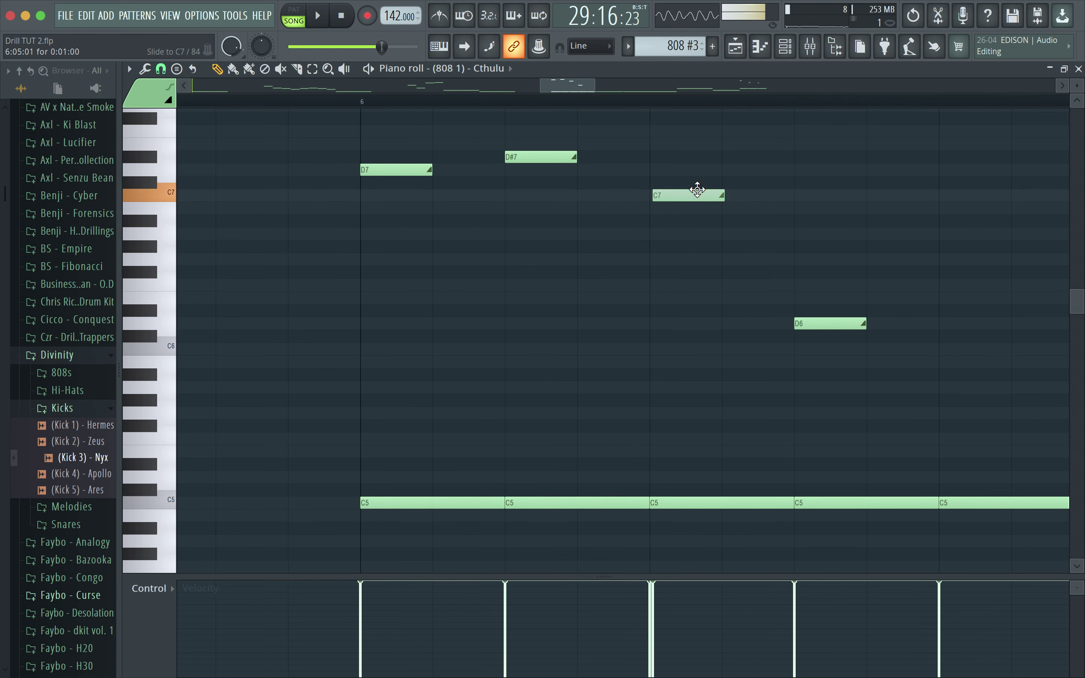
{"action": "left_click_drag", "start_coordinate": [828, 322], "coordinate": [829, 246]}
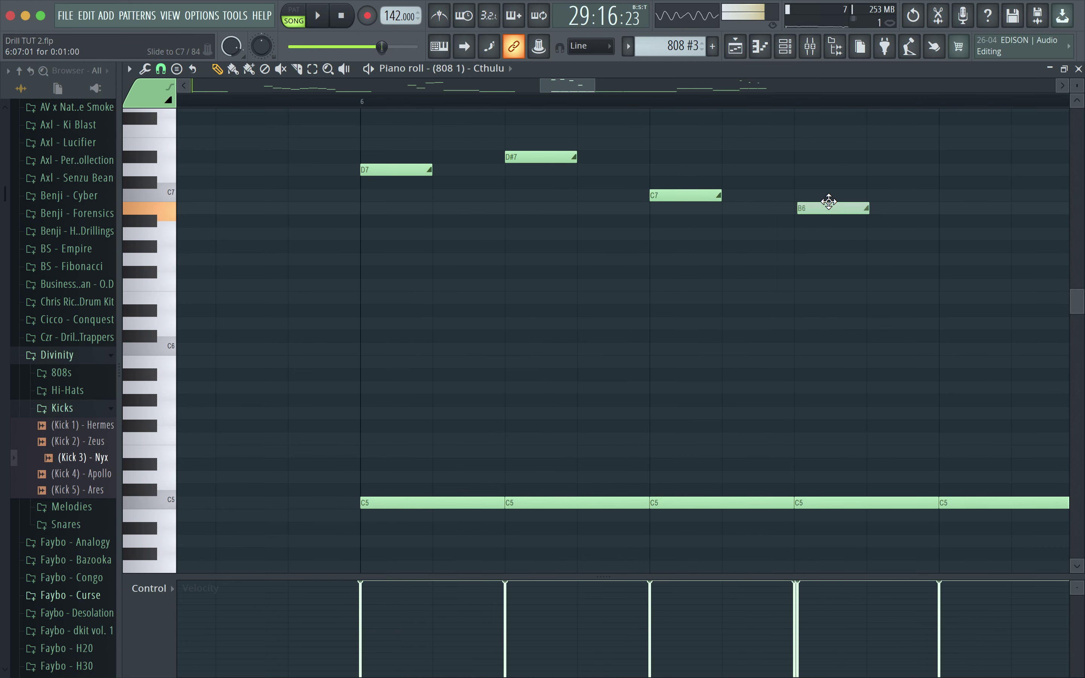
{"action": "key", "text": "space"}
{"action": "scroll", "coordinate": [717, 243], "scroll_direction": "down", "scroll_amount": 6}
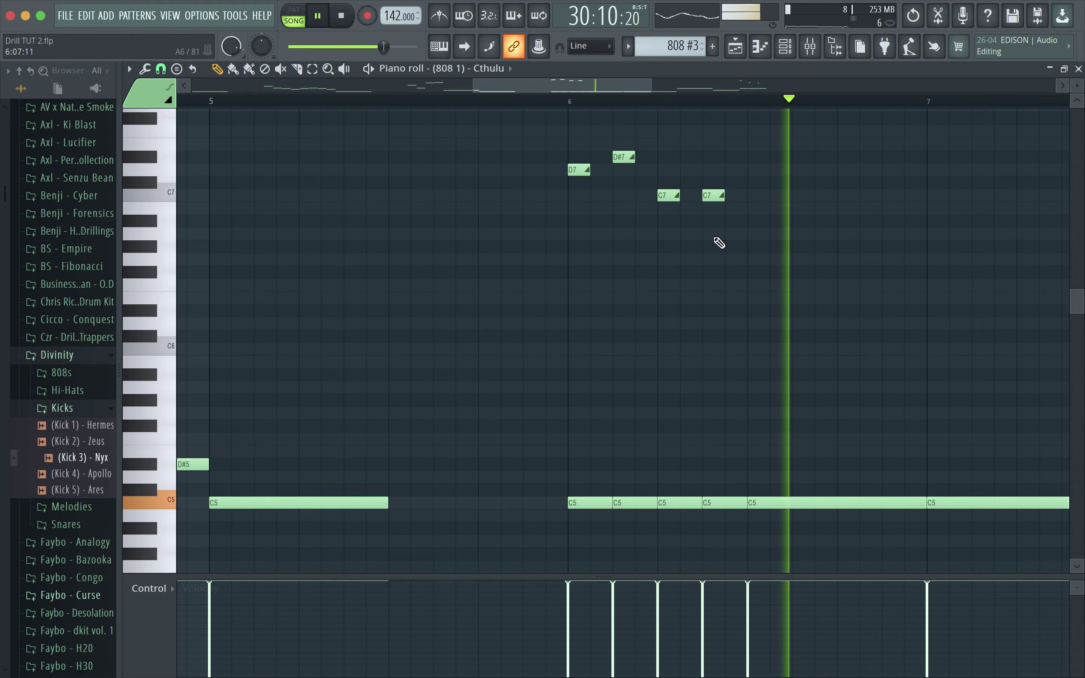
{"action": "scroll", "coordinate": [719, 243], "scroll_direction": "up", "scroll_amount": 6}
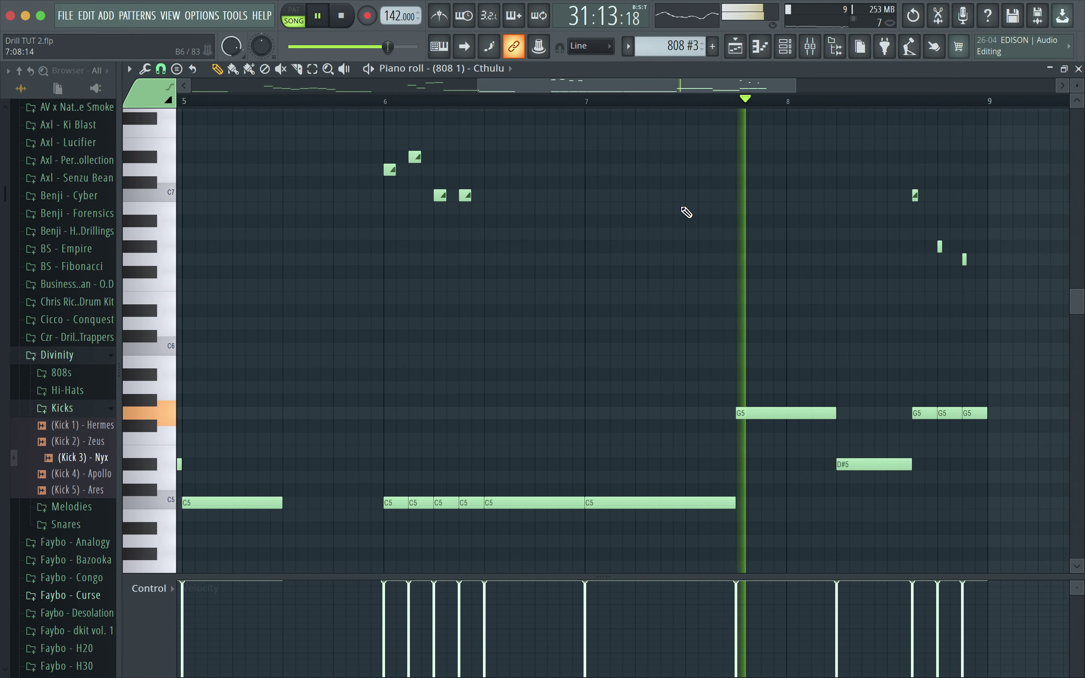
{"action": "key", "text": "super+space"}
{"action": "key", "text": "Escape"}
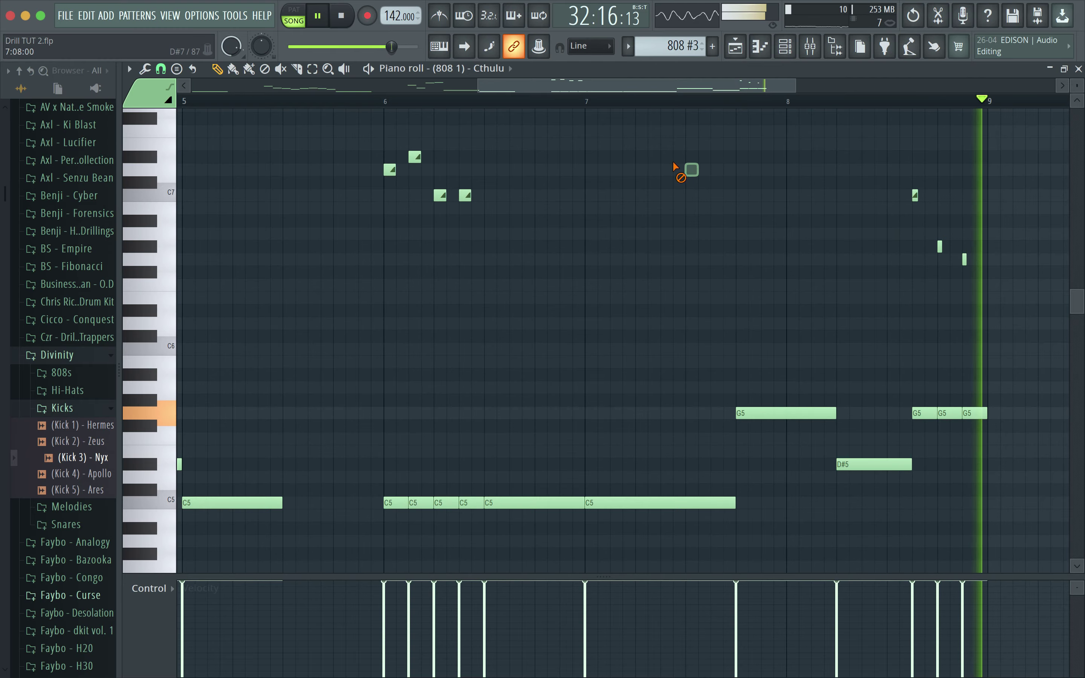
{"action": "scroll", "coordinate": [750, 191], "scroll_direction": "down", "scroll_amount": 3}
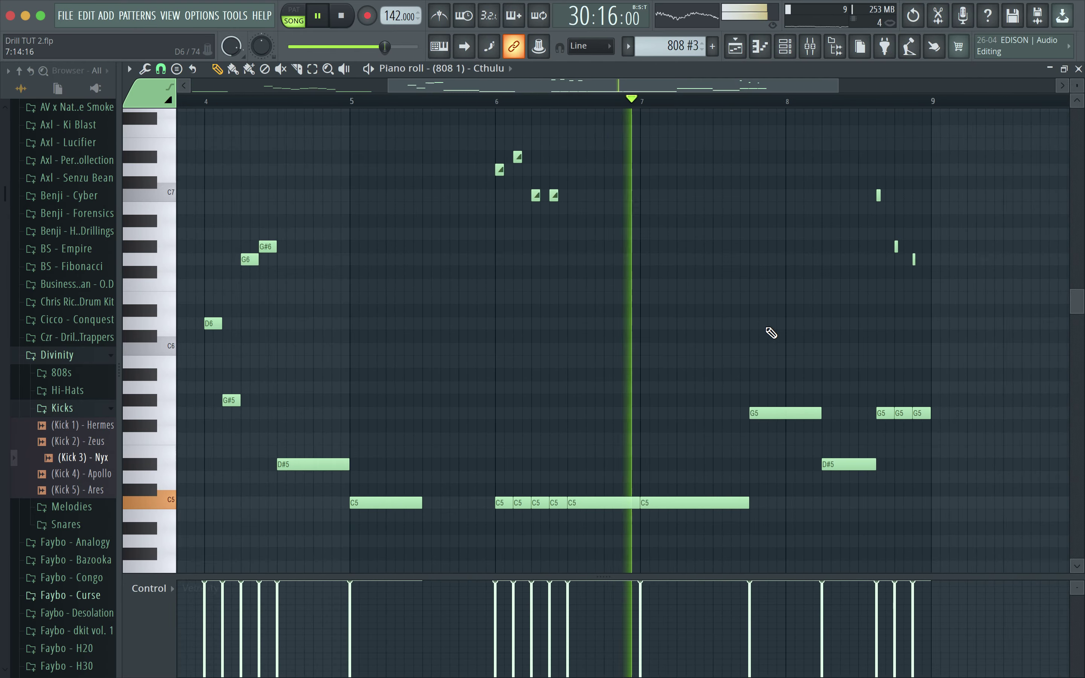
{"action": "scroll", "coordinate": [875, 377], "scroll_direction": "up", "scroll_amount": 2}
{"action": "scroll", "coordinate": [863, 325], "scroll_direction": "down", "scroll_amount": 4}
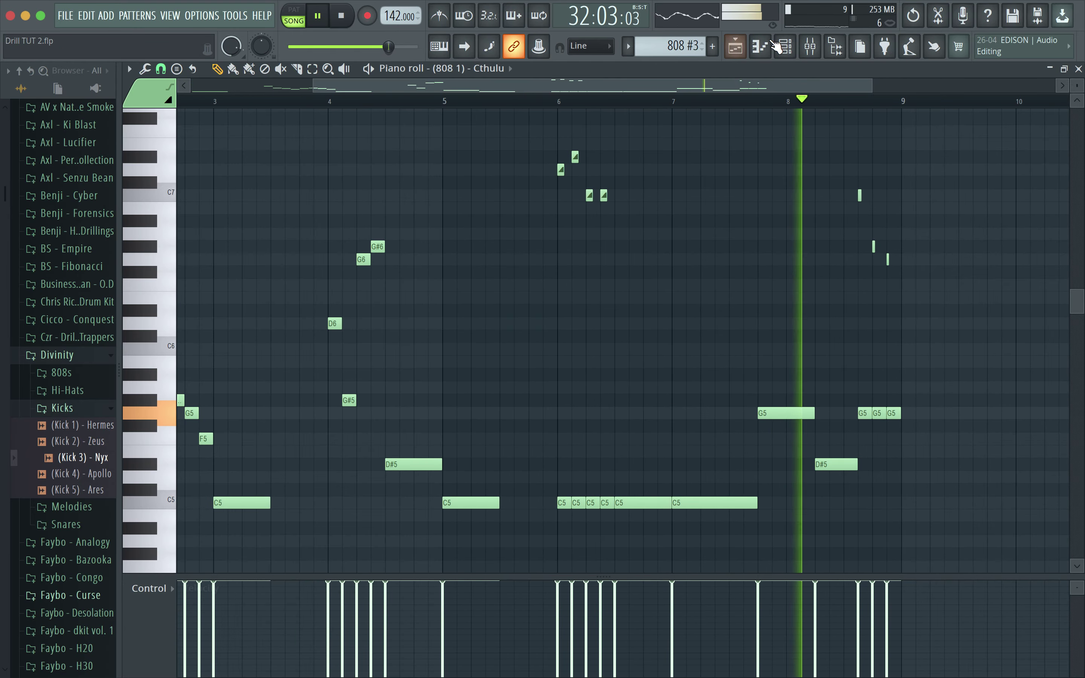
Step: Raise the three slide notes at the end of bar 8 to D#7, D7 and D7, lengthening the last two, and audition them
{"action": "key", "text": "space"}
{"action": "scroll", "coordinate": [901, 247], "scroll_direction": "up", "scroll_amount": 5}
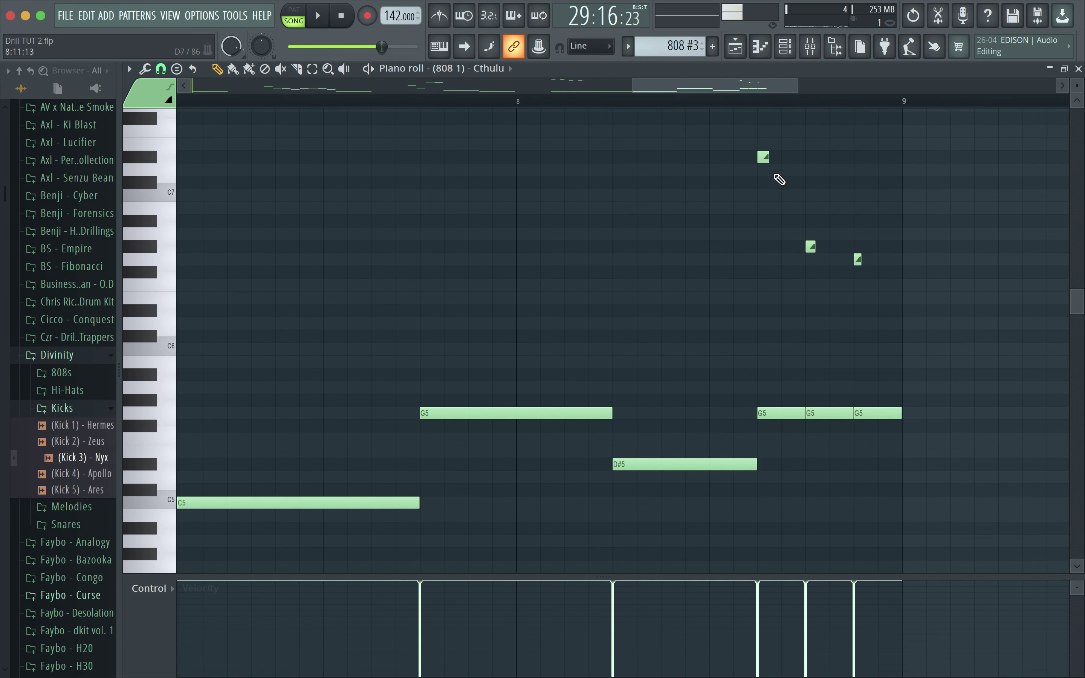
{"action": "left_click_drag", "start_coordinate": [811, 246], "coordinate": [811, 169]}
{"action": "left_click_drag", "start_coordinate": [857, 261], "coordinate": [928, 184]}
{"action": "key", "text": "space"}
{"action": "scroll", "coordinate": [798, 174], "scroll_direction": "up", "scroll_amount": 2}
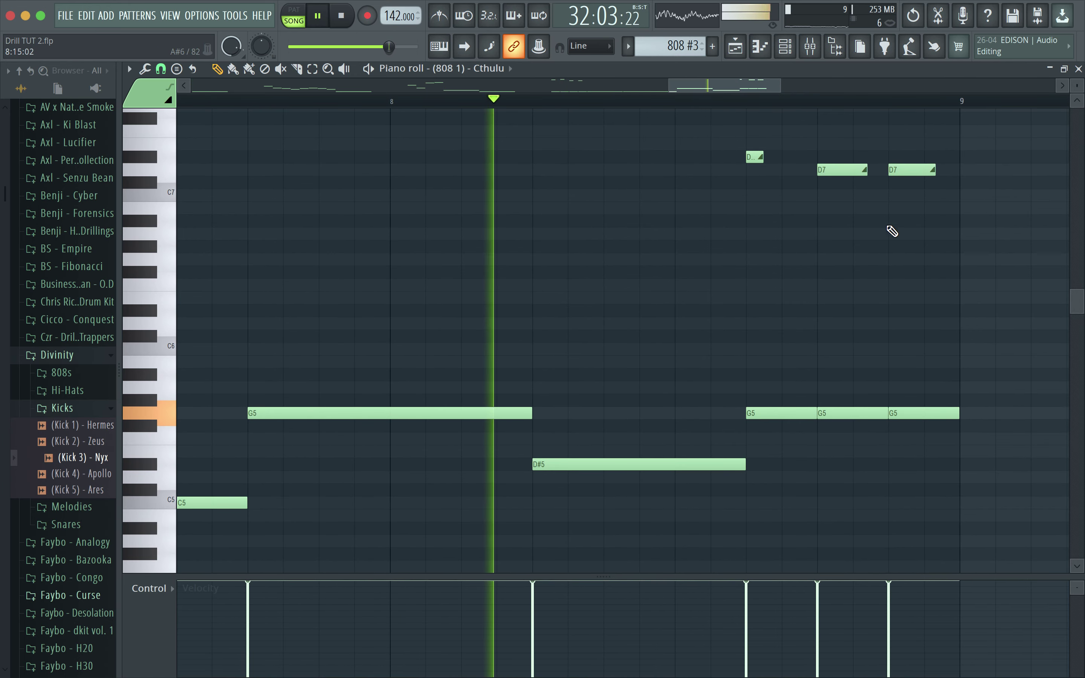
Step: Lengthen the D#7 slide note at the end of bar 8 to one step
{"action": "scroll", "coordinate": [760, 261], "scroll_direction": "down", "scroll_amount": 4}
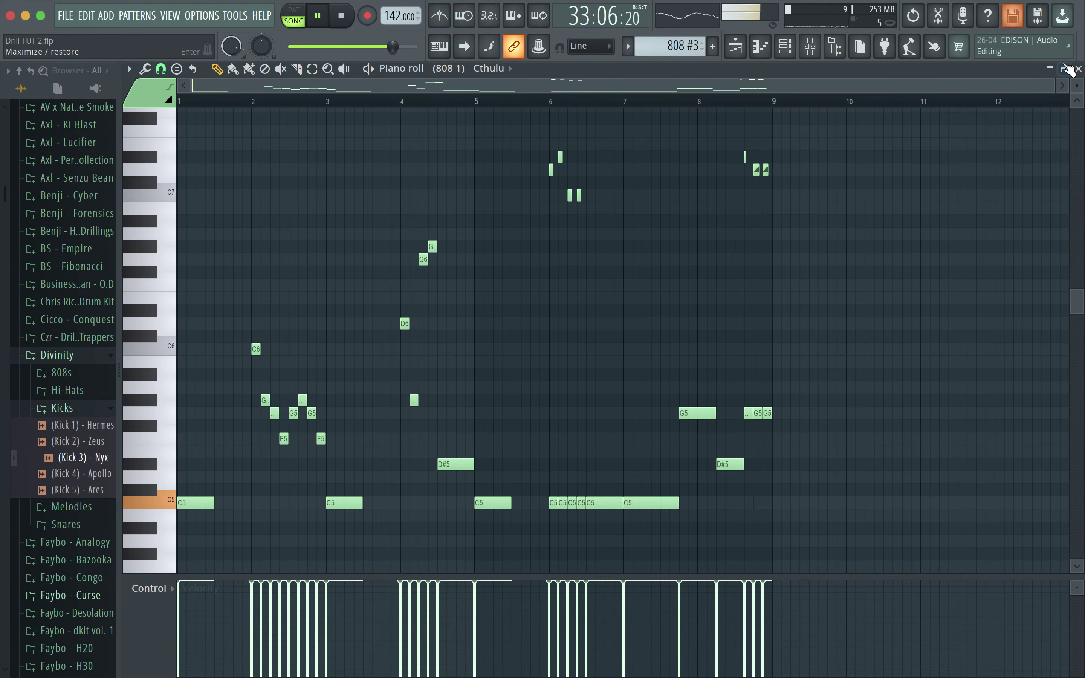
{"action": "scroll", "coordinate": [770, 181], "scroll_direction": "up", "scroll_amount": 4}
{"action": "scroll", "coordinate": [770, 181], "scroll_direction": "up", "scroll_amount": 1}
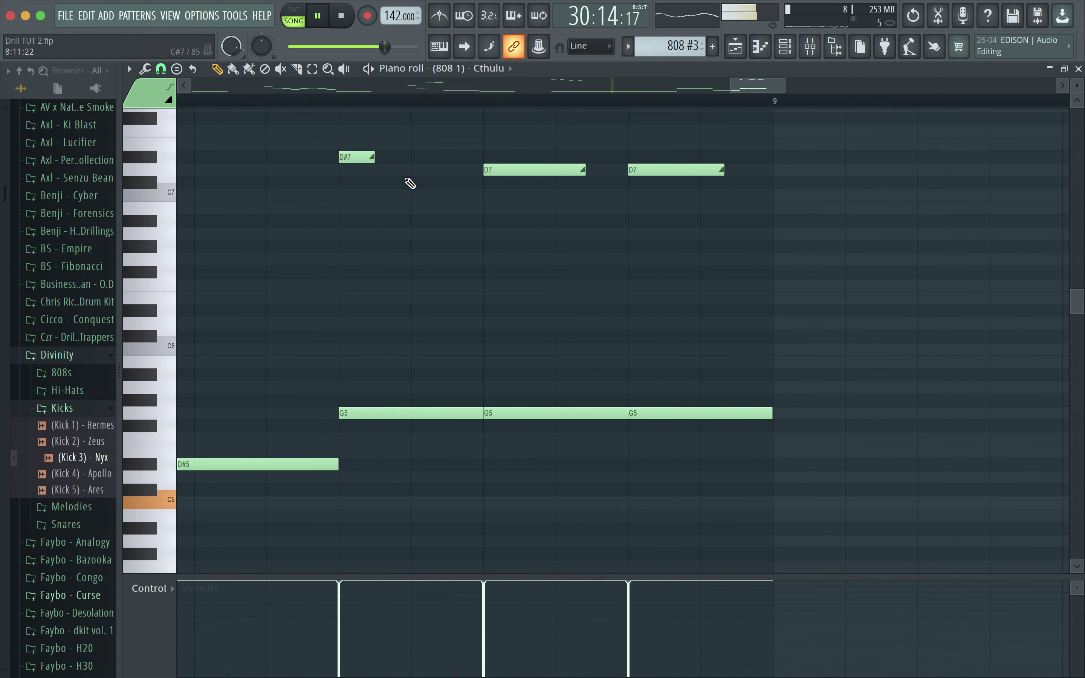
{"action": "left_click_drag", "start_coordinate": [377, 160], "coordinate": [410, 164]}
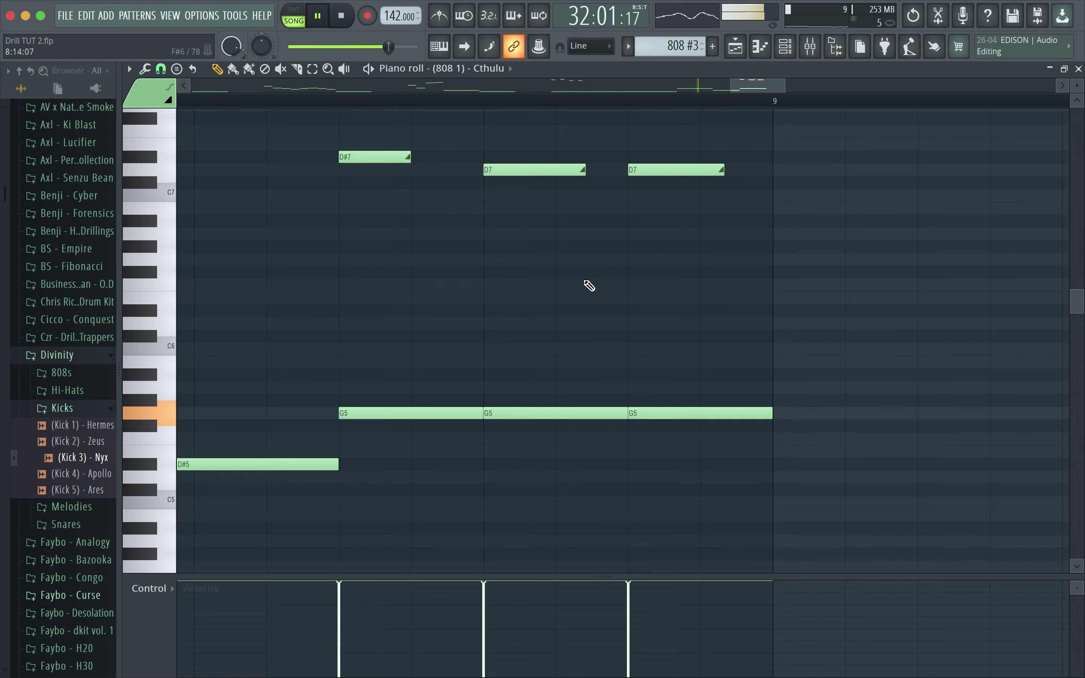
{"action": "scroll", "coordinate": [588, 285], "scroll_direction": "down", "scroll_amount": 5}
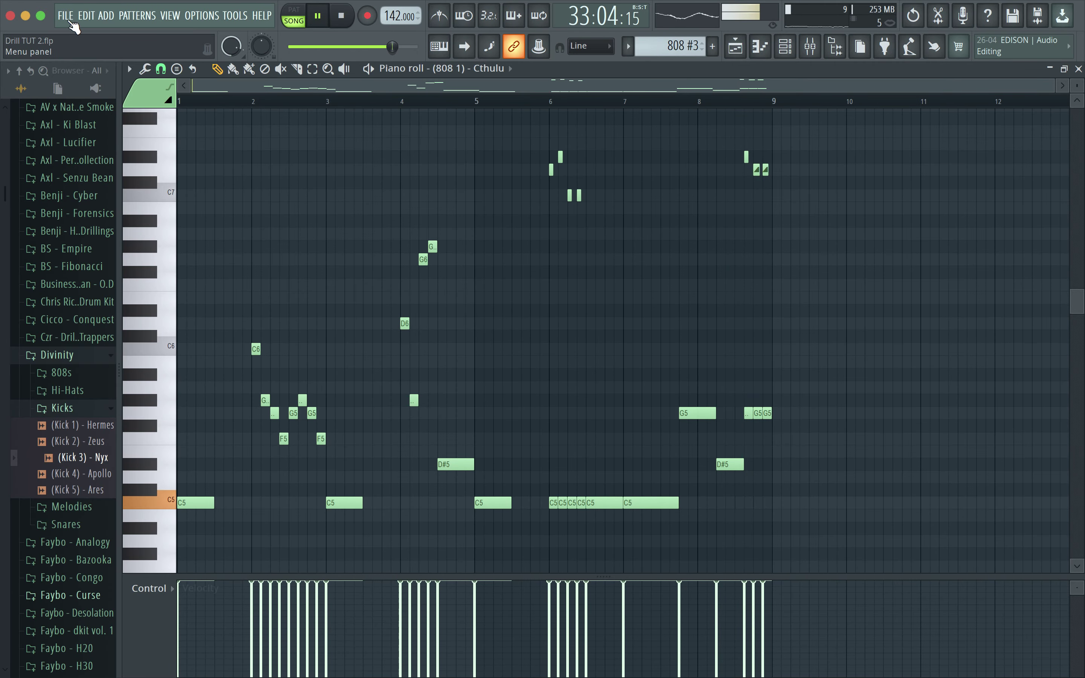
Step: Save the project and return to the playlist to play the arrangement from the start
{"action": "left_click", "coordinate": [65, 15]}
{"action": "left_click", "coordinate": [94, 85]}
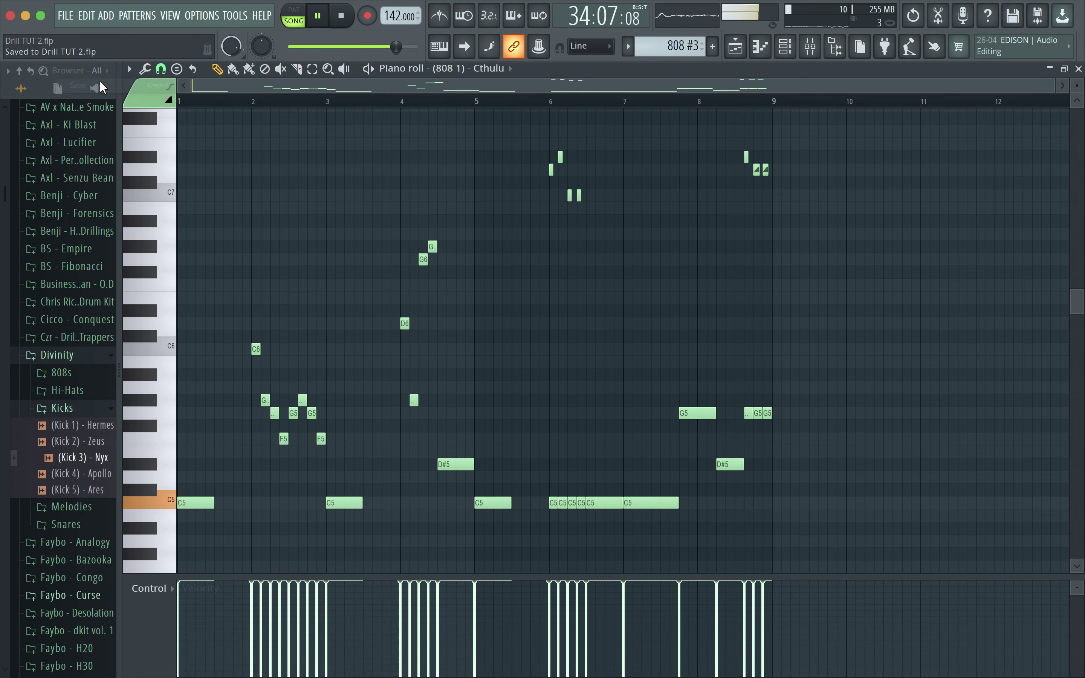
{"action": "left_click", "coordinate": [1078, 68]}
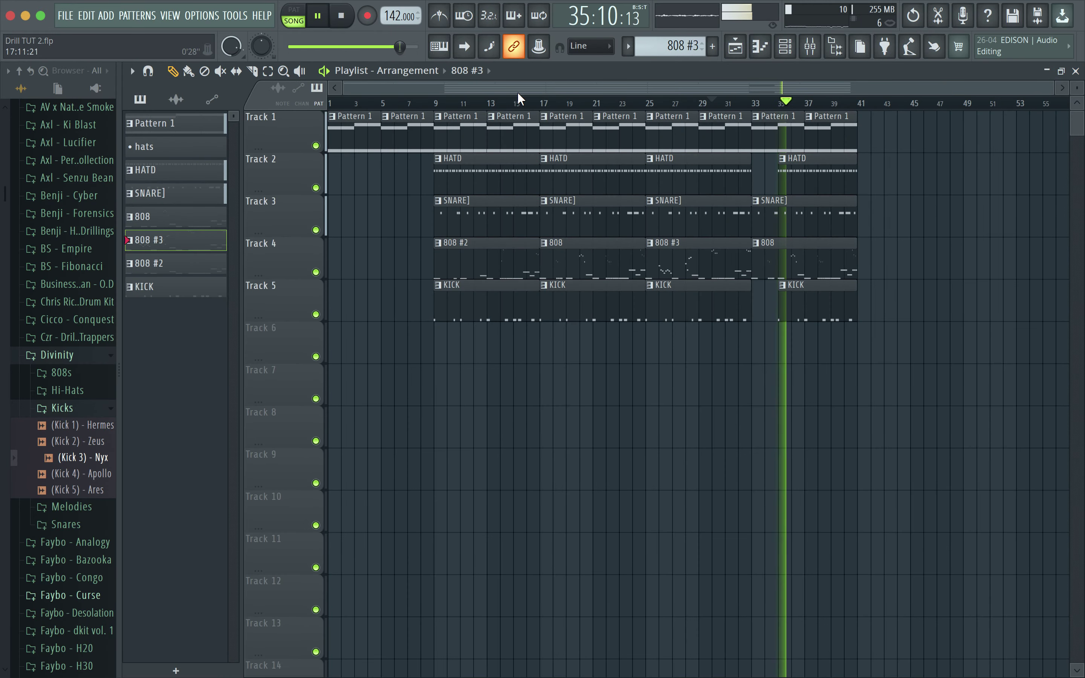
{"action": "key", "text": "space"}
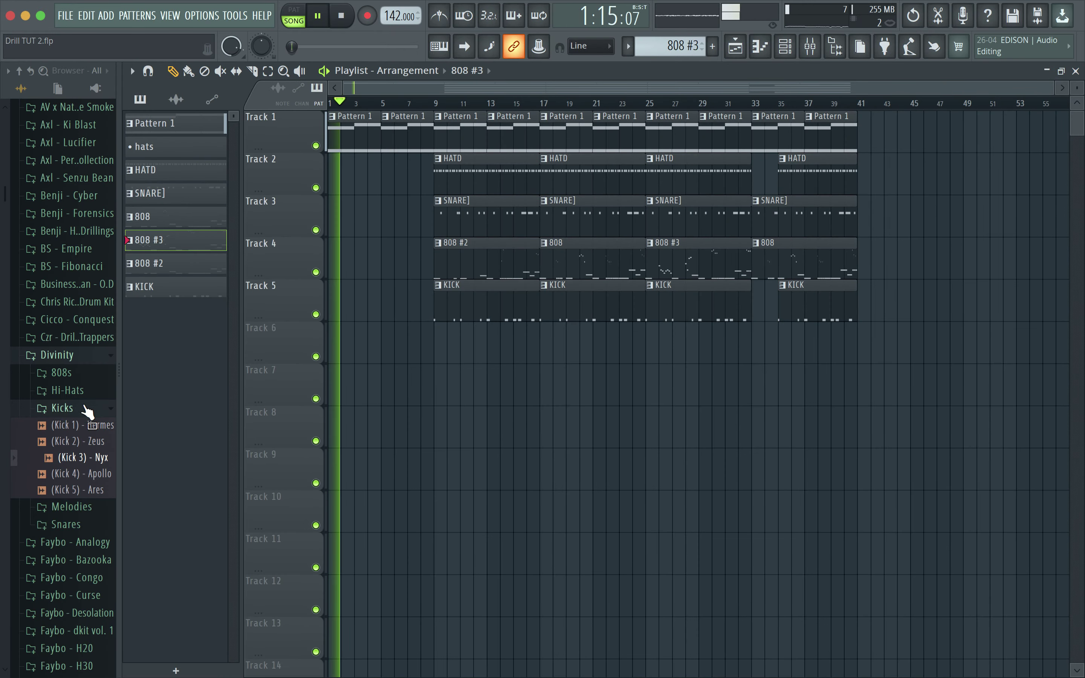
Step: Open the FX folder of the Faybo - Analogy kit and preview the I - FEAR (FX) sample
{"action": "left_click", "coordinate": [99, 393]}
{"action": "left_click", "coordinate": [67, 543]}
{"action": "scroll", "coordinate": [92, 568], "scroll_direction": "down", "scroll_amount": 5}
{"action": "left_click", "coordinate": [88, 335]}
{"action": "left_click", "coordinate": [89, 353]}
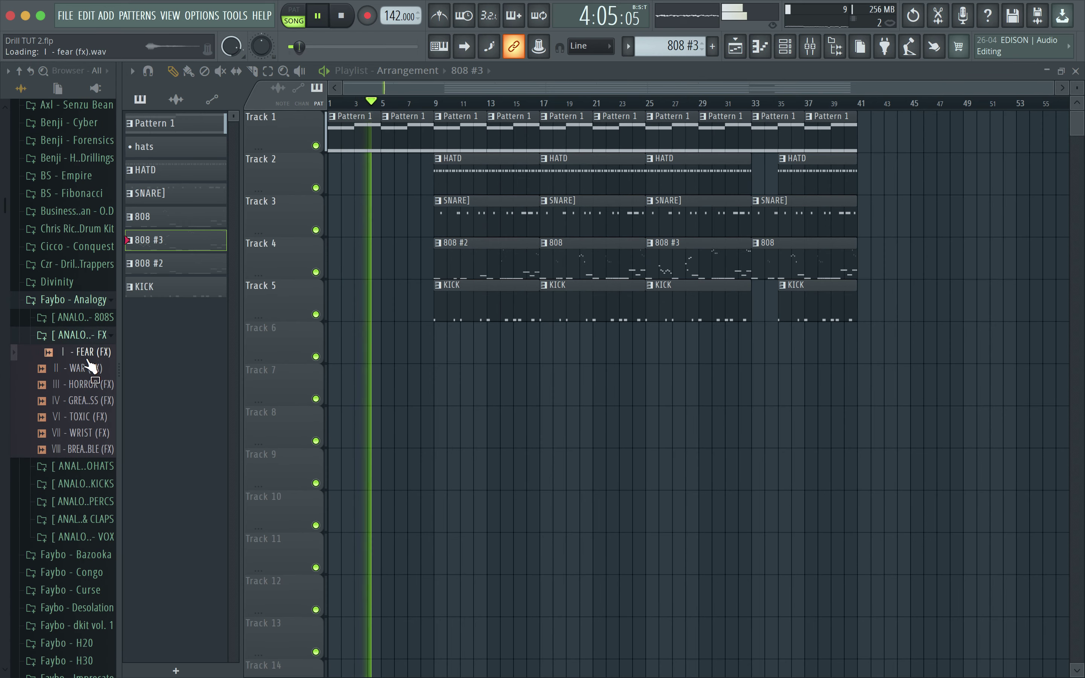
Step: Preview the HORROR and GREATNESS effects and place IV - GREATNESS (FX) on Track 6 at bar 8
{"action": "left_click", "coordinate": [82, 386]}
{"action": "left_click", "coordinate": [92, 400]}
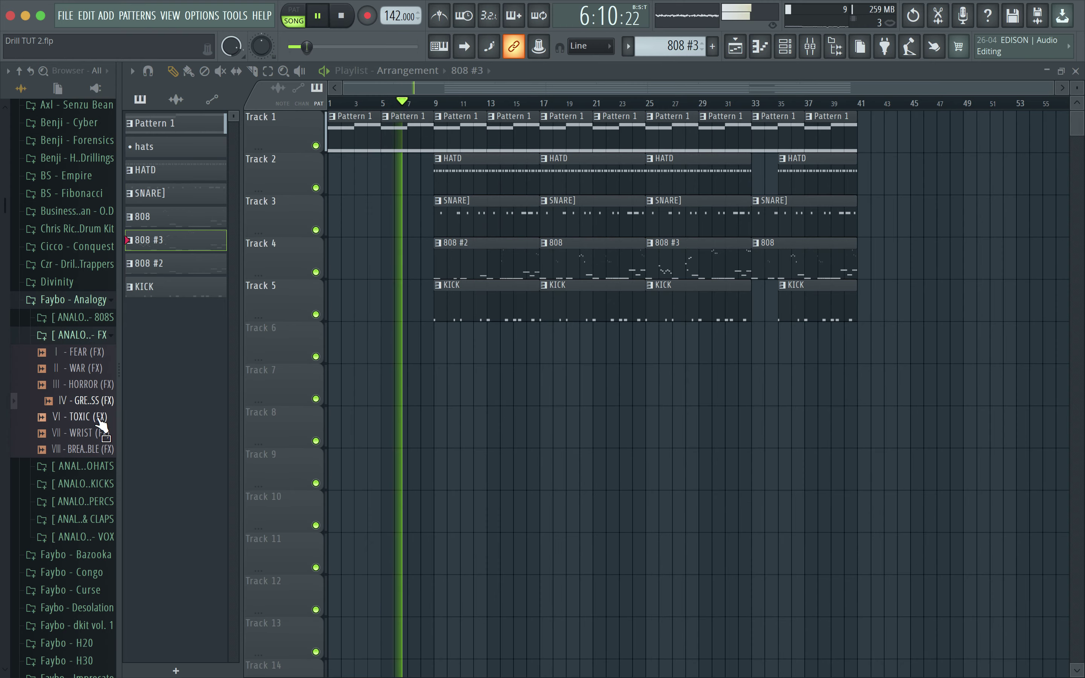
{"action": "left_click_drag", "start_coordinate": [418, 350], "coordinate": [422, 350]}
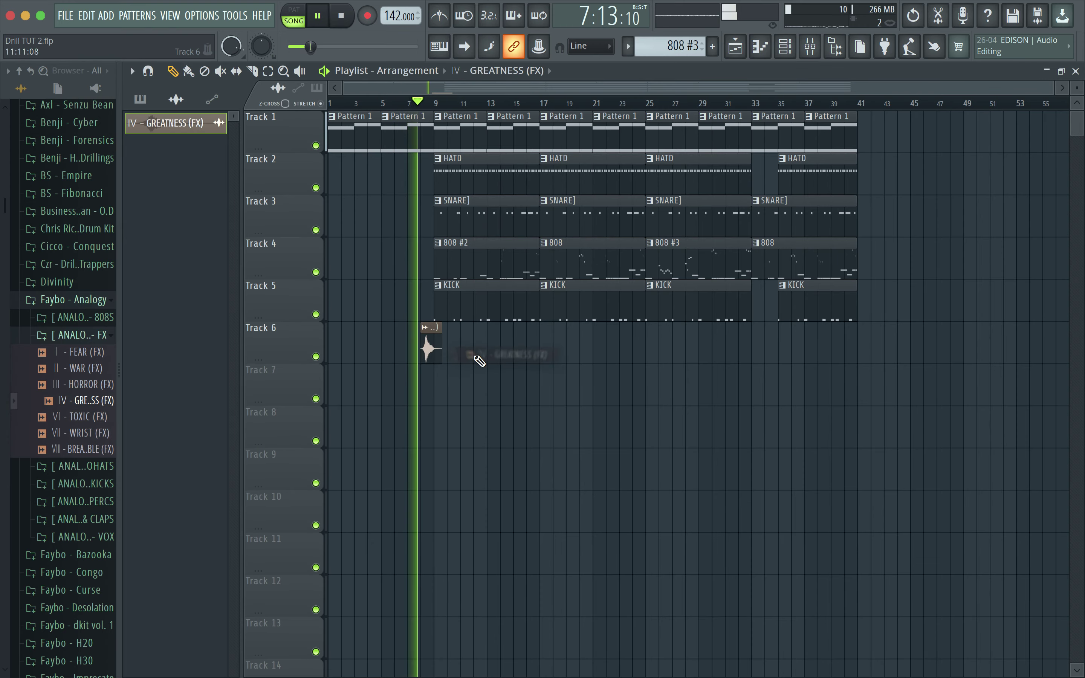
{"action": "scroll", "coordinate": [473, 368], "scroll_direction": "up", "scroll_amount": 5}
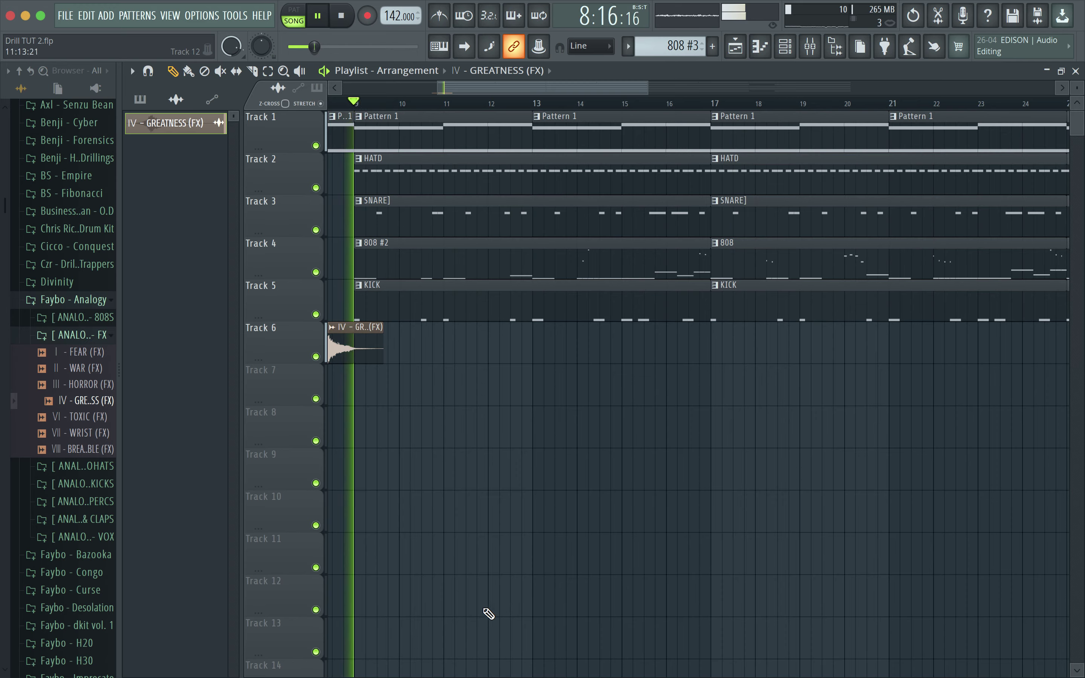
Step: Preview the remaining effects in the Faybo - Analogy FX folder, including WRIST and TOXIC
{"action": "left_click", "coordinate": [96, 450]}
{"action": "left_click", "coordinate": [98, 435]}
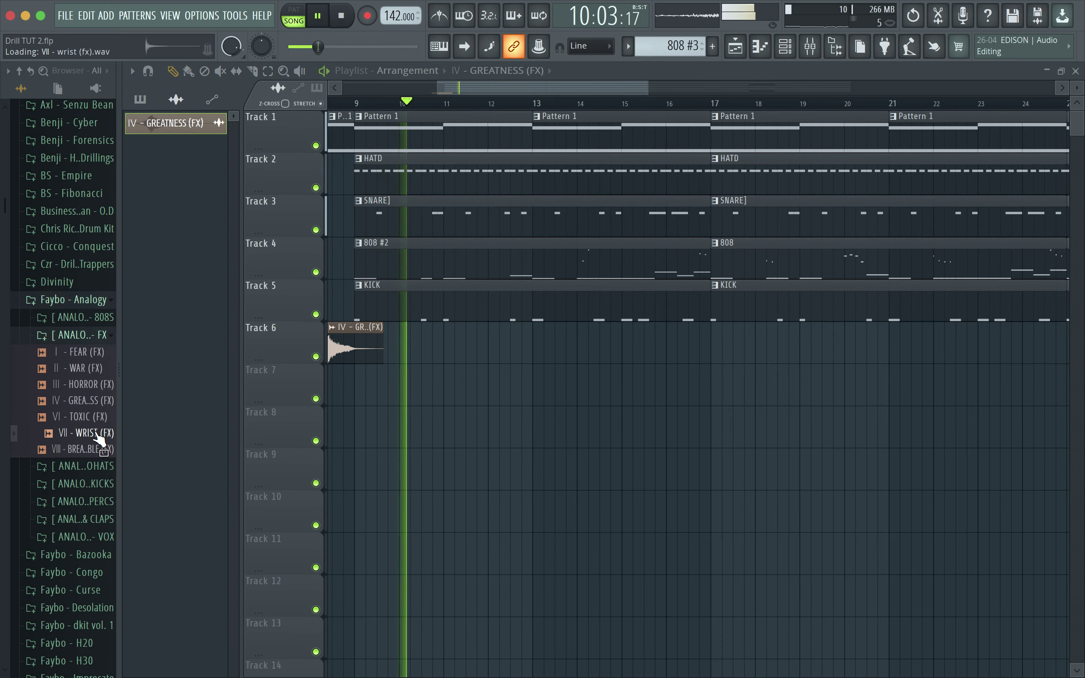
{"action": "left_click", "coordinate": [101, 420]}
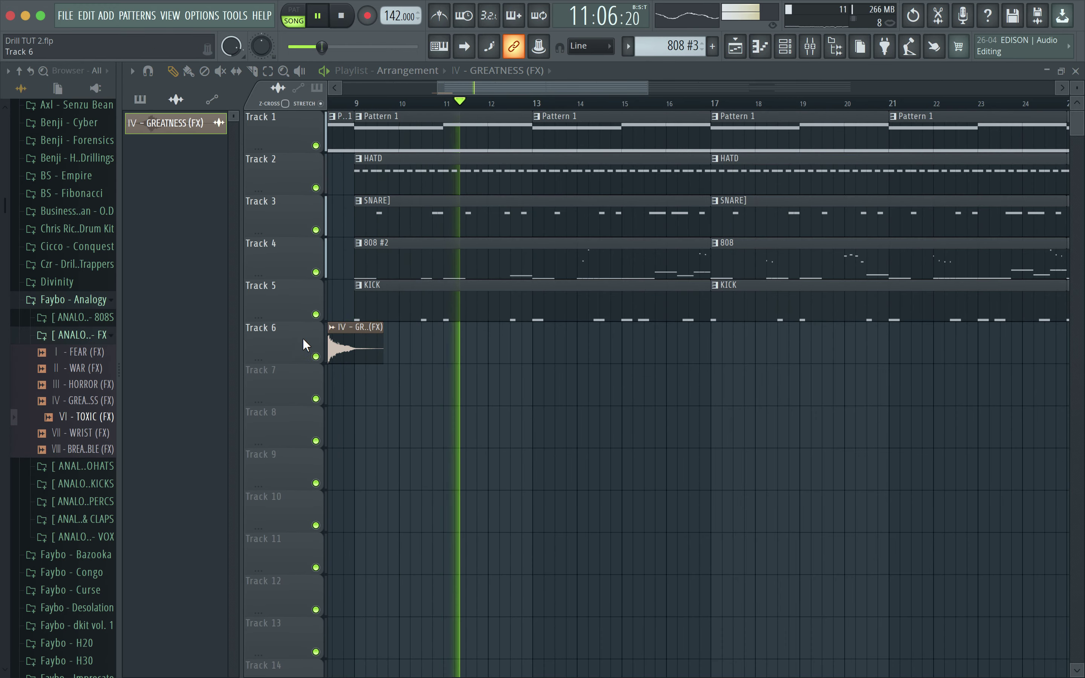
Step: Replace the GREATNESS clip on Track 6 with VI - TOXIC (FX) near the end of bar 8 and play that passage
{"action": "right_click", "coordinate": [347, 346]}
{"action": "left_click_drag", "start_coordinate": [85, 417], "coordinate": [352, 353]}
{"action": "left_click", "coordinate": [343, 103]}
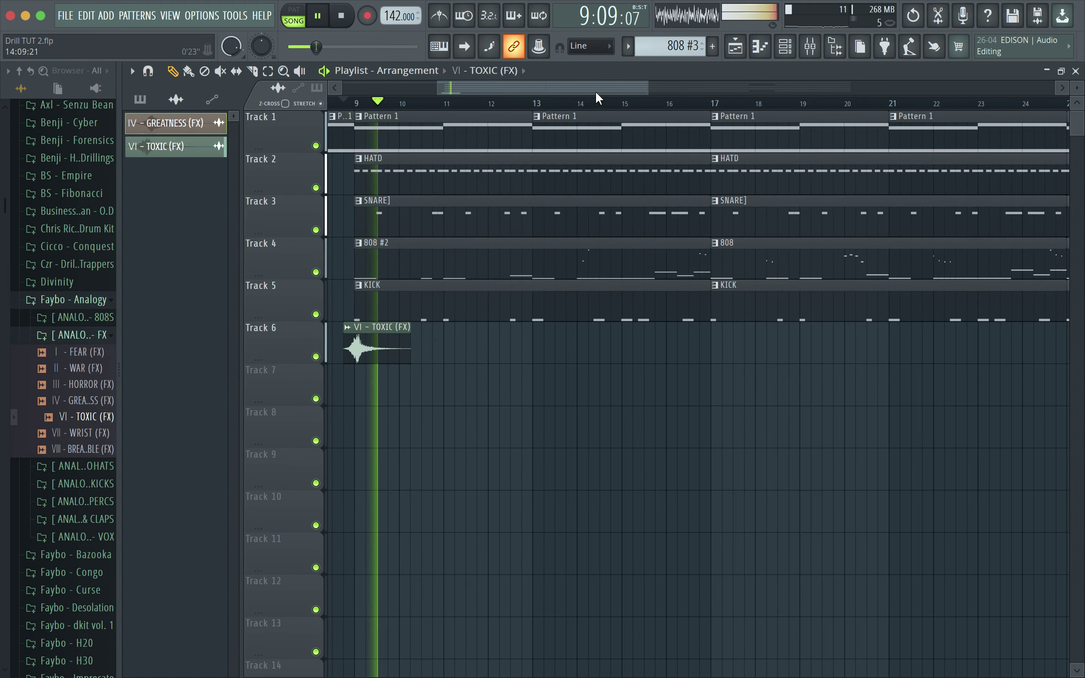
{"action": "left_click_drag", "start_coordinate": [597, 91], "coordinate": [466, 99]}
{"action": "left_click", "coordinate": [632, 104]}
{"action": "scroll", "coordinate": [735, 396], "scroll_direction": "up", "scroll_amount": 6}
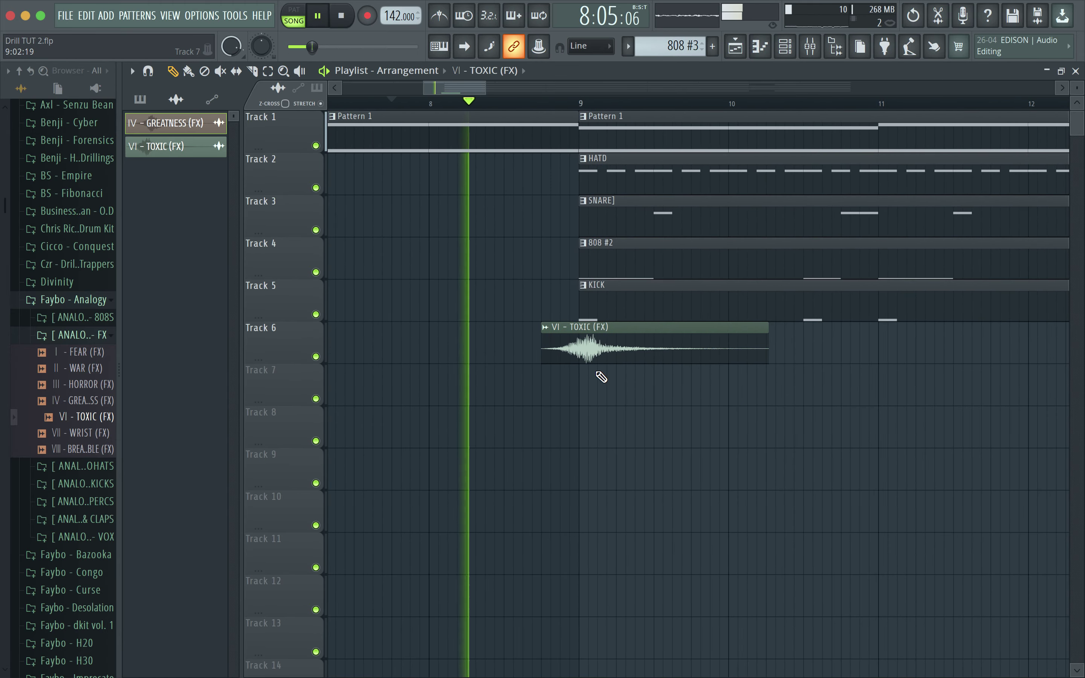
Step: Shift the TOXIC clip on Track 6 between 8:11 and 8:13 while replaying the lead-in to bar 9
{"action": "scroll", "coordinate": [602, 372], "scroll_direction": "up", "scroll_amount": 1}
{"action": "key", "text": "space"}
{"action": "left_click_drag", "start_coordinate": [594, 355], "coordinate": [596, 355]}
{"action": "key", "text": "space"}
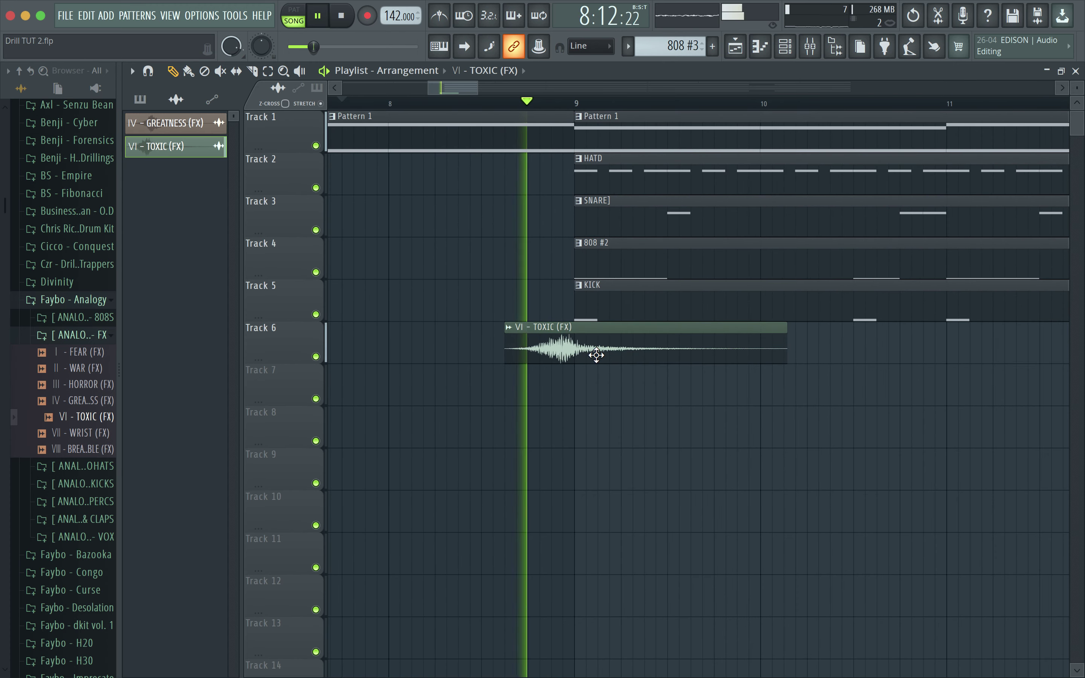
{"action": "key", "text": "space"}
{"action": "key", "text": "space"}
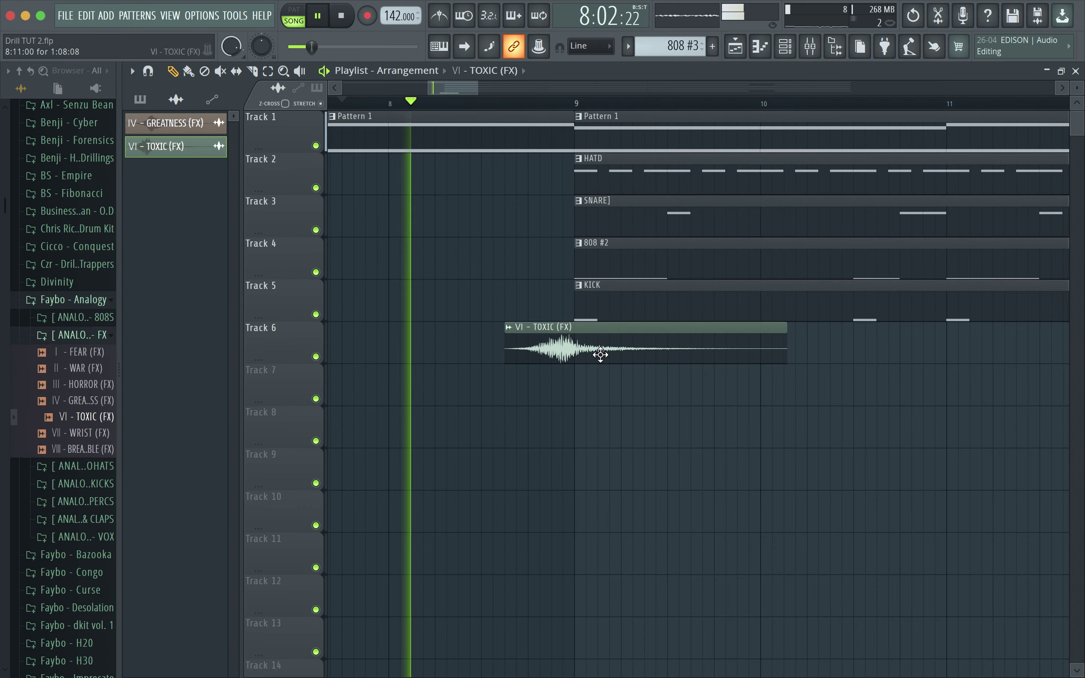
{"action": "mouse_move", "coordinate": [601, 355]}
{"action": "left_mouse_down"}
{"action": "mouse_move", "coordinate": [587, 355]}
{"action": "mouse_move", "coordinate": [615, 349]}
{"action": "left_mouse_up"}
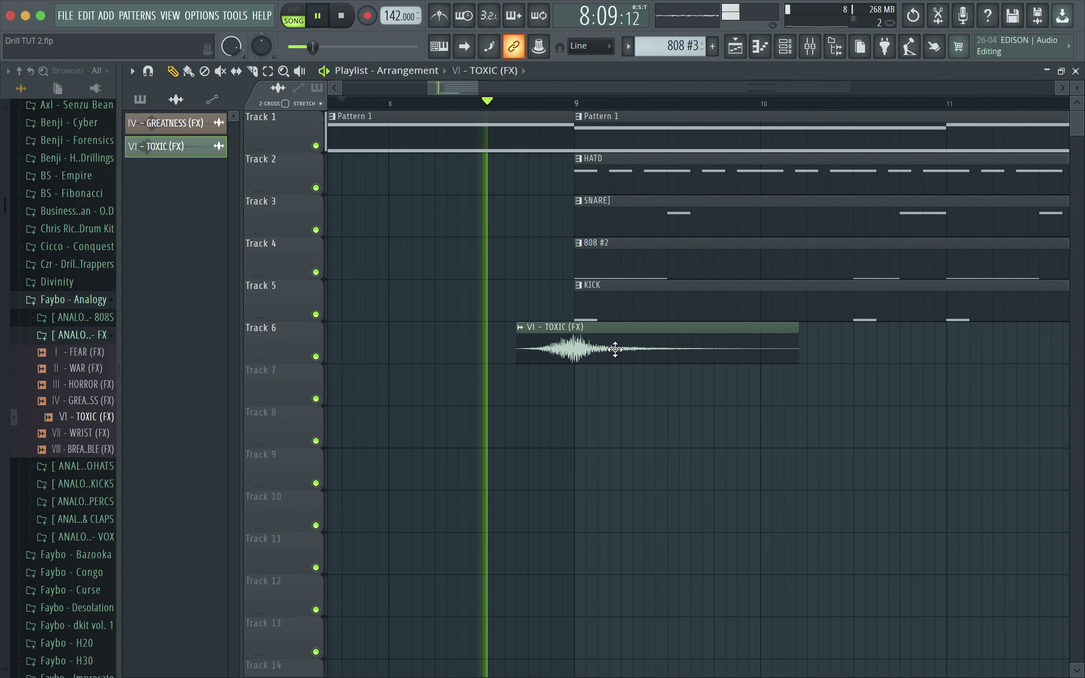
{"action": "left_click_drag", "start_coordinate": [615, 349], "coordinate": [628, 349]}
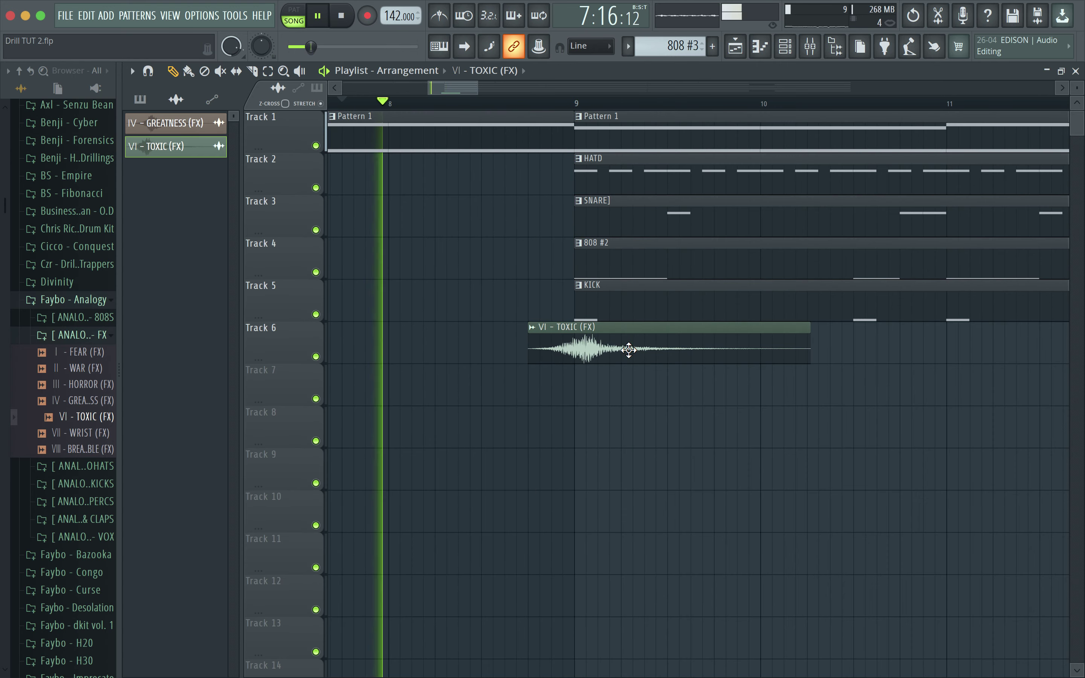
{"action": "scroll", "coordinate": [807, 347], "scroll_direction": "up", "scroll_amount": 3}
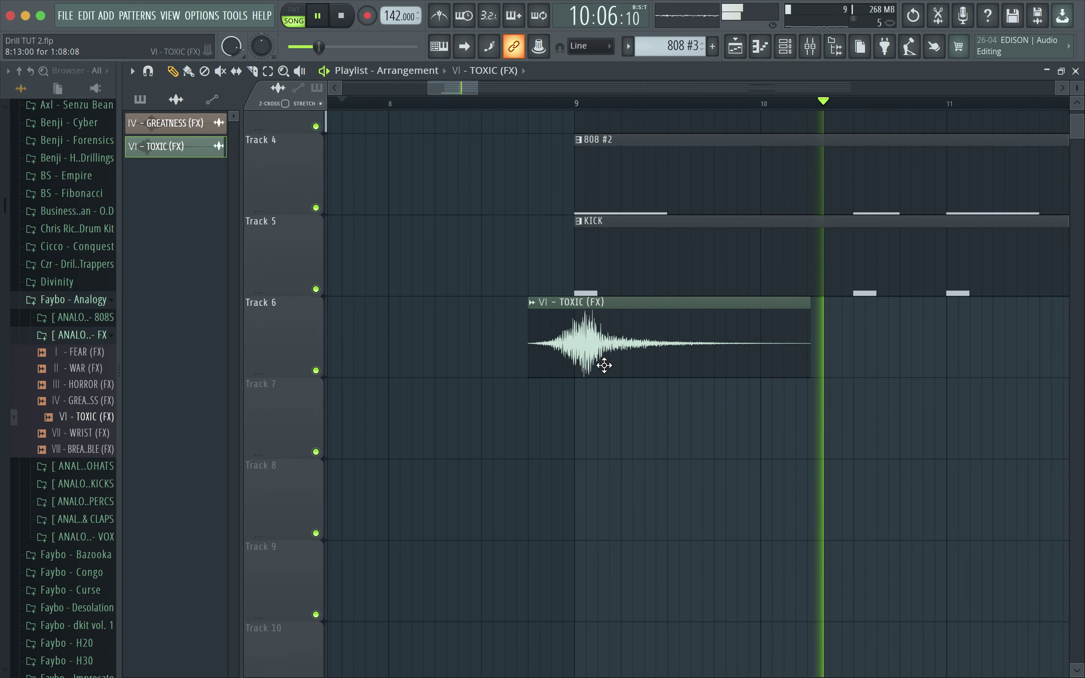
Step: Move the TOXIC clip earlier on Track 6 to start at 8:05 and replay the transition
{"action": "left_click_drag", "start_coordinate": [608, 358], "coordinate": [565, 341]}
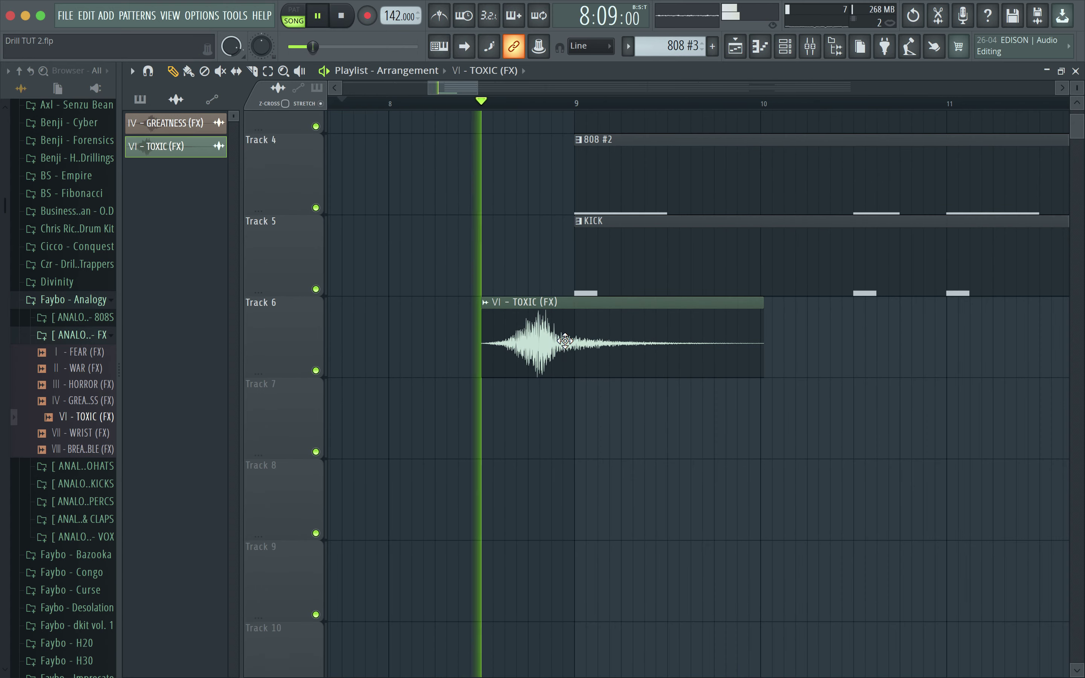
{"action": "key", "text": "space"}
{"action": "left_click_drag", "start_coordinate": [565, 340], "coordinate": [516, 344]}
{"action": "key", "text": "space"}
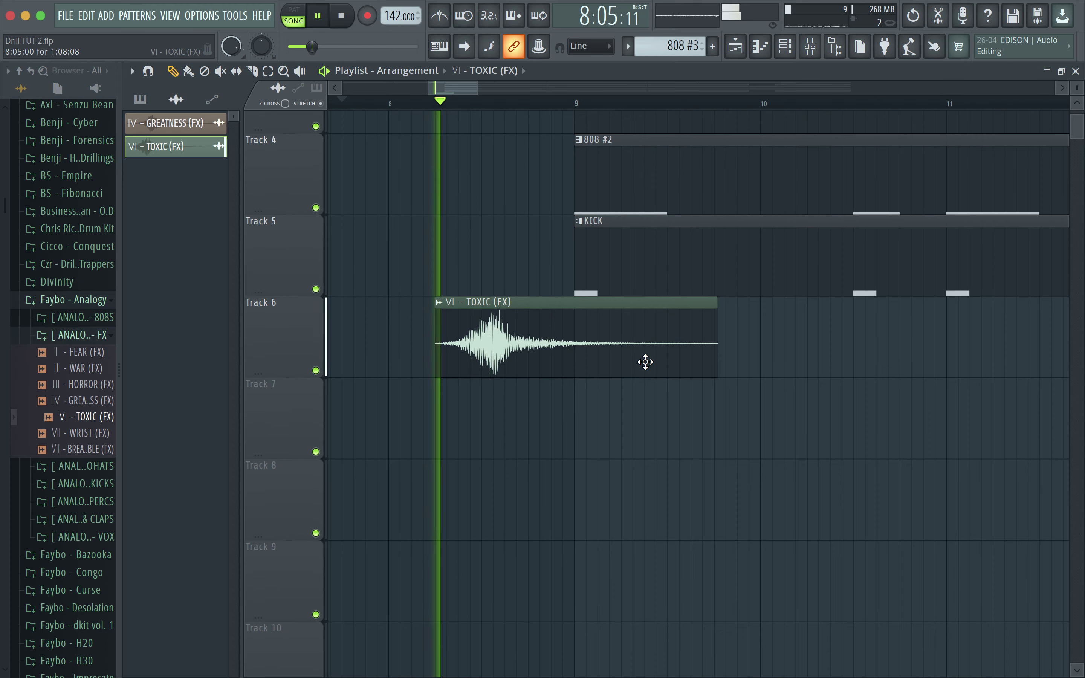
Step: Try the TOXIC clip at 8:06 and 8:07, and delete it from Track 6
{"action": "scroll", "coordinate": [645, 362], "scroll_direction": "up", "scroll_amount": 2}
{"action": "key", "text": "space"}
{"action": "left_click_drag", "start_coordinate": [569, 363], "coordinate": [582, 366]}
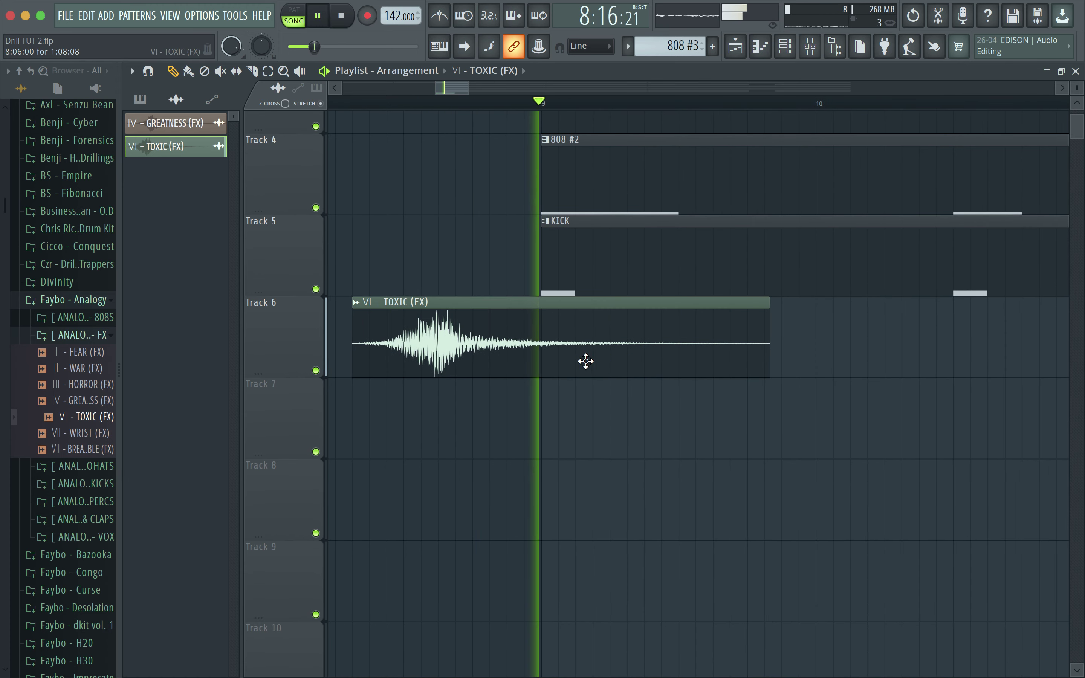
{"action": "left_click_drag", "start_coordinate": [583, 360], "coordinate": [604, 364]}
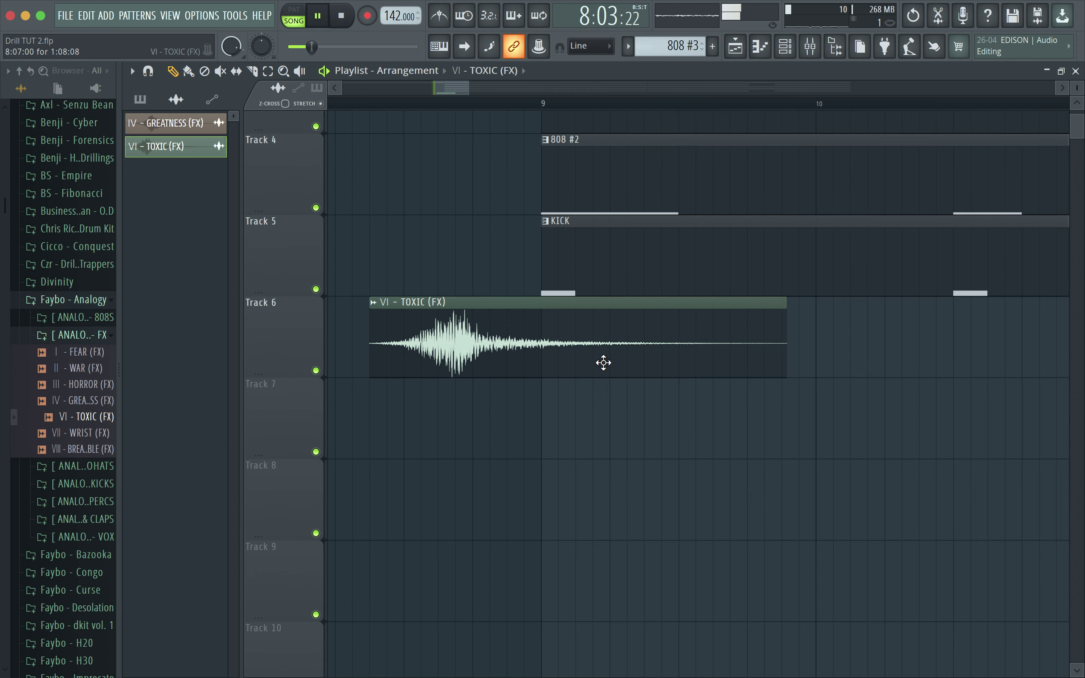
{"action": "right_click", "coordinate": [604, 363]}
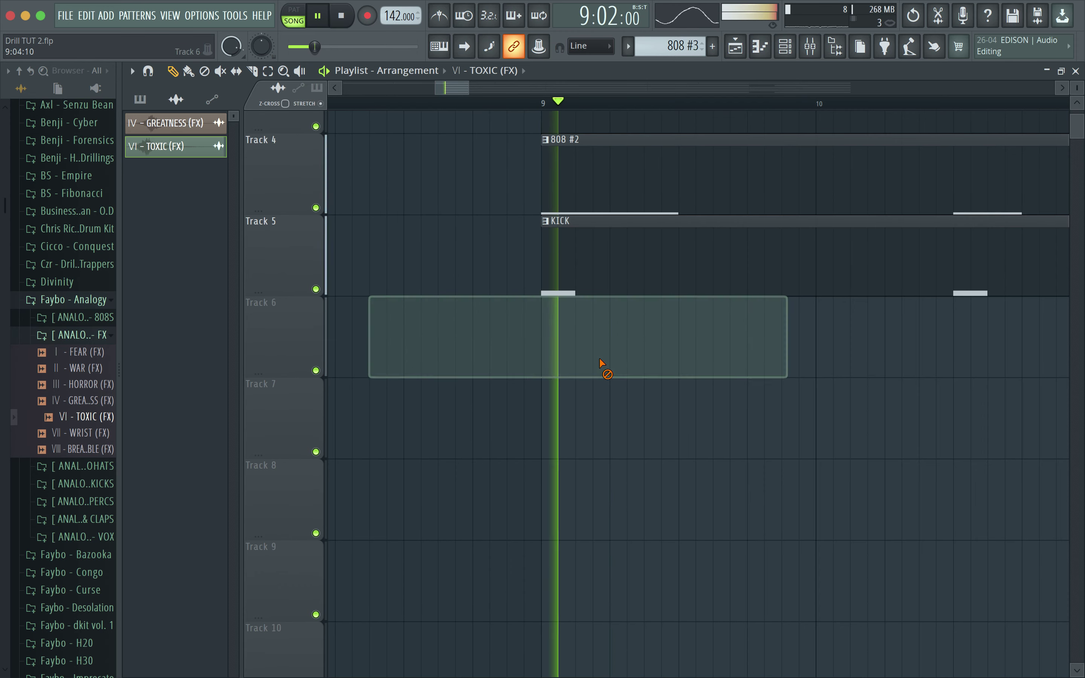
Step: Open the FX folder of the Czr kit's DRILLERS set, stop playback and preview its effects
{"action": "left_click", "coordinate": [68, 266]}
{"action": "left_click", "coordinate": [67, 282]}
{"action": "left_click", "coordinate": [71, 335]}
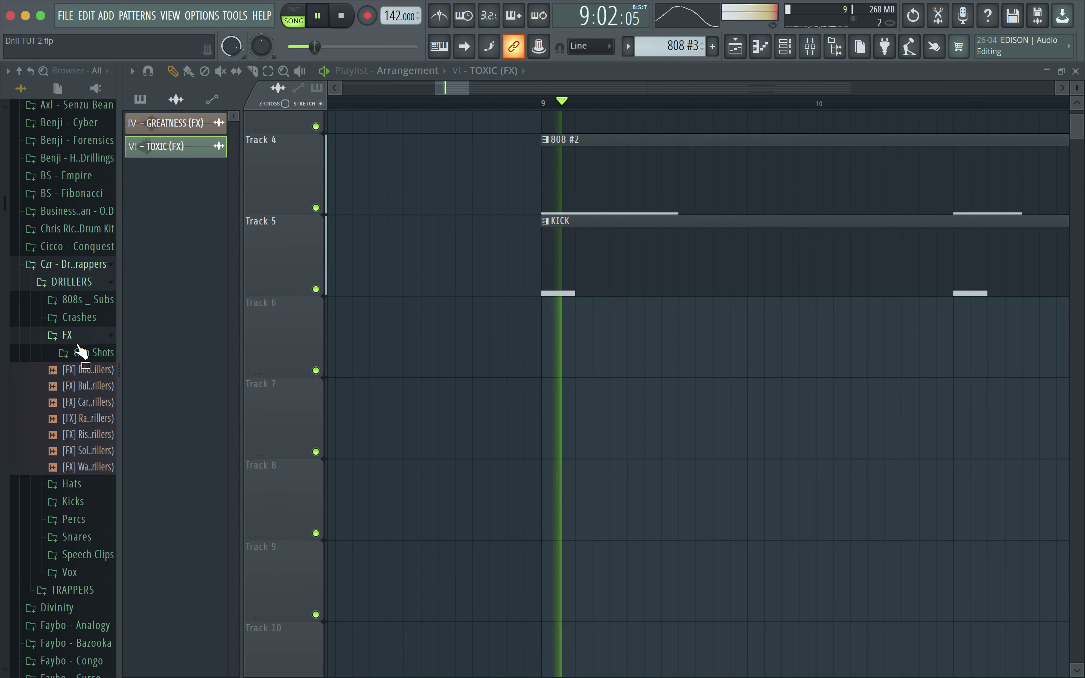
{"action": "key", "text": "space"}
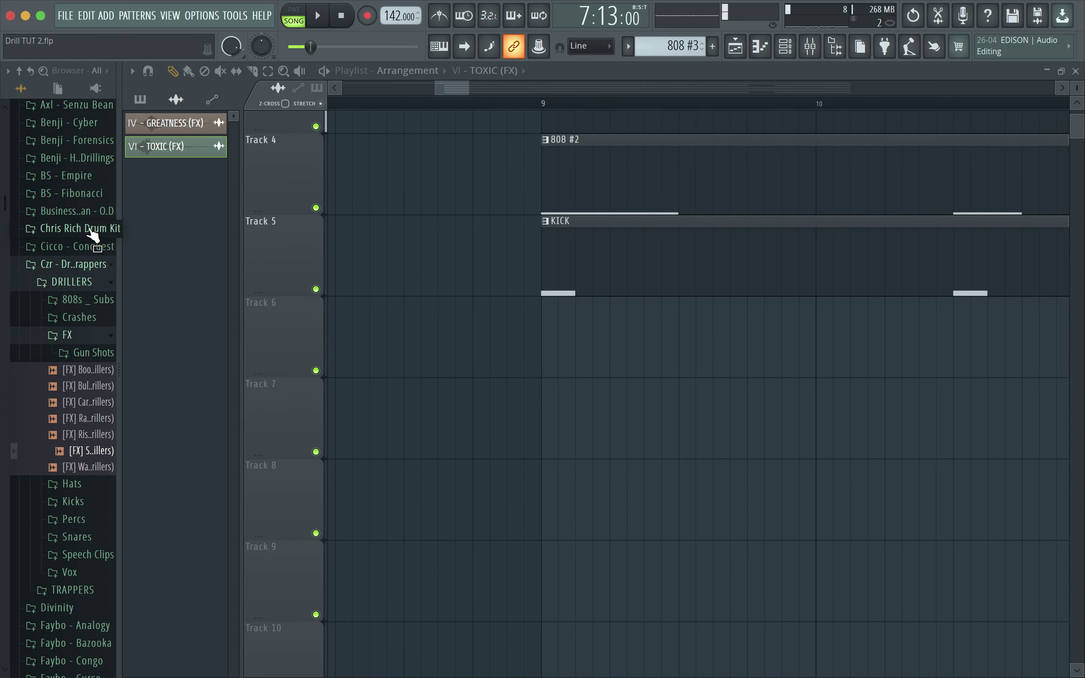
Step: Open the Drums FX folder of the Business - O.D kit and preview its crash and effect samples
{"action": "left_click", "coordinate": [92, 210]}
{"action": "left_click", "coordinate": [67, 229]}
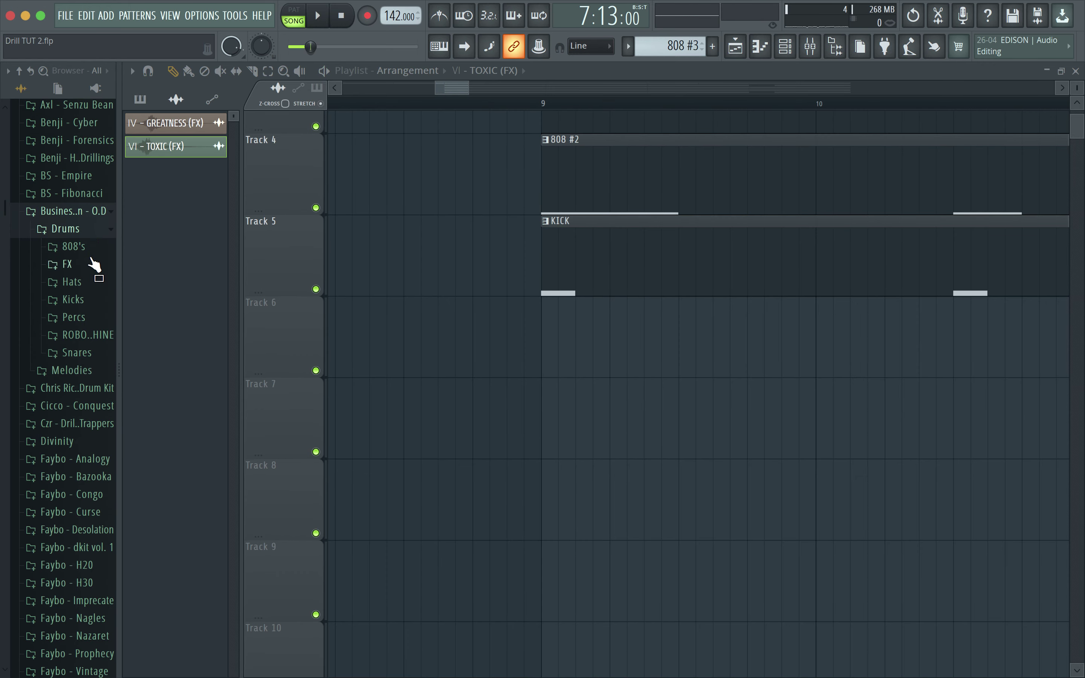
{"action": "left_click", "coordinate": [68, 264]}
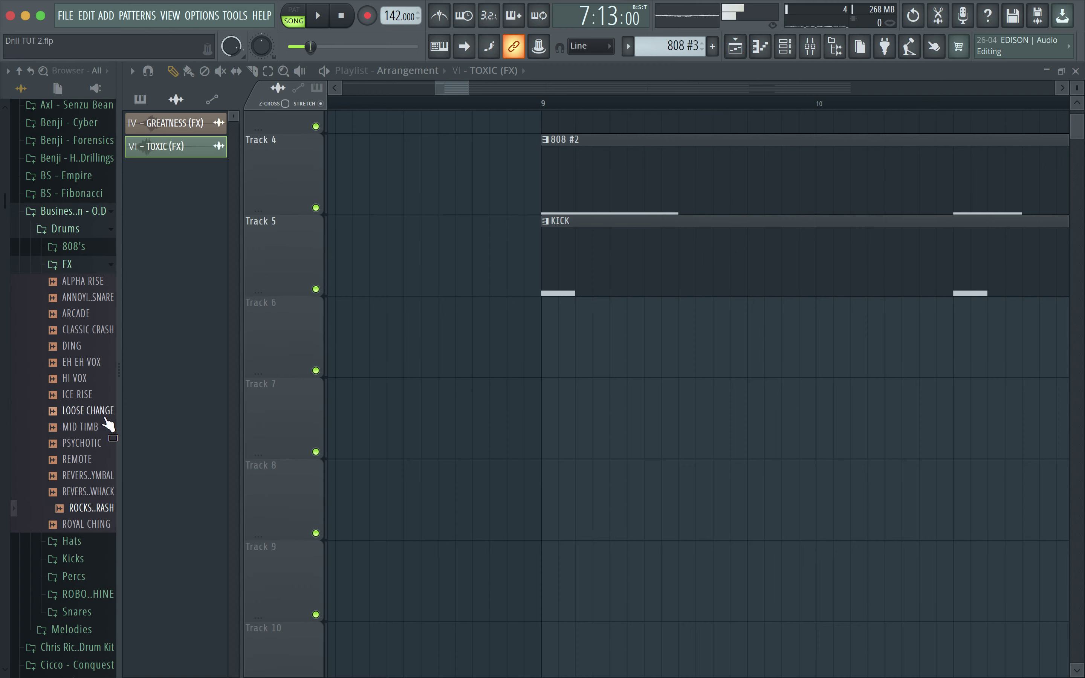
Step: Open the BS - Fibonacci FX folder, place rise 2 [fx] on Track 6 at 8:09 and play the passage from bar 8
{"action": "left_click", "coordinate": [88, 196]}
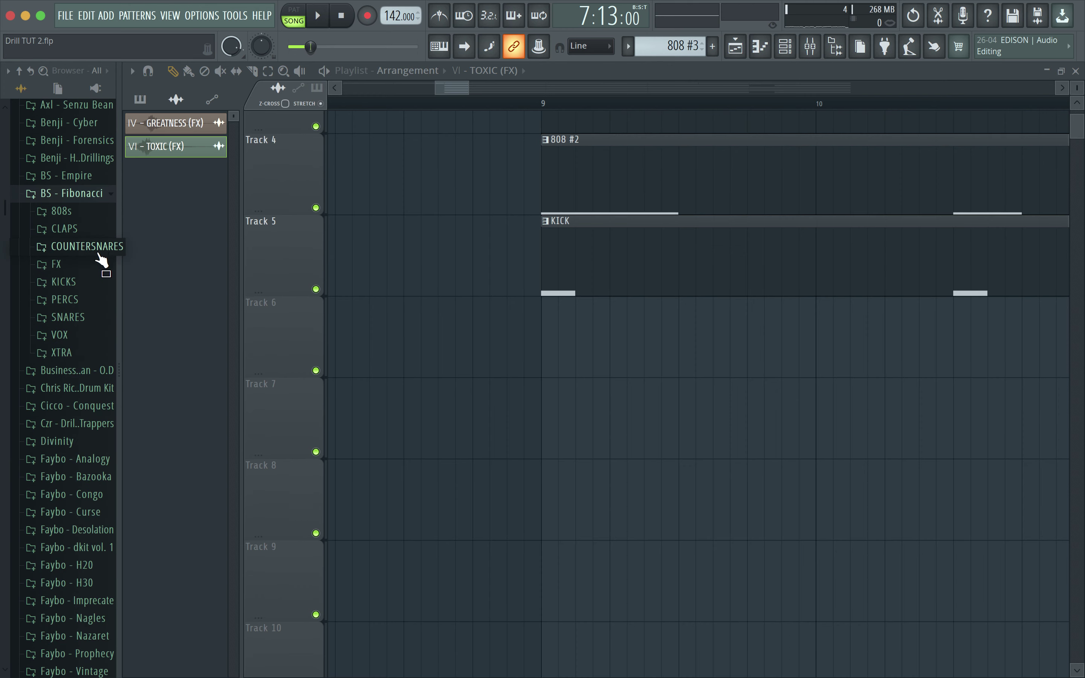
{"action": "left_click", "coordinate": [99, 265]}
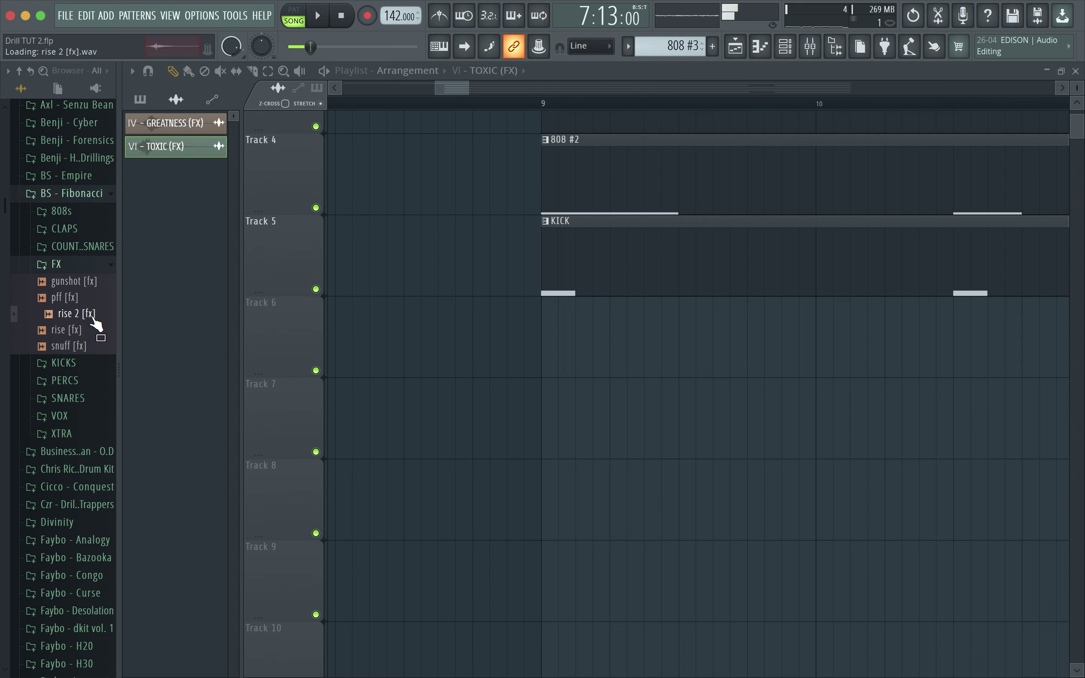
{"action": "left_click_drag", "start_coordinate": [139, 312], "coordinate": [583, 346]}
{"action": "key", "text": "space"}
{"action": "scroll", "coordinate": [583, 358], "scroll_direction": "down", "scroll_amount": 10}
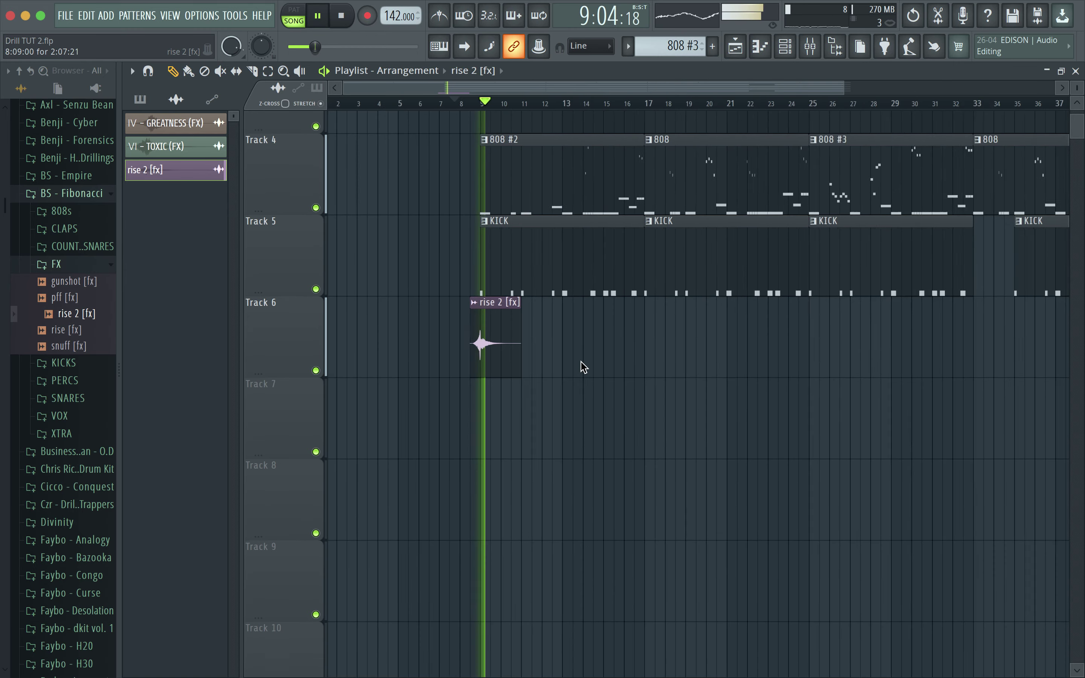
{"action": "left_click", "coordinate": [453, 104]}
Step: Open the rise 2 [fx] clip's channel settings, adjust its time-stretching pitch, and listen to the transition before closing them
{"action": "scroll", "coordinate": [498, 292], "scroll_direction": "up", "scroll_amount": 8}
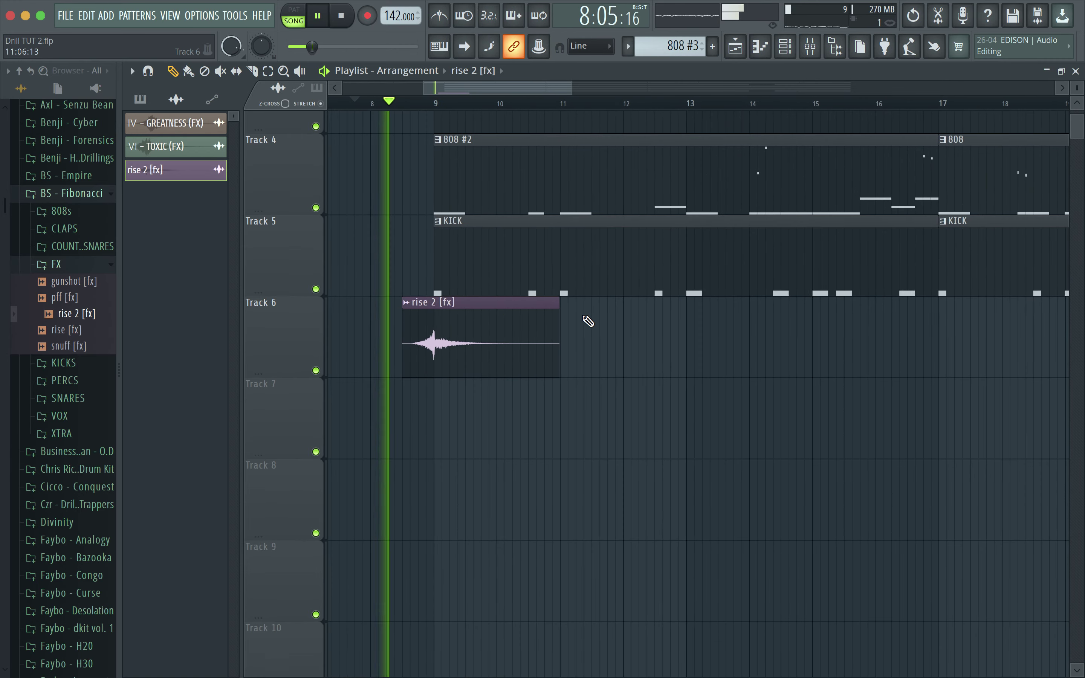
{"action": "double_click", "coordinate": [416, 315]}
{"action": "key", "text": "space"}
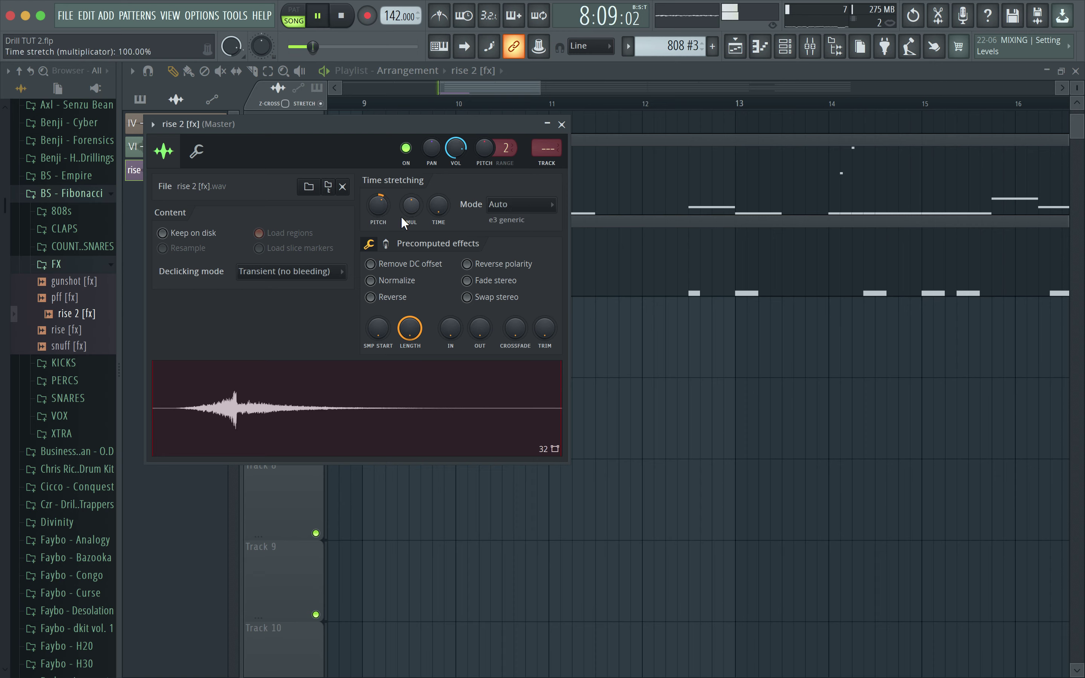
{"action": "key", "text": "space"}
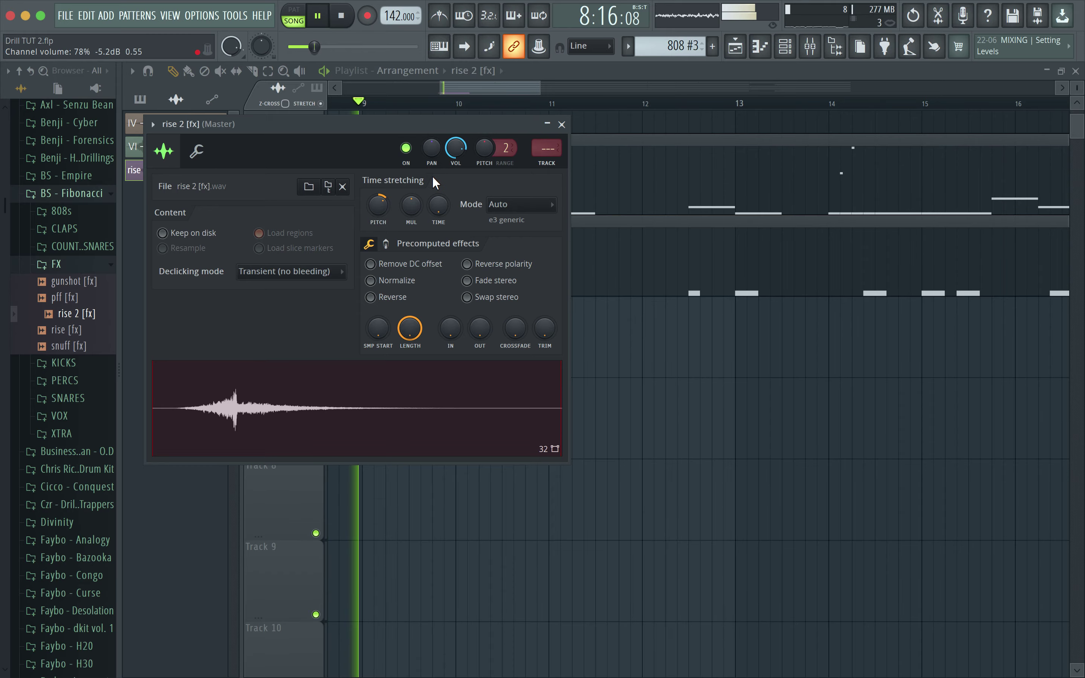
{"action": "key", "text": "space"}
{"action": "left_click", "coordinate": [558, 124]}
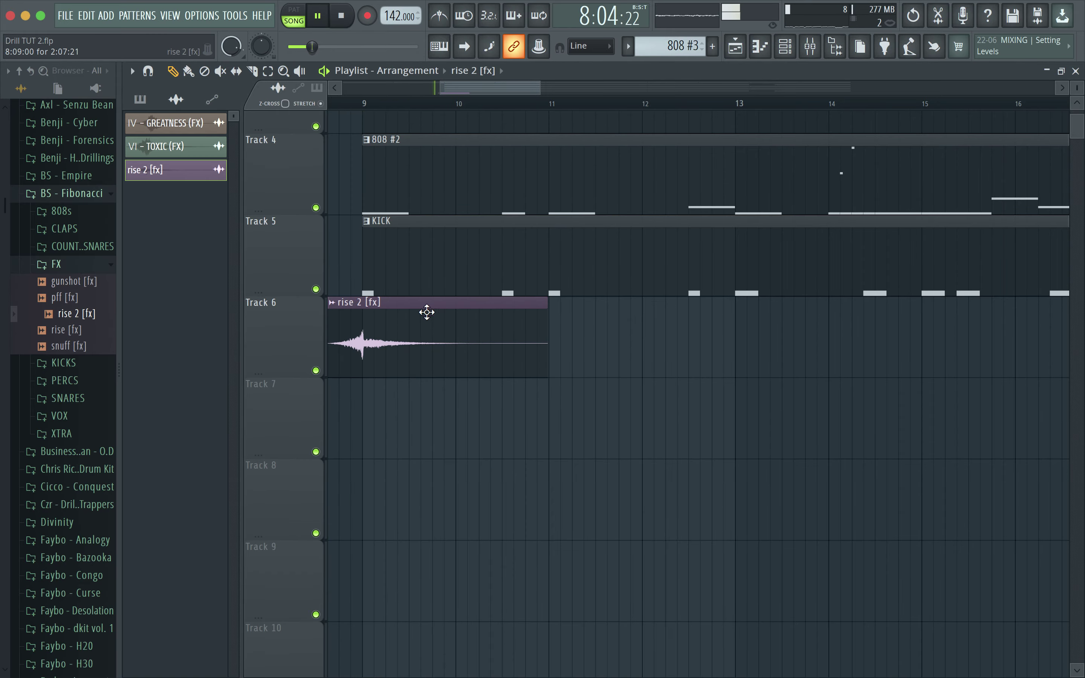
Step: Nudge the rise 2 [fx] clip on Track 6 slightly earlier to start at 8:08:18, and replay it
{"action": "scroll", "coordinate": [426, 313], "scroll_direction": "up", "scroll_amount": 3, "text": "ctrl"}
{"action": "scroll", "coordinate": [625, 348], "scroll_direction": "down", "scroll_amount": 6, "text": "ctrl"}
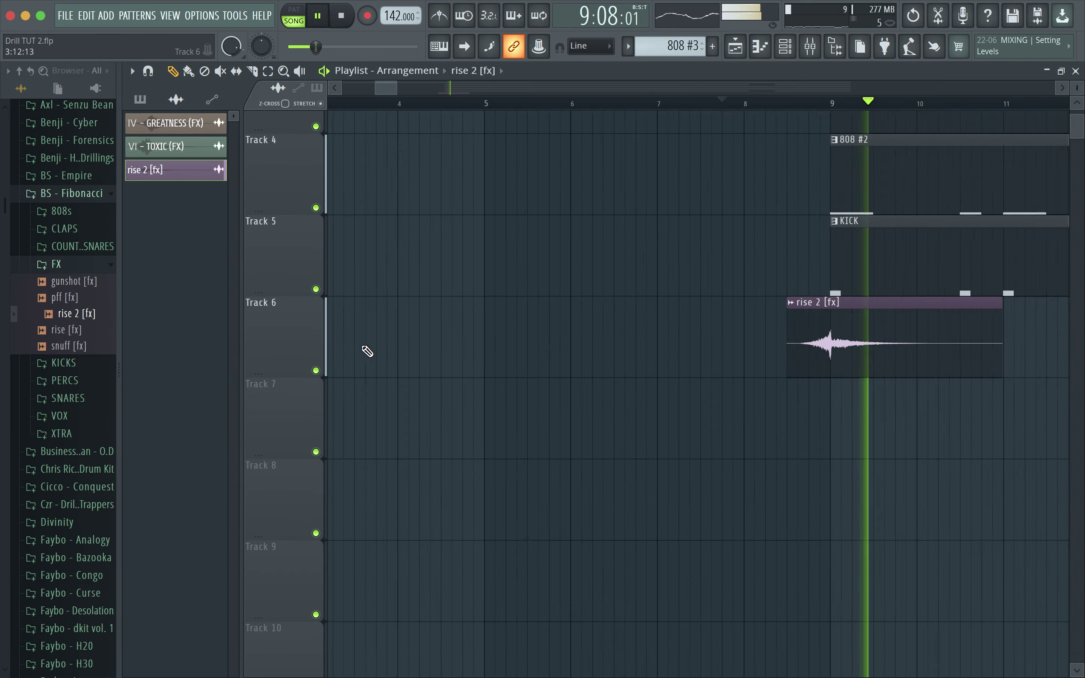
{"action": "scroll", "coordinate": [424, 332], "scroll_direction": "up", "scroll_amount": 10, "text": "ctrl"}
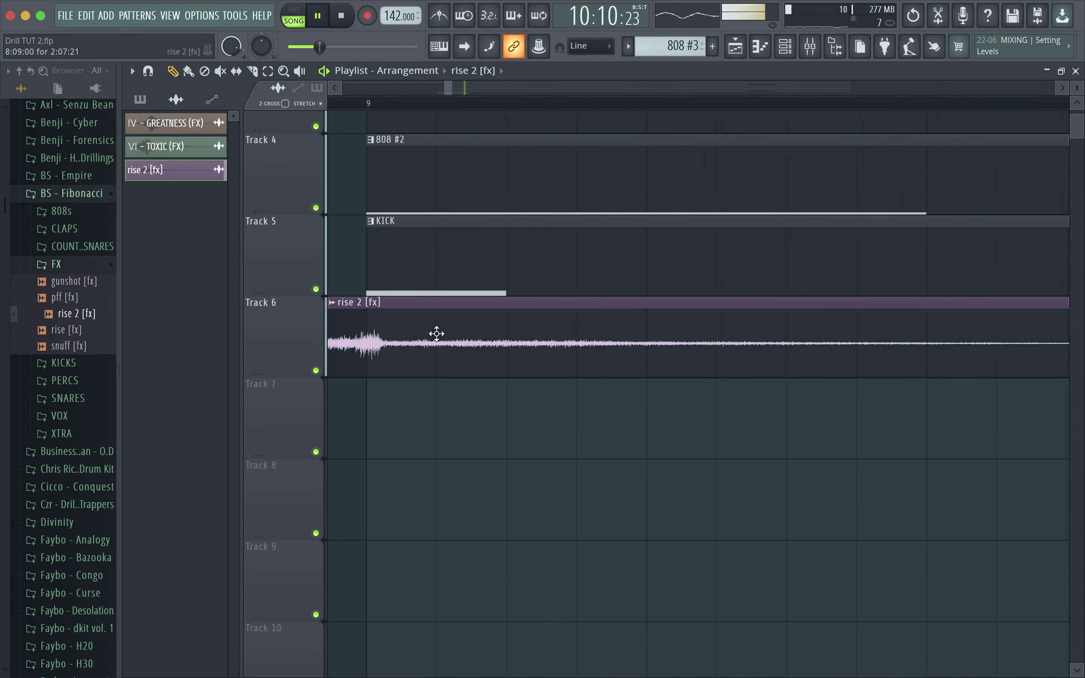
{"action": "key", "text": "space"}
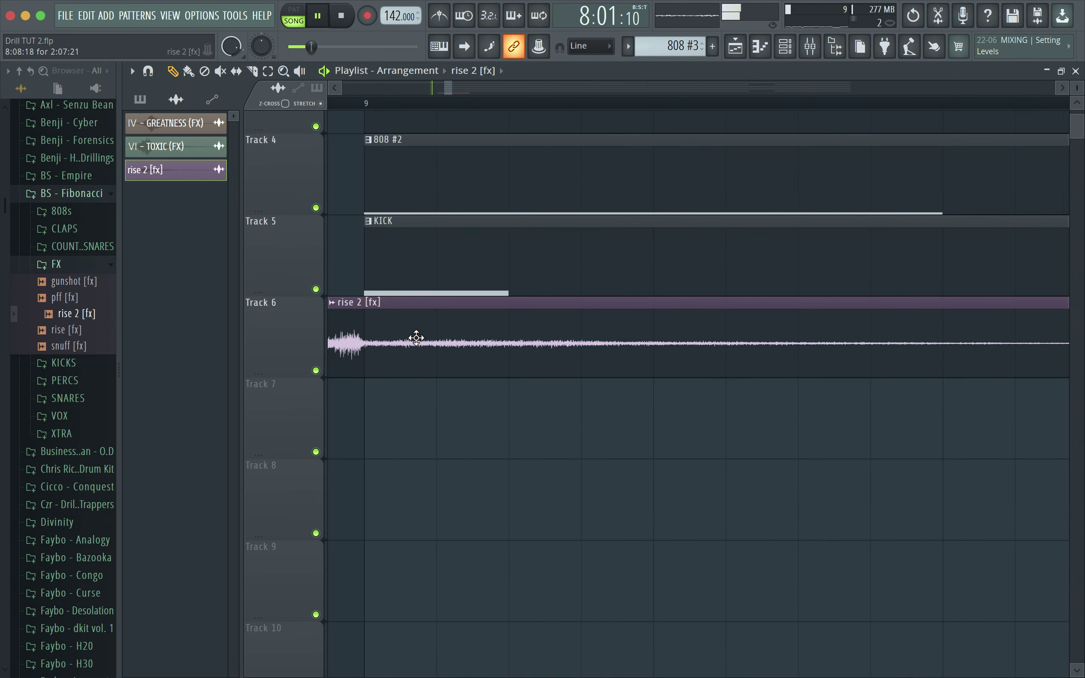
Step: Play the transition into bar 9 to check the rise 2 [fx] clip's timing against the kick and 808
{"action": "scroll", "coordinate": [354, 312], "scroll_direction": "down", "scroll_amount": 10, "text": "ctrl"}
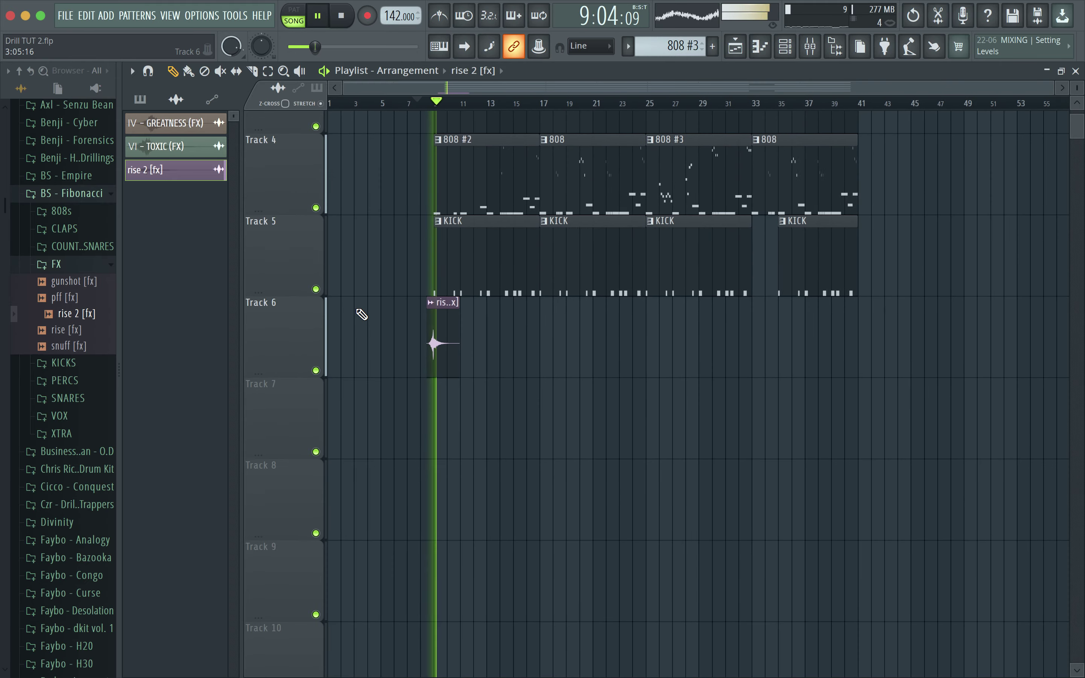
{"action": "scroll", "coordinate": [361, 313], "scroll_direction": "up", "scroll_amount": 10, "text": "ctrl"}
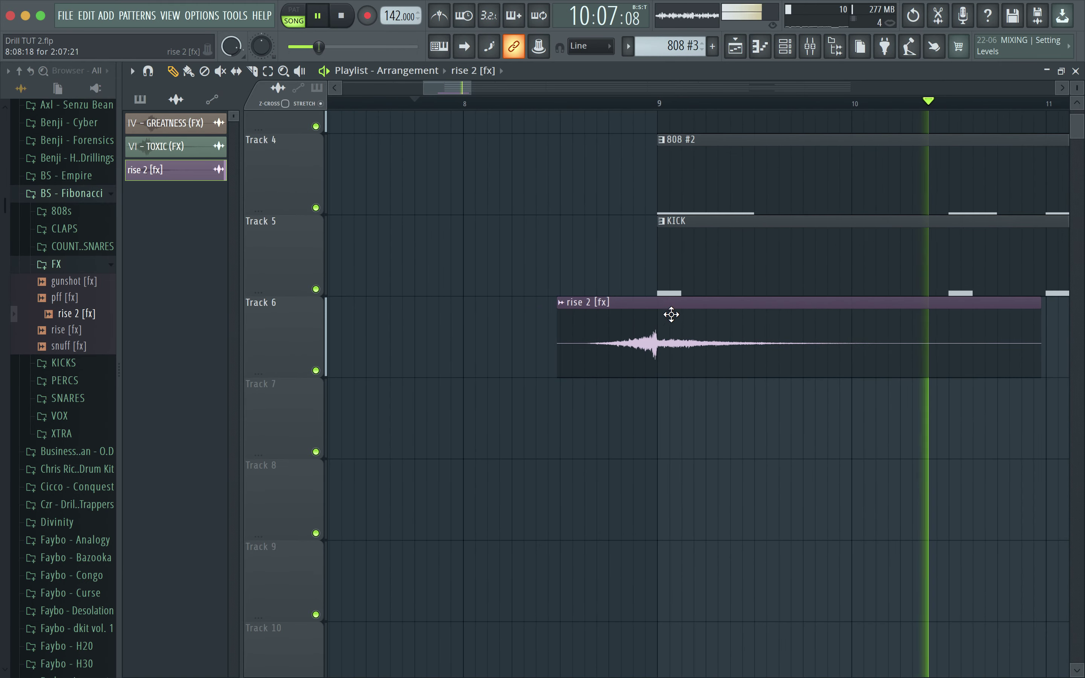
{"action": "key", "text": "space"}
{"action": "scroll", "coordinate": [664, 306], "scroll_direction": "up", "scroll_amount": 3, "text": "ctrl"}
{"action": "left_click", "coordinate": [488, 106]}
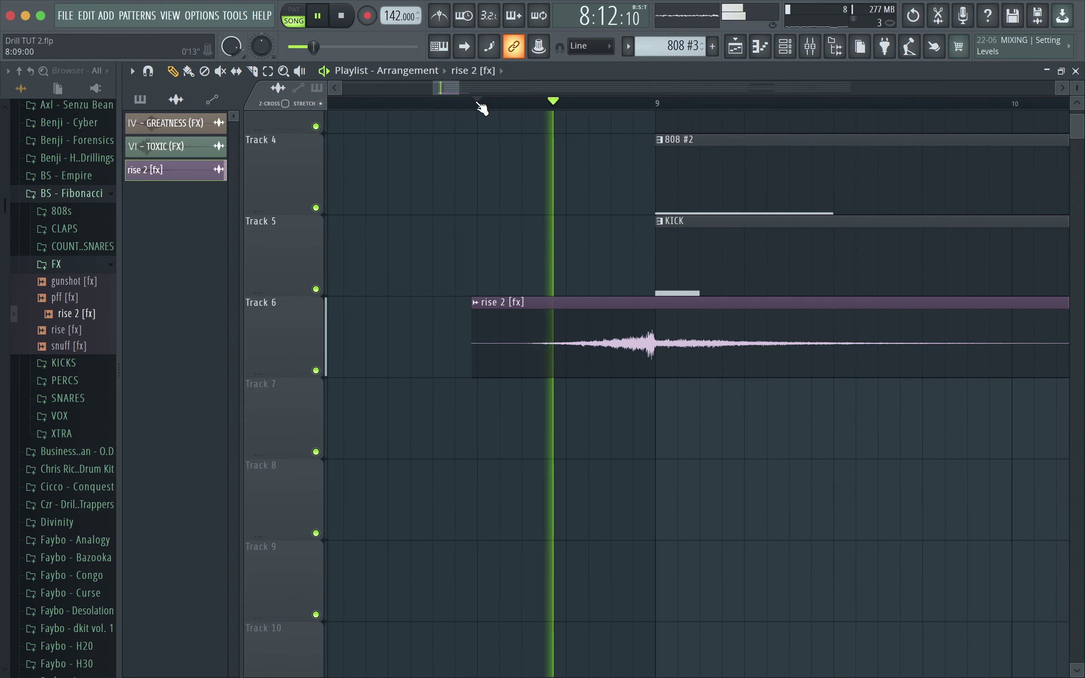
Step: Lower the rise 2 [fx] channel's volume to about 53% in the channel rack, then close the rack
{"action": "scroll", "coordinate": [507, 354], "scroll_direction": "down", "scroll_amount": 10, "text": "ctrl"}
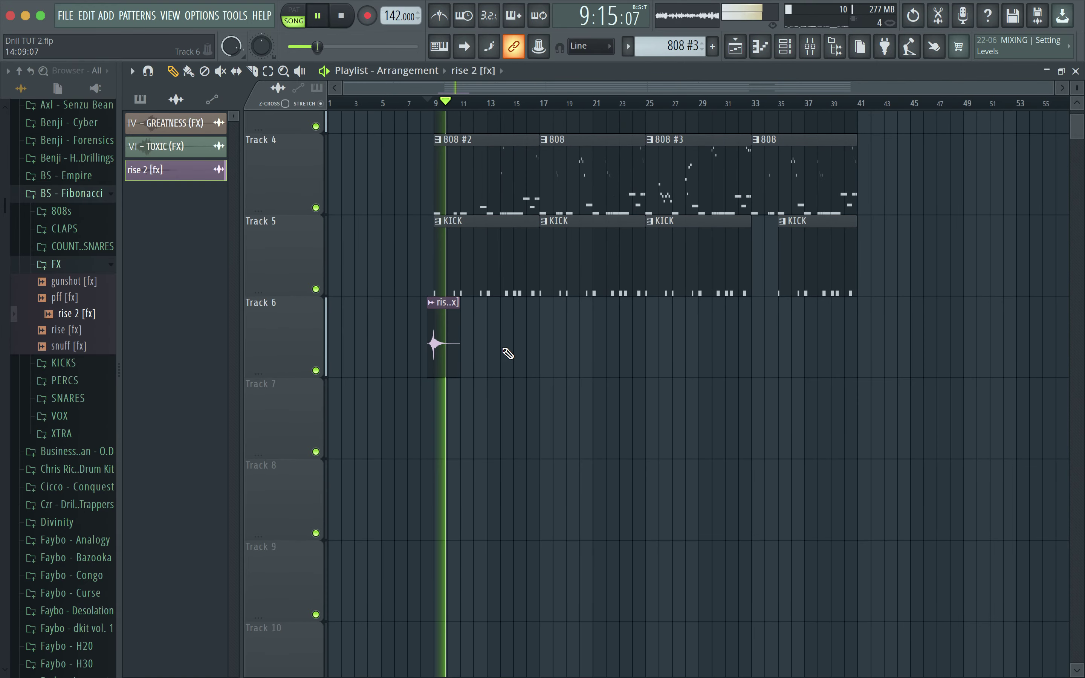
{"action": "scroll", "coordinate": [480, 345], "scroll_direction": "up", "scroll_amount": 3}
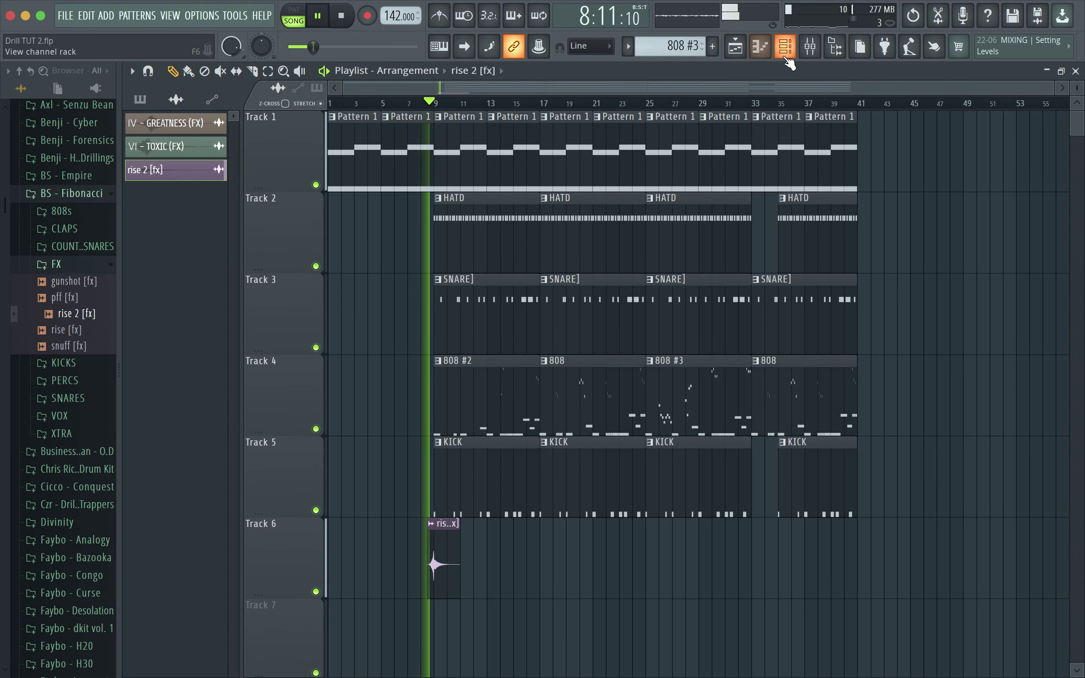
{"action": "left_click", "coordinate": [809, 46]}
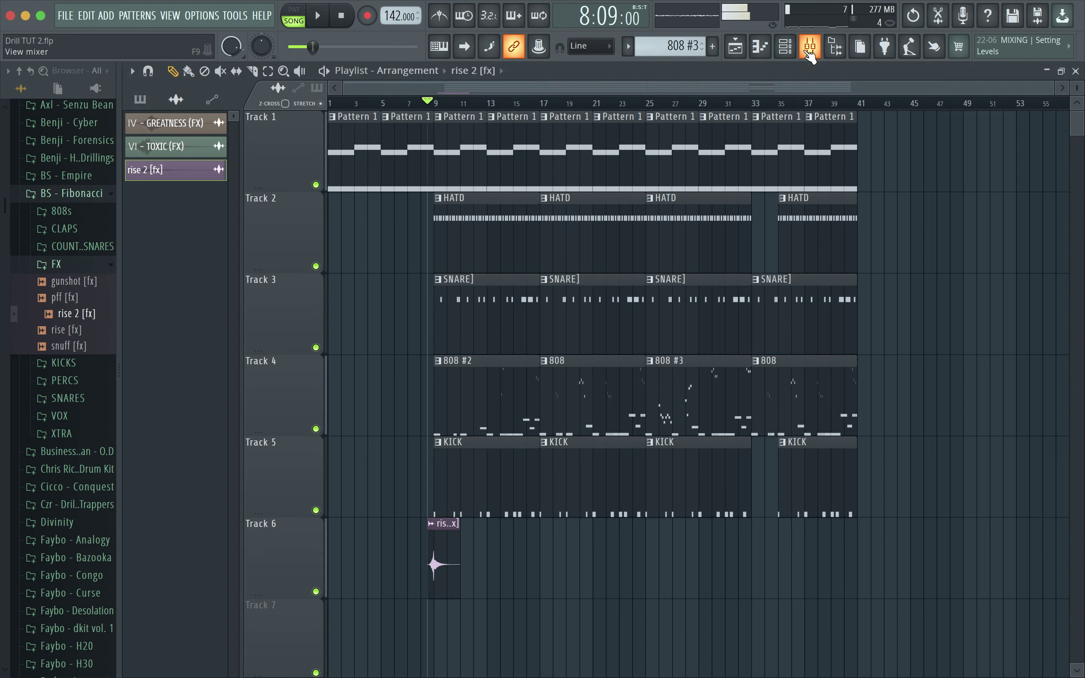
{"action": "left_click", "coordinate": [810, 47]}
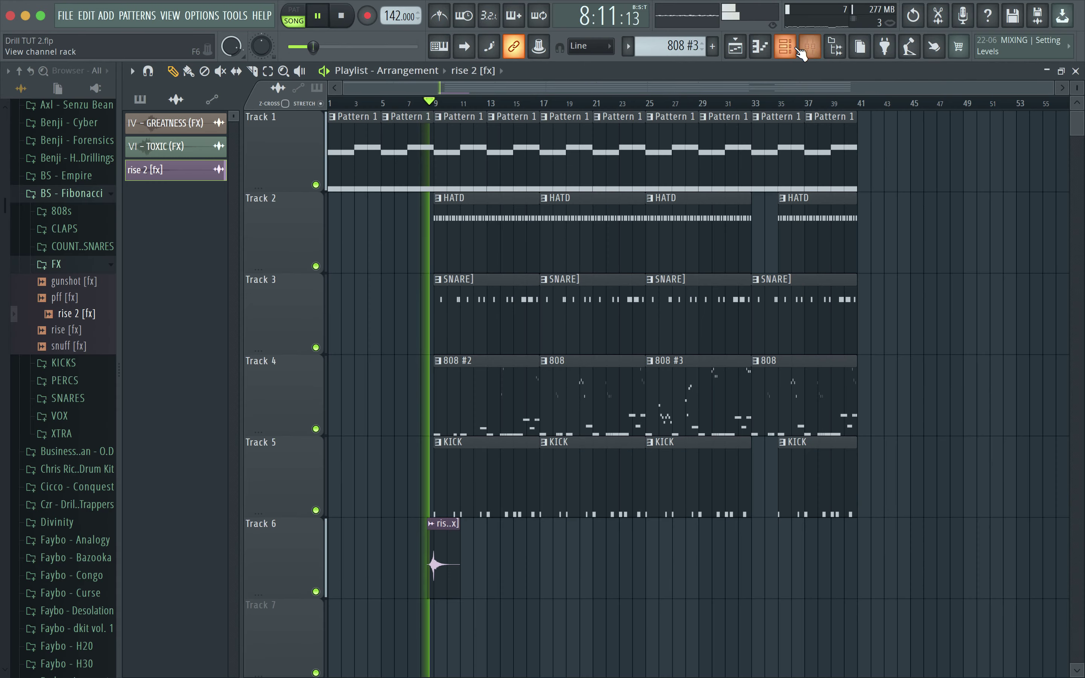
{"action": "key", "text": "F6"}
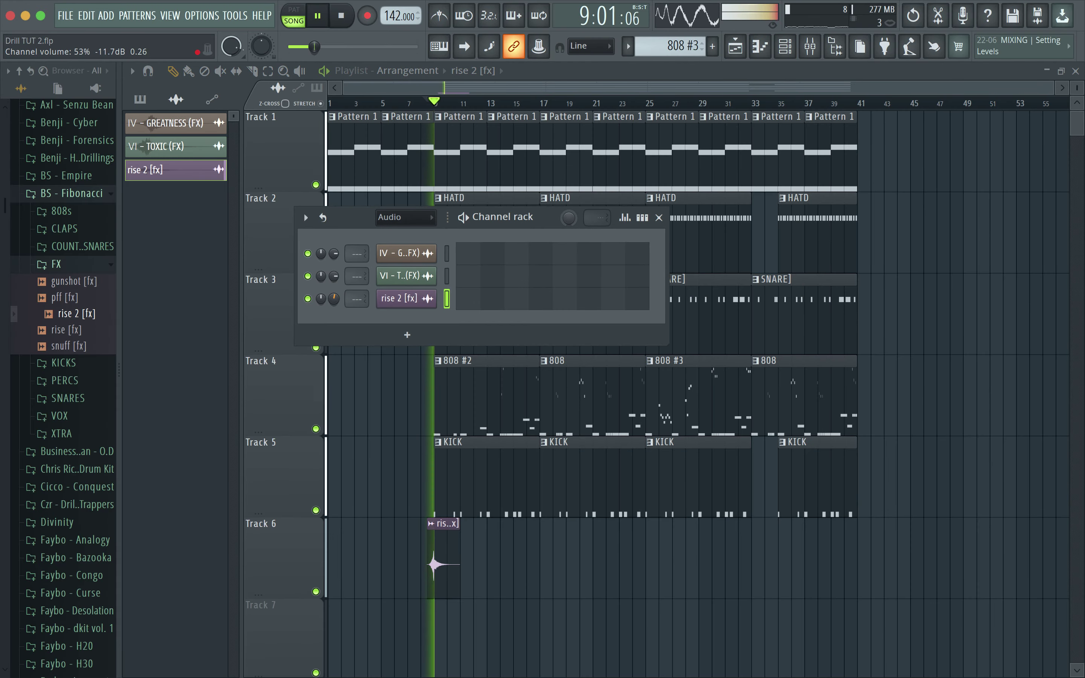
{"action": "left_click", "coordinate": [661, 218]}
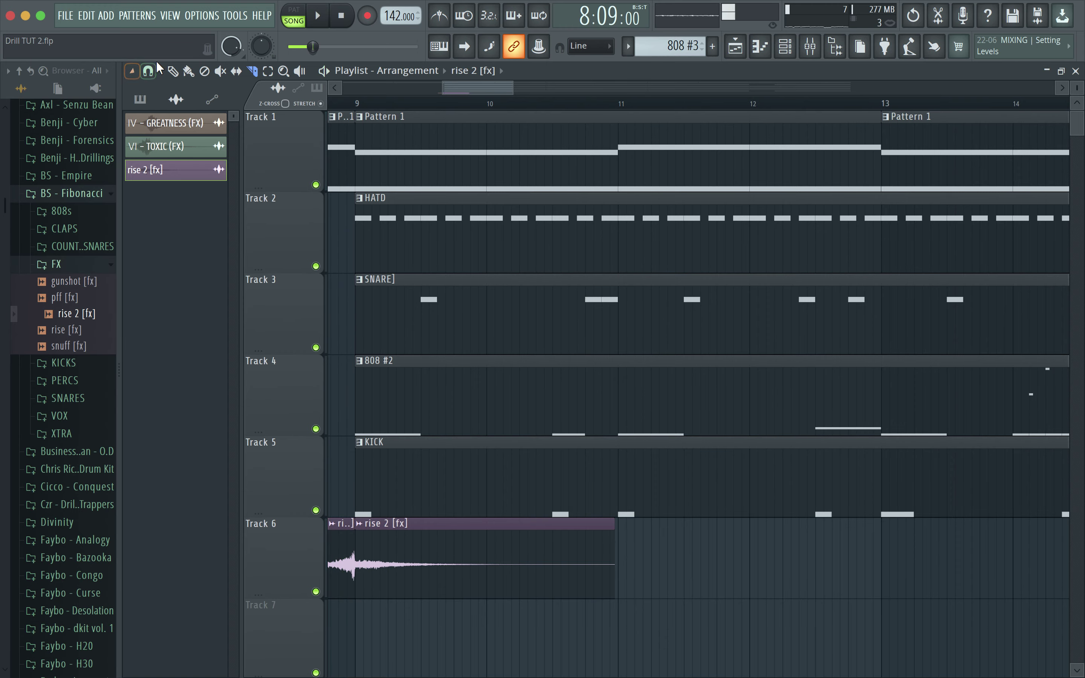
Step: Delete the sliced-off tail of the rise 2 [fx] clip after bar 9 on Track 6 and play the transition
{"action": "right_click", "coordinate": [419, 557]}
{"action": "scroll", "coordinate": [405, 551], "scroll_direction": "down", "scroll_amount": 10}
{"action": "key", "text": "space"}
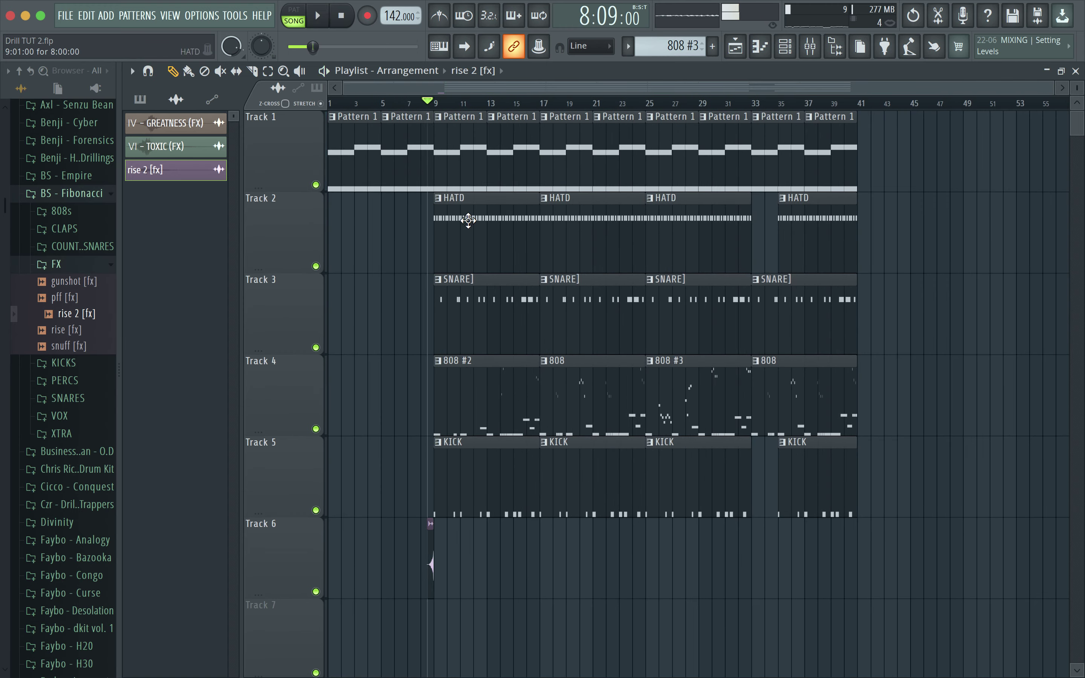
{"action": "key", "text": "space"}
Step: Trim the beginning of the rise 2 [fx] clip on Track 6 to start at 8:09, and replay the transition
{"action": "scroll", "coordinate": [456, 318], "scroll_direction": "up", "scroll_amount": 1}
{"action": "scroll", "coordinate": [457, 318], "scroll_direction": "up", "scroll_amount": 6}
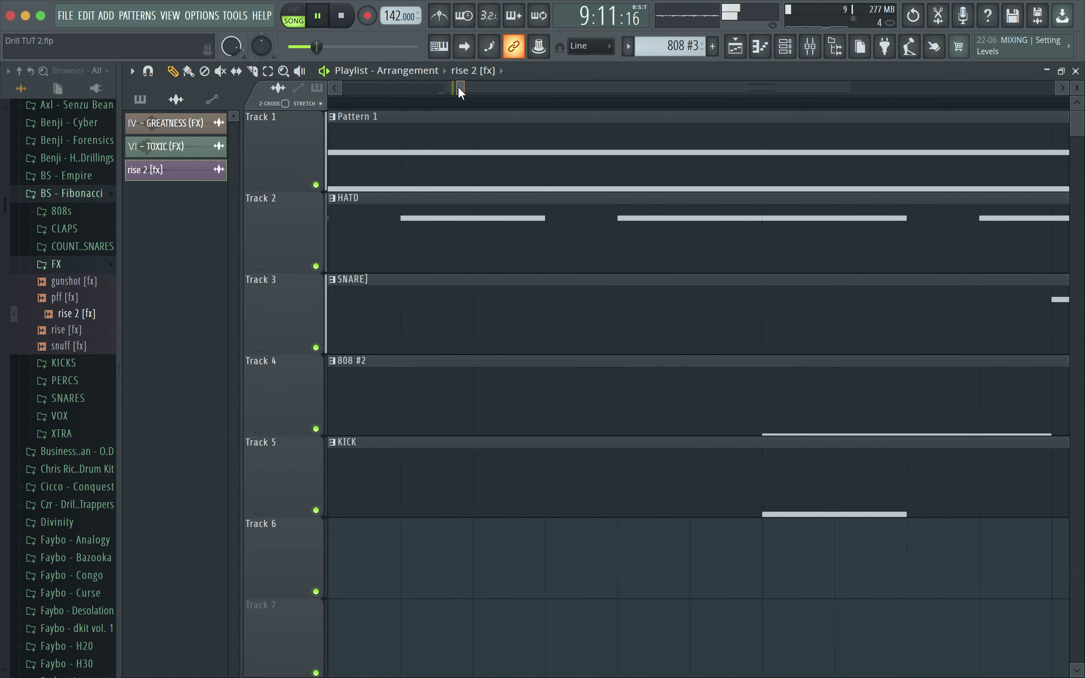
{"action": "left_click_drag", "start_coordinate": [446, 88], "coordinate": [443, 85]}
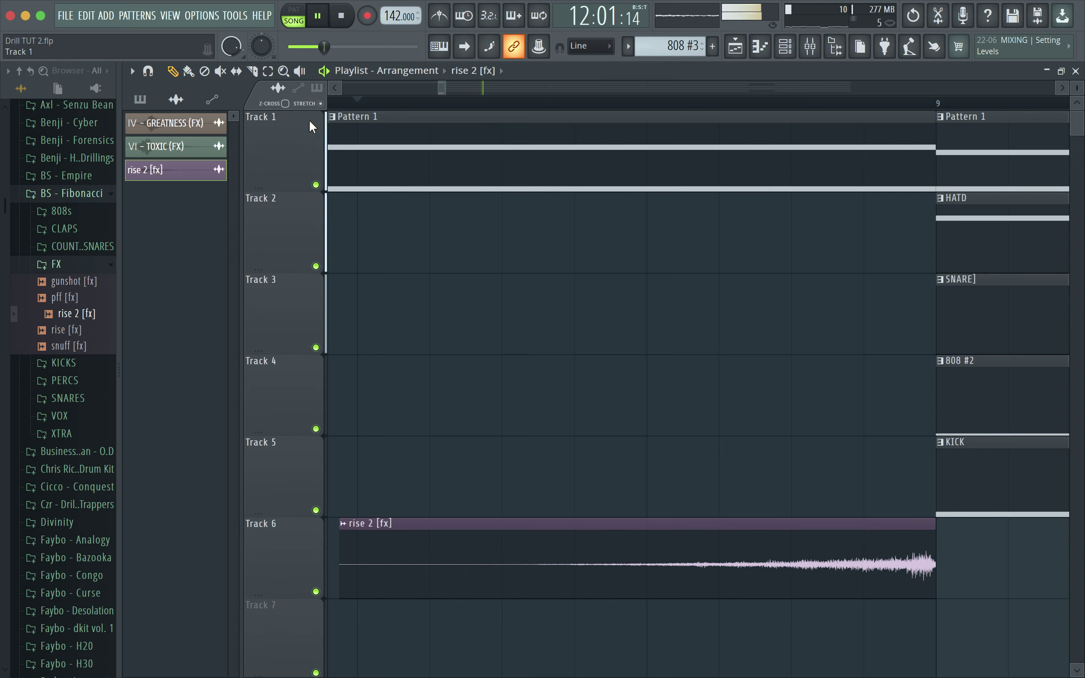
{"action": "left_click_drag", "start_coordinate": [337, 580], "coordinate": [350, 584]}
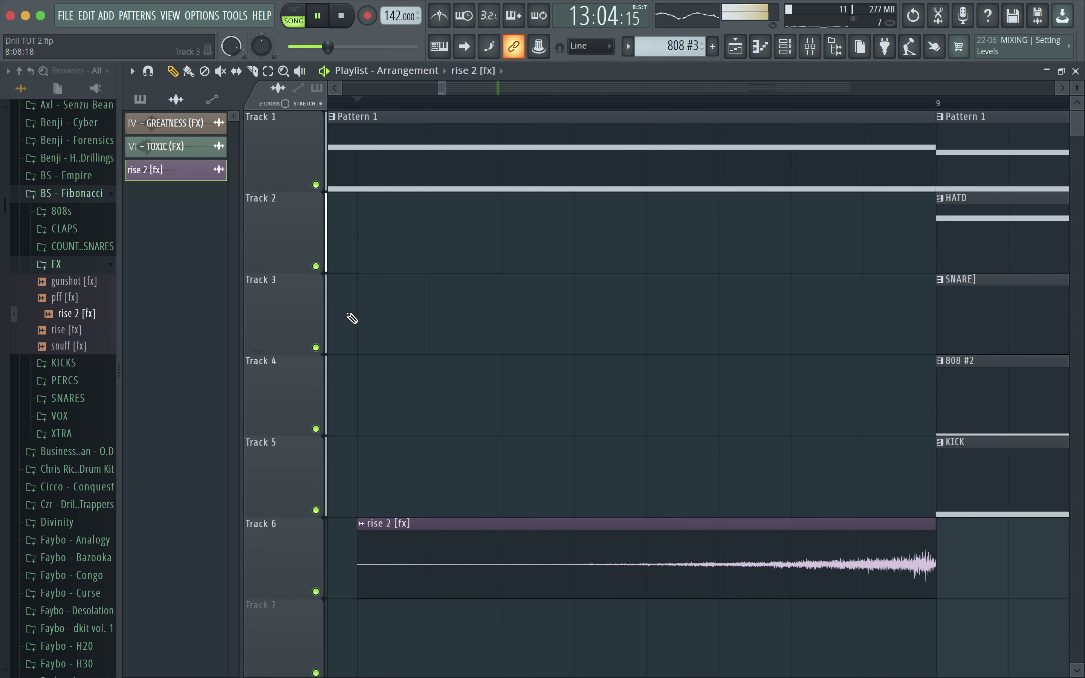
{"action": "scroll", "coordinate": [402, 148], "scroll_direction": "down", "scroll_amount": 10}
{"action": "key", "text": "space"}
{"action": "key", "text": "space"}
Step: Check the mixer levels and the rise 2 [fx] channel in the channel rack during playback, then close both
{"action": "left_click", "coordinate": [809, 47]}
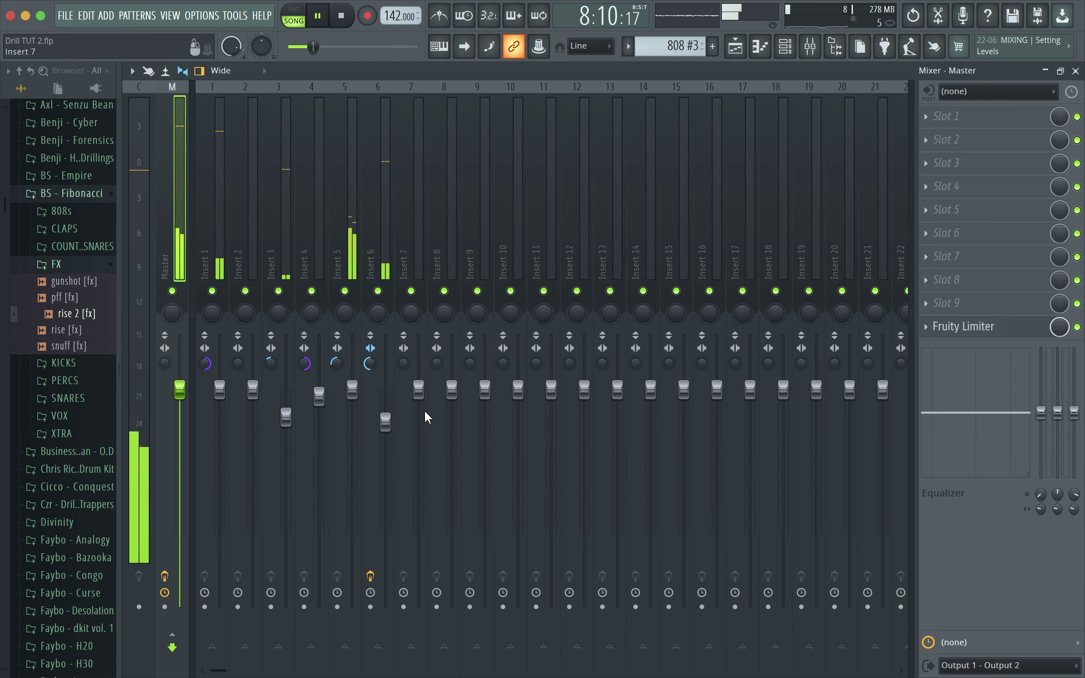
{"action": "left_click", "coordinate": [793, 47]}
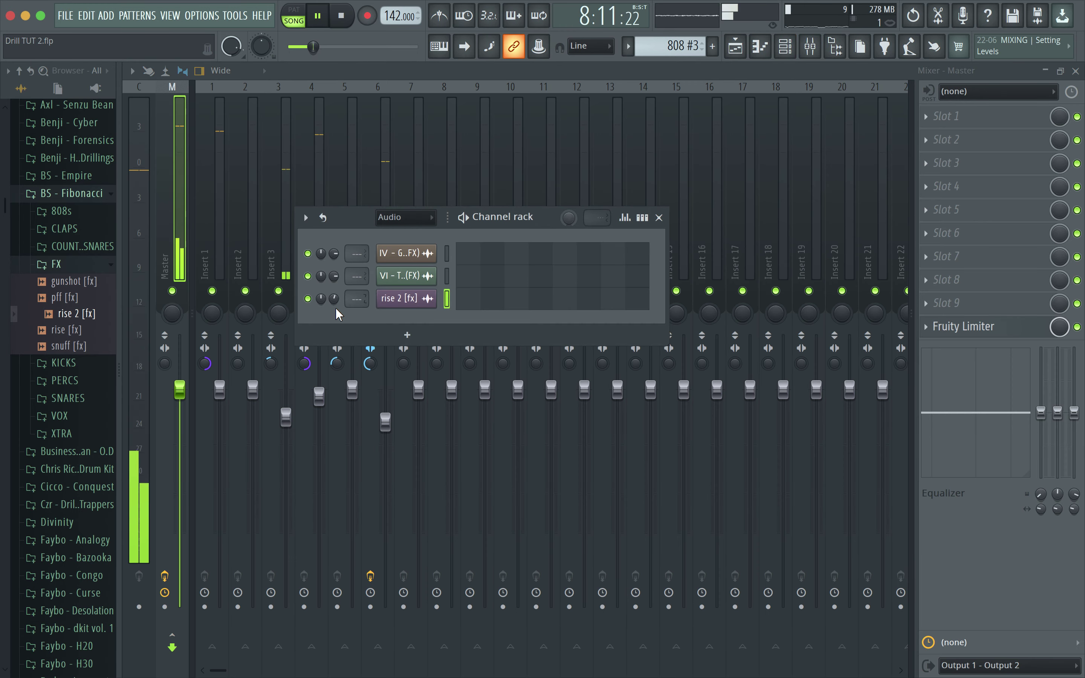
{"action": "left_click", "coordinate": [660, 218]}
{"action": "left_click", "coordinate": [1075, 71]}
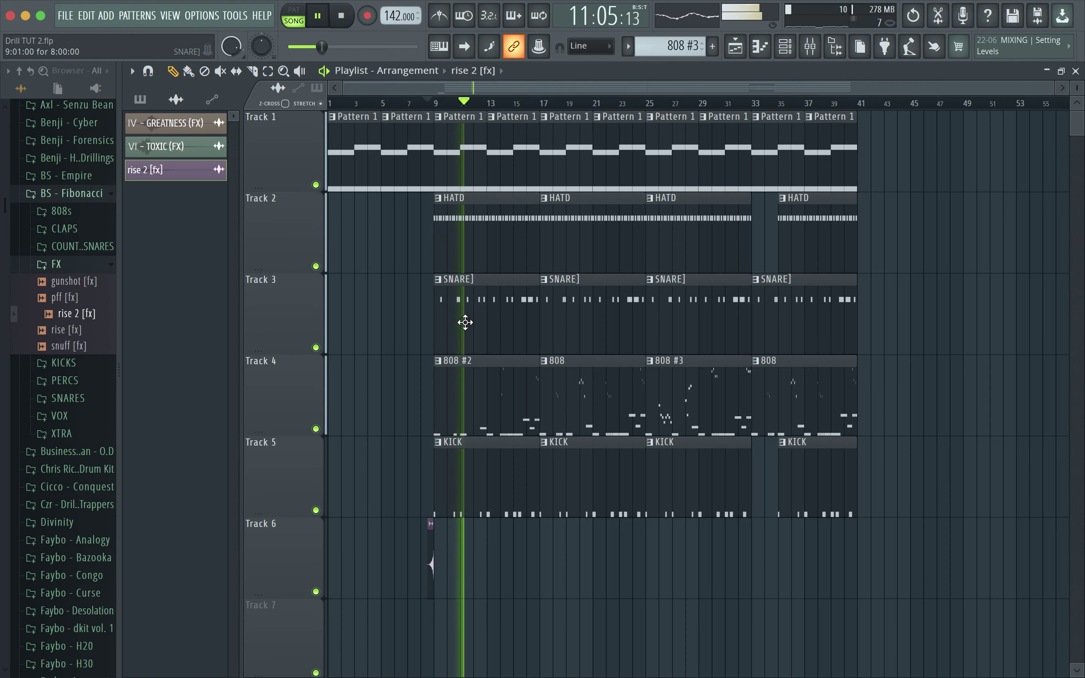
Step: Move the rise 2 [fx] clip on Track 6 so it ends at bar 17, and set playback to start from bar 9
{"action": "left_click", "coordinate": [437, 104]}
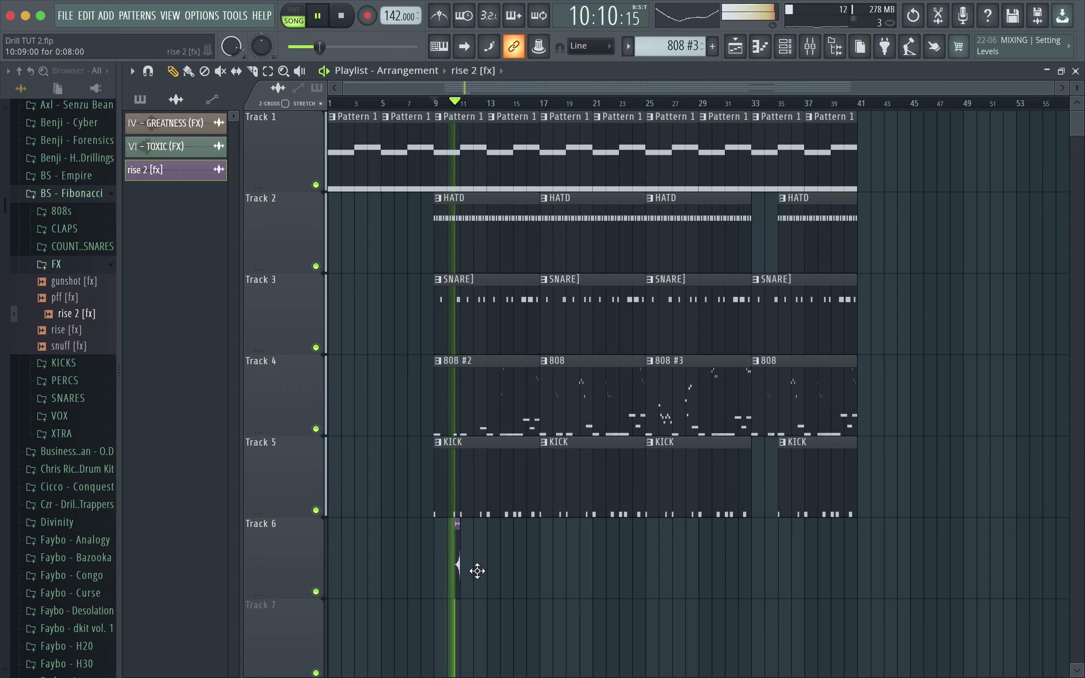
{"action": "key", "text": "space"}
{"action": "key", "text": "space"}
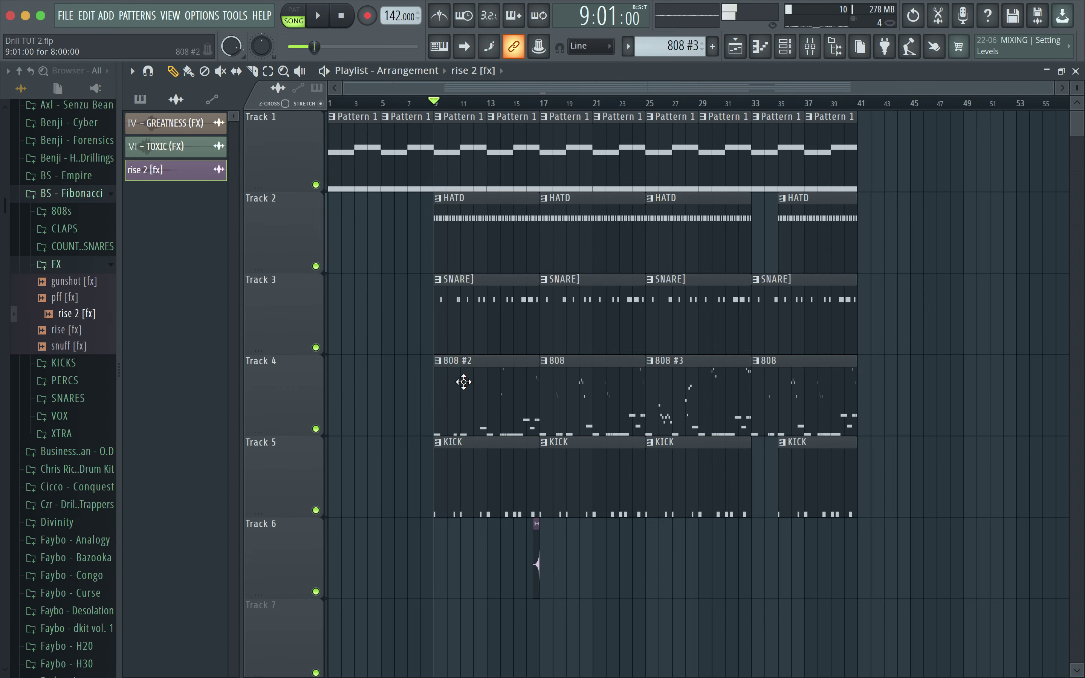
Step: Delete the SNARE] and KICK clips between bars 9 and 17, and play the arrangement from bar 9
{"action": "right_click", "coordinate": [439, 299]}
{"action": "right_click", "coordinate": [481, 472]}
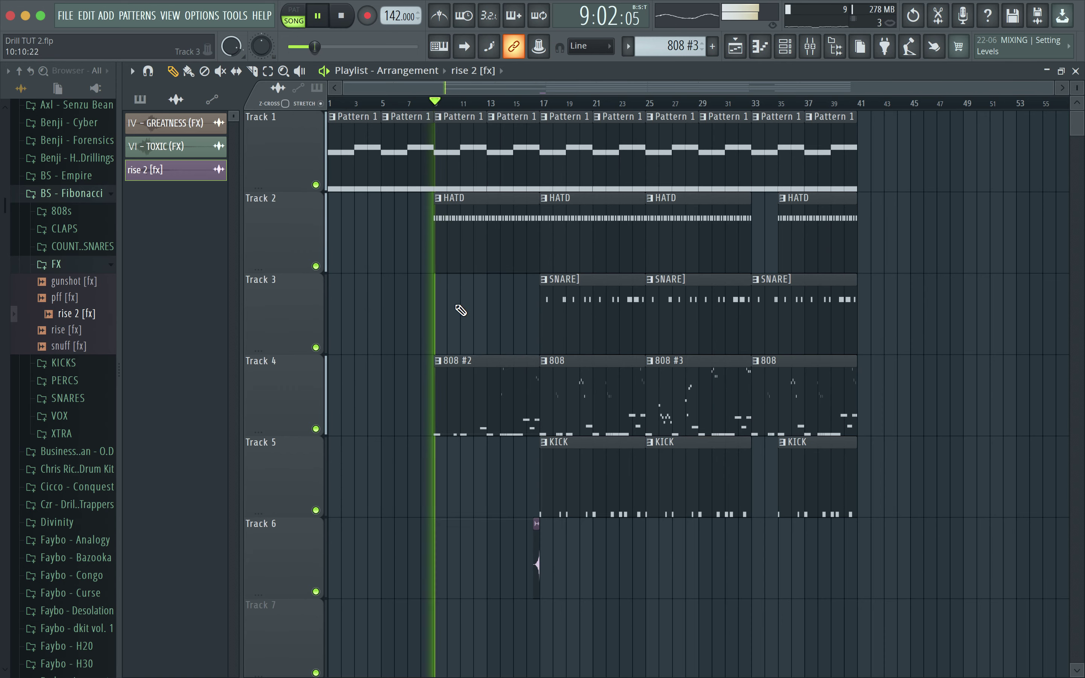
{"action": "scroll", "coordinate": [464, 299], "scroll_direction": "up", "scroll_amount": 3}
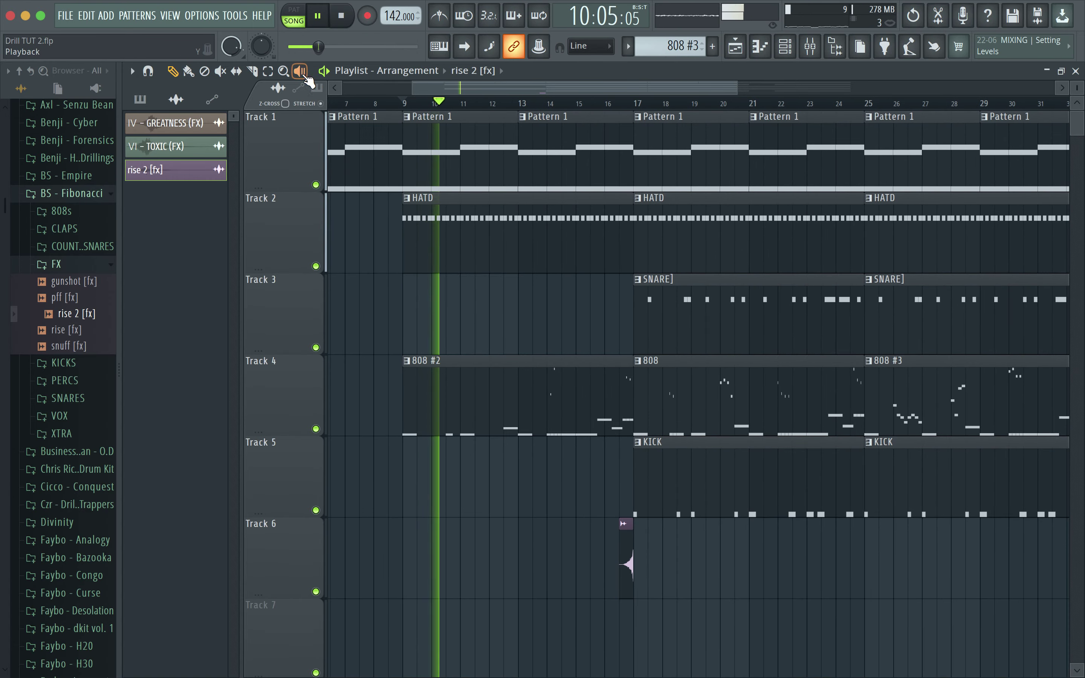
{"action": "left_click", "coordinate": [407, 107]}
Step: Open the HATD pattern in the piano roll and switch it to the Orthrus (Hat 4) channel
{"action": "left_click", "coordinate": [439, 238]}
{"action": "left_click", "coordinate": [760, 47]}
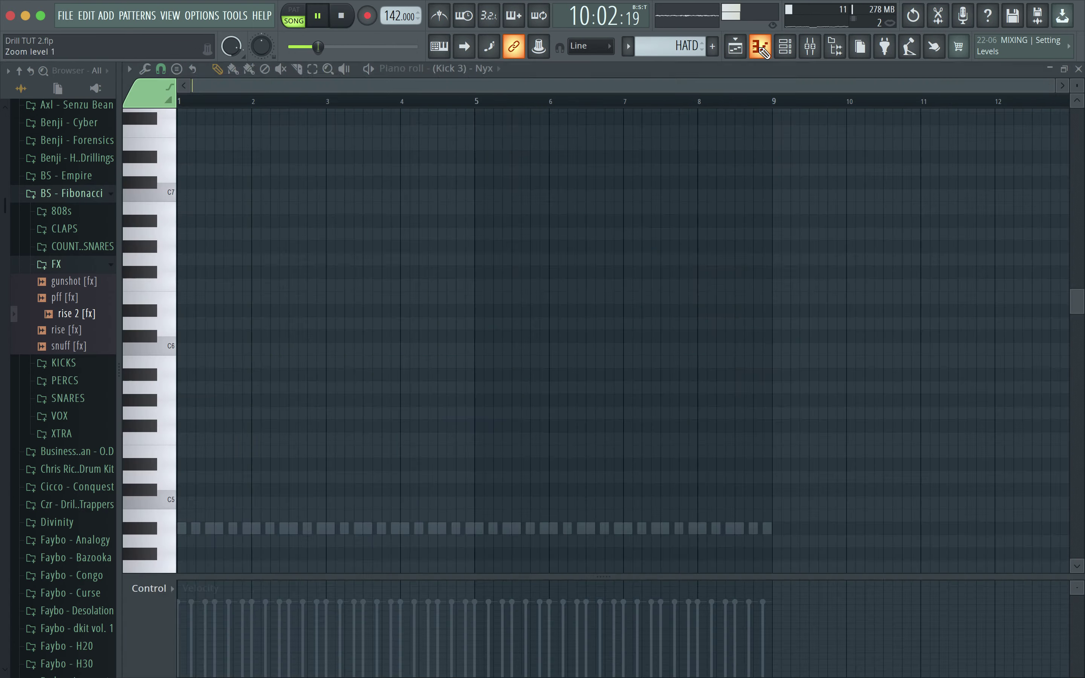
{"action": "scroll", "coordinate": [264, 363], "scroll_direction": "down", "scroll_amount": 4}
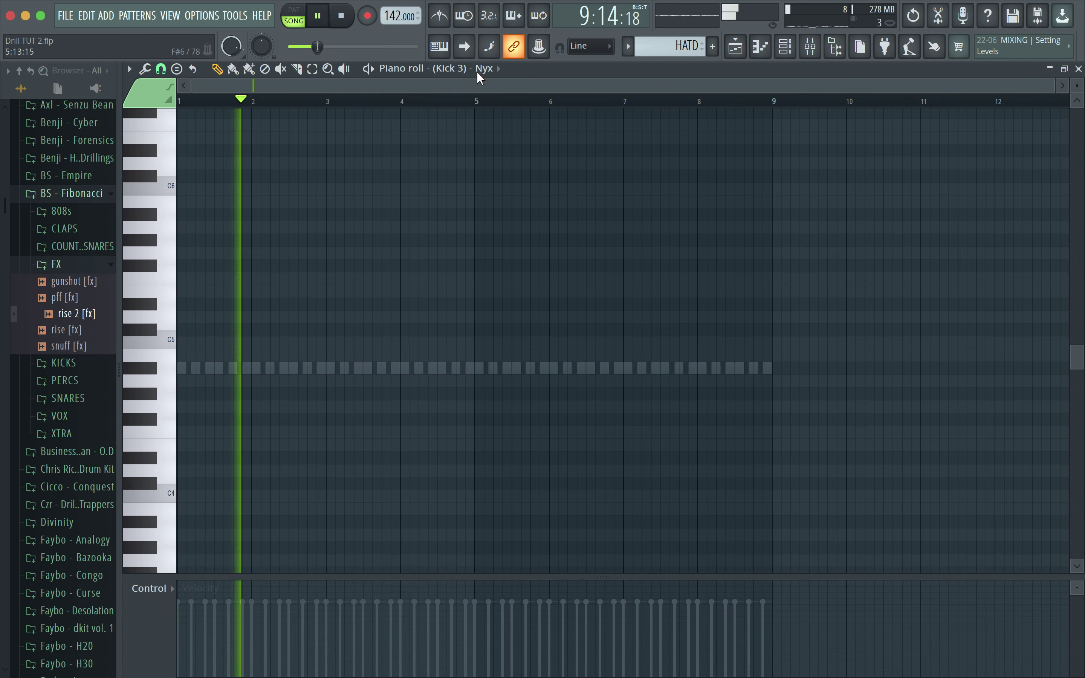
{"action": "left_click", "coordinate": [493, 68]}
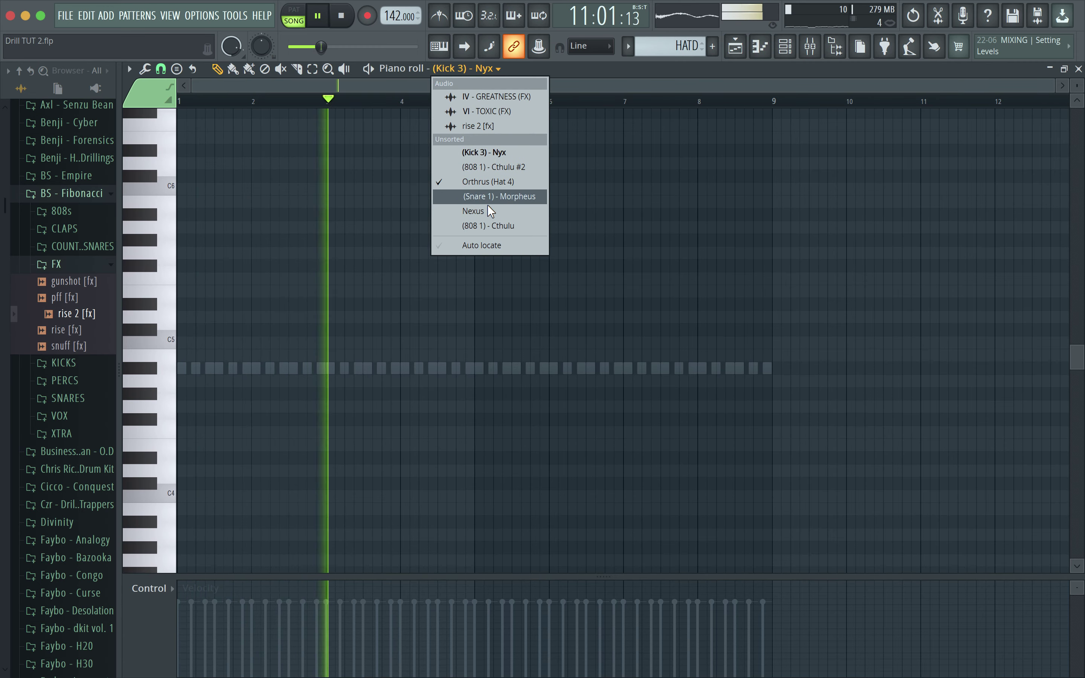
{"action": "left_click", "coordinate": [488, 167]}
{"action": "left_click", "coordinate": [466, 71]}
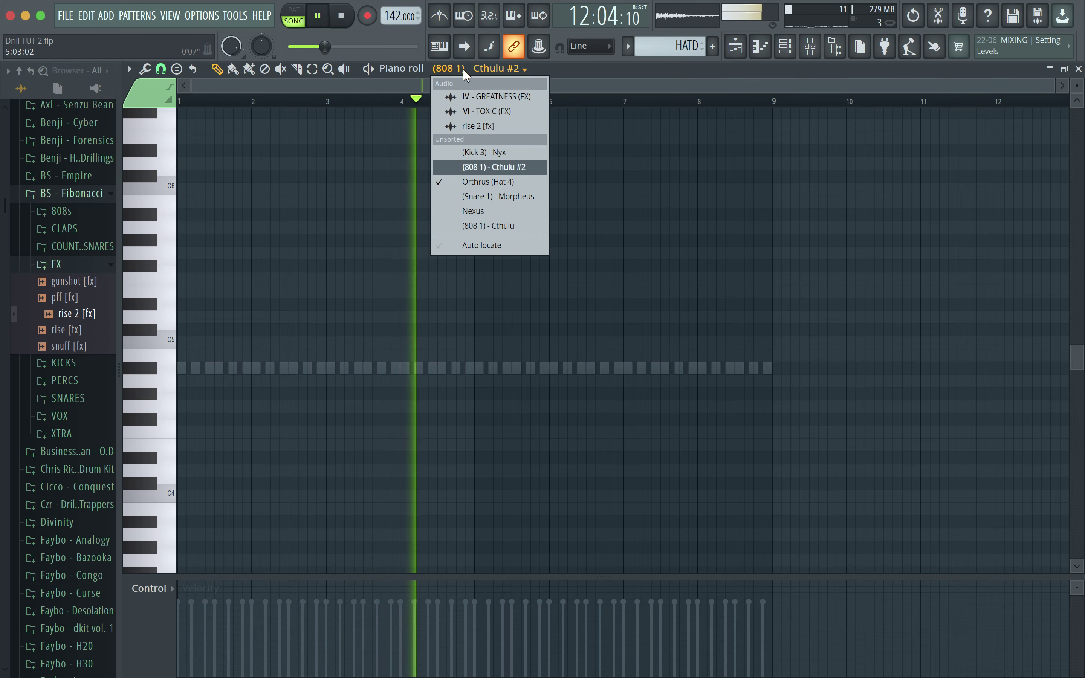
{"action": "left_click", "coordinate": [493, 196]}
{"action": "left_click", "coordinate": [484, 68]}
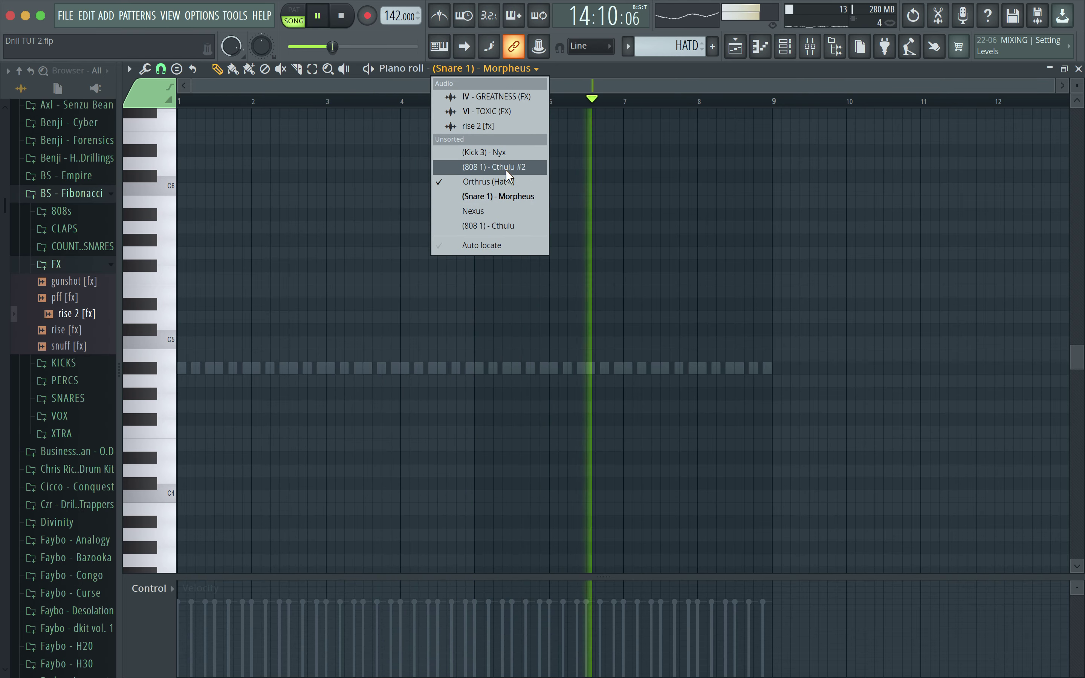
{"action": "left_click", "coordinate": [503, 182]}
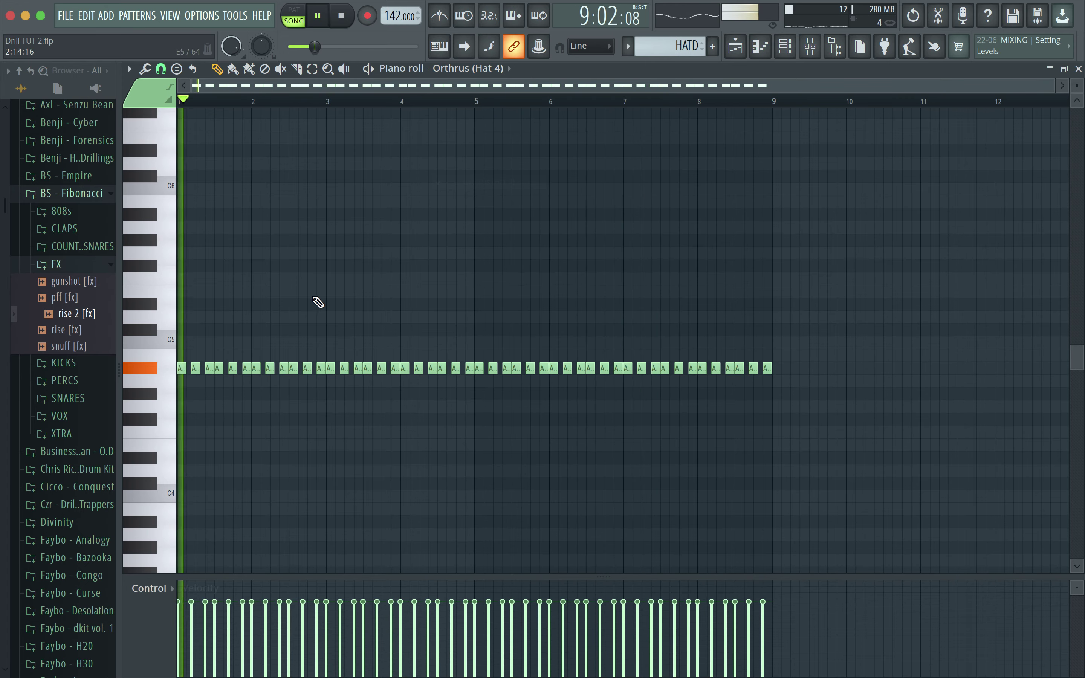
Step: Set the added one-step A#4 hat note at 2:03 to a velocity slightly below its neighbours and listen to it
{"action": "scroll", "coordinate": [240, 339], "scroll_direction": "up", "scroll_amount": 3}
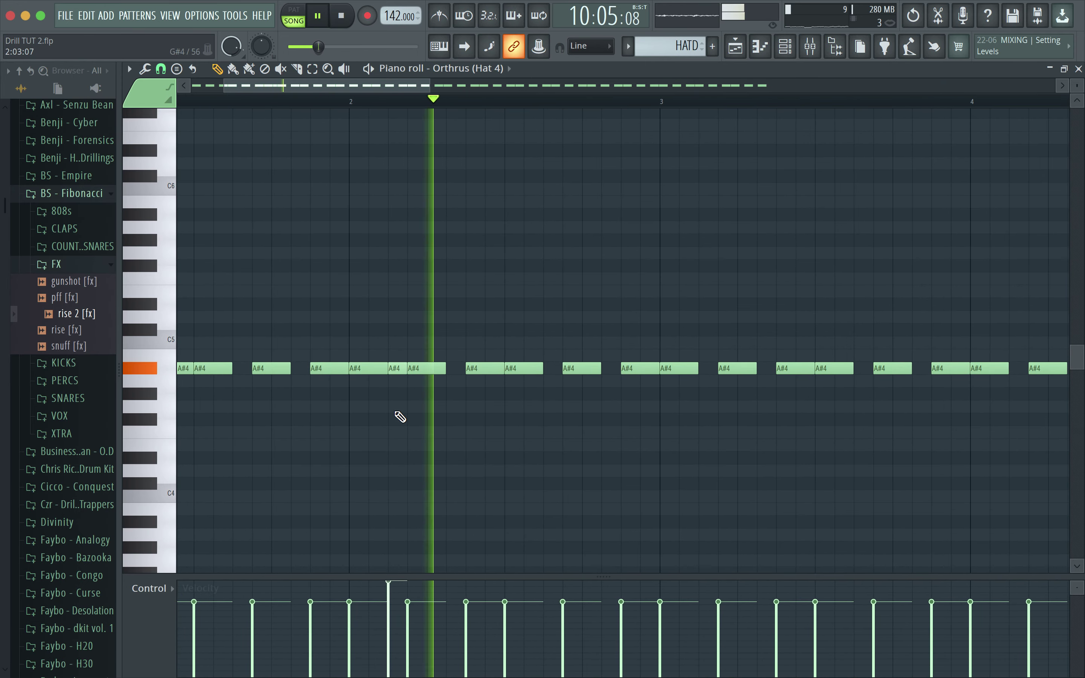
{"action": "left_click", "coordinate": [387, 649]}
{"action": "left_click_drag", "start_coordinate": [387, 645], "coordinate": [387, 630]}
{"action": "scroll", "coordinate": [578, 384], "scroll_direction": "down", "scroll_amount": 2}
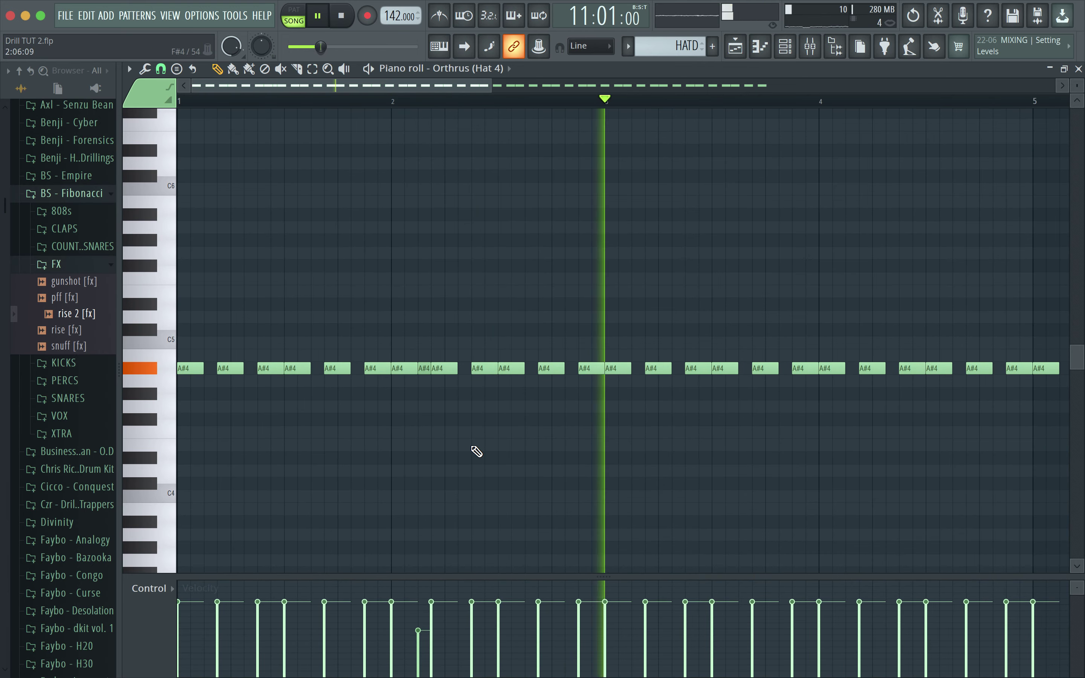
{"action": "key", "text": "space"}
{"action": "scroll", "coordinate": [437, 388], "scroll_direction": "up", "scroll_amount": 3}
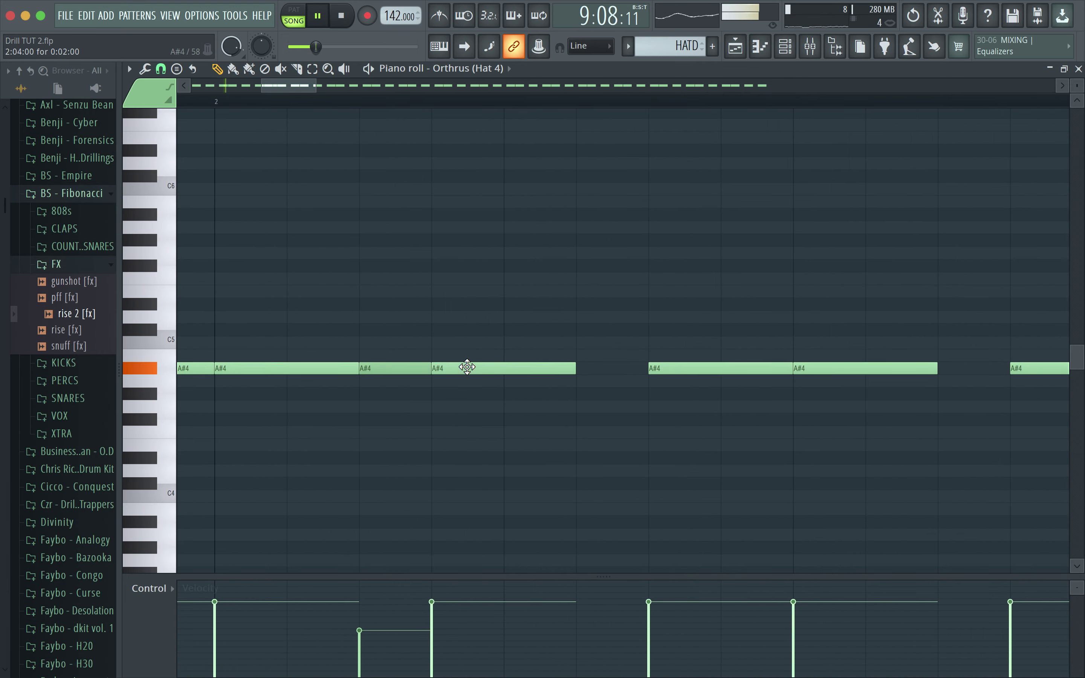
{"action": "scroll", "coordinate": [469, 408], "scroll_direction": "down", "scroll_amount": 4}
{"action": "left_click_drag", "start_coordinate": [419, 627], "coordinate": [415, 617]}
Step: Shorten the A#4 hat note at 3:09 to one step and add a softer one-step A#4 note at 3:10
{"action": "scroll", "coordinate": [718, 381], "scroll_direction": "down", "scroll_amount": 2}
{"action": "left_click_drag", "start_coordinate": [795, 373], "coordinate": [785, 373]}
{"action": "left_click", "coordinate": [788, 371]}
{"action": "left_click", "coordinate": [783, 638]}
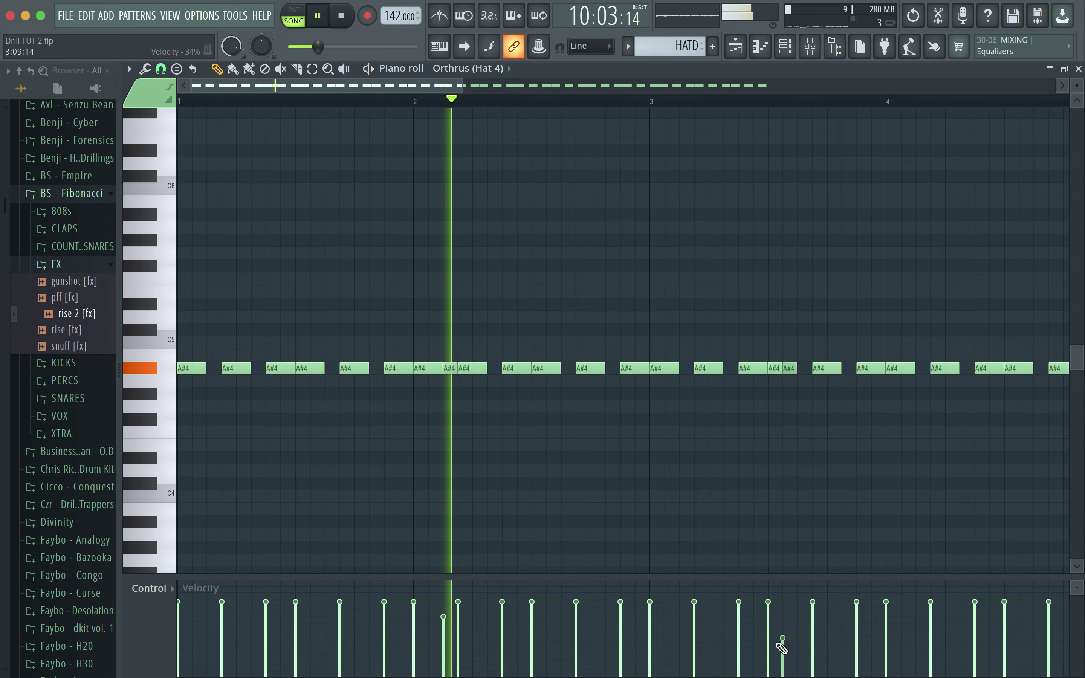
{"action": "scroll", "coordinate": [823, 440], "scroll_direction": "up", "scroll_amount": 2}
{"action": "scroll", "coordinate": [822, 439], "scroll_direction": "up", "scroll_amount": 2}
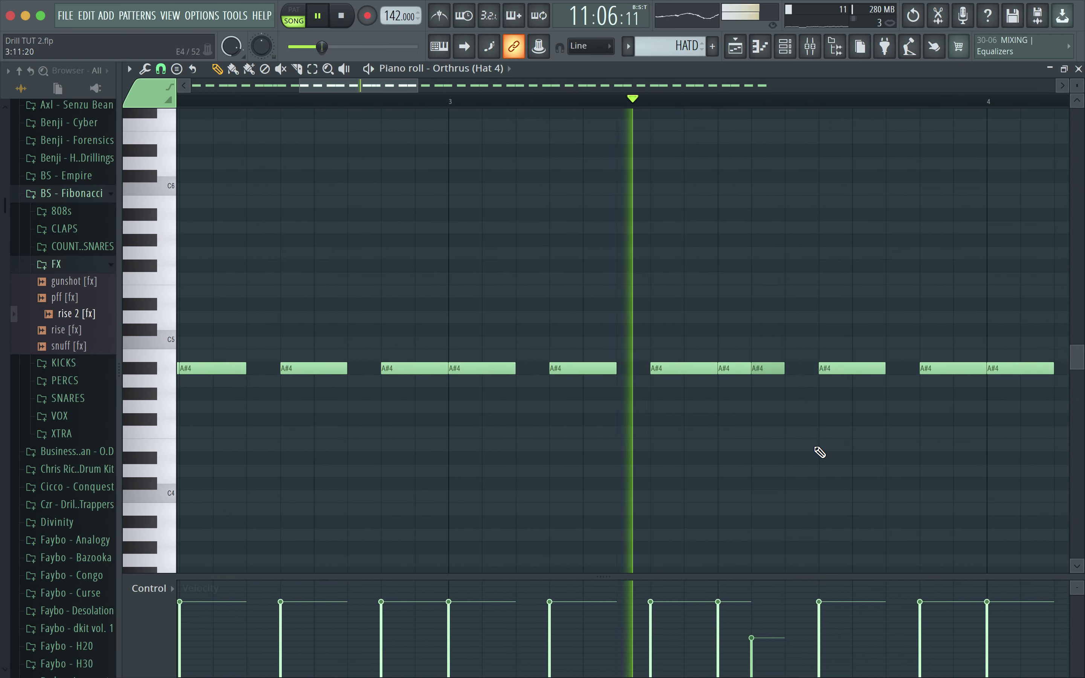
Step: Add a soft one-step C5 hat note at 4:11
{"action": "scroll", "coordinate": [838, 451], "scroll_direction": "down", "scroll_amount": 4}
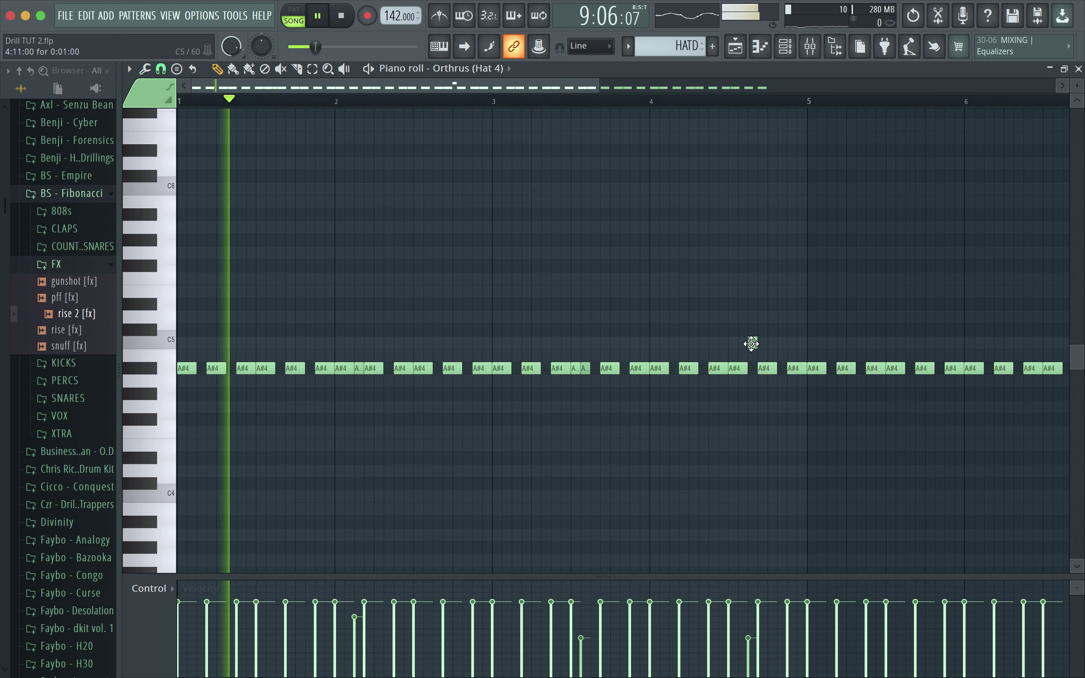
{"action": "left_click", "coordinate": [753, 342]}
{"action": "left_click", "coordinate": [736, 100]}
{"action": "scroll", "coordinate": [823, 349], "scroll_direction": "up", "scroll_amount": 2}
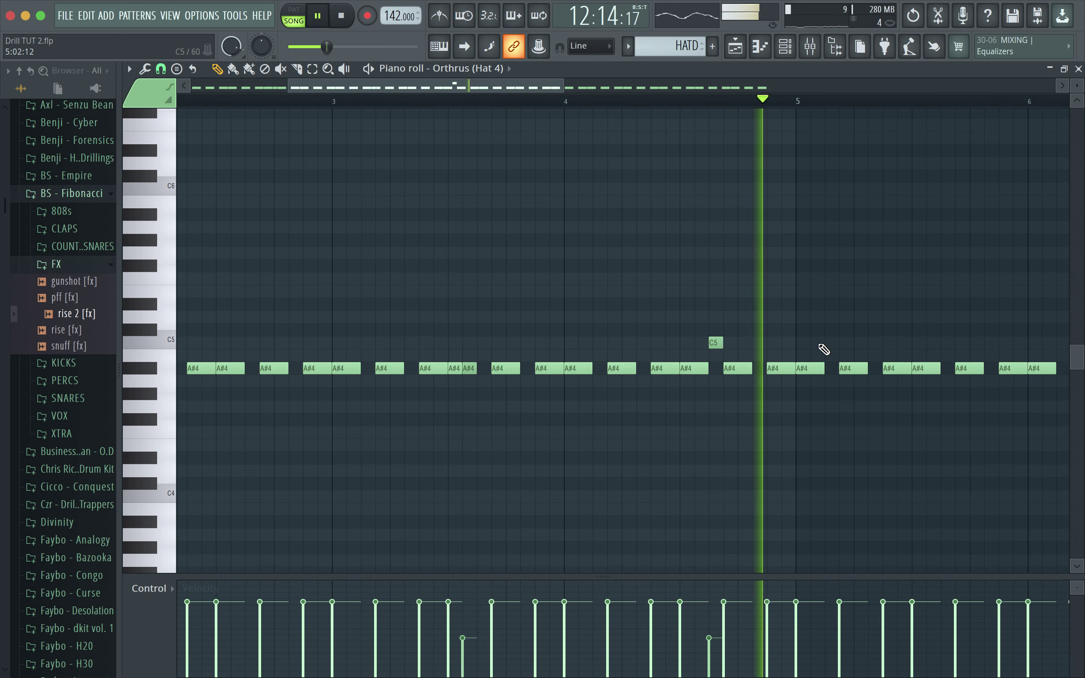
Step: Delete the A#4 hat note at 5:09 and add a soft one-step D5 note at 5:10
{"action": "scroll", "coordinate": [915, 375], "scroll_direction": "up", "scroll_amount": 2}
{"action": "scroll", "coordinate": [932, 361], "scroll_direction": "down", "scroll_amount": 3}
{"action": "scroll", "coordinate": [888, 359], "scroll_direction": "up", "scroll_amount": 3}
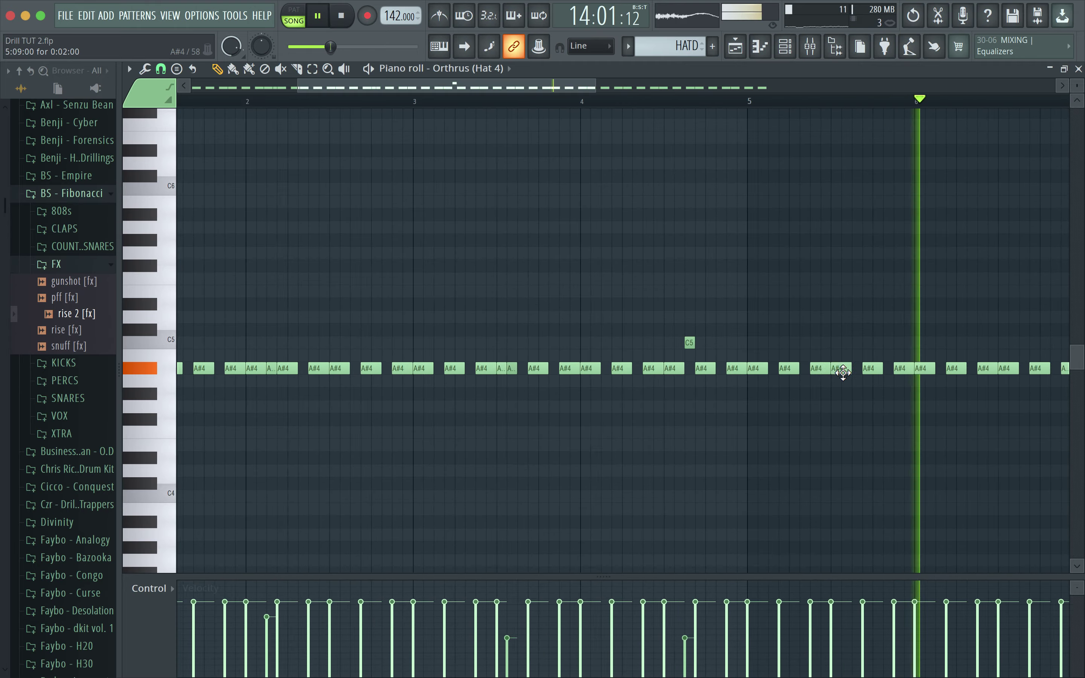
{"action": "right_click", "coordinate": [837, 368]}
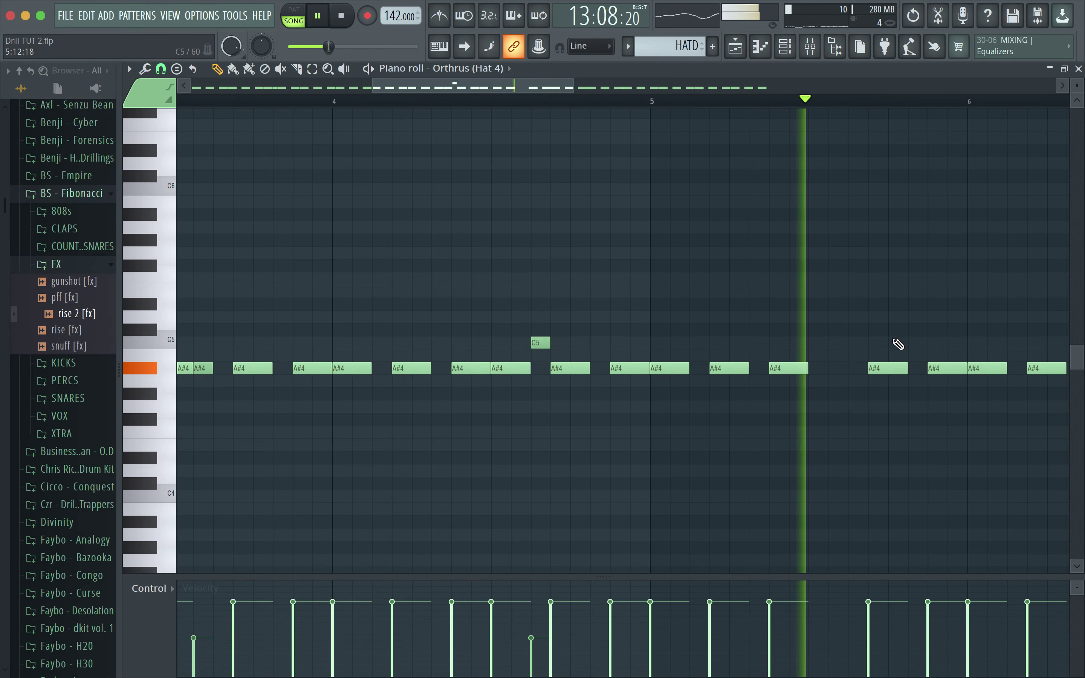
{"action": "left_click", "coordinate": [845, 317]}
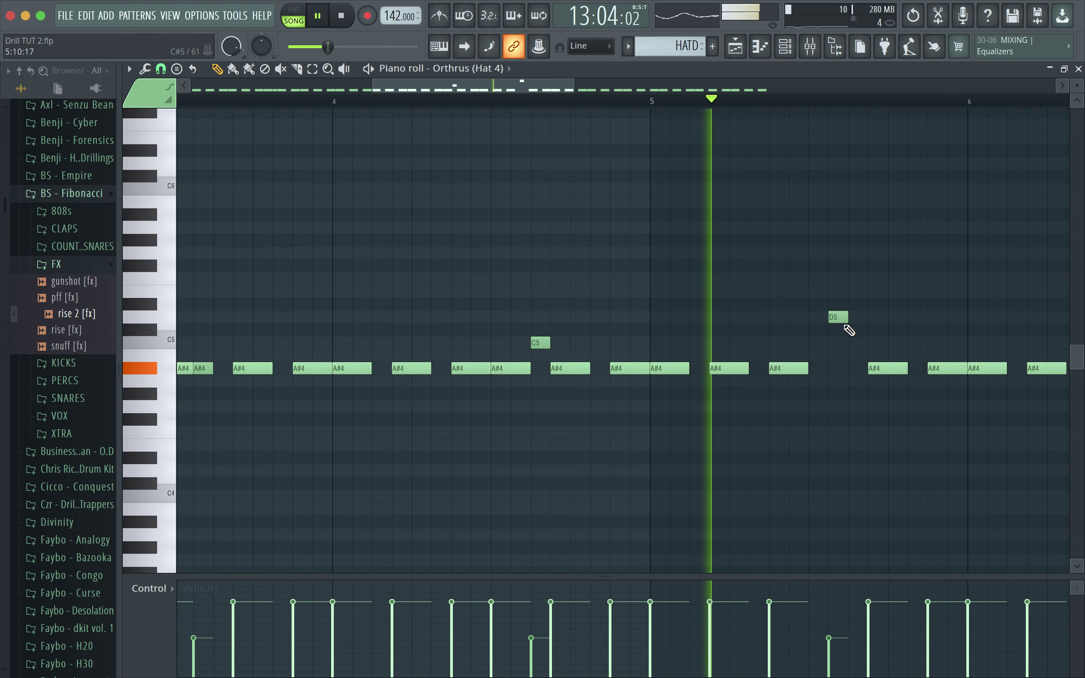
{"action": "key", "text": "space"}
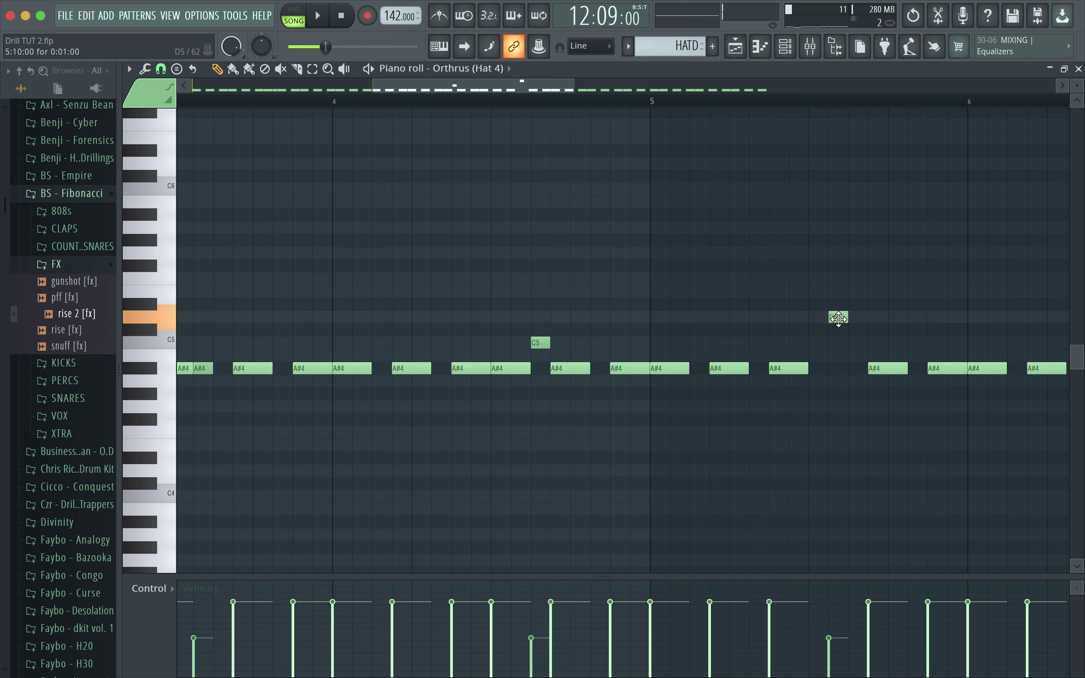
Step: Add a one-step E5 hat note at 5:11 and set its velocity between those of the neighbouring notes
{"action": "key", "text": "space"}
{"action": "left_click", "coordinate": [854, 291]}
{"action": "left_click", "coordinate": [849, 617]}
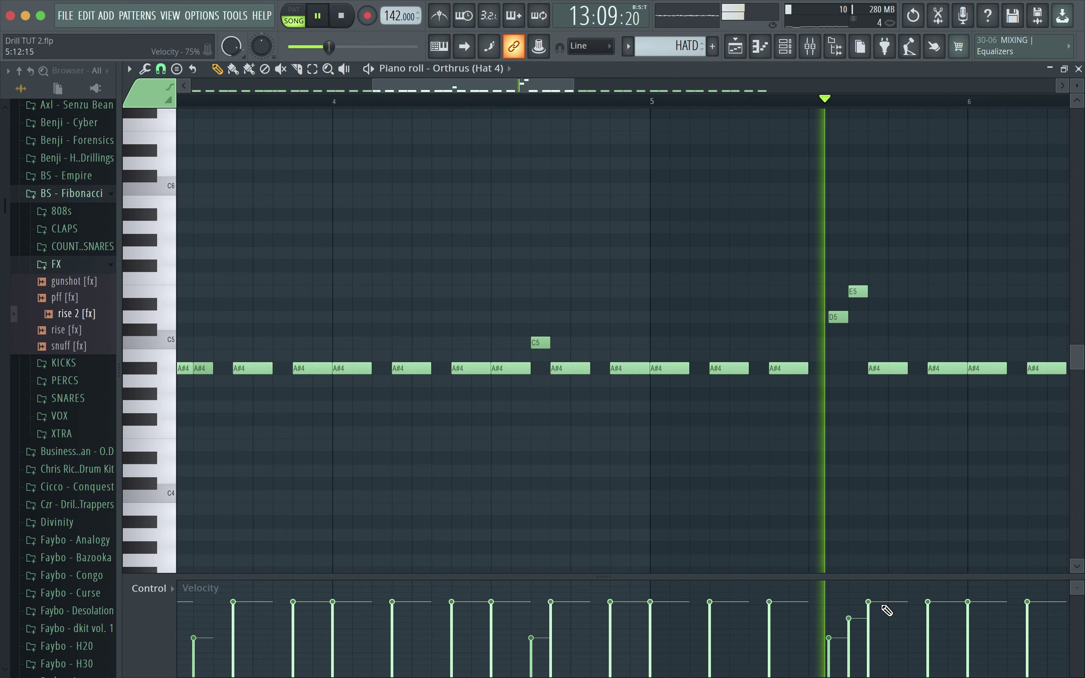
Step: Raise the D5 hat note at 5:10 to F#5 and delete the E5 note at 5:11
{"action": "left_click", "coordinate": [847, 662]}
{"action": "left_click_drag", "start_coordinate": [835, 285], "coordinate": [834, 260]}
{"action": "scroll", "coordinate": [877, 370], "scroll_direction": "up", "scroll_amount": 3}
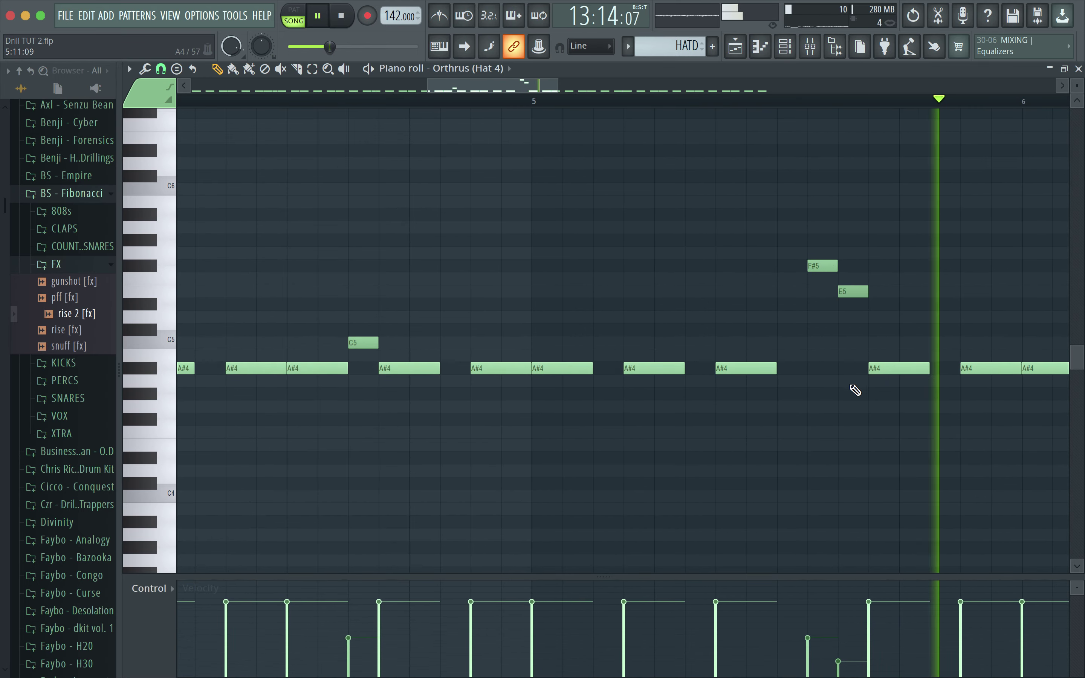
{"action": "scroll", "coordinate": [855, 391], "scroll_direction": "down", "scroll_amount": 2}
{"action": "right_click", "coordinate": [848, 292]}
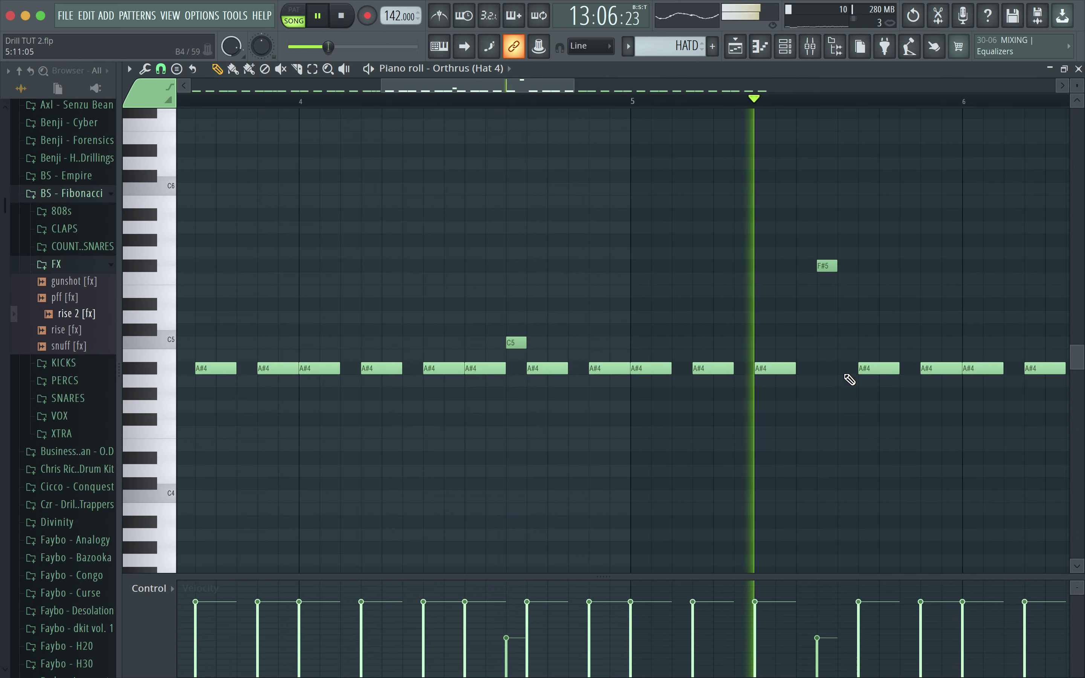
Step: Move the F#5 note to 5:09, then add one-step F5 and E5 notes at 5:10 and 5:11 with velocities falling across the three
{"action": "left_click_drag", "start_coordinate": [819, 269], "coordinate": [800, 270]}
{"action": "left_click", "coordinate": [818, 280]}
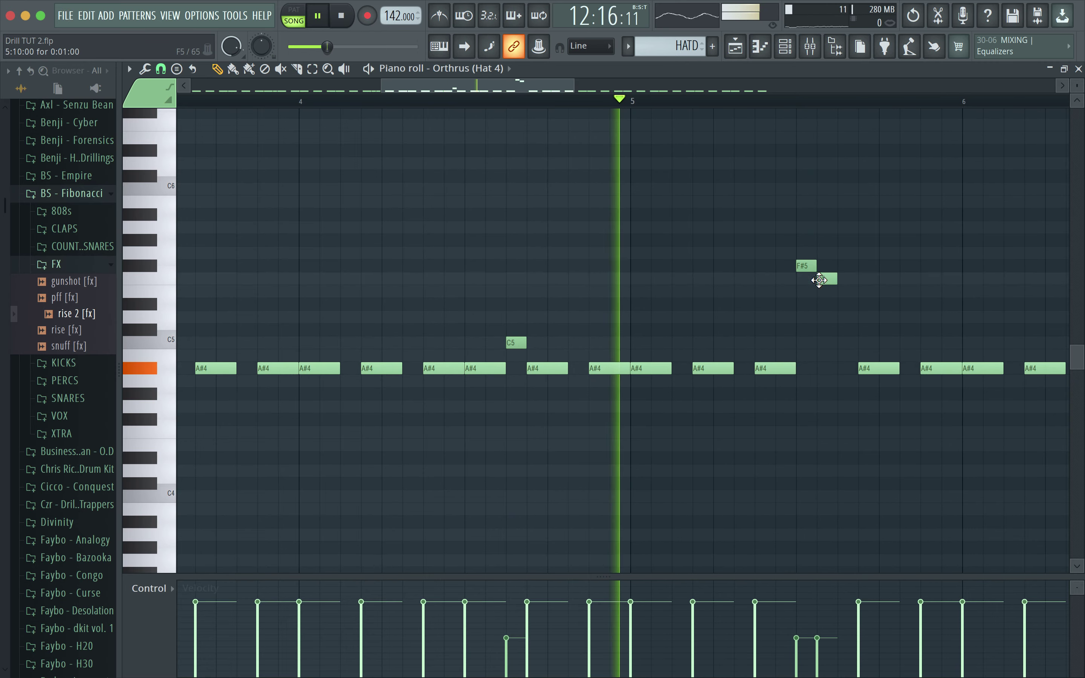
{"action": "left_click_drag", "start_coordinate": [796, 617], "coordinate": [818, 655]}
{"action": "left_click", "coordinate": [842, 291]}
{"action": "left_click", "coordinate": [818, 640]}
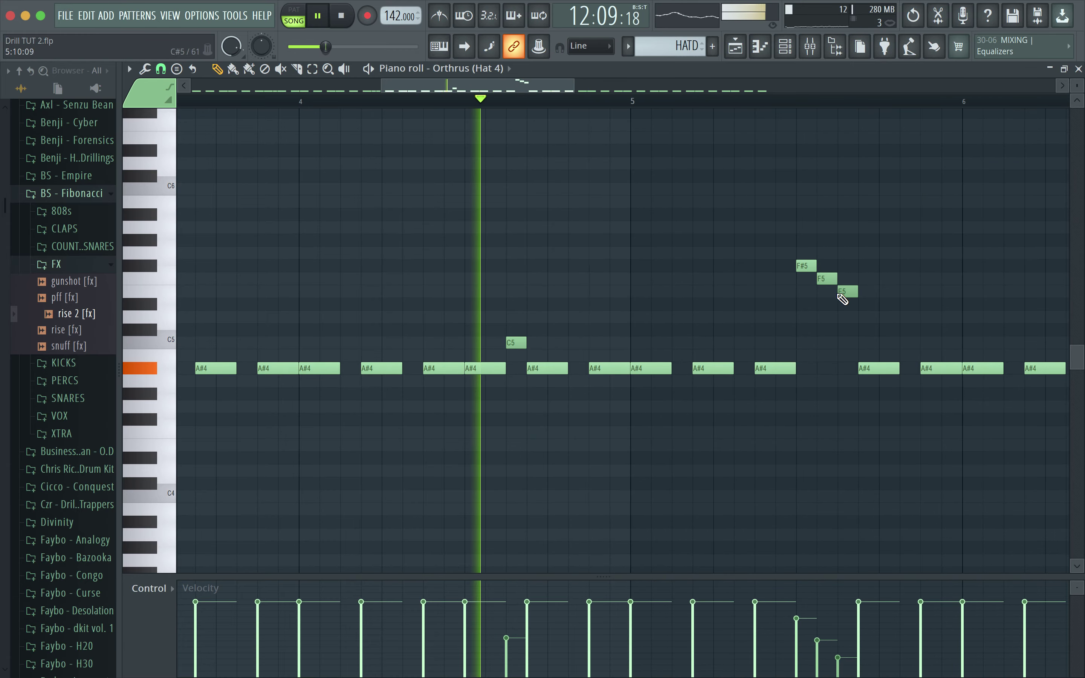
Step: Add a soft one-step F#5 hat note at 7:11 and play the passage back
{"action": "scroll", "coordinate": [841, 300], "scroll_direction": "down", "scroll_amount": 3}
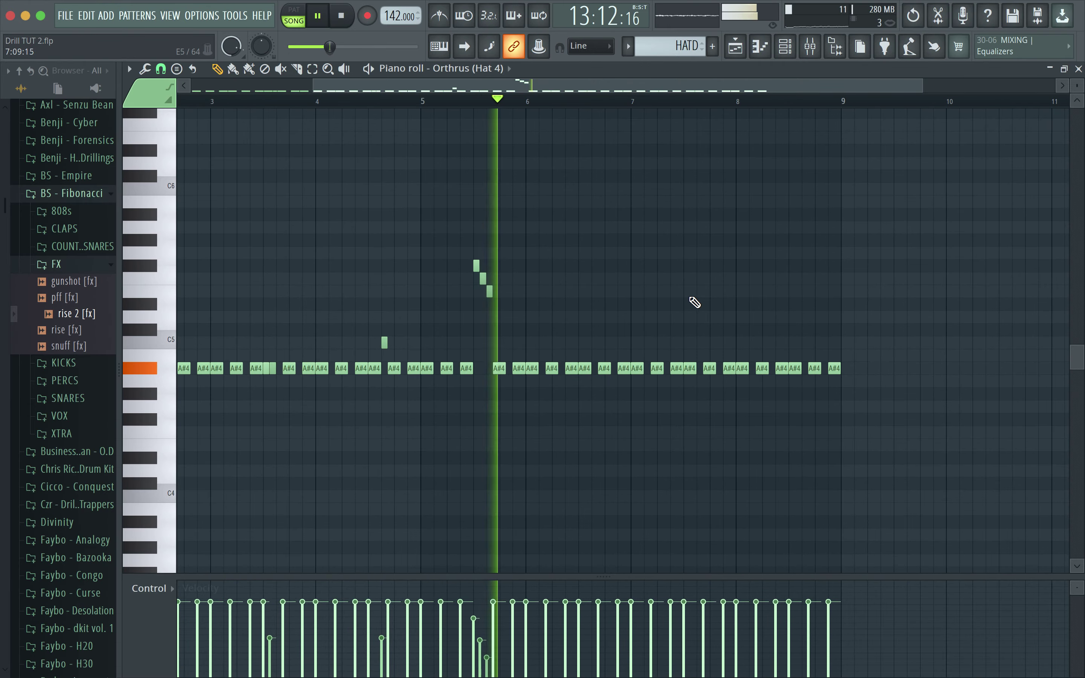
{"action": "left_click", "coordinate": [688, 266]}
{"action": "scroll", "coordinate": [741, 294], "scroll_direction": "up", "scroll_amount": 3}
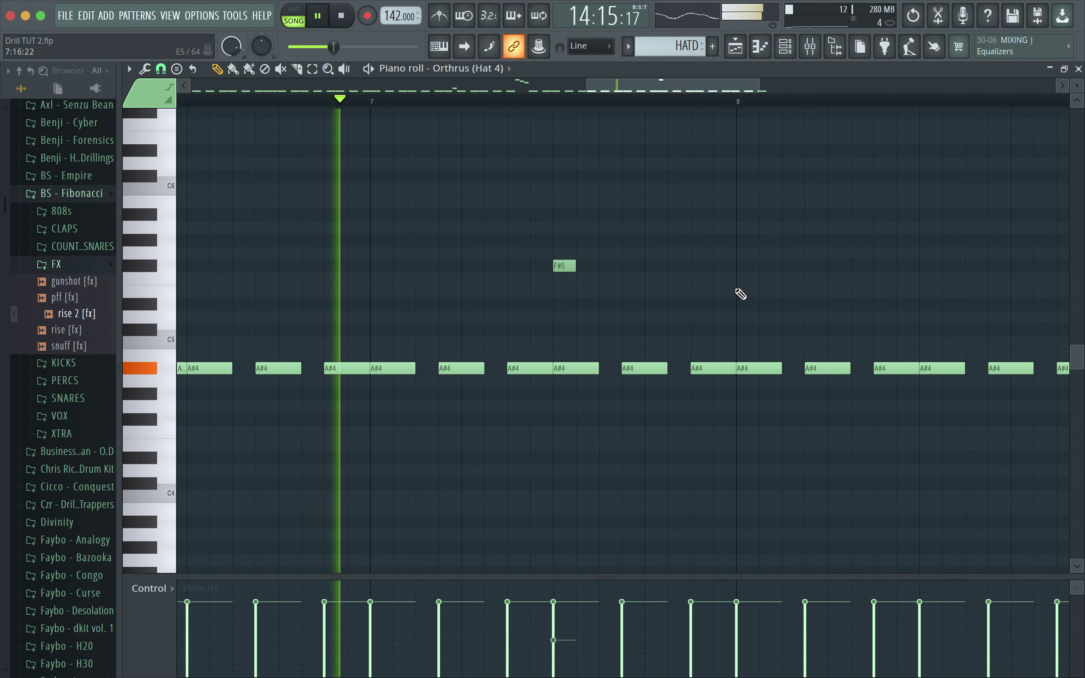
{"action": "left_click_drag", "start_coordinate": [564, 266], "coordinate": [606, 269]}
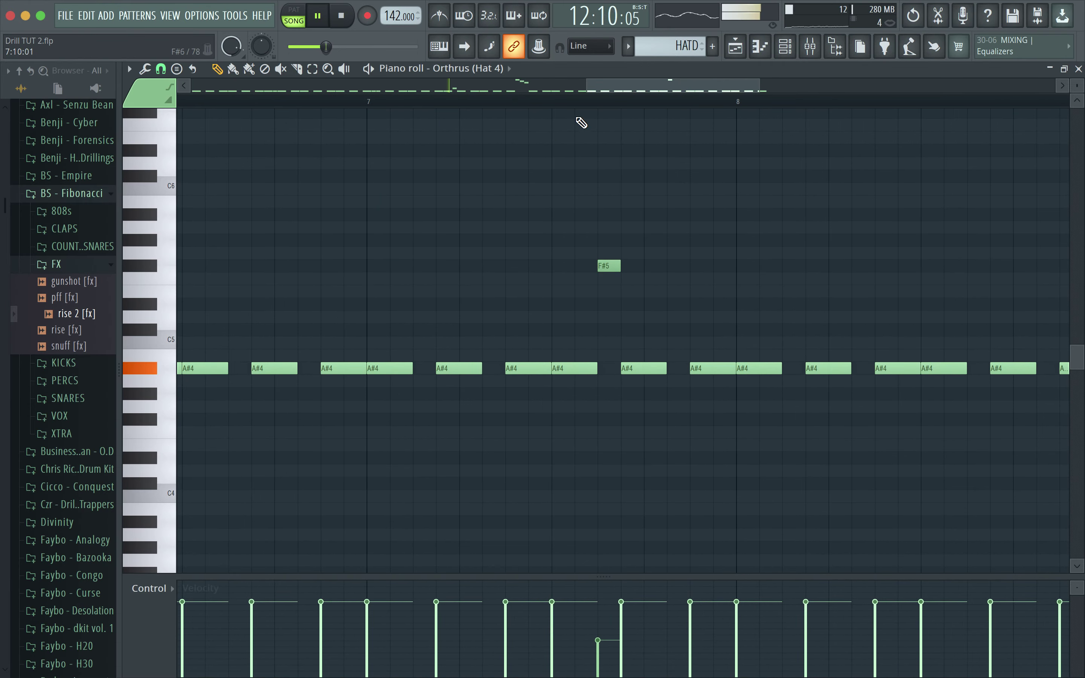
{"action": "left_click", "coordinate": [550, 104]}
{"action": "key", "text": "space"}
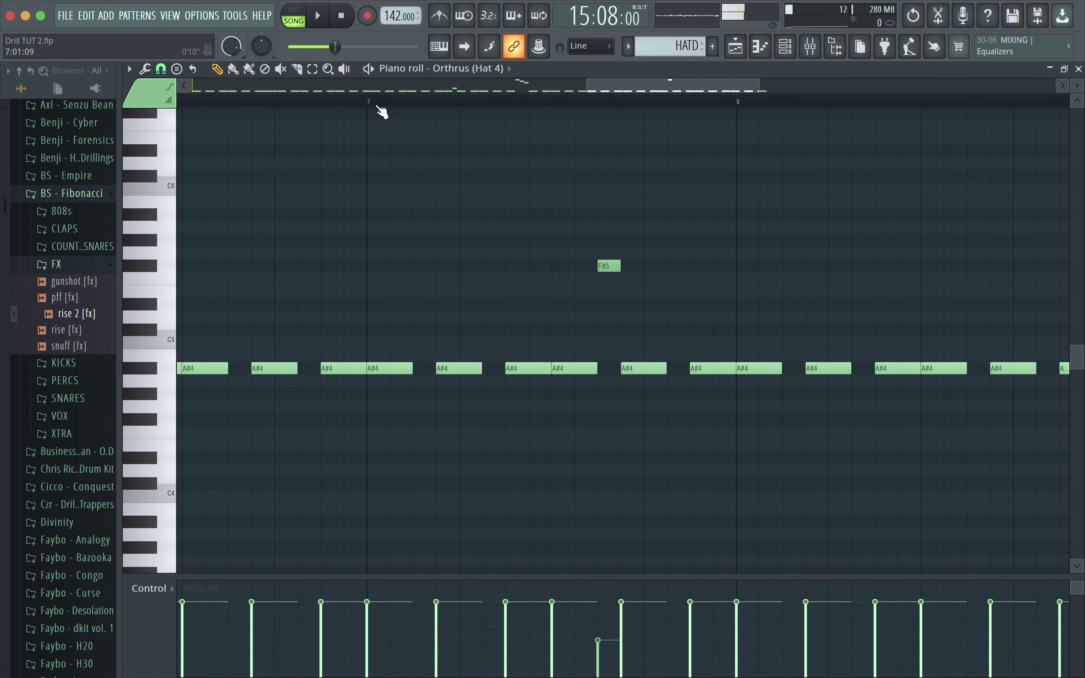
{"action": "left_click", "coordinate": [380, 102]}
{"action": "key", "text": "space"}
Step: Add one-step F#5 hat notes at 8:02 and 8:03, giving the second a lower velocity than the first
{"action": "left_click", "coordinate": [792, 266]}
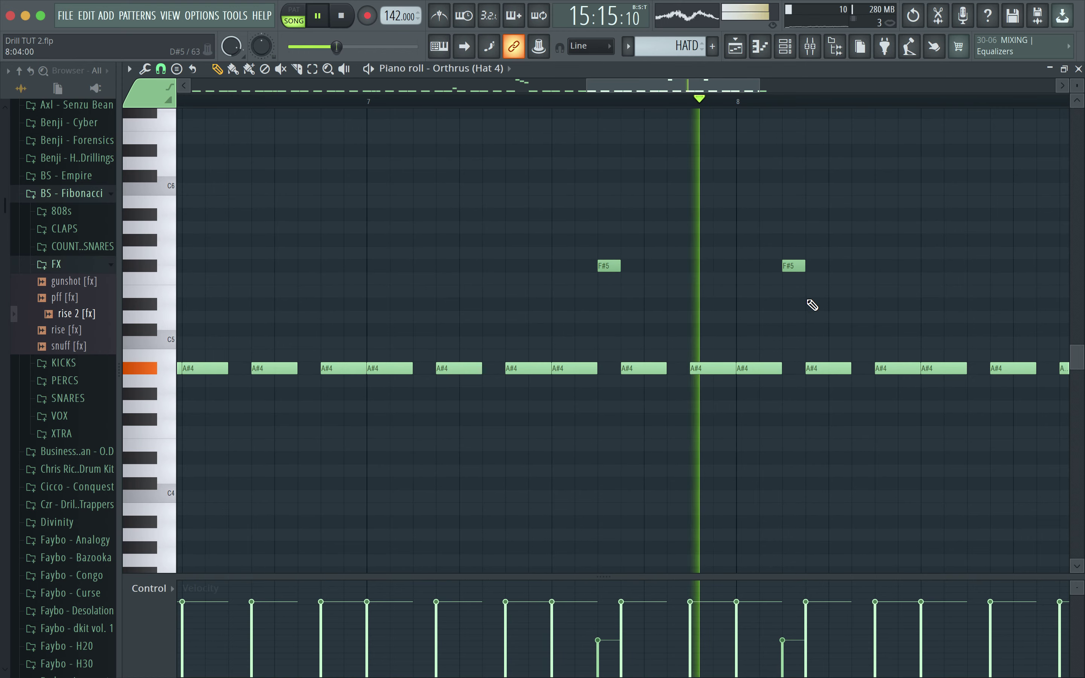
{"action": "scroll", "coordinate": [811, 305], "scroll_direction": "up", "scroll_amount": 3}
{"action": "left_click", "coordinate": [690, 265]}
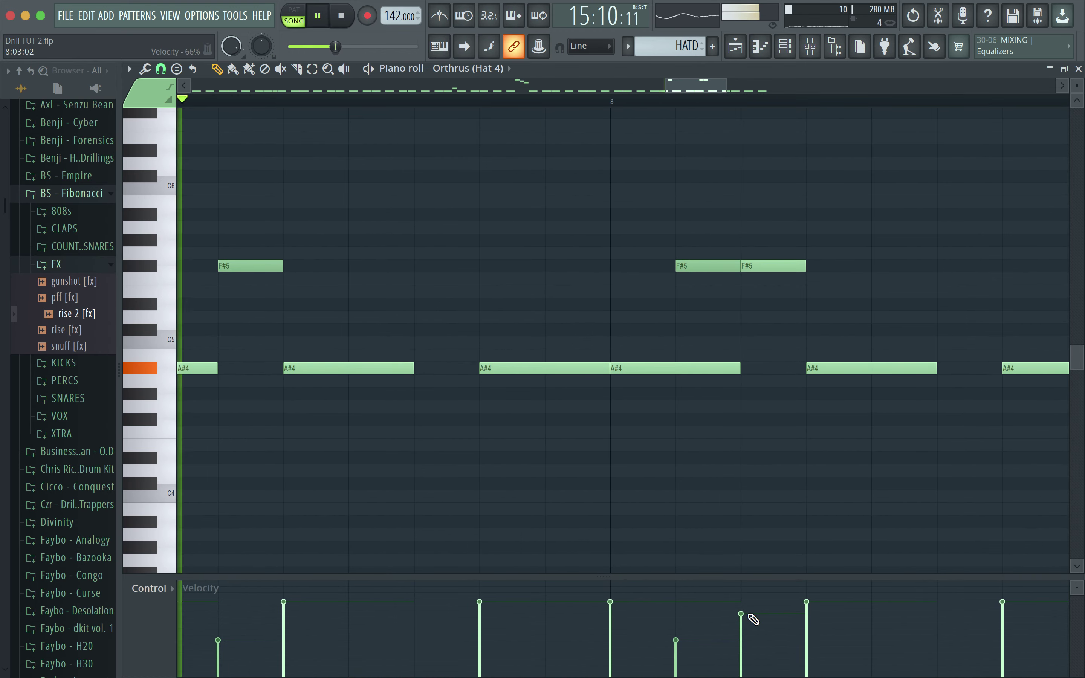
{"action": "left_click", "coordinate": [751, 621]}
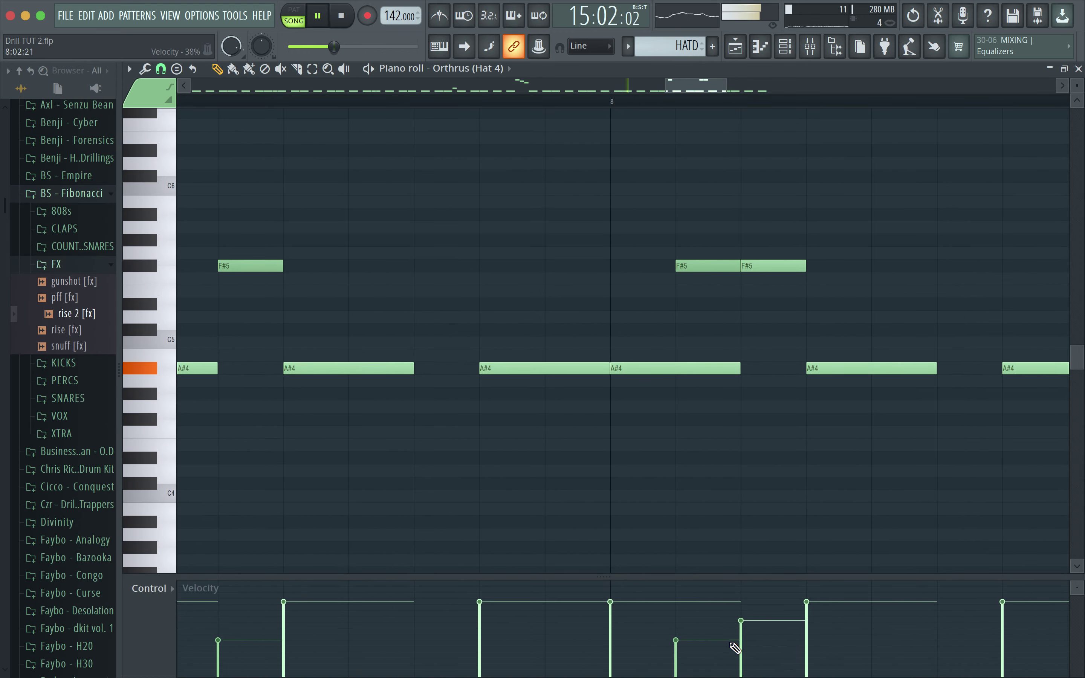
{"action": "left_click_drag", "start_coordinate": [684, 620], "coordinate": [757, 657]}
{"action": "key", "text": "space"}
{"action": "key", "text": "space"}
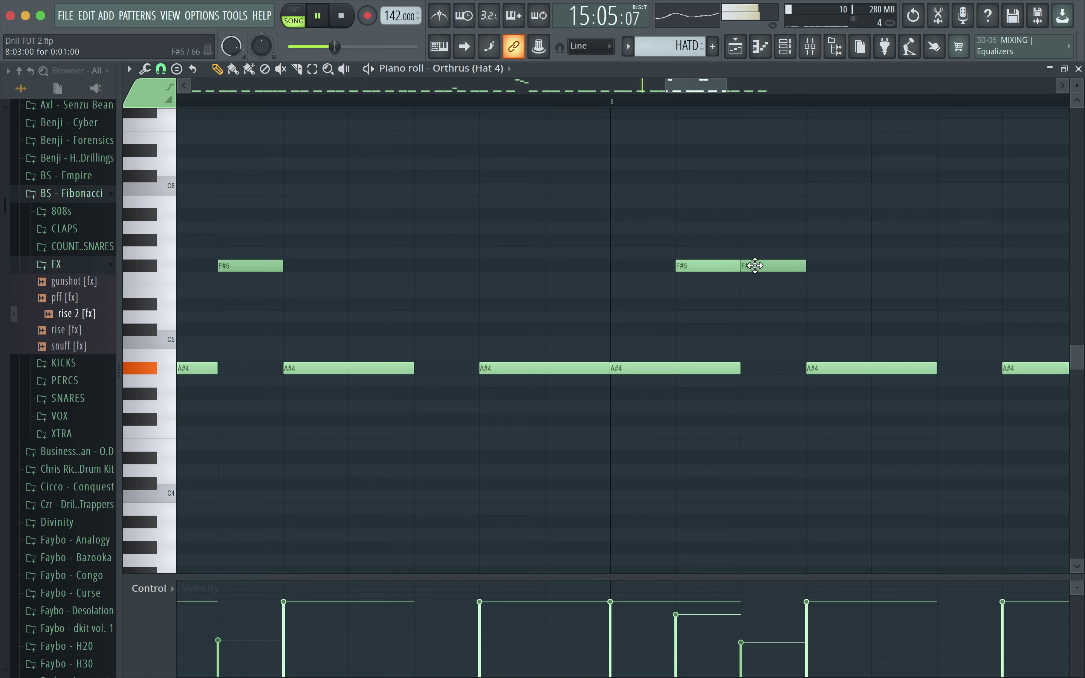
Step: Move the louder F#5 note in bar 8 to 8:03 and the softer one to 8:11
{"action": "left_click_drag", "start_coordinate": [755, 265], "coordinate": [789, 267]}
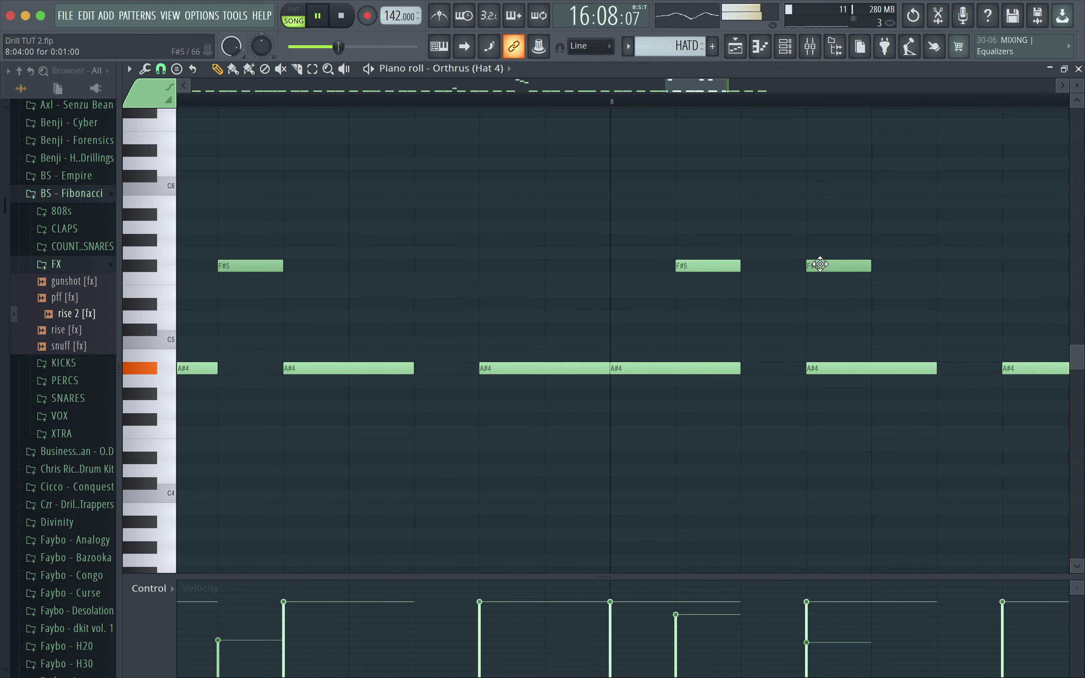
{"action": "key", "text": "ctrl+z"}
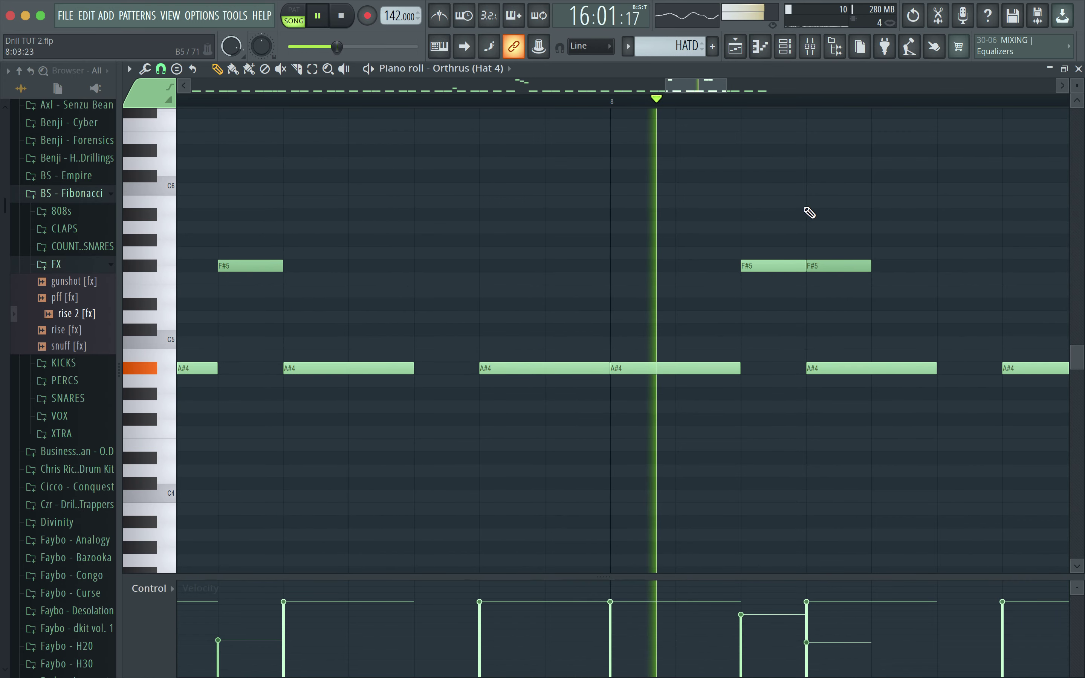
{"action": "key", "text": "space"}
{"action": "left_click_drag", "start_coordinate": [880, 265], "coordinate": [1010, 266]}
{"action": "key", "text": "space"}
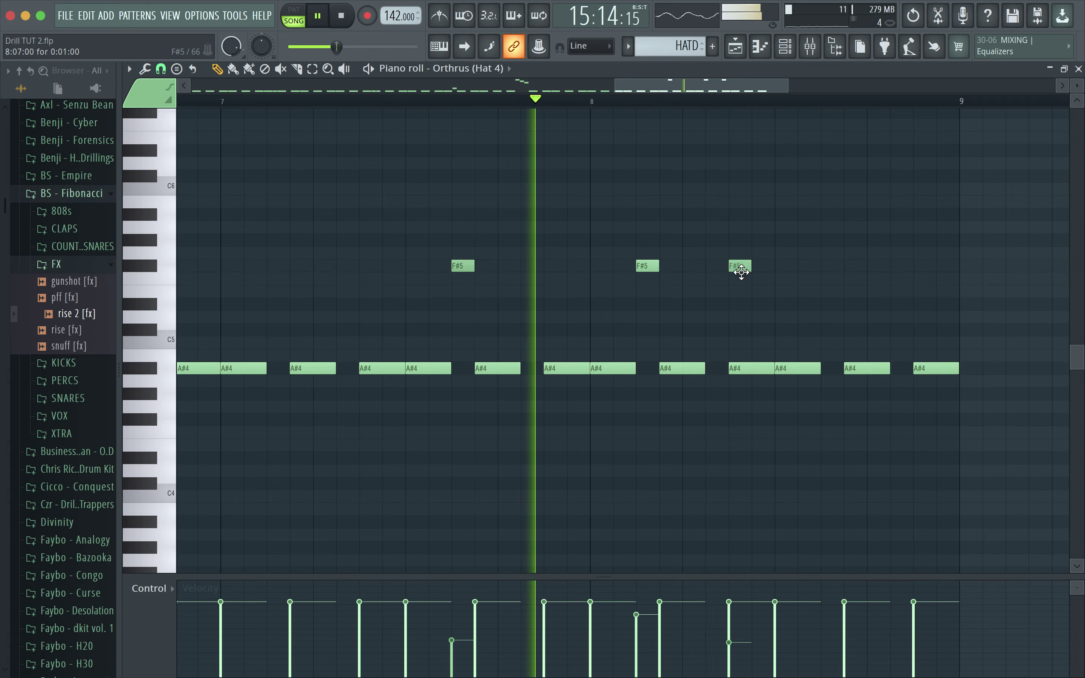
{"action": "left_click_drag", "start_coordinate": [808, 279], "coordinate": [835, 268]}
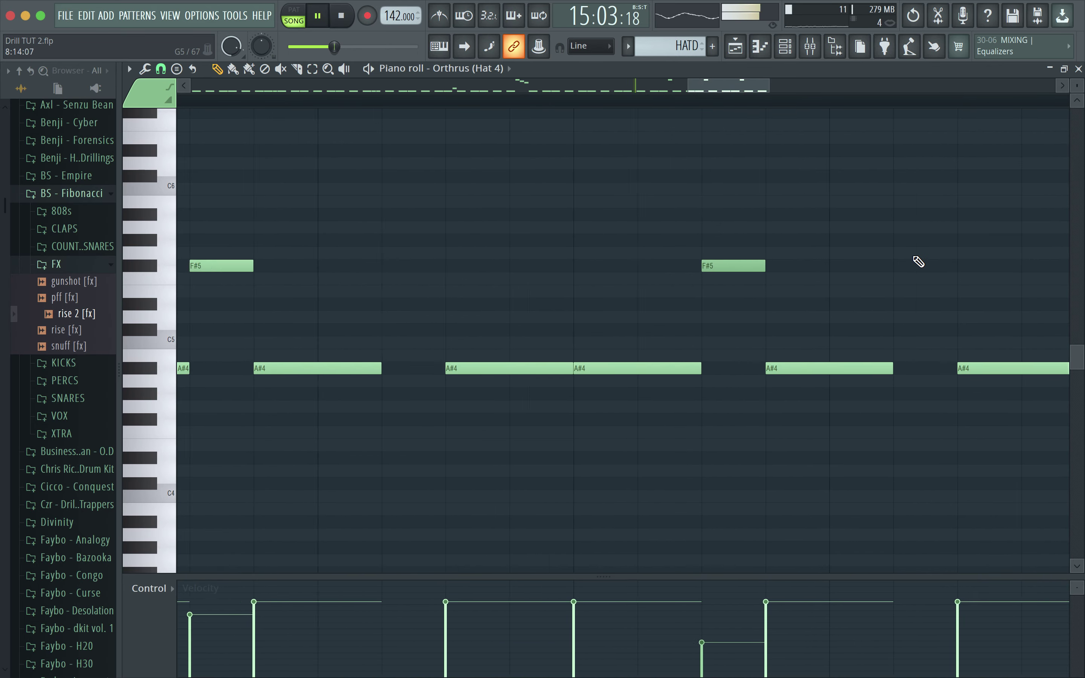
Step: Delete the A#4 hat note at 8:15 and add very short F#5 notes at 8:15:00, 8:15:12 and 8:16:00
{"action": "right_click", "coordinate": [920, 370]}
{"action": "scroll", "coordinate": [930, 300], "scroll_direction": "up", "scroll_amount": 6}
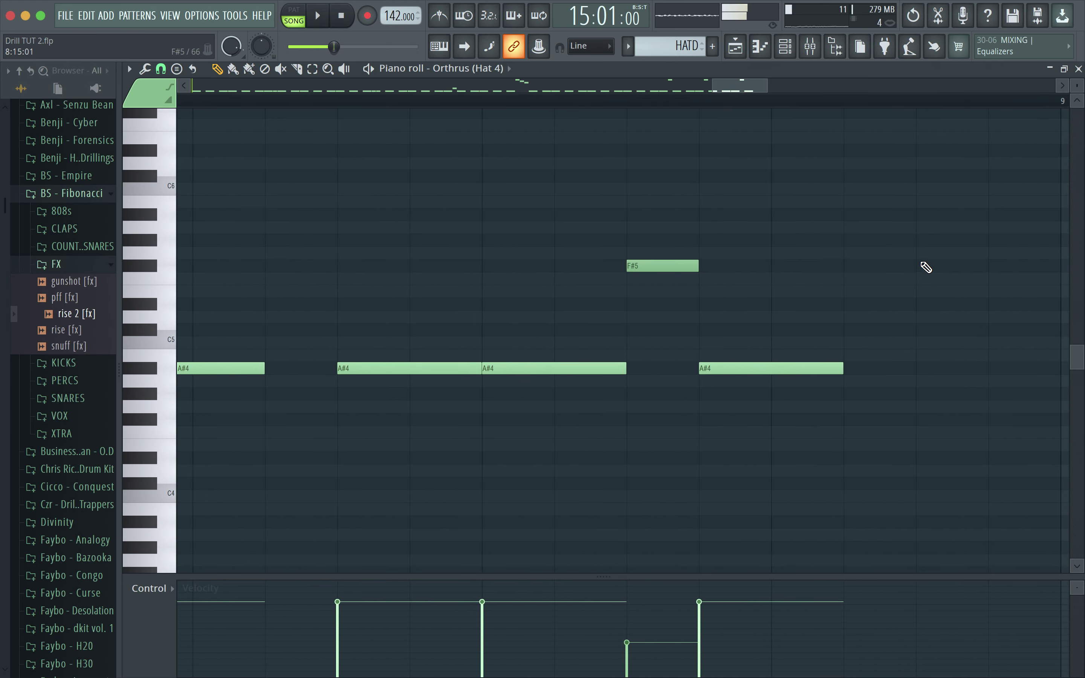
{"action": "left_click", "coordinate": [922, 267]}
{"action": "left_click_drag", "start_coordinate": [980, 265], "coordinate": [895, 288]}
{"action": "key", "text": "space"}
{"action": "left_click", "coordinate": [956, 266]}
{"action": "mouse_move", "coordinate": [956, 267]}
{"action": "left_mouse_down"}
{"action": "mouse_move", "coordinate": [985, 268]}
{"action": "mouse_move", "coordinate": [952, 273]}
{"action": "left_mouse_up"}
{"action": "left_click", "coordinate": [982, 266]}
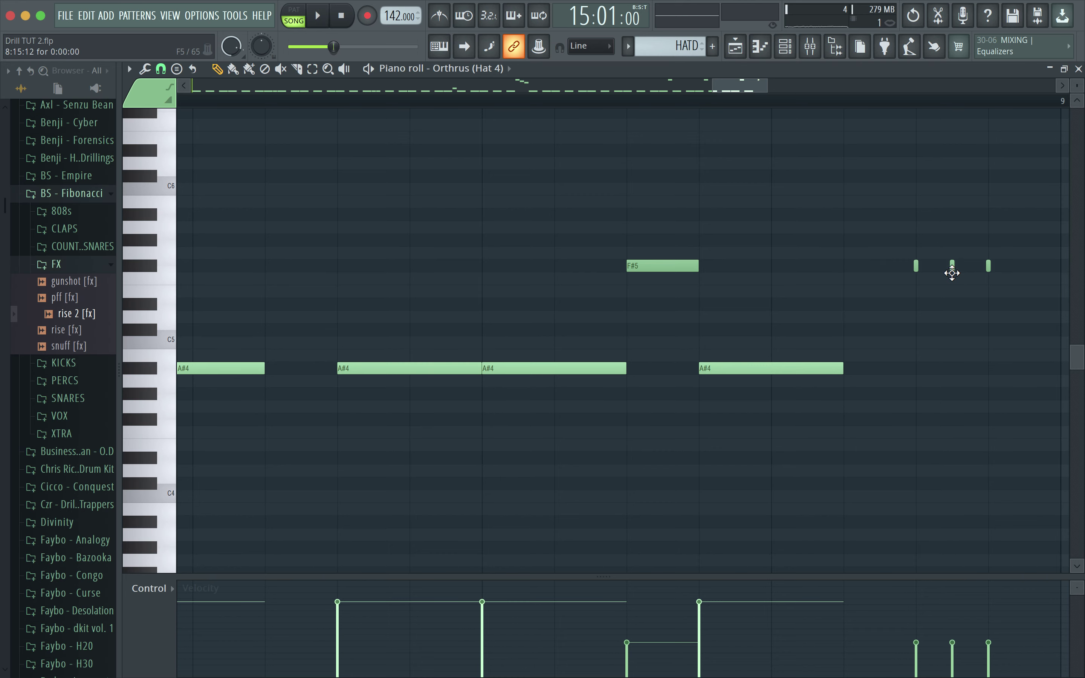
Step: Add a fourth very short F#5 note at 8:16:12 and play the roll back
{"action": "scroll", "coordinate": [969, 296], "scroll_direction": "down", "scroll_amount": 5}
{"action": "scroll", "coordinate": [971, 289], "scroll_direction": "up", "scroll_amount": 5}
{"action": "left_click", "coordinate": [981, 268]}
{"action": "left_click_drag", "start_coordinate": [980, 269], "coordinate": [984, 279]}
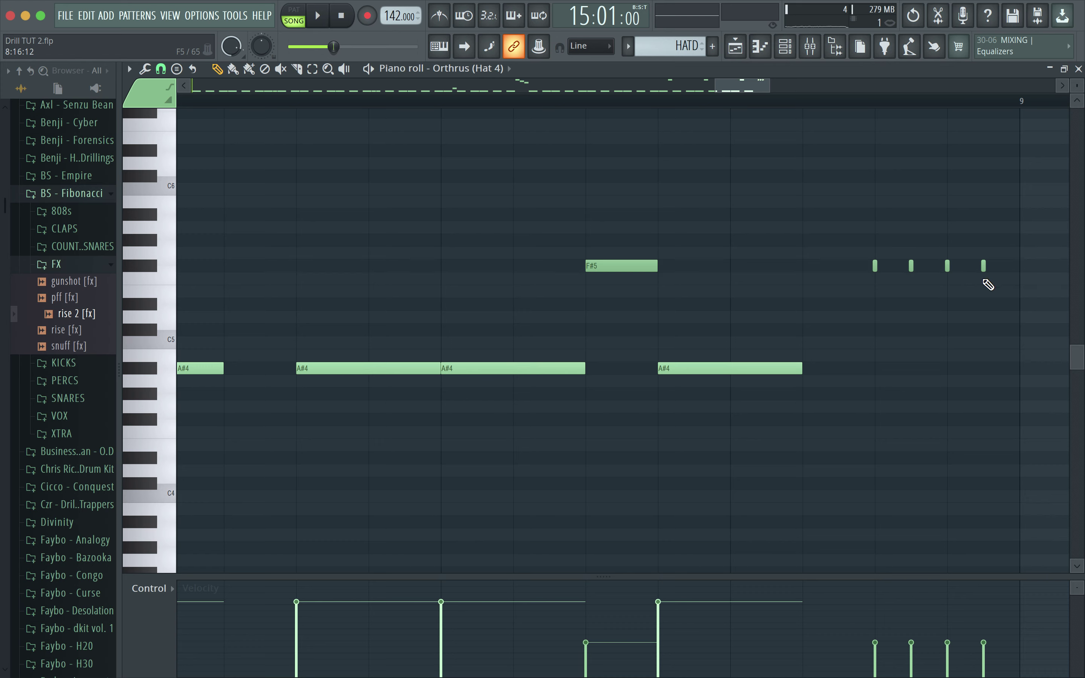
{"action": "key", "text": "space"}
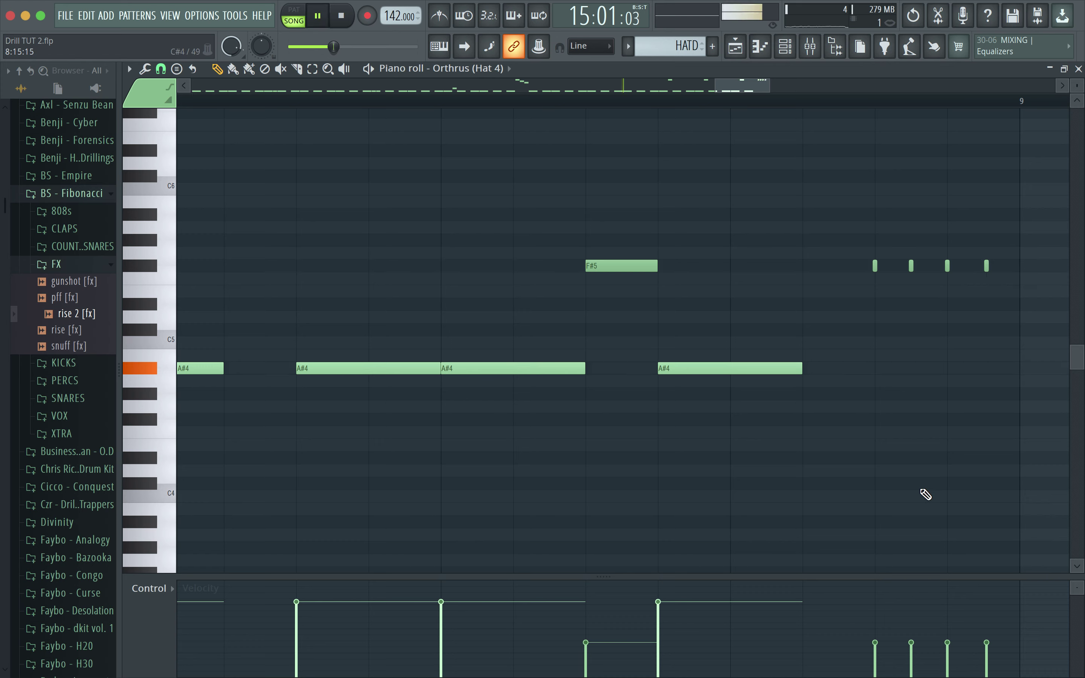
{"action": "left_click_drag", "start_coordinate": [985, 269], "coordinate": [984, 272]}
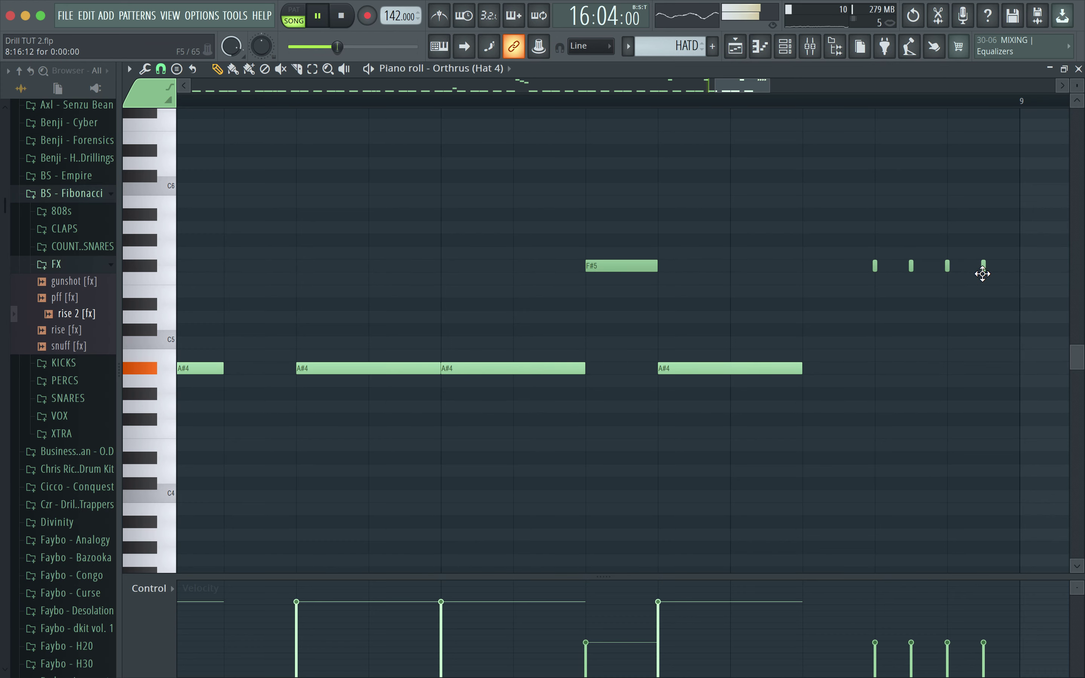
{"action": "key", "text": "space"}
Step: Try rising velocities across the four short F#5 notes at the end of bar 8
{"action": "left_click", "coordinate": [876, 615]}
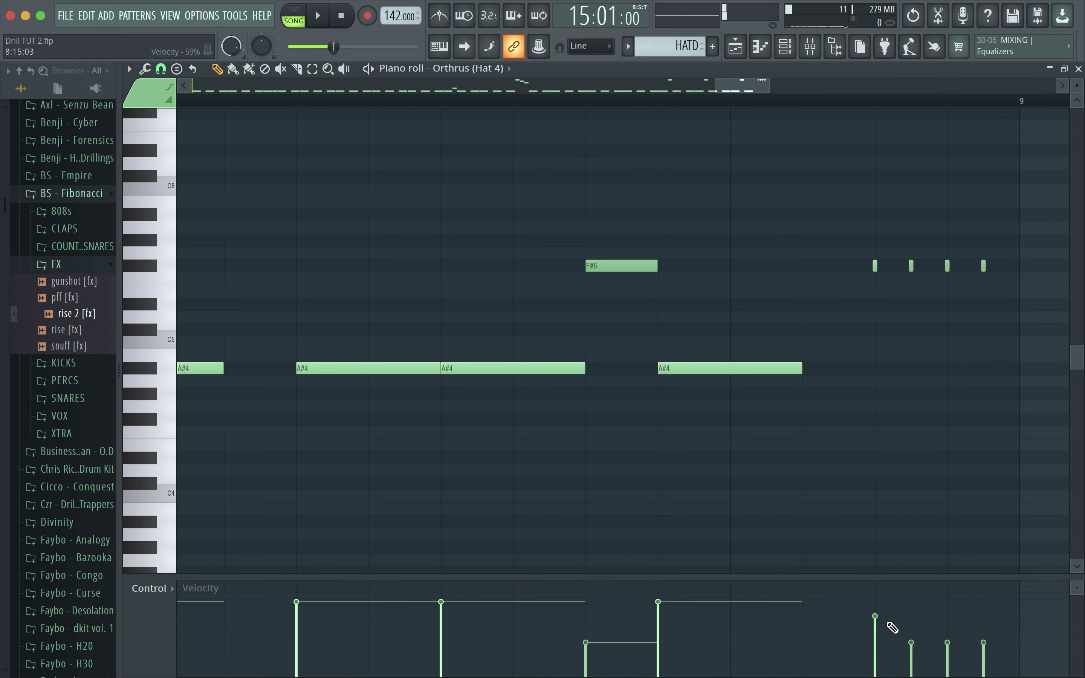
{"action": "left_click", "coordinate": [874, 657]}
{"action": "left_click", "coordinate": [912, 624]}
{"action": "left_click", "coordinate": [947, 608]}
{"action": "left_click", "coordinate": [983, 596]}
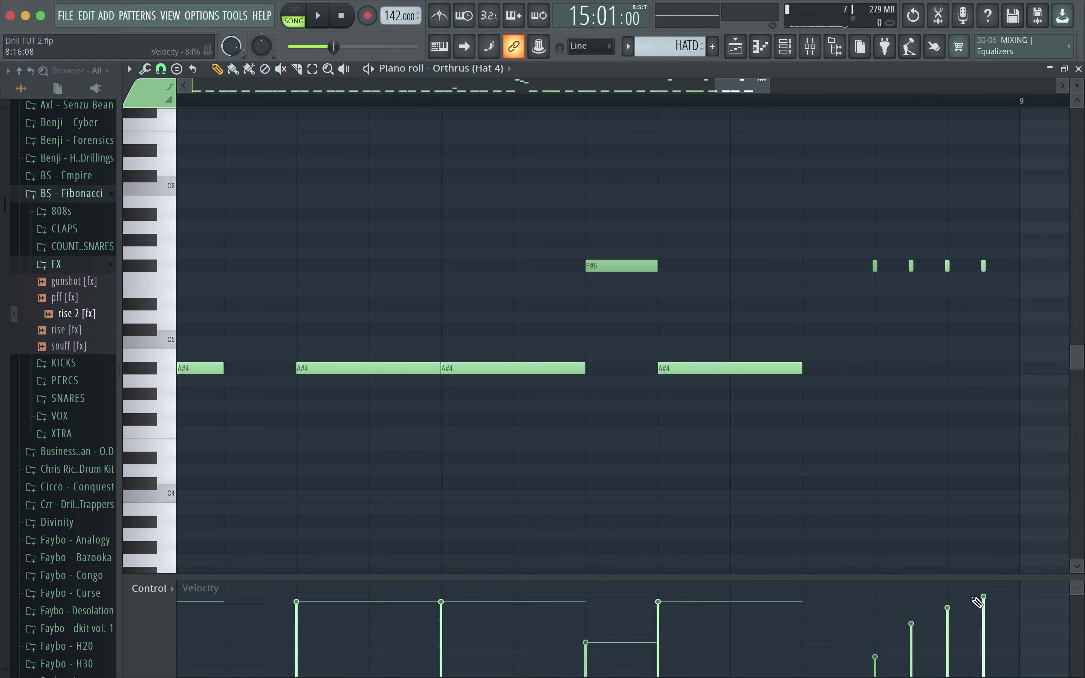
Step: Fill the bar 8 roll to seven evenly spaced short F#5 notes with steadily falling velocities, then return to the playlist
{"action": "key", "text": "space"}
{"action": "mouse_move", "coordinate": [910, 618]}
{"action": "left_mouse_down"}
{"action": "mouse_move", "coordinate": [951, 656]}
{"action": "mouse_move", "coordinate": [983, 667]}
{"action": "left_mouse_up"}
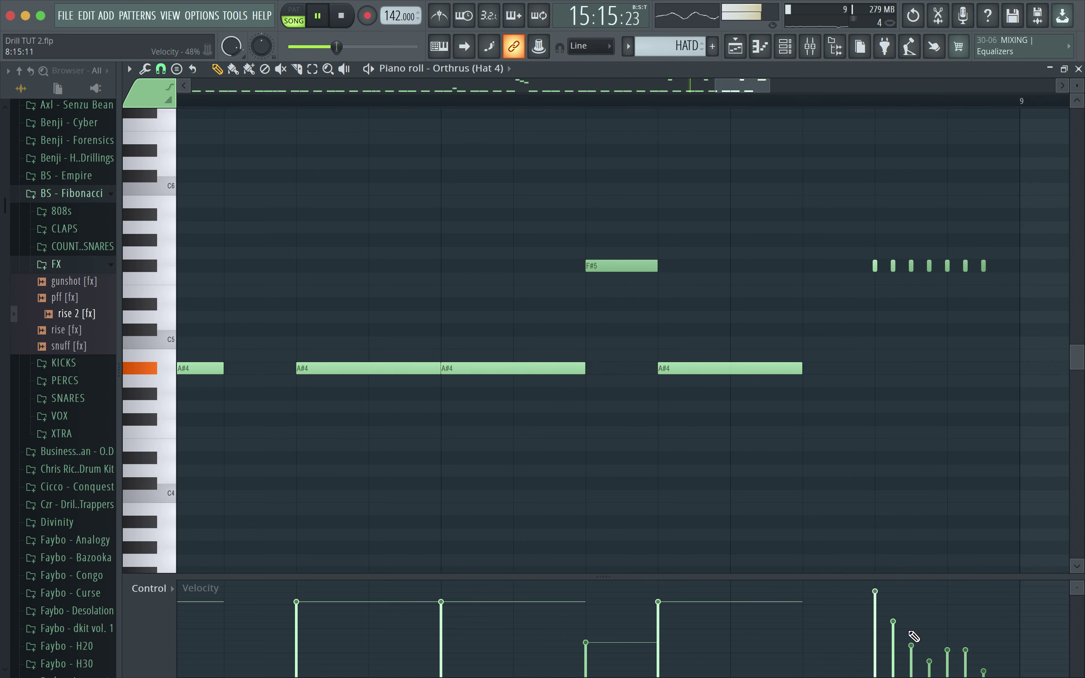
{"action": "left_click_drag", "start_coordinate": [900, 618], "coordinate": [953, 669]}
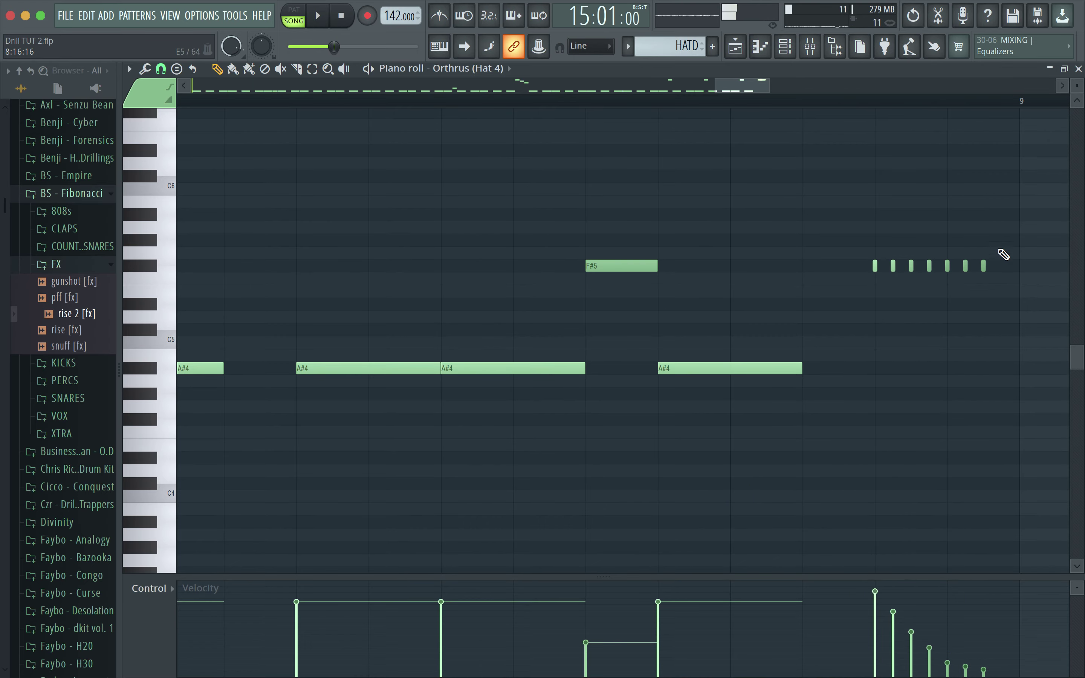
{"action": "left_click", "coordinate": [1078, 69]}
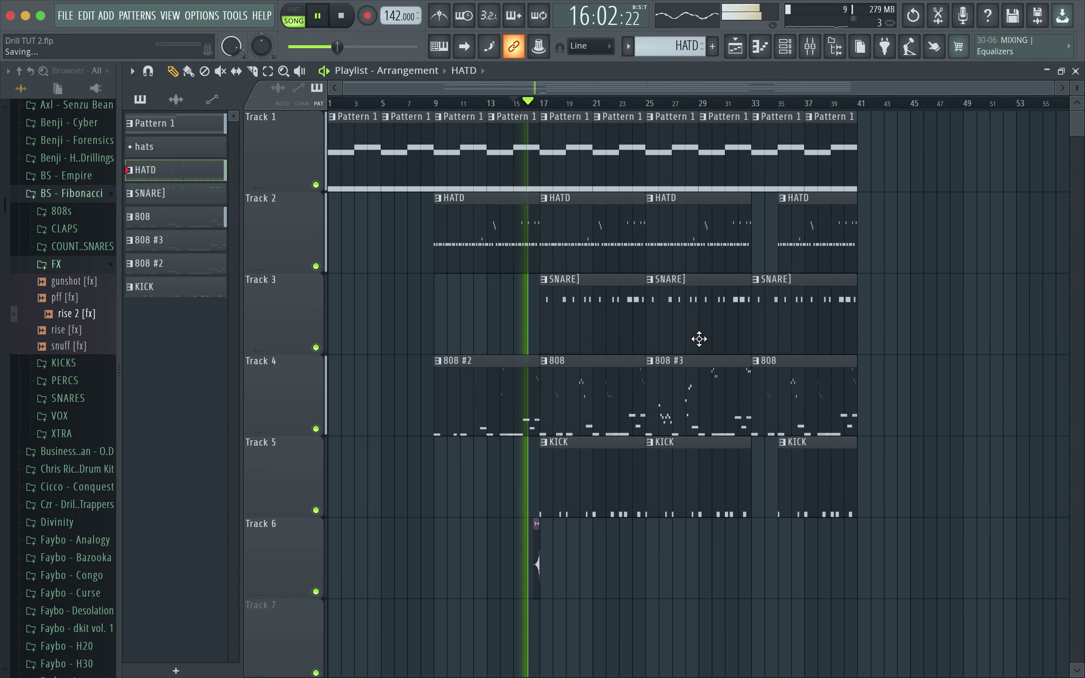
Step: Review the hat pattern across the arrangement and inspect the Orthrus (Hat 4) channel's sample settings
{"action": "scroll", "coordinate": [672, 393], "scroll_direction": "up", "scroll_amount": 2}
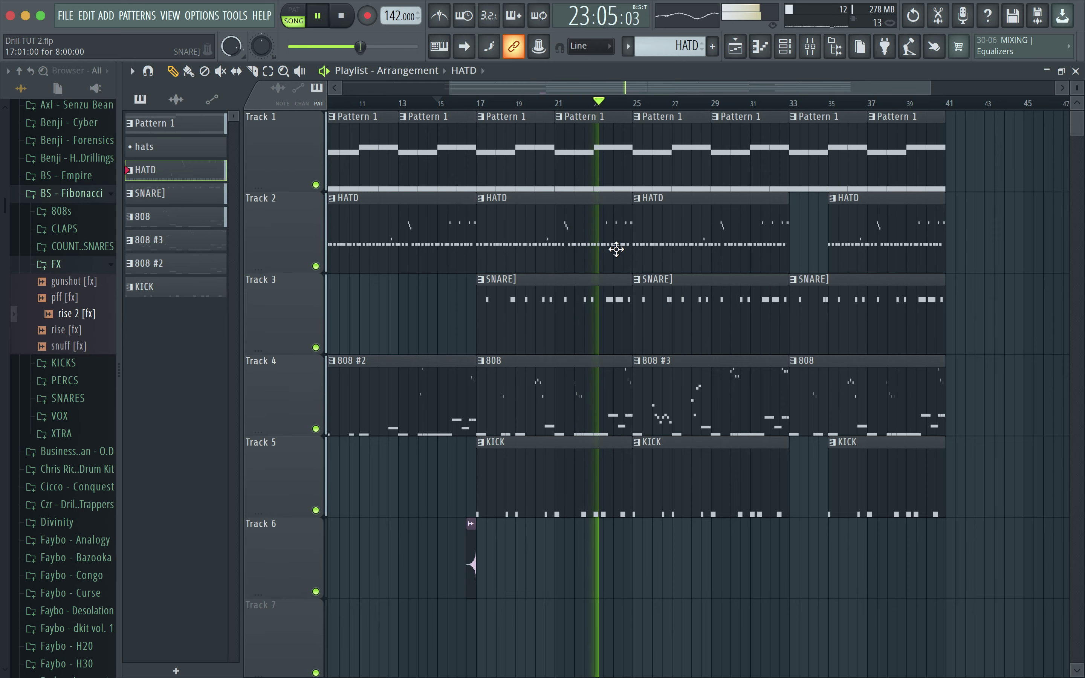
{"action": "key", "text": "F6"}
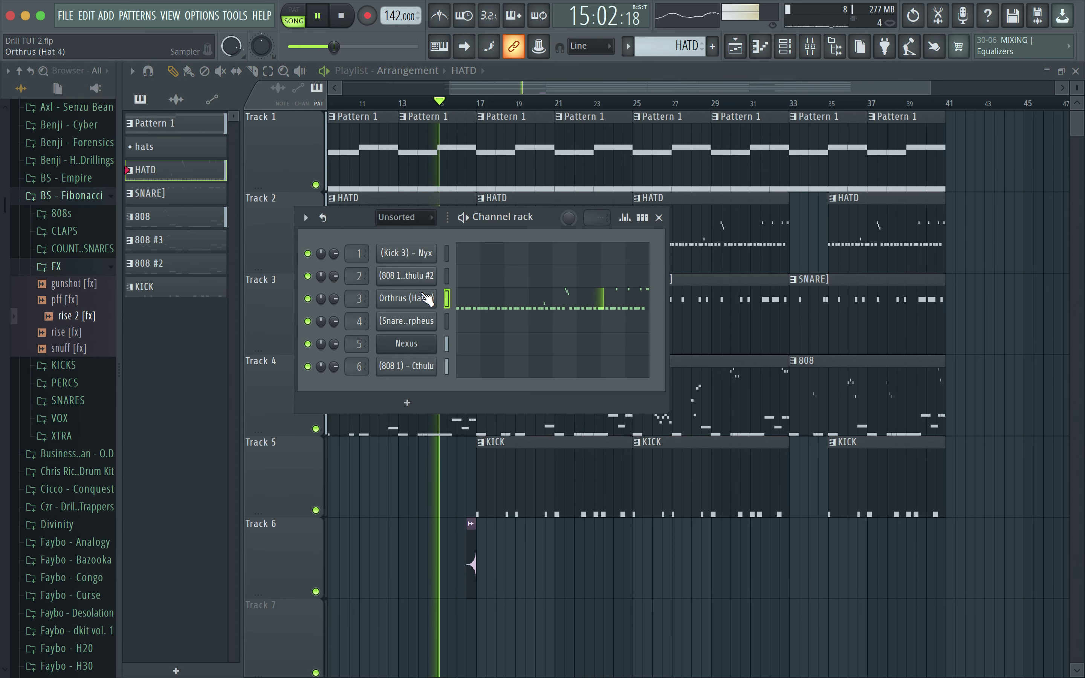
{"action": "left_click", "coordinate": [426, 298]}
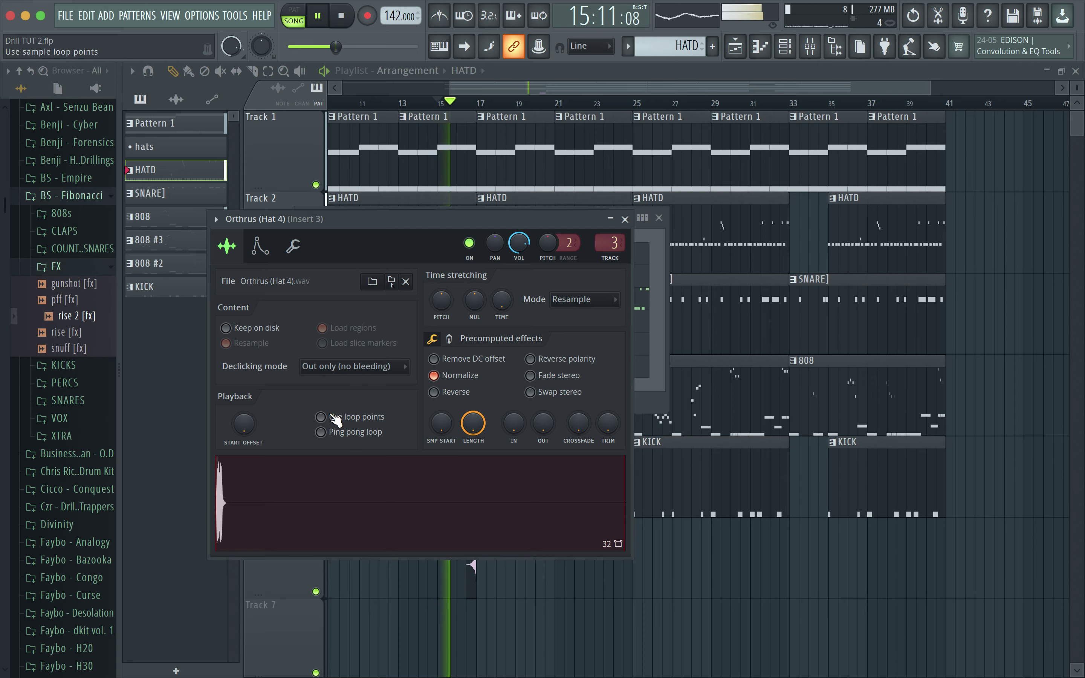
{"action": "left_click", "coordinate": [624, 219]}
{"action": "left_click", "coordinate": [658, 217]}
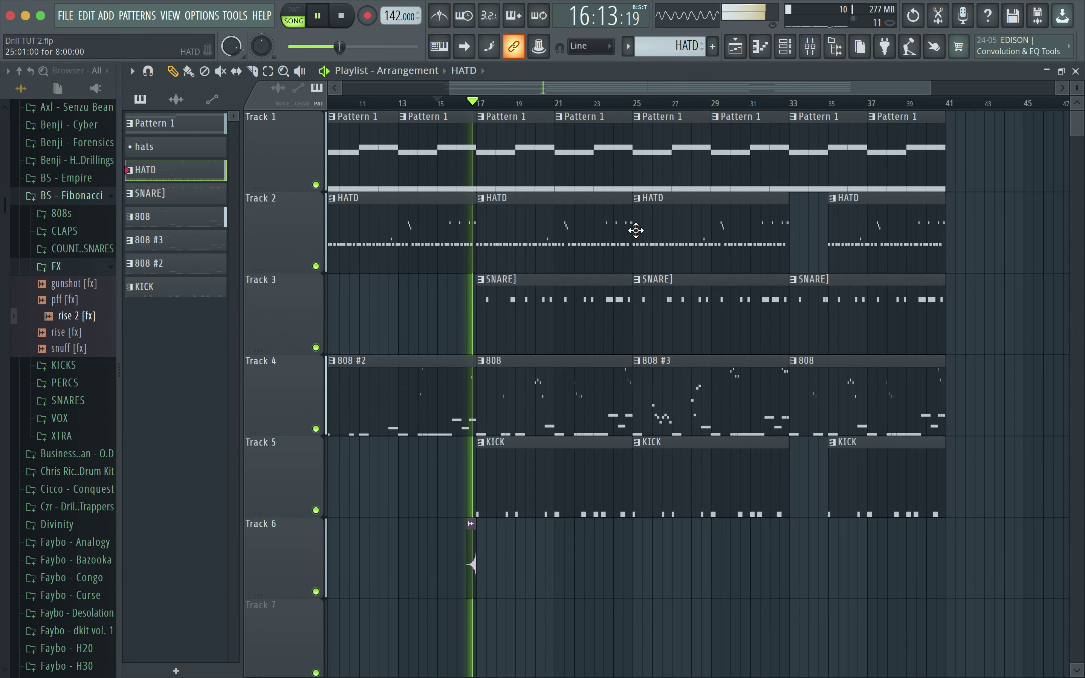
{"action": "scroll", "coordinate": [375, 332], "scroll_direction": "up", "scroll_amount": 3}
{"action": "scroll", "coordinate": [375, 332], "scroll_direction": "down", "scroll_amount": 3}
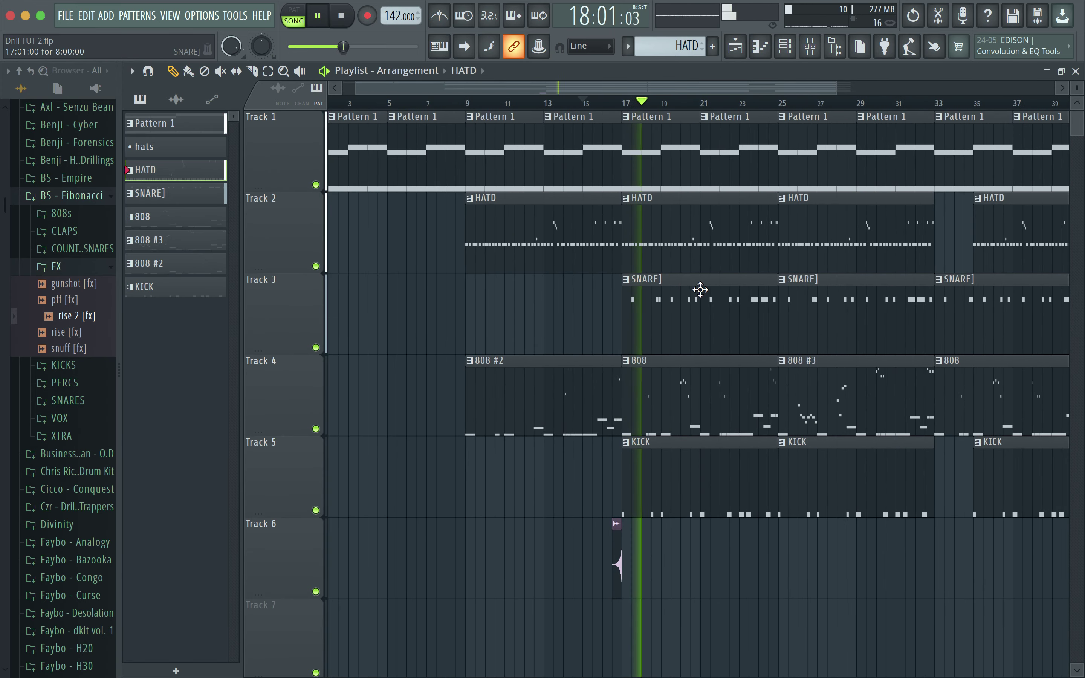
{"action": "scroll", "coordinate": [687, 362], "scroll_direction": "down", "scroll_amount": 2}
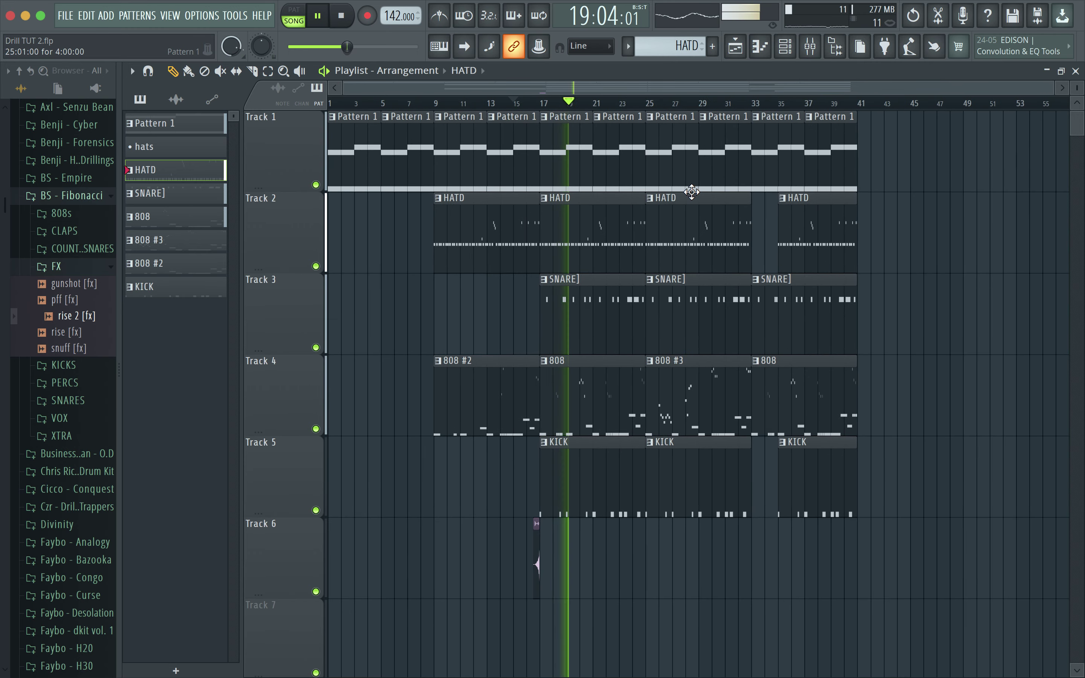
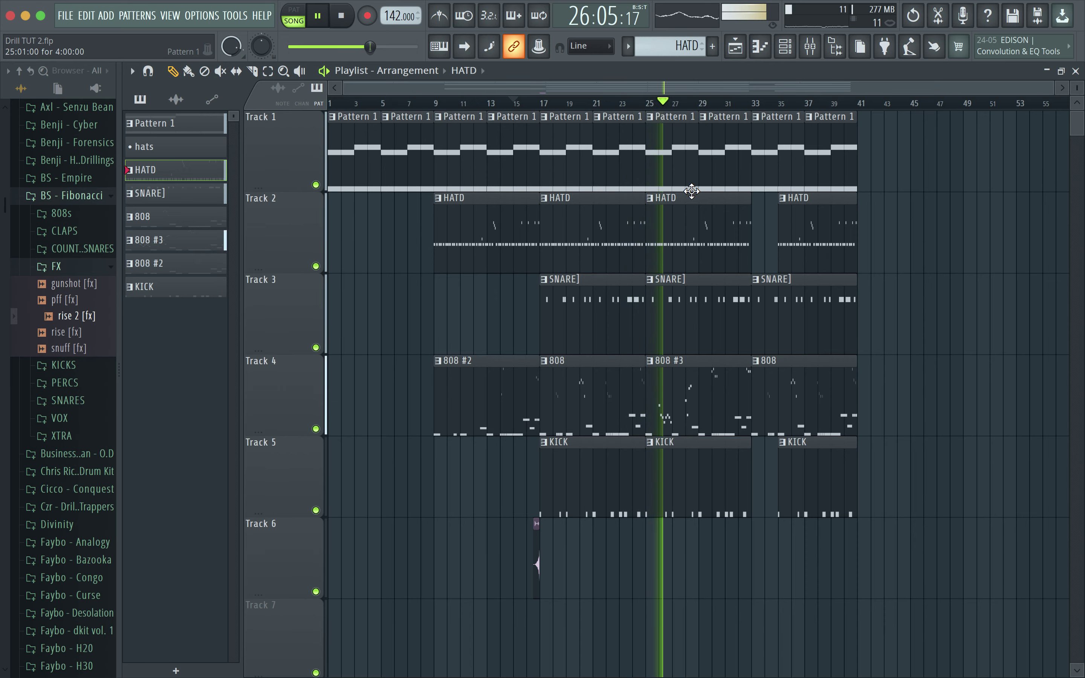
Step: Play the arrangement from late in bar 24 and again from bar 22 to examine the transition into bar 25
{"action": "scroll", "coordinate": [637, 180], "scroll_direction": "down", "scroll_amount": 5}
{"action": "left_click", "coordinate": [641, 97]}
{"action": "scroll", "coordinate": [617, 141], "scroll_direction": "up", "scroll_amount": 5}
{"action": "scroll", "coordinate": [618, 142], "scroll_direction": "down", "scroll_amount": 5}
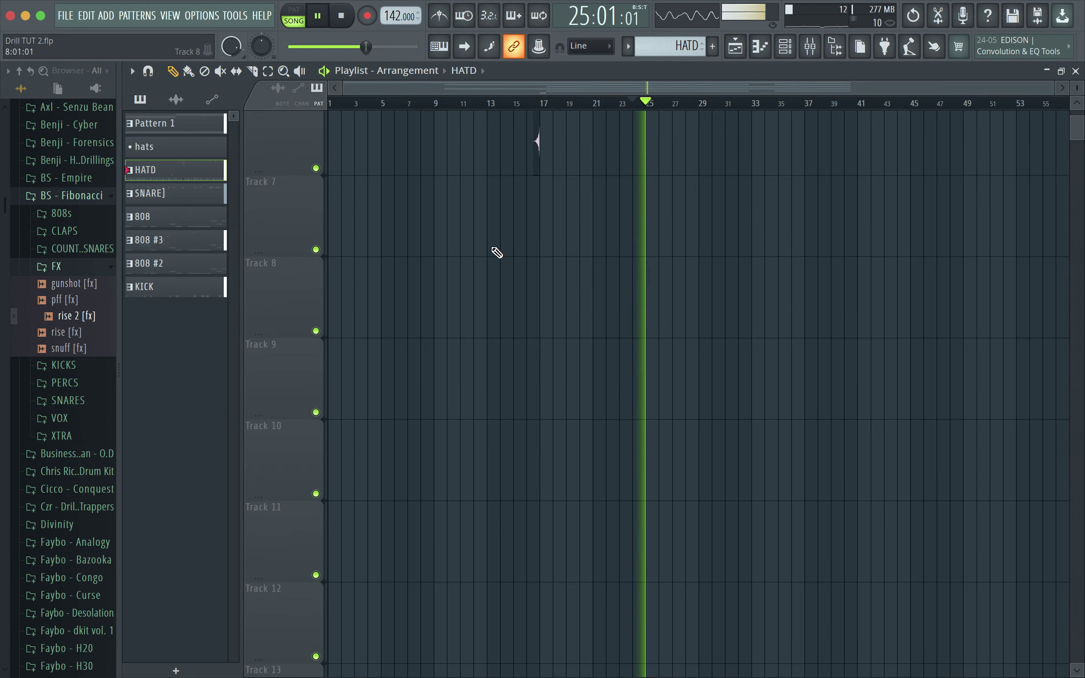
{"action": "scroll", "coordinate": [496, 252], "scroll_direction": "up", "scroll_amount": 5}
{"action": "left_click", "coordinate": [614, 102]}
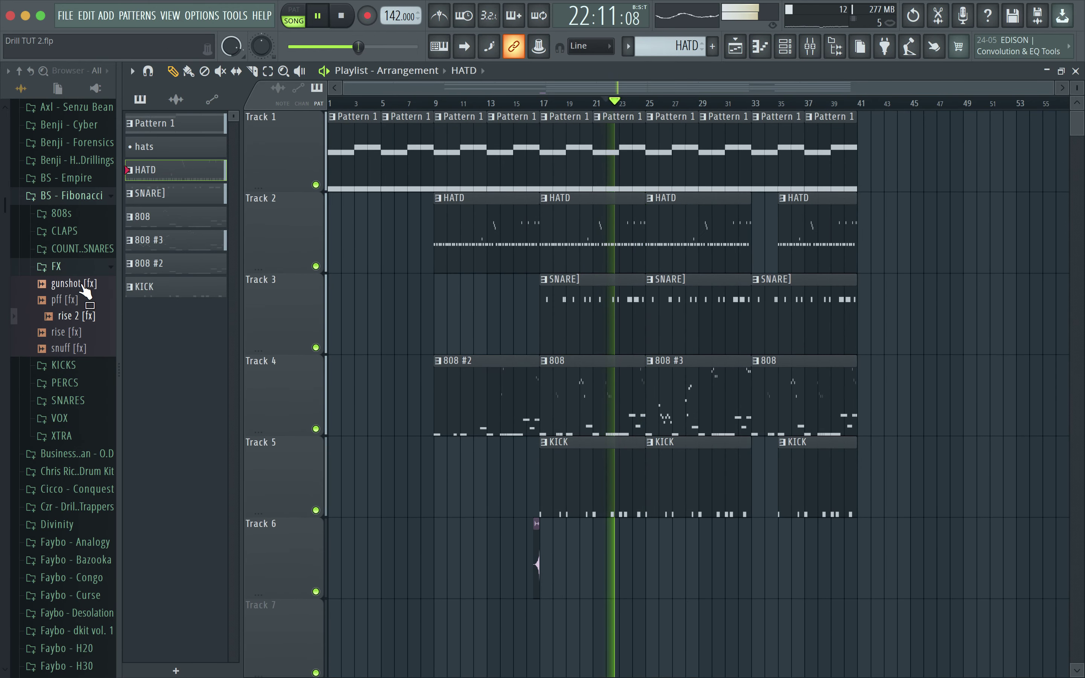
Step: Place the gunshot [fx] sample on Track 6 at 23:09, ahead of the bar 25 transition, and play it
{"action": "left_click_drag", "start_coordinate": [634, 591], "coordinate": [623, 560]}
{"action": "scroll", "coordinate": [610, 93], "scroll_direction": "up", "scroll_amount": 5}
{"action": "left_click", "coordinate": [467, 102]}
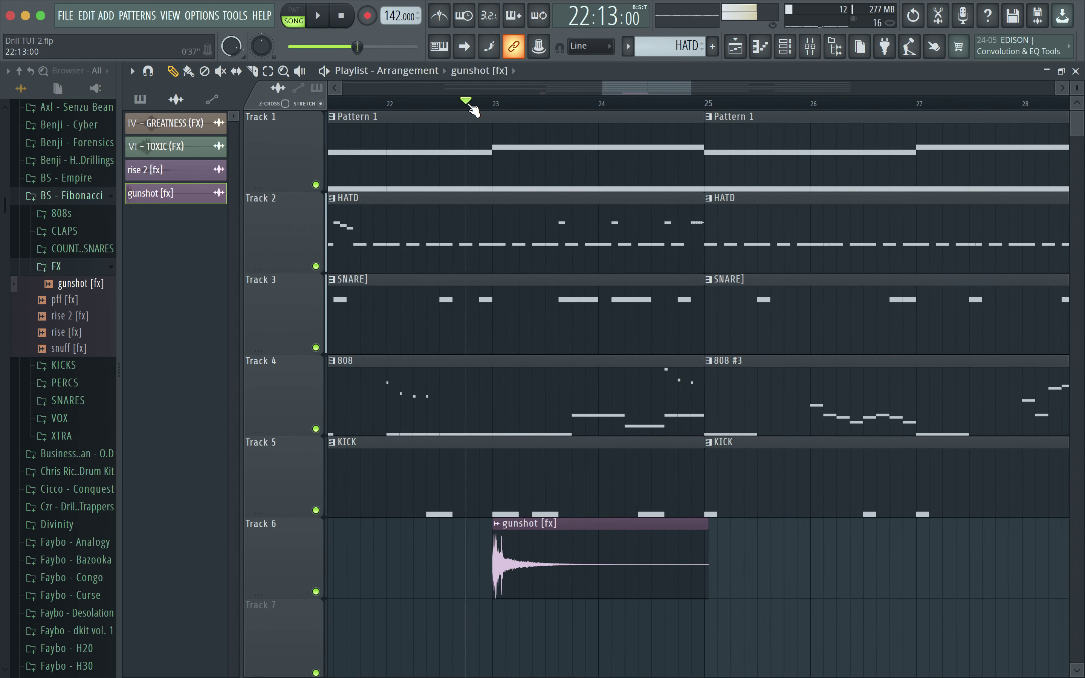
{"action": "left_click_drag", "start_coordinate": [551, 566], "coordinate": [608, 568]}
{"action": "key", "text": "space"}
{"action": "key", "text": "space"}
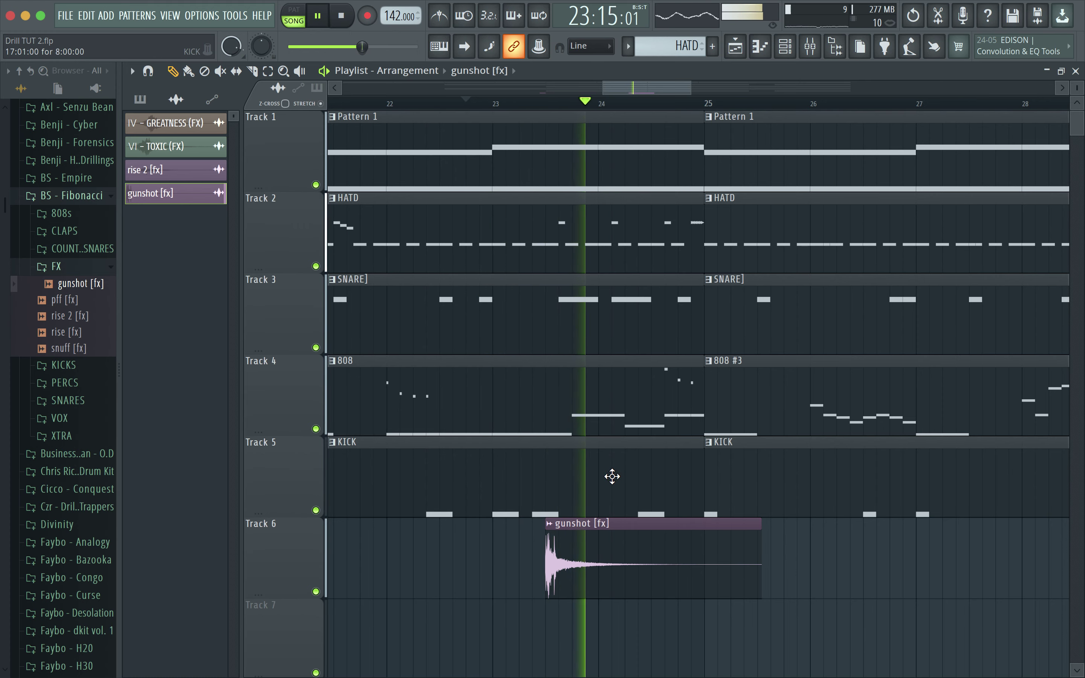
Step: Replay the transition into bar 25 and lower the gunshot [fx] channel's volume
{"action": "key", "text": "space"}
{"action": "key", "text": "space"}
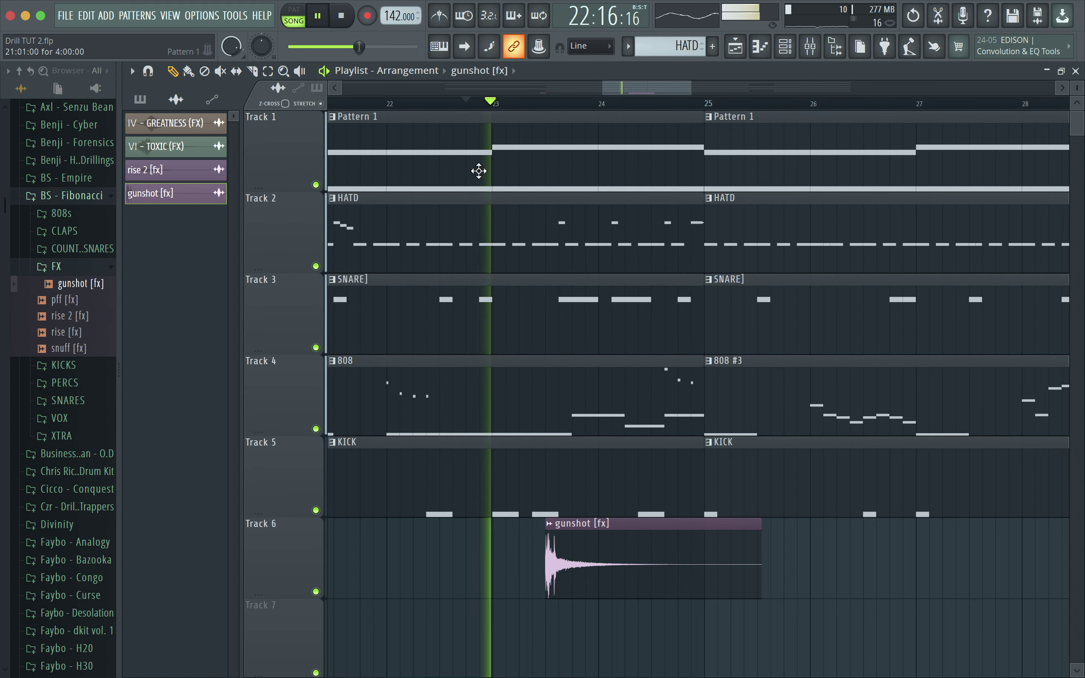
{"action": "key", "text": "space"}
{"action": "key", "text": "space"}
{"action": "left_click", "coordinate": [785, 47]}
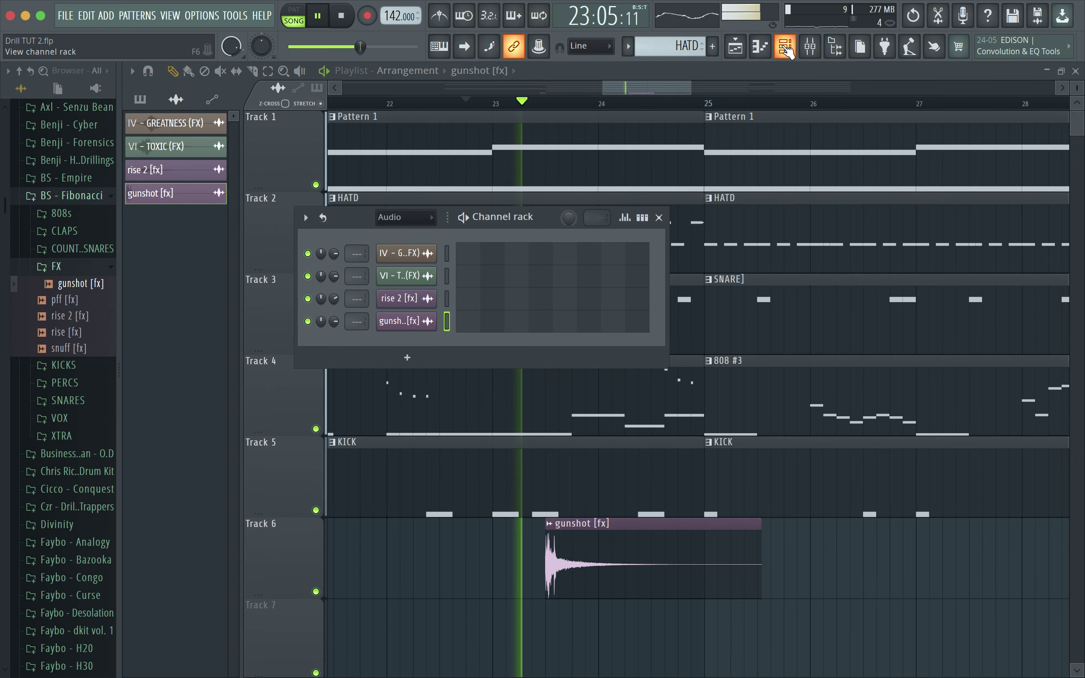
{"action": "left_click_drag", "start_coordinate": [333, 321], "coordinate": [333, 330]}
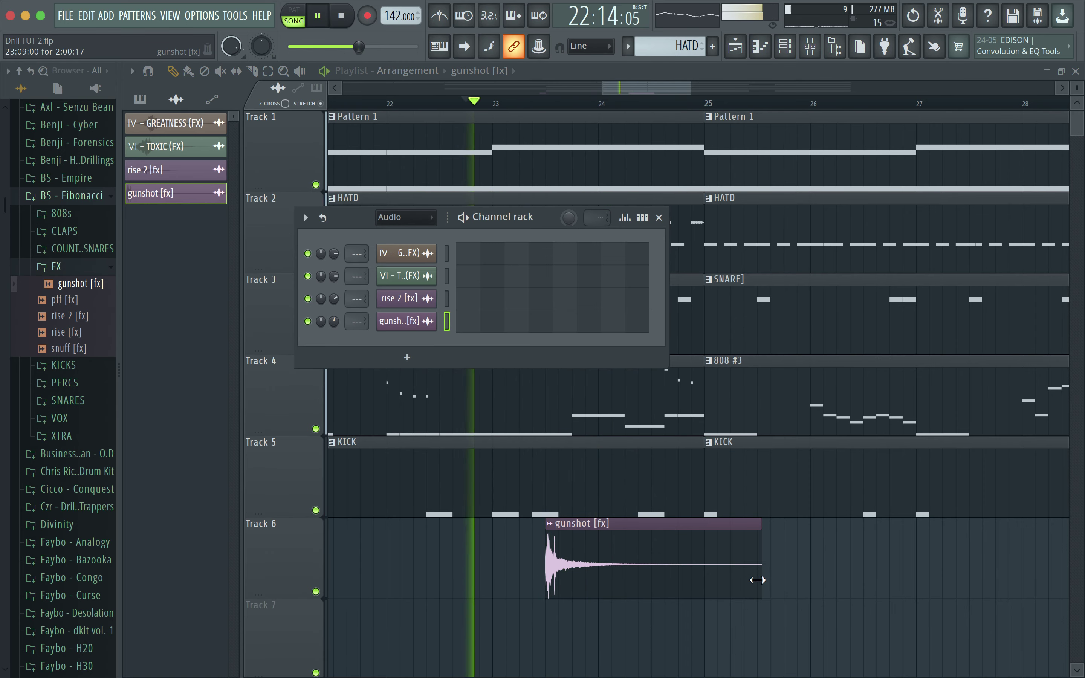
Step: Turn off audio stretching on resize and shorten the gunshot [fx] clip on Track 6 to one bar
{"action": "scroll", "coordinate": [759, 580], "scroll_direction": "up", "scroll_amount": 2}
{"action": "left_click_drag", "start_coordinate": [764, 582], "coordinate": [756, 587]}
{"action": "scroll", "coordinate": [762, 584], "scroll_direction": "up", "scroll_amount": 5}
{"action": "scroll", "coordinate": [762, 584], "scroll_direction": "up", "scroll_amount": 2}
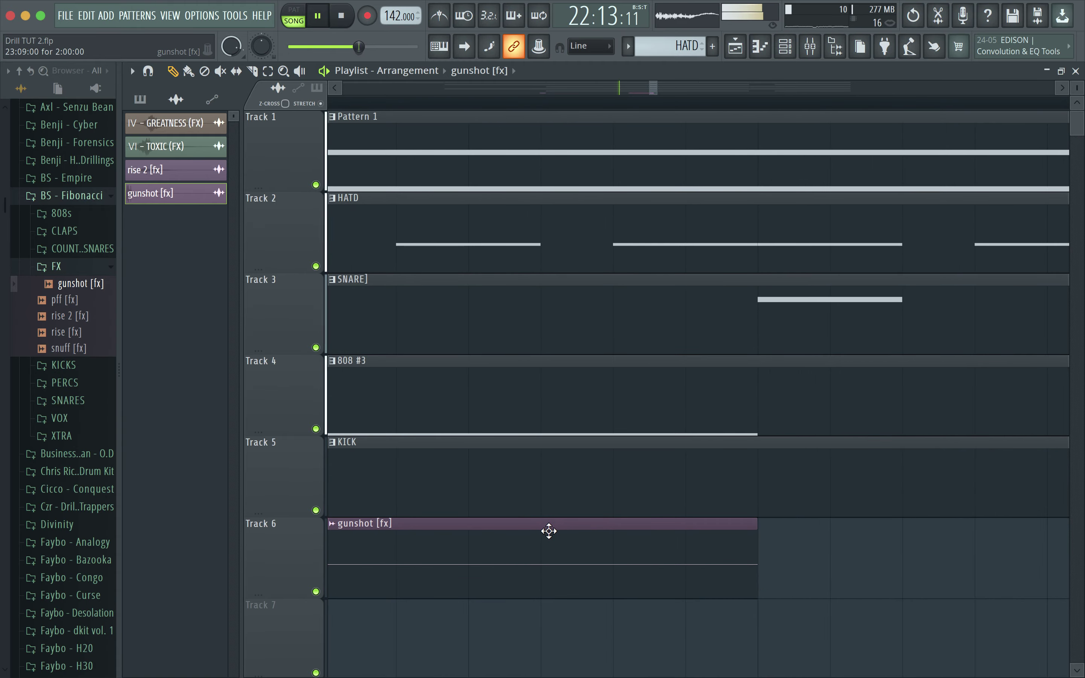
{"action": "scroll", "coordinate": [550, 534], "scroll_direction": "down", "scroll_amount": 6}
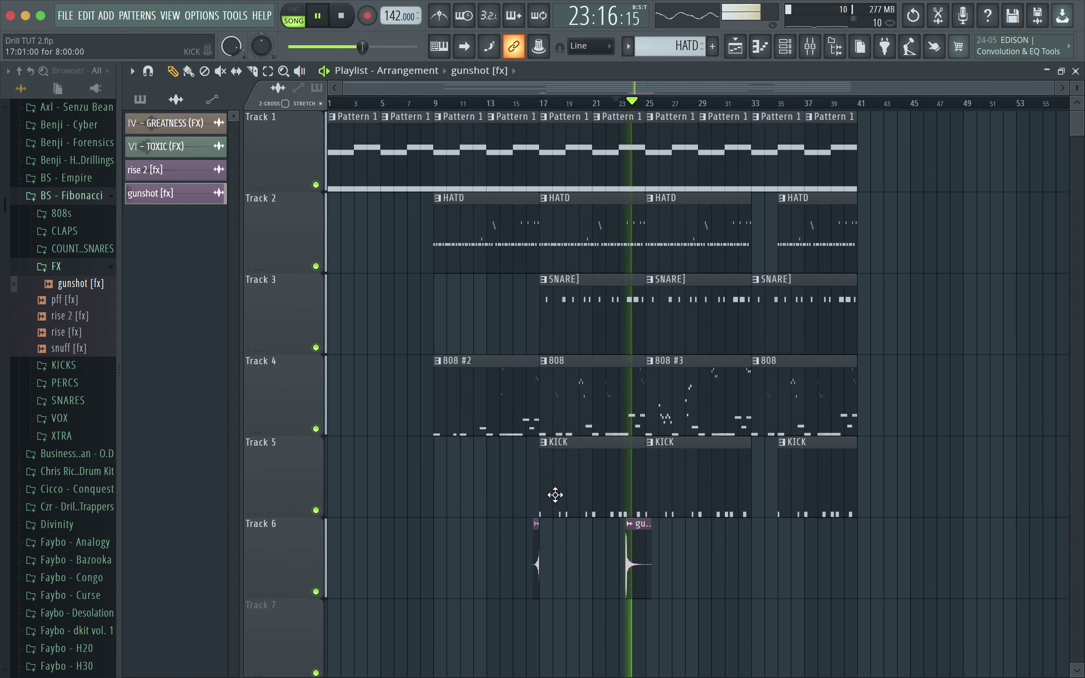
{"action": "scroll", "coordinate": [554, 492], "scroll_direction": "up", "scroll_amount": 4}
{"action": "scroll", "coordinate": [875, 576], "scroll_direction": "down", "scroll_amount": 3}
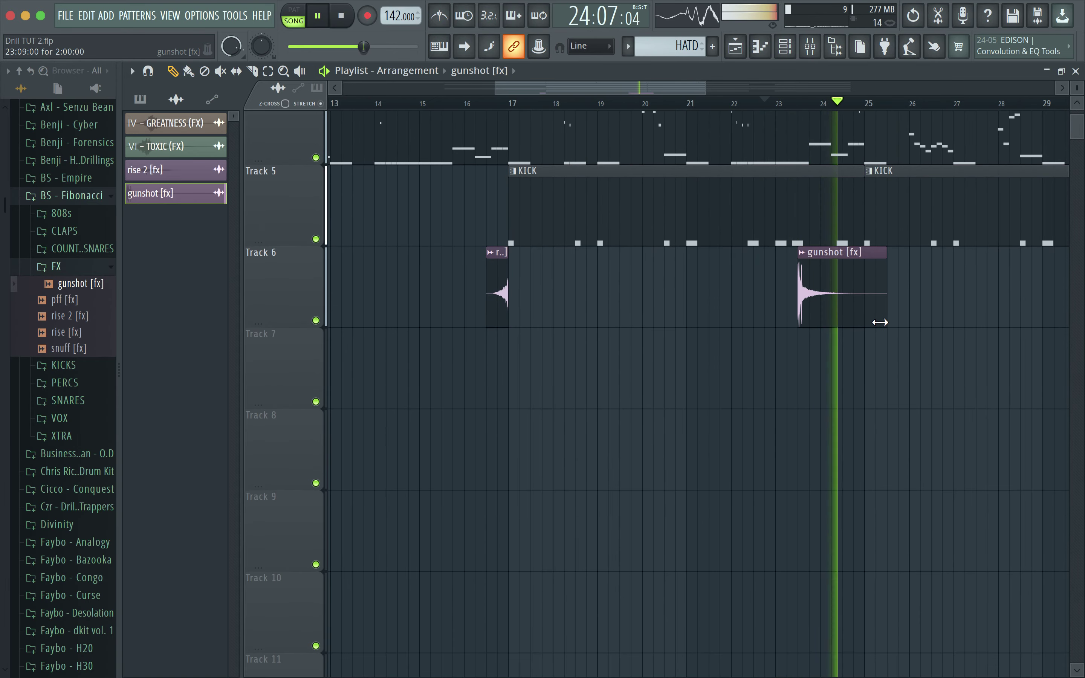
{"action": "scroll", "coordinate": [854, 355], "scroll_direction": "up", "scroll_amount": 2}
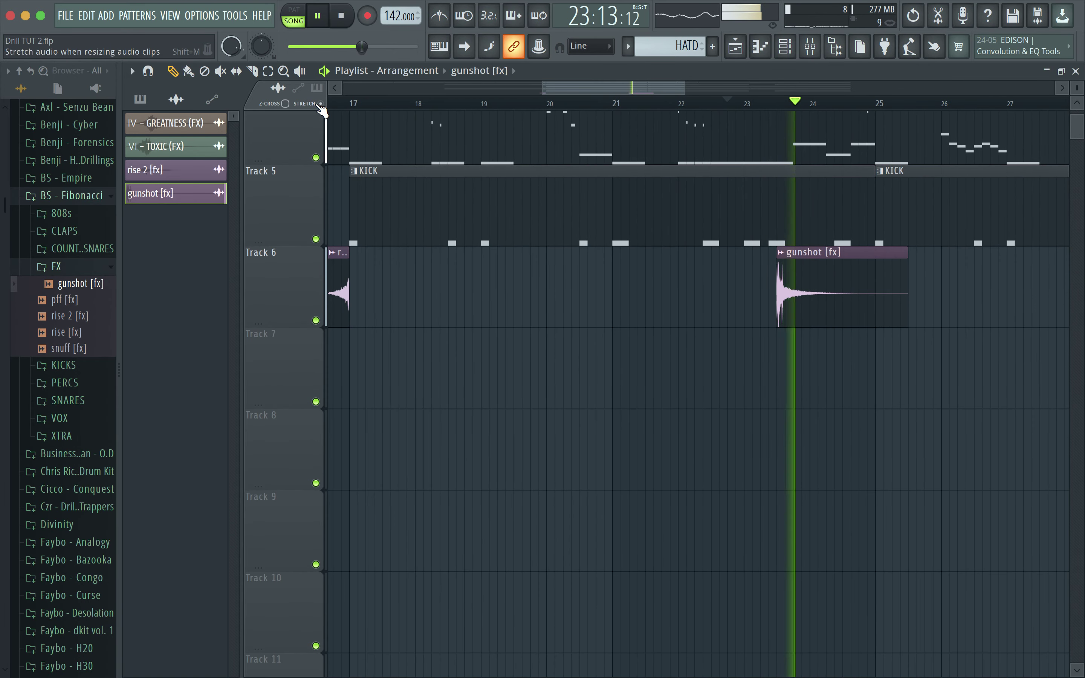
{"action": "left_click_drag", "start_coordinate": [903, 314], "coordinate": [840, 322]}
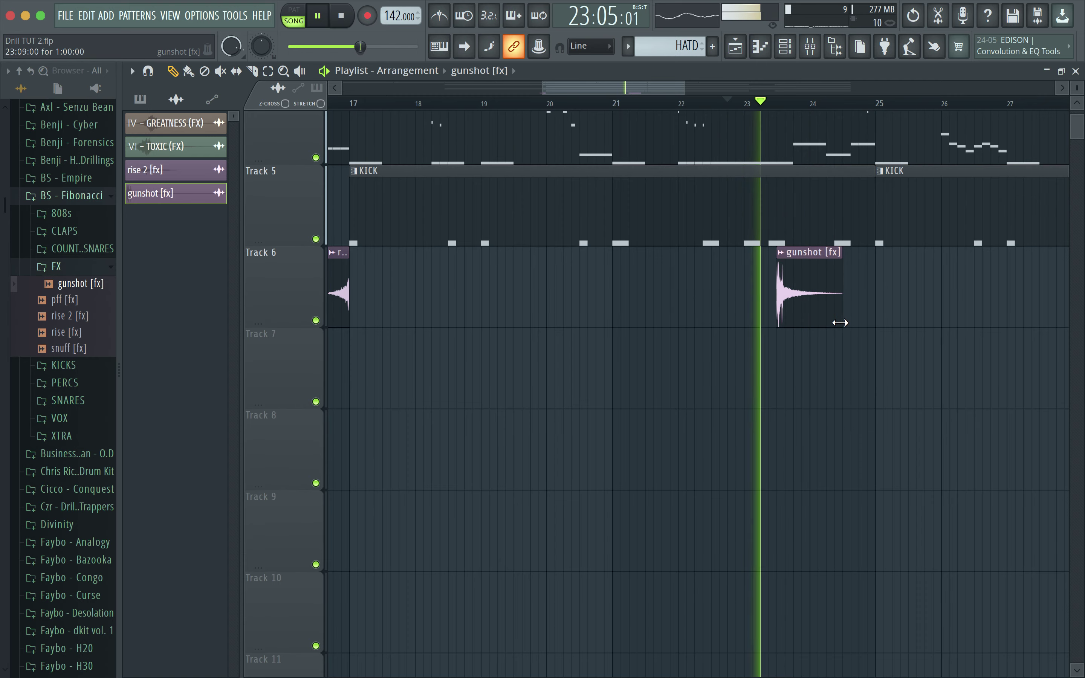
Step: Try a second gunshot [fx] clip on Track 6 at 24:05, 24:06 and 24:09, then delete it
{"action": "left_click", "coordinate": [846, 303]}
{"action": "left_click_drag", "start_coordinate": [858, 308], "coordinate": [846, 310]}
{"action": "key", "text": "space"}
{"action": "key", "text": "space"}
{"action": "scroll", "coordinate": [860, 303], "scroll_direction": "up", "scroll_amount": 5}
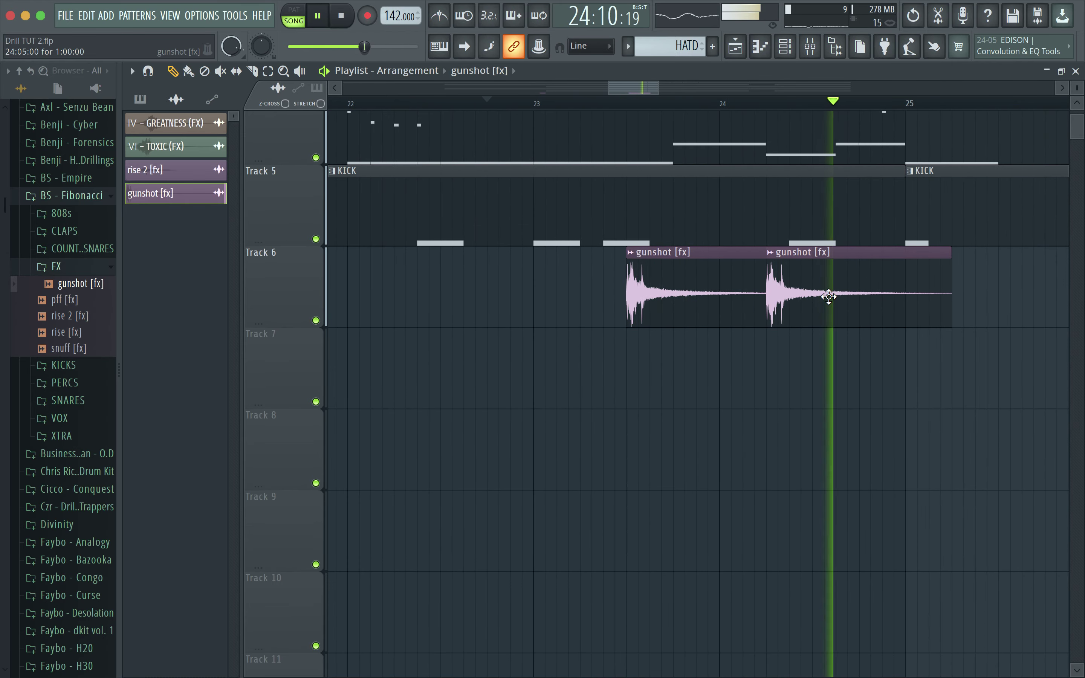
{"action": "key", "text": "space"}
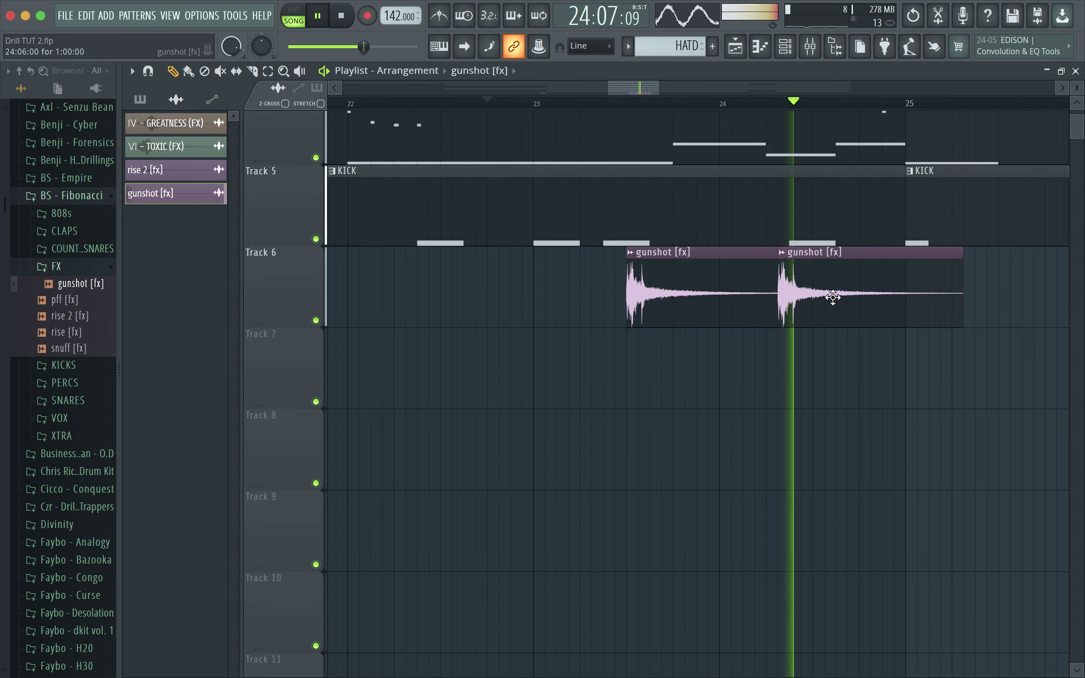
{"action": "left_click_drag", "start_coordinate": [835, 298], "coordinate": [859, 308]}
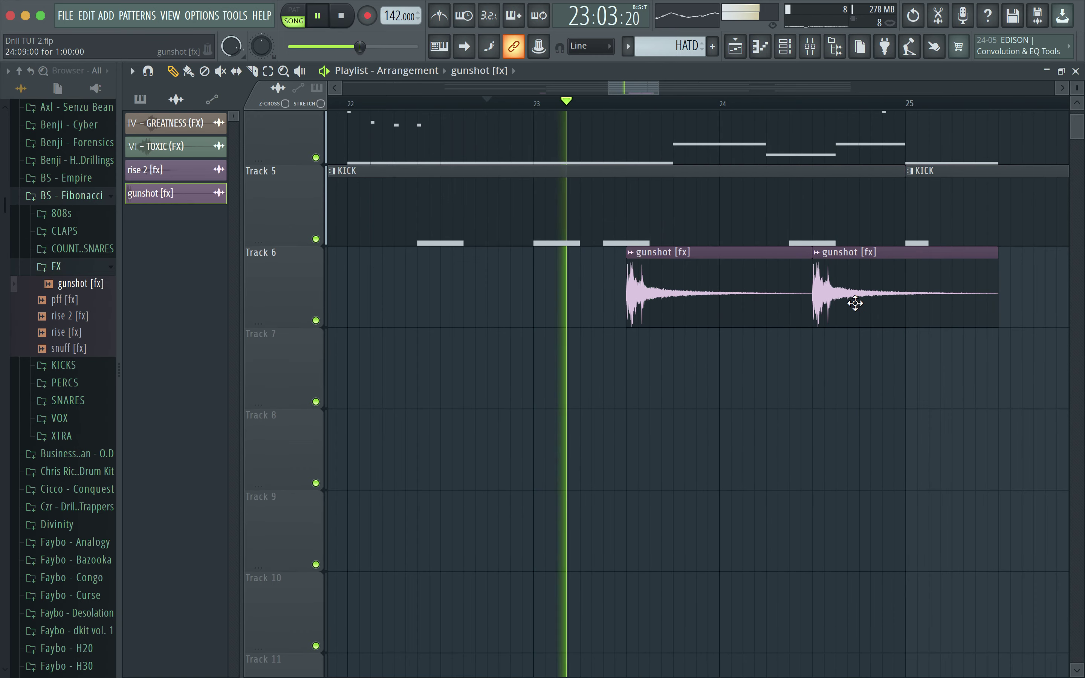
{"action": "scroll", "coordinate": [854, 303], "scroll_direction": "up", "scroll_amount": 3}
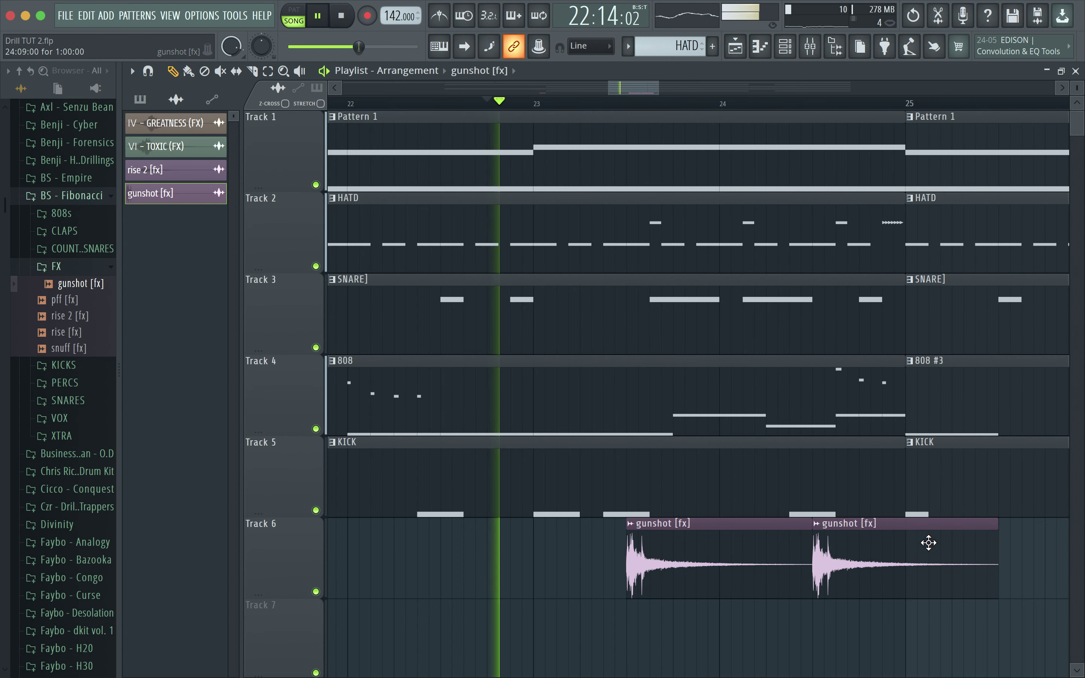
{"action": "right_click", "coordinate": [915, 589]}
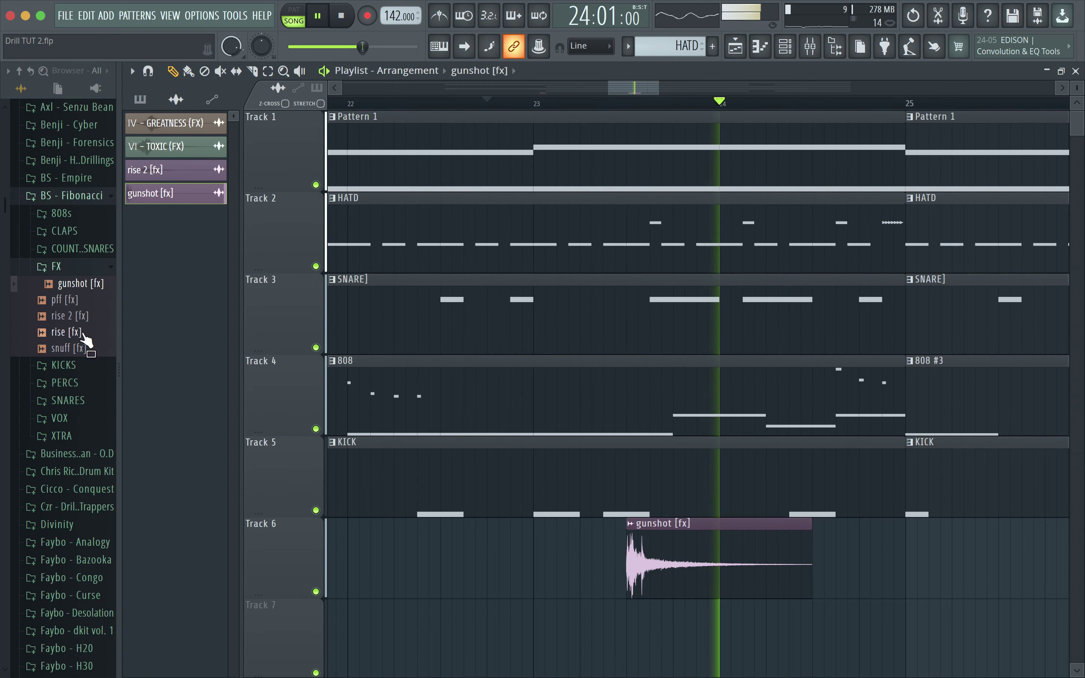
Step: Audition the snuff [fx] sample, then place pff [fx] on Track 6 at 24:05 and play the transition
{"action": "key", "text": "space"}
{"action": "left_click", "coordinate": [85, 349]}
{"action": "key", "text": "space"}
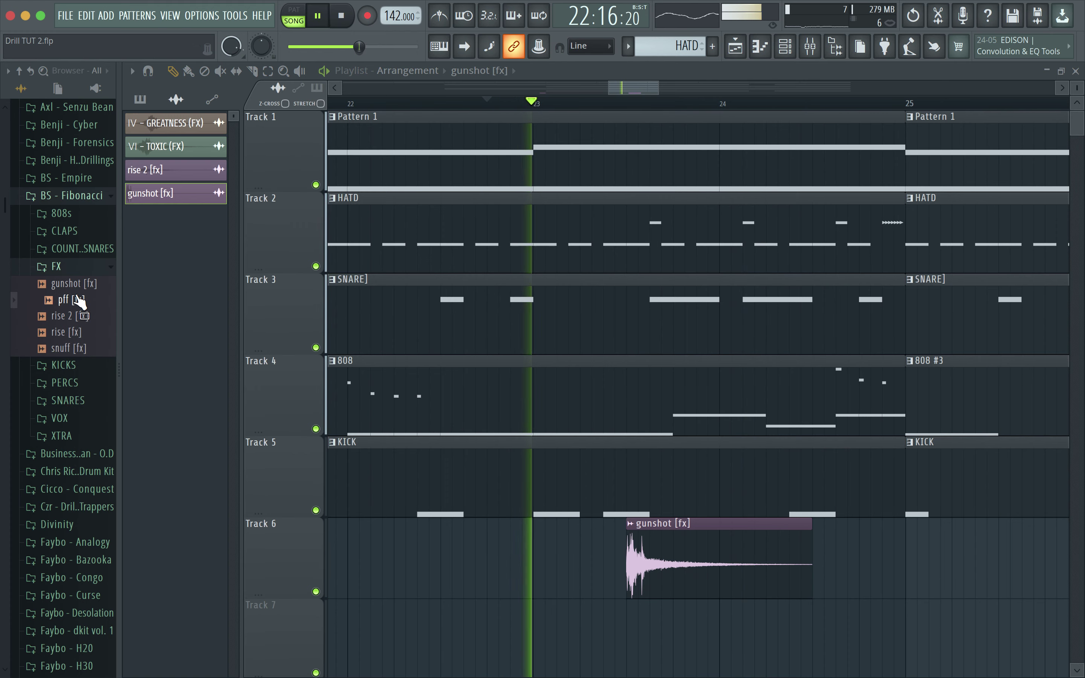
{"action": "left_click_drag", "start_coordinate": [68, 299], "coordinate": [817, 558]}
{"action": "key", "text": "space"}
{"action": "key", "text": "space"}
{"action": "scroll", "coordinate": [892, 529], "scroll_direction": "down", "scroll_amount": 2, "text": "ctrl"}
{"action": "scroll", "coordinate": [870, 519], "scroll_direction": "down", "scroll_amount": 4, "text": "ctrl"}
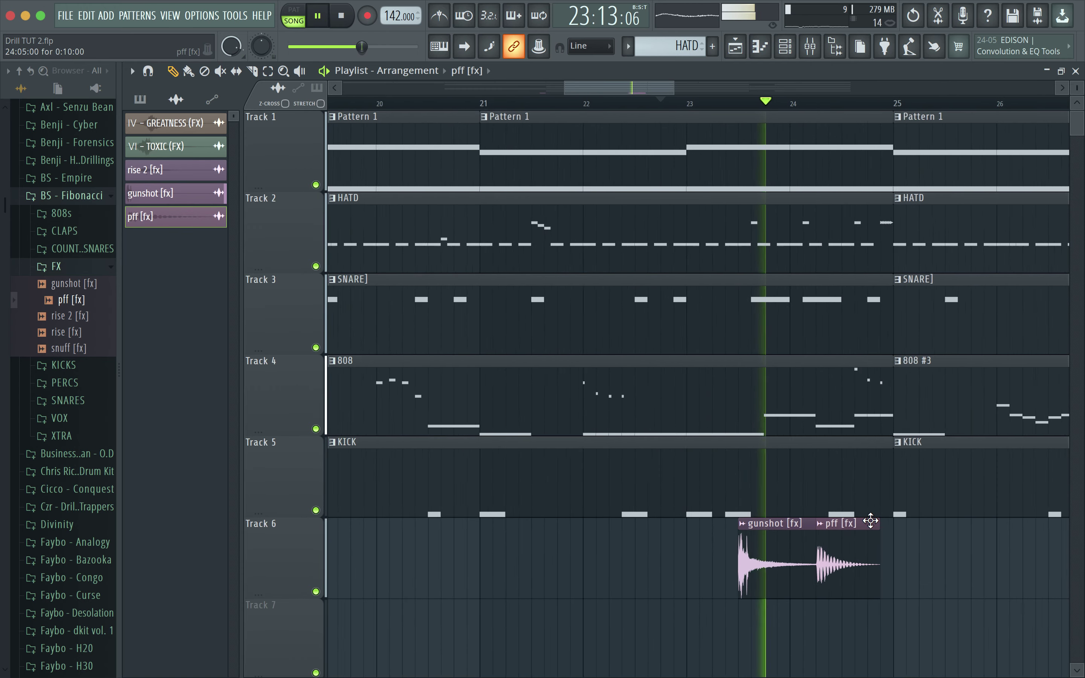
Step: Try the pff [fx] clip progressively earlier on Track 6, at 24:04, 24:03 and 24:01, during playback
{"action": "scroll", "coordinate": [871, 520], "scroll_direction": "up", "scroll_amount": 8, "text": "ctrl"}
{"action": "scroll", "coordinate": [870, 520], "scroll_direction": "up", "scroll_amount": 1, "text": "ctrl"}
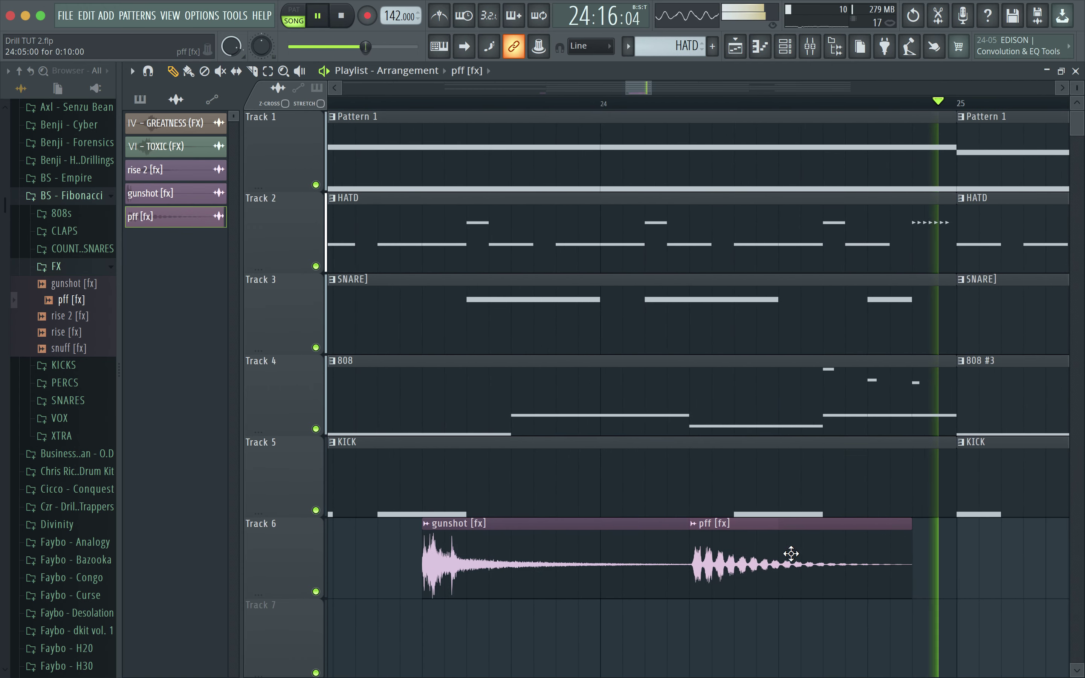
{"action": "left_click", "coordinate": [812, 54]}
{"action": "left_click", "coordinate": [779, 54]}
{"action": "key", "text": "space"}
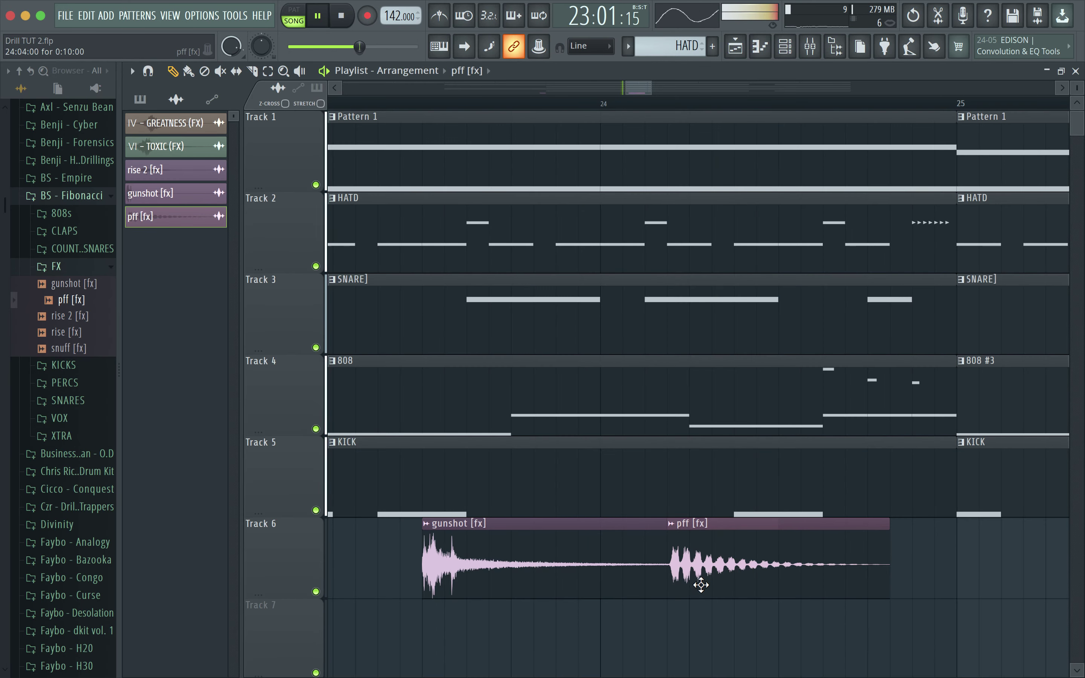
{"action": "left_click_drag", "start_coordinate": [701, 584], "coordinate": [679, 585]}
{"action": "left_click", "coordinate": [809, 47]}
{"action": "left_click", "coordinate": [809, 46]}
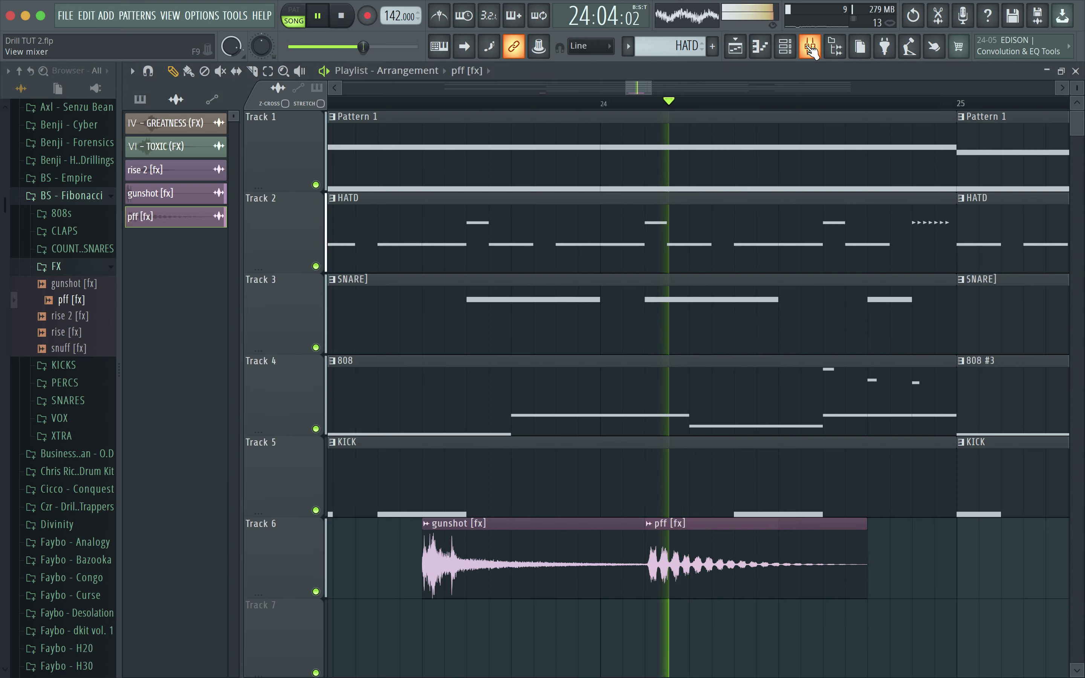
{"action": "left_click_drag", "start_coordinate": [699, 540], "coordinate": [654, 574]}
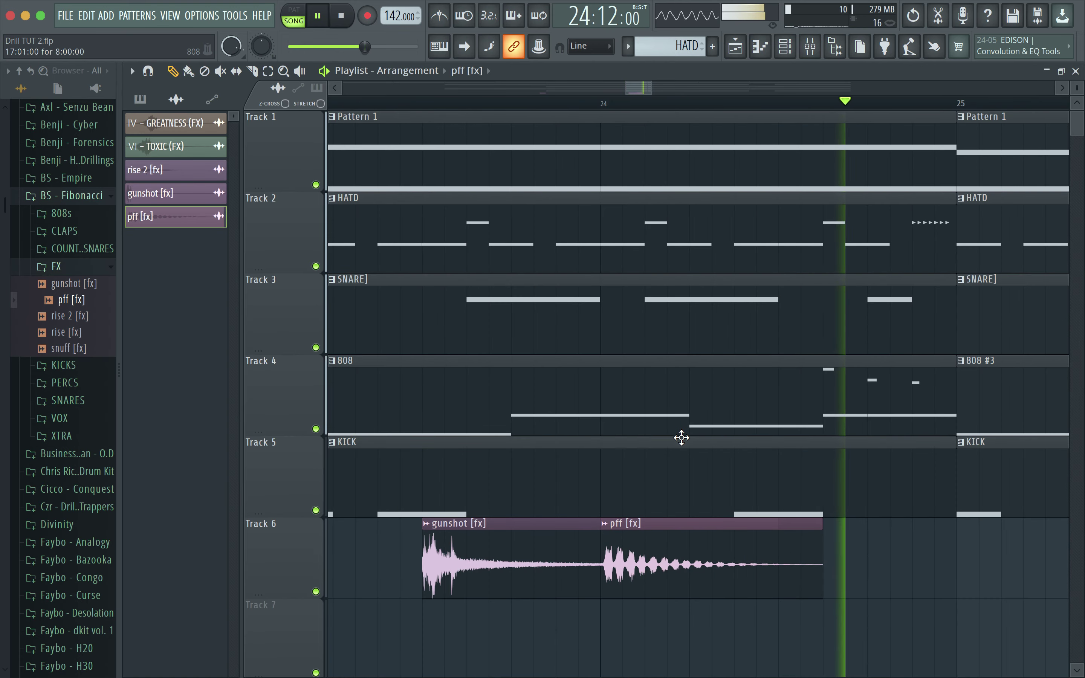
Step: Lower the pff [fx] channel volume to 39% and try its clip at 24:07 and 24:09
{"action": "left_click", "coordinate": [811, 48]}
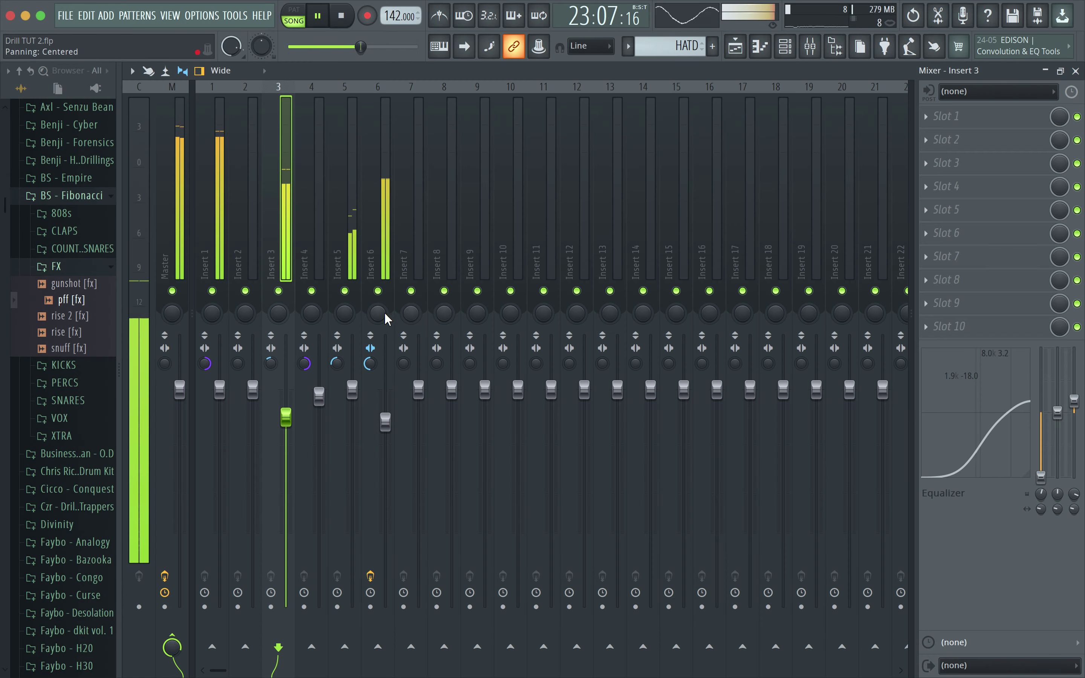
{"action": "left_click", "coordinate": [820, 47]}
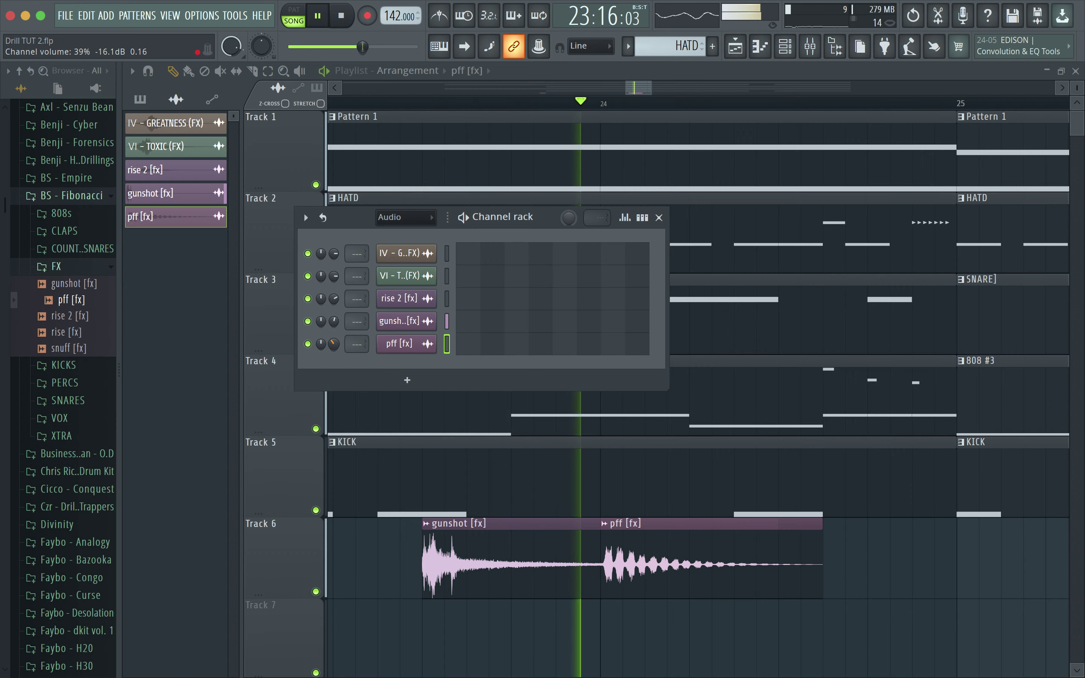
{"action": "left_click_drag", "start_coordinate": [659, 557], "coordinate": [786, 578]}
{"action": "key", "text": "space"}
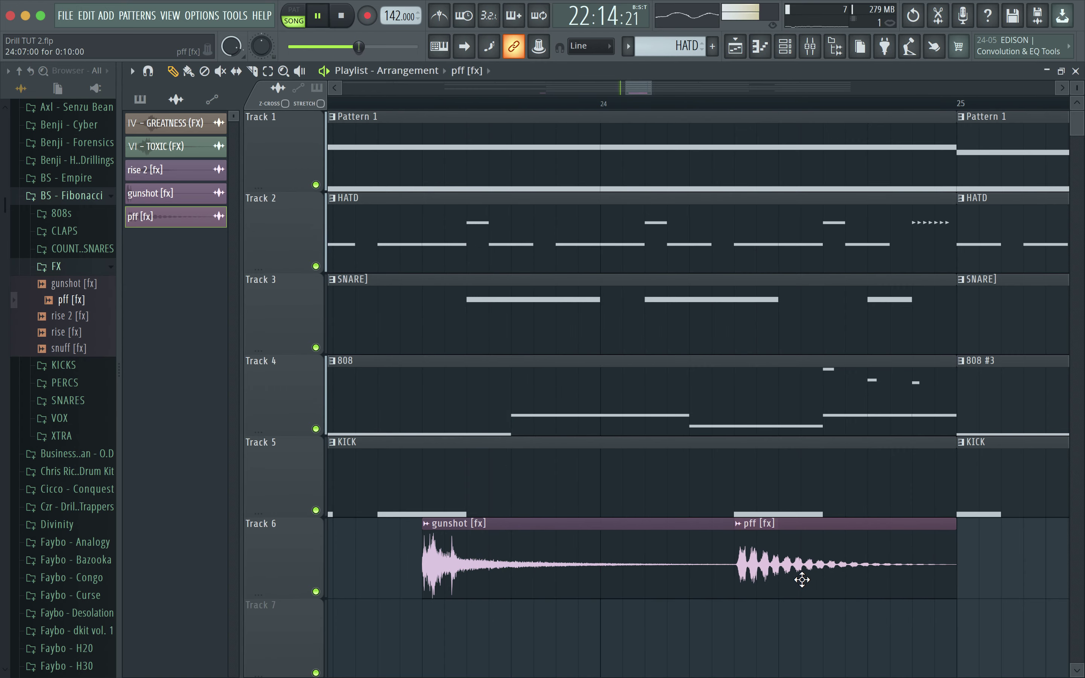
{"action": "scroll", "coordinate": [593, 395], "scroll_direction": "down", "scroll_amount": 5}
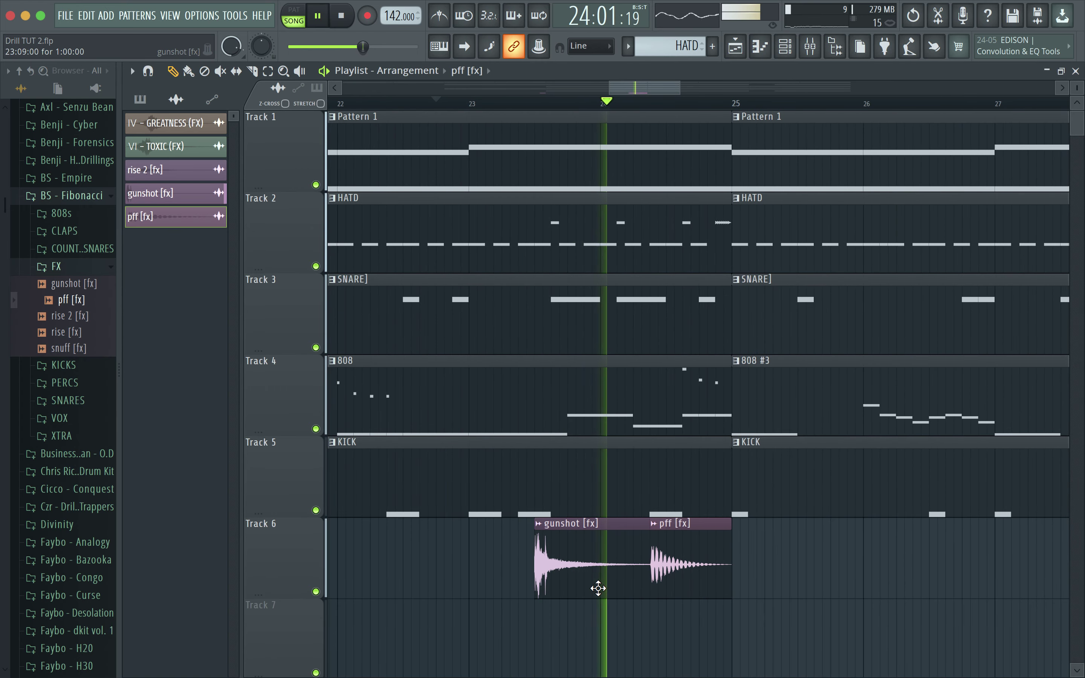
{"action": "left_click_drag", "start_coordinate": [686, 570], "coordinate": [691, 560]}
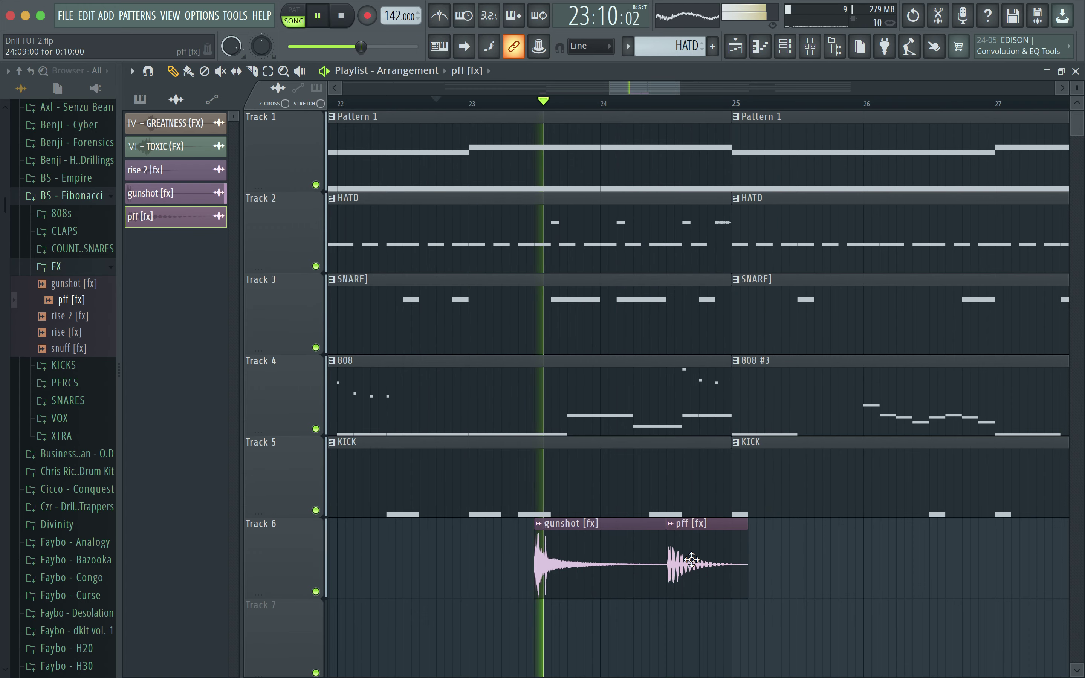
Step: Delete the pff [fx] clip from bar 24, replay the transition and look into the KICKS sample folder
{"action": "left_click", "coordinate": [810, 46]}
{"action": "left_click", "coordinate": [810, 47]}
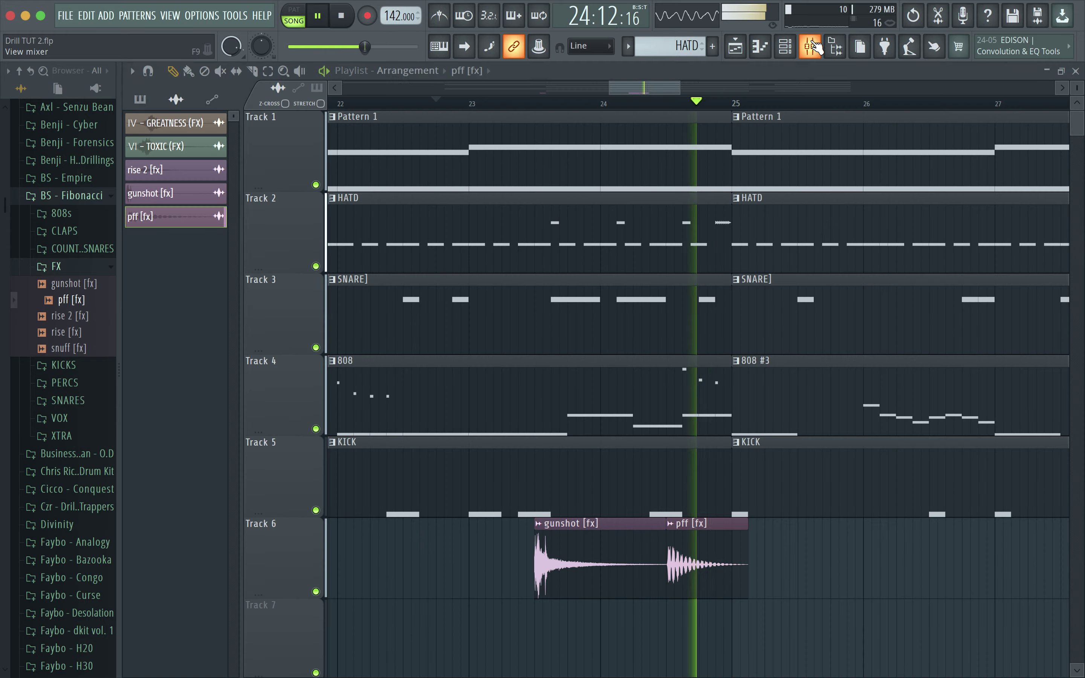
{"action": "right_click", "coordinate": [699, 542]}
{"action": "key", "text": "space"}
{"action": "key", "text": "space"}
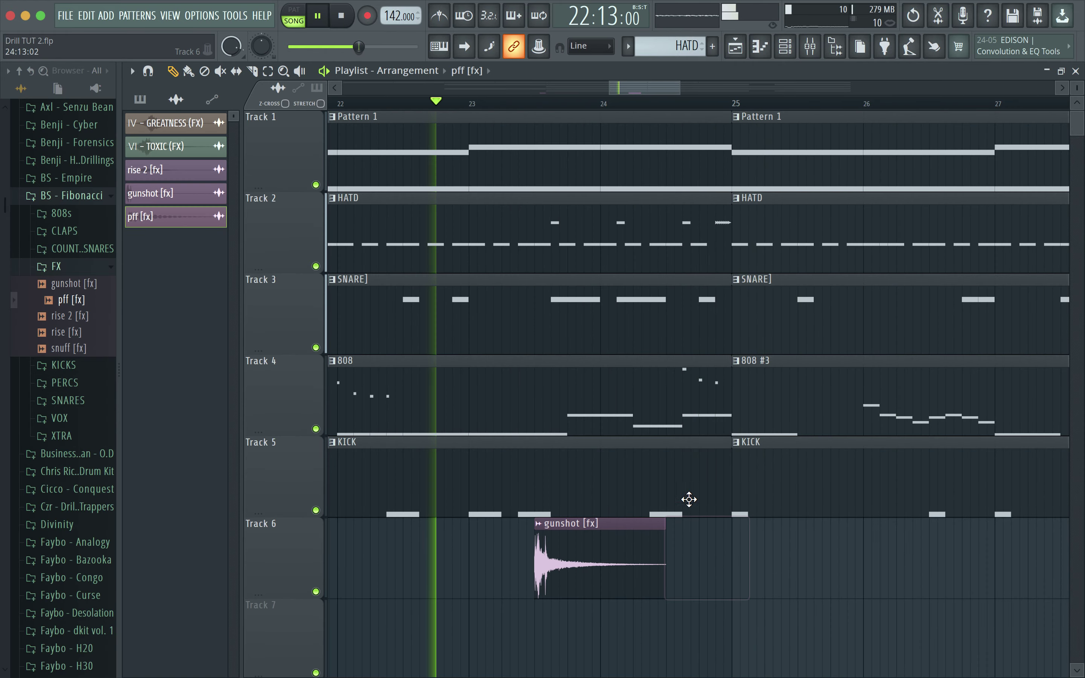
{"action": "left_click", "coordinate": [69, 365]}
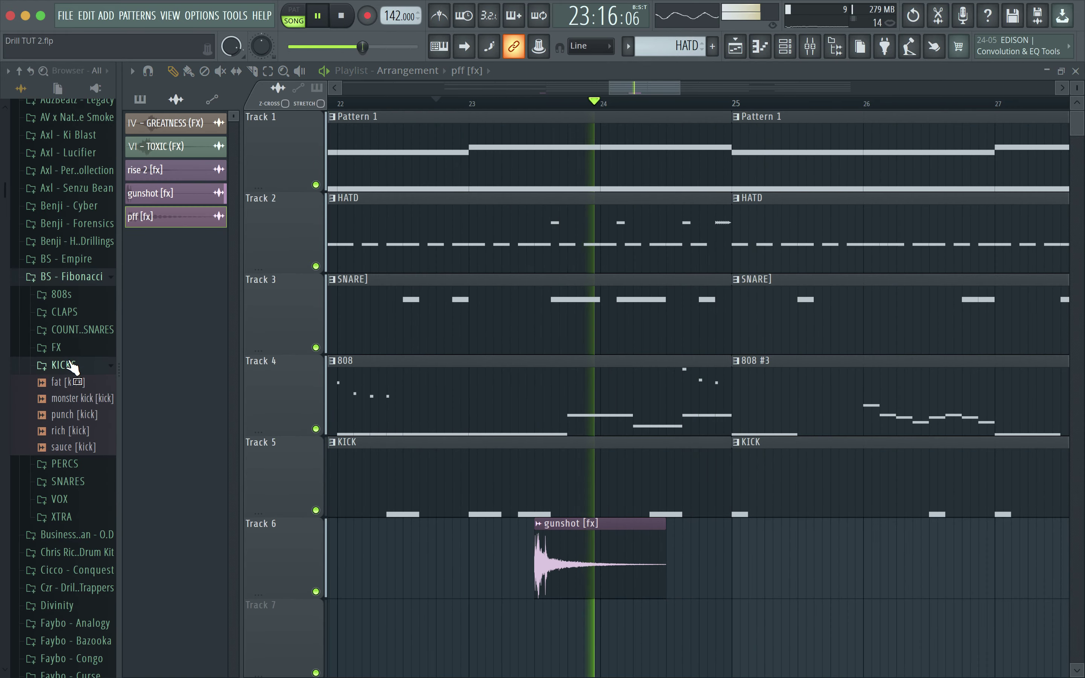
{"action": "left_click", "coordinate": [68, 364]}
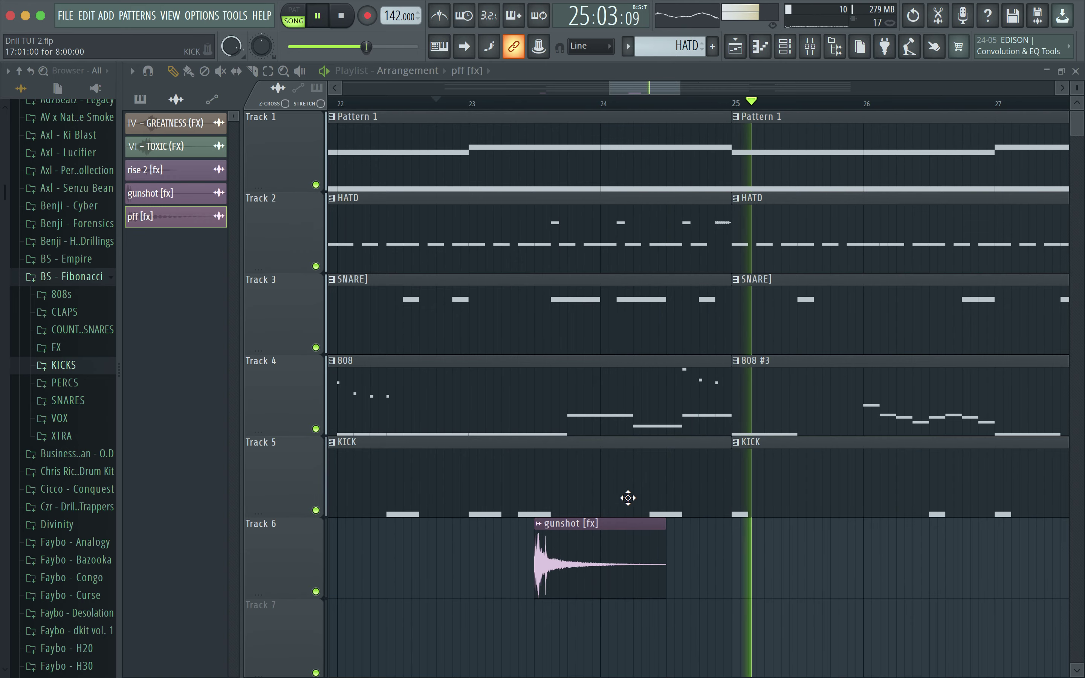
Step: Try the pff [fx] clip on Track 6 at the start of bar 31, then delete it
{"action": "scroll", "coordinate": [663, 530], "scroll_direction": "down", "scroll_amount": 5}
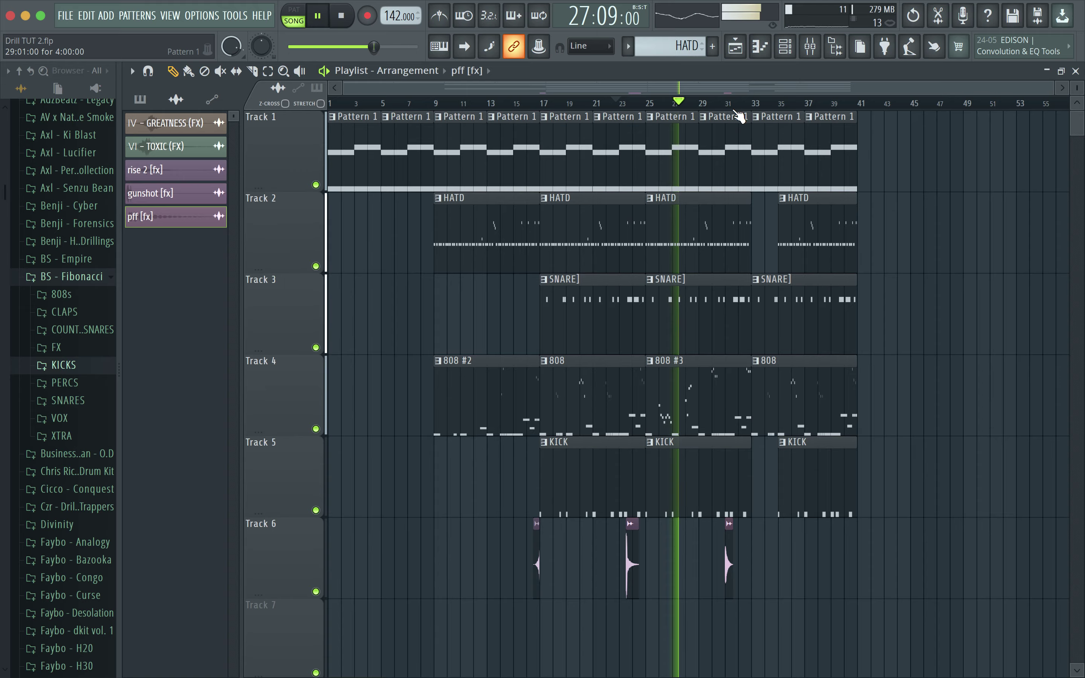
{"action": "scroll", "coordinate": [553, 462], "scroll_direction": "up", "scroll_amount": 5}
{"action": "scroll", "coordinate": [467, 479], "scroll_direction": "down", "scroll_amount": 3}
{"action": "scroll", "coordinate": [708, 483], "scroll_direction": "up", "scroll_amount": 2}
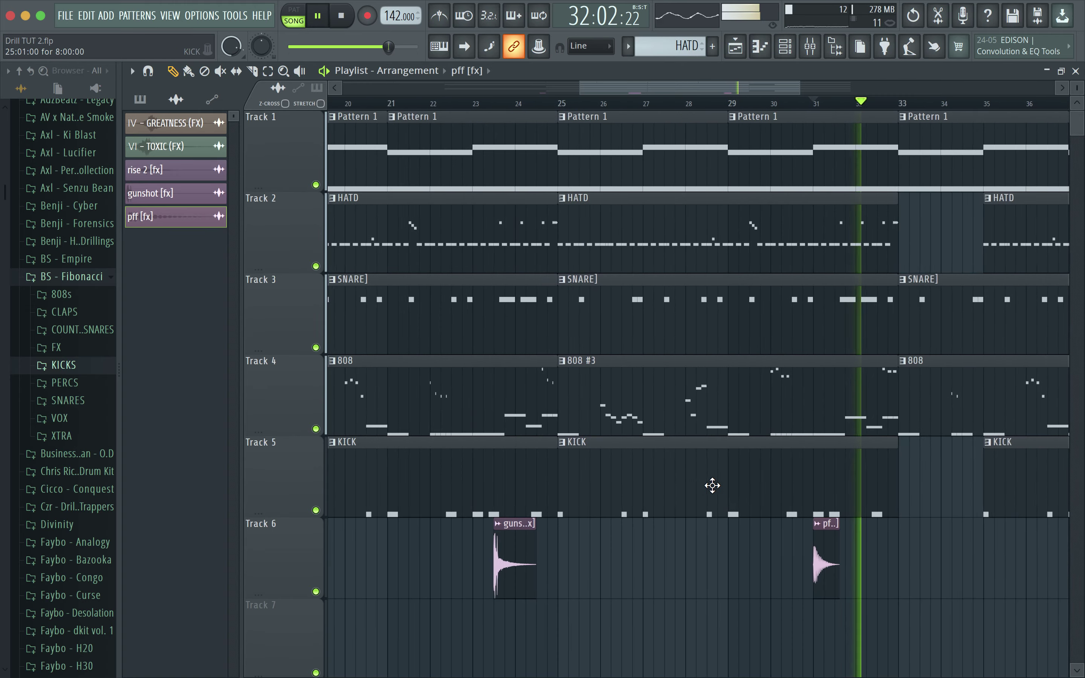
{"action": "scroll", "coordinate": [744, 512], "scroll_direction": "up", "scroll_amount": 1}
{"action": "right_click", "coordinate": [845, 560]}
Step: Play on from late in bar 31 and place another gunshot [fx] clip on Track 6 at 39:09
{"action": "left_click", "coordinate": [847, 102]}
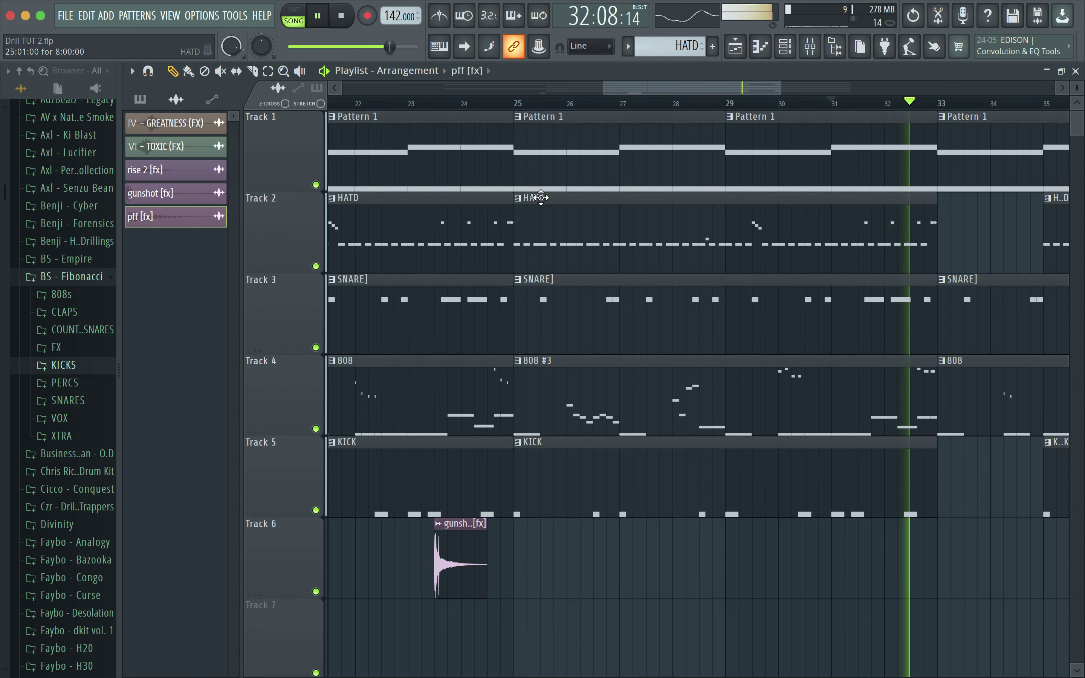
{"action": "scroll", "coordinate": [750, 448], "scroll_direction": "down", "scroll_amount": 4}
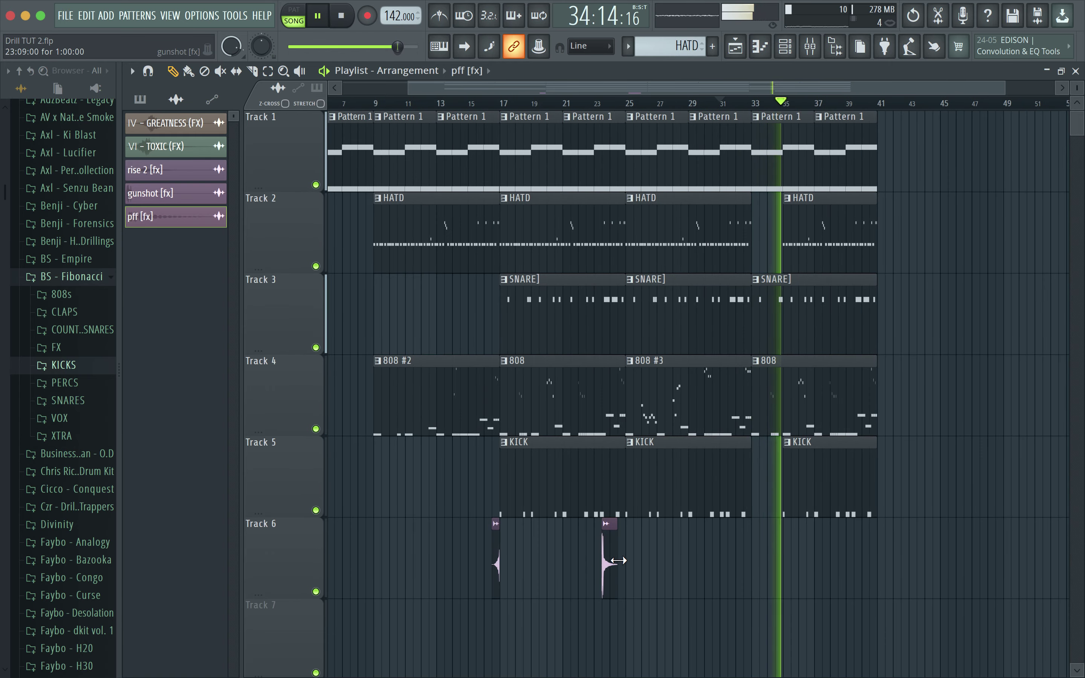
{"action": "scroll", "coordinate": [874, 570], "scroll_direction": "up", "scroll_amount": 4}
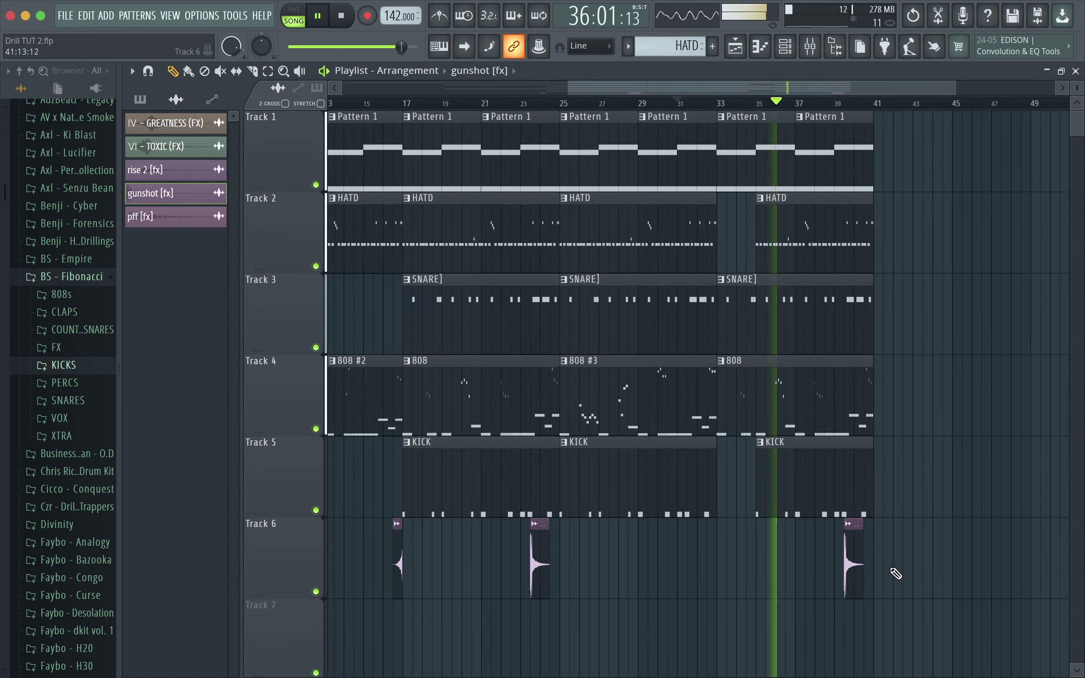
Step: Place another gunshot [fx] clip on Track 6 at 40:09 and trim its end to bar 41
{"action": "scroll", "coordinate": [764, 564], "scroll_direction": "down", "scroll_amount": 4}
{"action": "scroll", "coordinate": [699, 547], "scroll_direction": "up", "scroll_amount": 4}
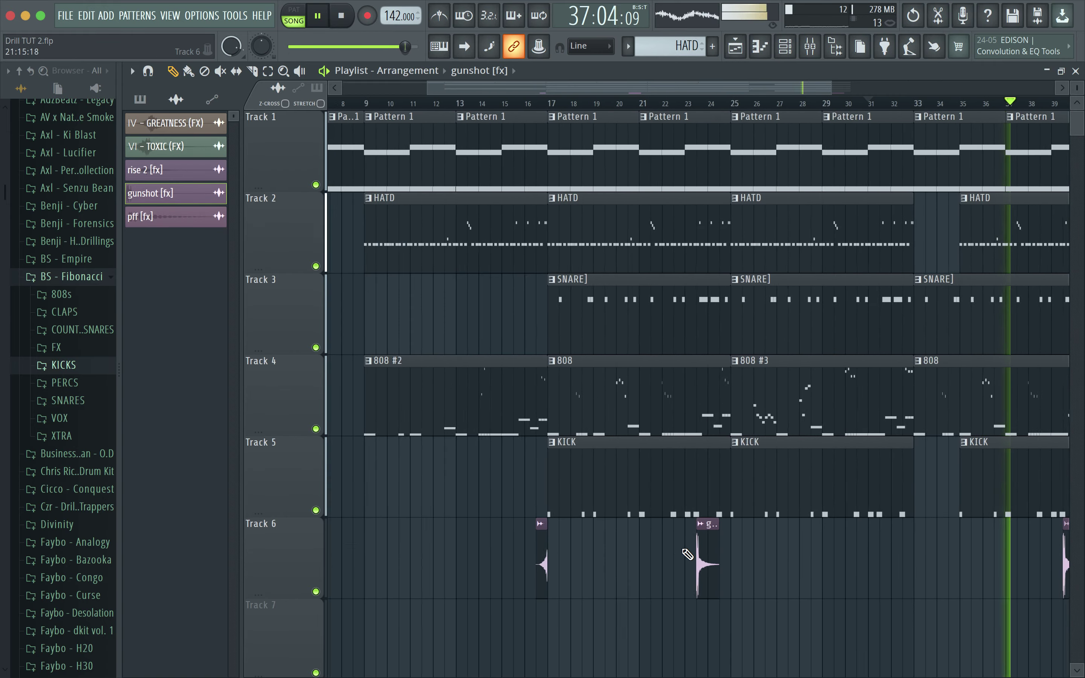
{"action": "scroll", "coordinate": [686, 551], "scroll_direction": "down", "scroll_amount": 3}
{"action": "scroll", "coordinate": [923, 525], "scroll_direction": "up", "scroll_amount": 3}
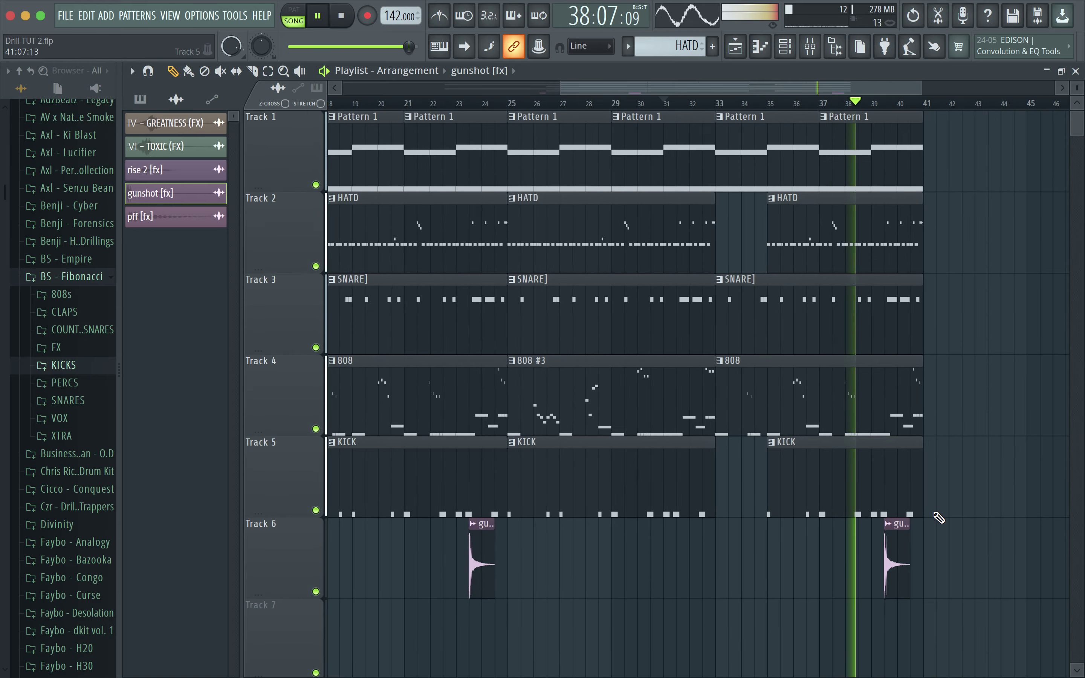
{"action": "scroll", "coordinate": [936, 516], "scroll_direction": "down", "scroll_amount": 4}
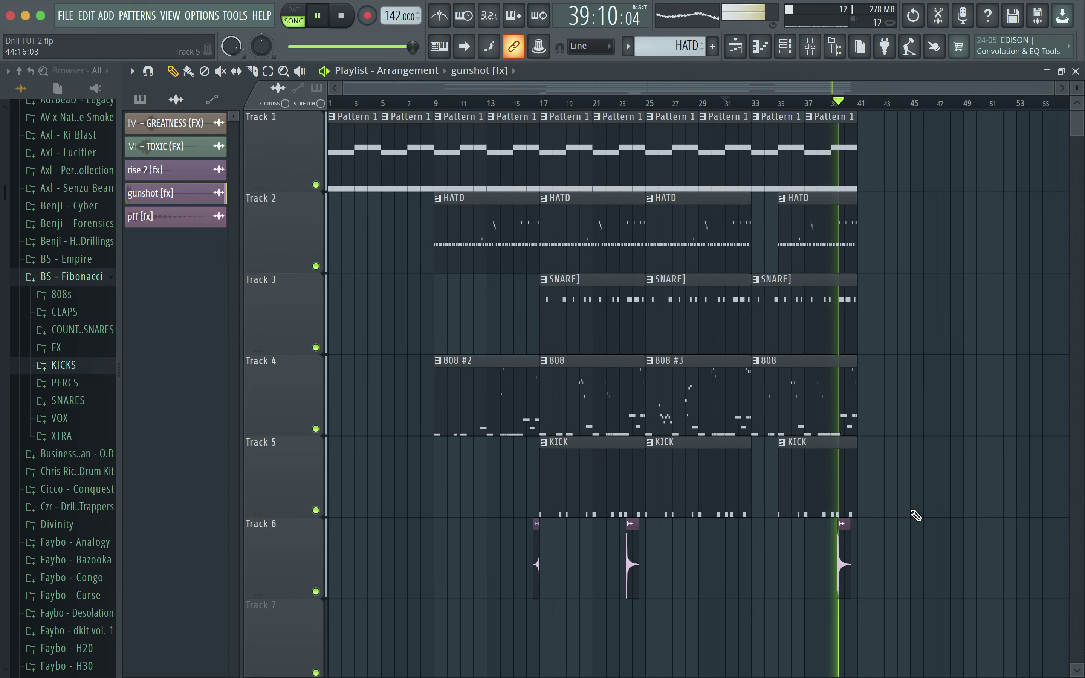
{"action": "scroll", "coordinate": [913, 514], "scroll_direction": "up", "scroll_amount": 2}
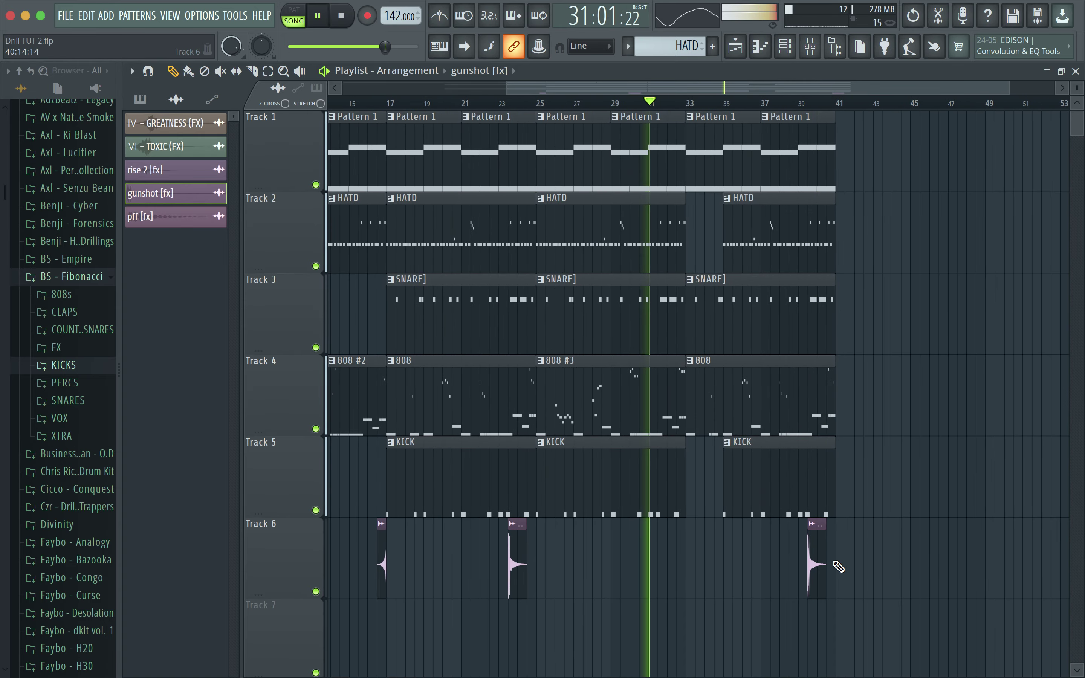
{"action": "left_click", "coordinate": [806, 100]}
{"action": "left_click", "coordinate": [832, 567]}
{"action": "scroll", "coordinate": [911, 494], "scroll_direction": "up", "scroll_amount": 4}
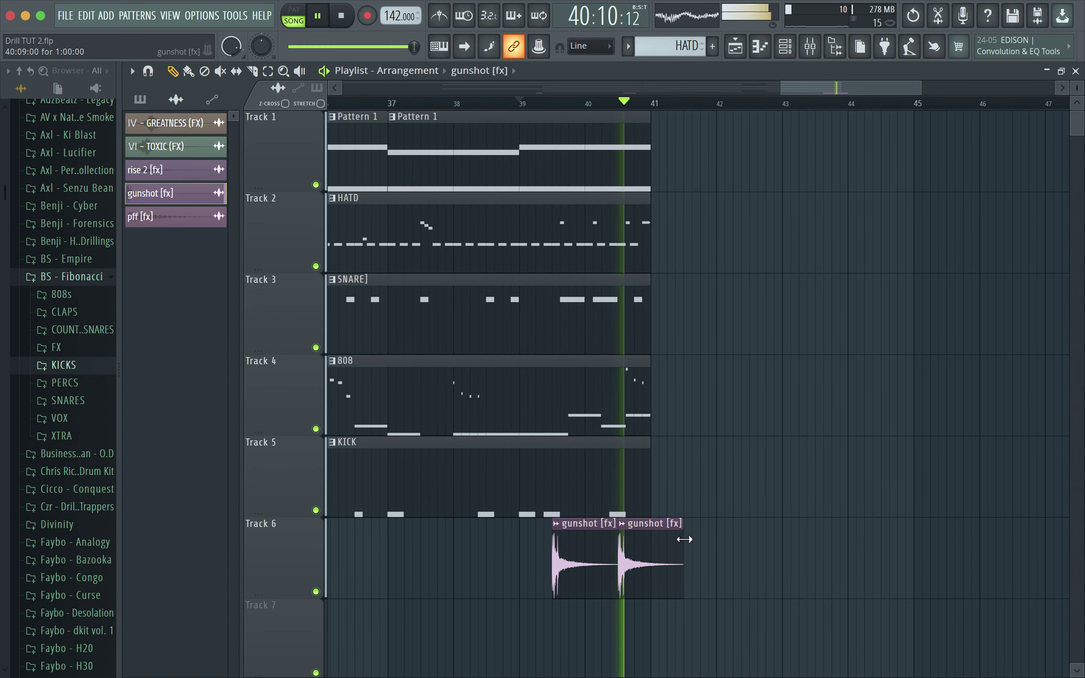
{"action": "scroll", "coordinate": [675, 566], "scroll_direction": "down", "scroll_amount": 2}
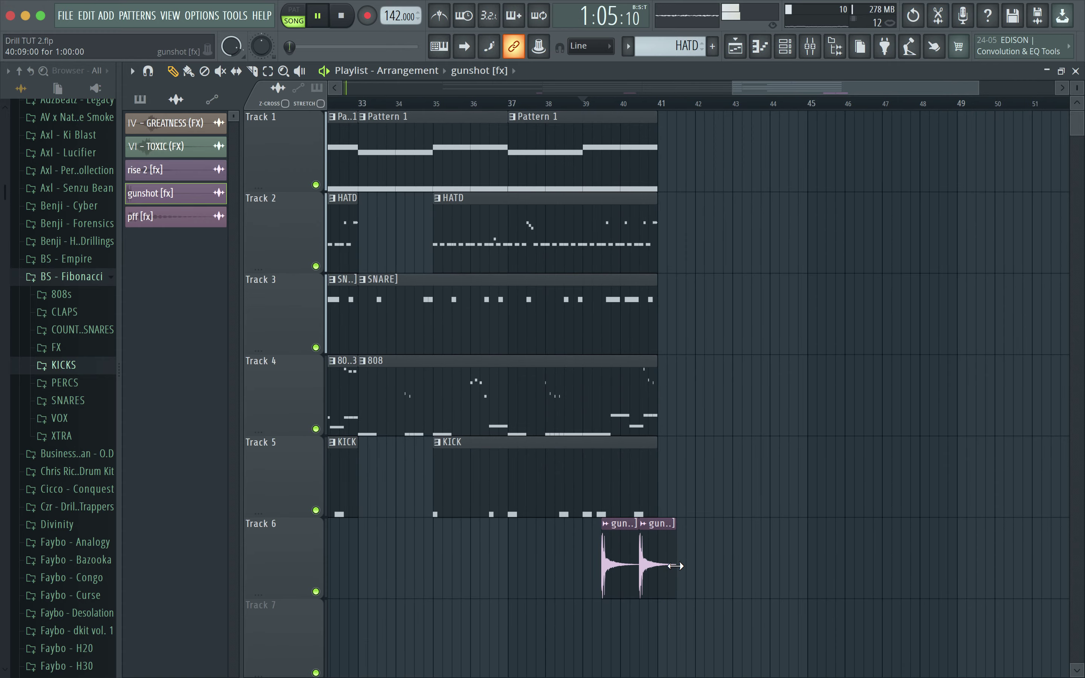
{"action": "scroll", "coordinate": [551, 395], "scroll_direction": "down", "scroll_amount": 8}
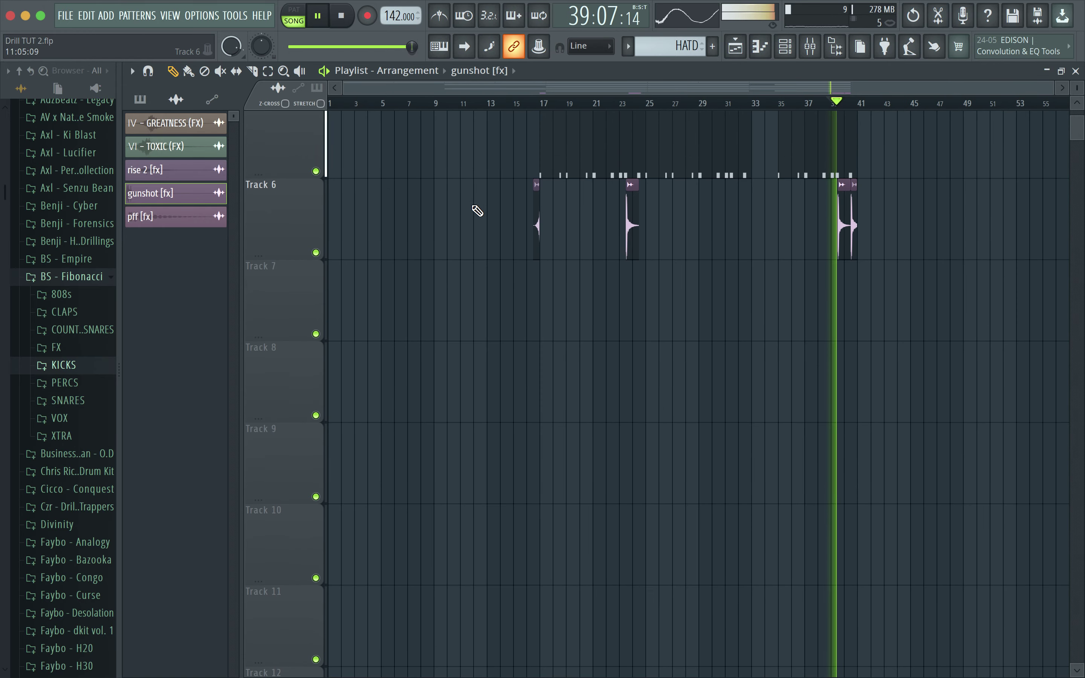
Step: Check the mixer levels and the audio channels in the channel rack while the last bars play
{"action": "scroll", "coordinate": [467, 206], "scroll_direction": "up", "scroll_amount": 5}
{"action": "left_click", "coordinate": [813, 47]}
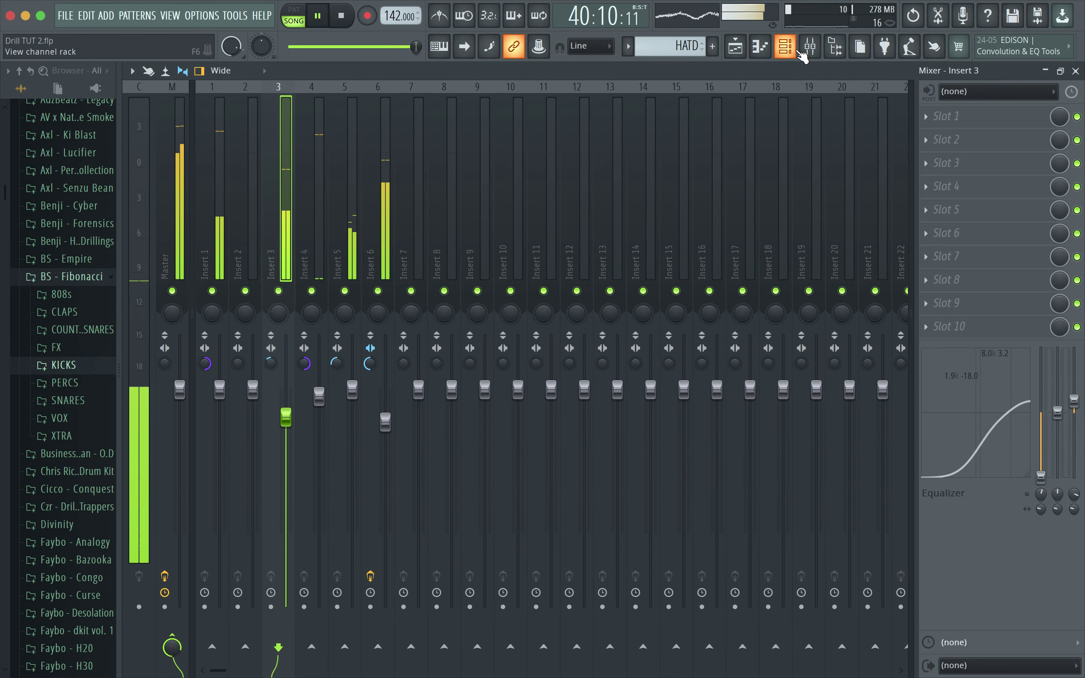
{"action": "left_click", "coordinate": [784, 47]}
{"action": "left_click", "coordinate": [785, 46]}
{"action": "left_click", "coordinate": [785, 47]}
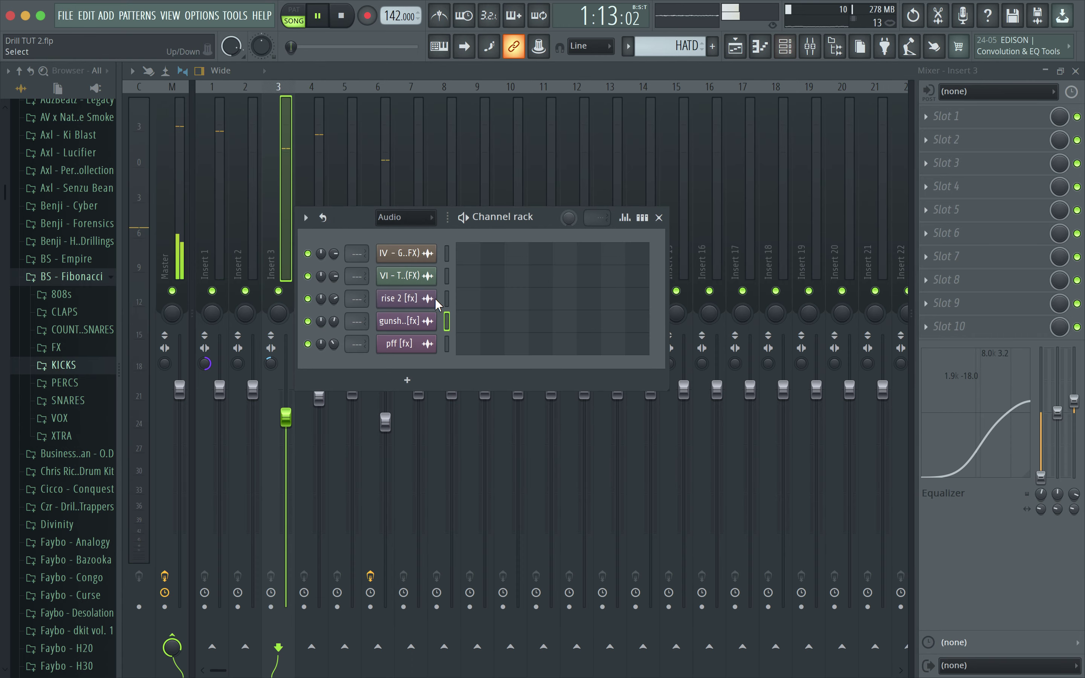
{"action": "left_click", "coordinate": [658, 218]}
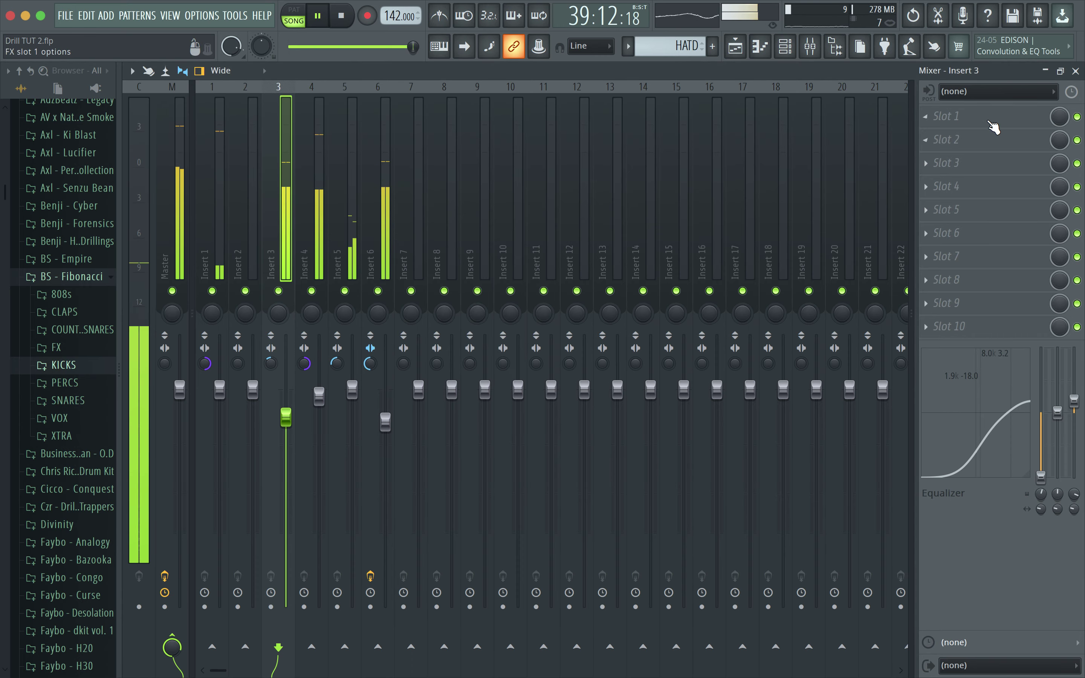
{"action": "left_click", "coordinate": [1076, 71]}
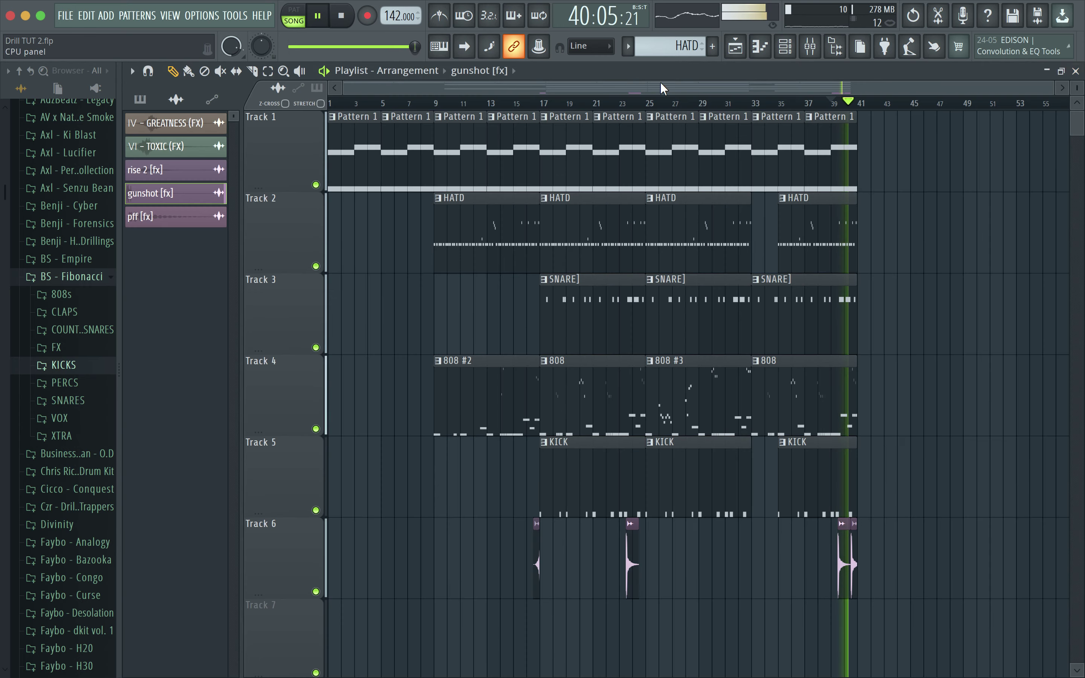
Step: Replay the arrangement from bar 1 and bar 13 while reviewing all channels in the channel rack
{"action": "left_click", "coordinate": [546, 104]}
{"action": "left_click", "coordinate": [434, 102]}
{"action": "left_click", "coordinate": [330, 103]}
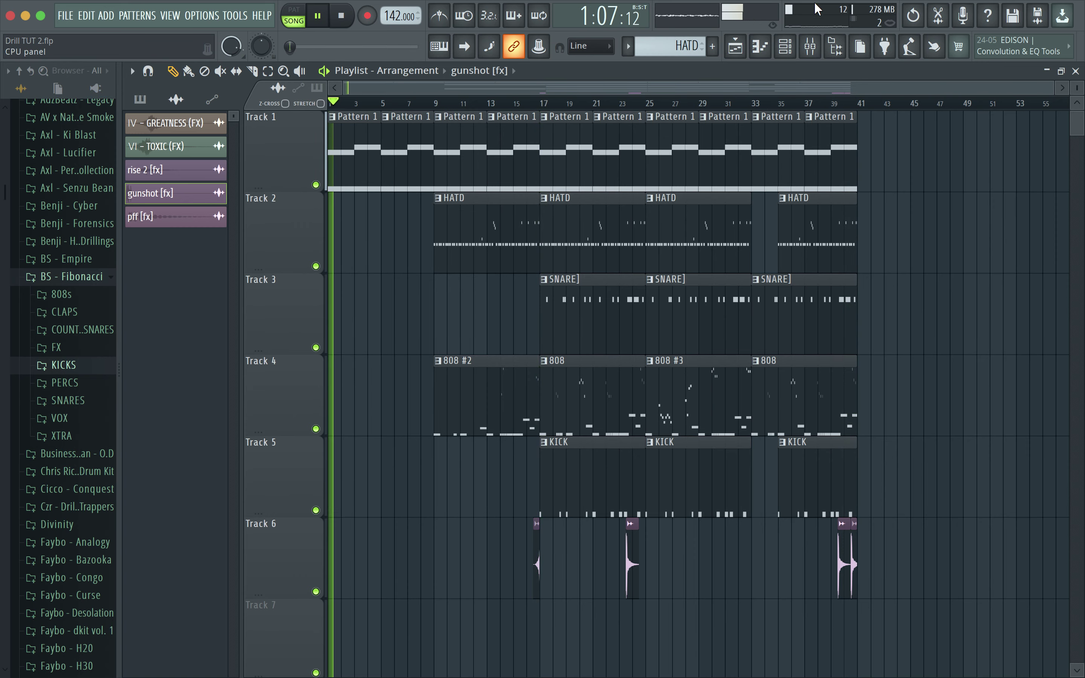
{"action": "left_click", "coordinate": [791, 47]}
{"action": "left_click", "coordinate": [430, 218]}
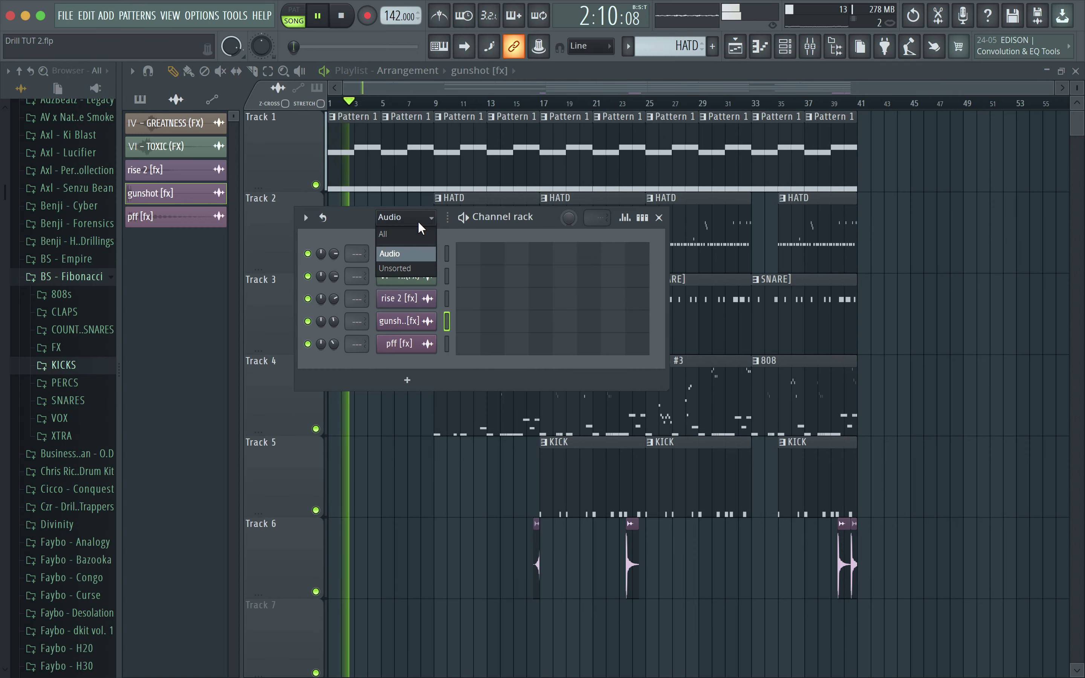
{"action": "left_click", "coordinate": [417, 234]}
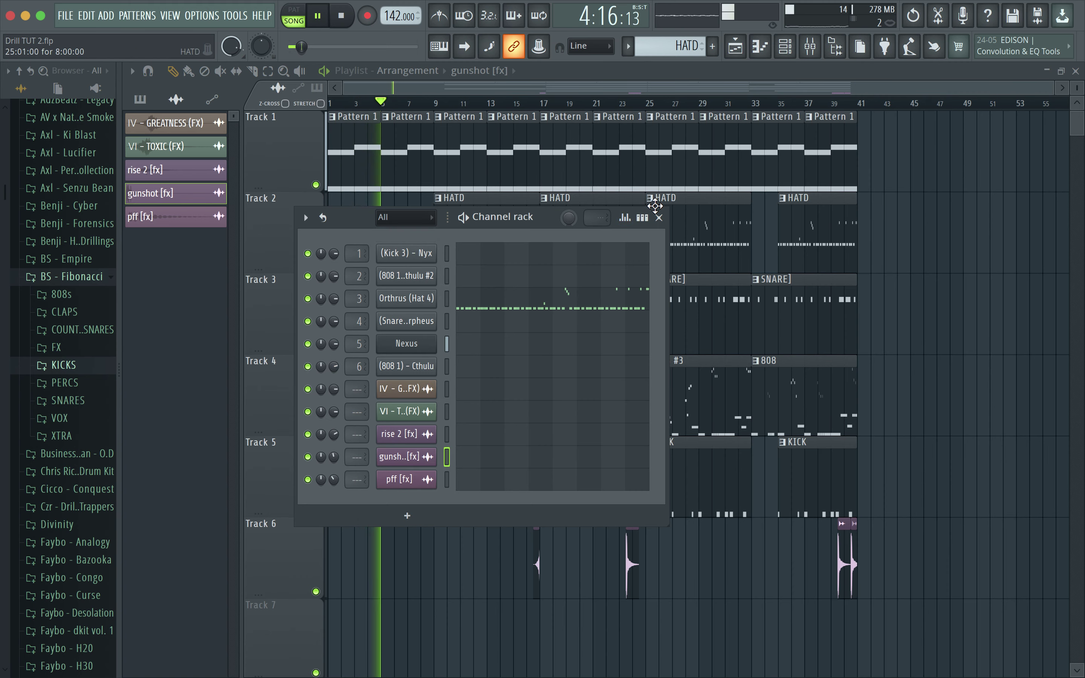
{"action": "left_click", "coordinate": [495, 104]}
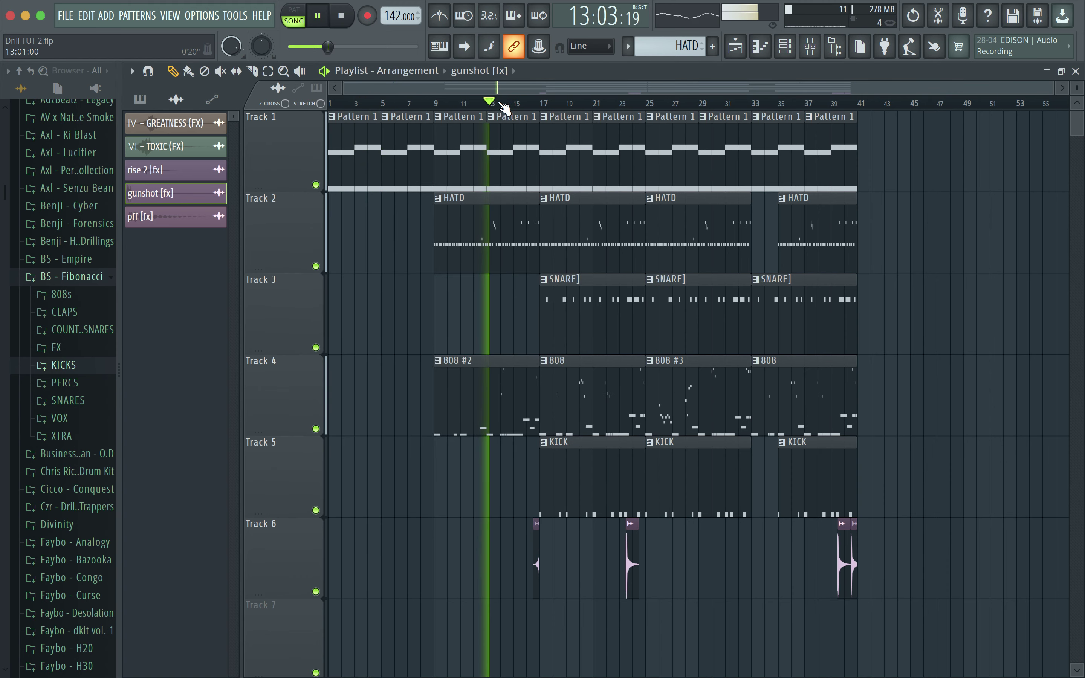
{"action": "left_click", "coordinate": [785, 48]}
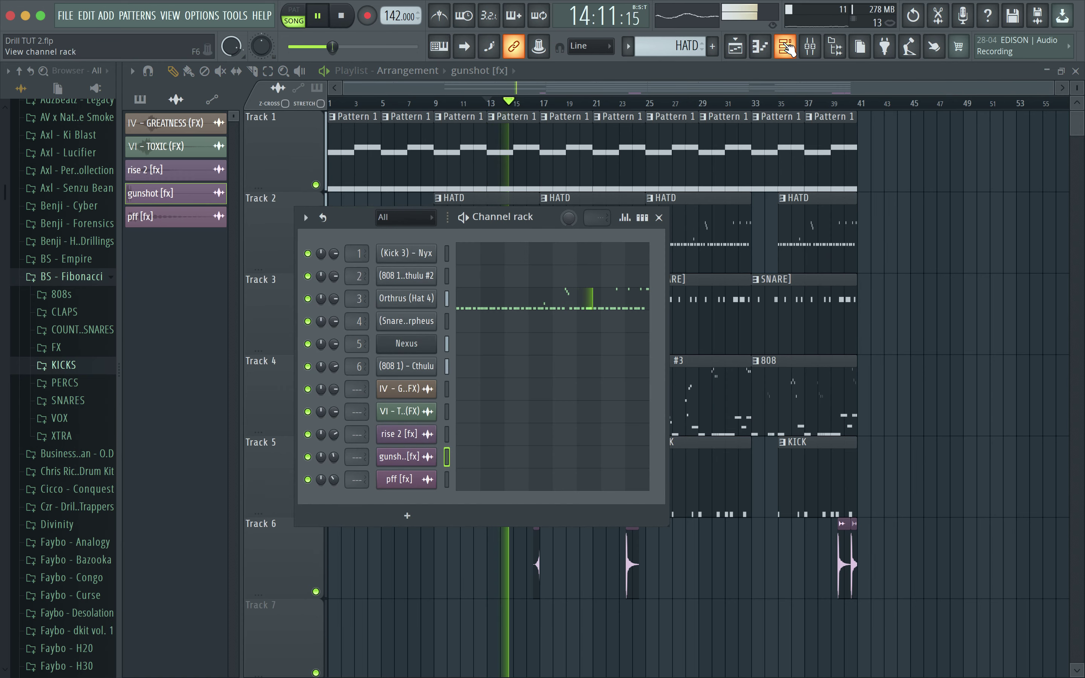
{"action": "left_click", "coordinate": [785, 47]}
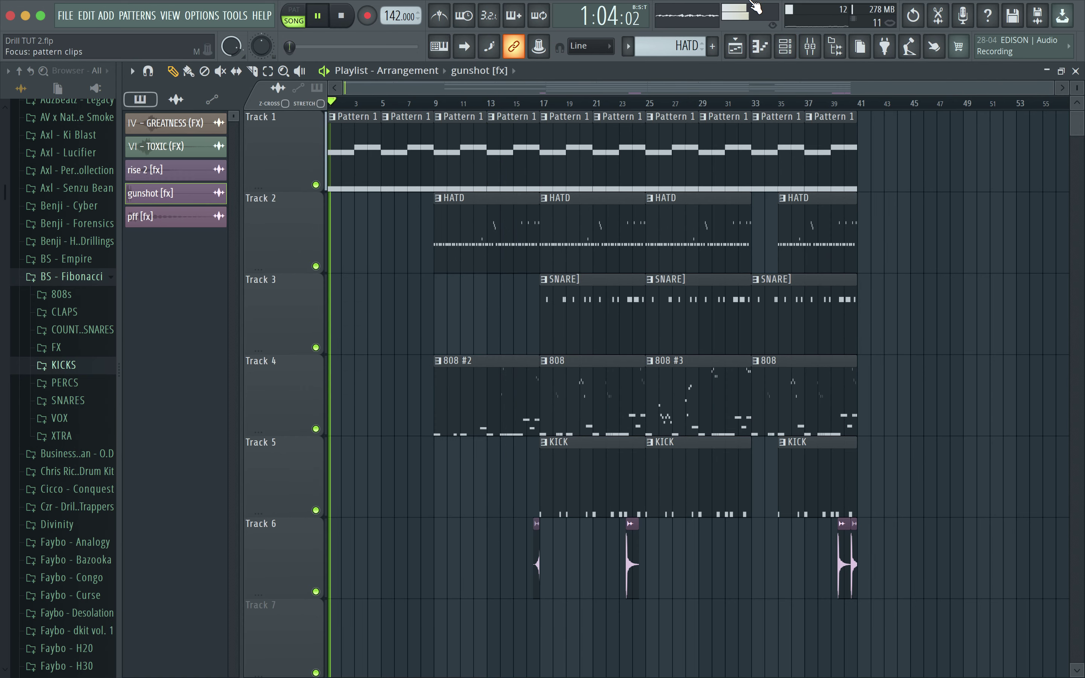
Step: Search the computer for the audio file "scorez beat tag"
{"action": "key", "text": "super+space"}
{"action": "type", "text": "s"}
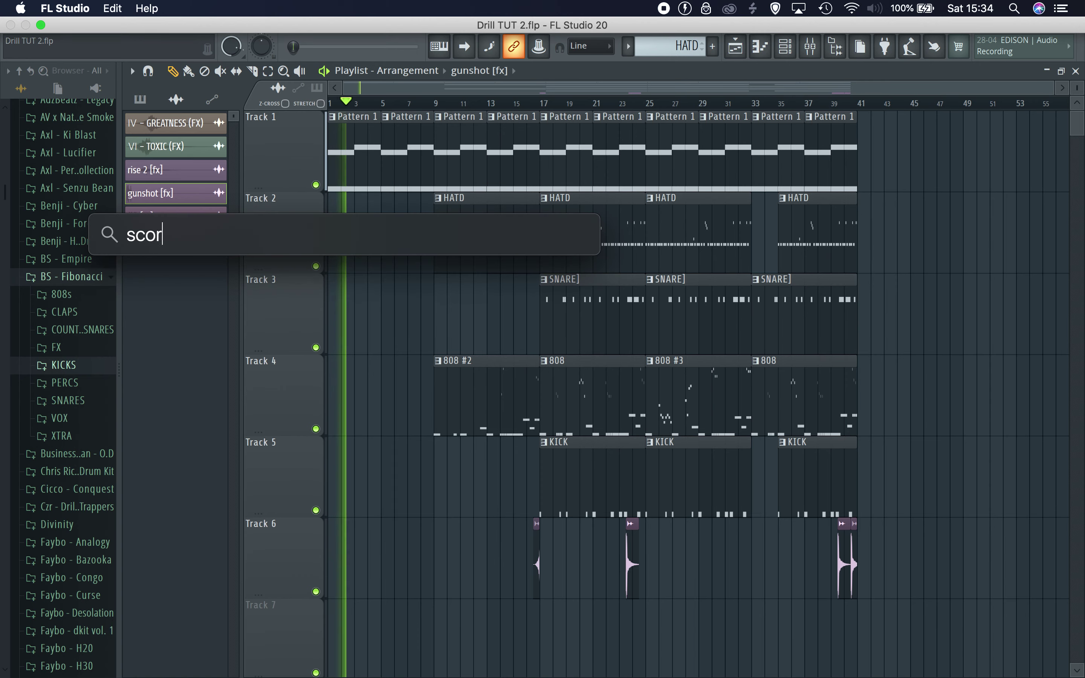
{"action": "type", "text": "cores"}
{"action": "key", "text": "BackSpace"}
{"action": "type", "text": "z beat tag"}
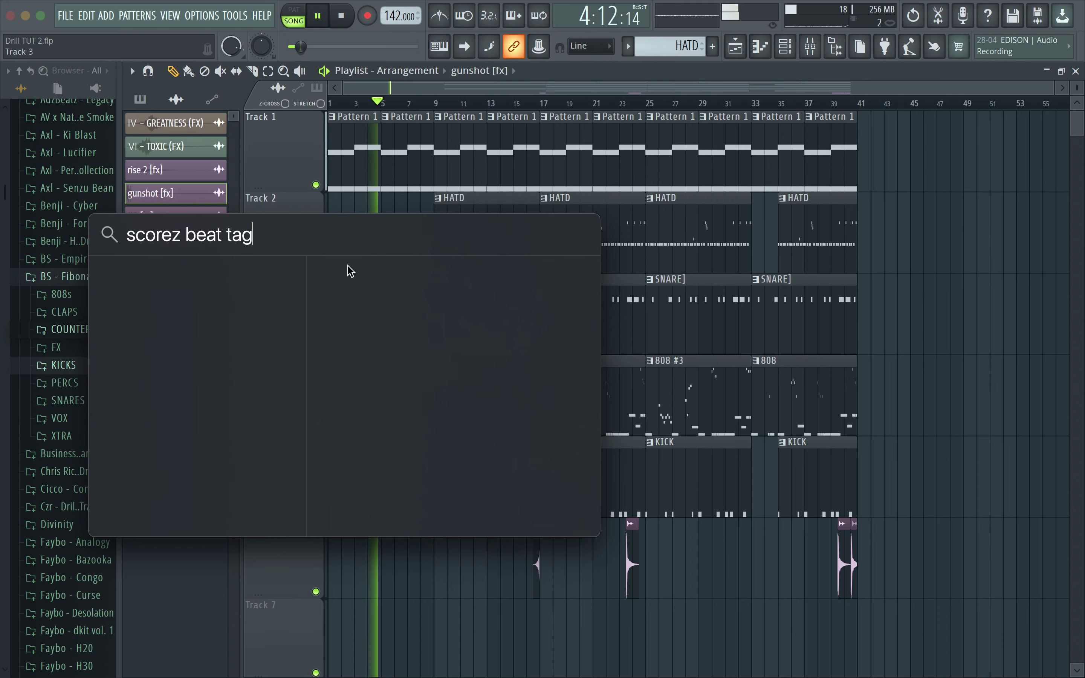
Step: Add the SCOREZ BEAT TAG sample to the playlist on Track 6 at bar 6 and stop playback
{"action": "left_click_drag", "start_coordinate": [402, 609], "coordinate": [405, 574]}
{"action": "left_click", "coordinate": [435, 613]}
{"action": "right_click", "coordinate": [435, 617]}
{"action": "key", "text": "space"}
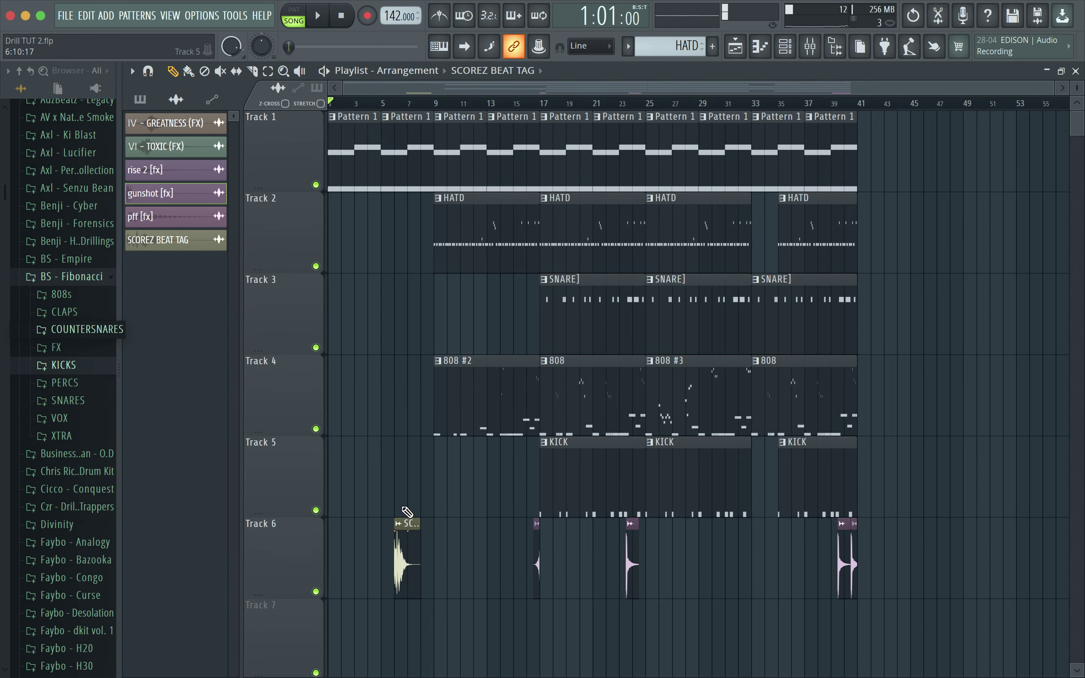
Step: Lower the SCOREZ BEAT TAG channel volume to 63% and move its Track 6 clip to 6:05
{"action": "key", "text": "space"}
{"action": "scroll", "coordinate": [394, 452], "scroll_direction": "up", "scroll_amount": 5}
{"action": "left_click", "coordinate": [811, 47]}
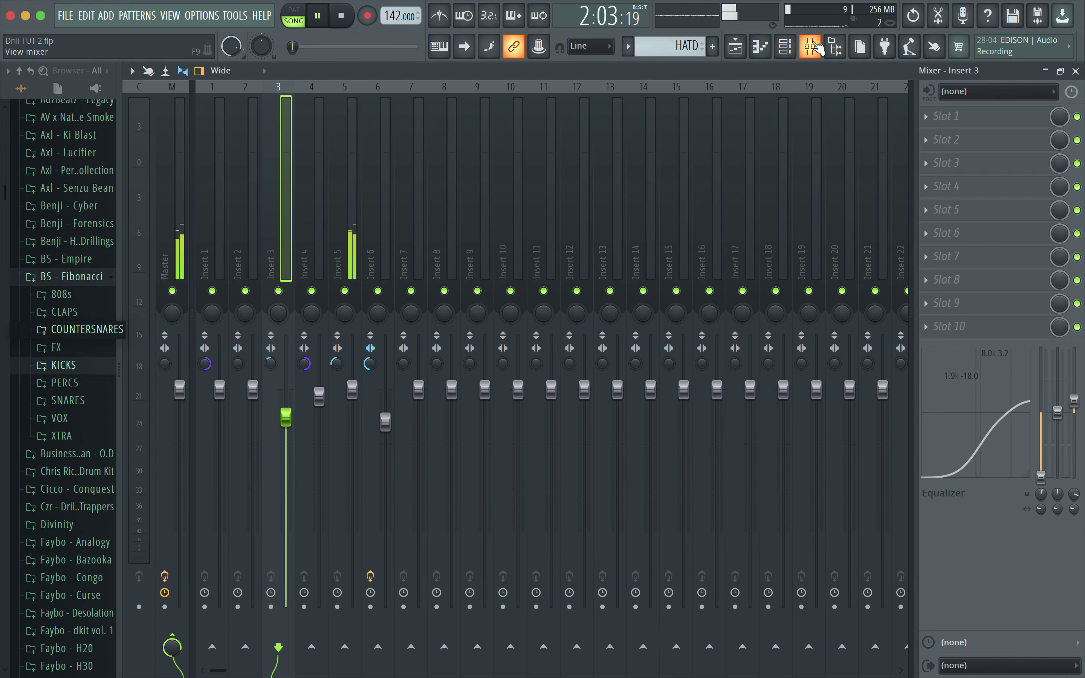
{"action": "left_click", "coordinate": [813, 47]}
{"action": "left_click", "coordinate": [785, 47]}
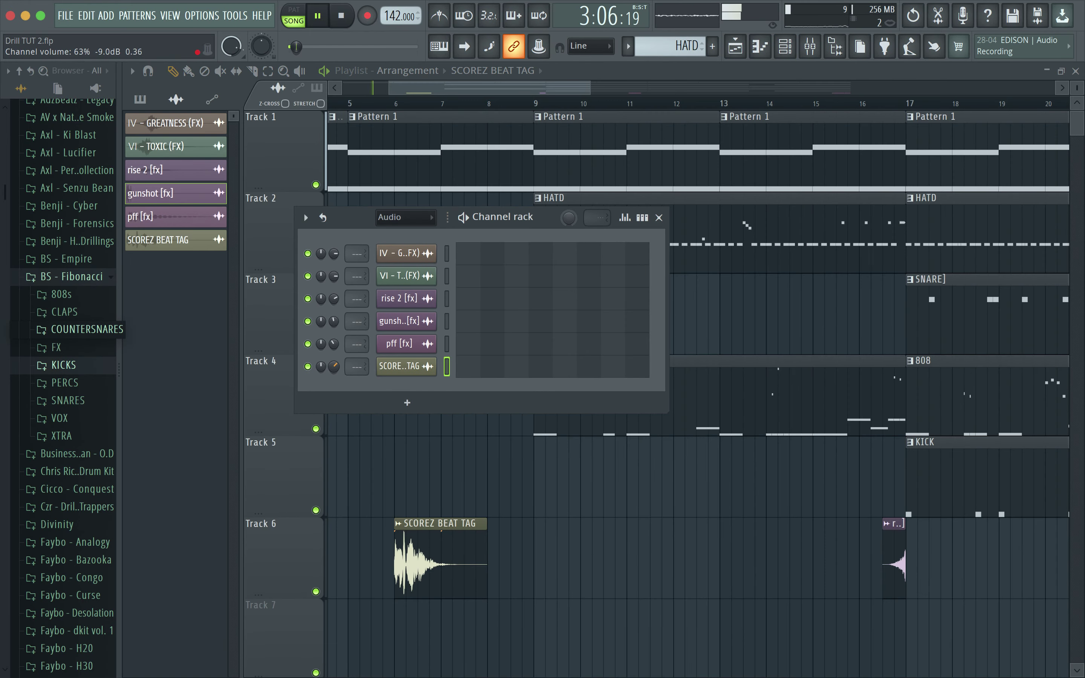
{"action": "left_click_drag", "start_coordinate": [439, 564], "coordinate": [449, 566]}
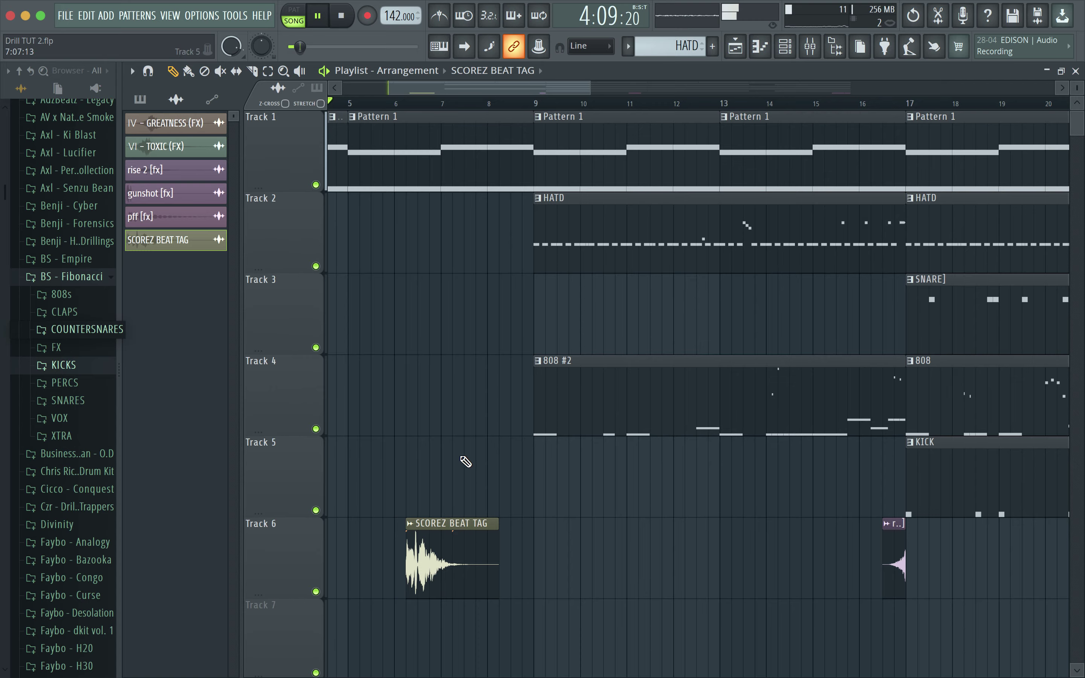
Step: Check the beat tag's level in the mixer and channel rack while its clip plays
{"action": "left_click", "coordinate": [810, 49]}
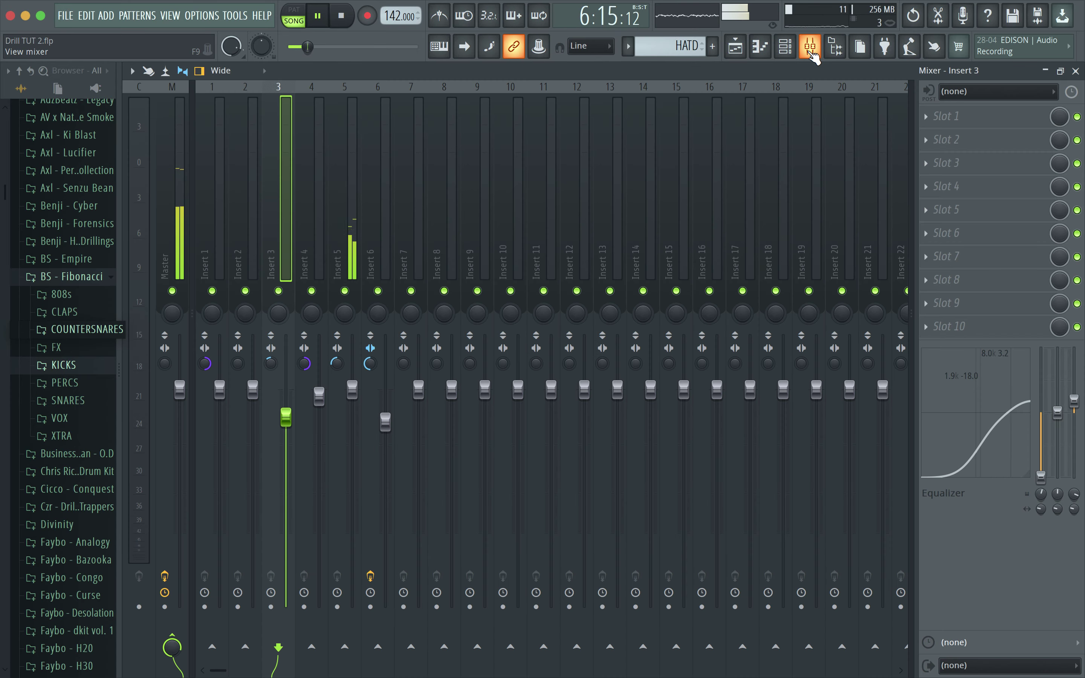
{"action": "left_click", "coordinate": [811, 48]}
{"action": "left_click", "coordinate": [784, 46]}
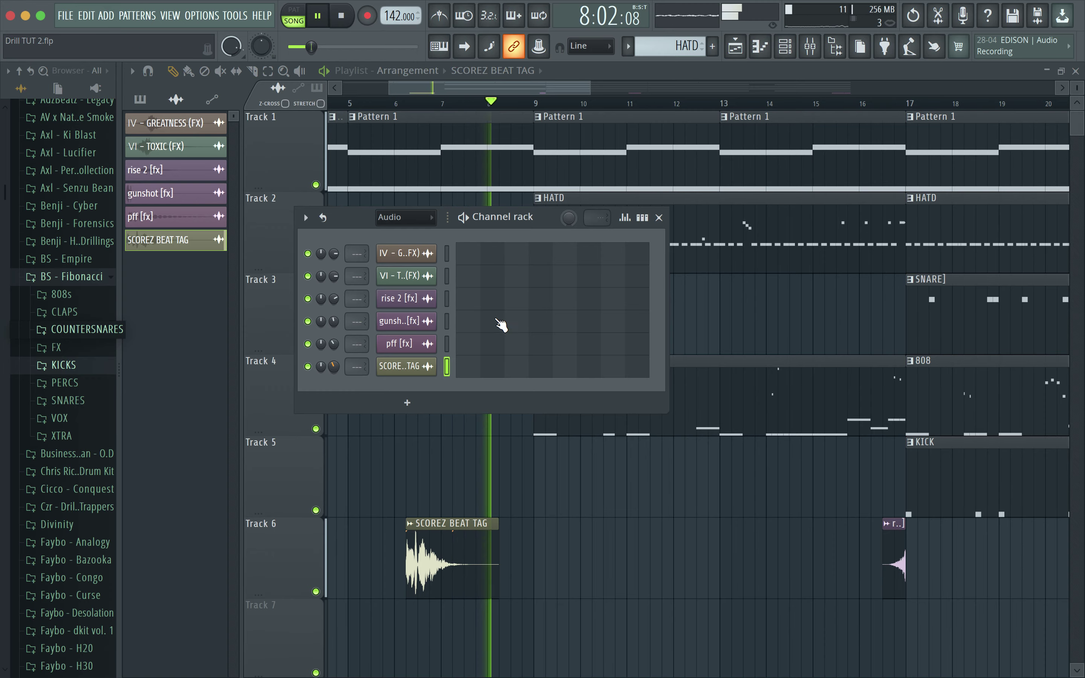
{"action": "left_click", "coordinate": [659, 218]}
Step: Trim the start of the SCOREZ BEAT TAG clip to 6:05:02 and move the clip two bars later on Track 6
{"action": "scroll", "coordinate": [418, 310], "scroll_direction": "left", "scroll_amount": 1}
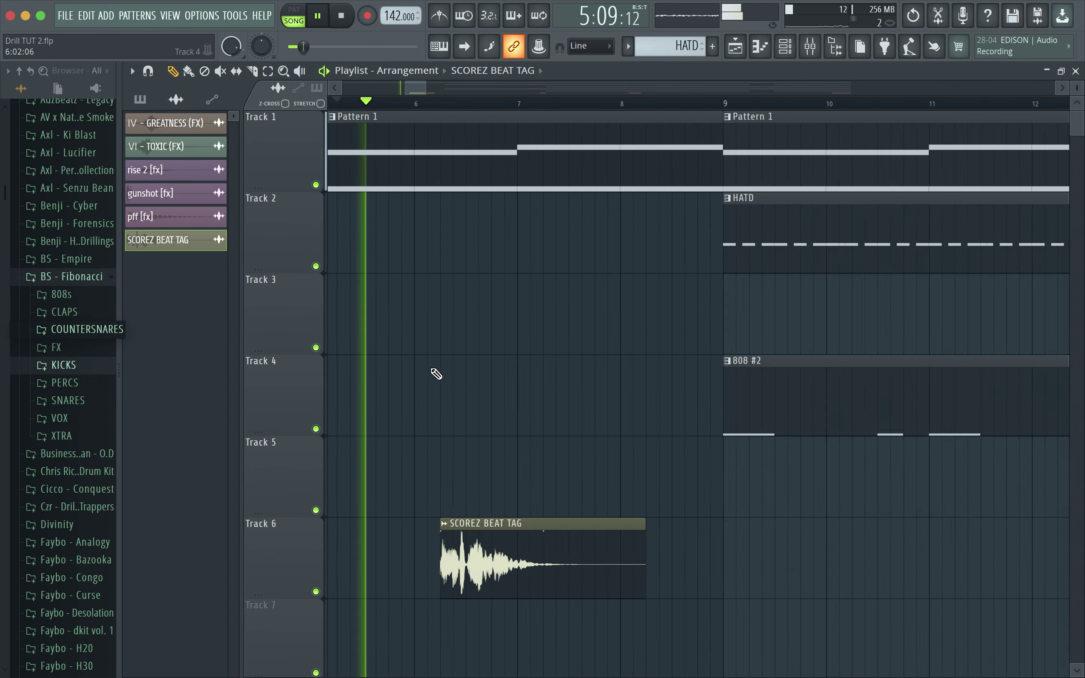
{"action": "scroll", "coordinate": [436, 371], "scroll_direction": "up", "scroll_amount": 5}
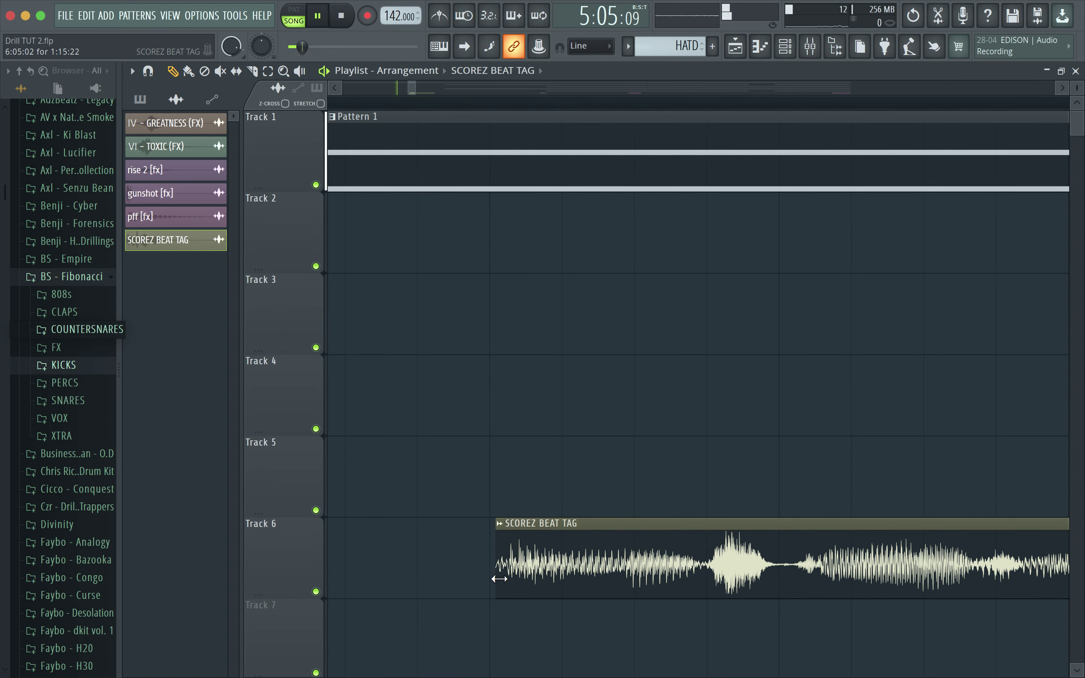
{"action": "key", "text": "space"}
{"action": "scroll", "coordinate": [529, 476], "scroll_direction": "down", "scroll_amount": 5}
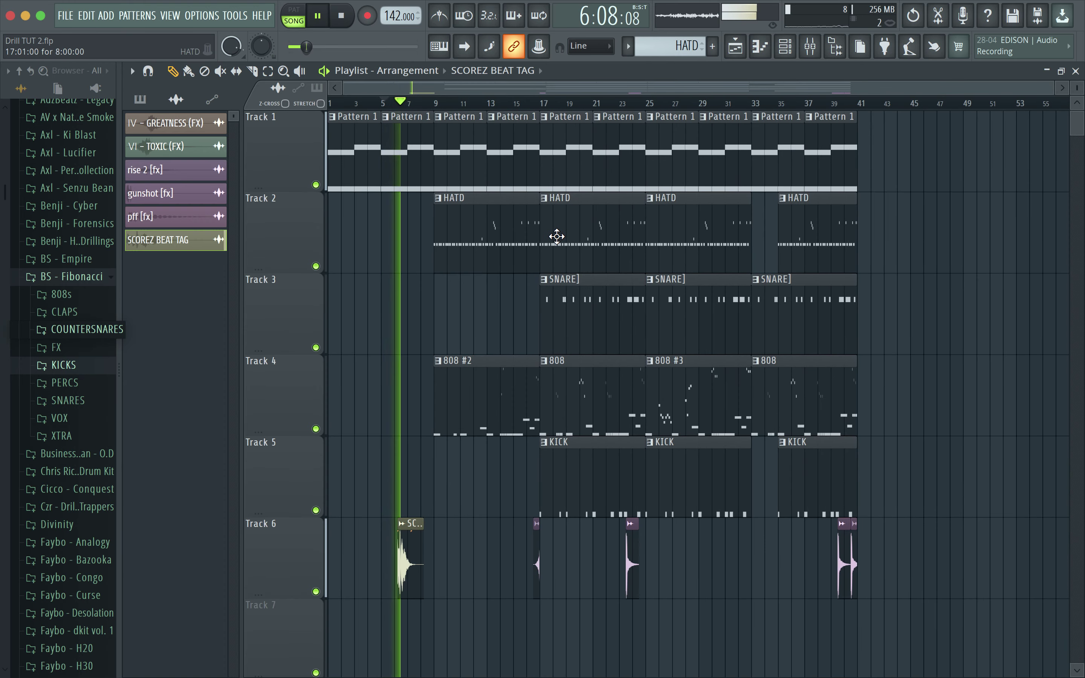
{"action": "left_click_drag", "start_coordinate": [408, 564], "coordinate": [430, 570]}
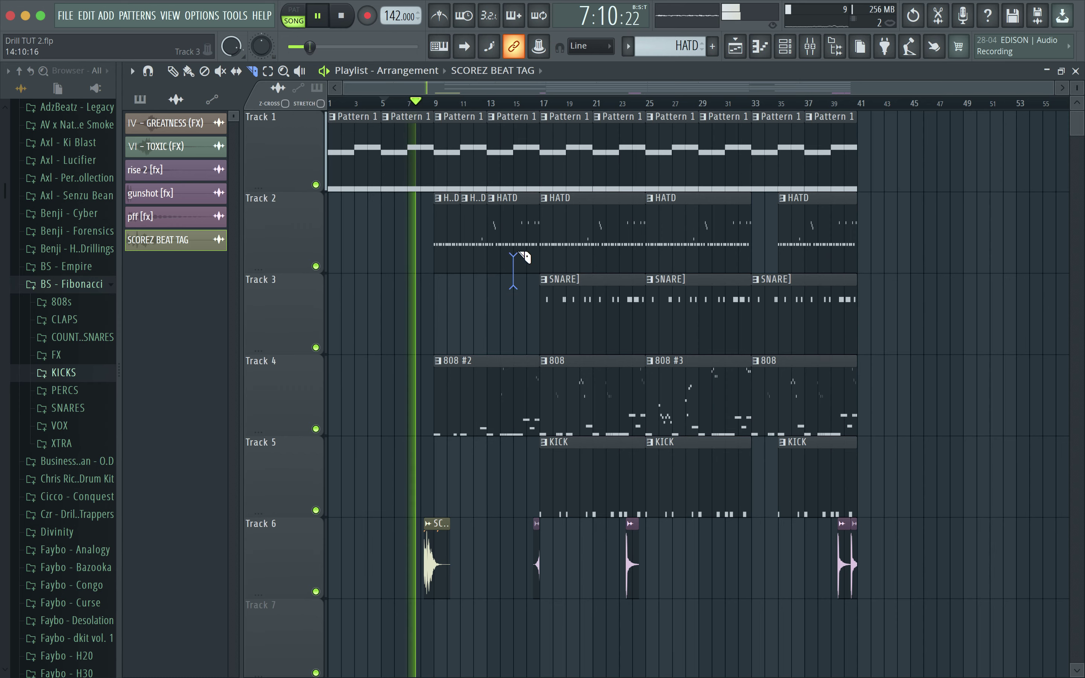
Step: Slice the first HATD clip on Track 2, keeping one-bar pieces at bars 9 and 11 and a two-bar piece at bar 13
{"action": "right_click", "coordinate": [461, 245]}
{"action": "right_click", "coordinate": [525, 248]}
{"action": "scroll", "coordinate": [511, 269], "scroll_direction": "up", "scroll_amount": 3}
{"action": "left_click_drag", "start_coordinate": [399, 244], "coordinate": [369, 247]}
{"action": "left_click", "coordinate": [406, 255]}
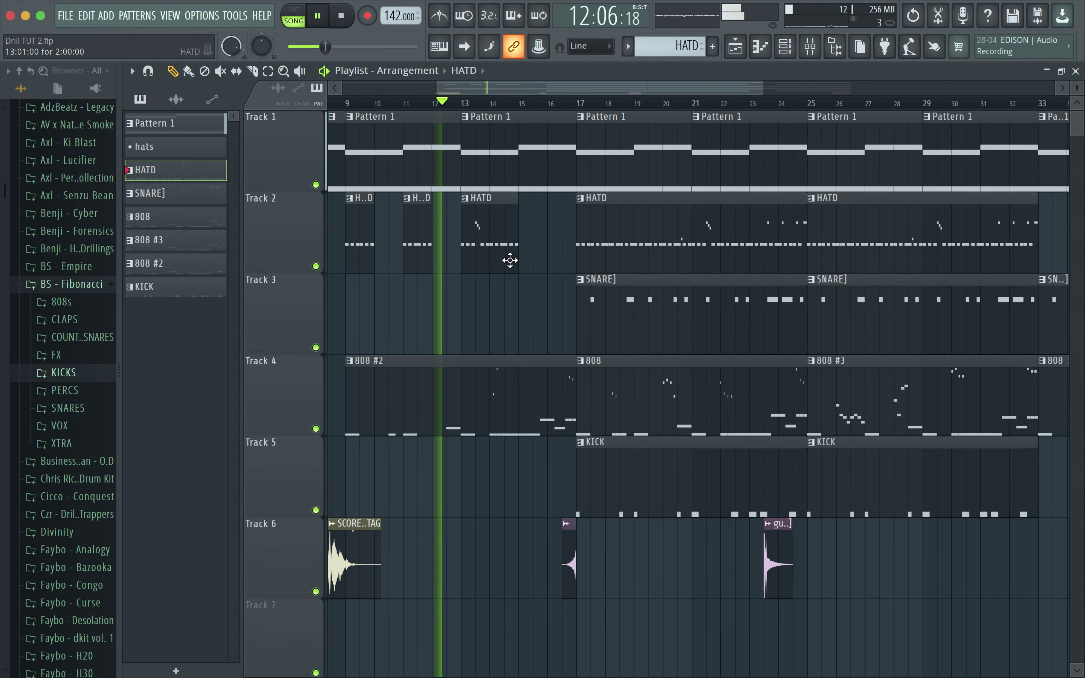
Step: Rearrange the HATD pieces on Track 2 into one-bar clips at bars 11, 13, 15 and 16, with hi-hat rolls at bars 11 and 15
{"action": "left_click_drag", "start_coordinate": [517, 253], "coordinate": [491, 260]}
{"action": "left_click", "coordinate": [519, 253]}
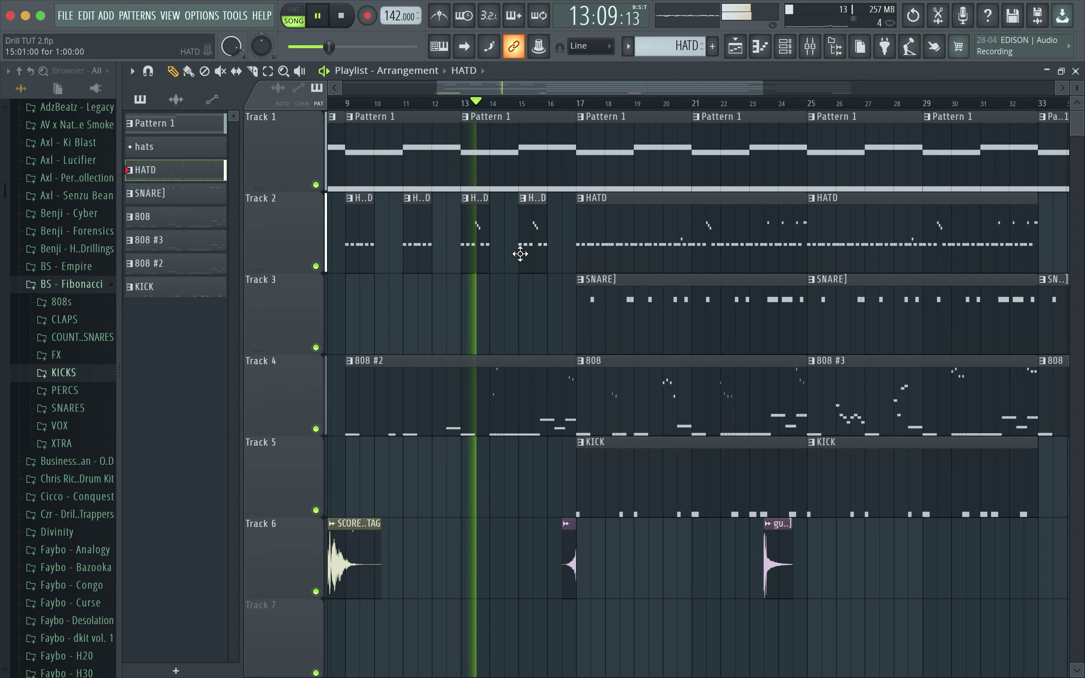
{"action": "right_click", "coordinate": [473, 244]}
{"action": "left_click", "coordinate": [467, 252]}
{"action": "scroll", "coordinate": [547, 310], "scroll_direction": "down", "scroll_amount": 2}
{"action": "left_click", "coordinate": [549, 259]}
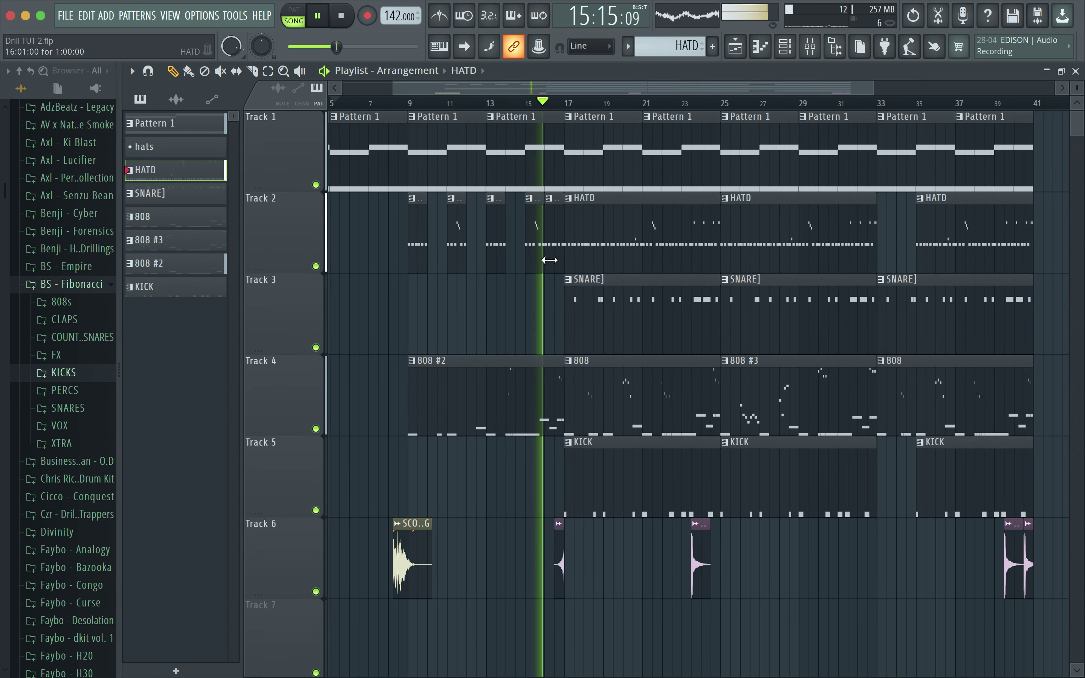
{"action": "scroll", "coordinate": [550, 260], "scroll_direction": "up", "scroll_amount": 8}
{"action": "scroll", "coordinate": [559, 267], "scroll_direction": "down", "scroll_amount": 5}
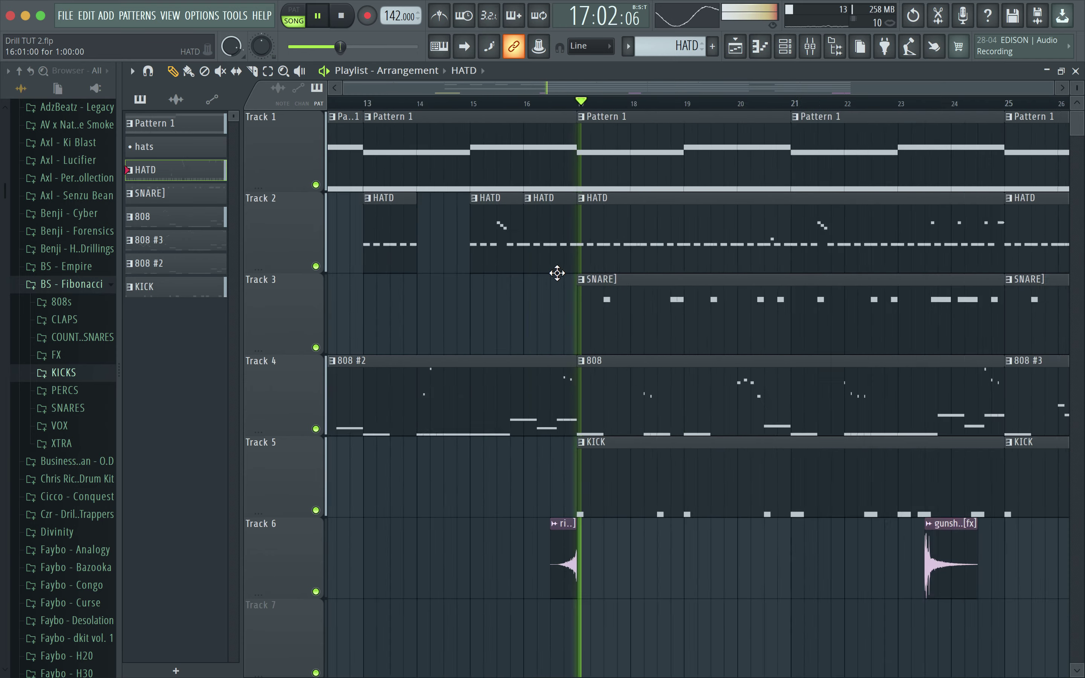
Step: Duplicate the Track 1–6 clips of bars 9–41 after the existing arrangement and delete the copied beat tag on Track 6
{"action": "scroll", "coordinate": [557, 273], "scroll_direction": "down", "scroll_amount": 4}
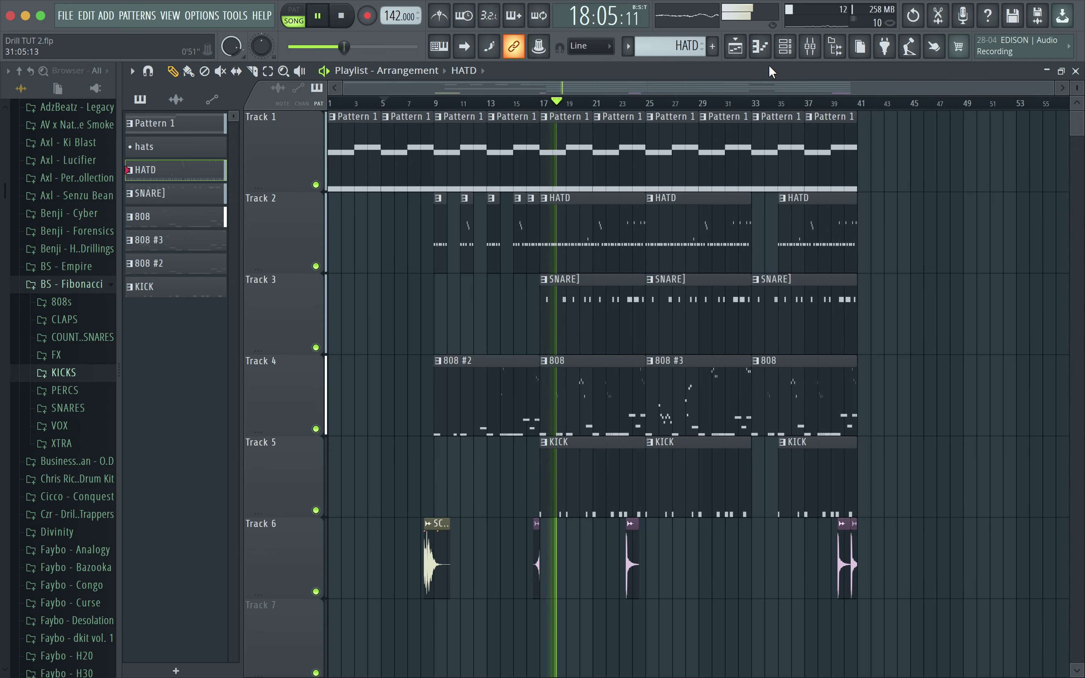
{"action": "left_click", "coordinate": [66, 16]}
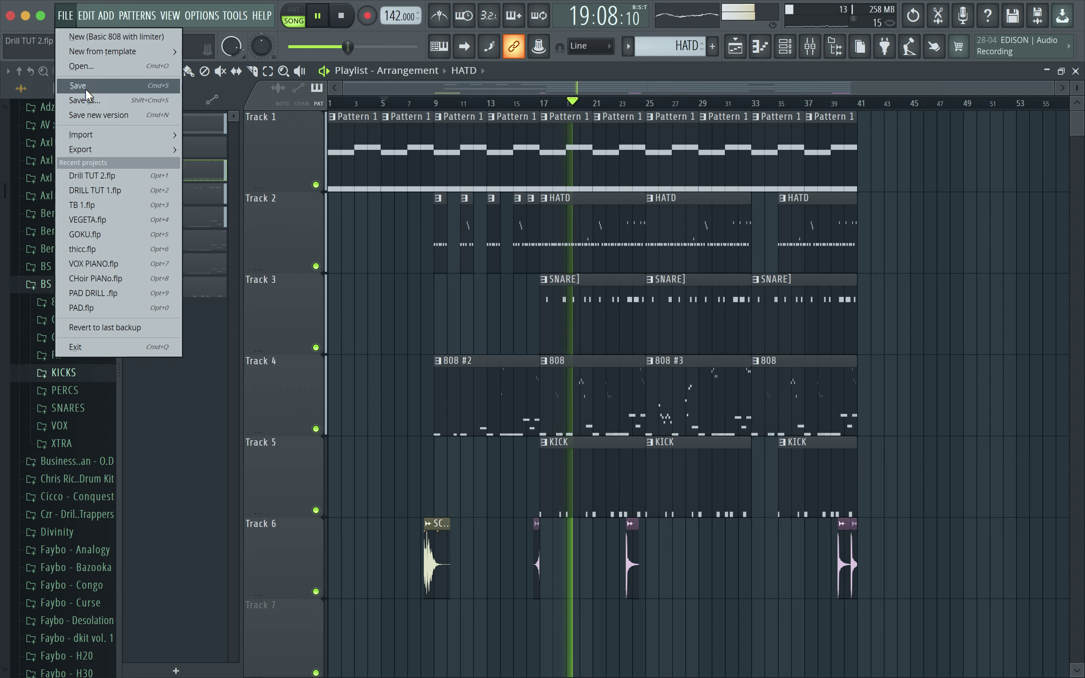
{"action": "key", "text": "Escape"}
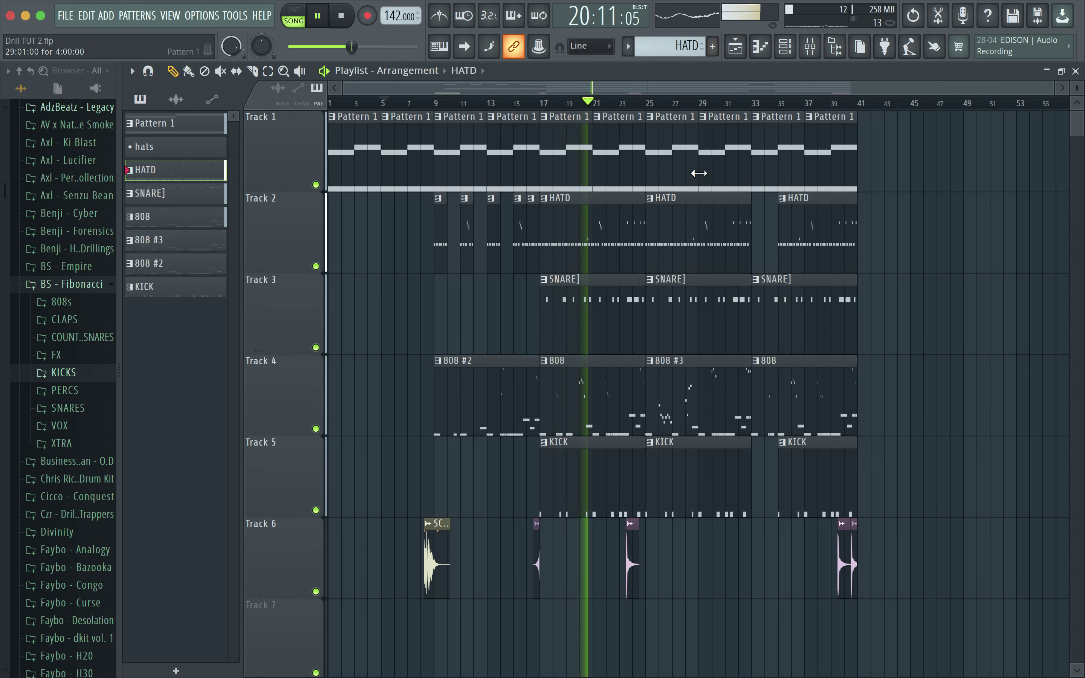
{"action": "left_click_drag", "start_coordinate": [926, 673], "coordinate": [448, 131]}
{"action": "key", "text": "ctrl+b"}
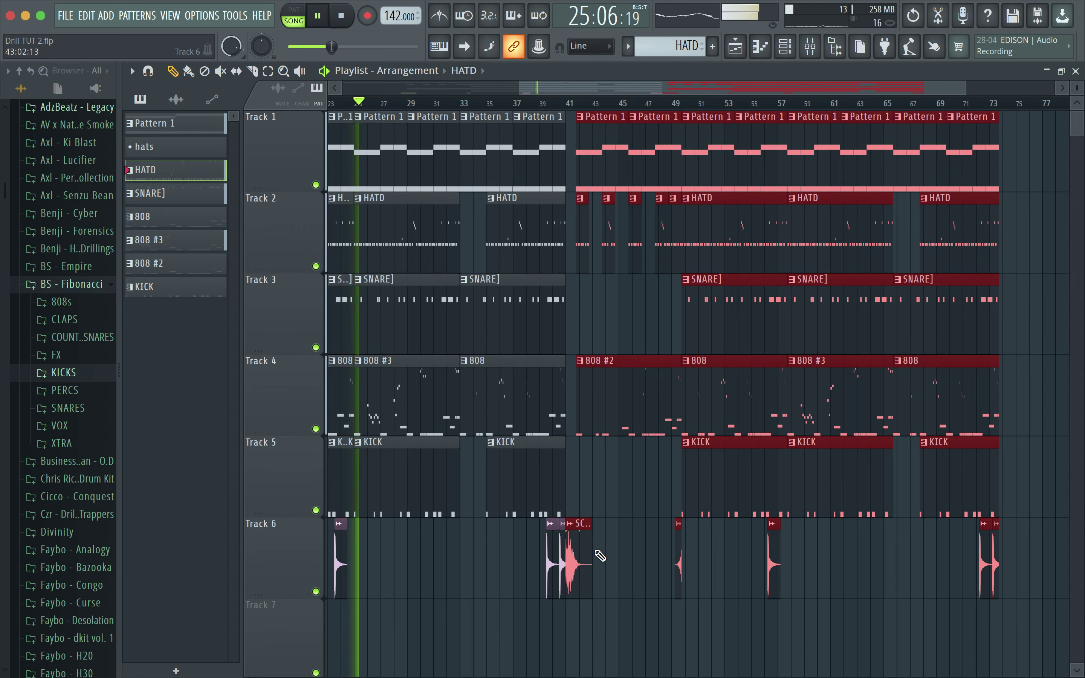
{"action": "right_click", "coordinate": [583, 548]}
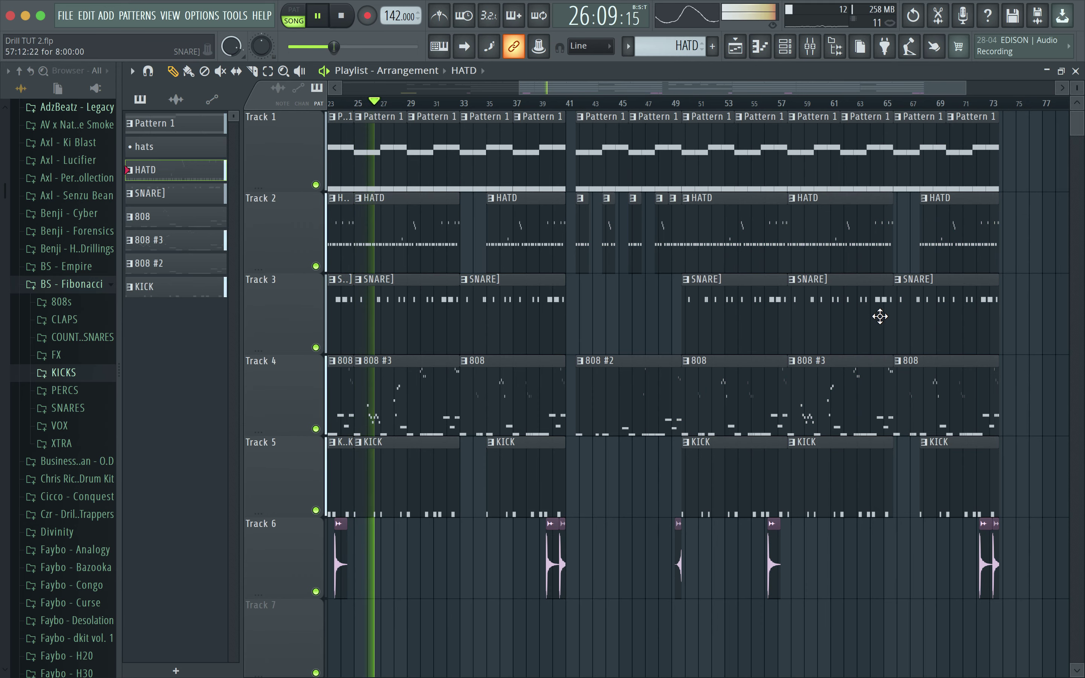
Step: Move the duplicated clips on Tracks 1–6 together so that the copied section starts exactly at bar 41
{"action": "left_click_drag", "start_coordinate": [1022, 598], "coordinate": [571, 115]}
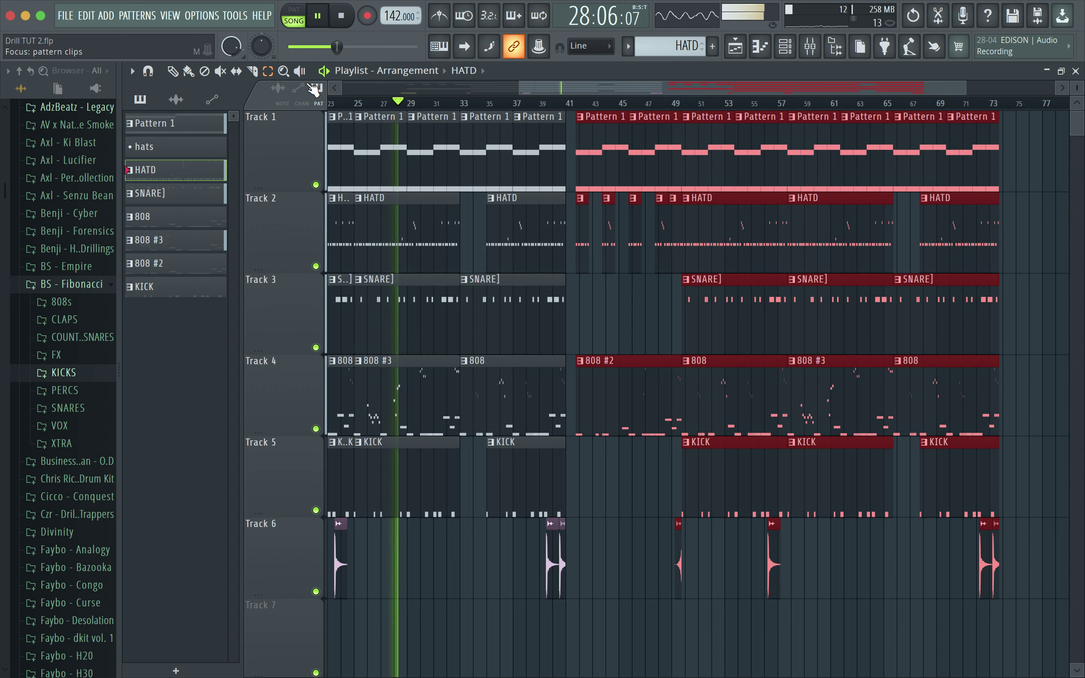
{"action": "left_click", "coordinate": [595, 161]}
{"action": "scroll", "coordinate": [597, 157], "scroll_direction": "up", "scroll_amount": 6}
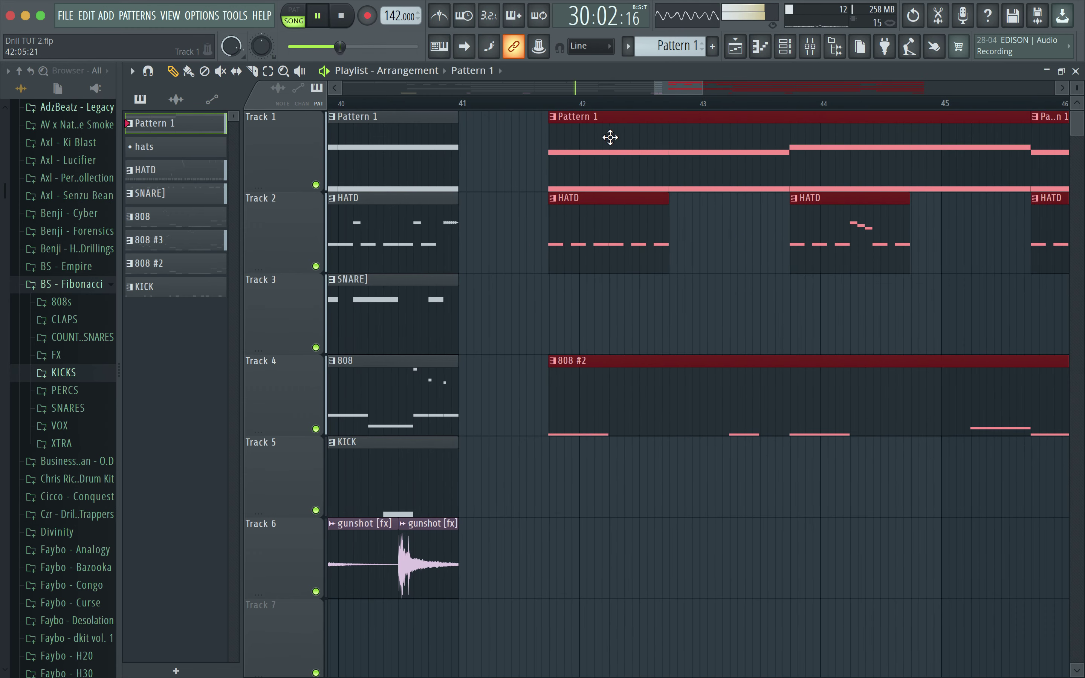
{"action": "scroll", "coordinate": [528, 339], "scroll_direction": "down", "scroll_amount": 8}
{"action": "scroll", "coordinate": [489, 298], "scroll_direction": "up", "scroll_amount": 6}
{"action": "scroll", "coordinate": [596, 315], "scroll_direction": "down", "scroll_amount": 6}
{"action": "scroll", "coordinate": [840, 300], "scroll_direction": "up", "scroll_amount": 2}
{"action": "left_click", "coordinate": [718, 314]}
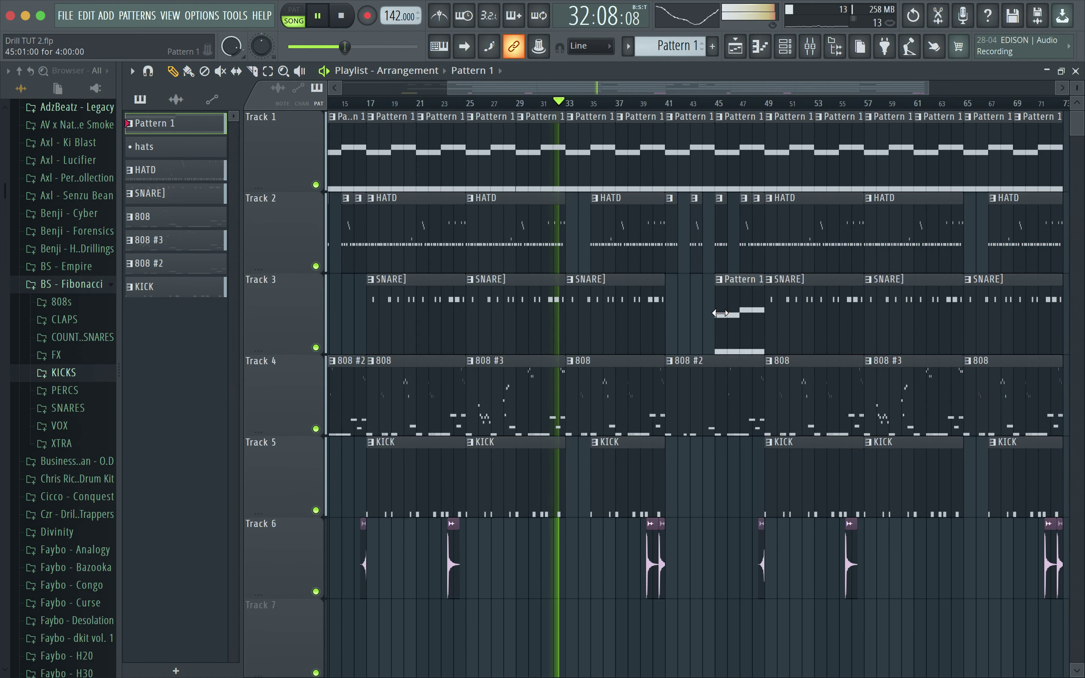
{"action": "right_click", "coordinate": [789, 317]}
{"action": "key", "text": "super+z"}
{"action": "right_click", "coordinate": [739, 315]}
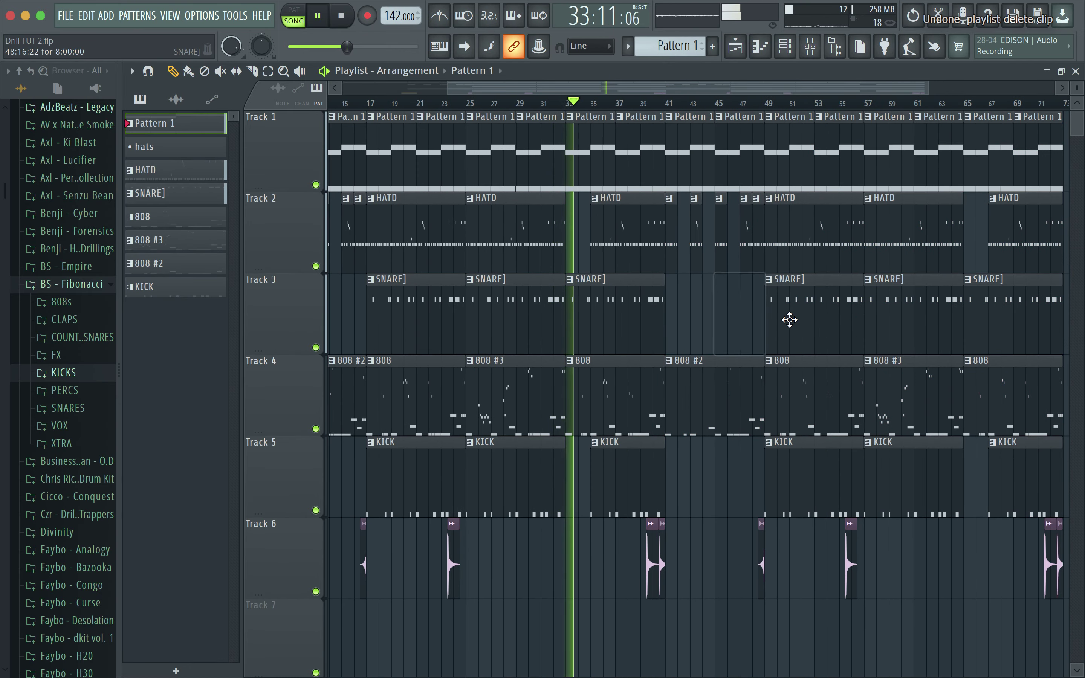
Step: Add a SNARE] clip covering bars 45–49 on Track 3 and extend the HATD clips at bars 41, 43 and 45 to two bars
{"action": "left_click", "coordinate": [681, 320]}
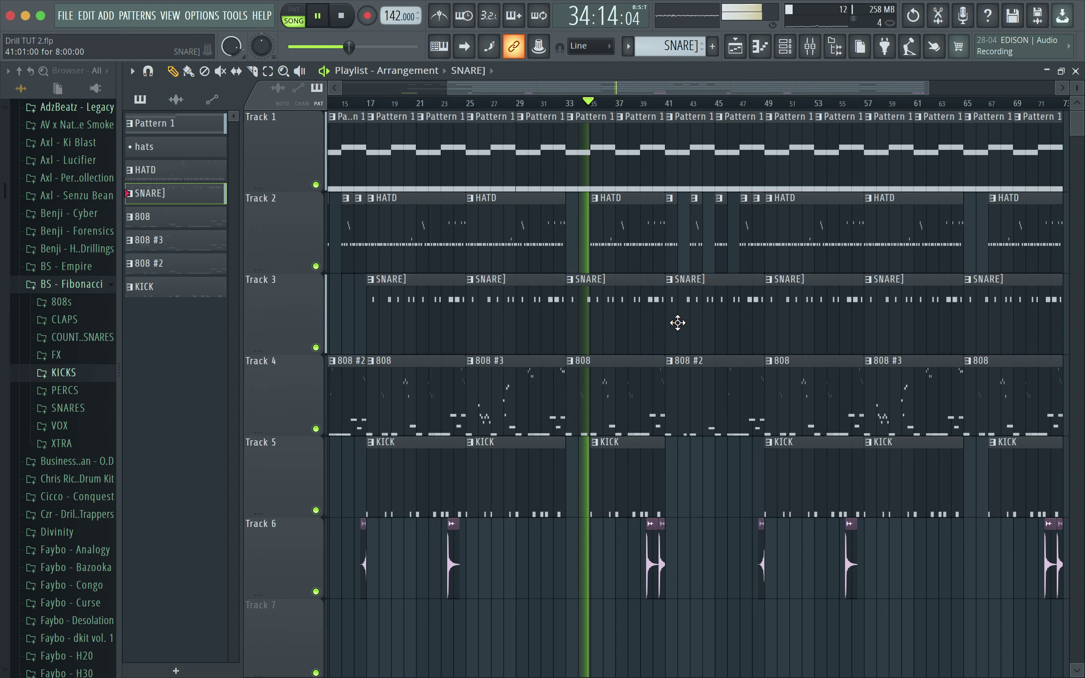
{"action": "scroll", "coordinate": [710, 320], "scroll_direction": "up", "scroll_amount": 5}
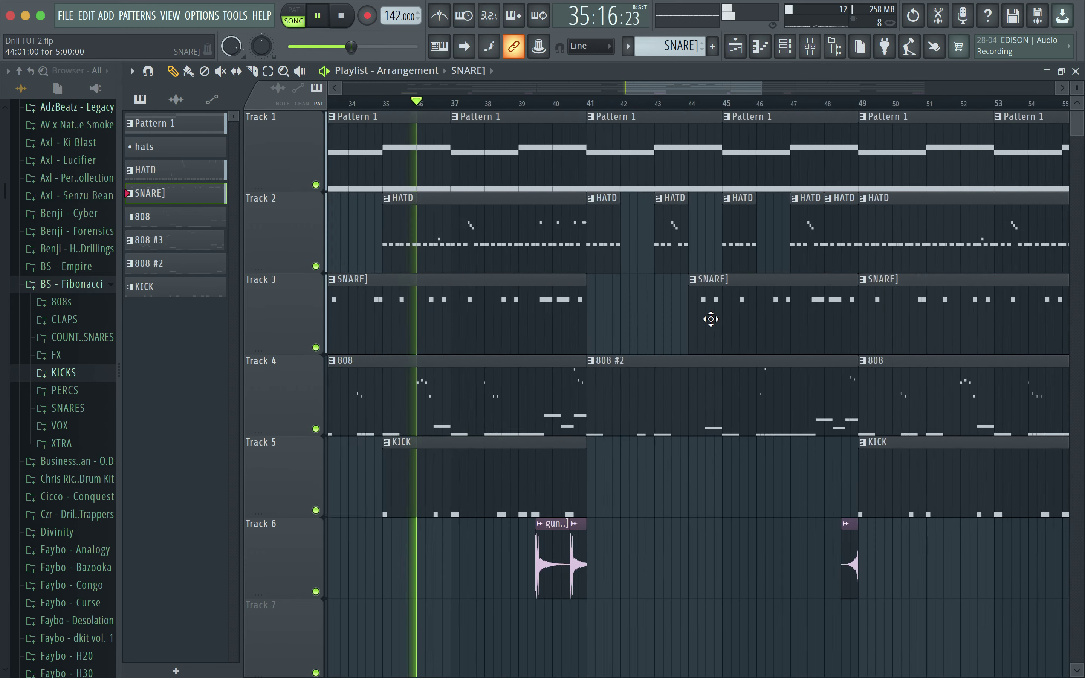
{"action": "left_click_drag", "start_coordinate": [685, 342], "coordinate": [735, 347]}
{"action": "left_click_drag", "start_coordinate": [596, 249], "coordinate": [814, 246]}
Step: Try shorter lengths for the 808 #2 clip at bar 41 on Track 4, ending it at bar 45 and at bar 47
{"action": "scroll", "coordinate": [634, 327], "scroll_direction": "down", "scroll_amount": 3, "text": "ctrl"}
{"action": "scroll", "coordinate": [634, 327], "scroll_direction": "down", "scroll_amount": 2, "text": "ctrl"}
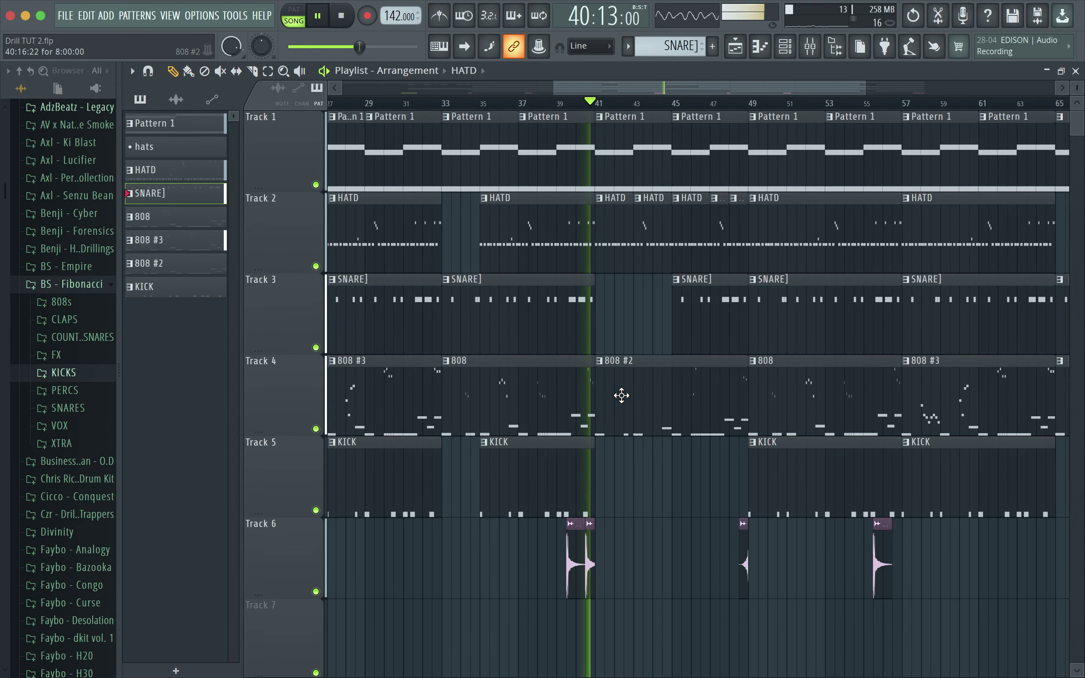
{"action": "left_click_drag", "start_coordinate": [602, 424], "coordinate": [669, 426]}
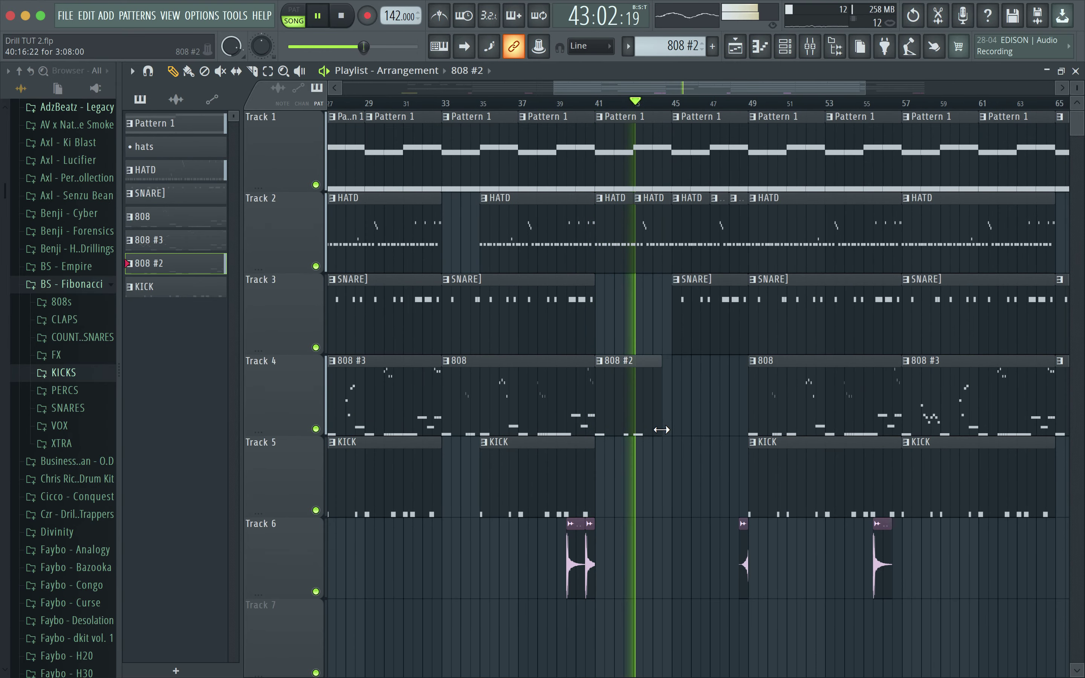
{"action": "scroll", "coordinate": [705, 408], "scroll_direction": "down", "scroll_amount": 1, "text": "ctrl"}
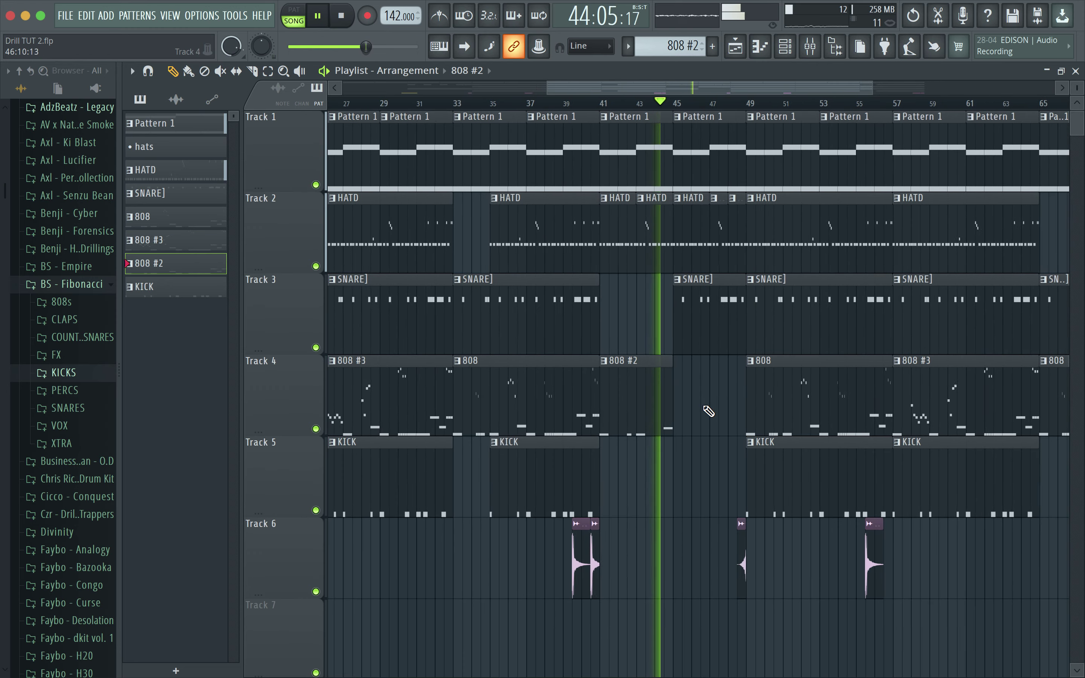
{"action": "scroll", "coordinate": [705, 408], "scroll_direction": "up", "scroll_amount": 2, "text": "ctrl"}
{"action": "left_click_drag", "start_coordinate": [665, 429], "coordinate": [714, 441]}
{"action": "scroll", "coordinate": [724, 445], "scroll_direction": "up", "scroll_amount": 2, "text": "ctrl"}
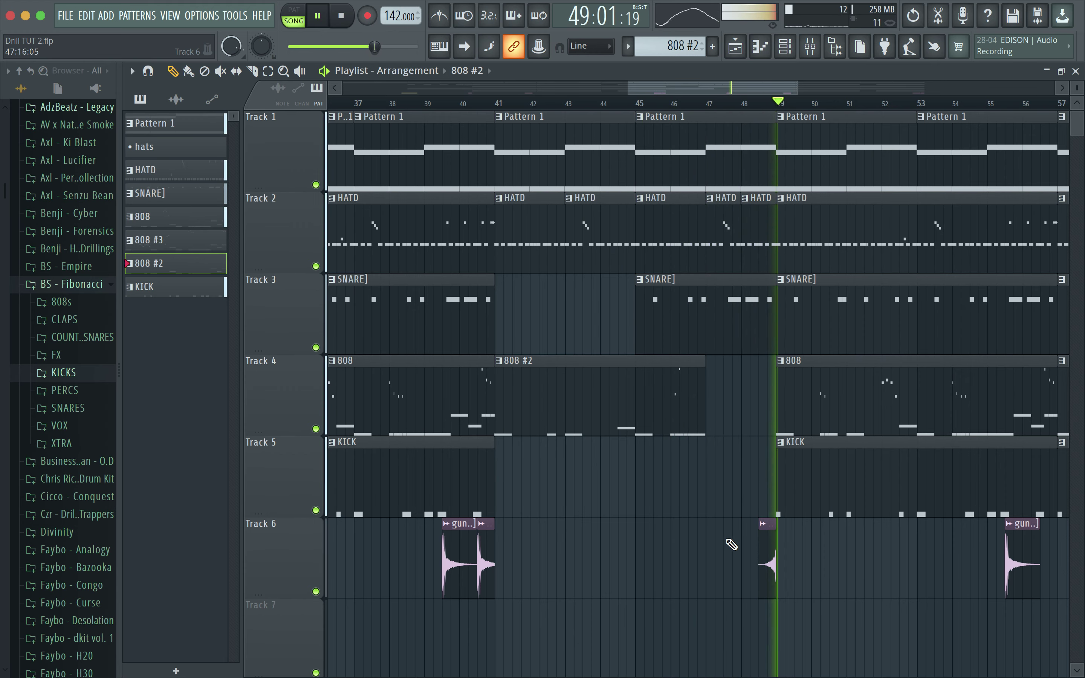
{"action": "left_click_drag", "start_coordinate": [704, 411], "coordinate": [775, 419]}
Step: Open the 808 pattern from the clip at bar 49 in the piano roll and delete the four short high notes at the start of bar 4
{"action": "scroll", "coordinate": [651, 465], "scroll_direction": "down", "scroll_amount": 6}
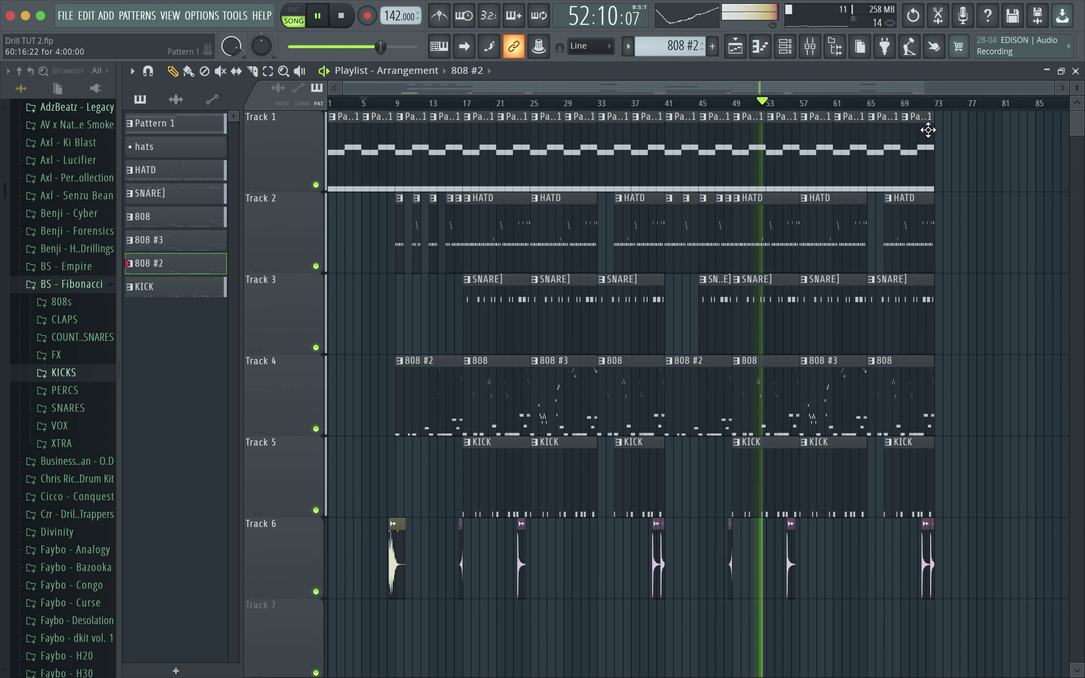
{"action": "left_click", "coordinate": [759, 104]}
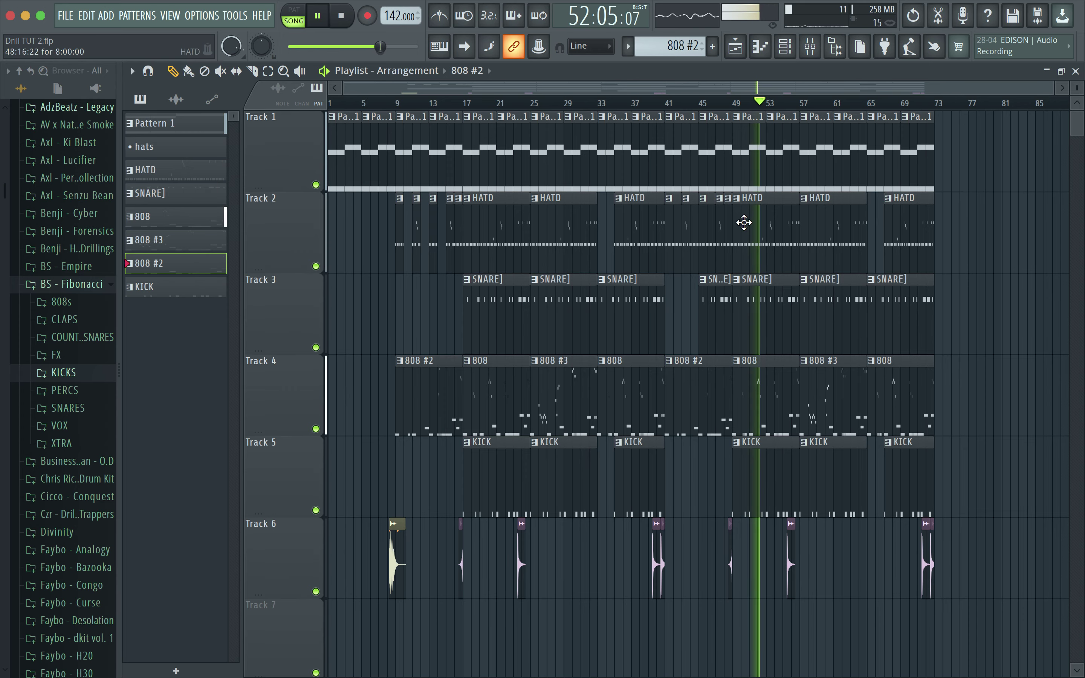
{"action": "left_click", "coordinate": [749, 101]}
{"action": "double_click", "coordinate": [757, 376]}
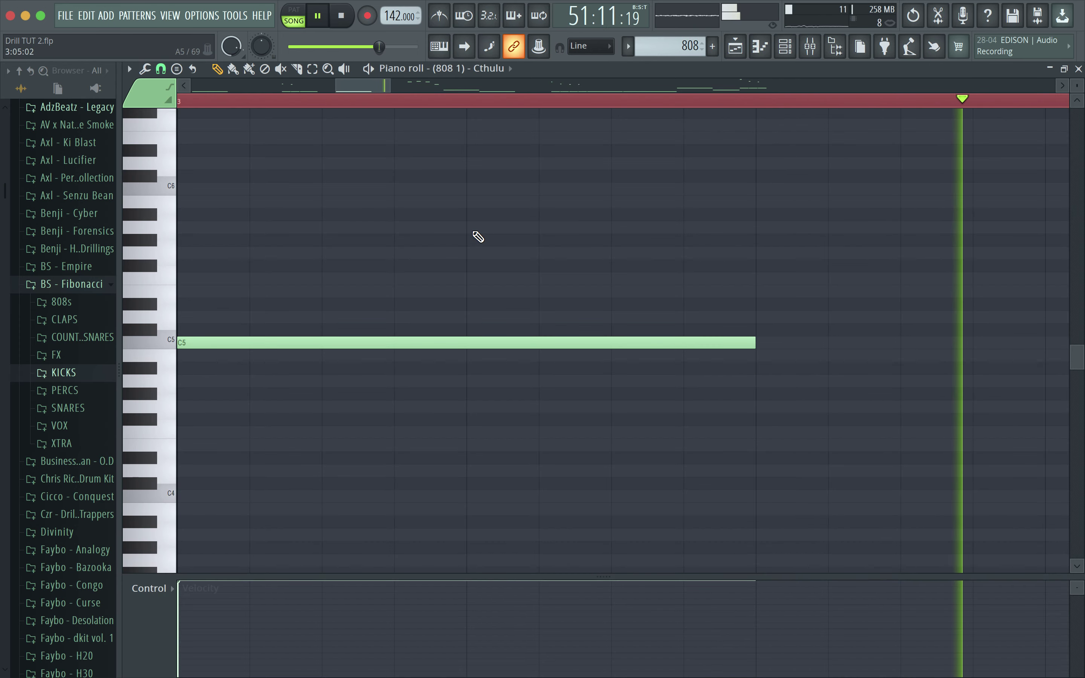
{"action": "key", "text": "space"}
{"action": "key", "text": "space"}
{"action": "scroll", "coordinate": [289, 272], "scroll_direction": "up", "scroll_amount": 5}
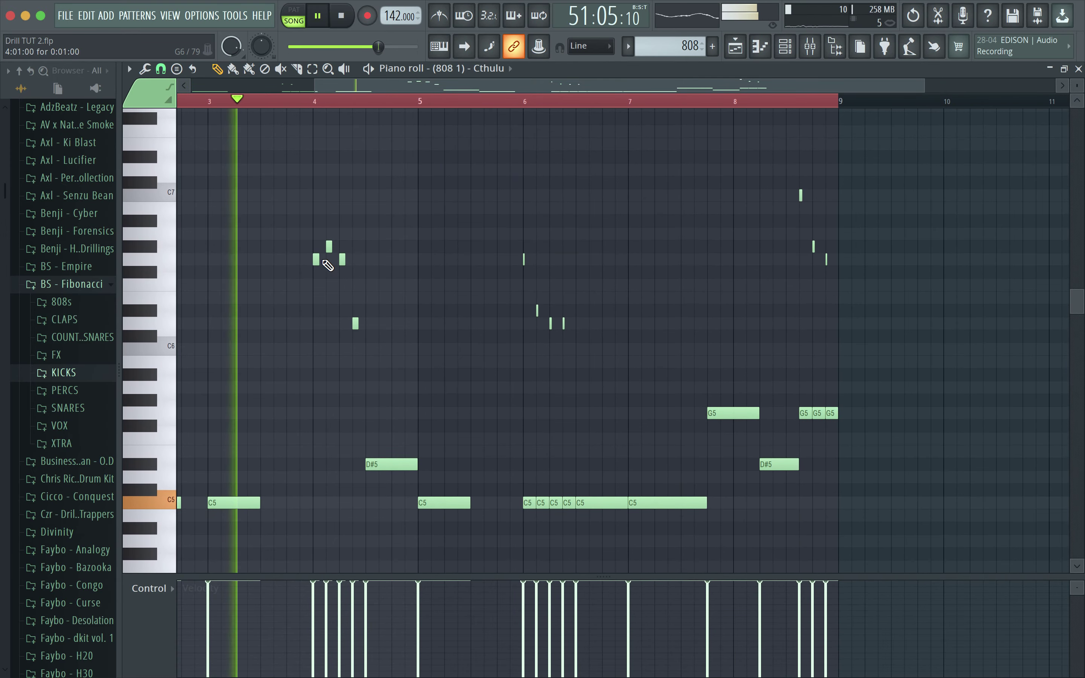
{"action": "scroll", "coordinate": [326, 259], "scroll_direction": "up", "scroll_amount": 4}
{"action": "right_click", "coordinate": [314, 259]}
{"action": "right_click", "coordinate": [343, 247]}
{"action": "right_click", "coordinate": [373, 260]}
{"action": "right_click", "coordinate": [404, 324]}
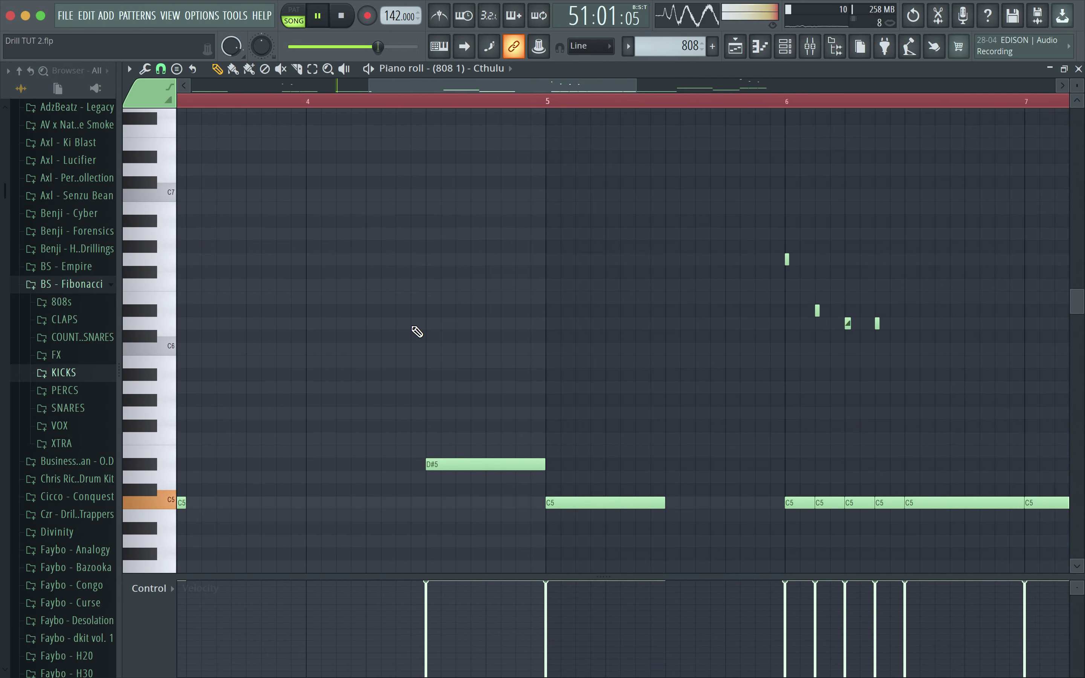
Step: Add two short G#5 notes from 3:12 across the start of bar 4, followed by a G5 note leading into the D#5 note
{"action": "left_click", "coordinate": [291, 426]}
{"action": "key", "text": "space"}
{"action": "key", "text": "space"}
{"action": "right_click", "coordinate": [292, 426]}
{"action": "left_click", "coordinate": [315, 400]}
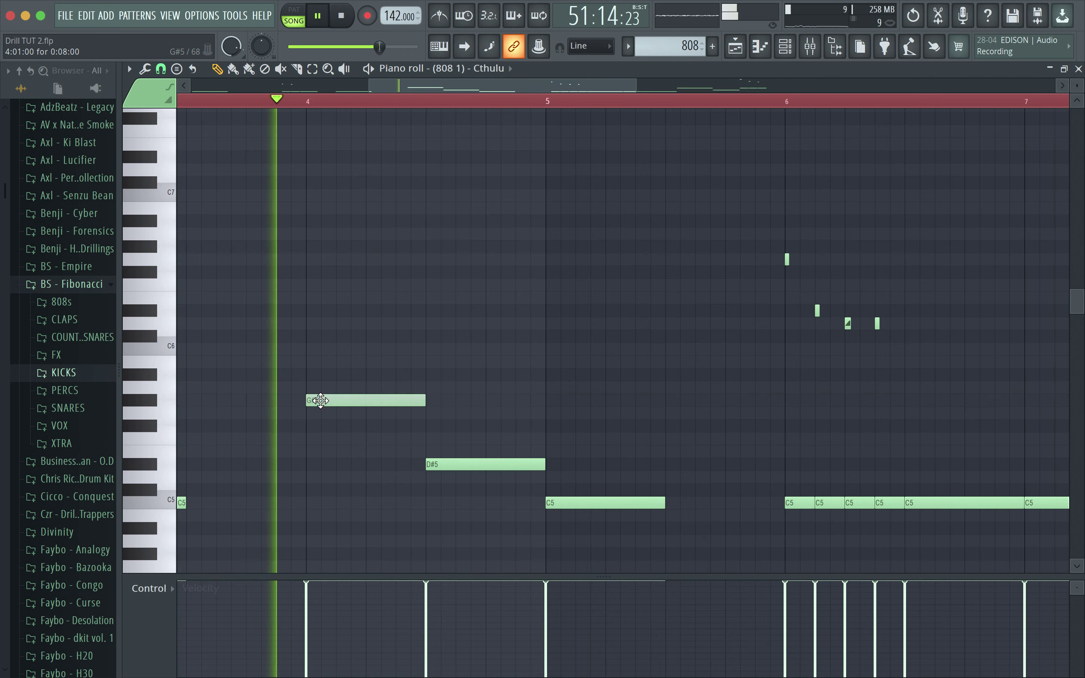
{"action": "left_click_drag", "start_coordinate": [314, 399], "coordinate": [266, 400]}
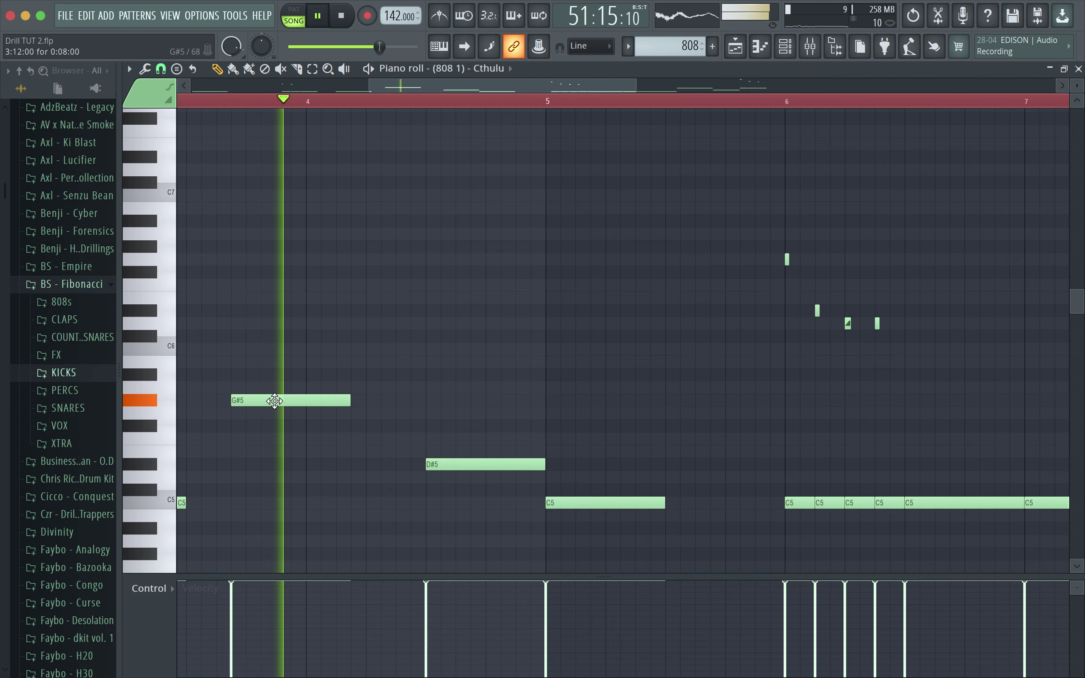
{"action": "left_click_drag", "start_coordinate": [352, 400], "coordinate": [276, 399]}
{"action": "left_click", "coordinate": [282, 400]}
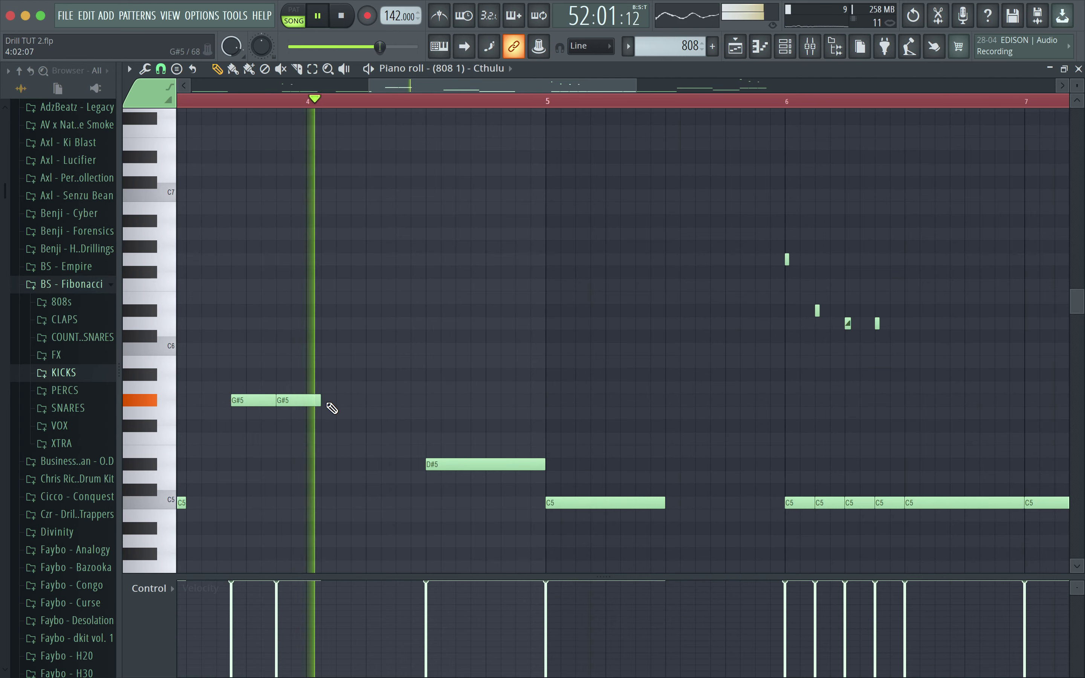
{"action": "left_click", "coordinate": [332, 412]}
{"action": "left_click_drag", "start_coordinate": [364, 413], "coordinate": [495, 412]}
Step: Move the first G#5 note to 3:11 and adjust both G#5 notes to run back to back into the G5 note
{"action": "scroll", "coordinate": [386, 312], "scroll_direction": "down", "scroll_amount": 5}
{"action": "scroll", "coordinate": [386, 314], "scroll_direction": "up", "scroll_amount": 5}
{"action": "left_click_drag", "start_coordinate": [391, 400], "coordinate": [360, 401]}
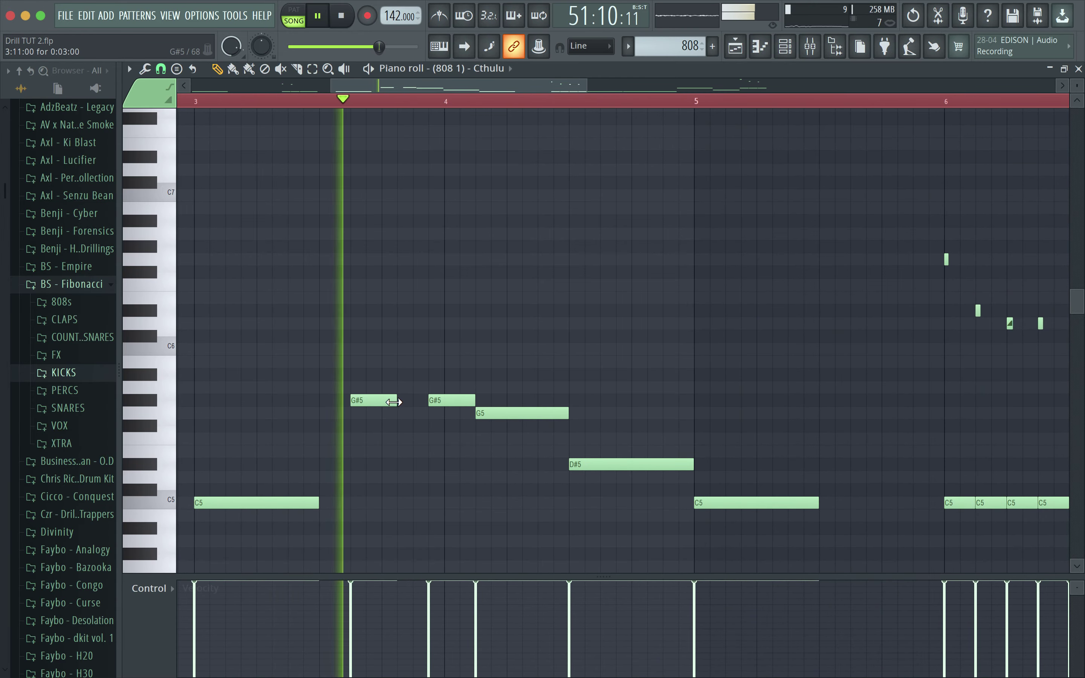
{"action": "left_click_drag", "start_coordinate": [434, 402], "coordinate": [402, 402]}
{"action": "key", "text": "space"}
{"action": "left_click_drag", "start_coordinate": [402, 402], "coordinate": [469, 401]}
{"action": "left_click", "coordinate": [390, 399]}
{"action": "key", "text": "space"}
{"action": "left_click", "coordinate": [405, 402]}
{"action": "right_click", "coordinate": [408, 404]}
Step: Lower the D#5 note in bar 4 to C#5, play the new bass line and close the piano roll
{"action": "key", "text": "space"}
{"action": "key", "text": "space"}
{"action": "scroll", "coordinate": [486, 379], "scroll_direction": "down", "scroll_amount": 5}
{"action": "scroll", "coordinate": [488, 379], "scroll_direction": "up", "scroll_amount": 4}
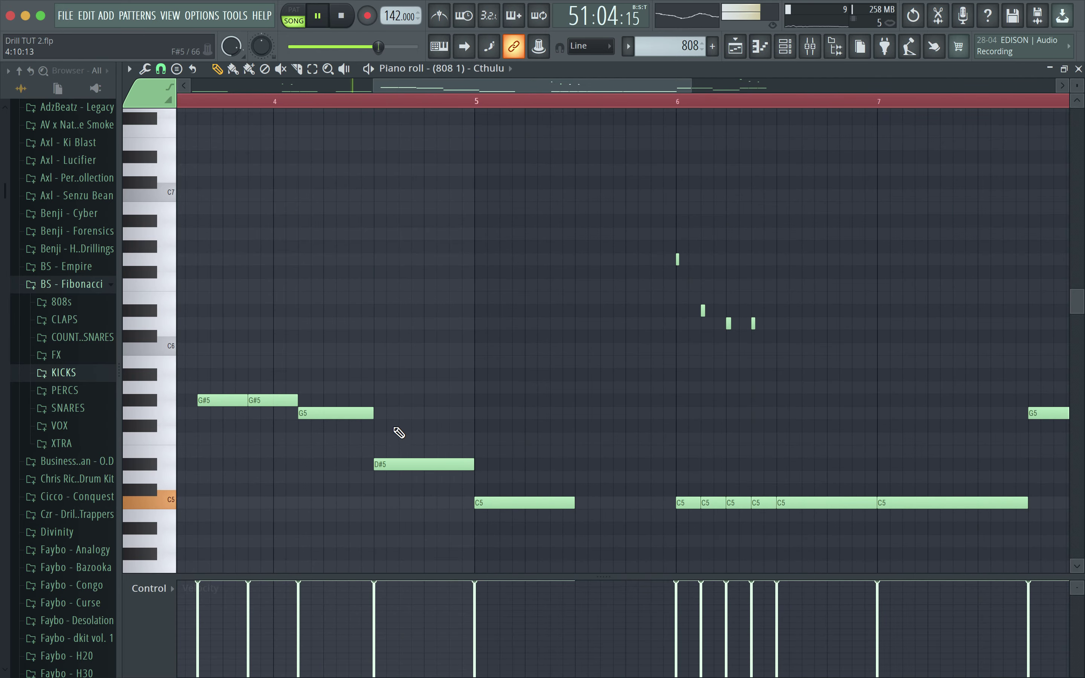
{"action": "left_click_drag", "start_coordinate": [403, 464], "coordinate": [407, 493]}
{"action": "key", "text": "space"}
{"action": "key", "text": "space"}
{"action": "scroll", "coordinate": [404, 367], "scroll_direction": "down", "scroll_amount": 5}
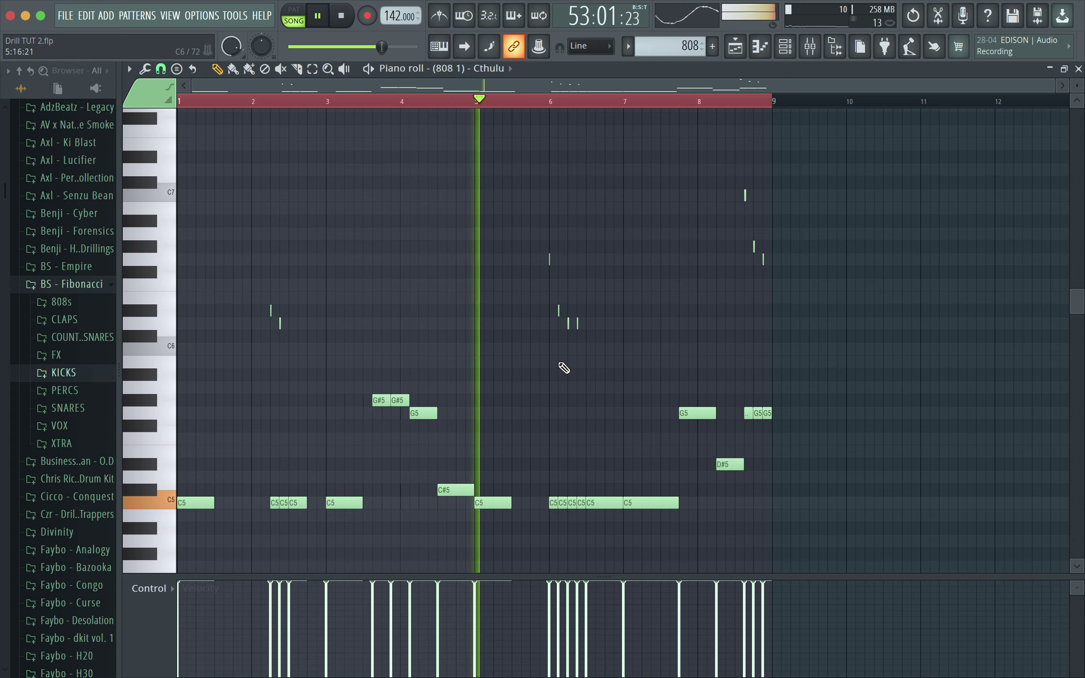
{"action": "left_click", "coordinate": [1078, 69]}
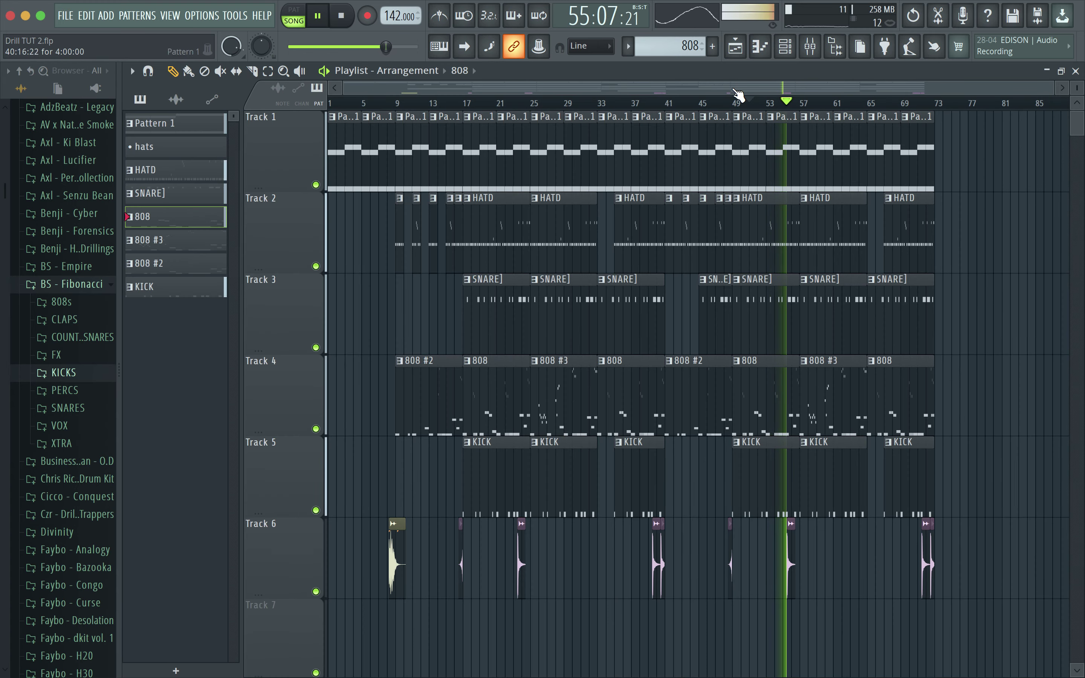
Step: Reopen the 808 pattern from around bar 54 and raise its C5 note at bar 7 to D#5
{"action": "left_click", "coordinate": [777, 107]}
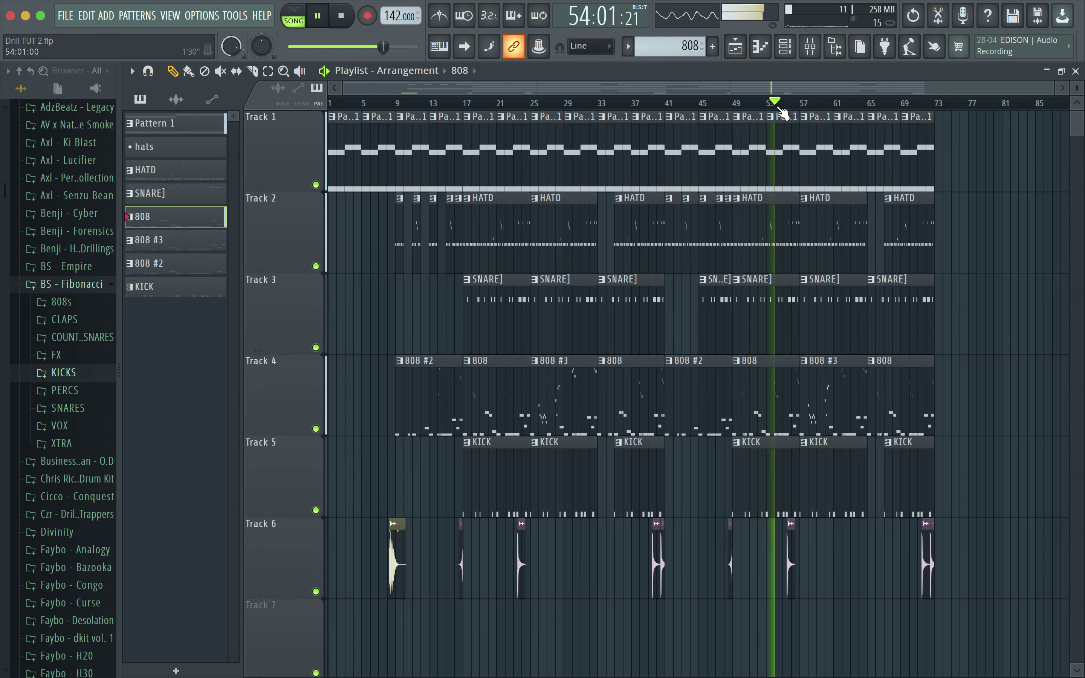
{"action": "double_click", "coordinate": [777, 408]}
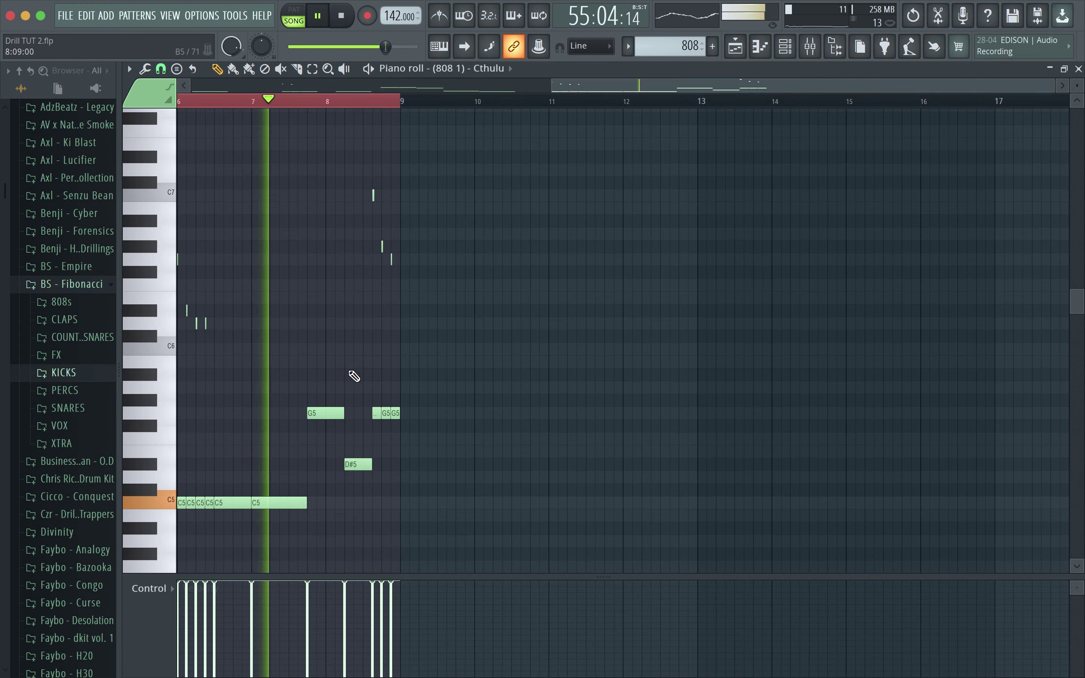
{"action": "left_click_drag", "start_coordinate": [267, 504], "coordinate": [278, 461]}
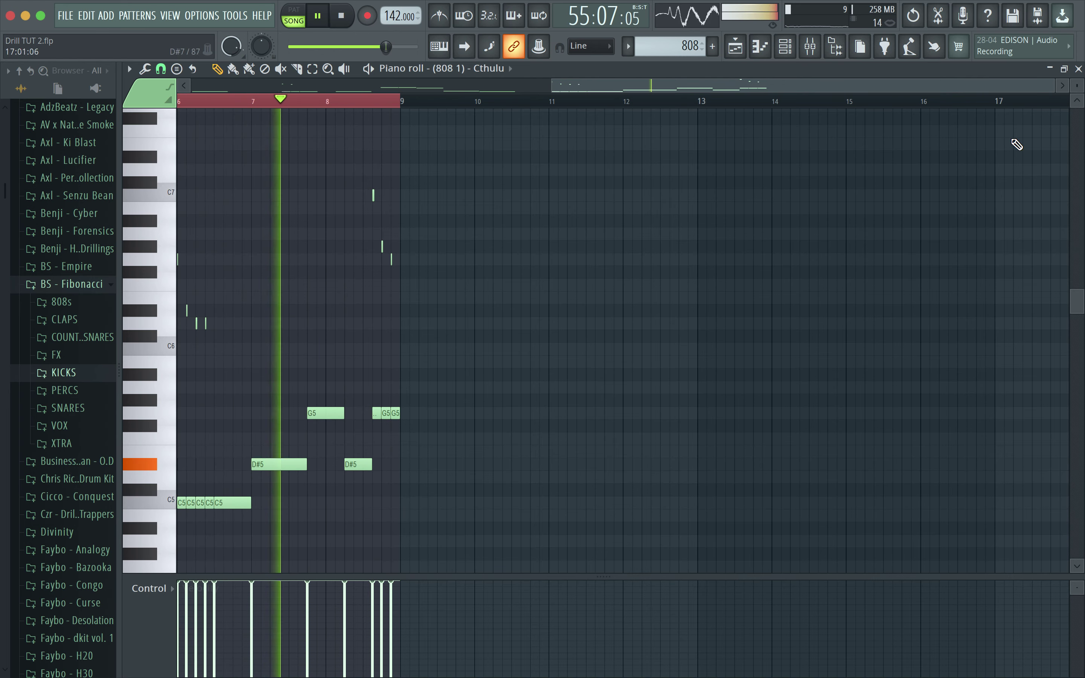
{"action": "key", "text": "space"}
{"action": "key", "text": "space"}
Step: Shorten the G5 note late in bar 7 to end at bar 8 and try a D#5 note at the start of bar 8
{"action": "scroll", "coordinate": [399, 367], "scroll_direction": "left", "scroll_amount": 5}
{"action": "scroll", "coordinate": [406, 312], "scroll_direction": "up", "scroll_amount": 2}
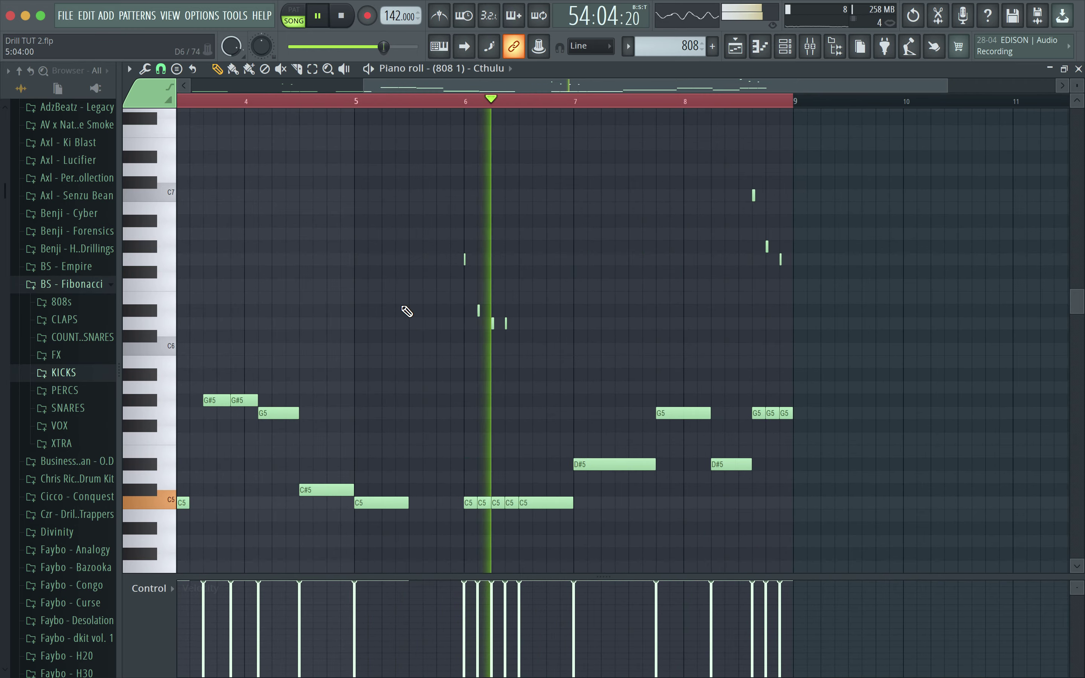
{"action": "left_click_drag", "start_coordinate": [707, 410], "coordinate": [678, 467]}
{"action": "scroll", "coordinate": [701, 419], "scroll_direction": "up", "scroll_amount": 1}
{"action": "scroll", "coordinate": [704, 422], "scroll_direction": "up", "scroll_amount": 1}
{"action": "key", "text": "space"}
{"action": "left_click", "coordinate": [676, 442]}
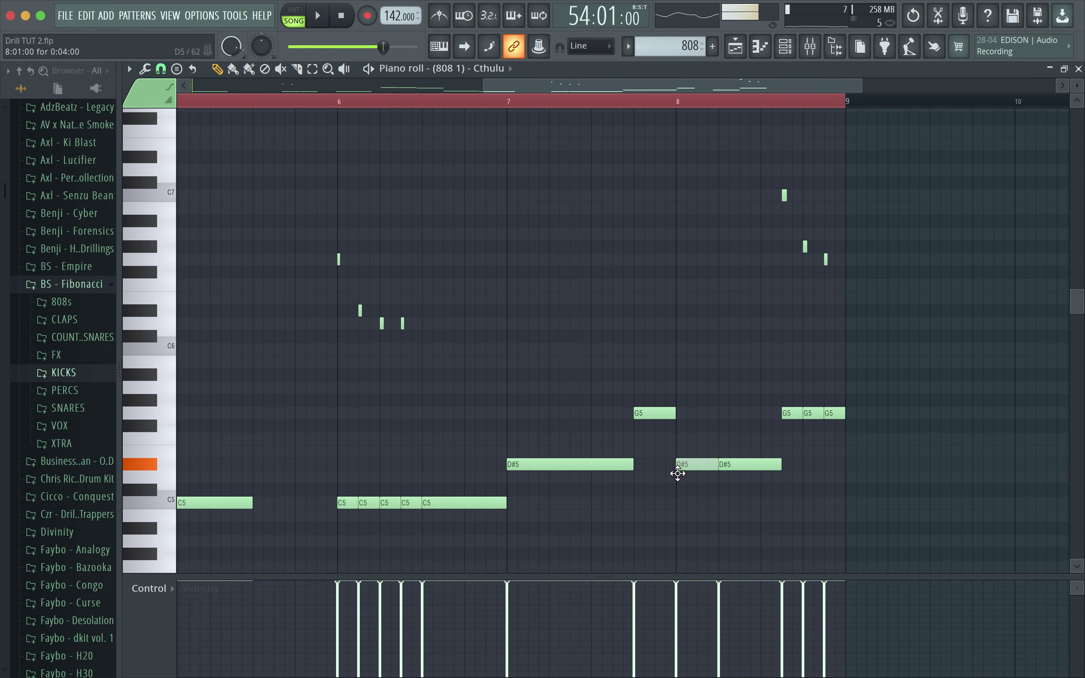
{"action": "key", "text": "space"}
{"action": "scroll", "coordinate": [679, 448], "scroll_direction": "up", "scroll_amount": 1}
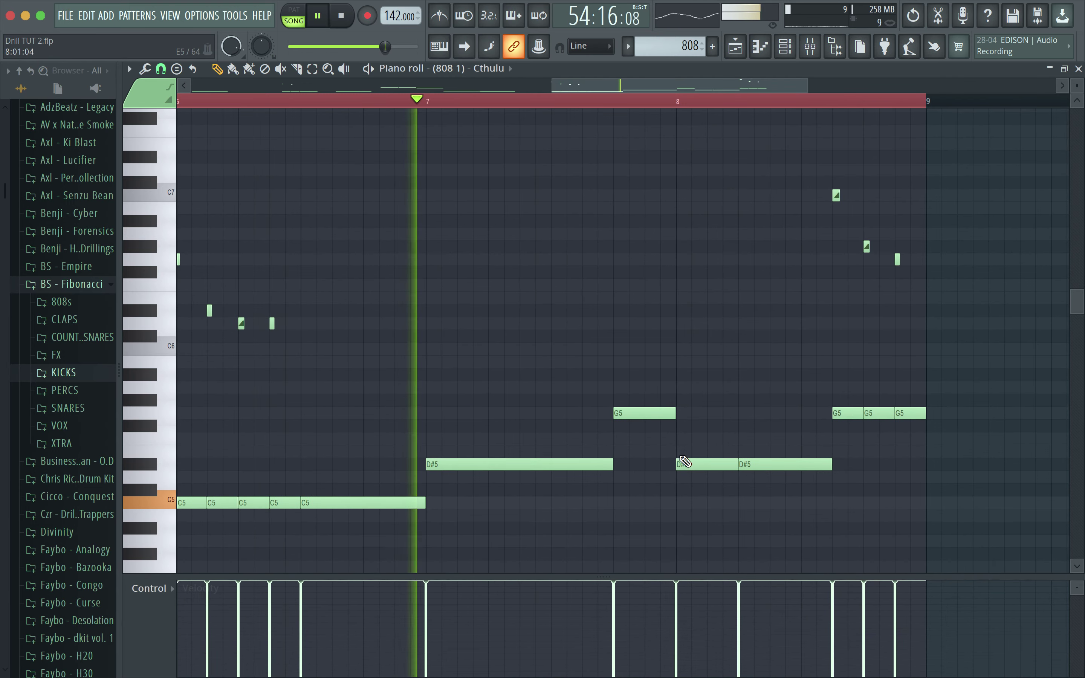
{"action": "right_click", "coordinate": [682, 464]}
Step: Shorten the G5 note late in bar 7 to two steps and follow it with a D#5 note up to bar 8 and a D5 note at bar 8
{"action": "key", "text": "space"}
{"action": "left_click_drag", "start_coordinate": [675, 412], "coordinate": [645, 413]}
{"action": "left_click_drag", "start_coordinate": [649, 451], "coordinate": [729, 487]}
{"action": "left_click", "coordinate": [684, 479]}
{"action": "key", "text": "space"}
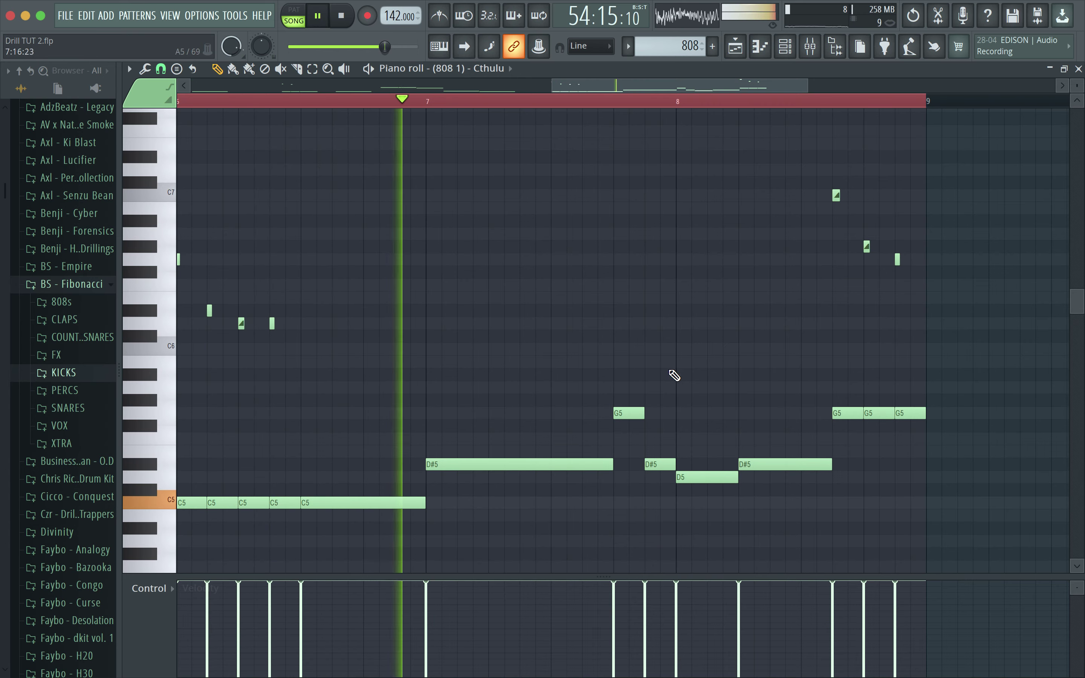
Step: Delete the D5 note at the start of bar 8 and extend the preceding D#5 note to about 8:03
{"action": "scroll", "coordinate": [670, 356], "scroll_direction": "up", "scroll_amount": 3}
{"action": "key", "text": "space"}
{"action": "key", "text": "space"}
{"action": "right_click", "coordinate": [704, 476]}
{"action": "left_click_drag", "start_coordinate": [684, 466], "coordinate": [733, 467]}
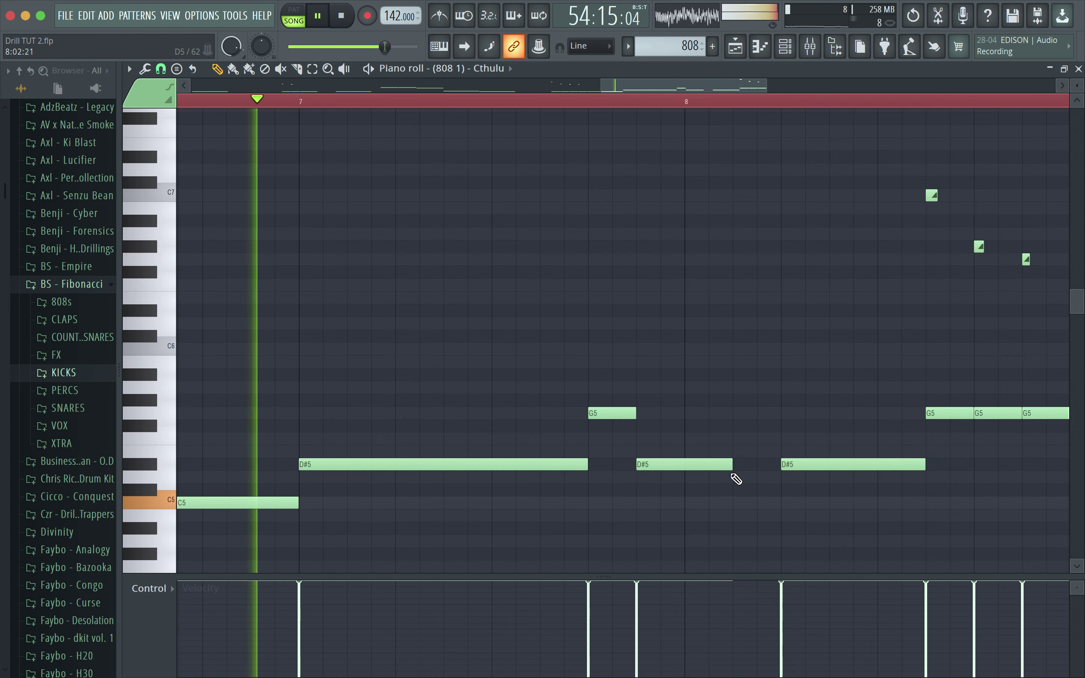
Step: Replace the second D#5 note in bar 8 with a D5 note filling the gap up to the closing G5 notes, and close the piano roll
{"action": "left_click", "coordinate": [735, 477]}
{"action": "left_click_drag", "start_coordinate": [825, 479], "coordinate": [783, 478]}
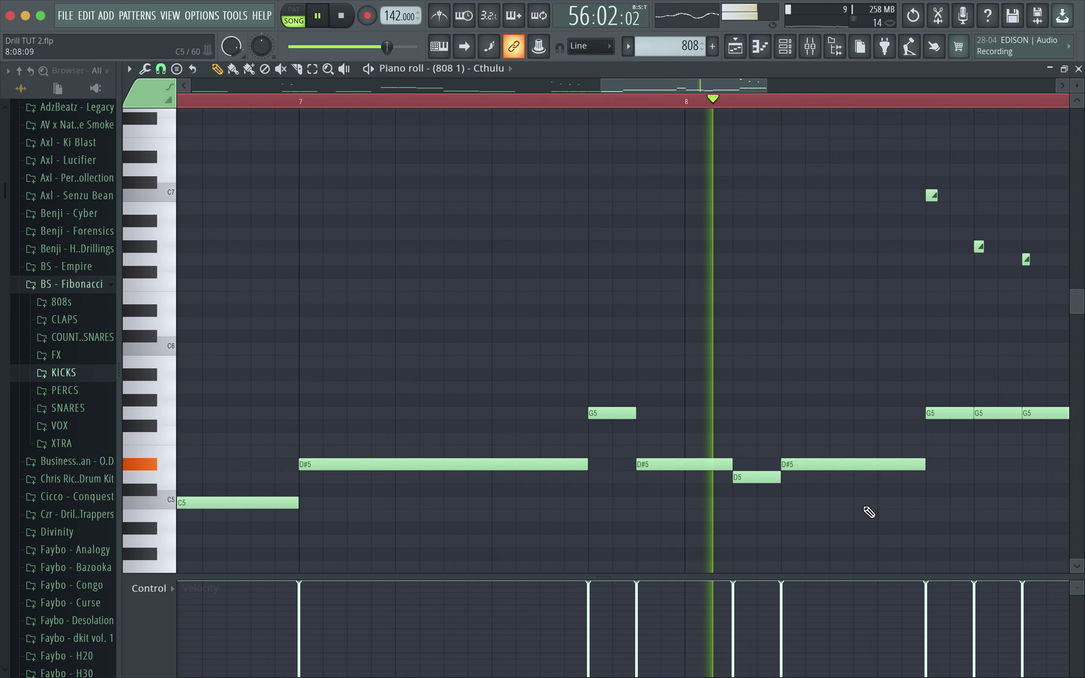
{"action": "right_click", "coordinate": [807, 462]}
{"action": "left_click_drag", "start_coordinate": [792, 480], "coordinate": [875, 480]}
{"action": "right_click", "coordinate": [787, 481]}
{"action": "scroll", "coordinate": [836, 404], "scroll_direction": "down", "scroll_amount": 2}
{"action": "scroll", "coordinate": [867, 444], "scroll_direction": "up", "scroll_amount": 2}
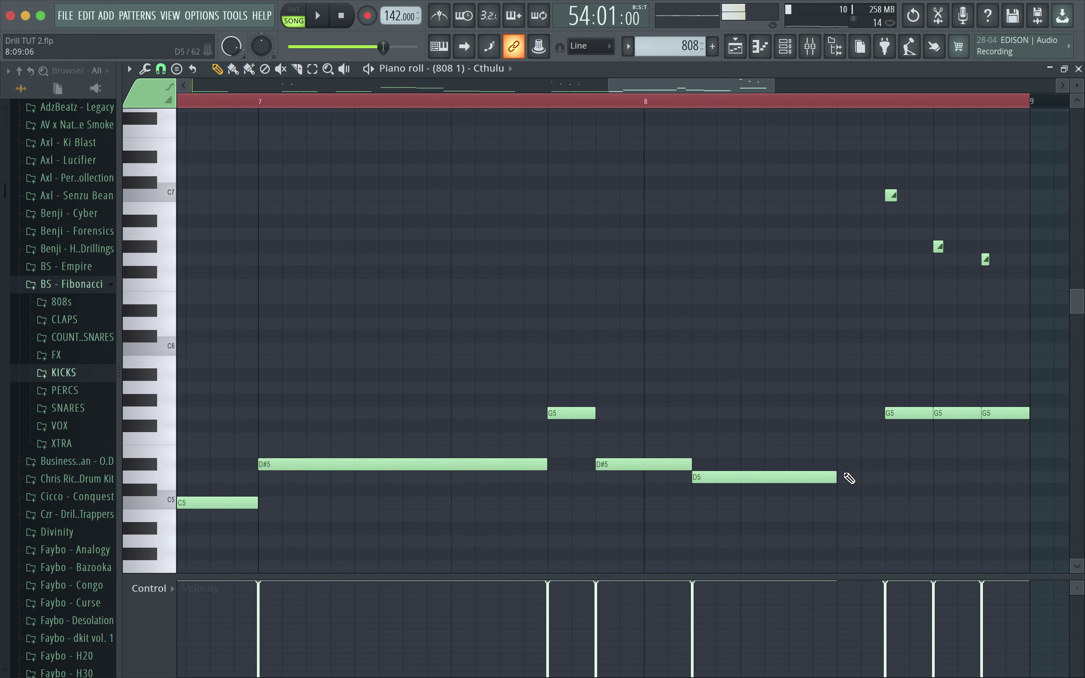
{"action": "left_click_drag", "start_coordinate": [835, 478], "coordinate": [884, 481]}
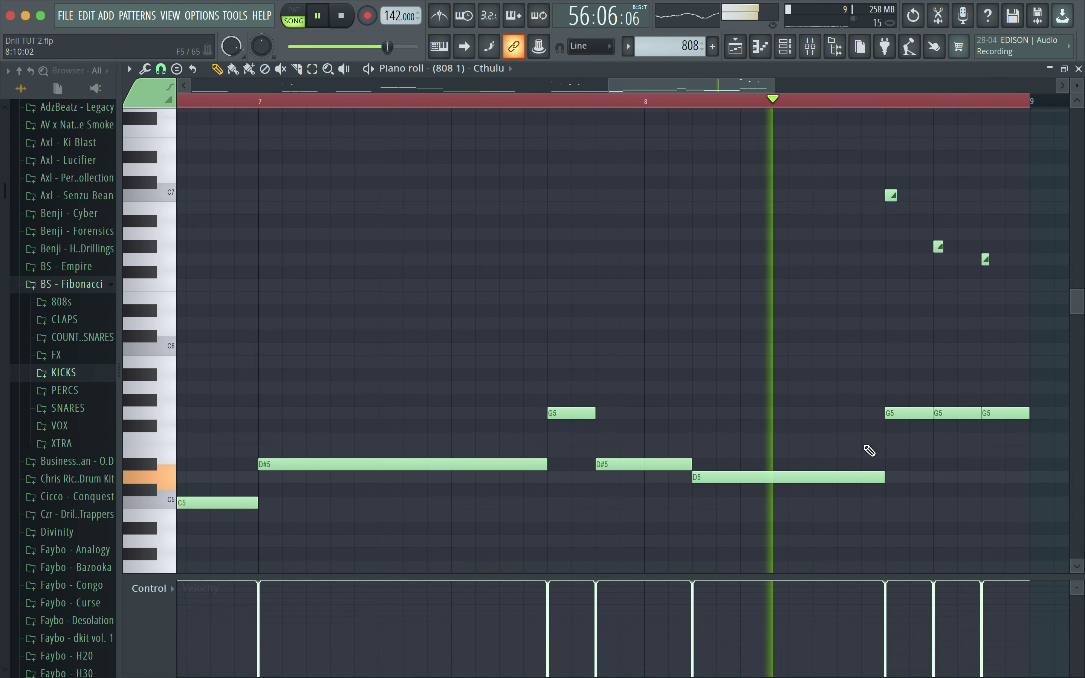
{"action": "left_click", "coordinate": [1078, 70]}
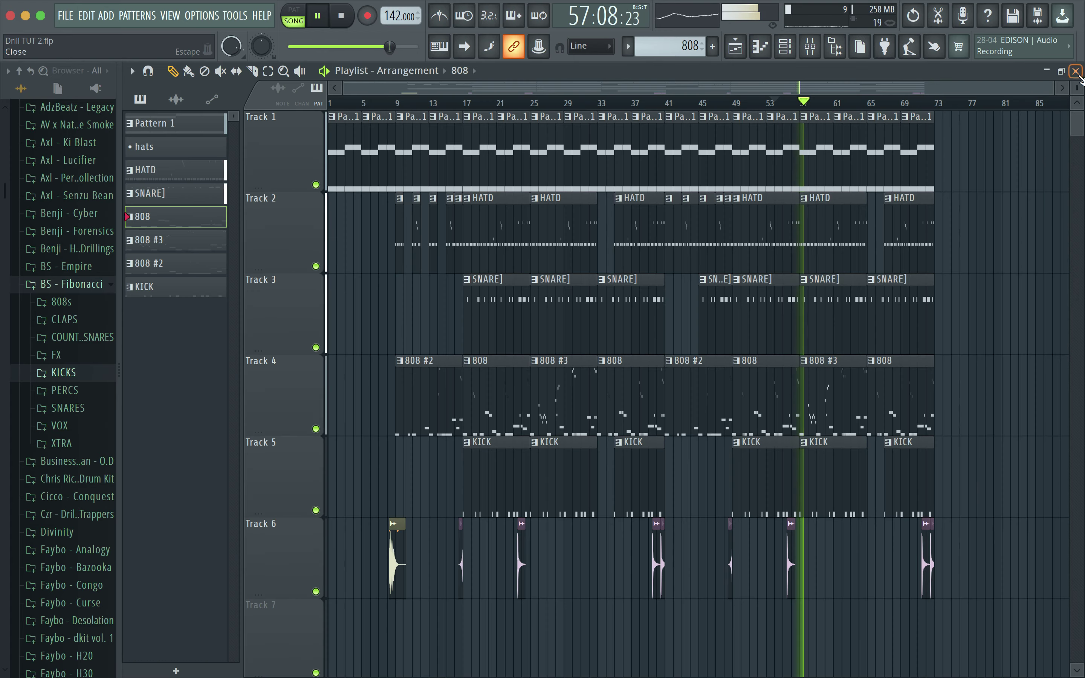
Step: Play back the full arrangement from the start and review its clips in the playlist
{"action": "key", "text": "space"}
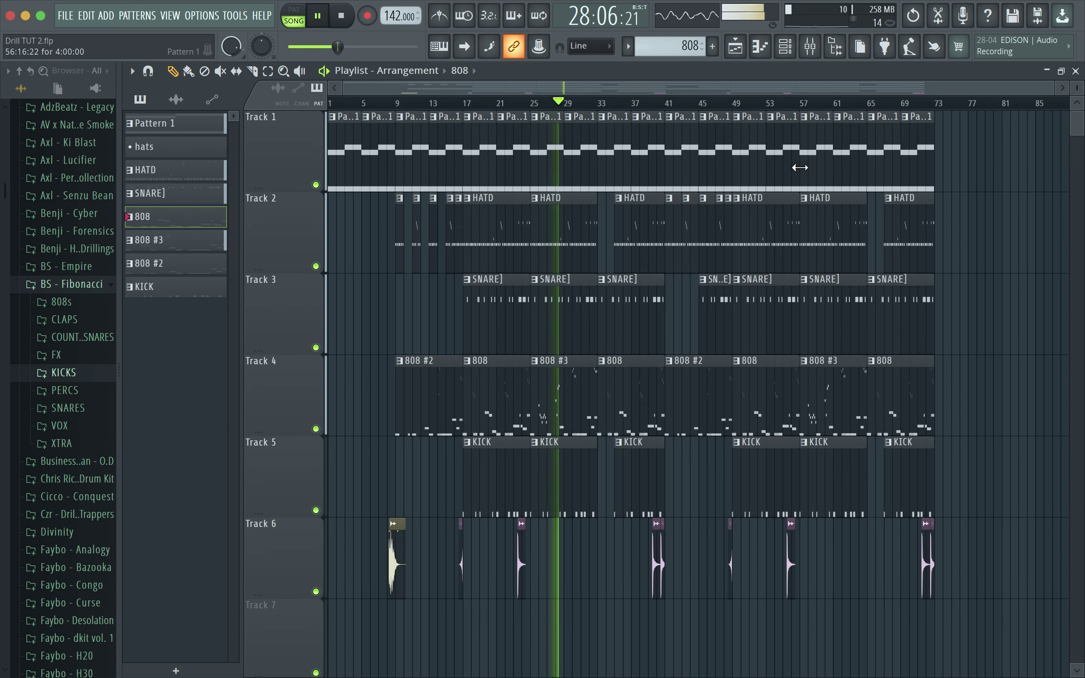
{"action": "scroll", "coordinate": [628, 198], "scroll_direction": "up", "scroll_amount": 6}
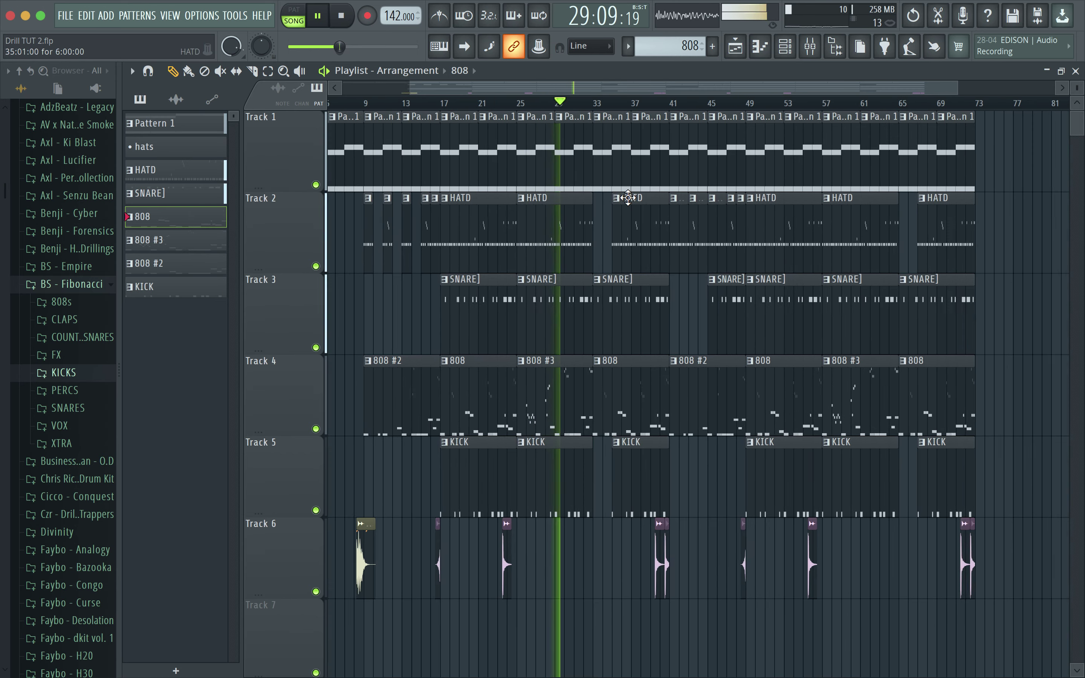
{"action": "scroll", "coordinate": [628, 197], "scroll_direction": "up", "scroll_amount": 2}
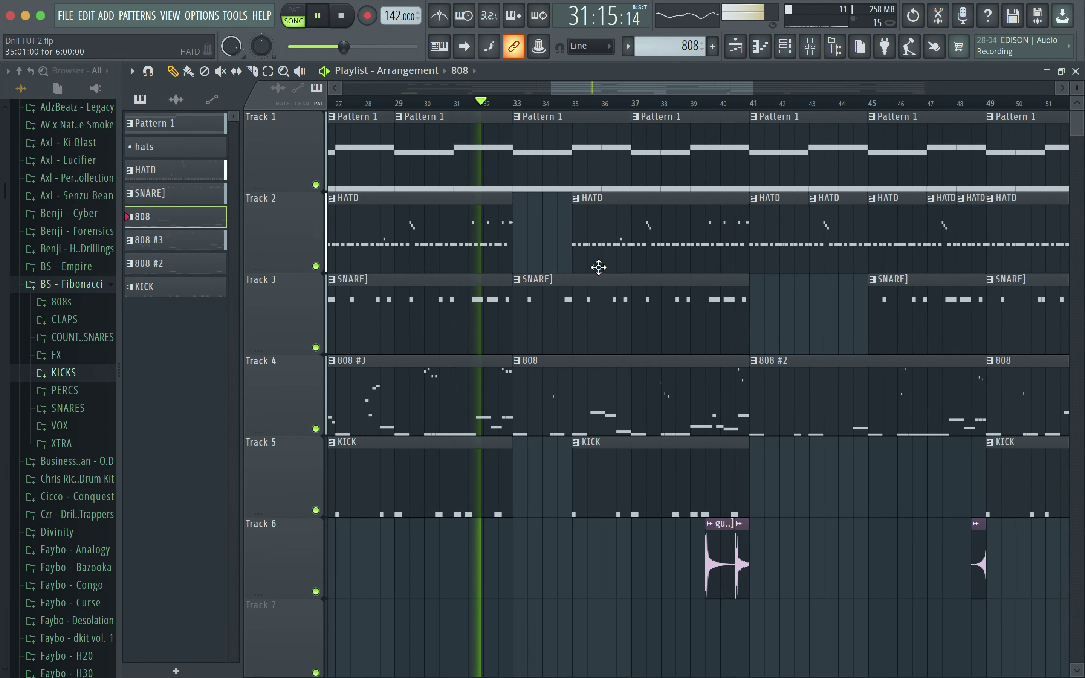
{"action": "scroll", "coordinate": [578, 298], "scroll_direction": "right", "scroll_amount": 3}
{"action": "scroll", "coordinate": [577, 299], "scroll_direction": "up", "scroll_amount": 1}
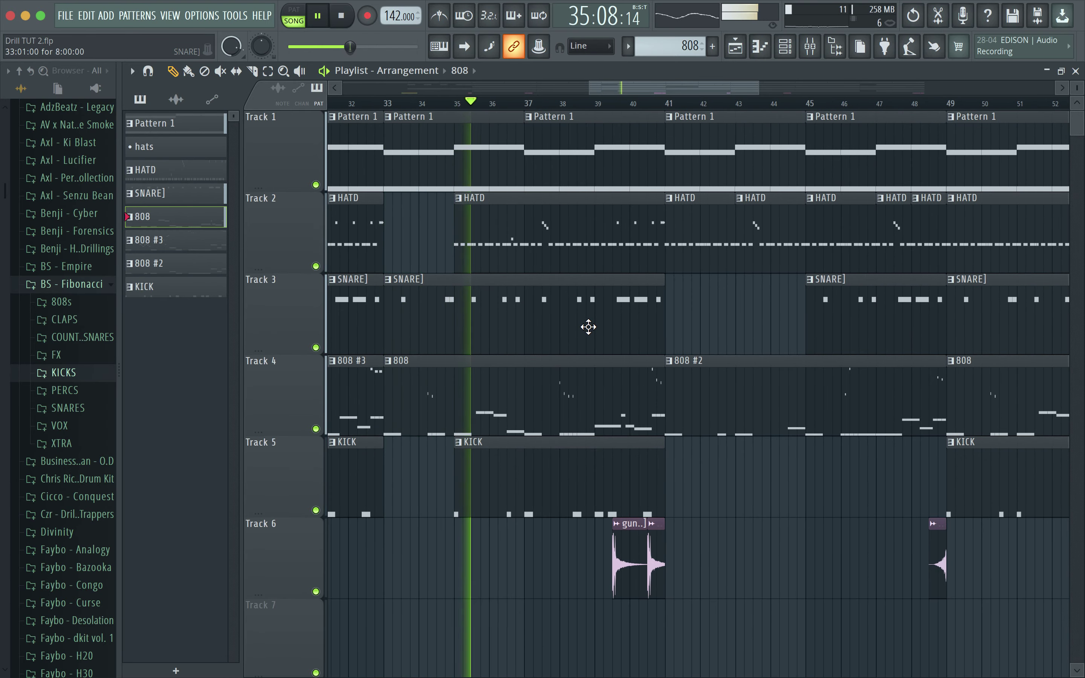
Step: Open the mixer and raise the volume of insert 5 to about 109% (2.1 dB)
{"action": "left_click", "coordinate": [807, 49]}
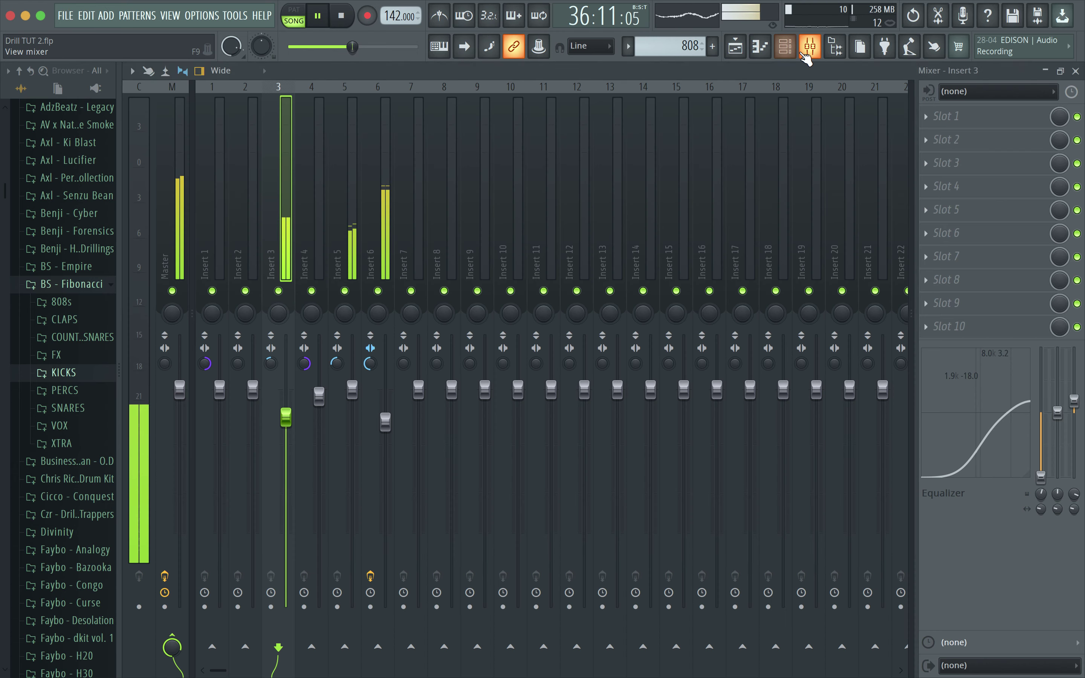
{"action": "left_click", "coordinate": [363, 282]}
{"action": "left_click", "coordinate": [356, 237]}
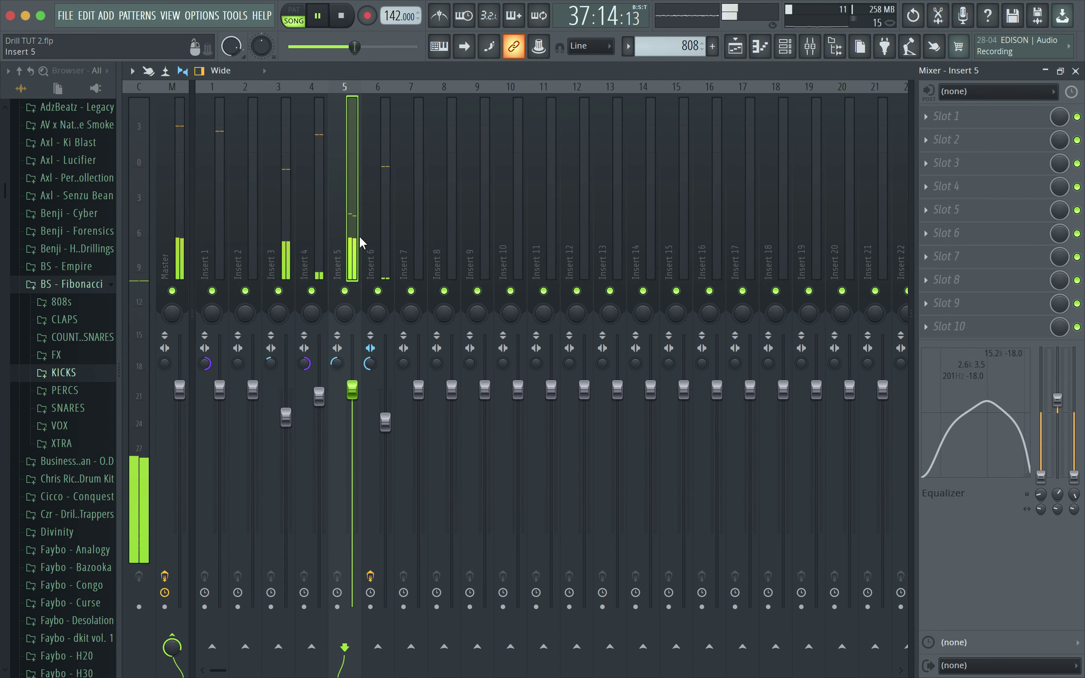
{"action": "right_click", "coordinate": [344, 291]}
{"action": "key", "text": "s"}
{"action": "left_click_drag", "start_coordinate": [352, 391], "coordinate": [352, 389]}
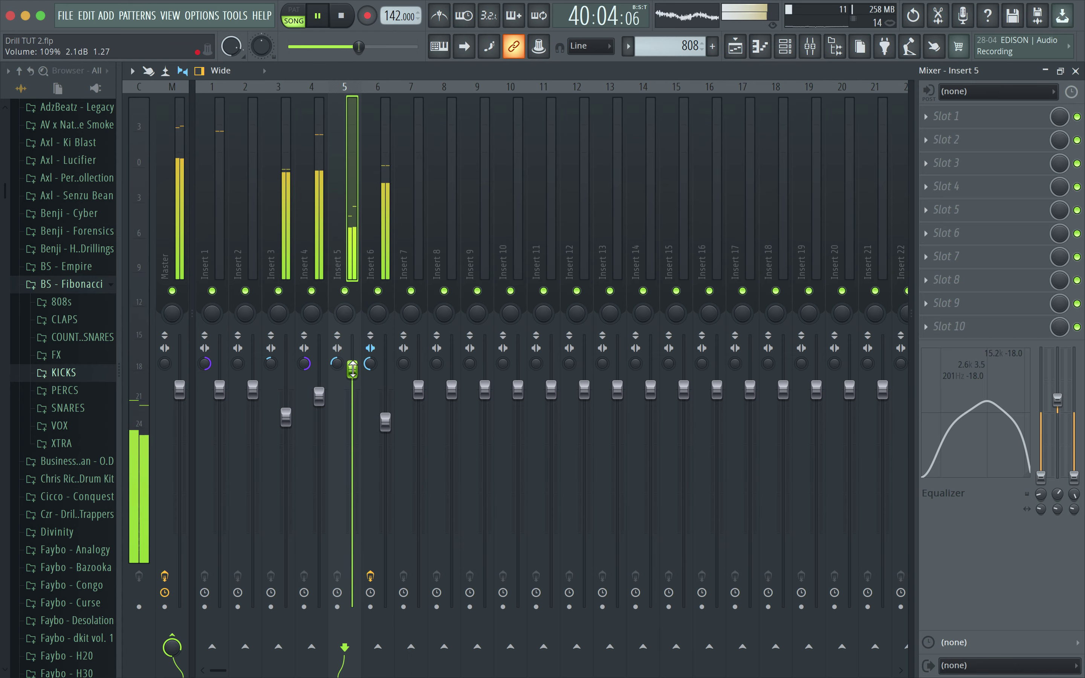
Step: Slightly raise the volumes of mixer inserts 3, 4 and 1
{"action": "left_click_drag", "start_coordinate": [292, 428], "coordinate": [317, 388]}
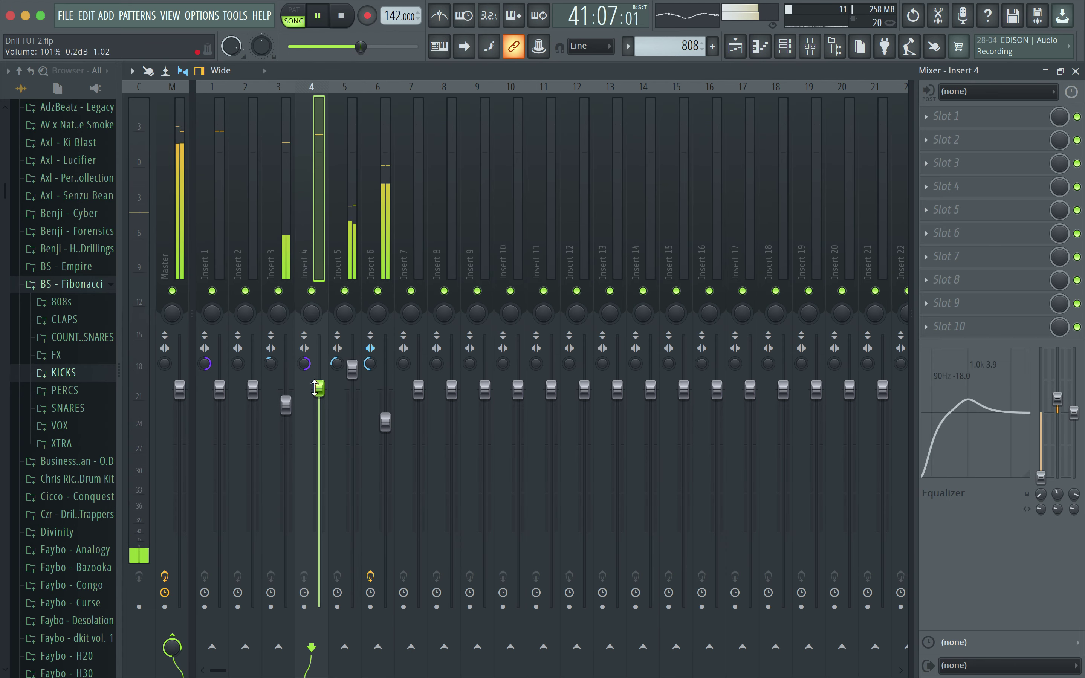
{"action": "left_click", "coordinate": [219, 389]}
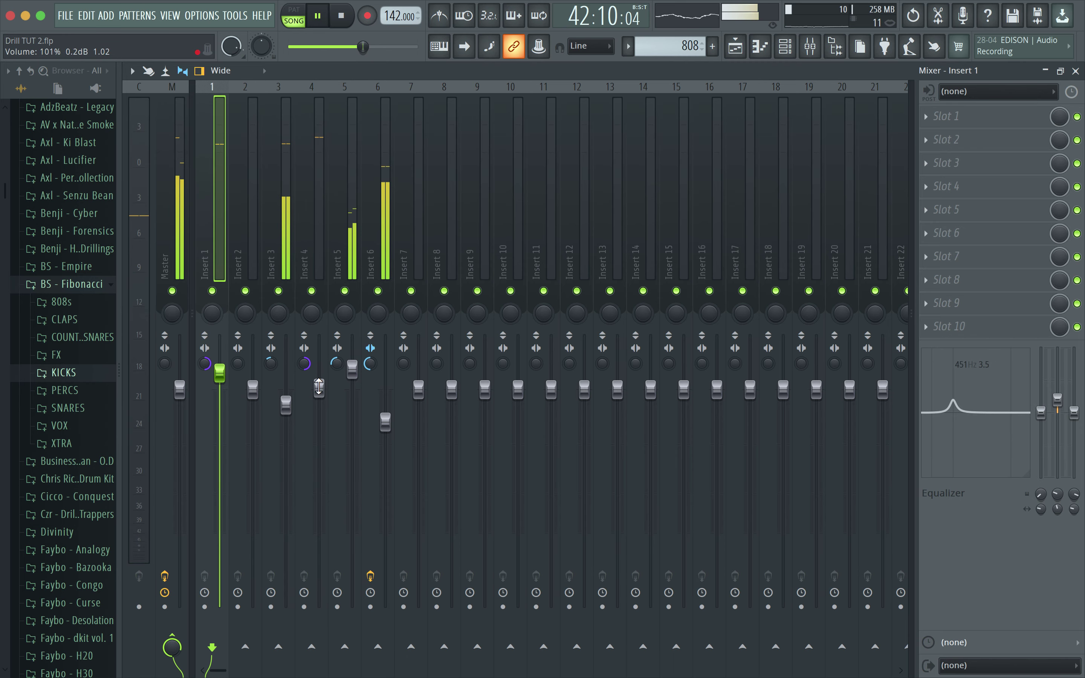
{"action": "left_click_drag", "start_coordinate": [319, 387], "coordinate": [319, 376]}
Step: Replace the Fruity Limiter in the Master track's last effect slot with Fruity Soft Clipper, and close the mixer
{"action": "left_click", "coordinate": [180, 251]}
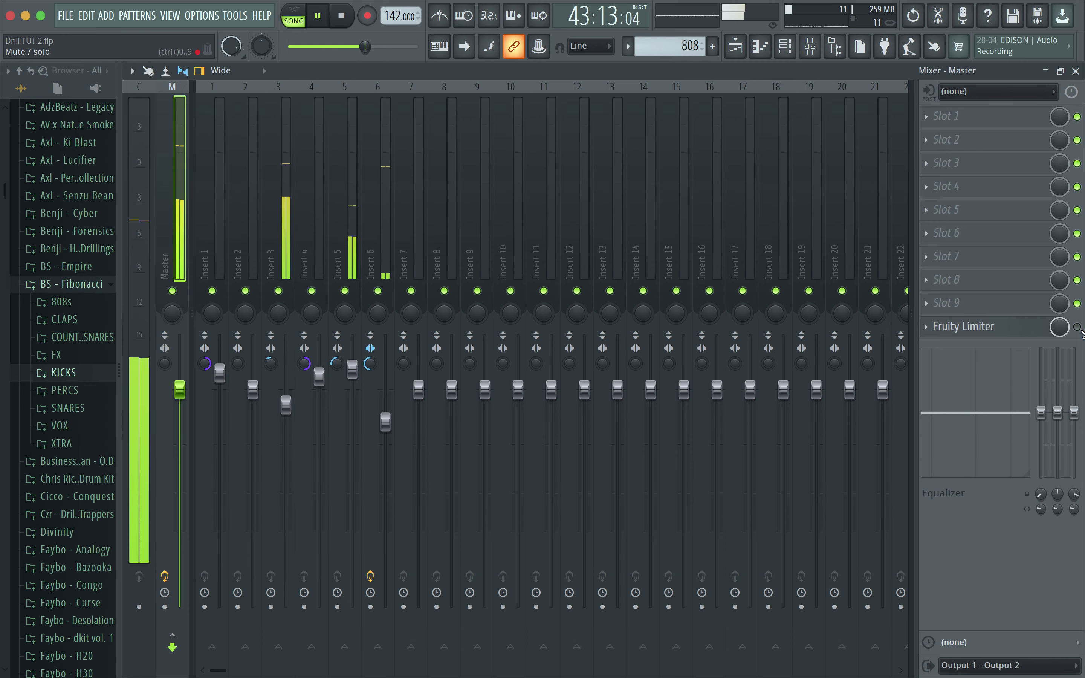
{"action": "left_click", "coordinate": [927, 330]}
{"action": "mouse_move", "coordinate": [937, 320]}
{"action": "left_click", "coordinate": [888, 322]}
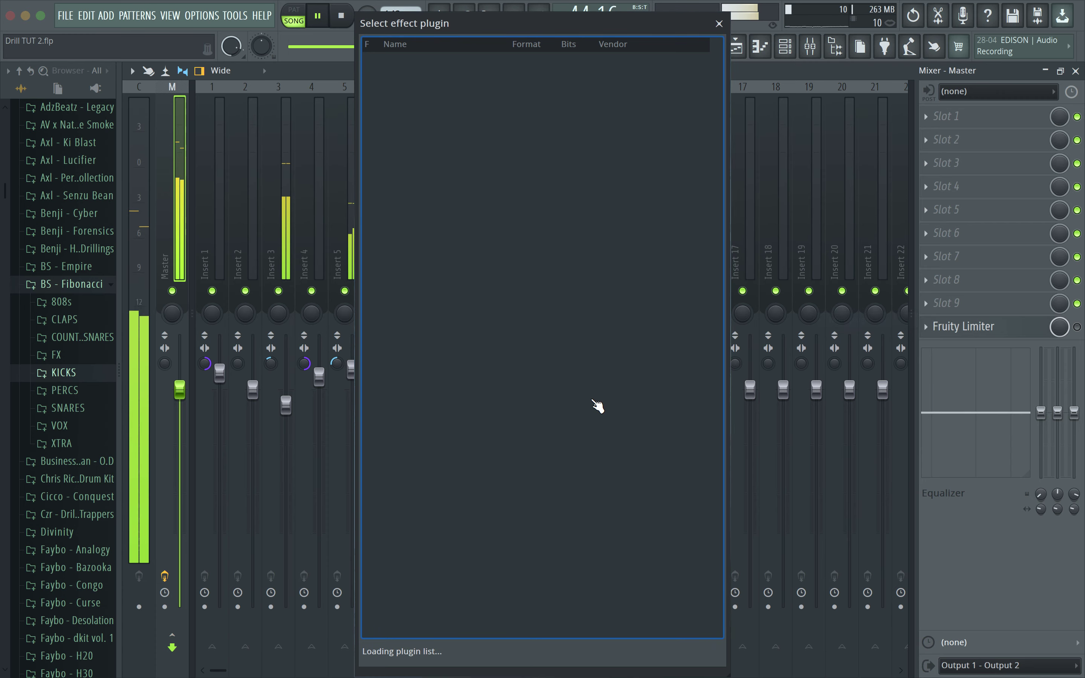
{"action": "type", "text": "soft"}
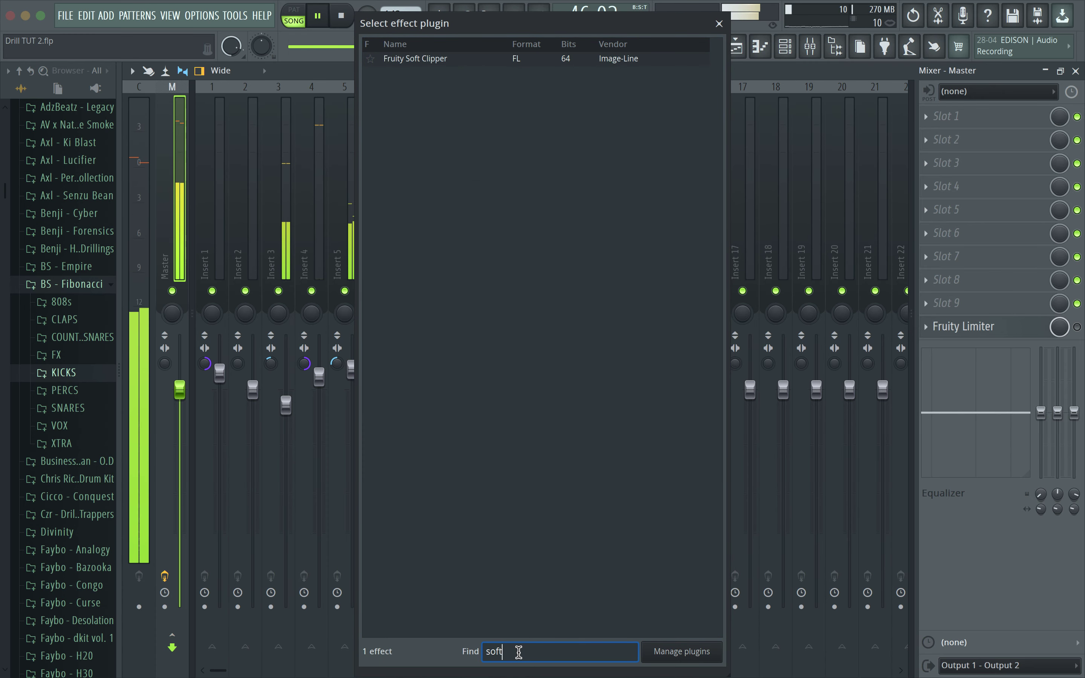
{"action": "double_click", "coordinate": [476, 59]}
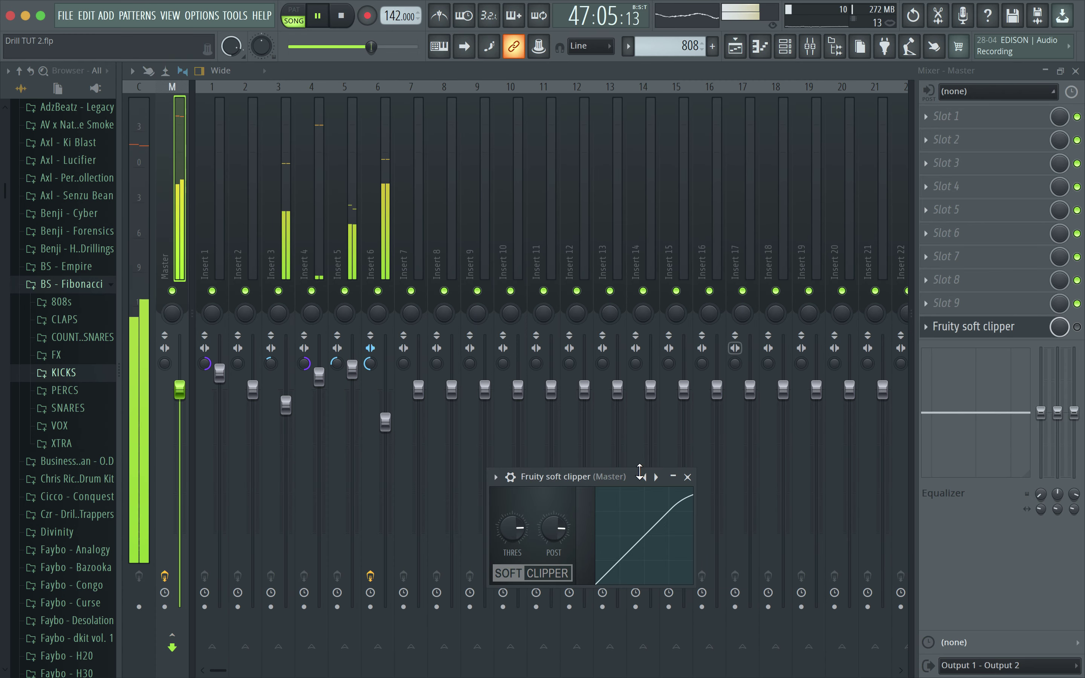
{"action": "left_click", "coordinate": [687, 477]}
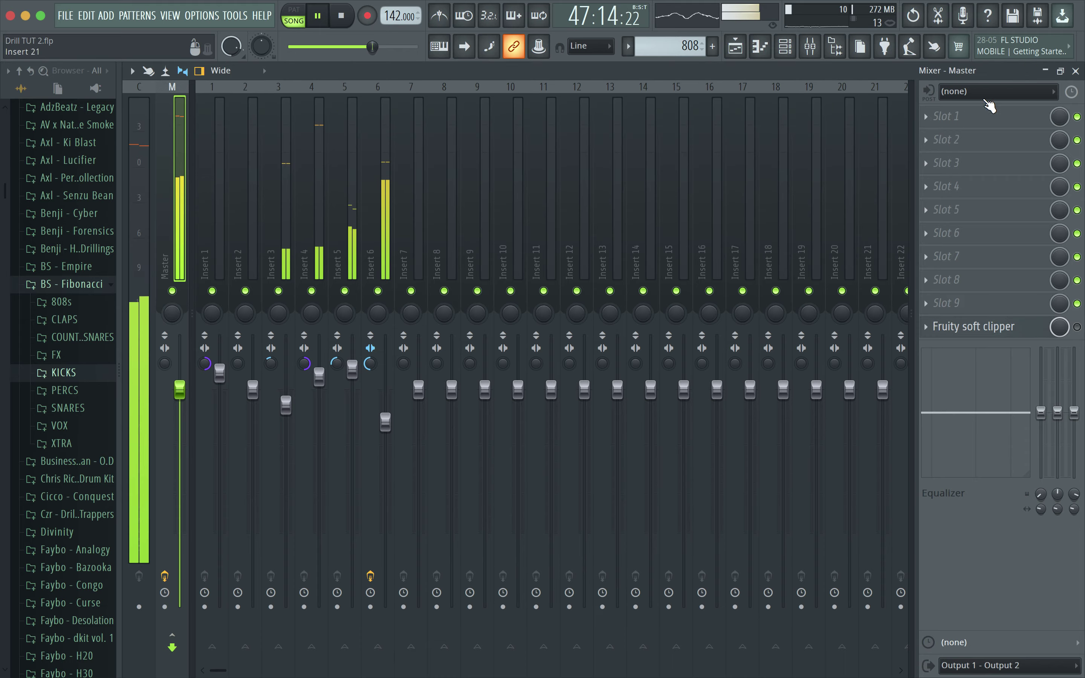
{"action": "left_click", "coordinate": [1075, 71]}
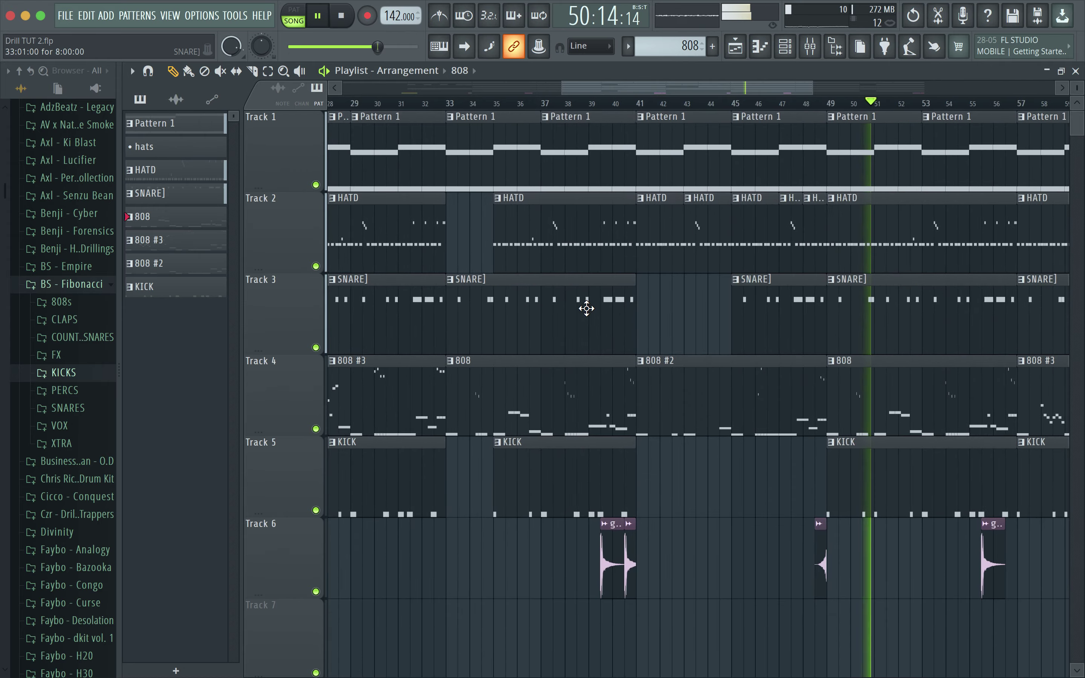
Step: Open the 808 pattern placed at bar 49 and check its notes through bars 5 to 8 during playback
{"action": "scroll", "coordinate": [587, 308], "scroll_direction": "up", "scroll_amount": 3}
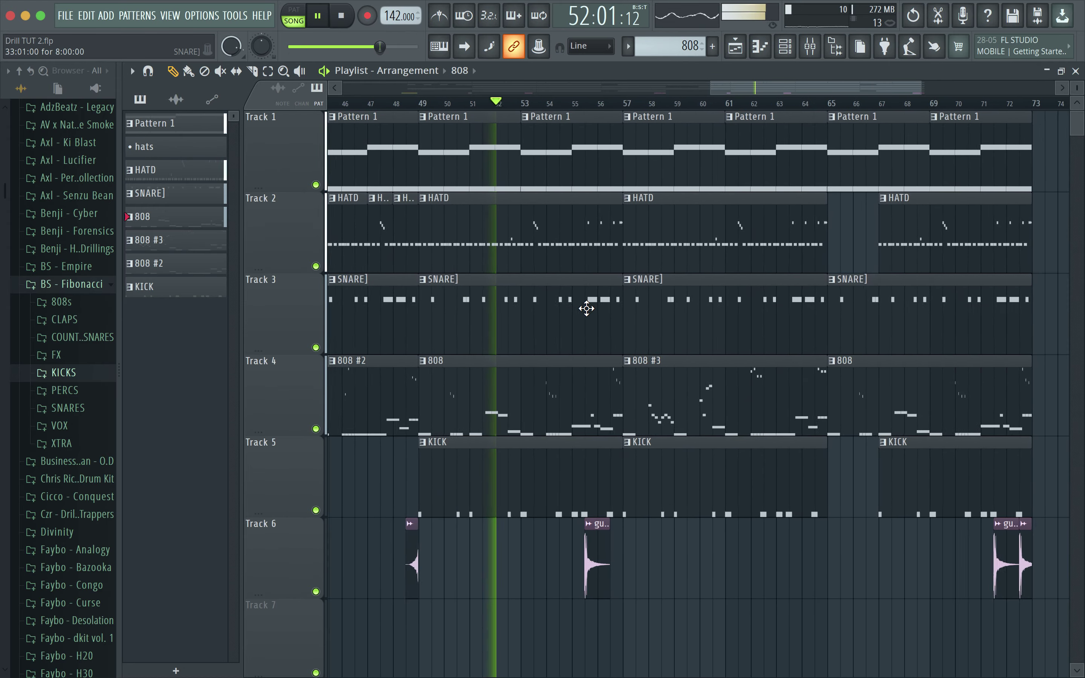
{"action": "double_click", "coordinate": [527, 405]}
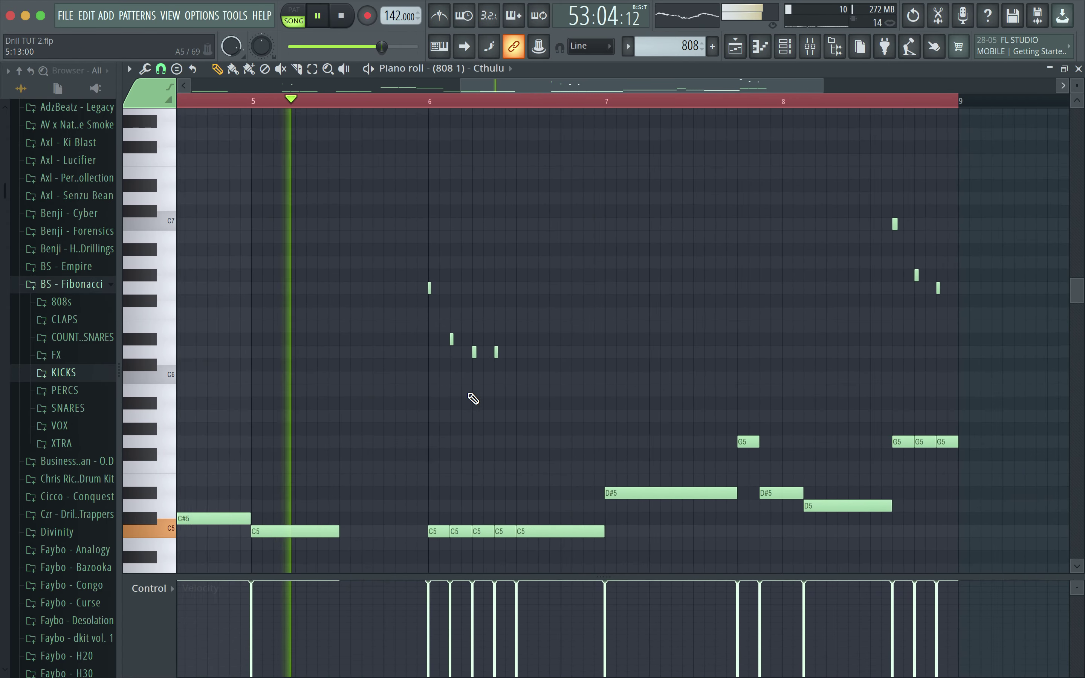
{"action": "scroll", "coordinate": [468, 395], "scroll_direction": "up", "scroll_amount": 1}
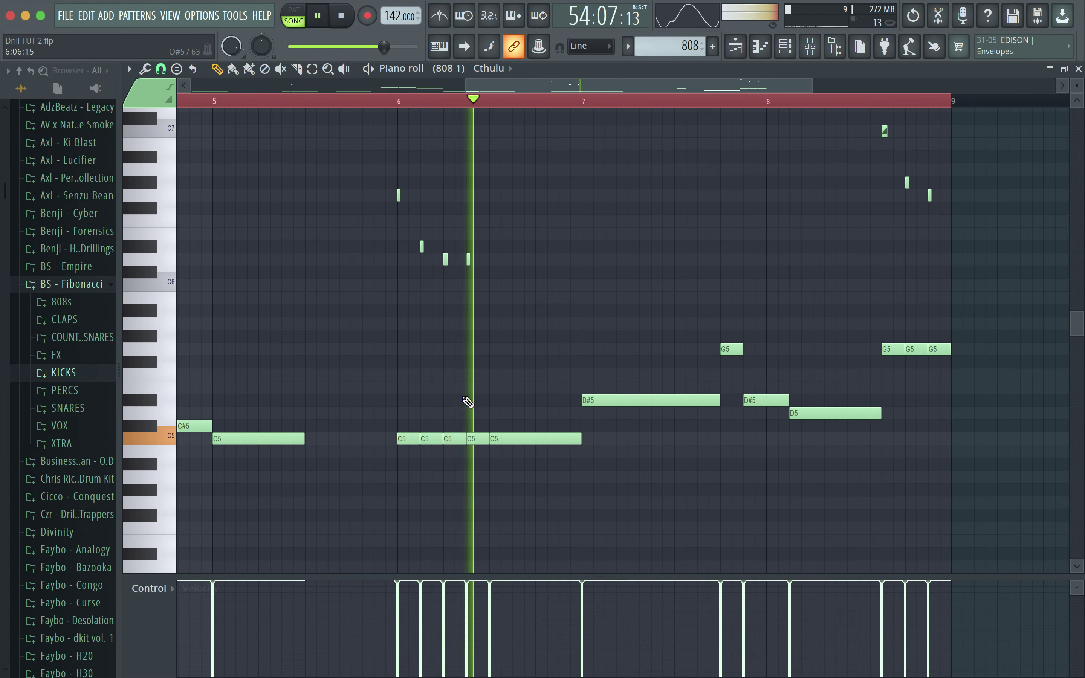
{"action": "scroll", "coordinate": [468, 395], "scroll_direction": "right", "scroll_amount": 2}
{"action": "scroll", "coordinate": [467, 396], "scroll_direction": "up", "scroll_amount": 3}
{"action": "scroll", "coordinate": [463, 398], "scroll_direction": "right", "scroll_amount": 6}
{"action": "scroll", "coordinate": [463, 398], "scroll_direction": "up", "scroll_amount": 2}
{"action": "scroll", "coordinate": [463, 397], "scroll_direction": "up", "scroll_amount": 1}
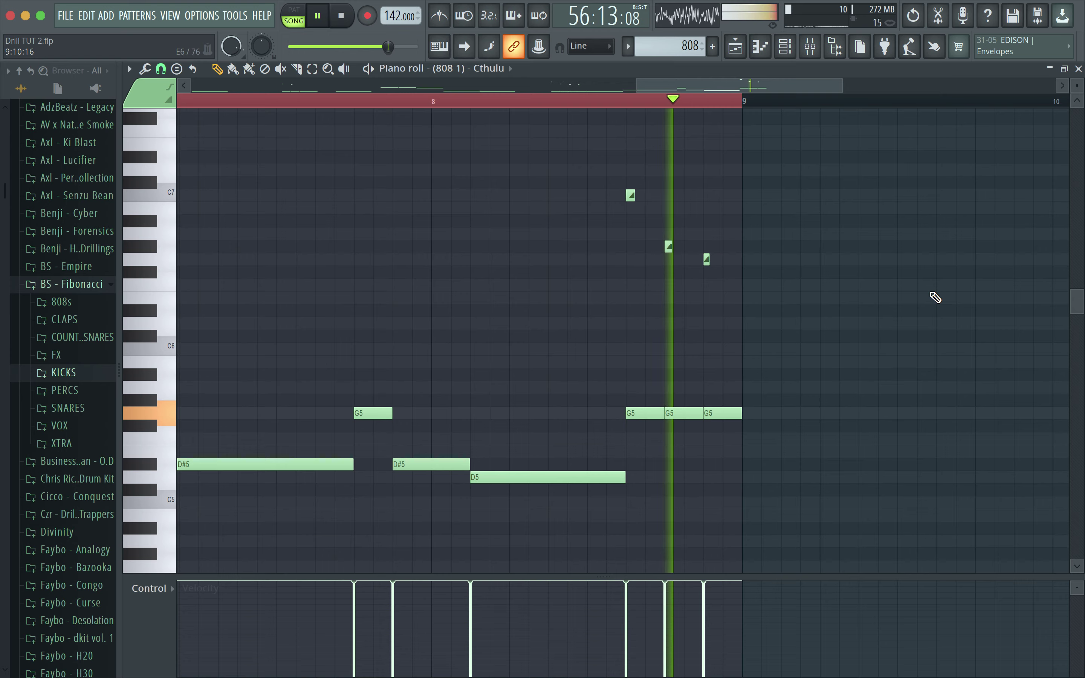
{"action": "left_click", "coordinate": [1078, 69]}
{"action": "scroll", "coordinate": [870, 219], "scroll_direction": "right", "scroll_amount": 2}
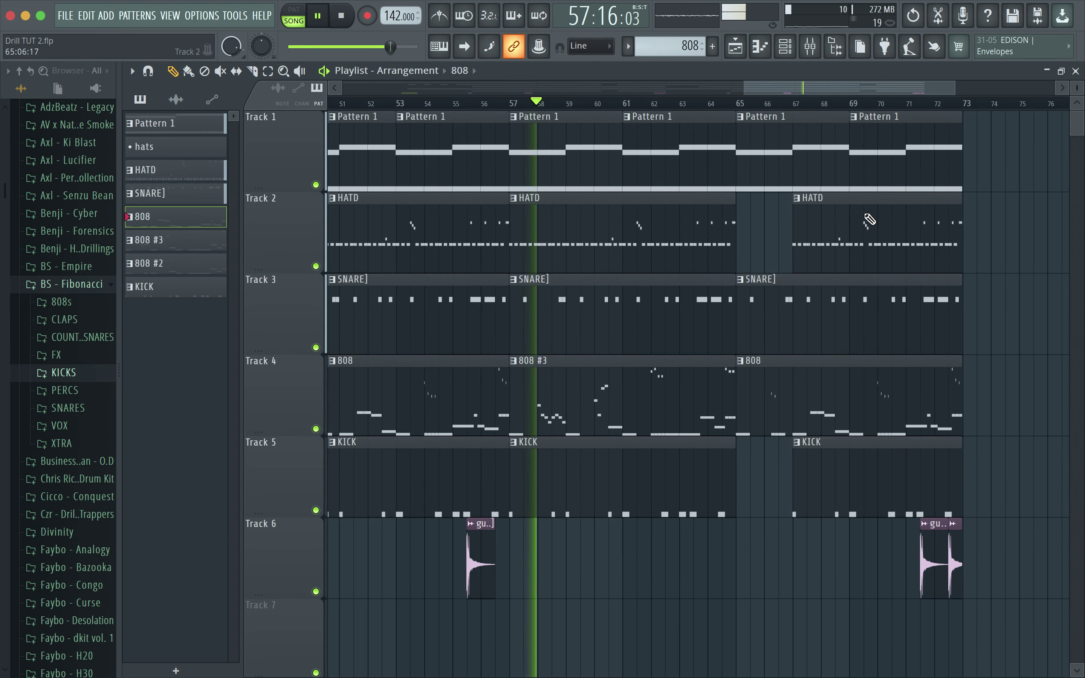
{"action": "scroll", "coordinate": [869, 220], "scroll_direction": "right", "scroll_amount": 3}
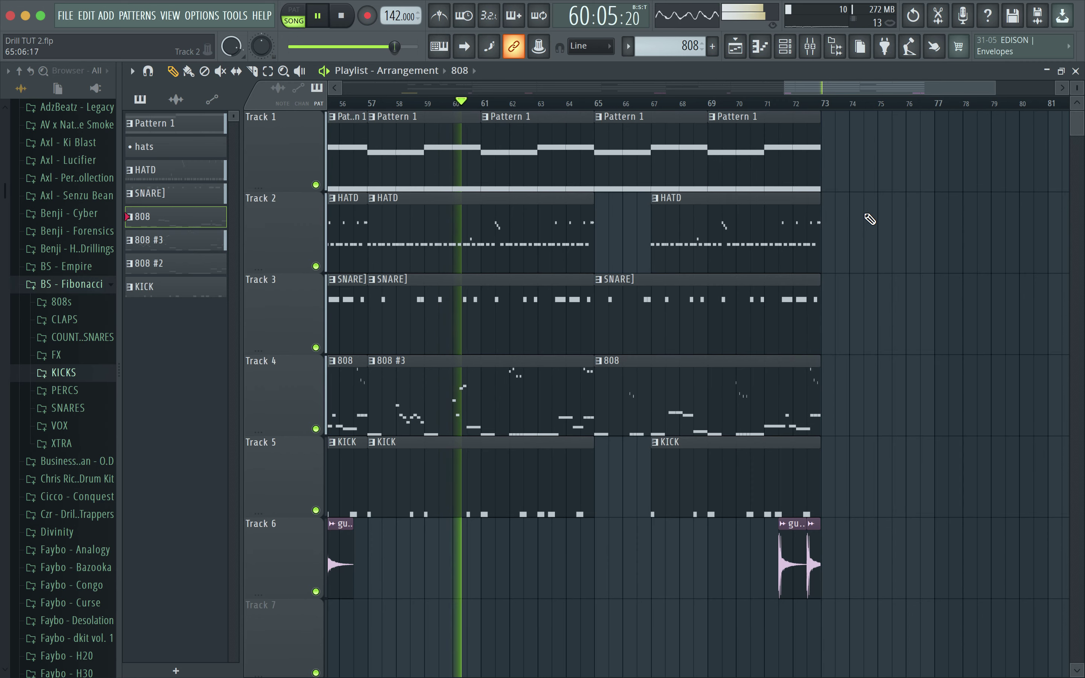
{"action": "scroll", "coordinate": [869, 219], "scroll_direction": "right", "scroll_amount": 1}
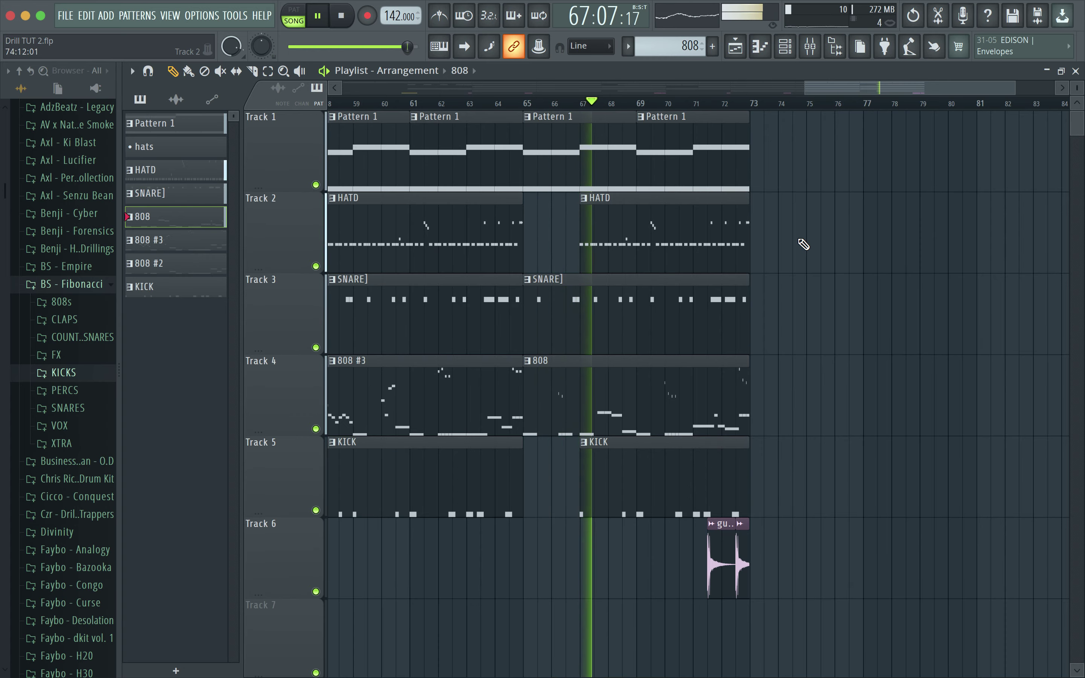
{"action": "scroll", "coordinate": [799, 246], "scroll_direction": "up", "scroll_amount": 1}
{"action": "scroll", "coordinate": [788, 266], "scroll_direction": "down", "scroll_amount": 4}
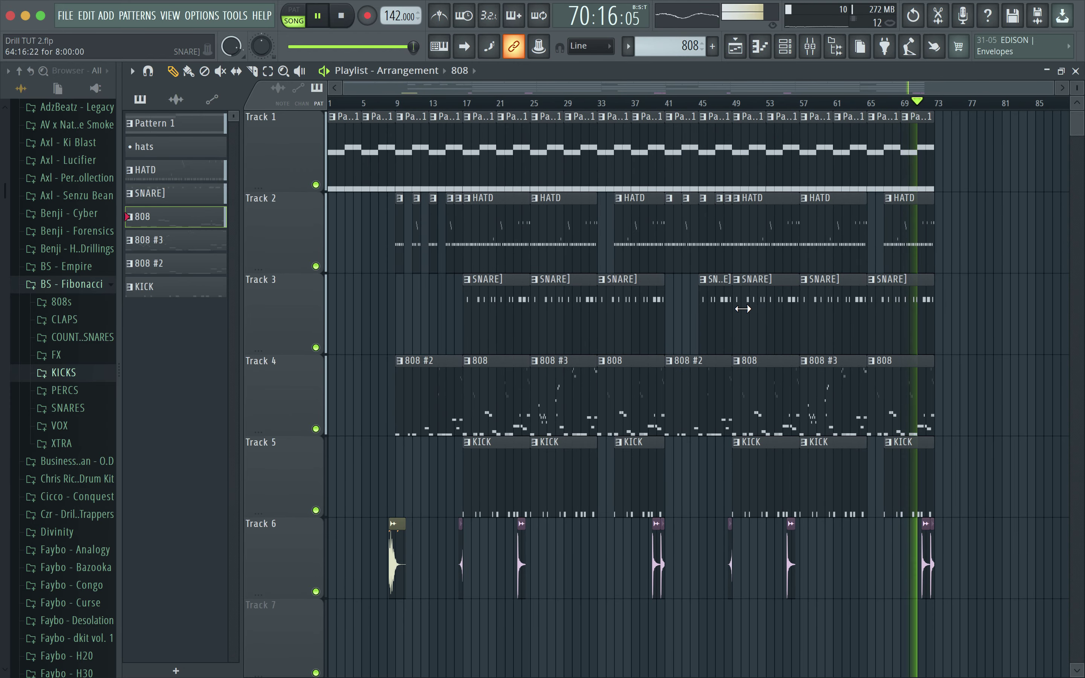
{"action": "scroll", "coordinate": [845, 283], "scroll_direction": "up", "scroll_amount": 1}
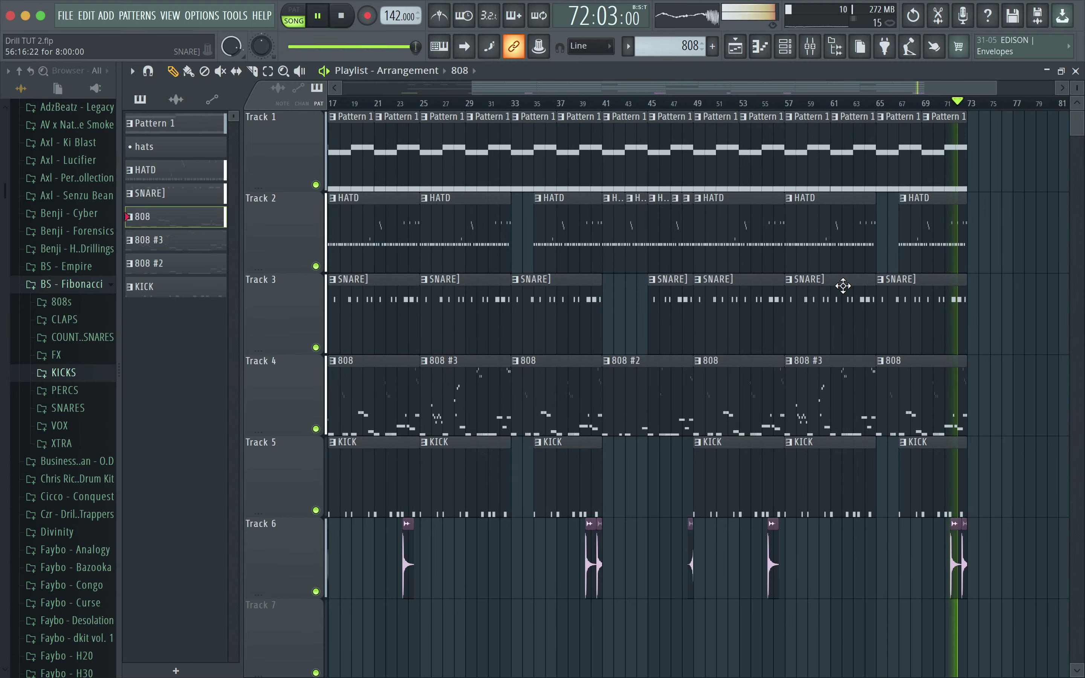